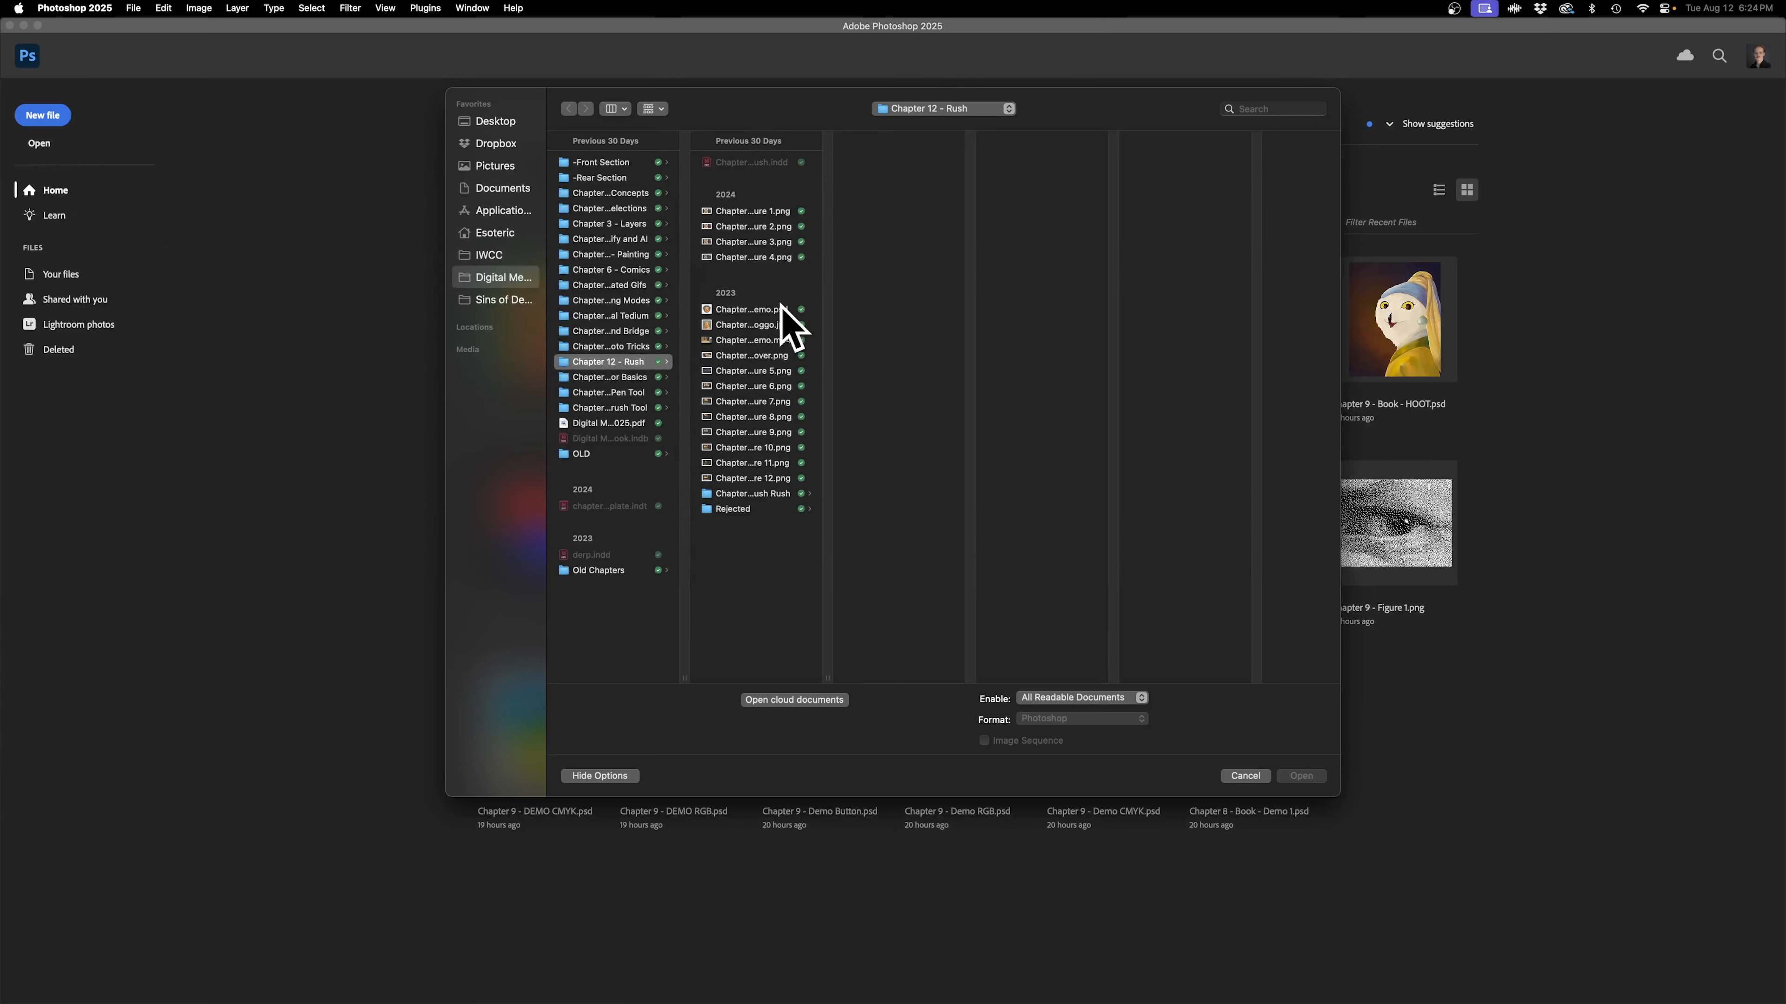
Open the image Chapter 12 - Book - Doggo.jpg from the Chapter 12 - Rush folder.
click(768, 325)
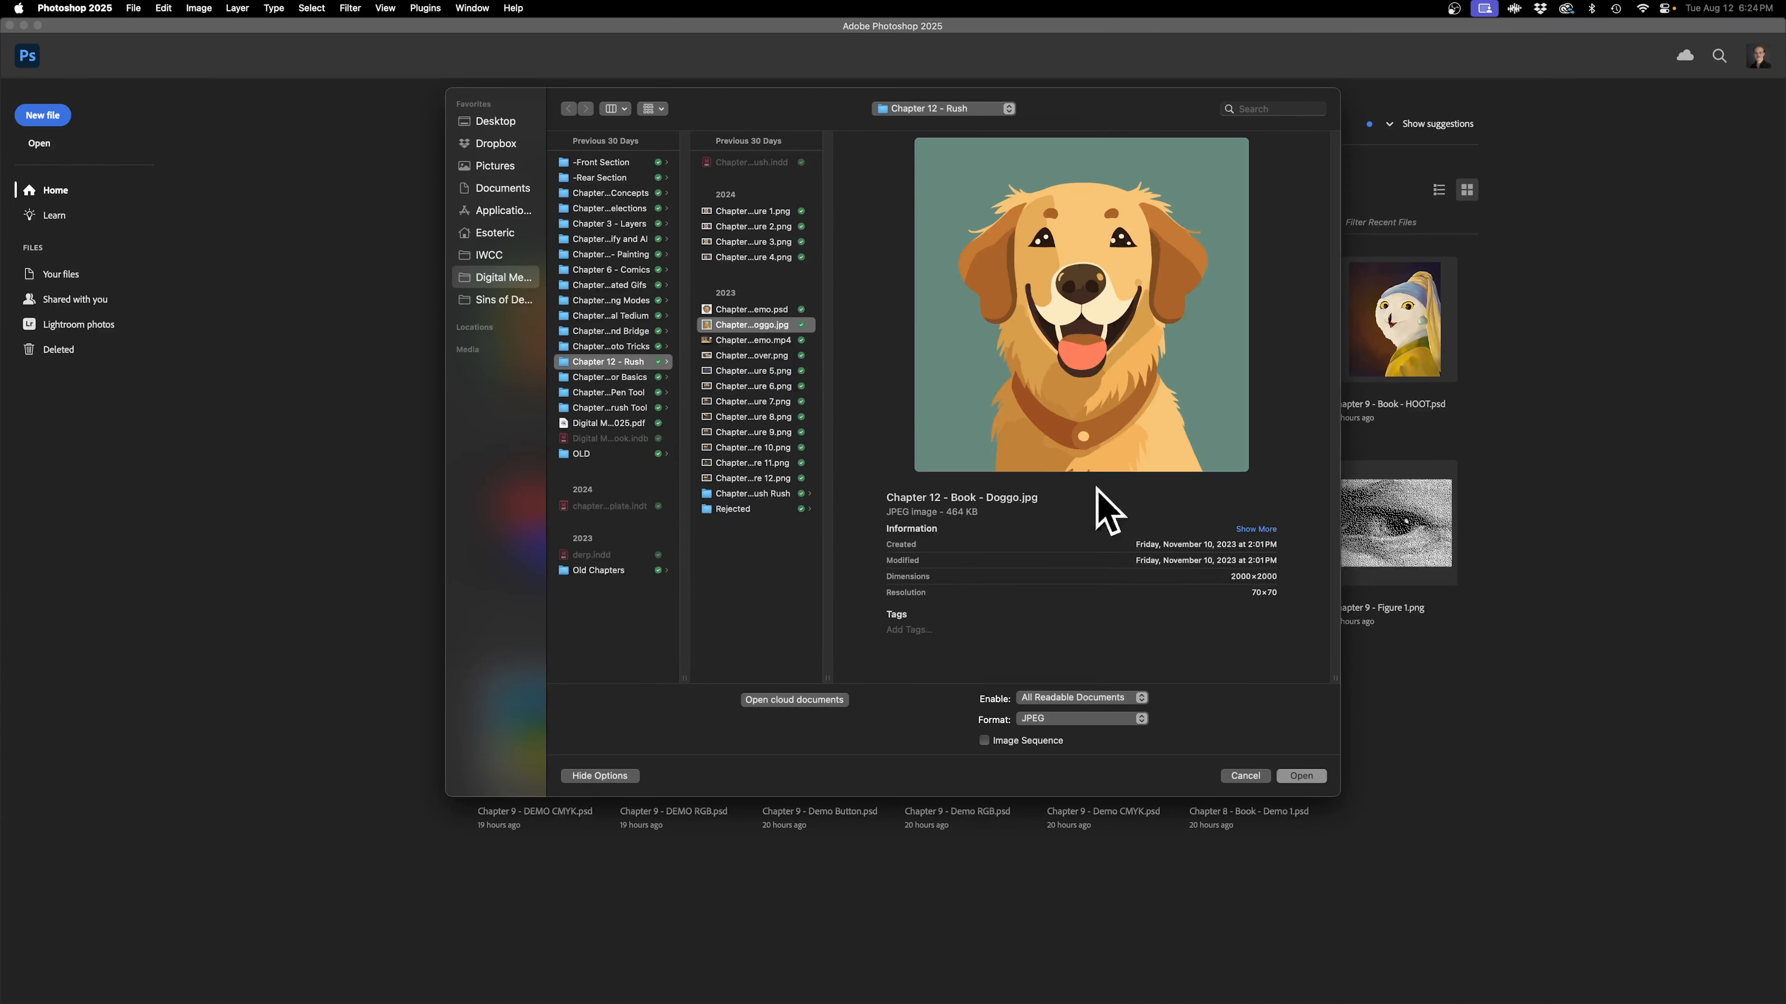
click(1302, 776)
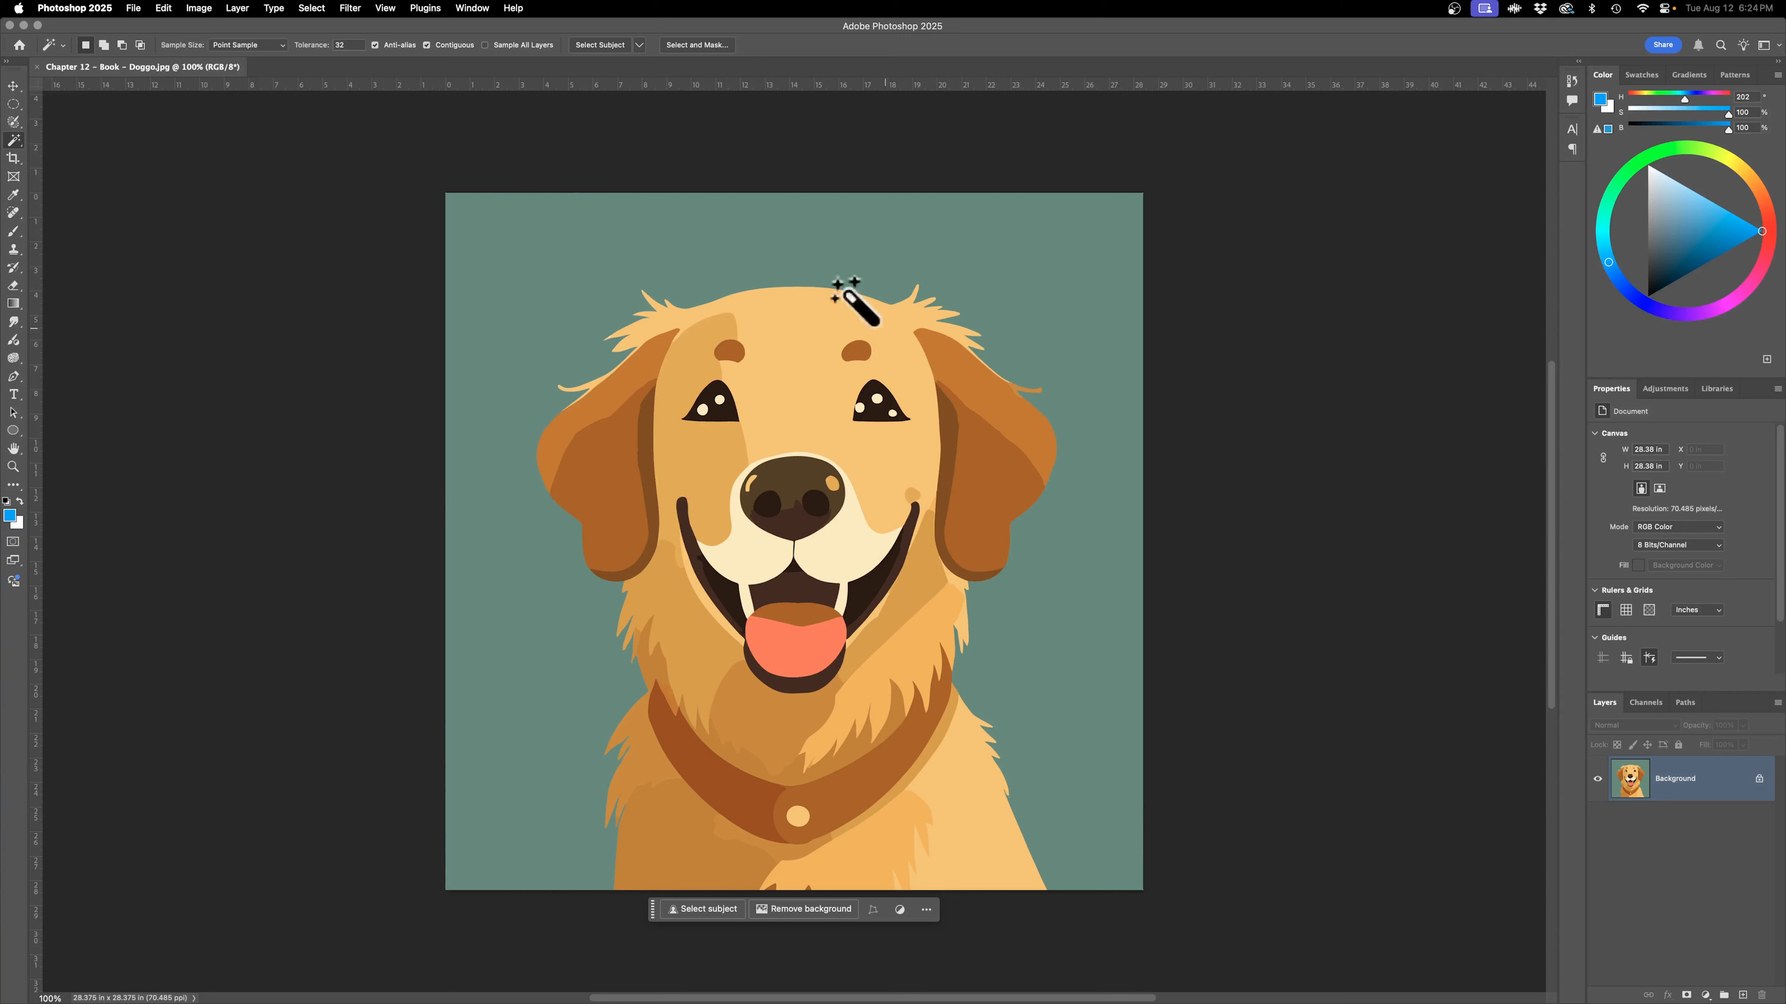
Try removing the teal background around the dog automatically and check the neck fur edge.
click(809, 909)
key(z)
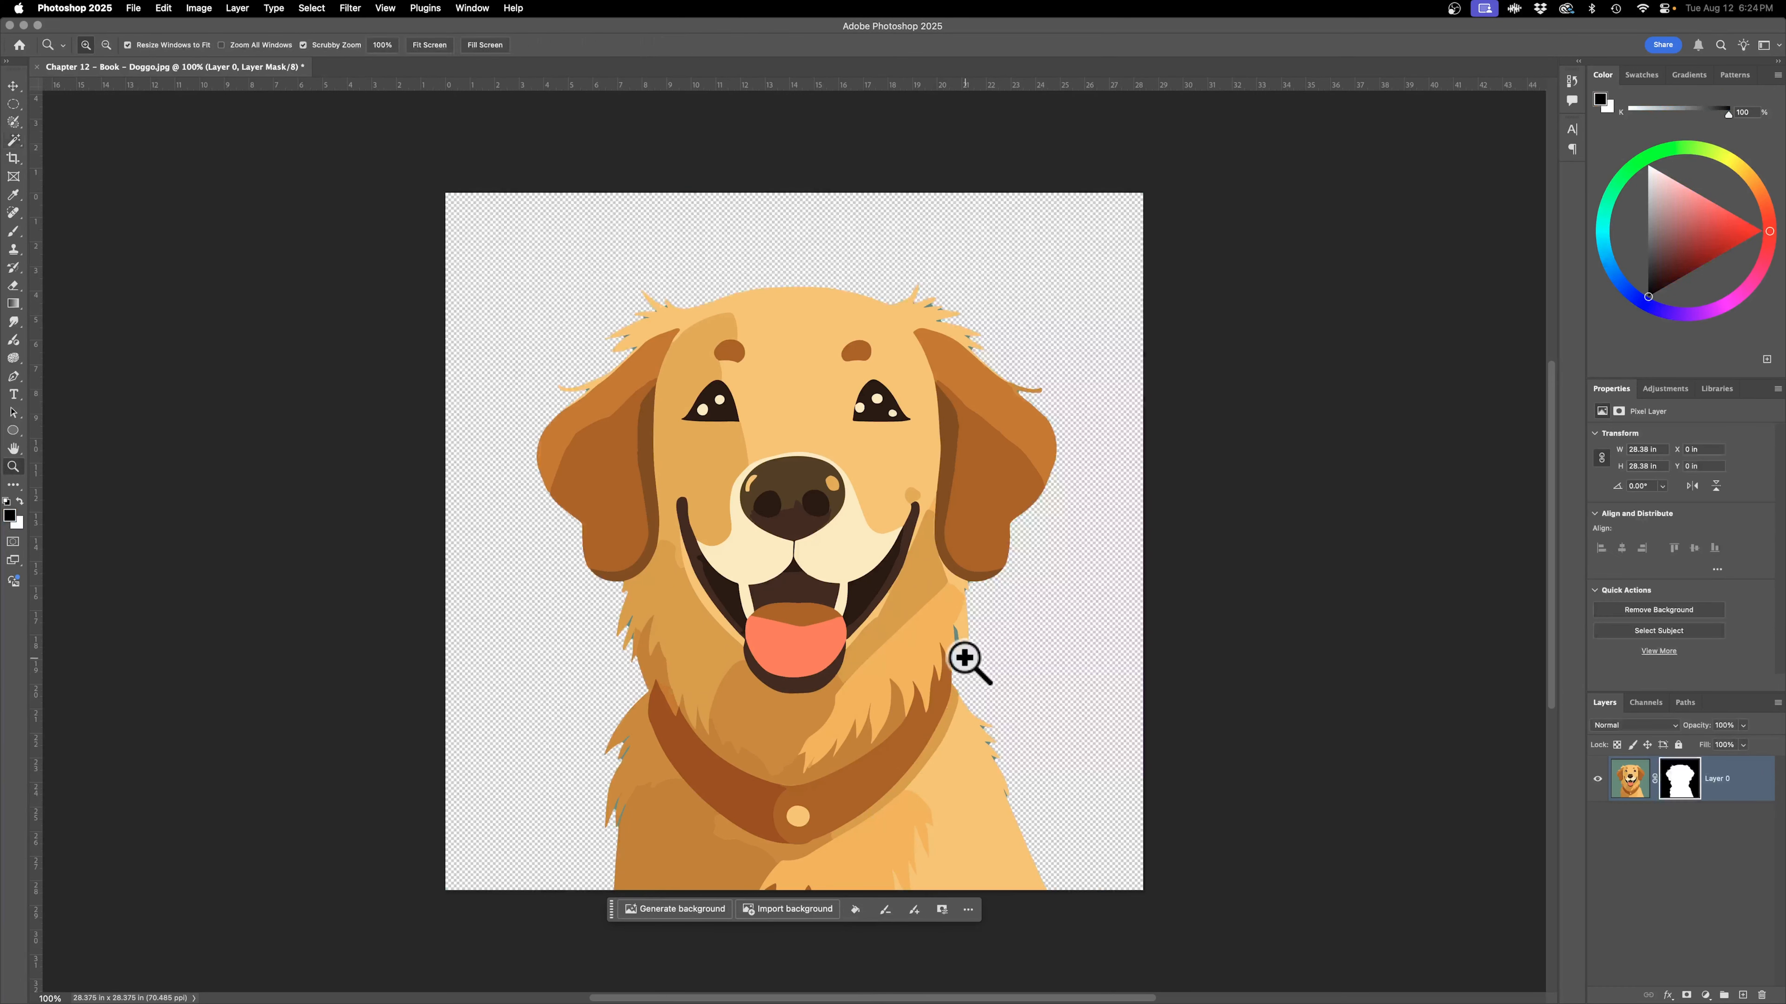
key(v)
drag(960, 678, 947, 636)
key(super+z)
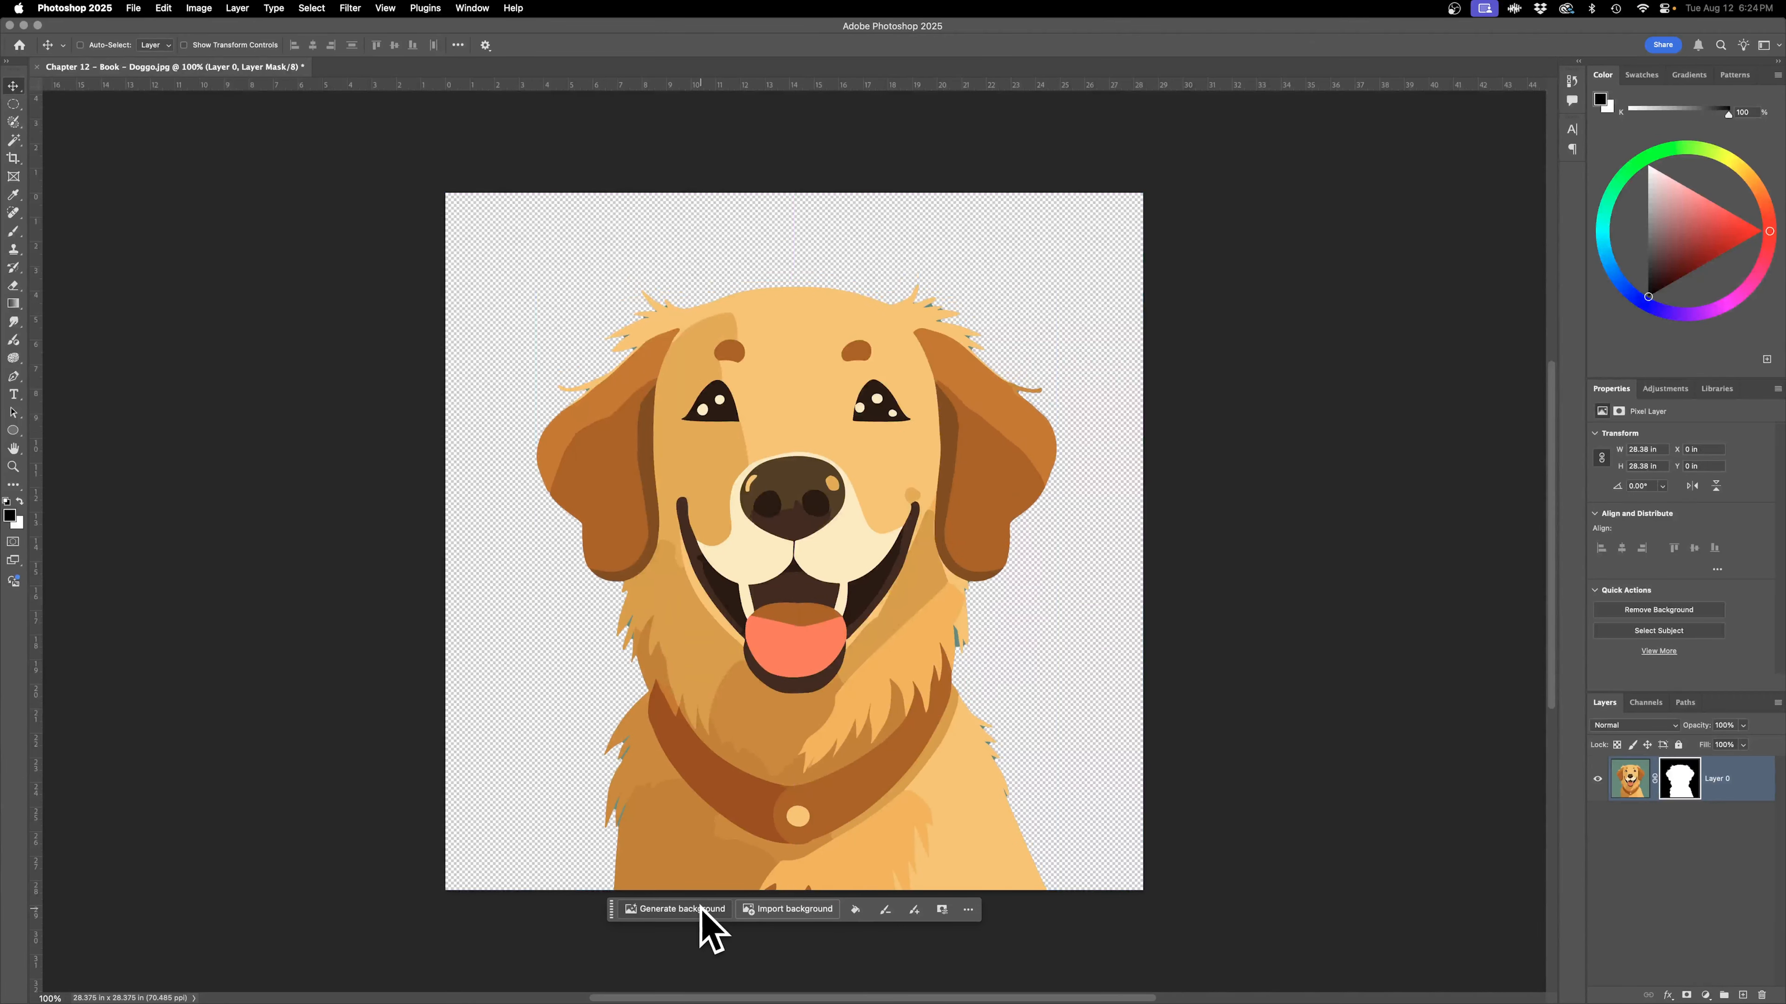
Try an automatic subject selection of the dog and inspect its edge closely at the neck fur.
click(801, 909)
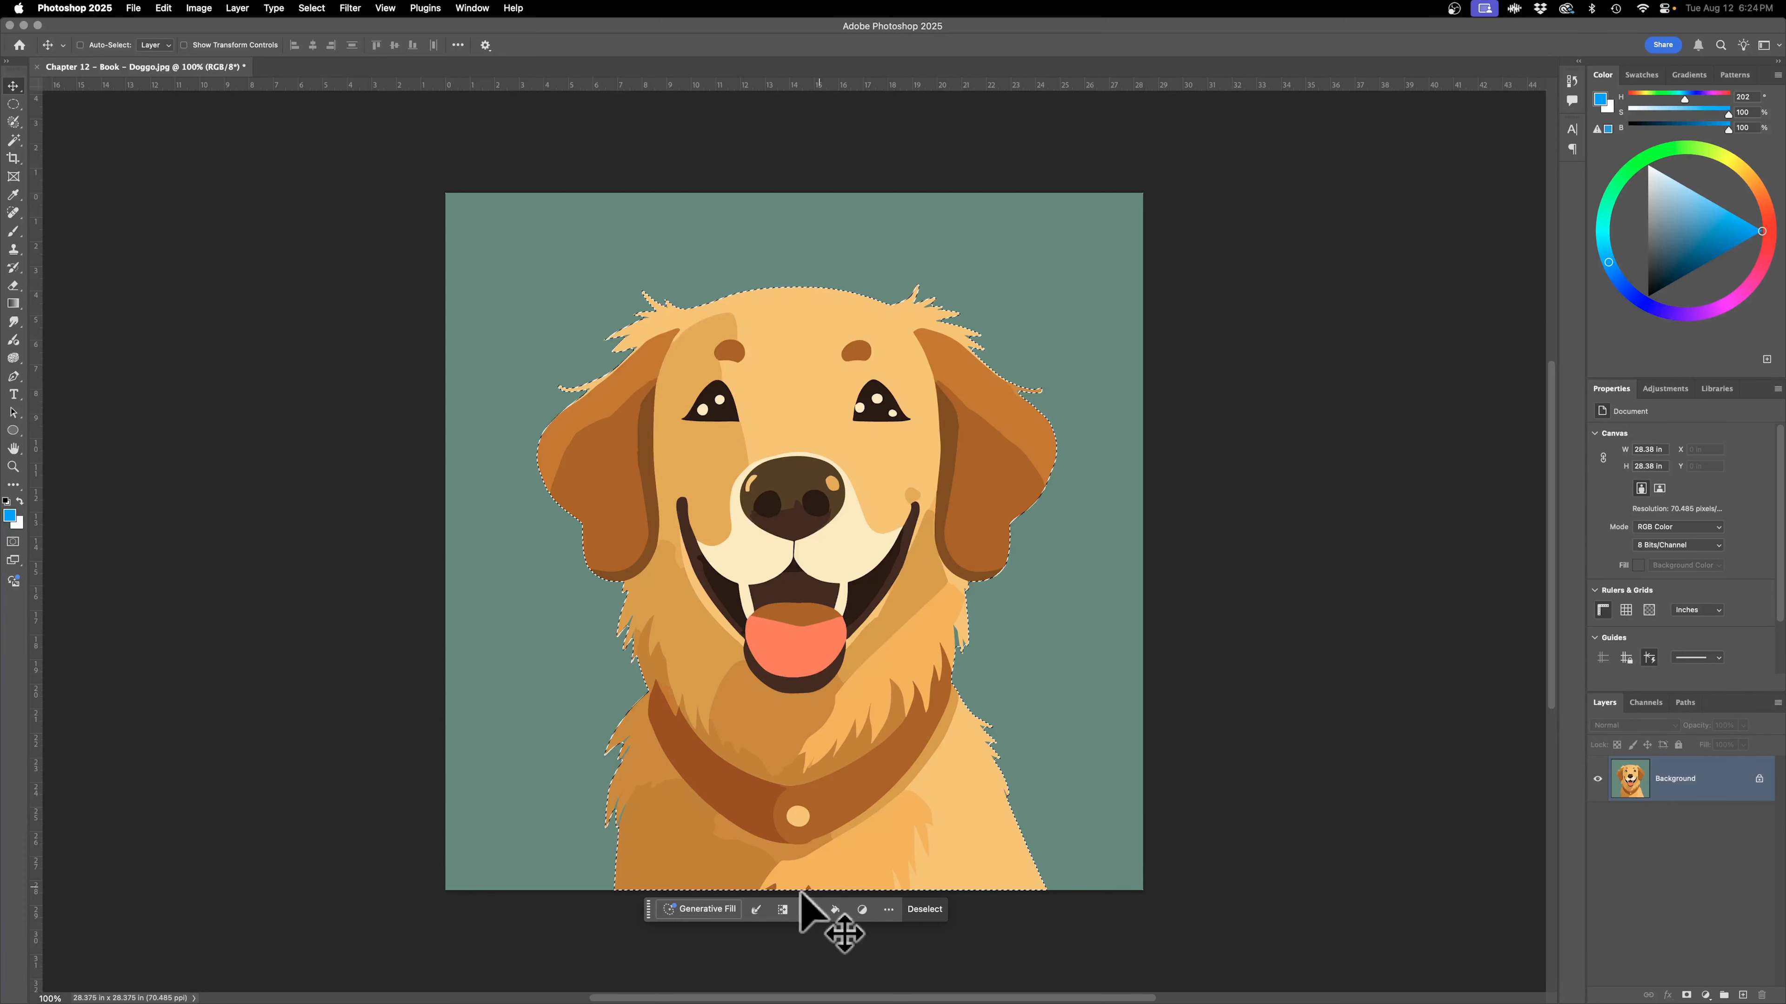
key(super+z)
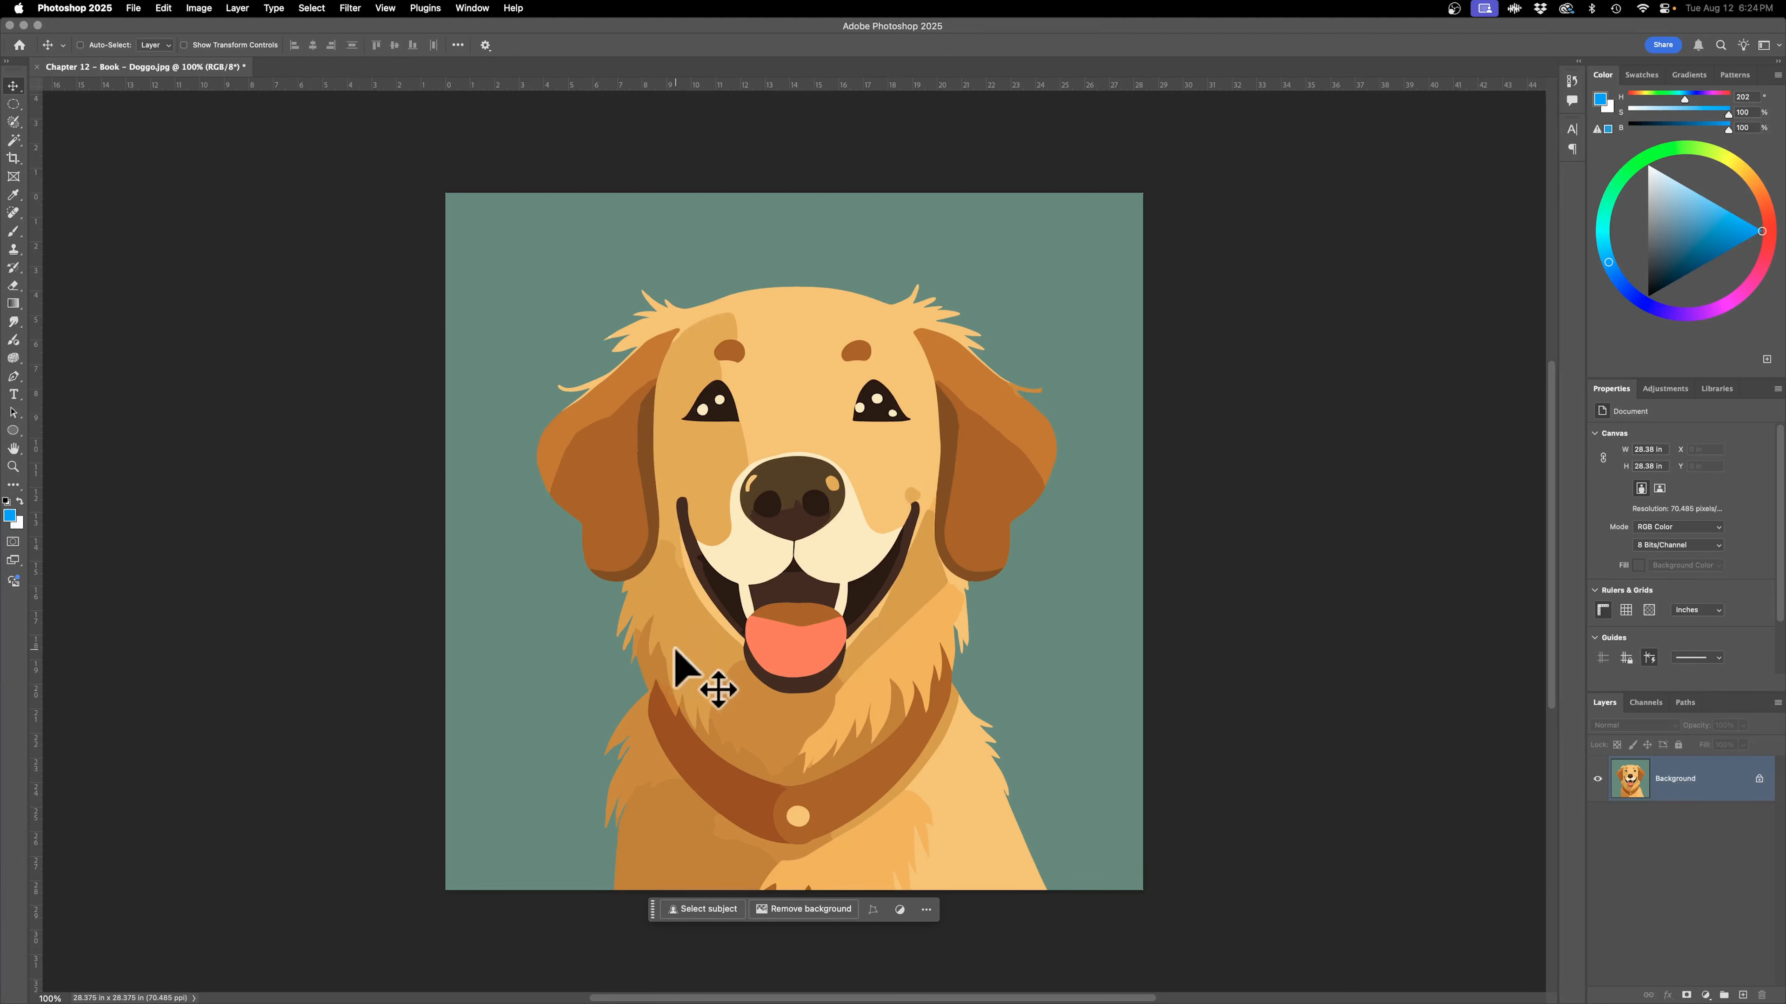
key(super+shift+z)
key(z)
drag(961, 741, 887, 925)
drag(913, 424, 916, 833)
drag(938, 521, 916, 799)
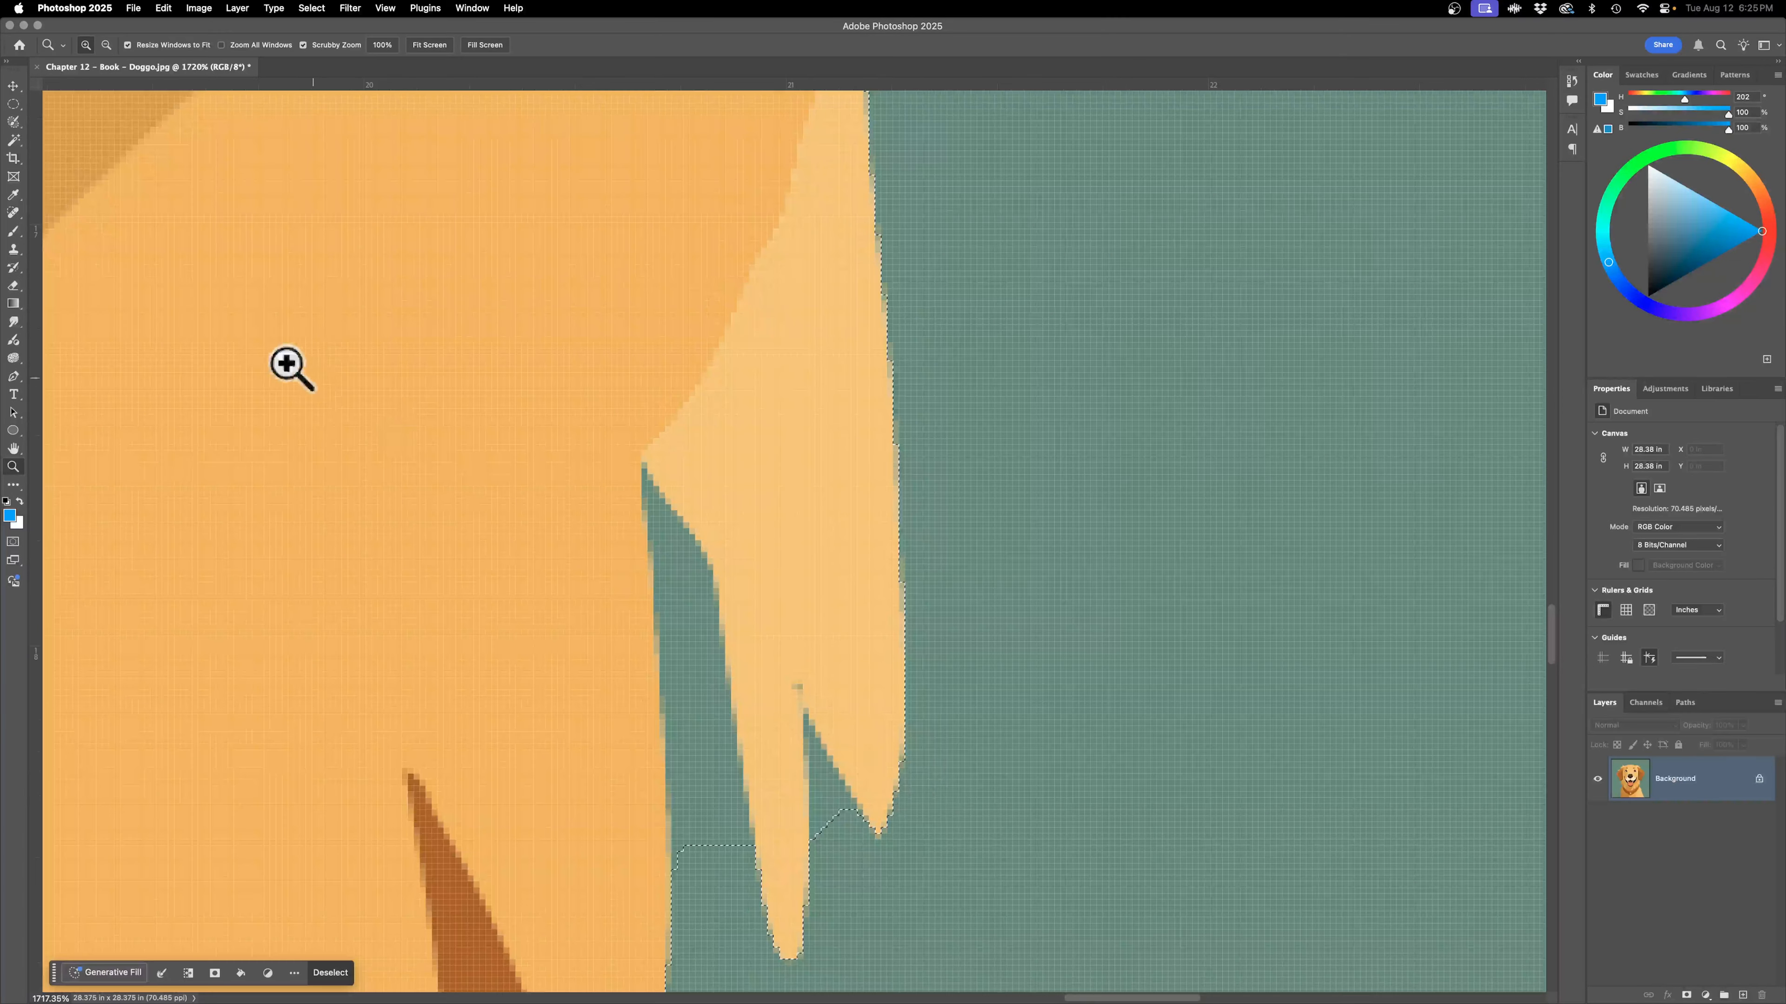
Subtract the teal gaps between the neck fur tufts using a smaller Quick Selection brush, and deselect everything.
click(14, 138)
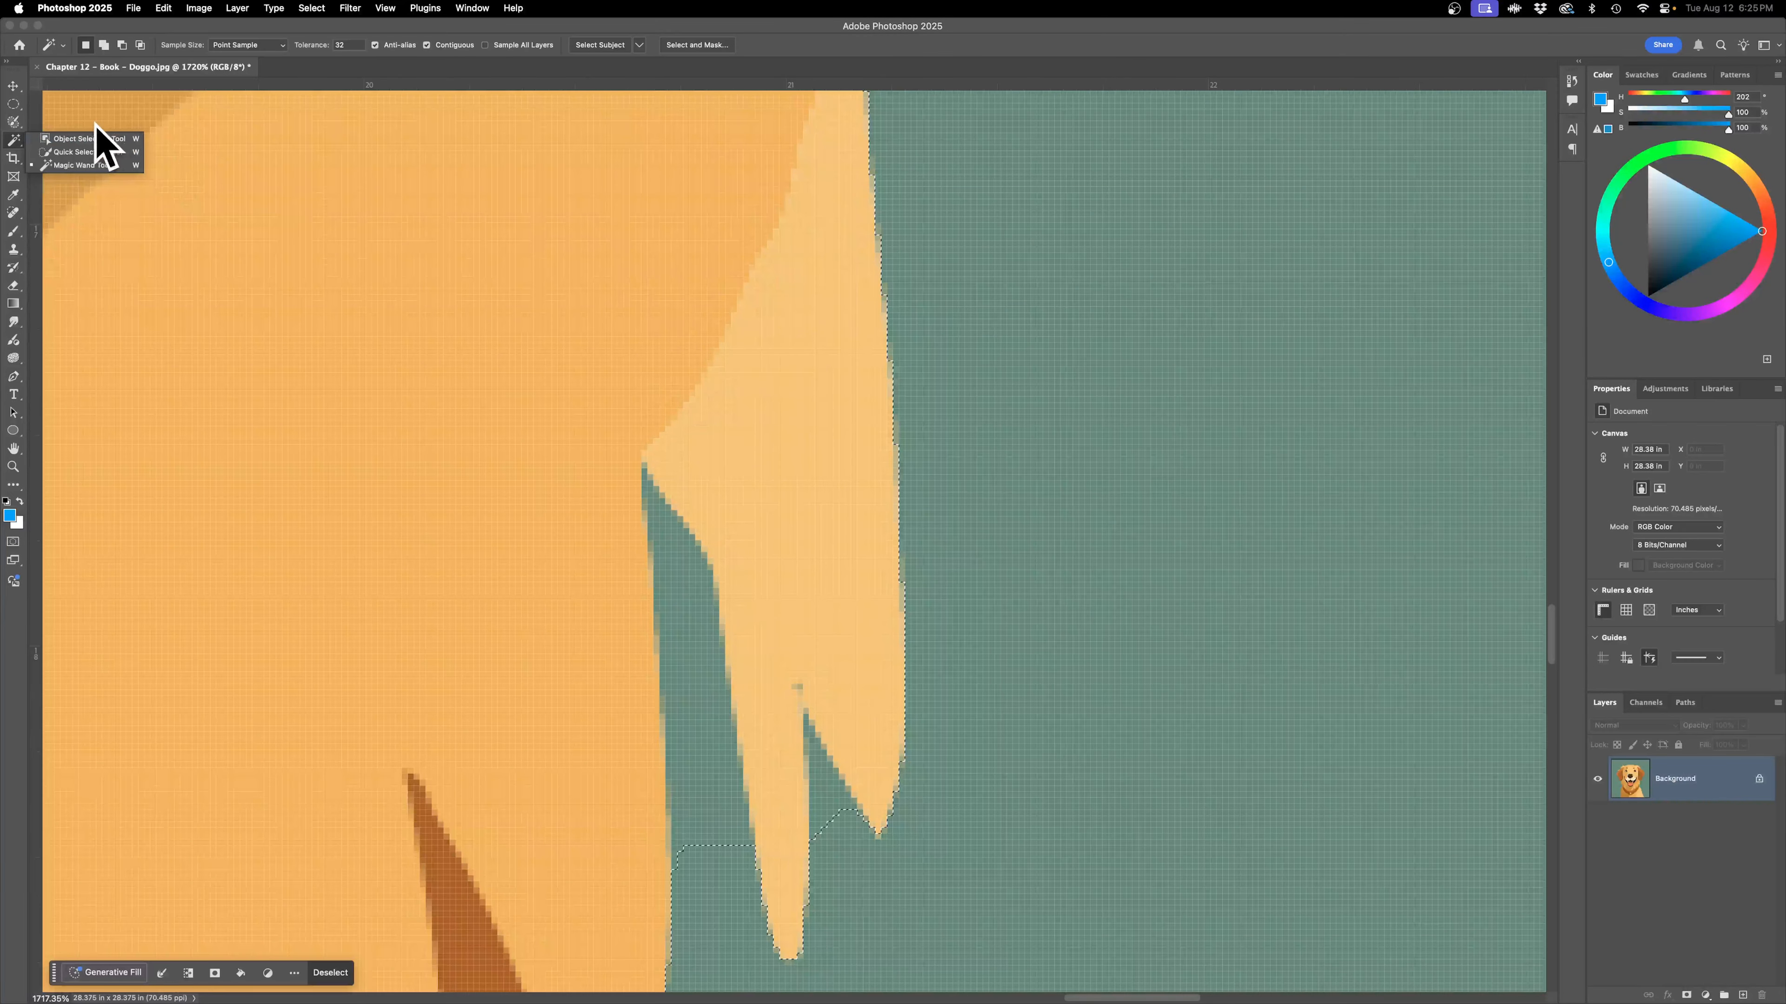
click(88, 152)
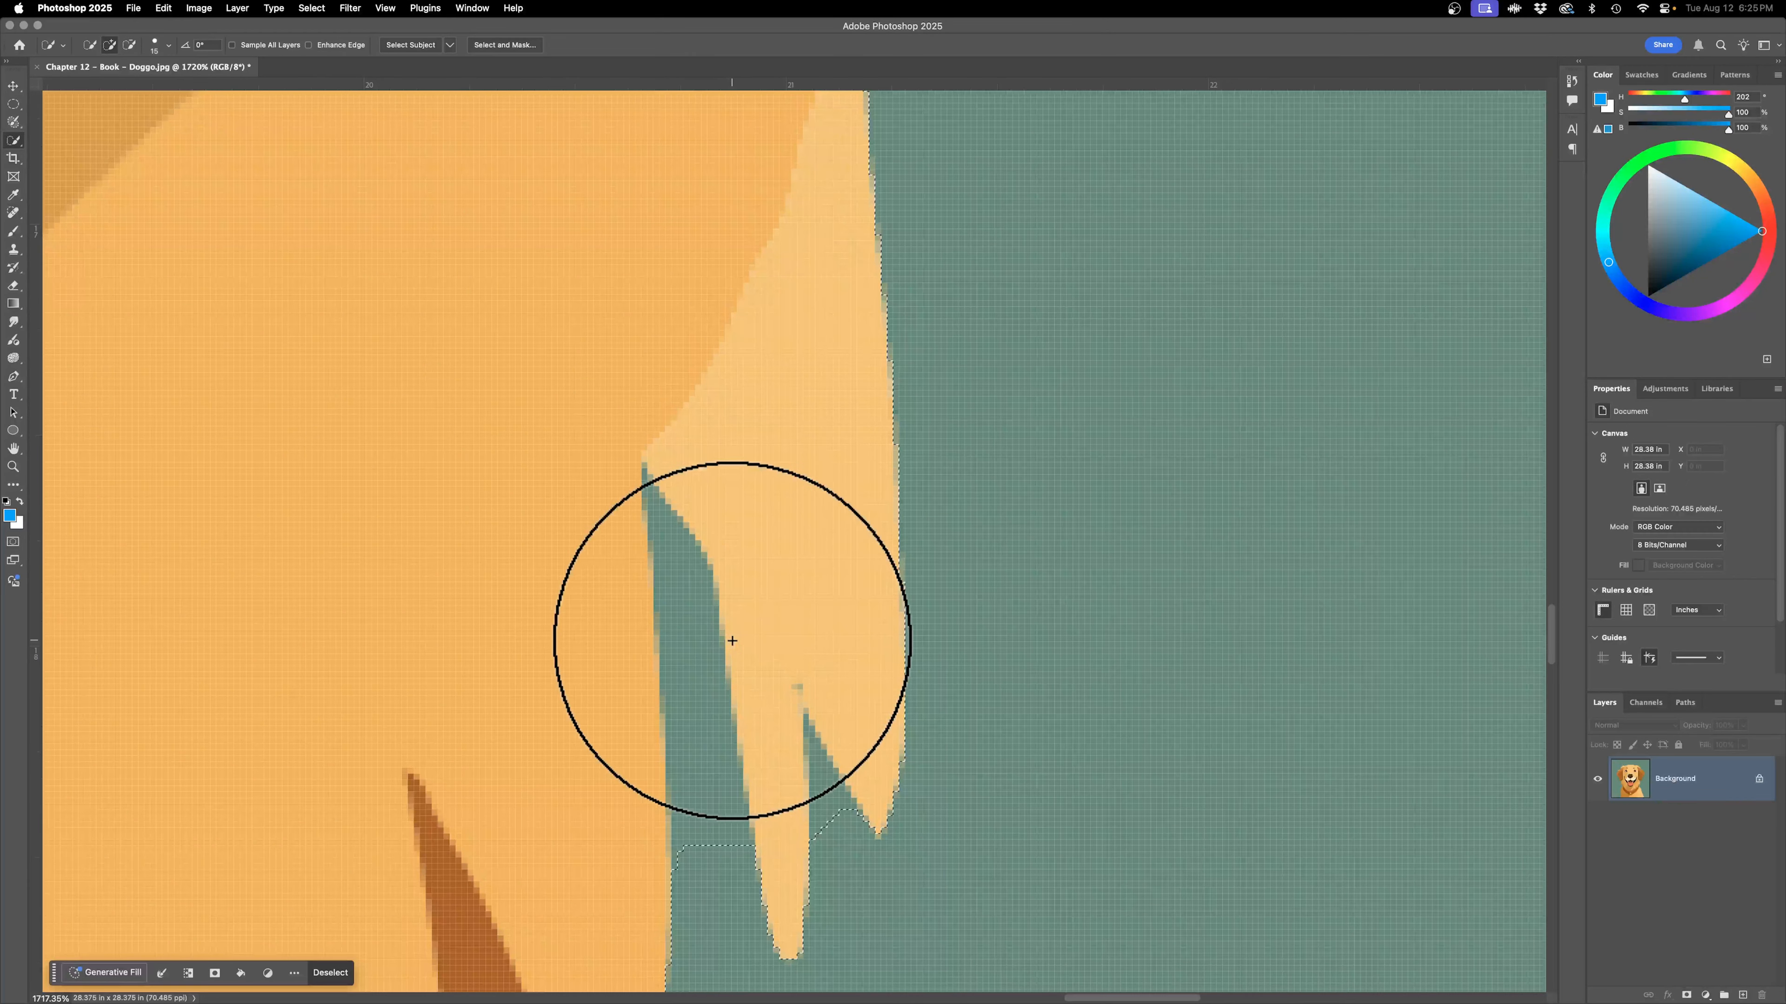
key(bracketleft)
key(bracketleft)
key(bracketleft)
key(bracketleft)
key(bracketleft)
key(bracketleft)
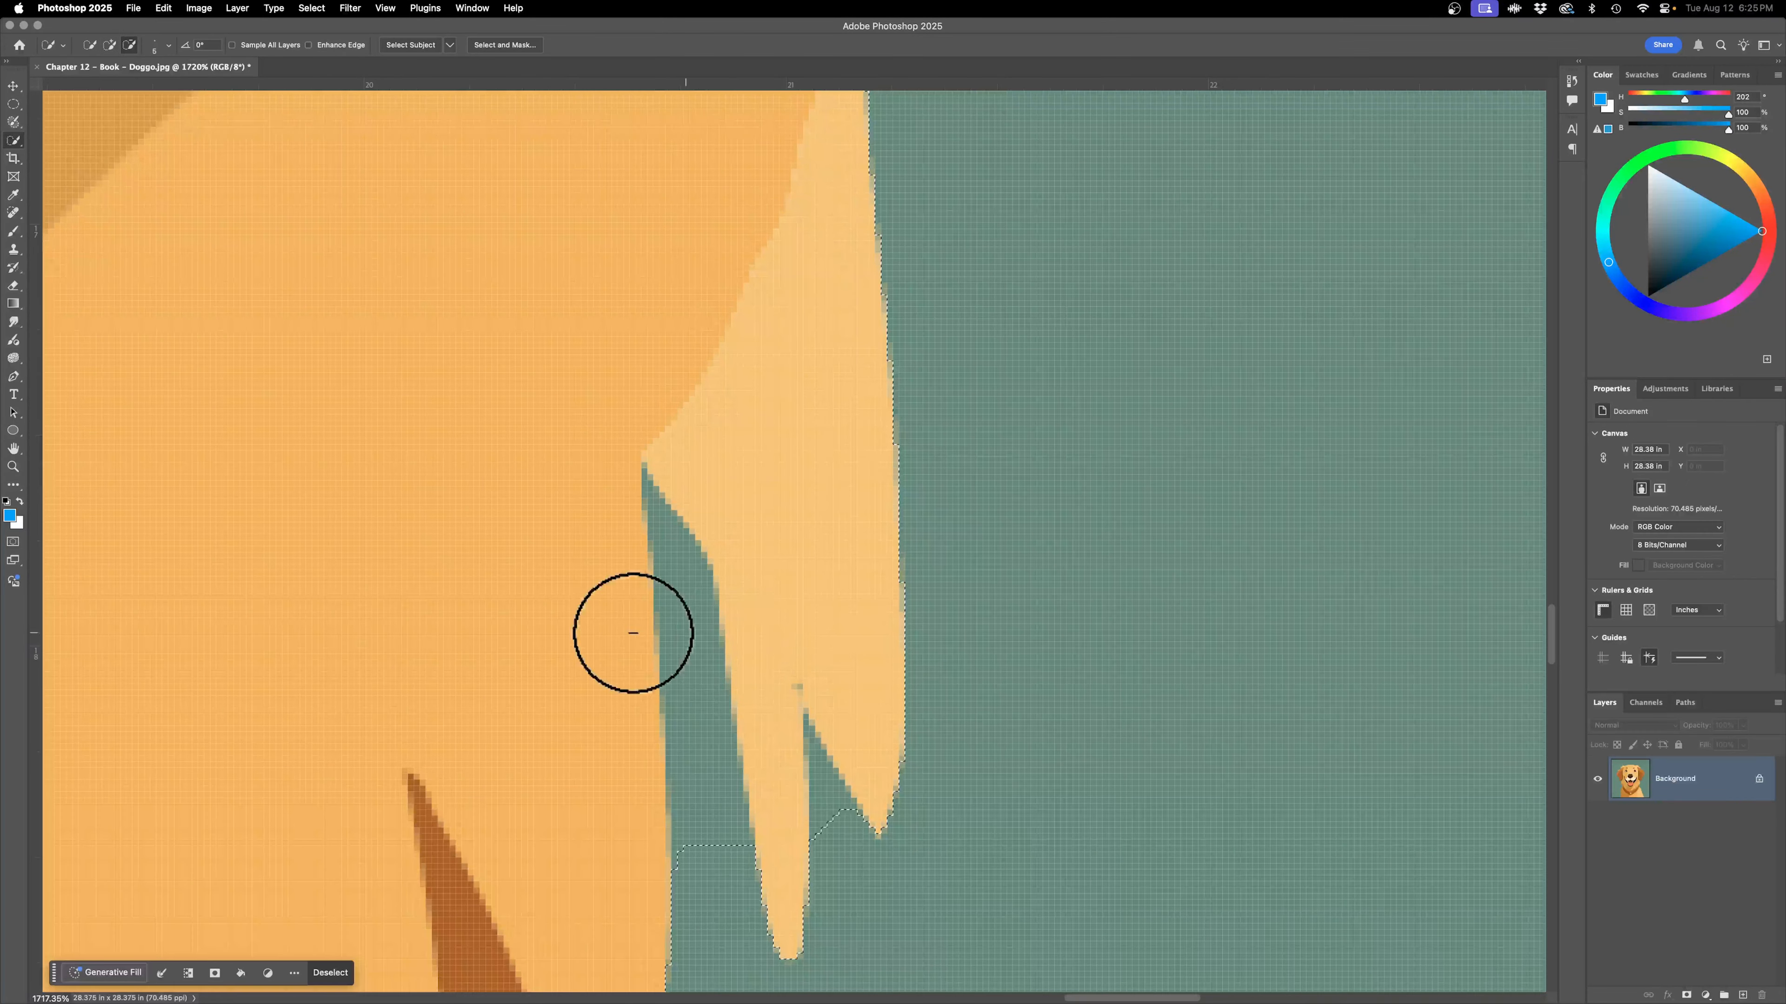
drag(706, 872, 717, 571)
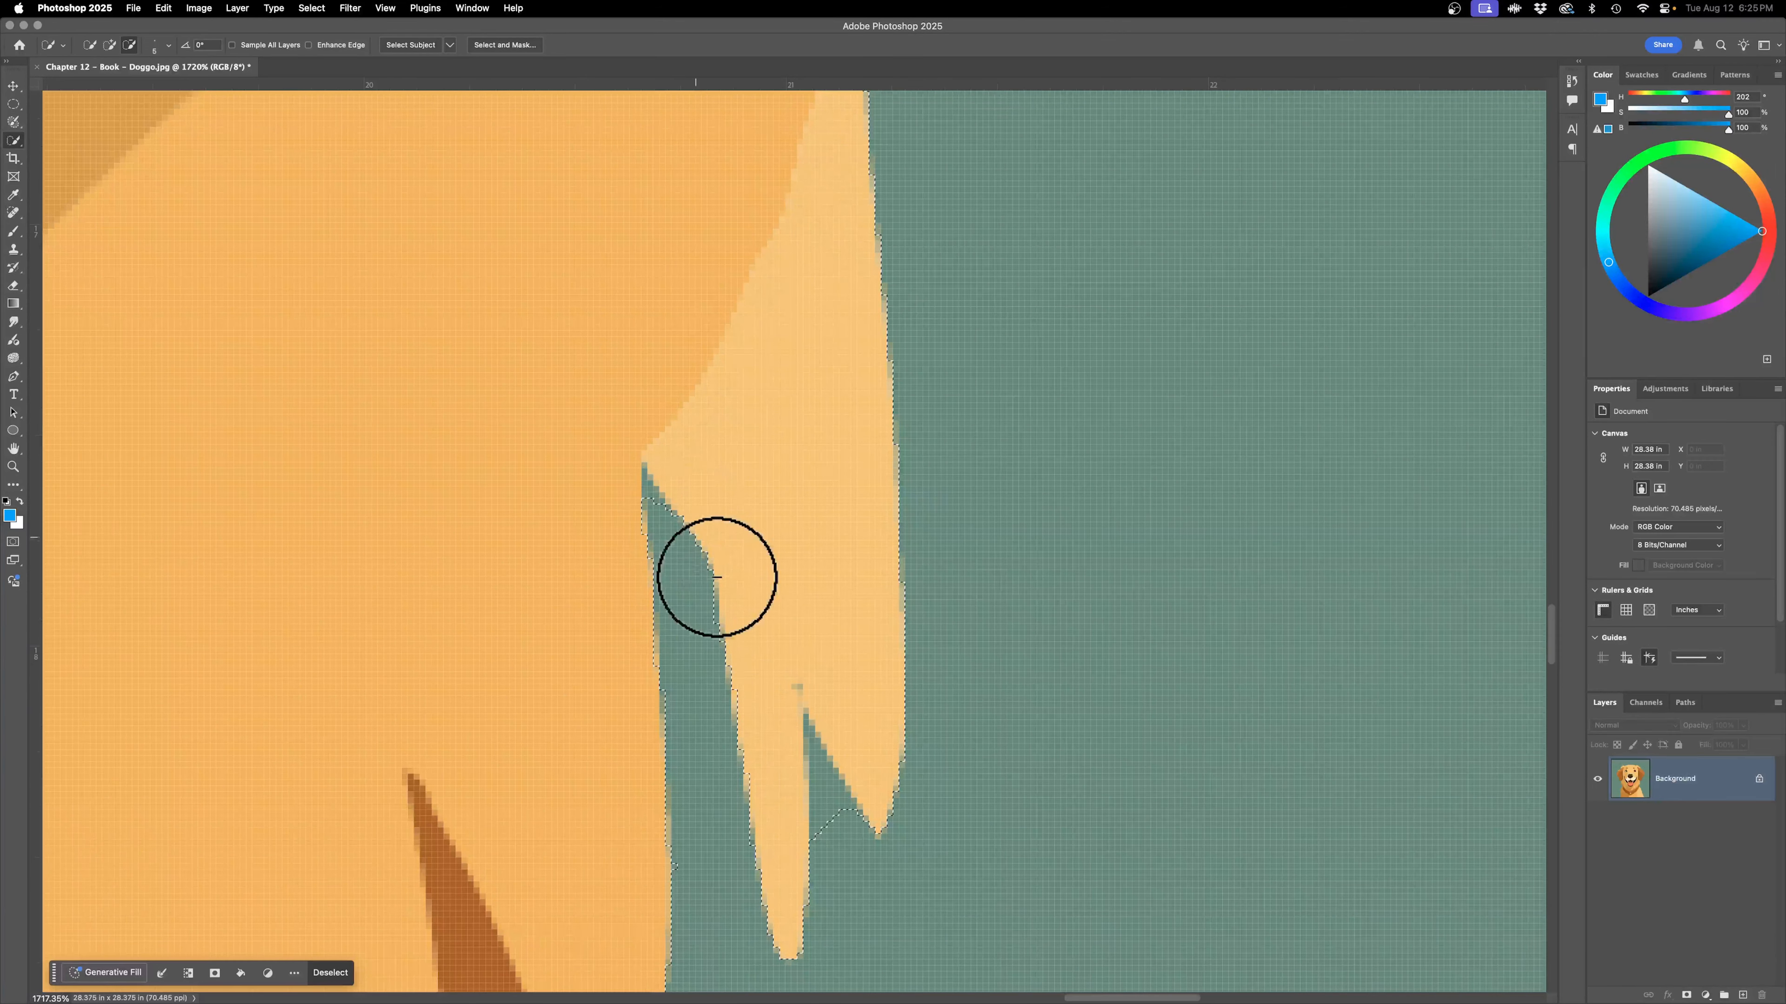
click(815, 814)
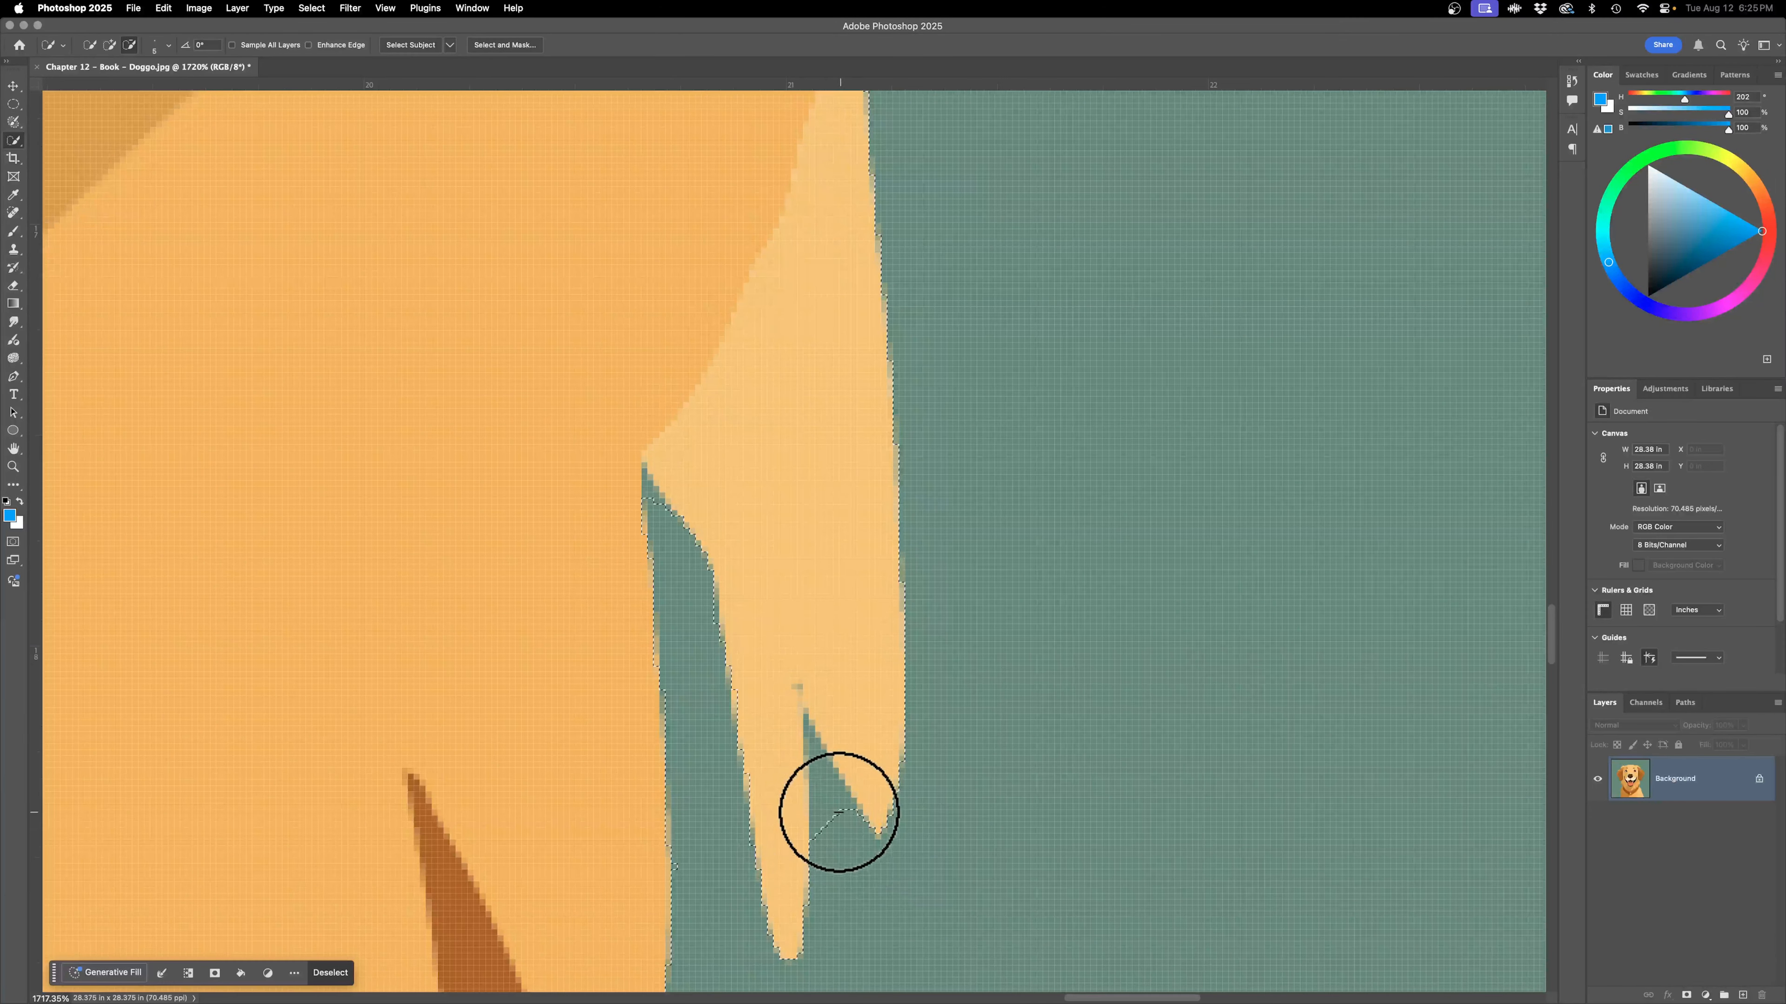
mouse_move(817, 770)
mouse_down()
mouse_move(809, 741)
mouse_move(801, 817)
mouse_up()
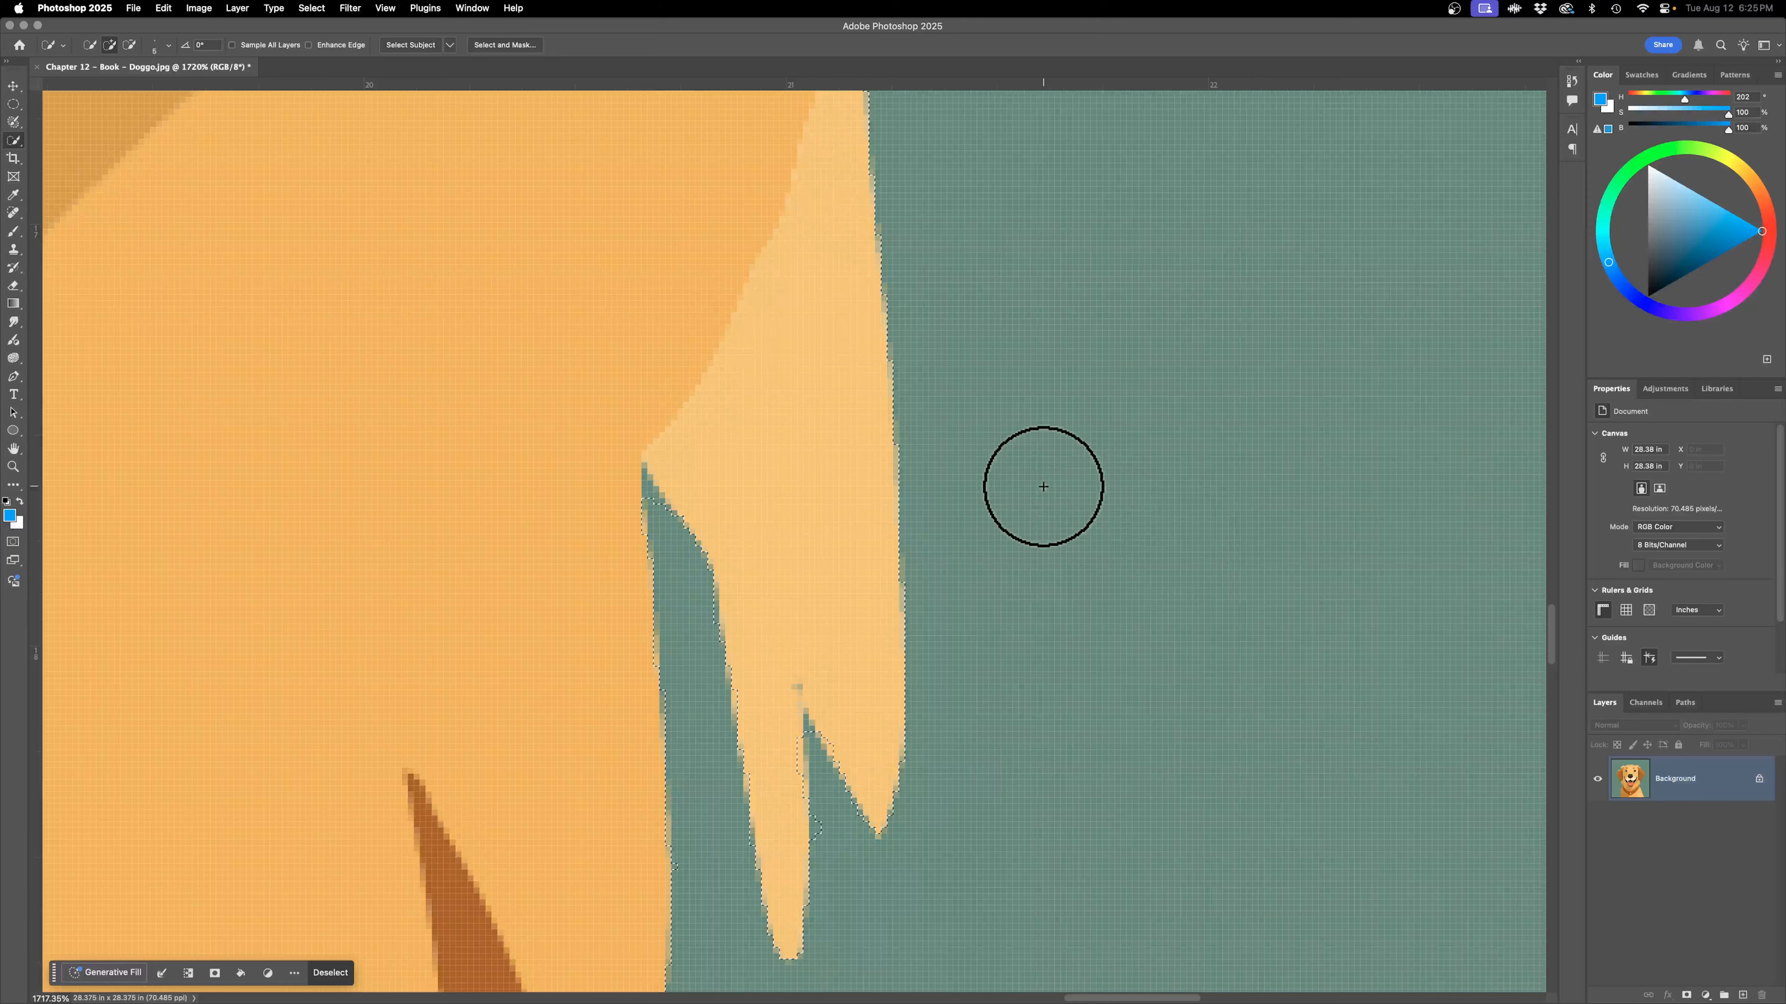
key(super+0)
key(super+d)
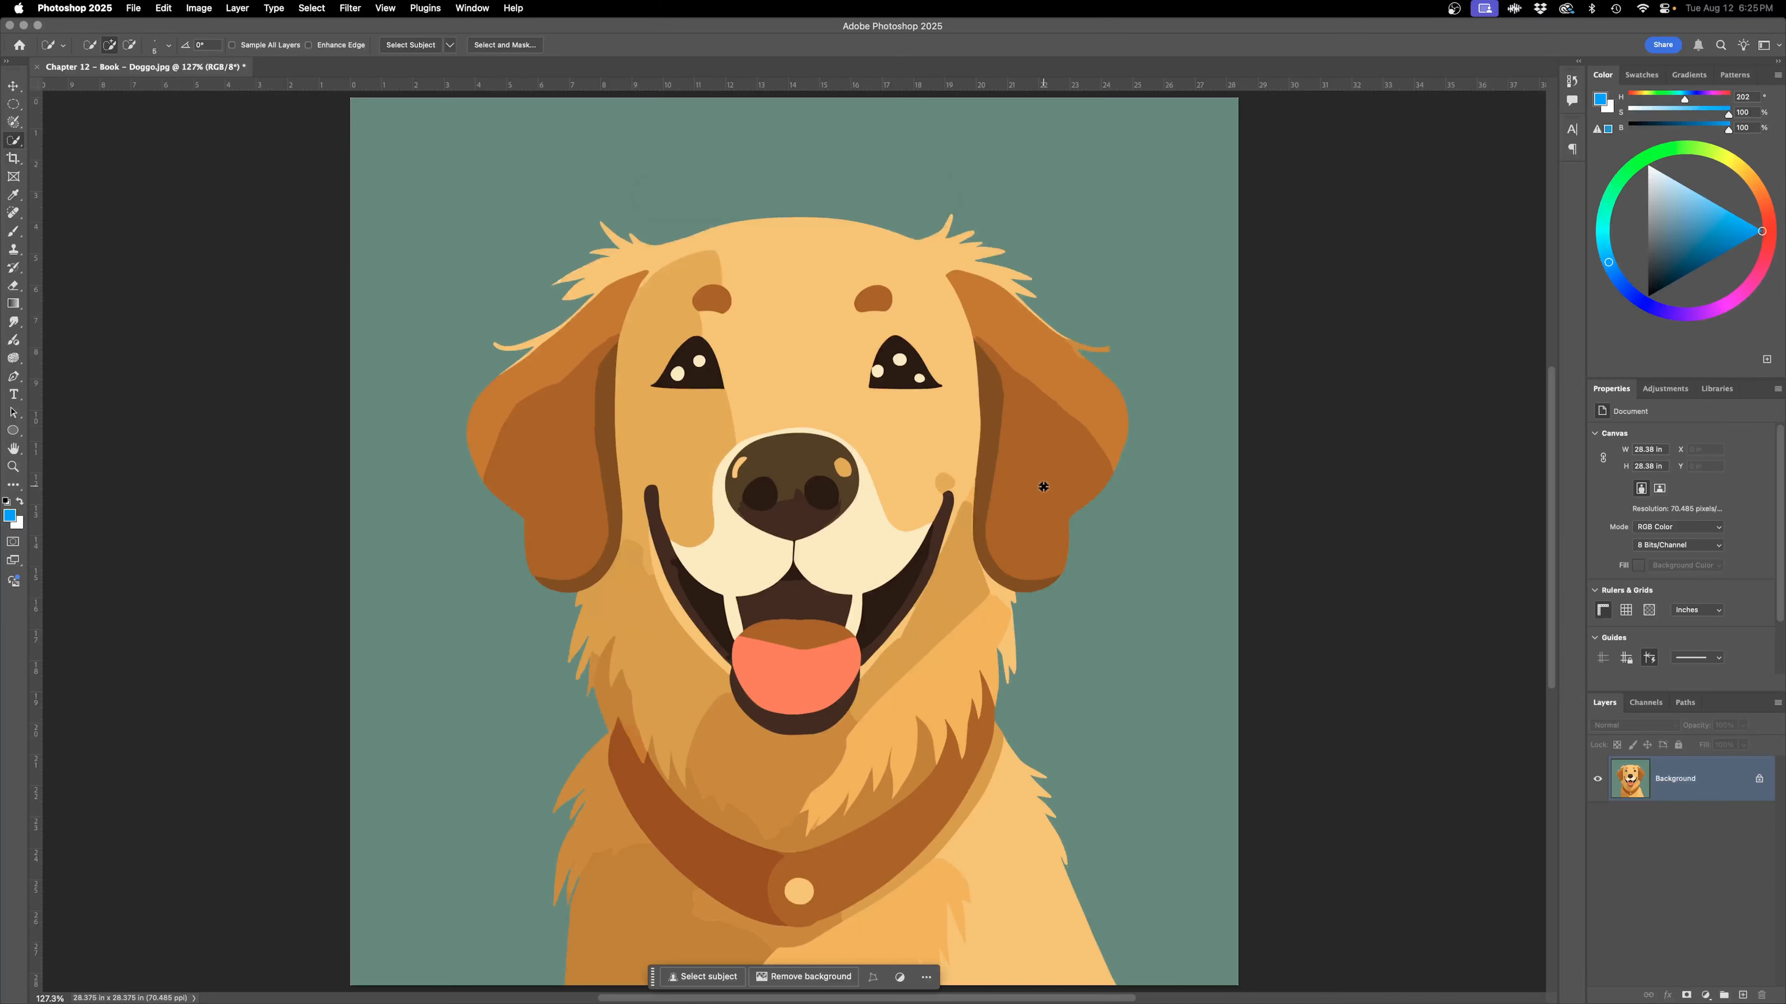
Select the teal background with the Magic Wand and check the selection edge near the ear's stray hair.
click(12, 121)
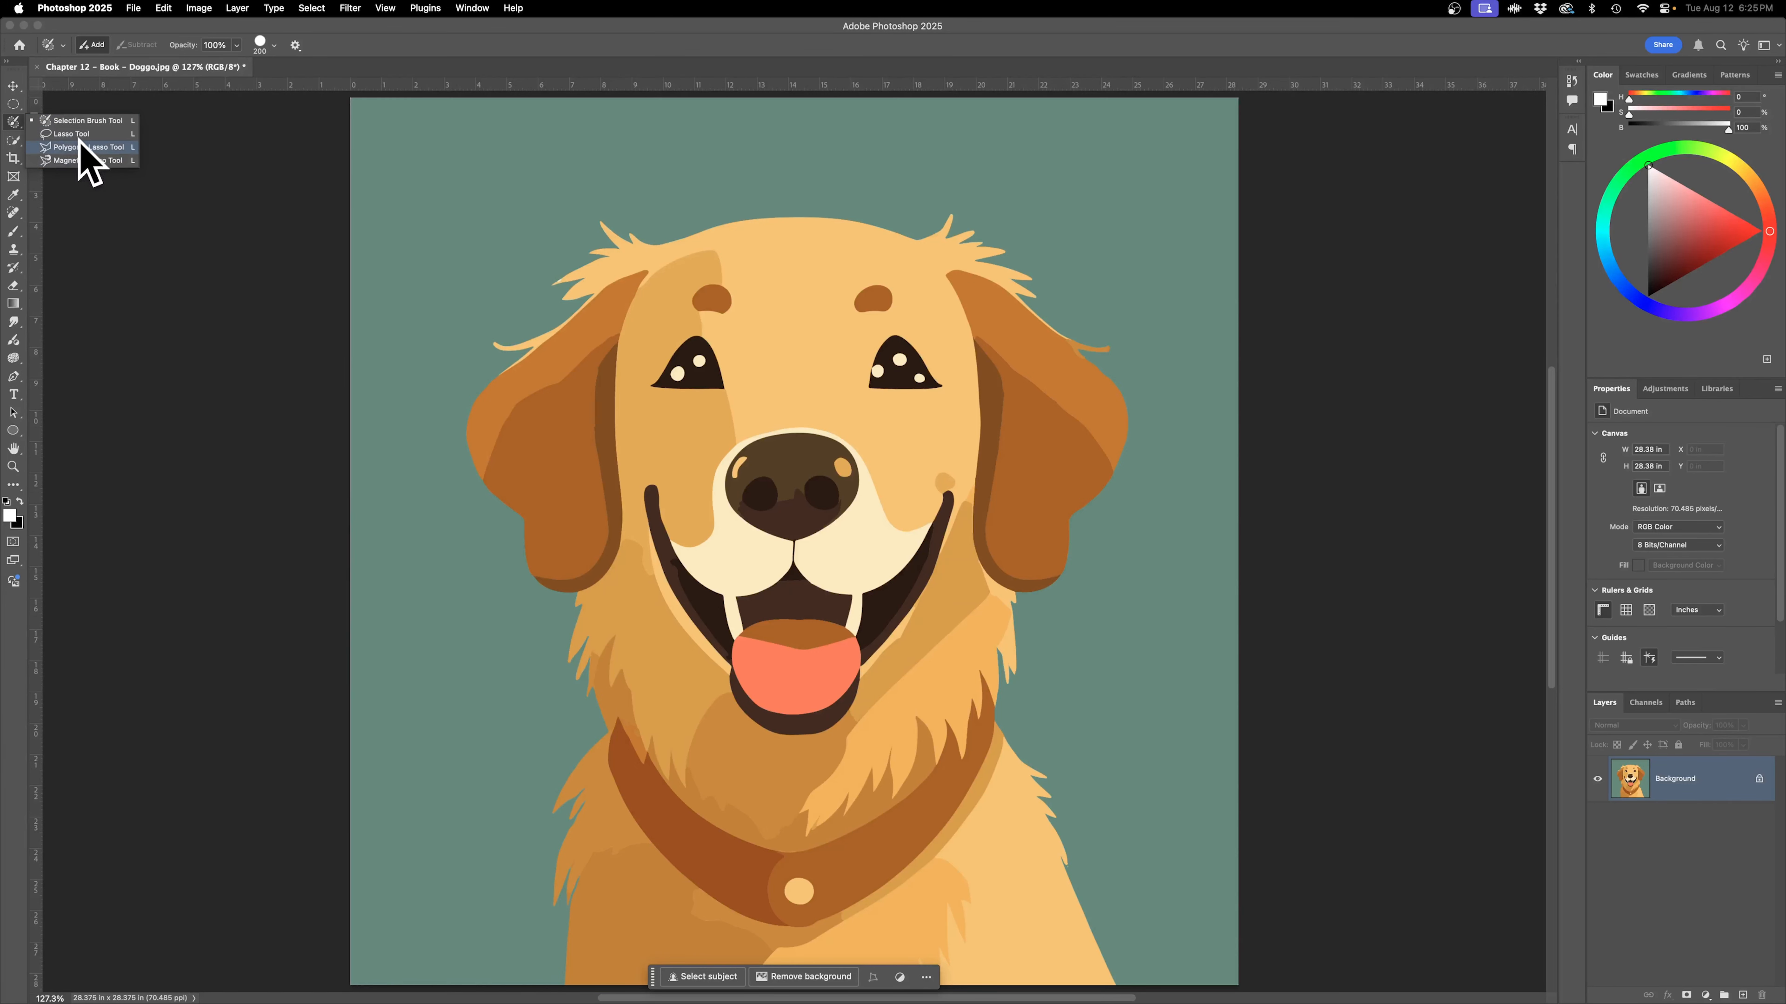
click(12, 141)
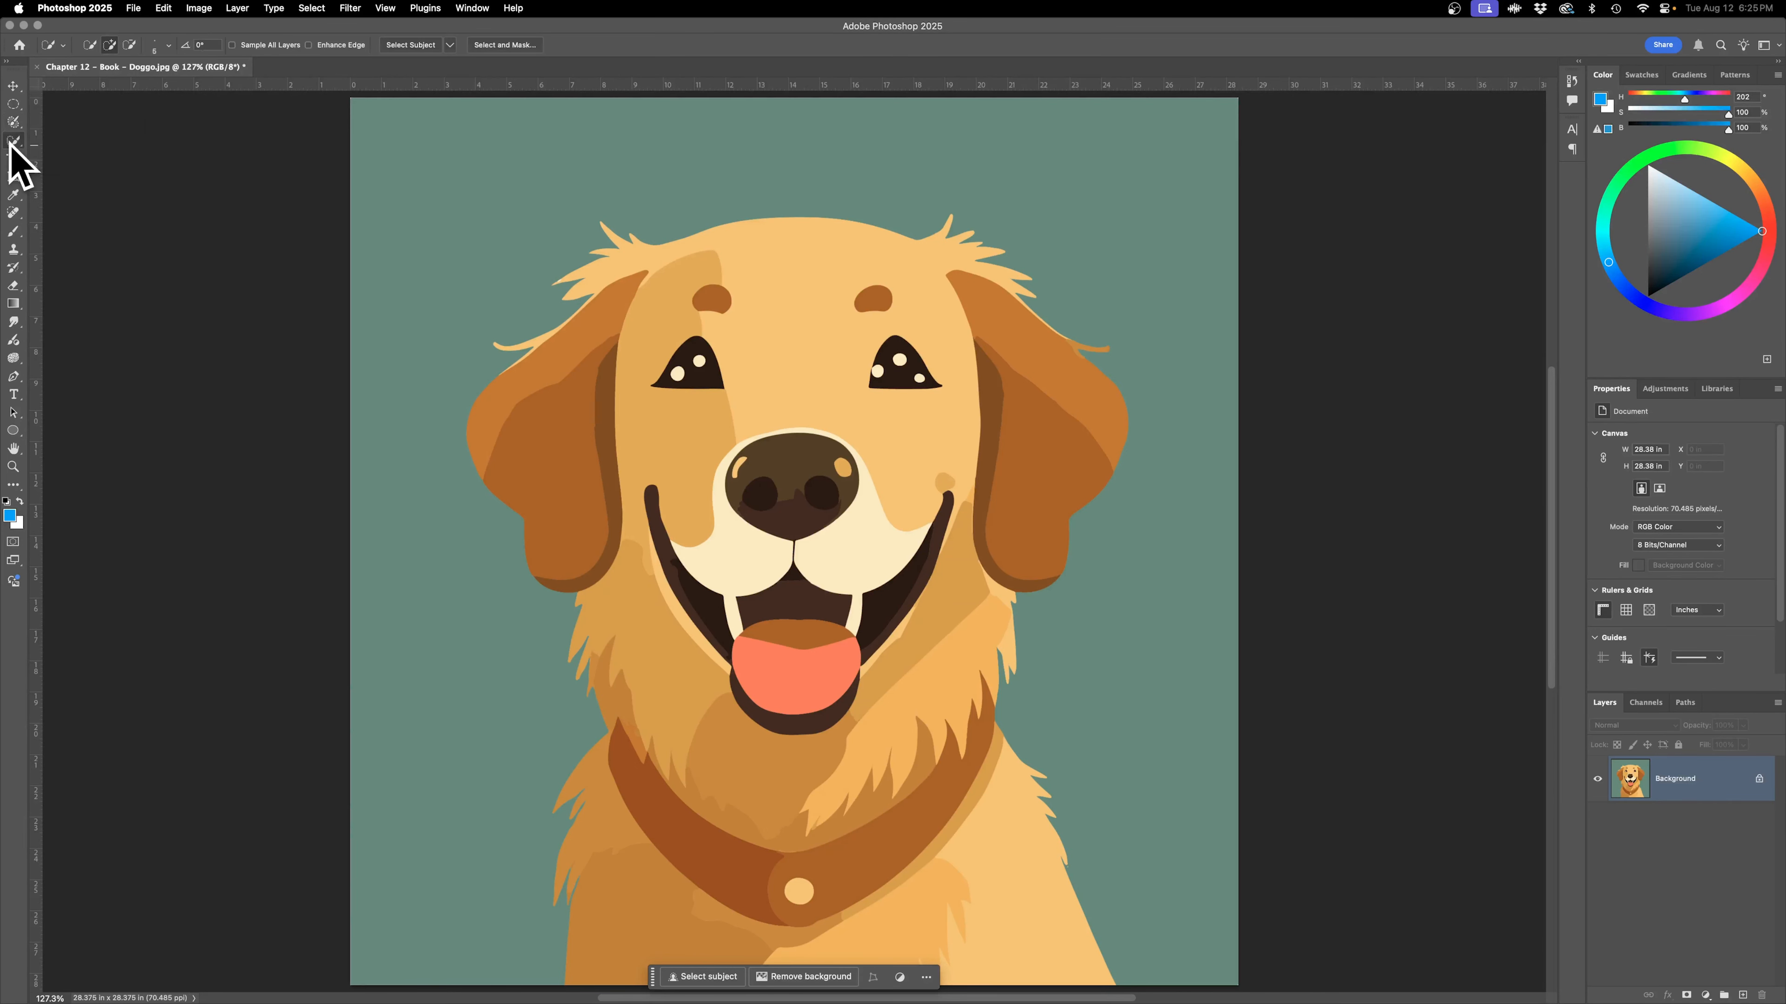
click(13, 141)
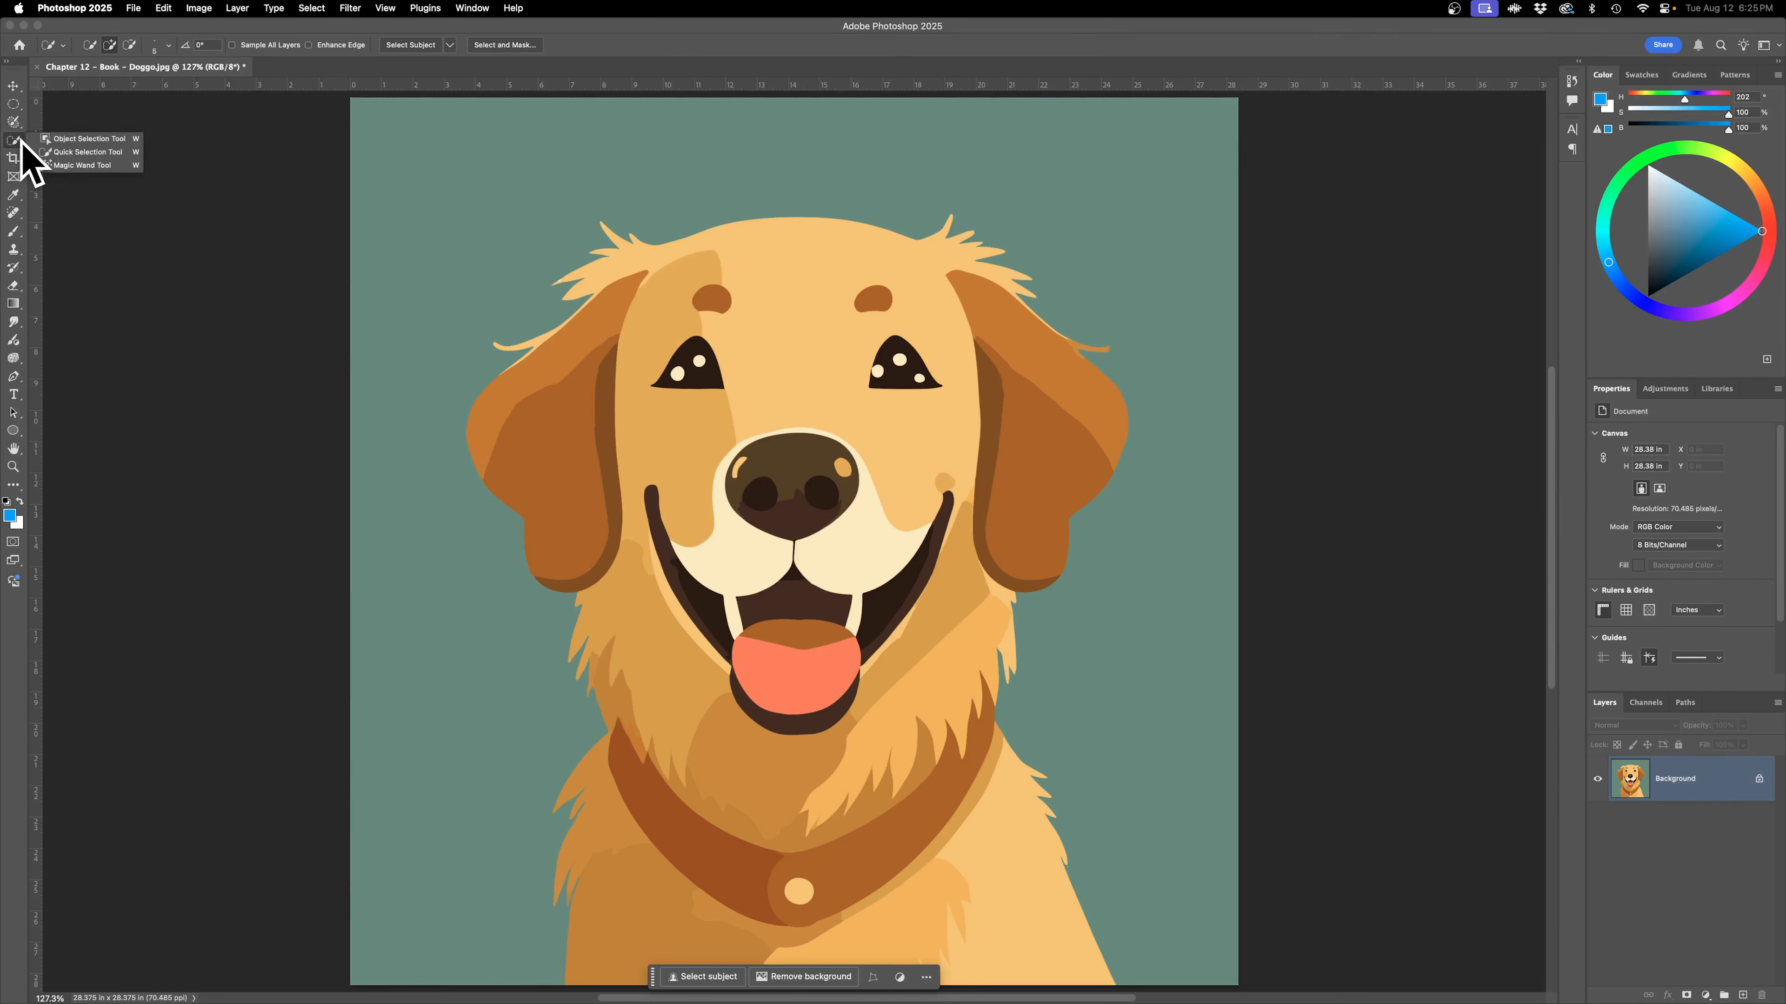
click(95, 165)
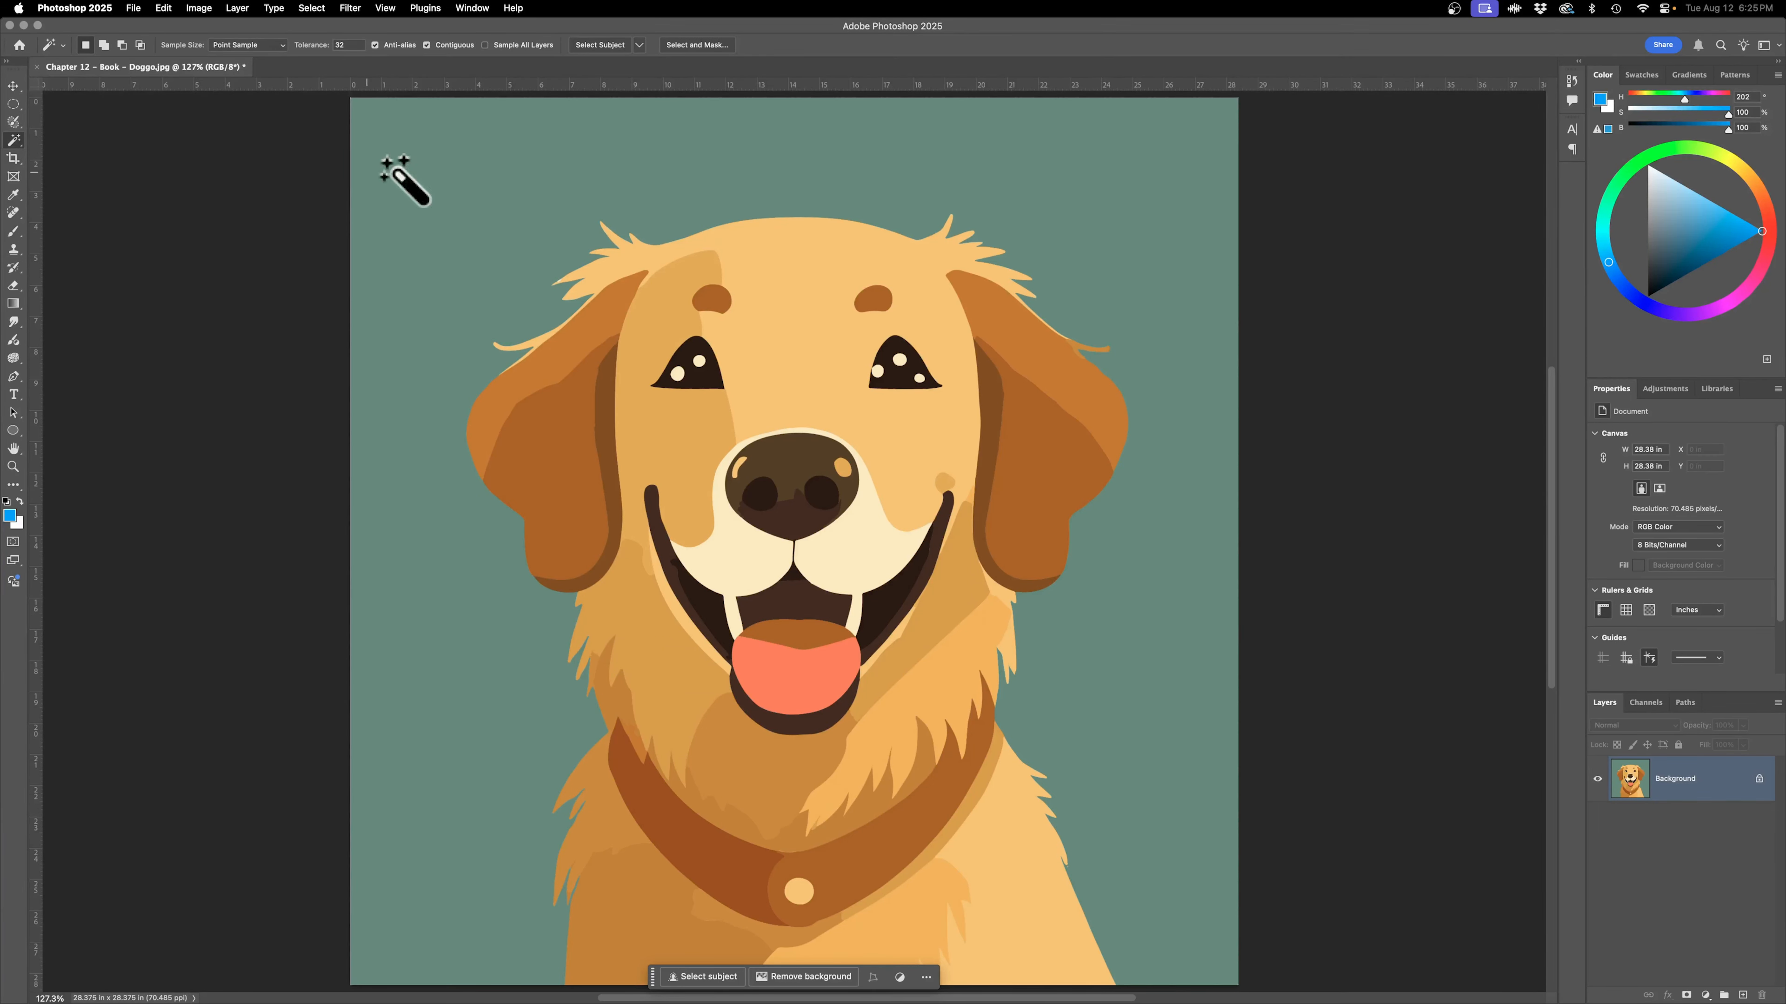
click(251, 48)
click(337, 54)
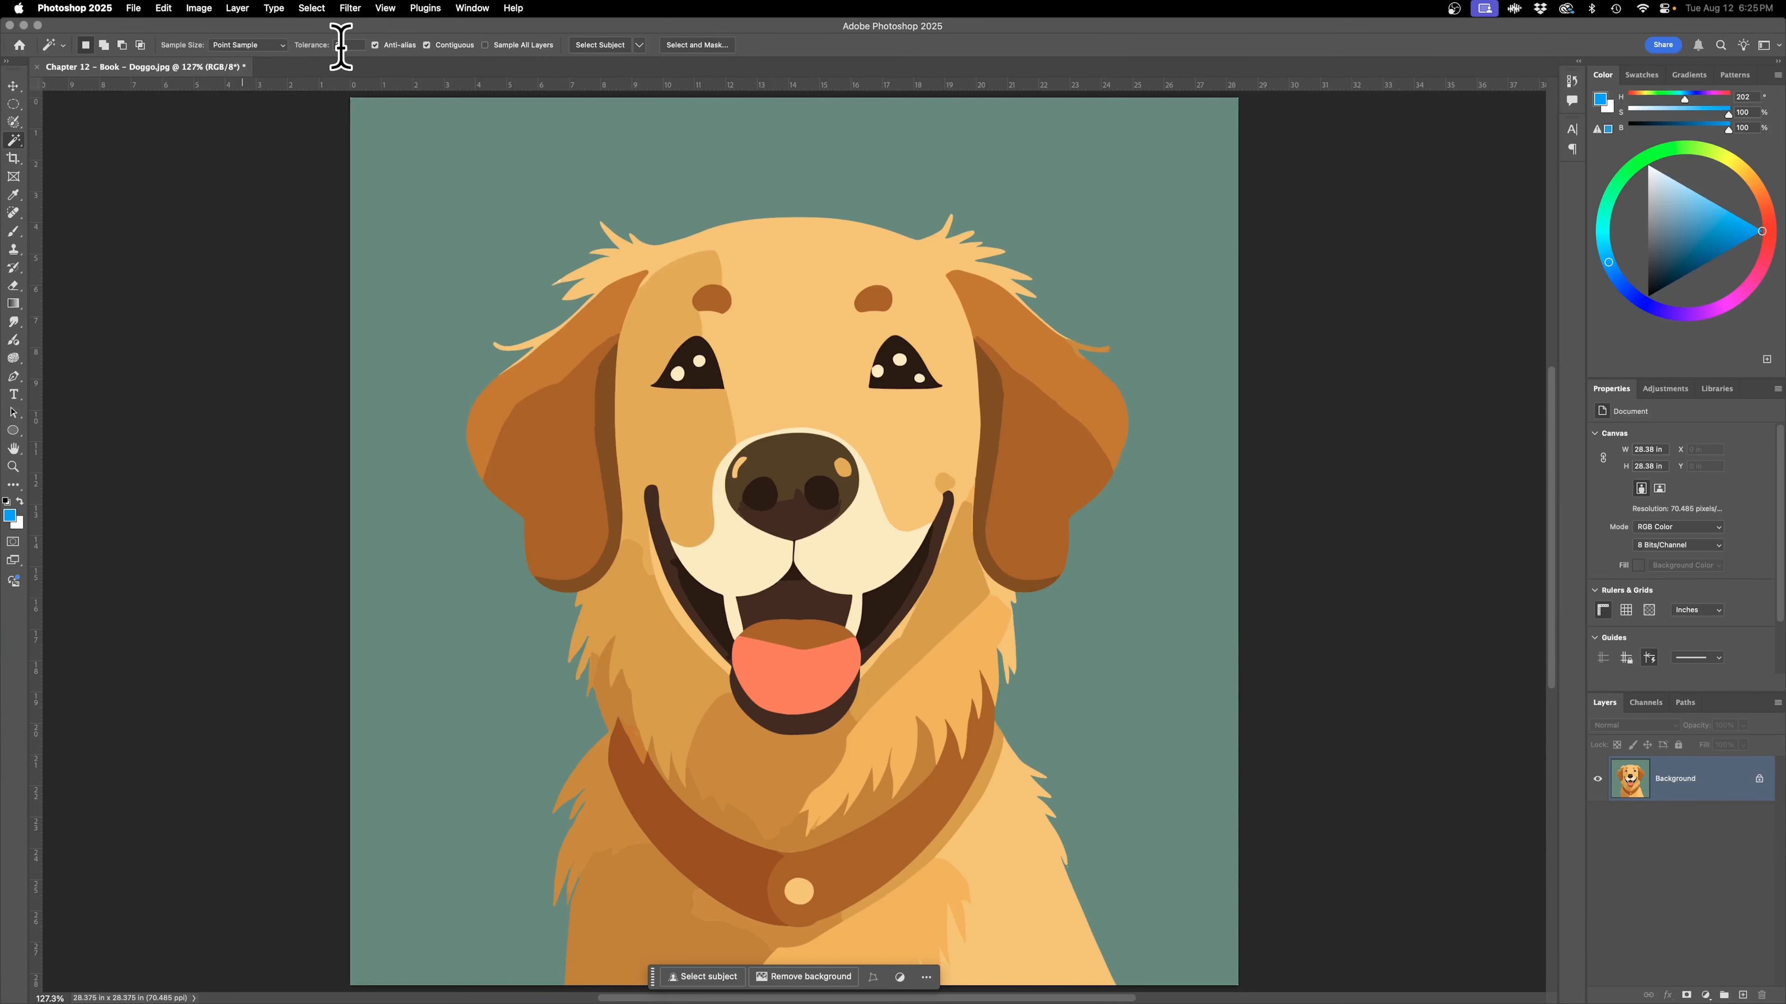
click(478, 160)
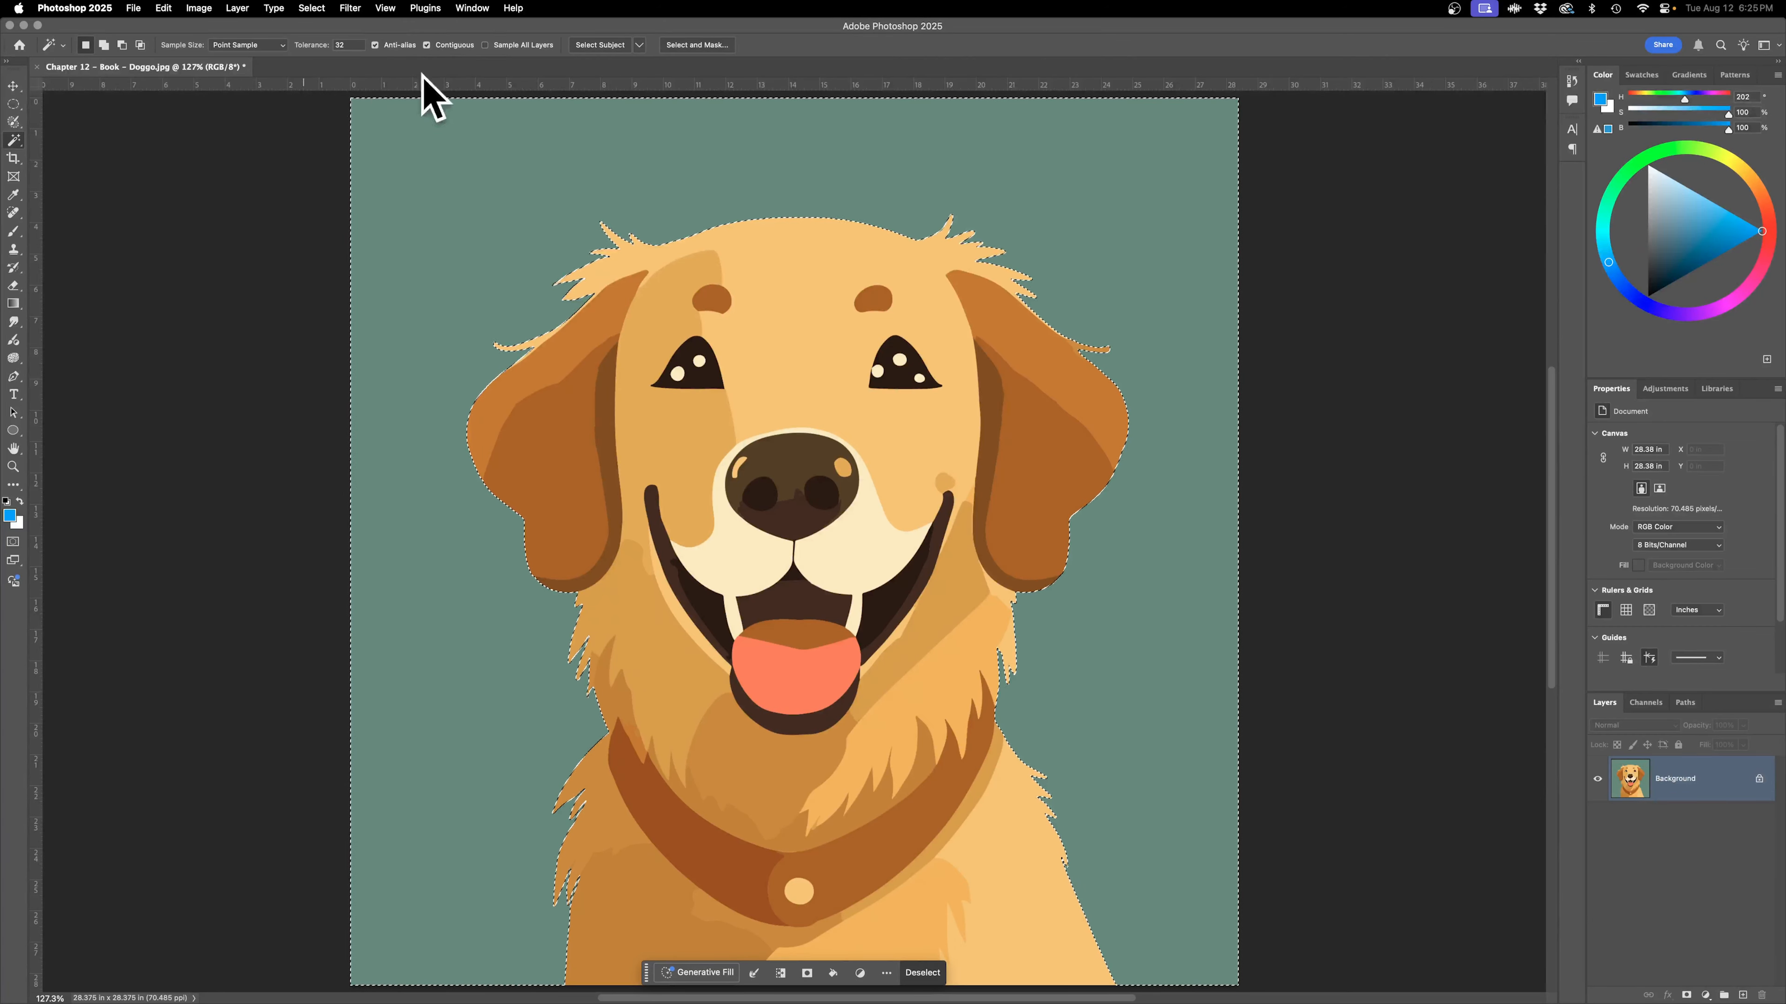
key(z)
drag(525, 343, 697, 331)
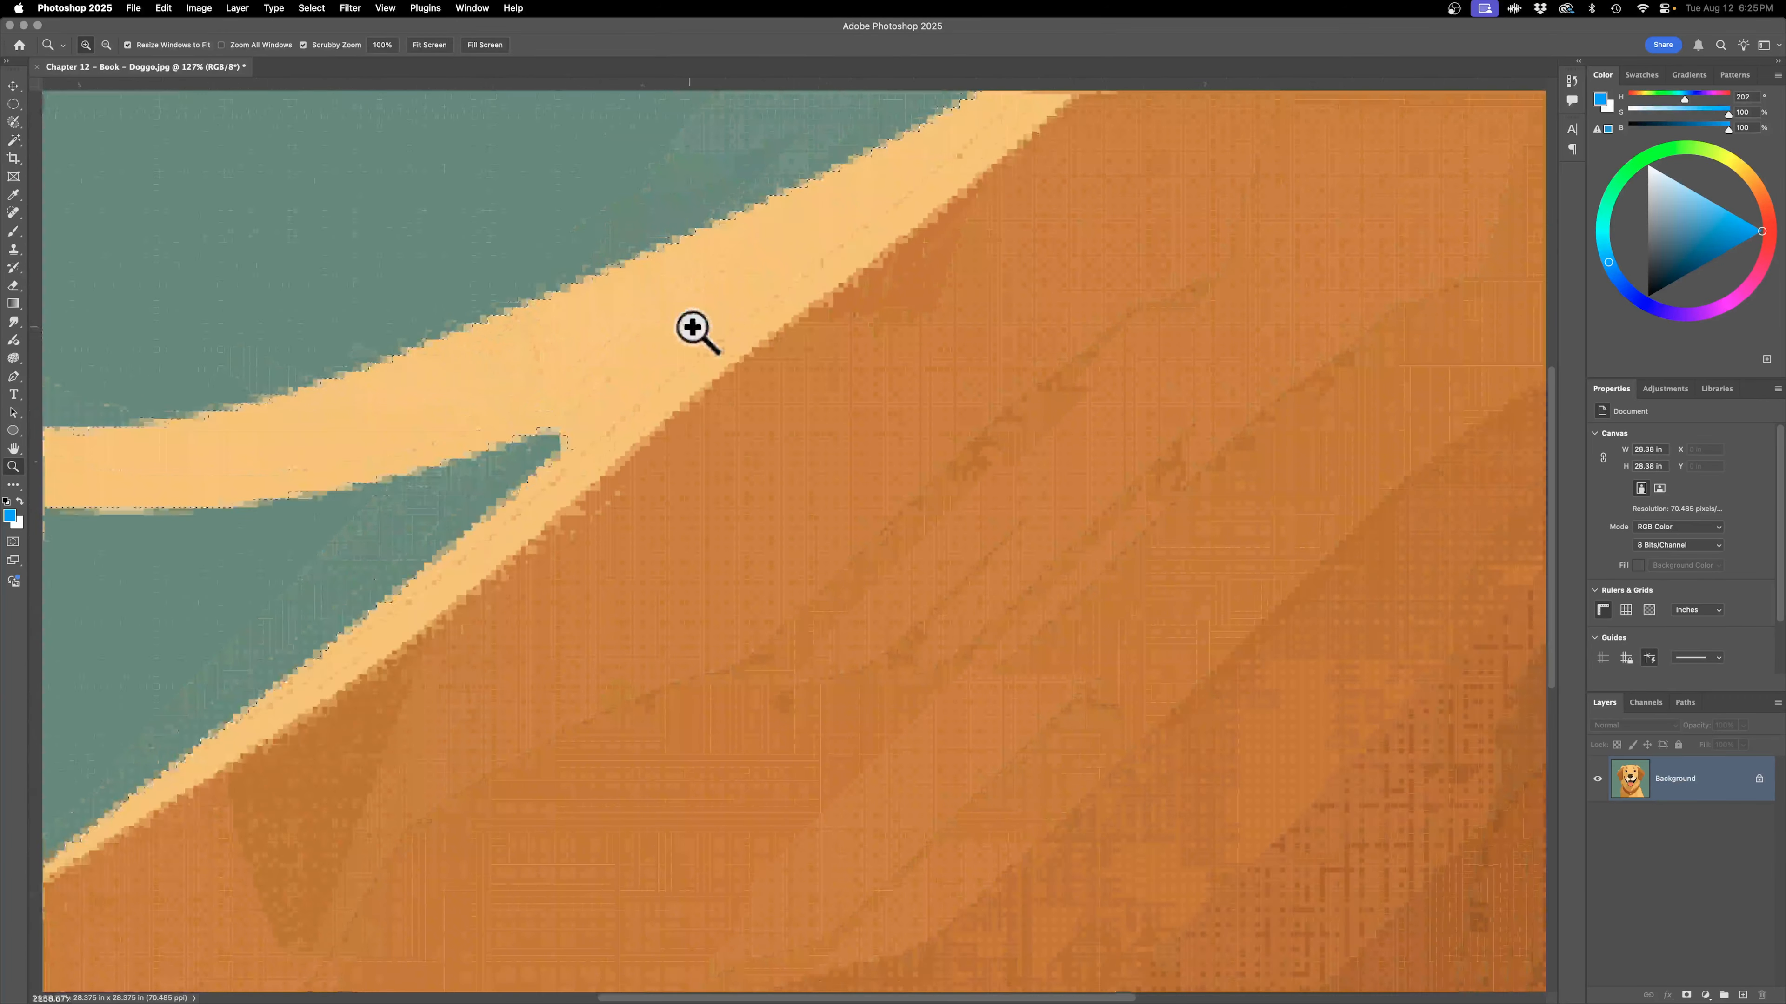
key(w)
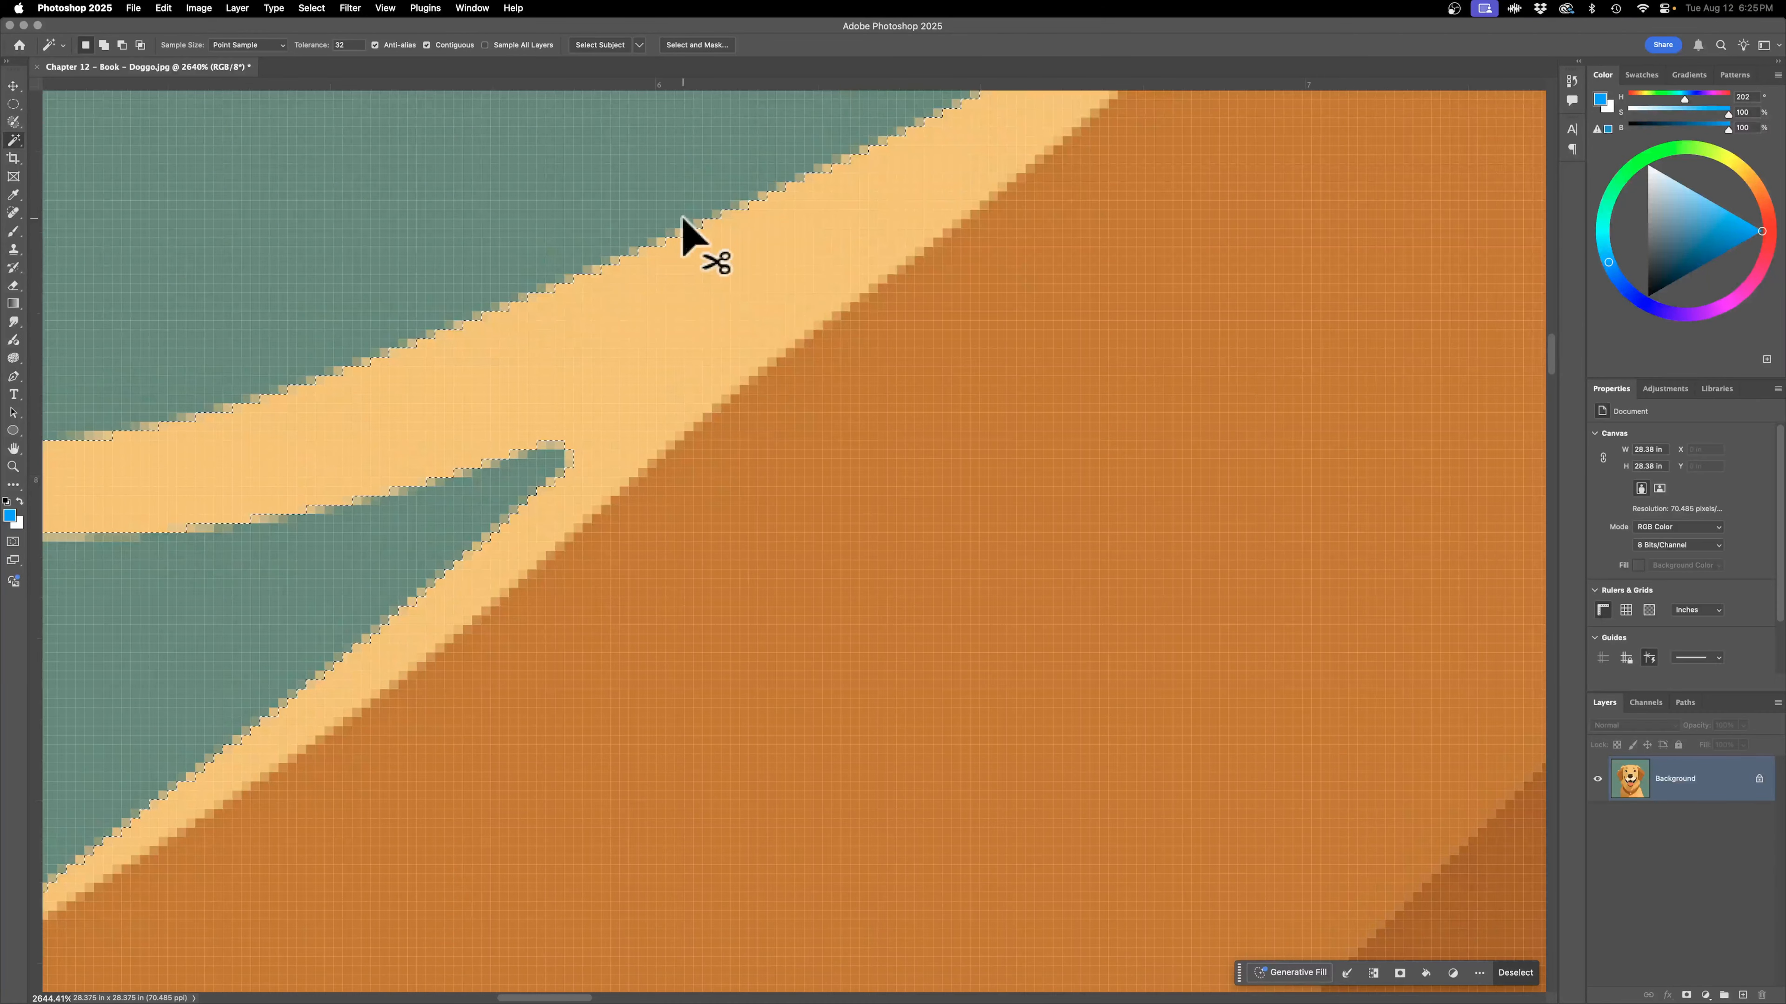
key(super+0)
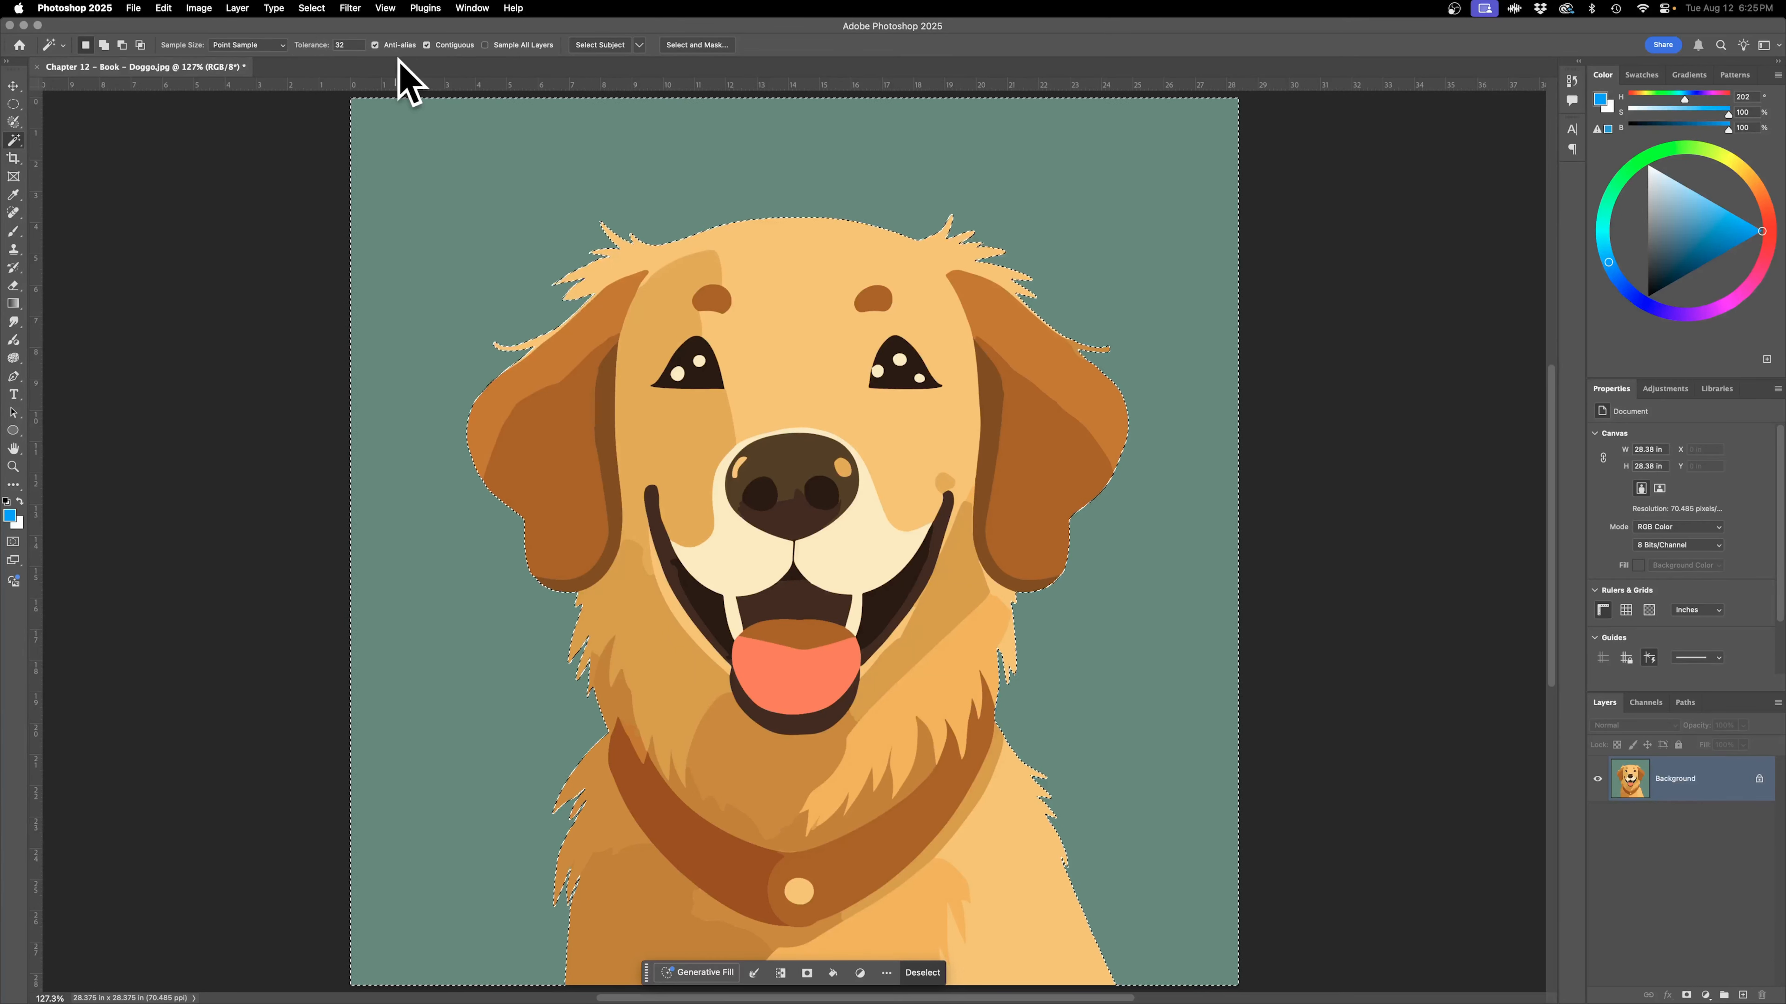
Turn off Contiguous for the Magic Wand and select the brown tones by sampling the dog's ears.
click(450, 46)
click(450, 47)
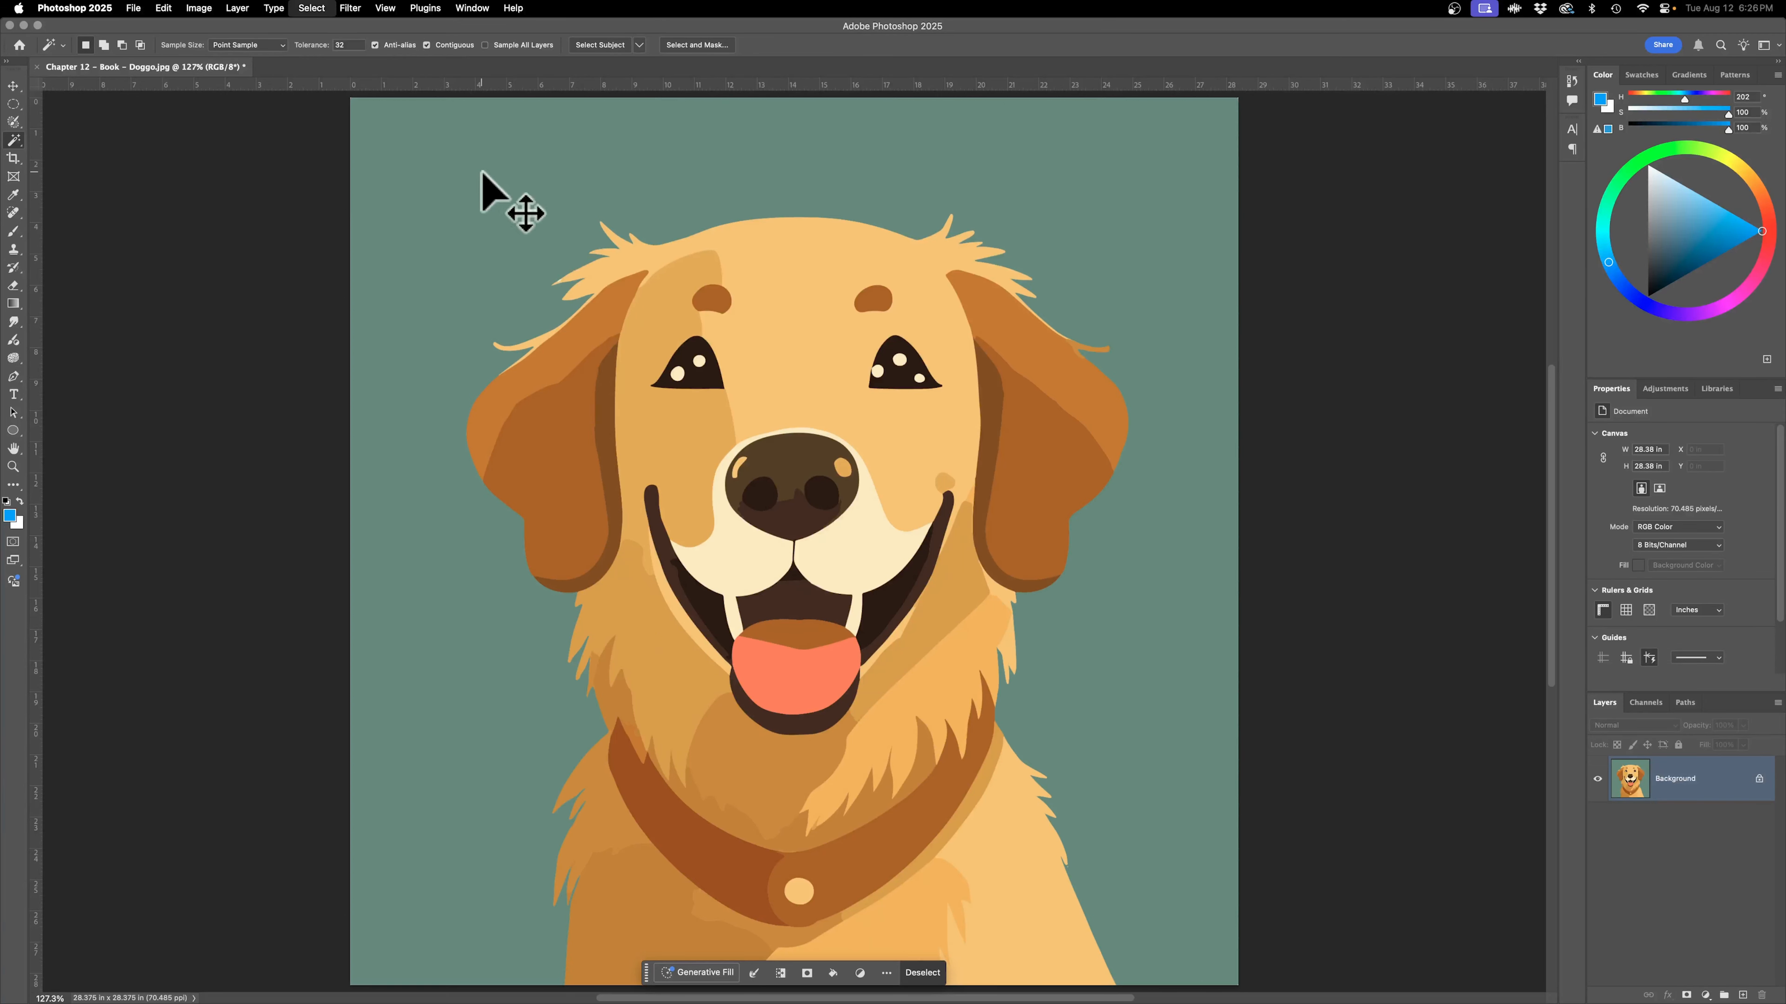
click(558, 508)
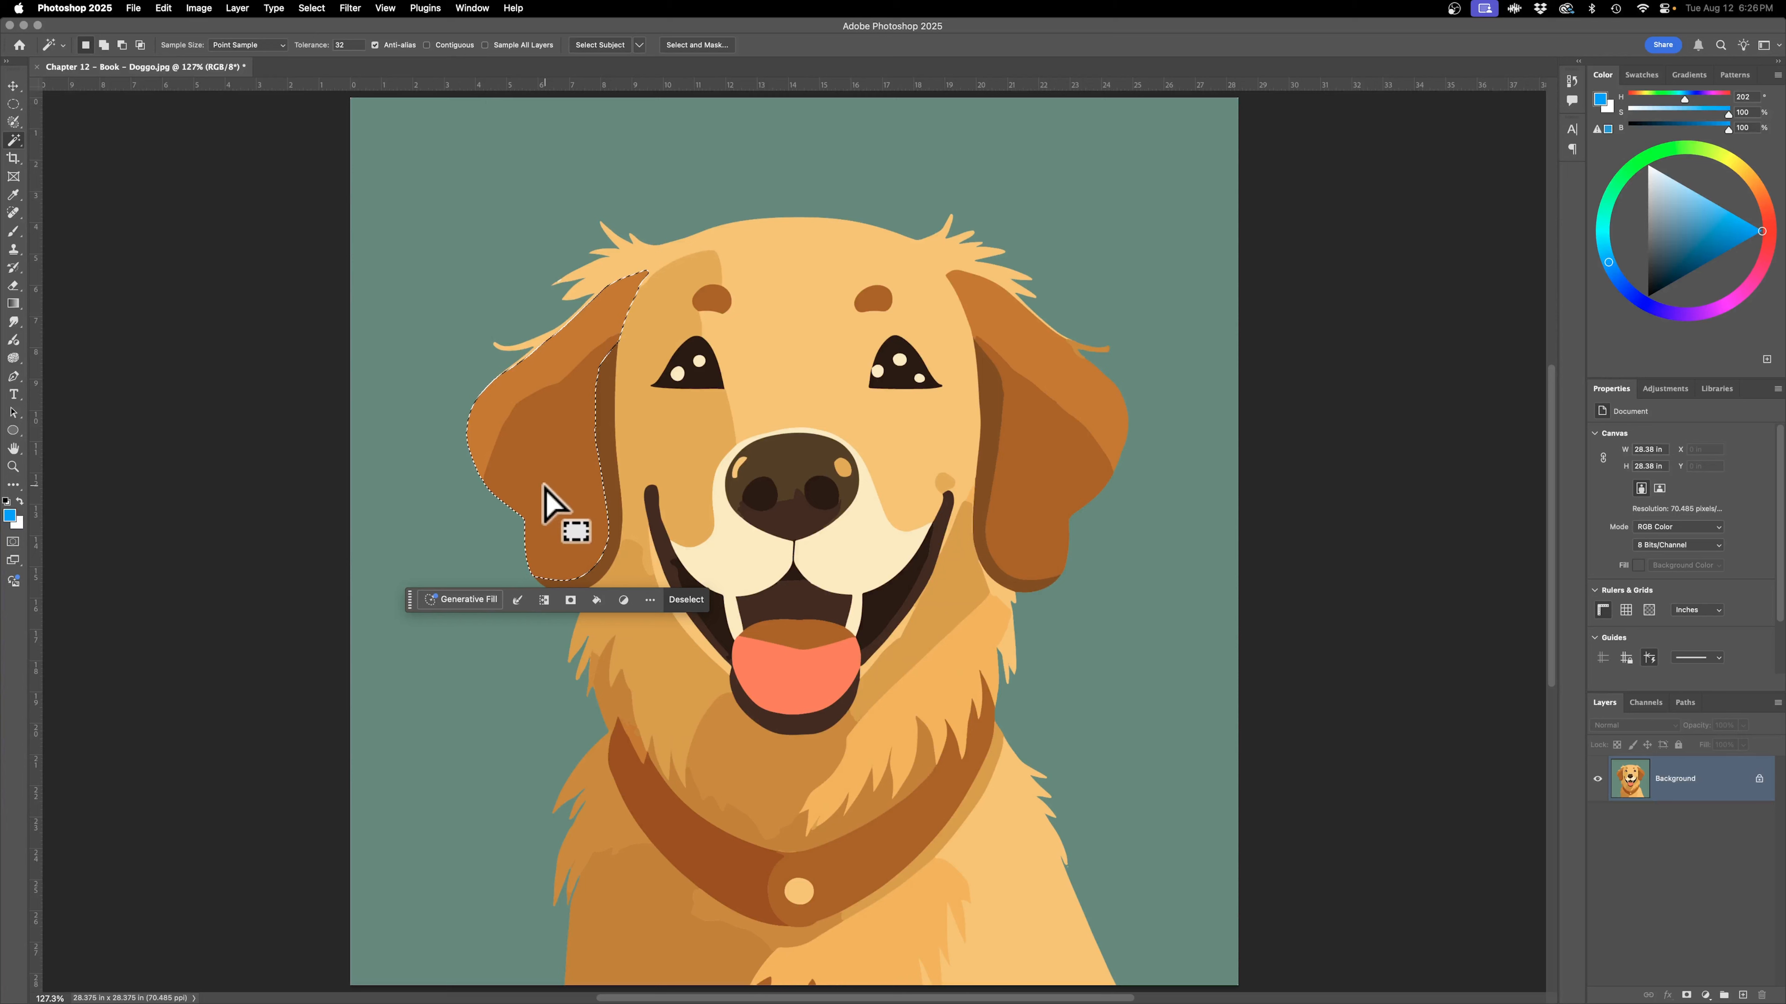
click(1076, 398)
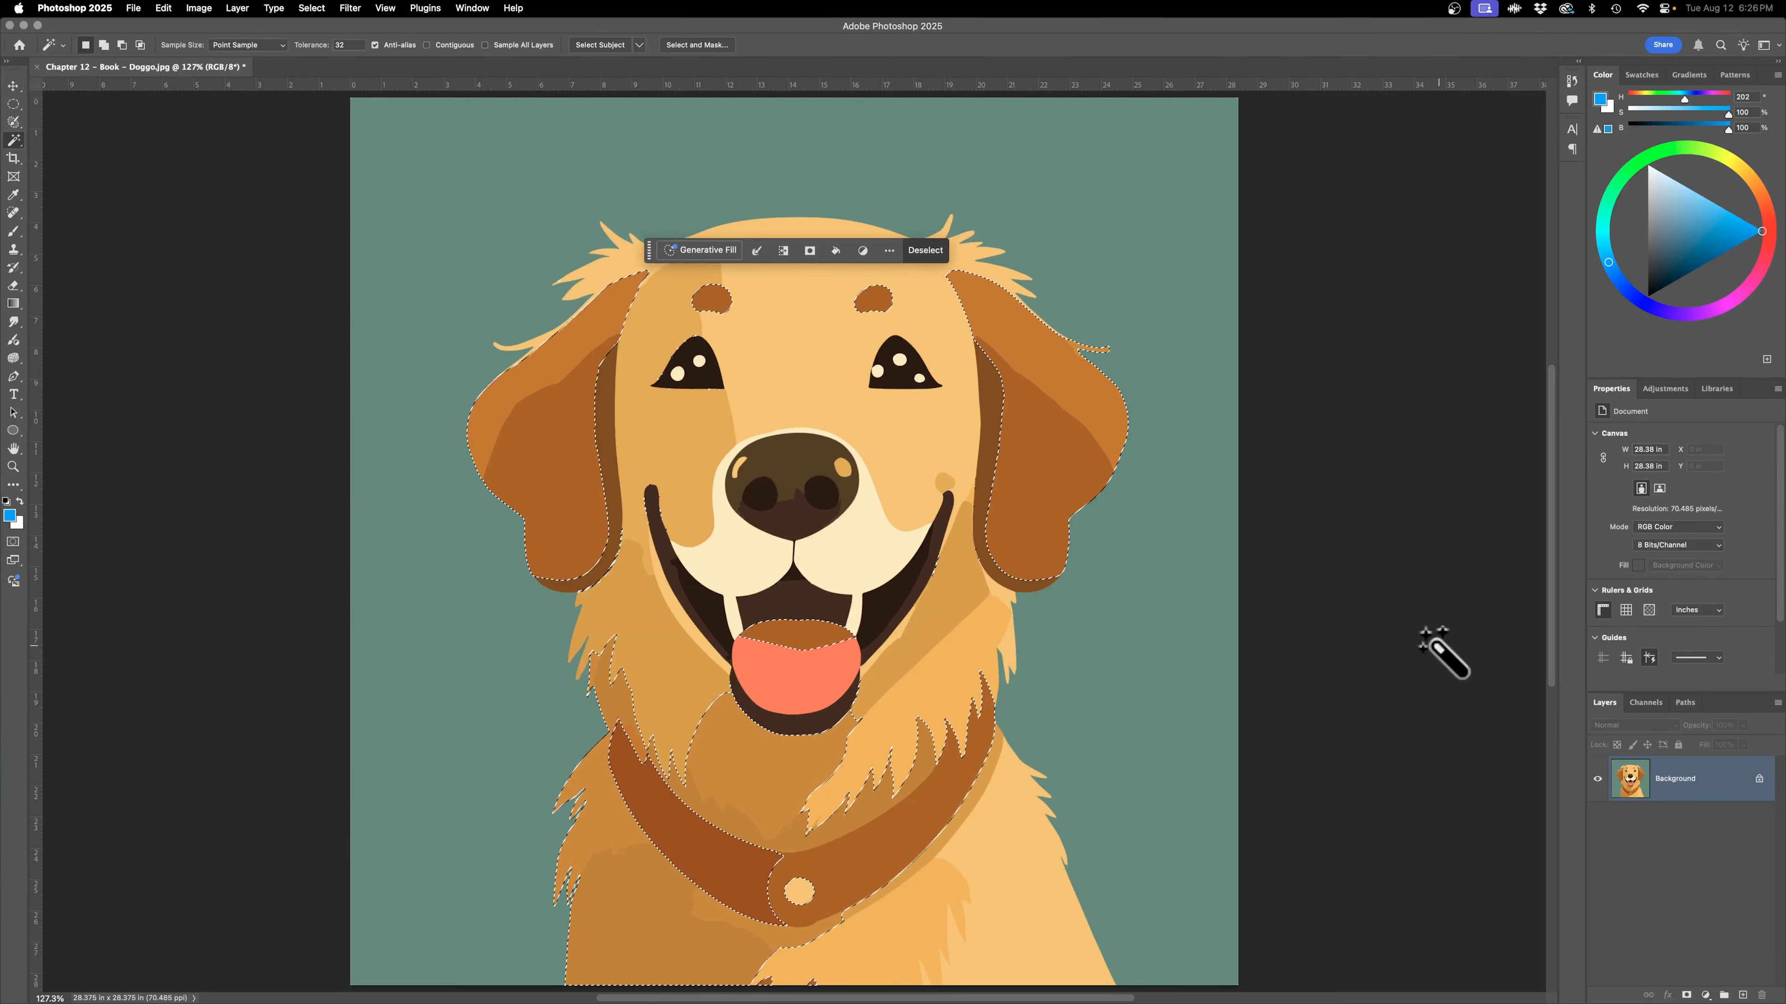
Turn Contiguous back on and select the teal background again, with Sample All Layers enabled for the Magic Wand.
click(471, 45)
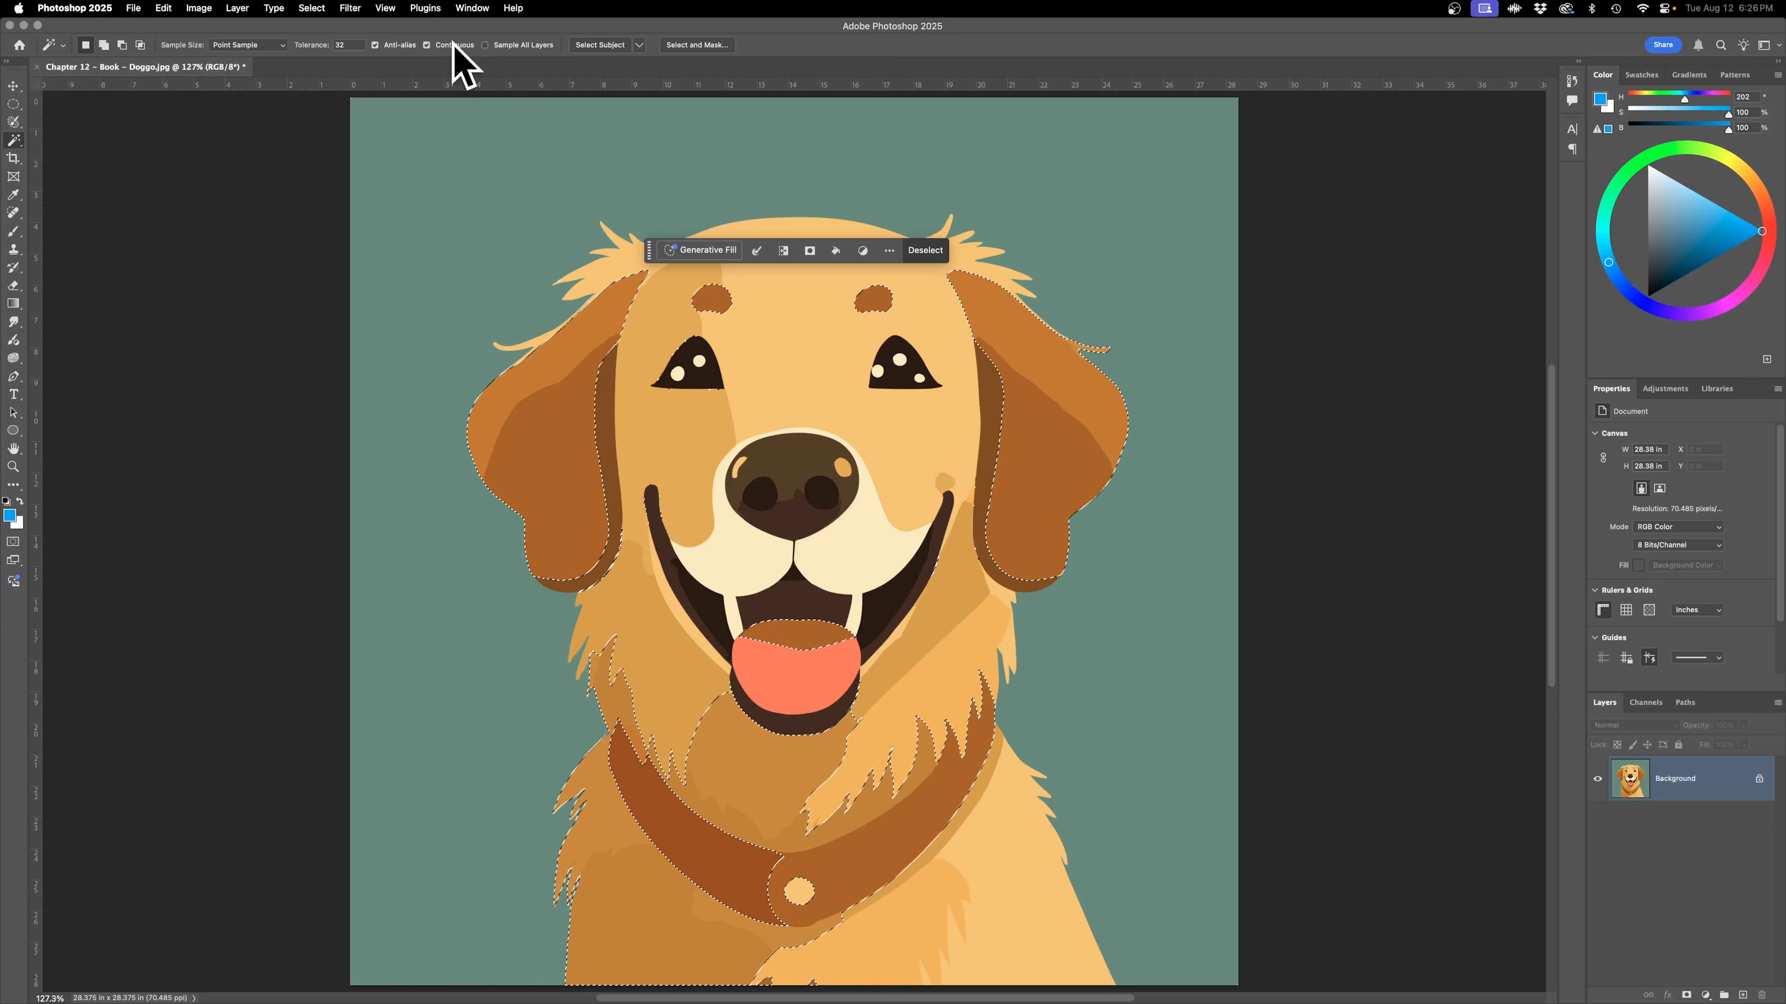
click(429, 172)
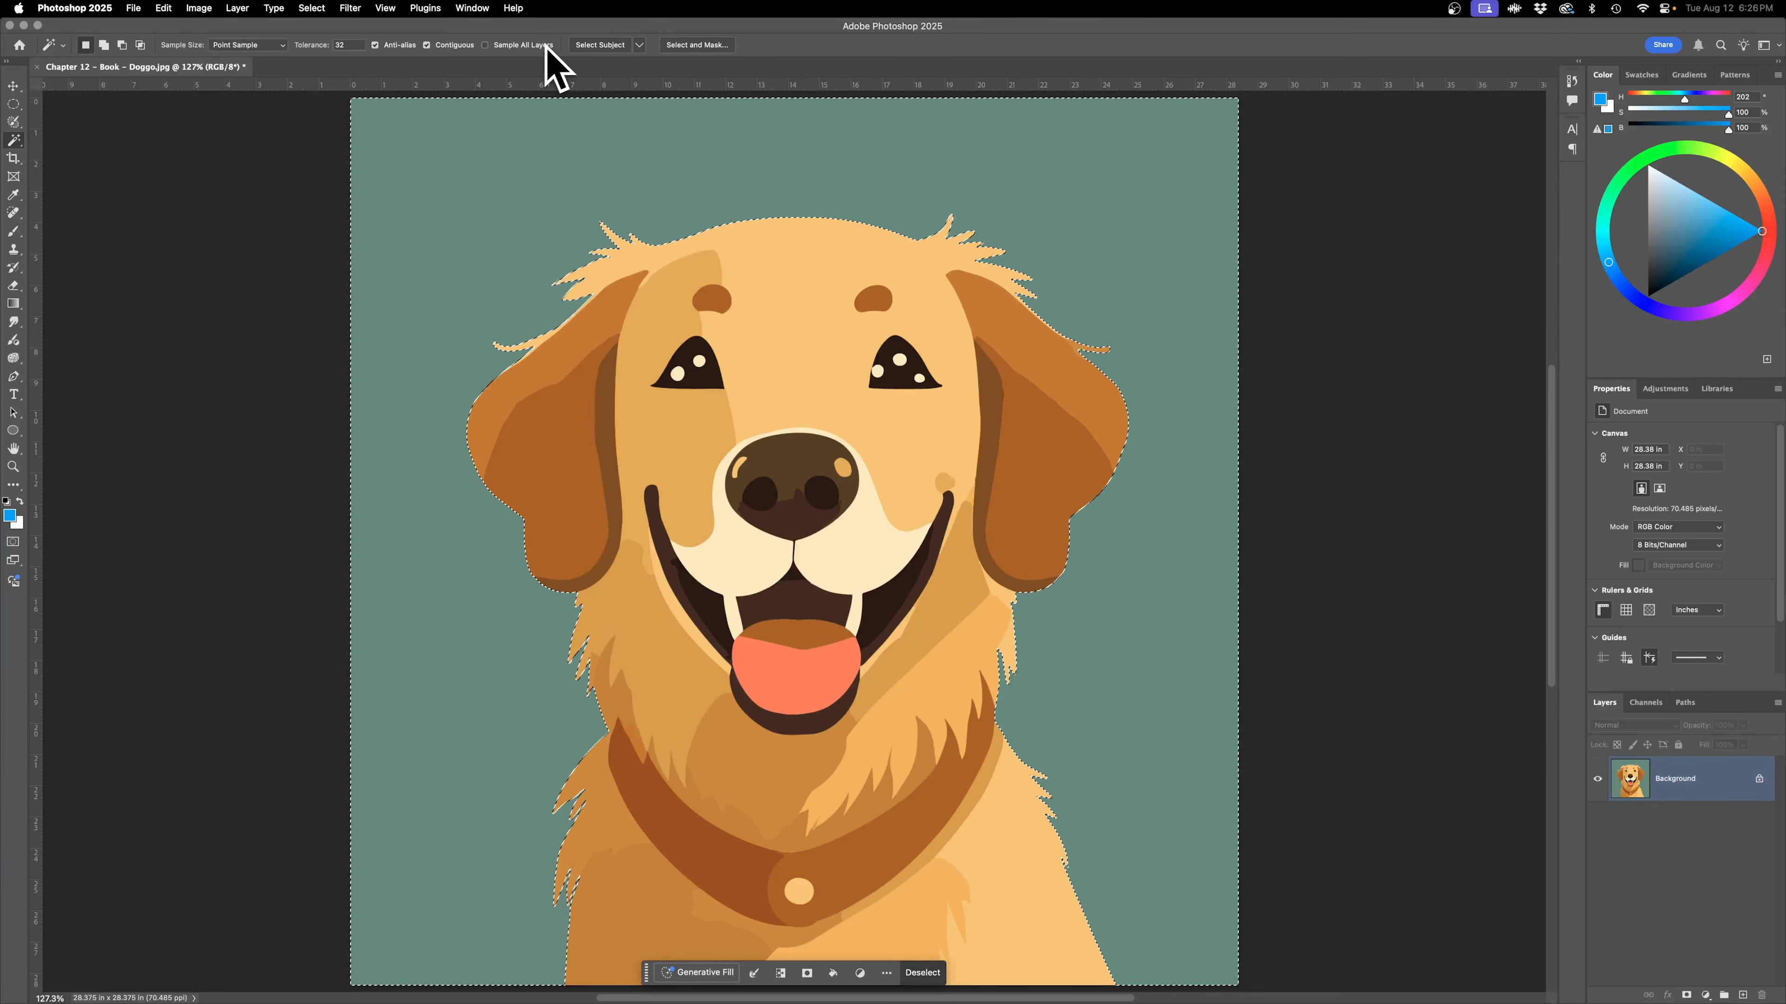
click(499, 46)
click(500, 47)
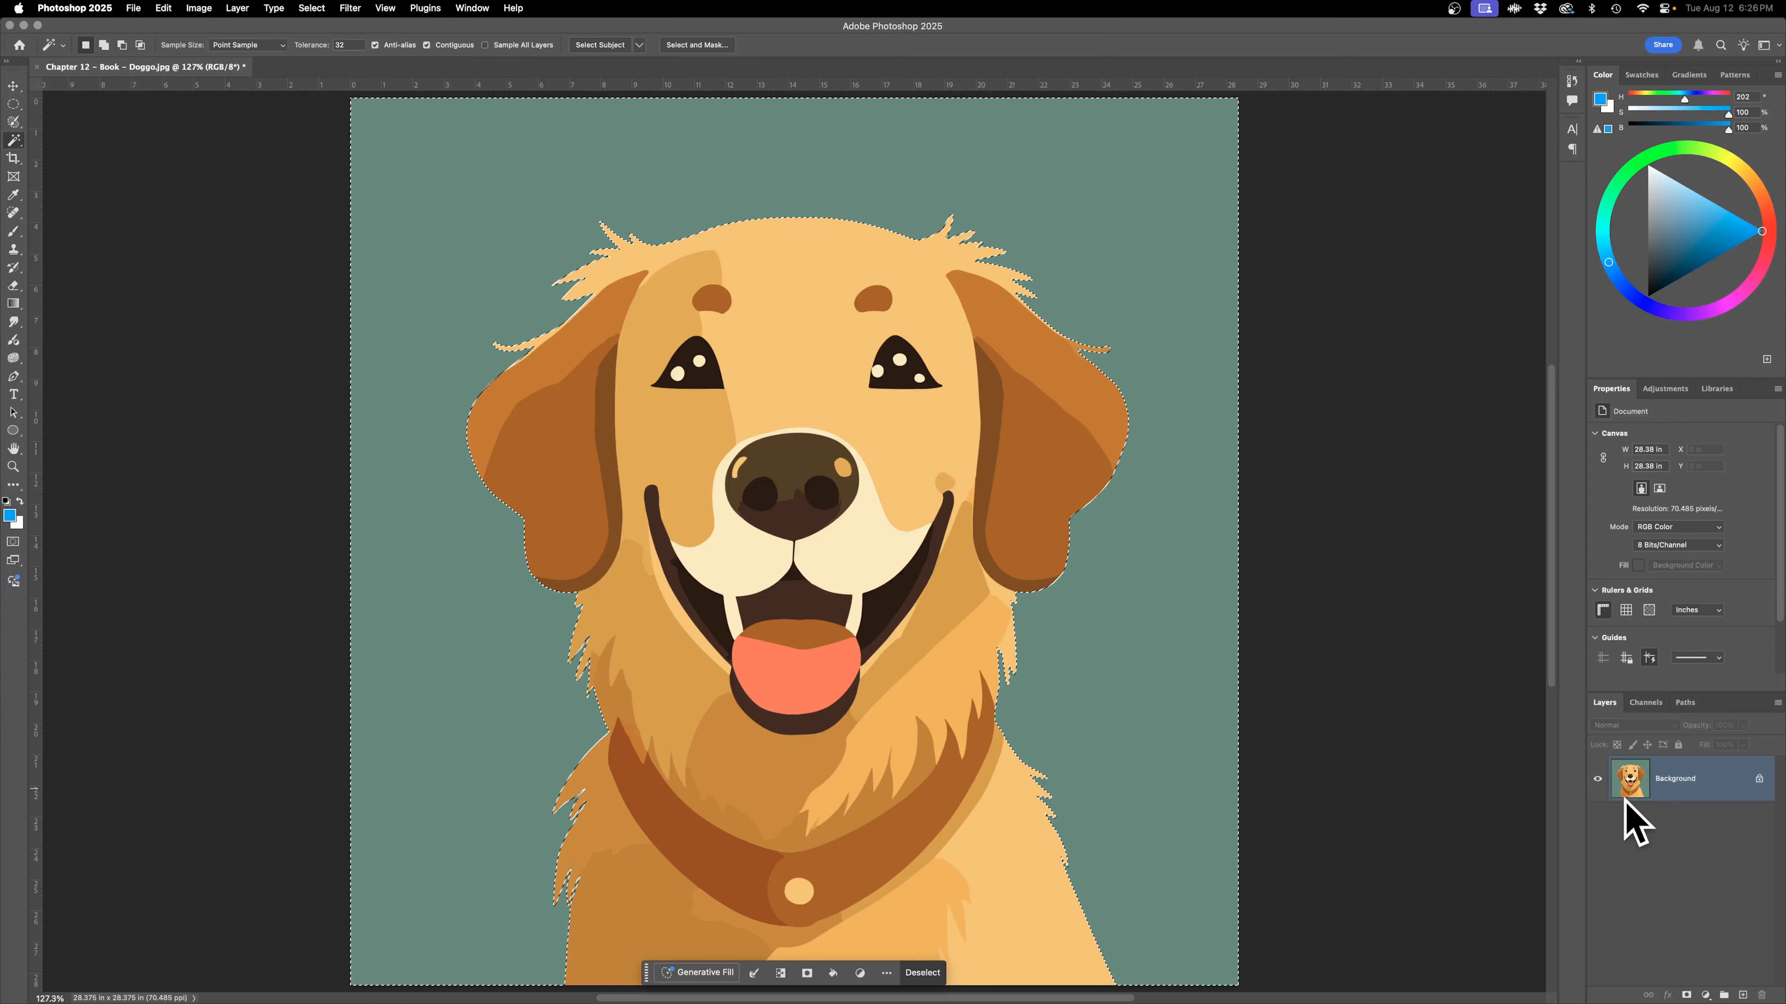
click(530, 45)
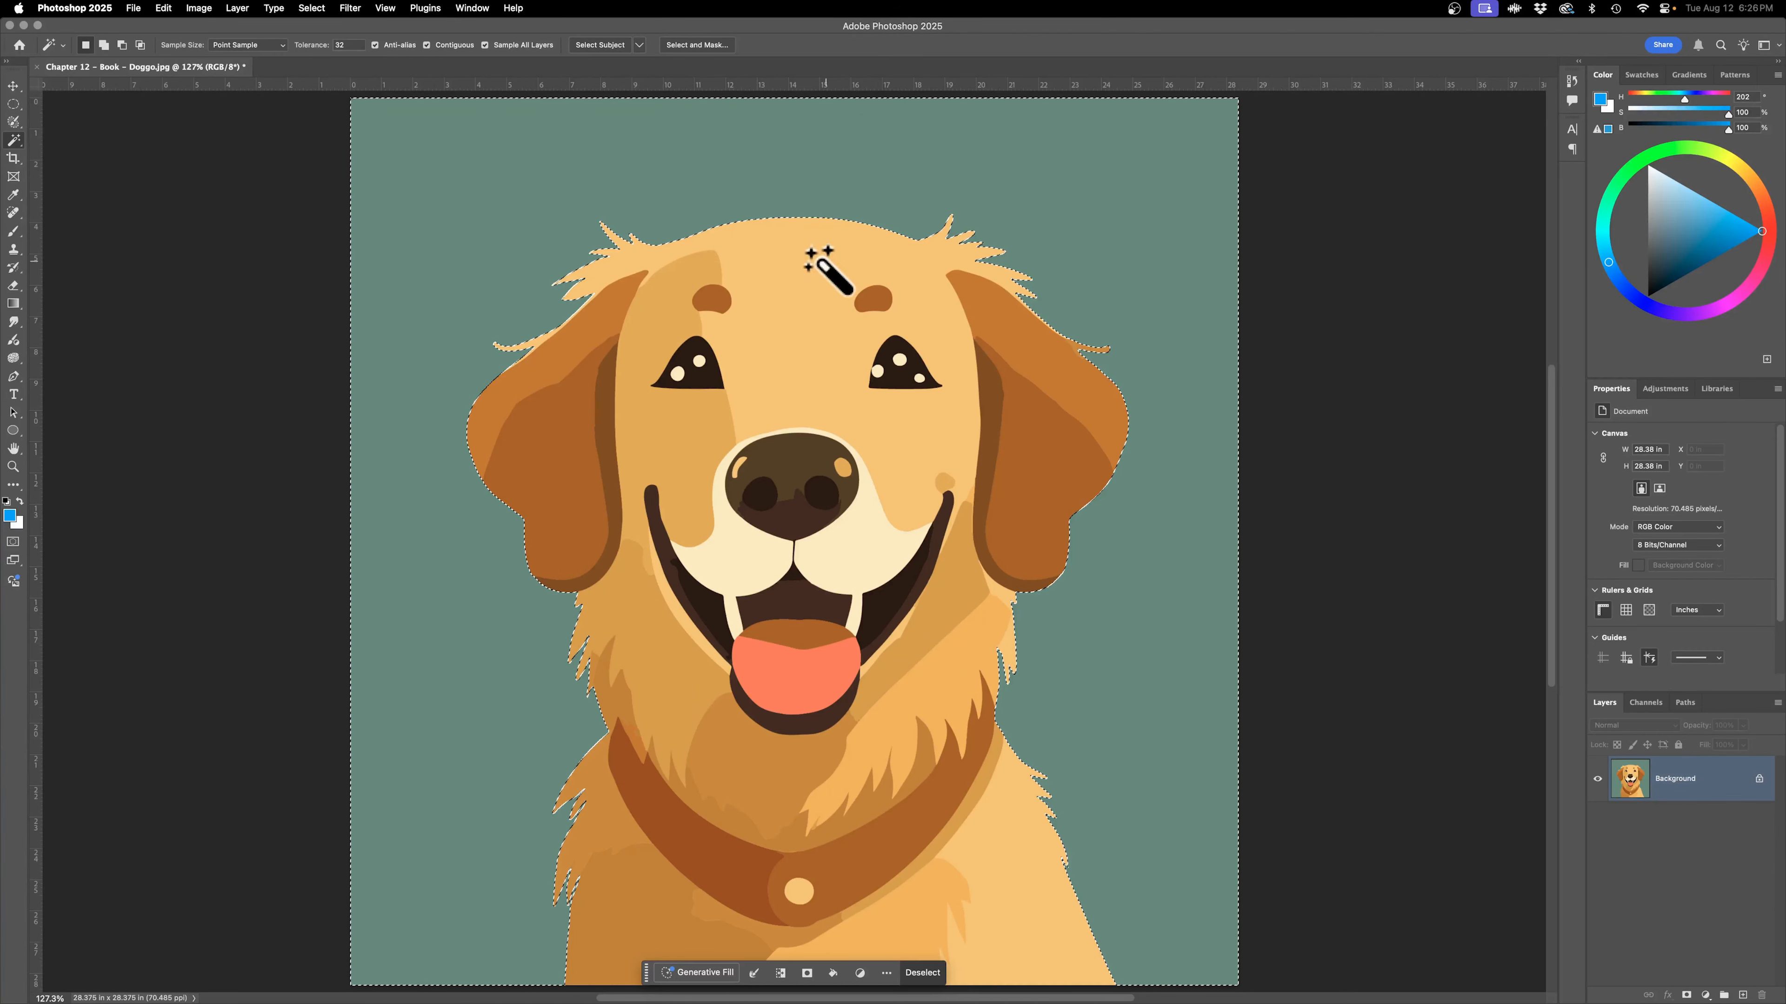
Invert the selection to the dog and create a layer mask from it to hide the background.
click(781, 973)
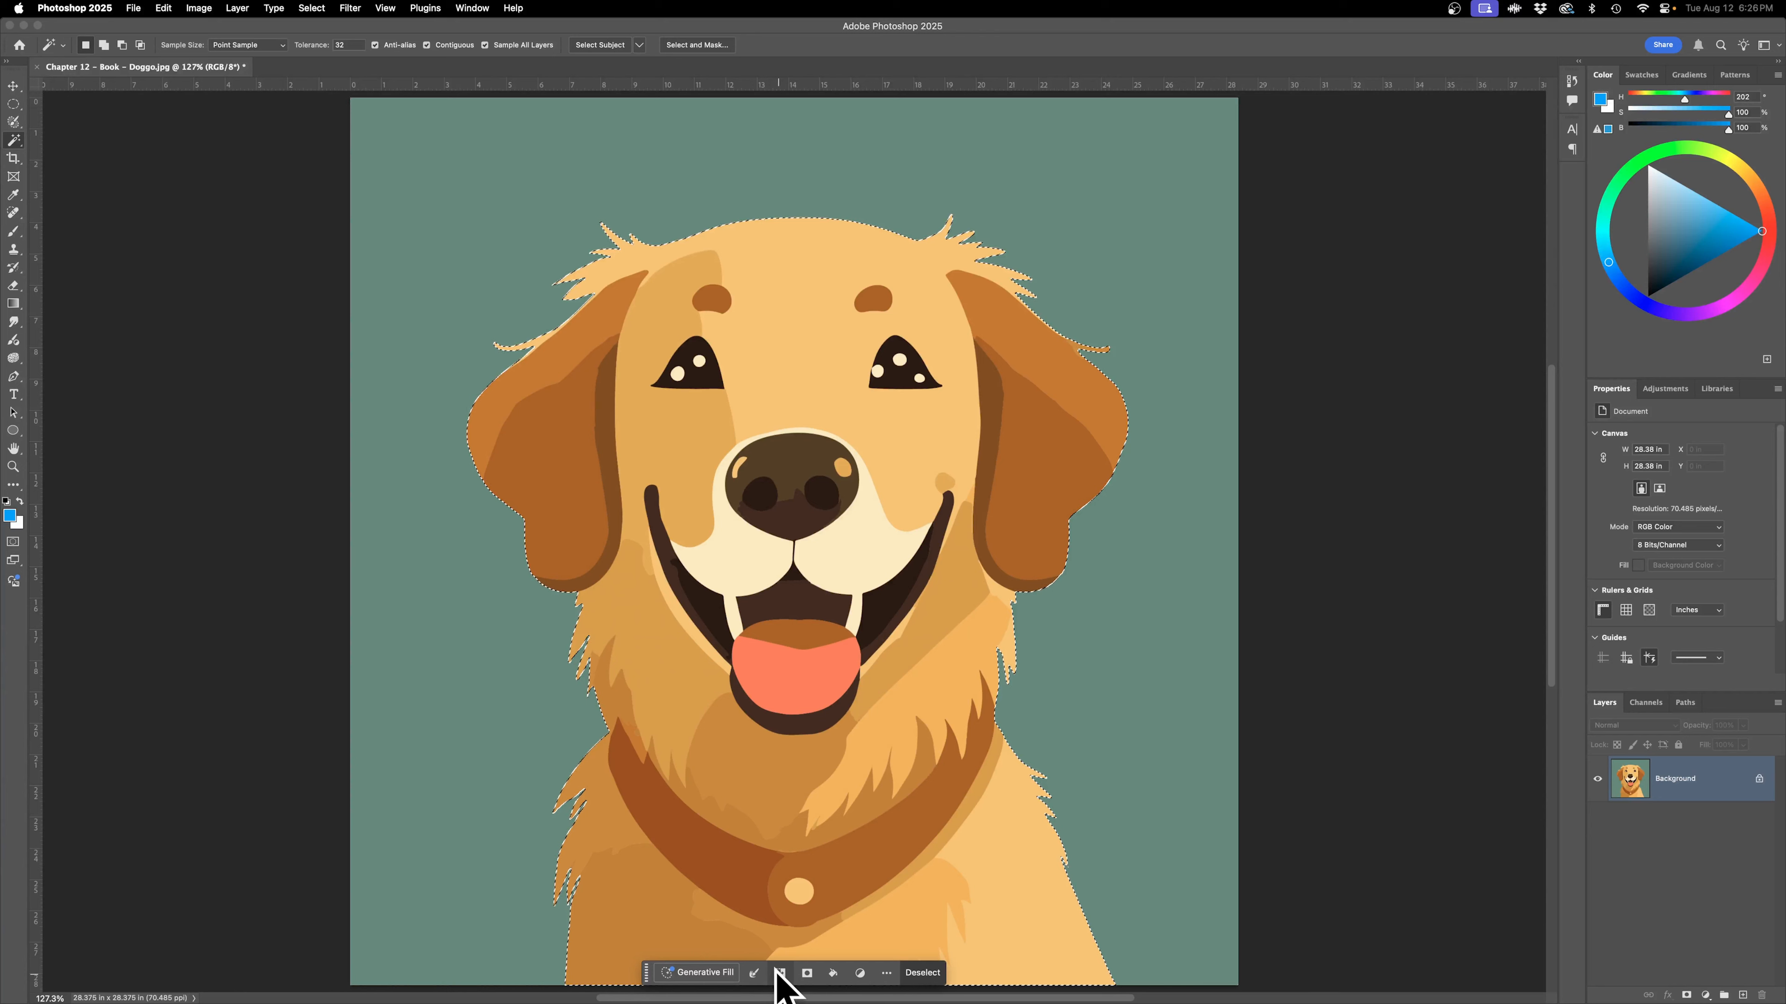
click(311, 7)
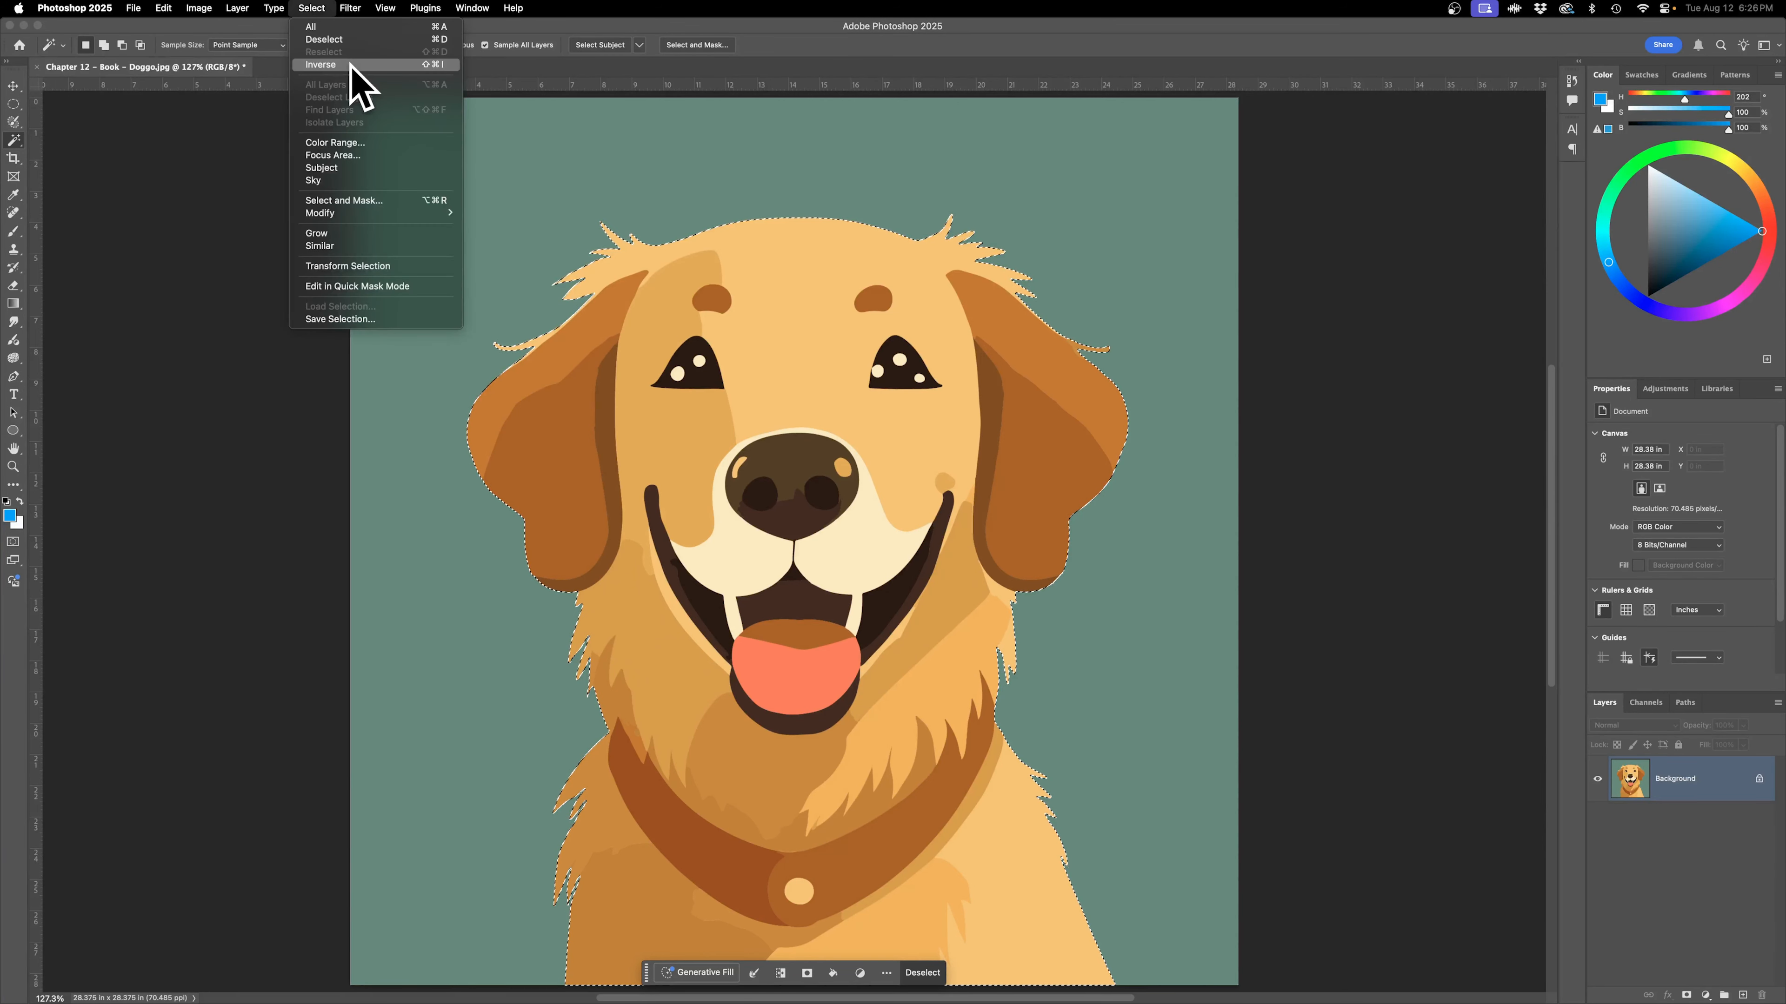
click(672, 559)
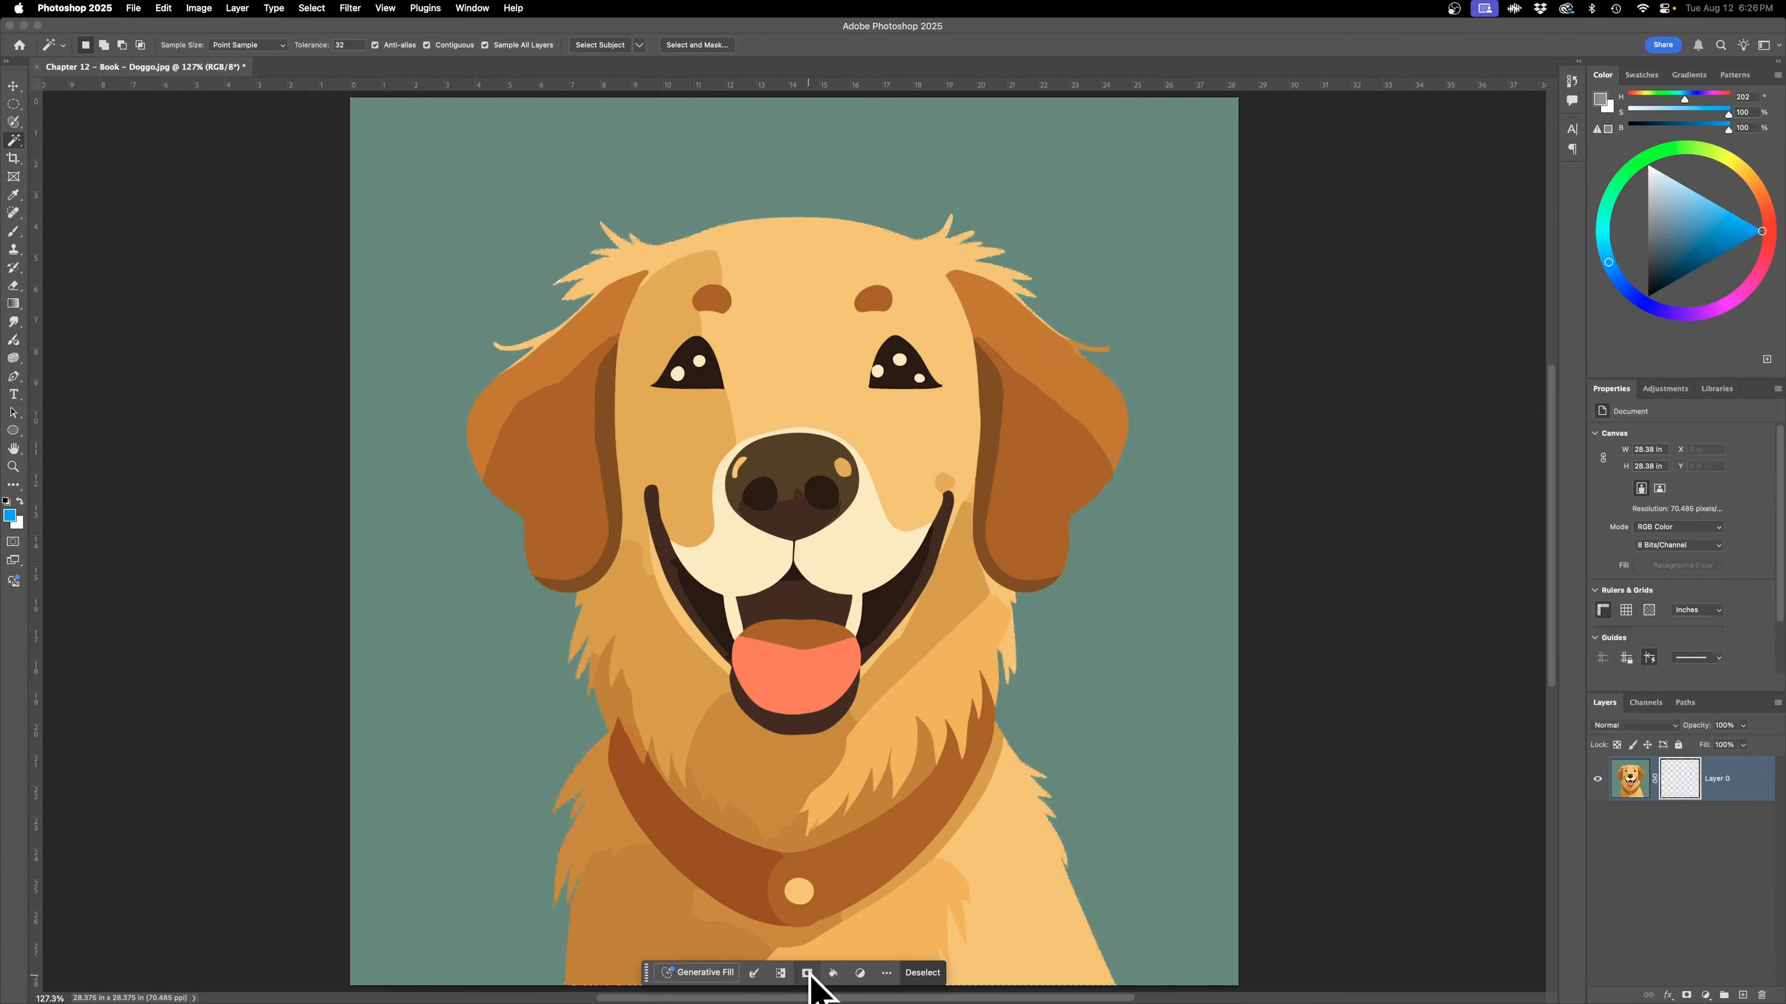
click(808, 973)
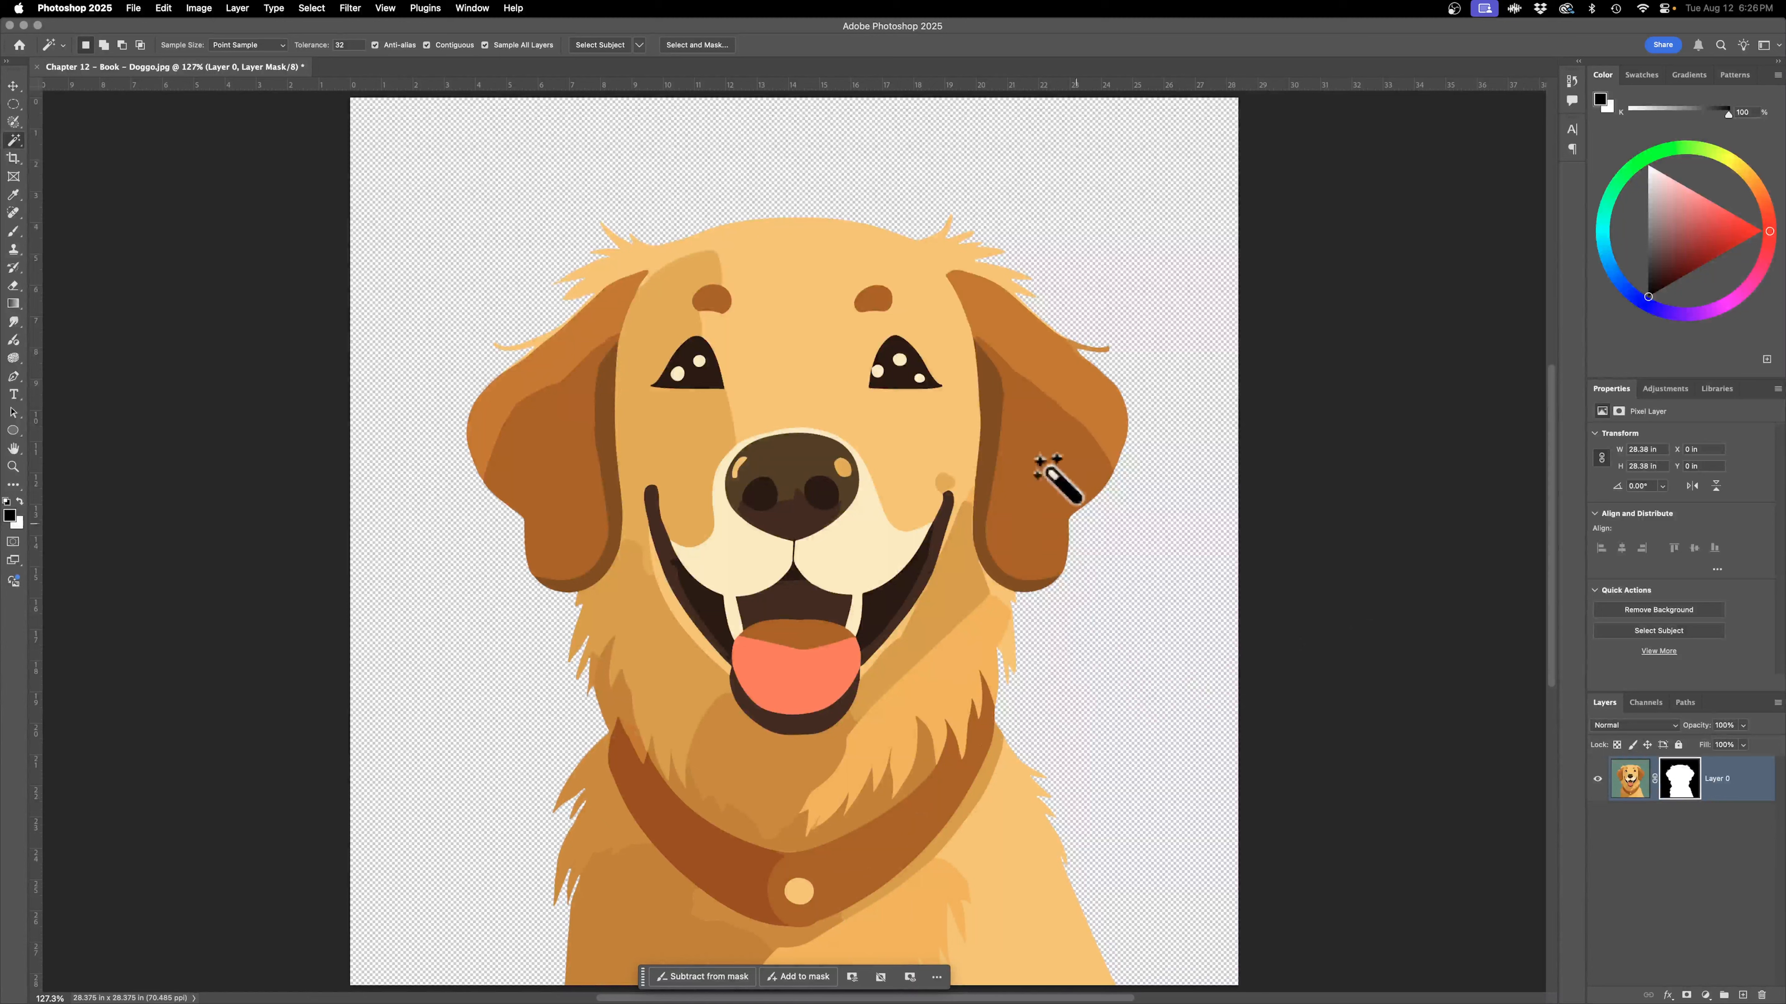
Rename the masked dog layer as Doggo.
double_click(1716, 779)
text(Doggo)
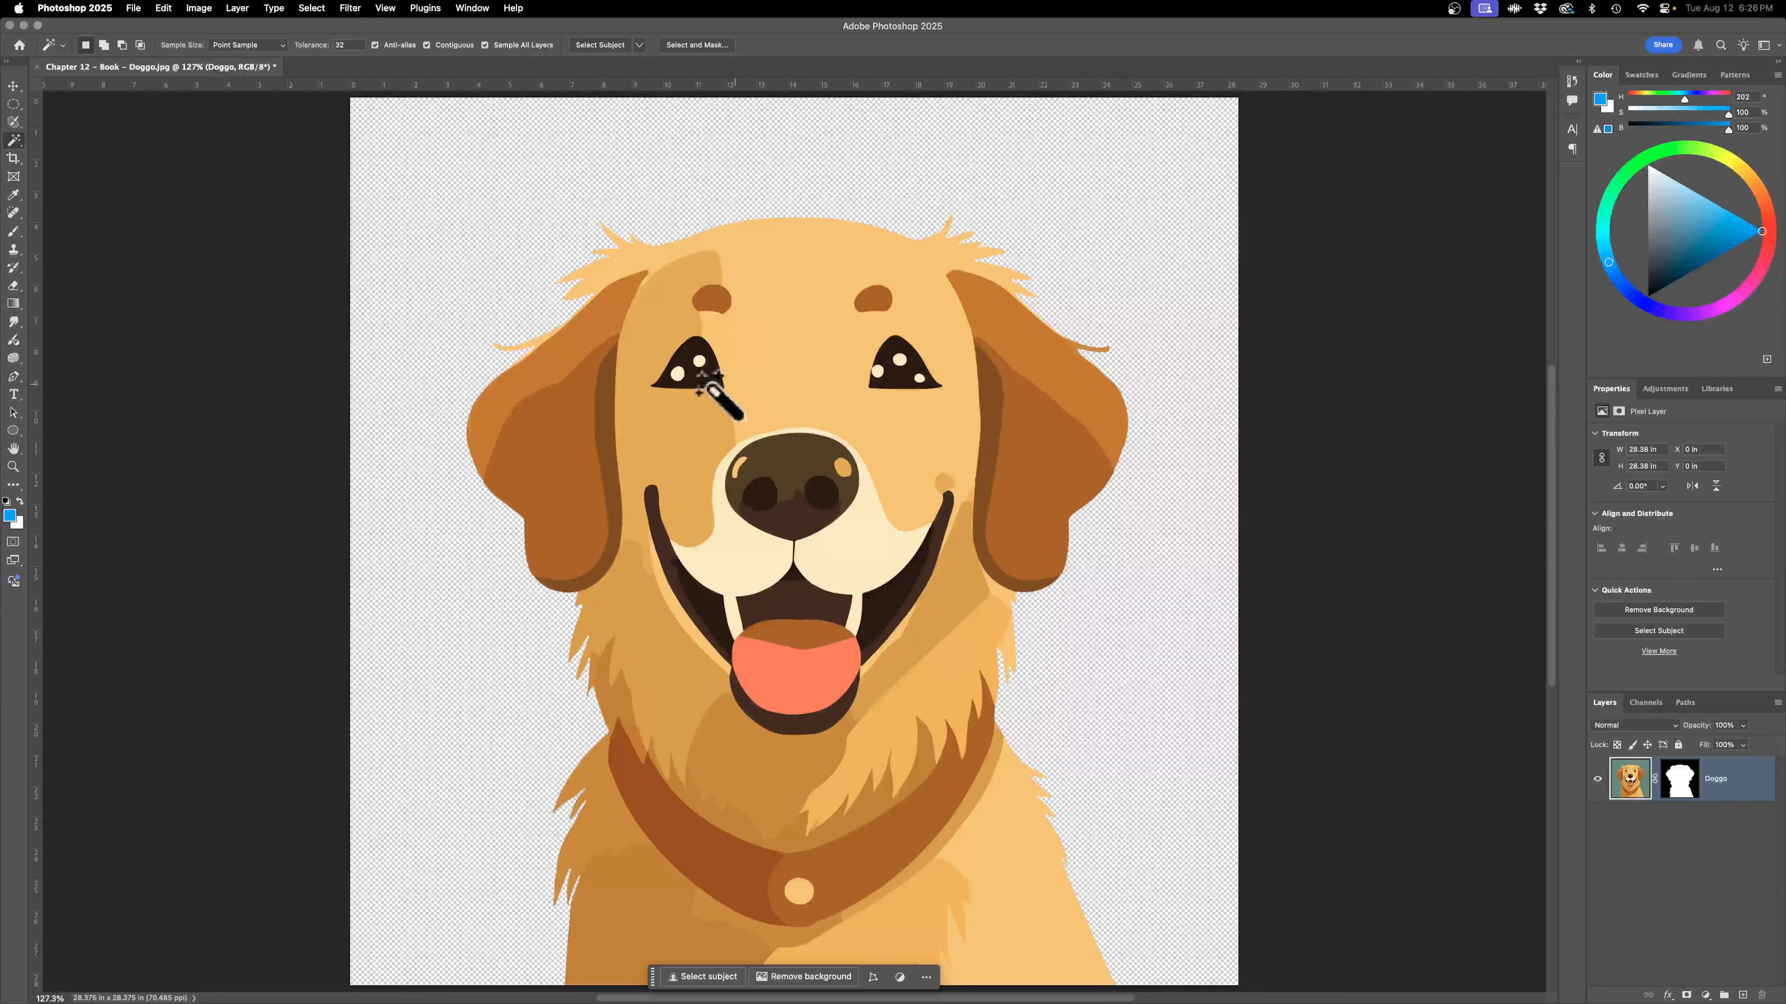
Draw a circle about 24.23 in across with the Ellipse tool, centred on the dog's nose, with the rulers hidden.
click(13, 432)
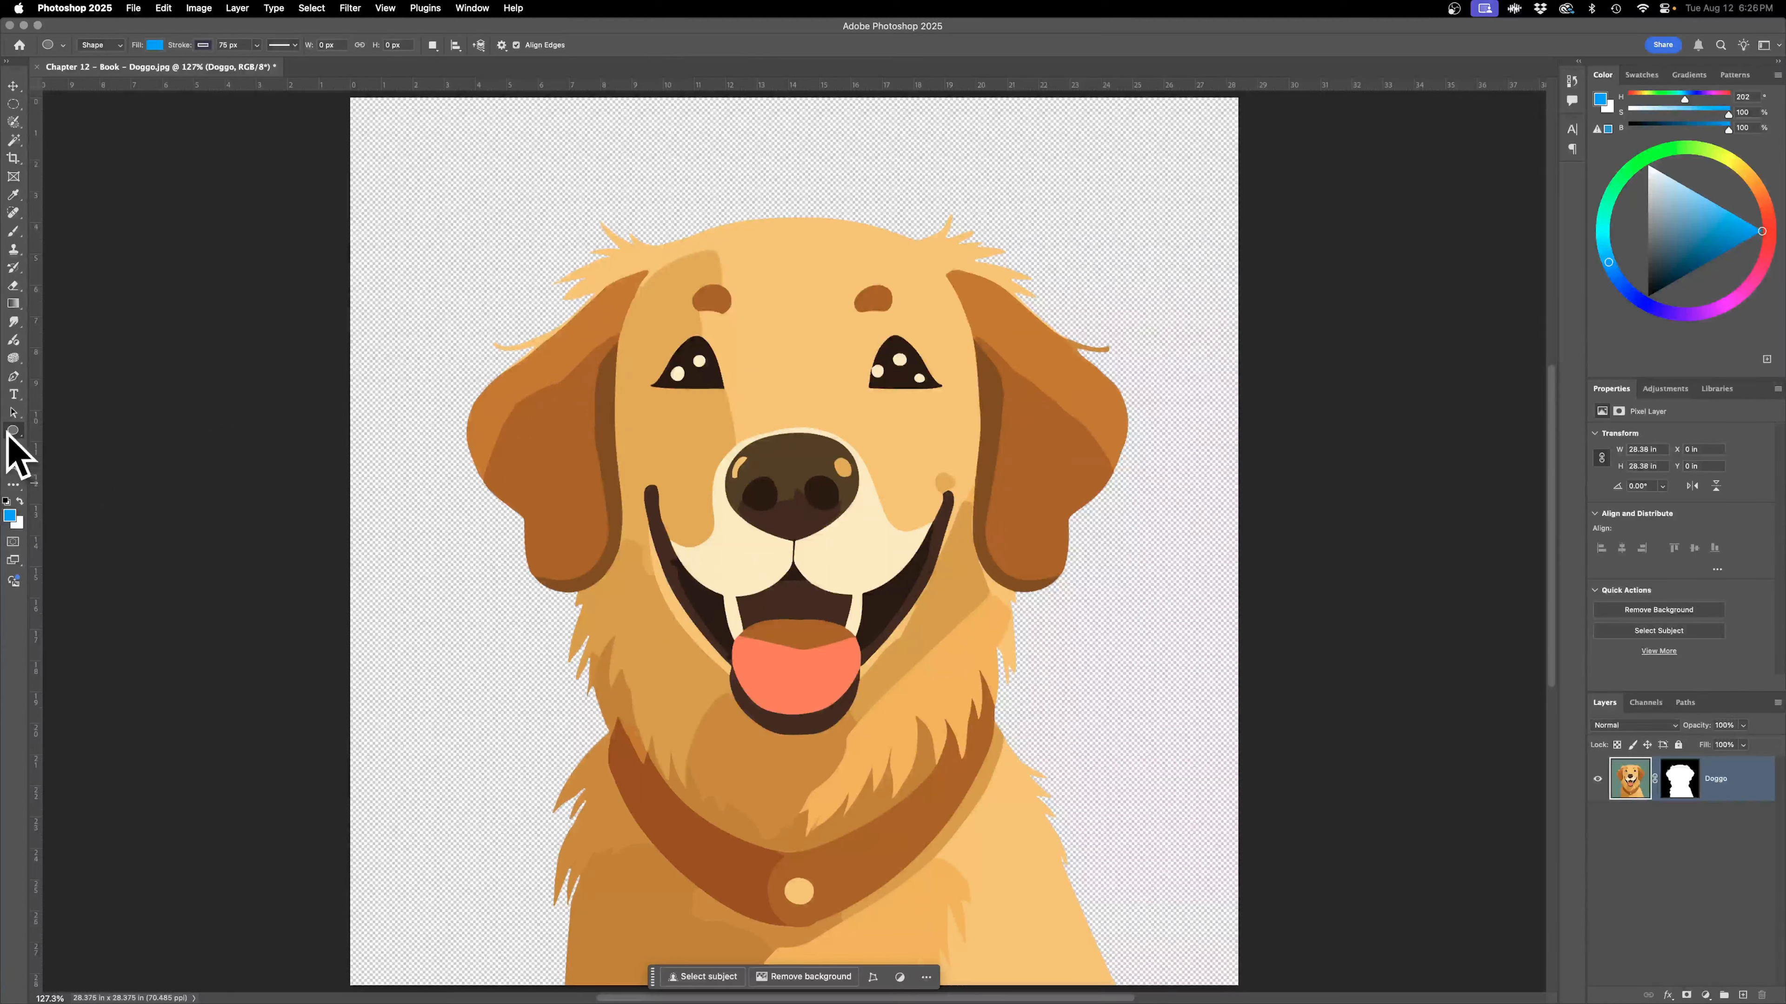
key(super+r)
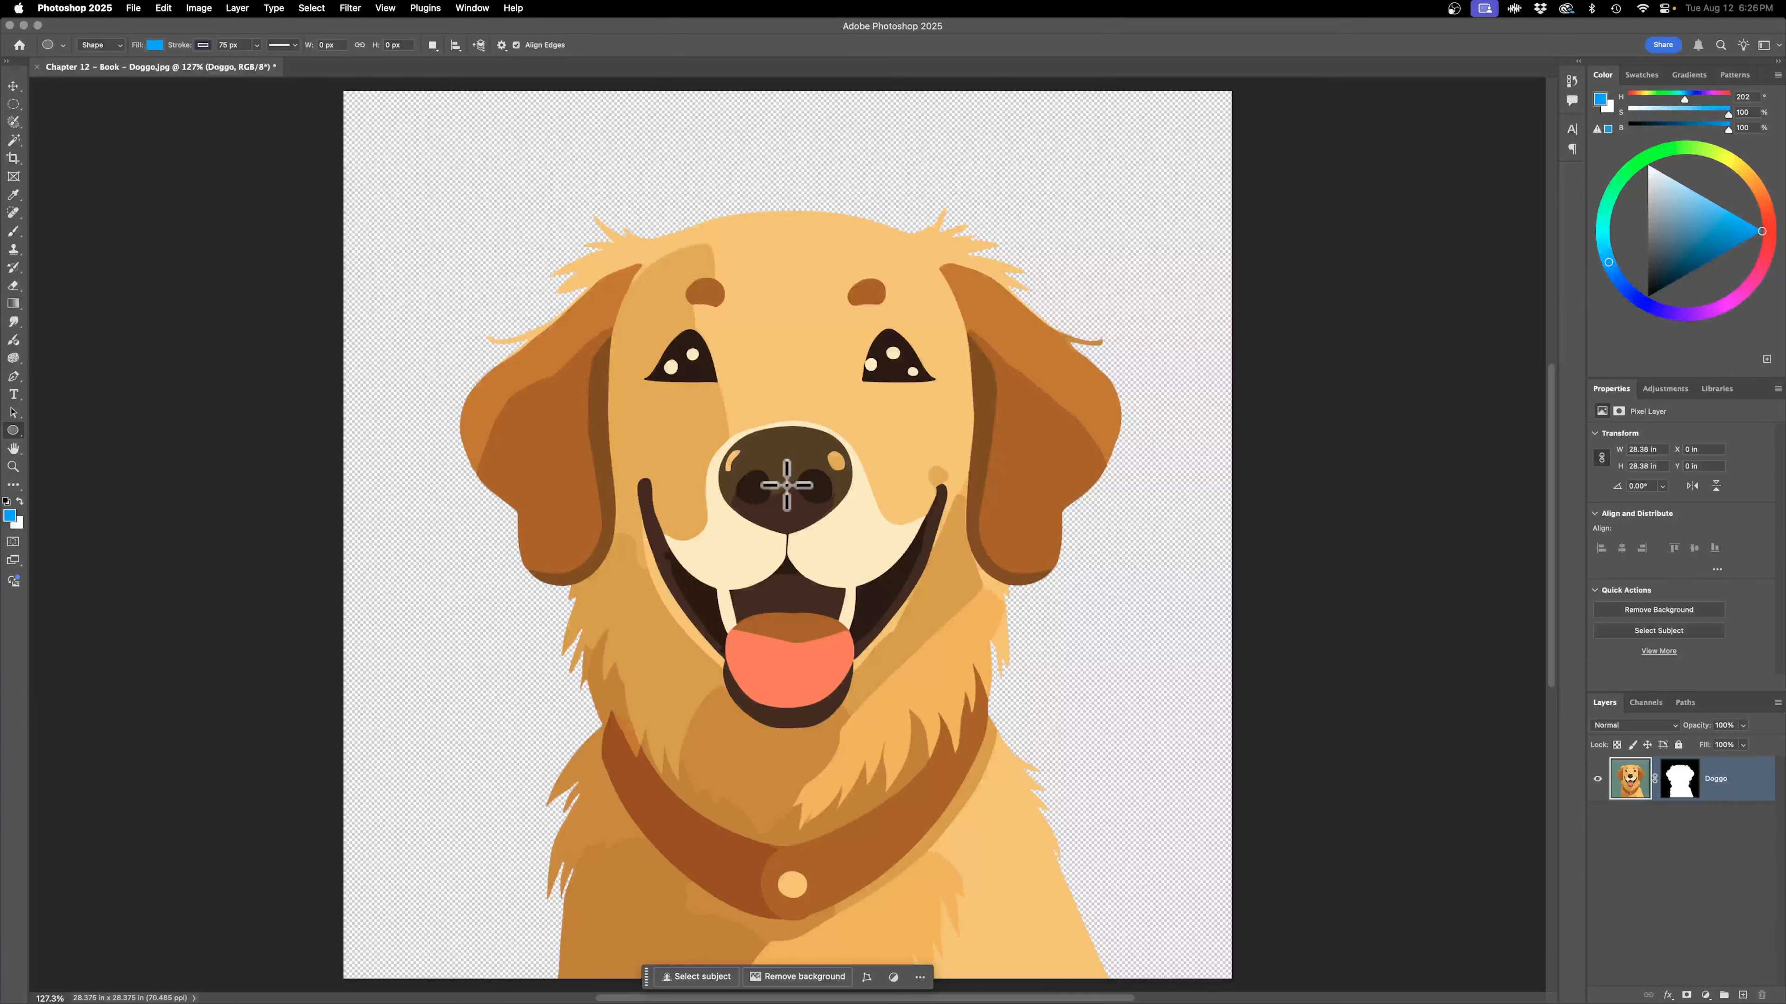
drag(783, 483, 1427, 836)
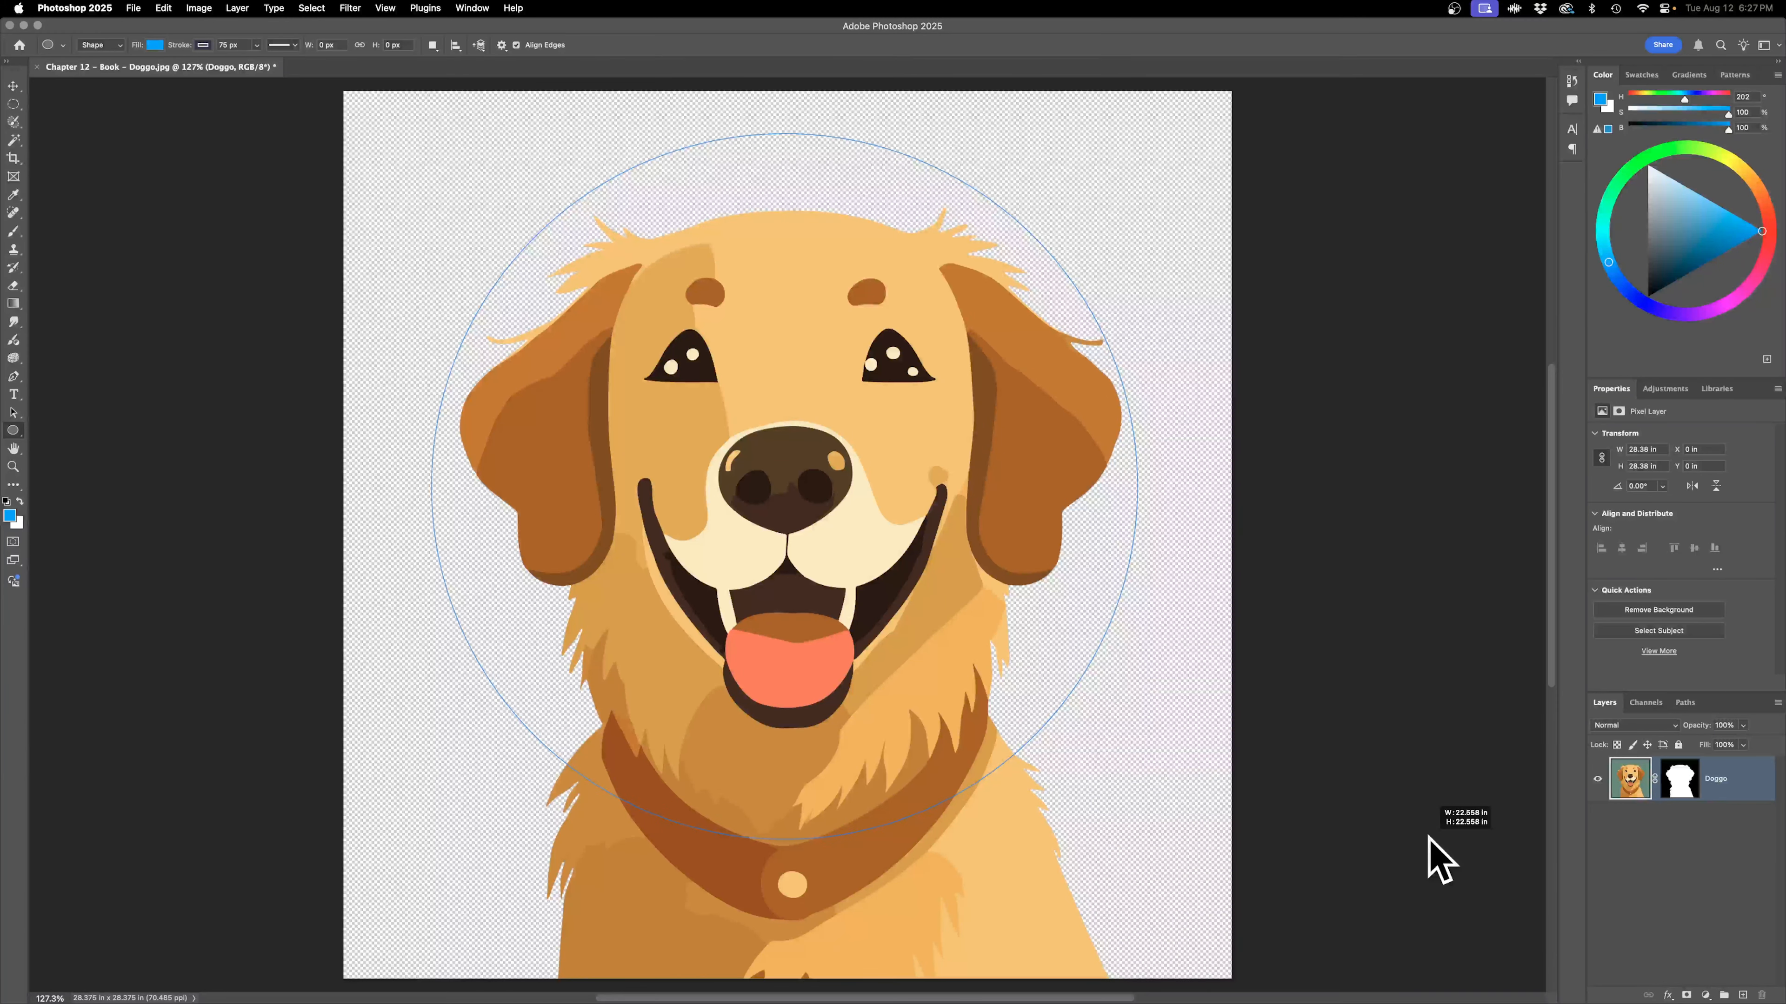
drag(1434, 837, 1468, 854)
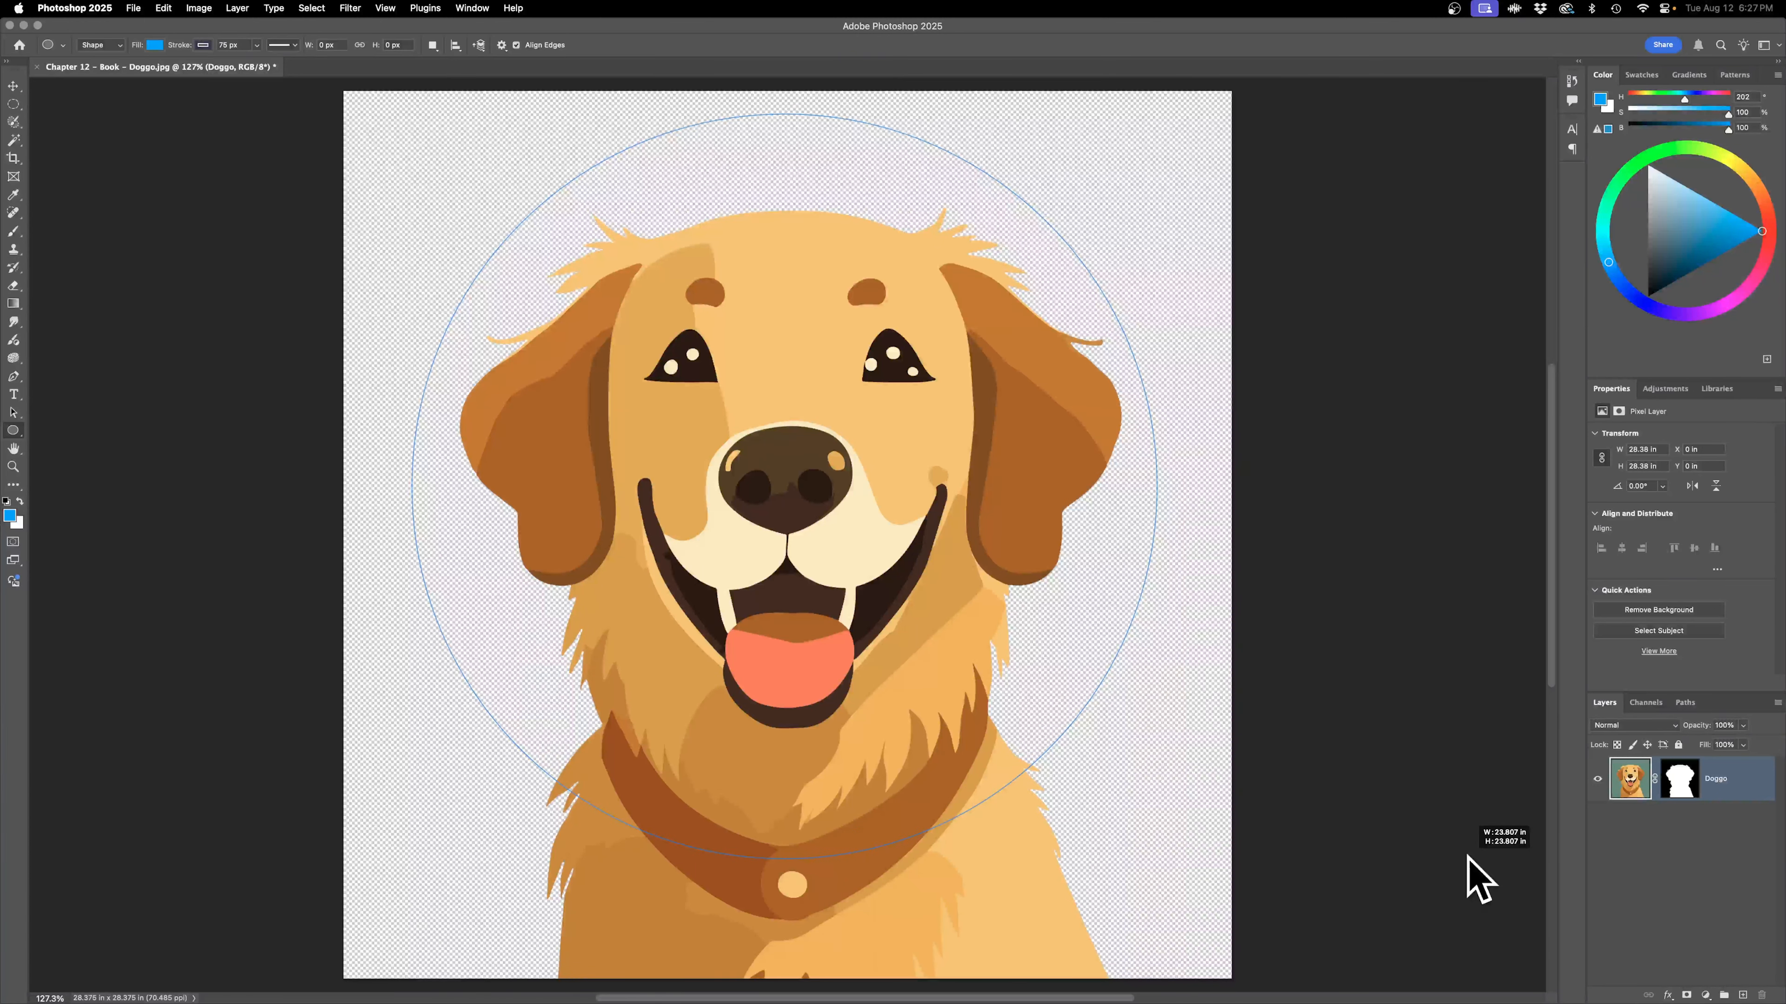
drag(1472, 855, 1500, 865)
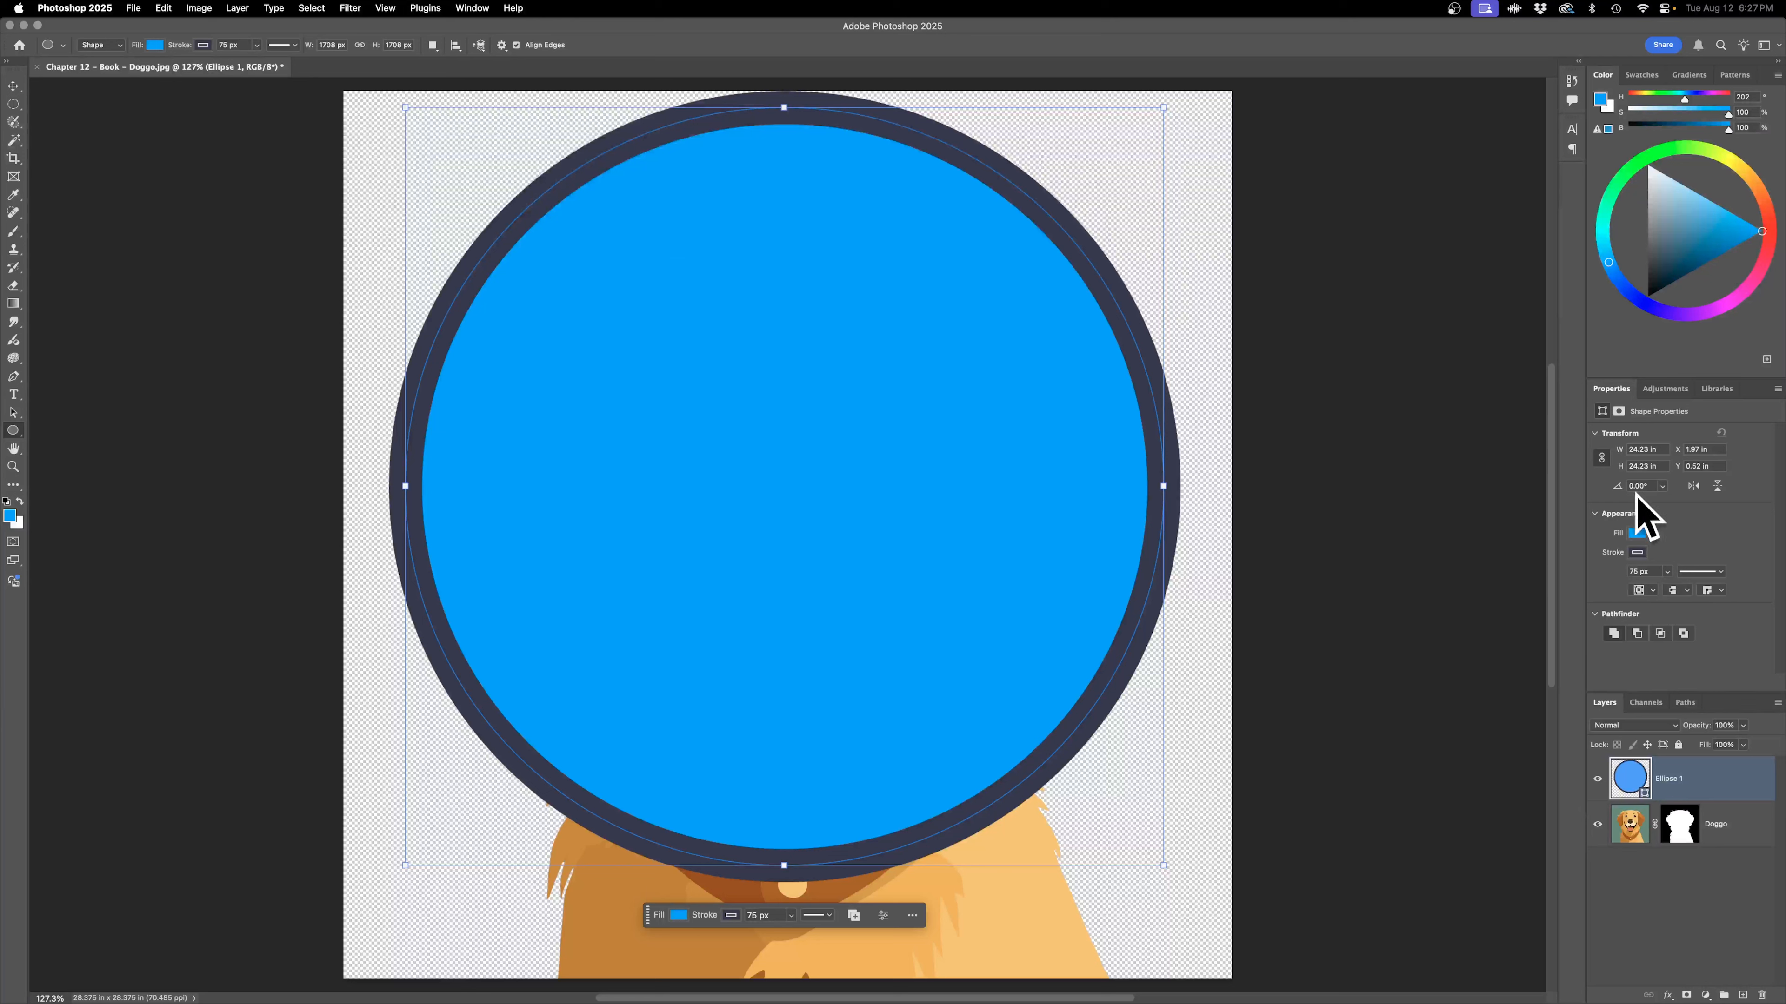
Set the circle's fill colour to RGB 106, 114, 179.
click(1636, 535)
click(1766, 560)
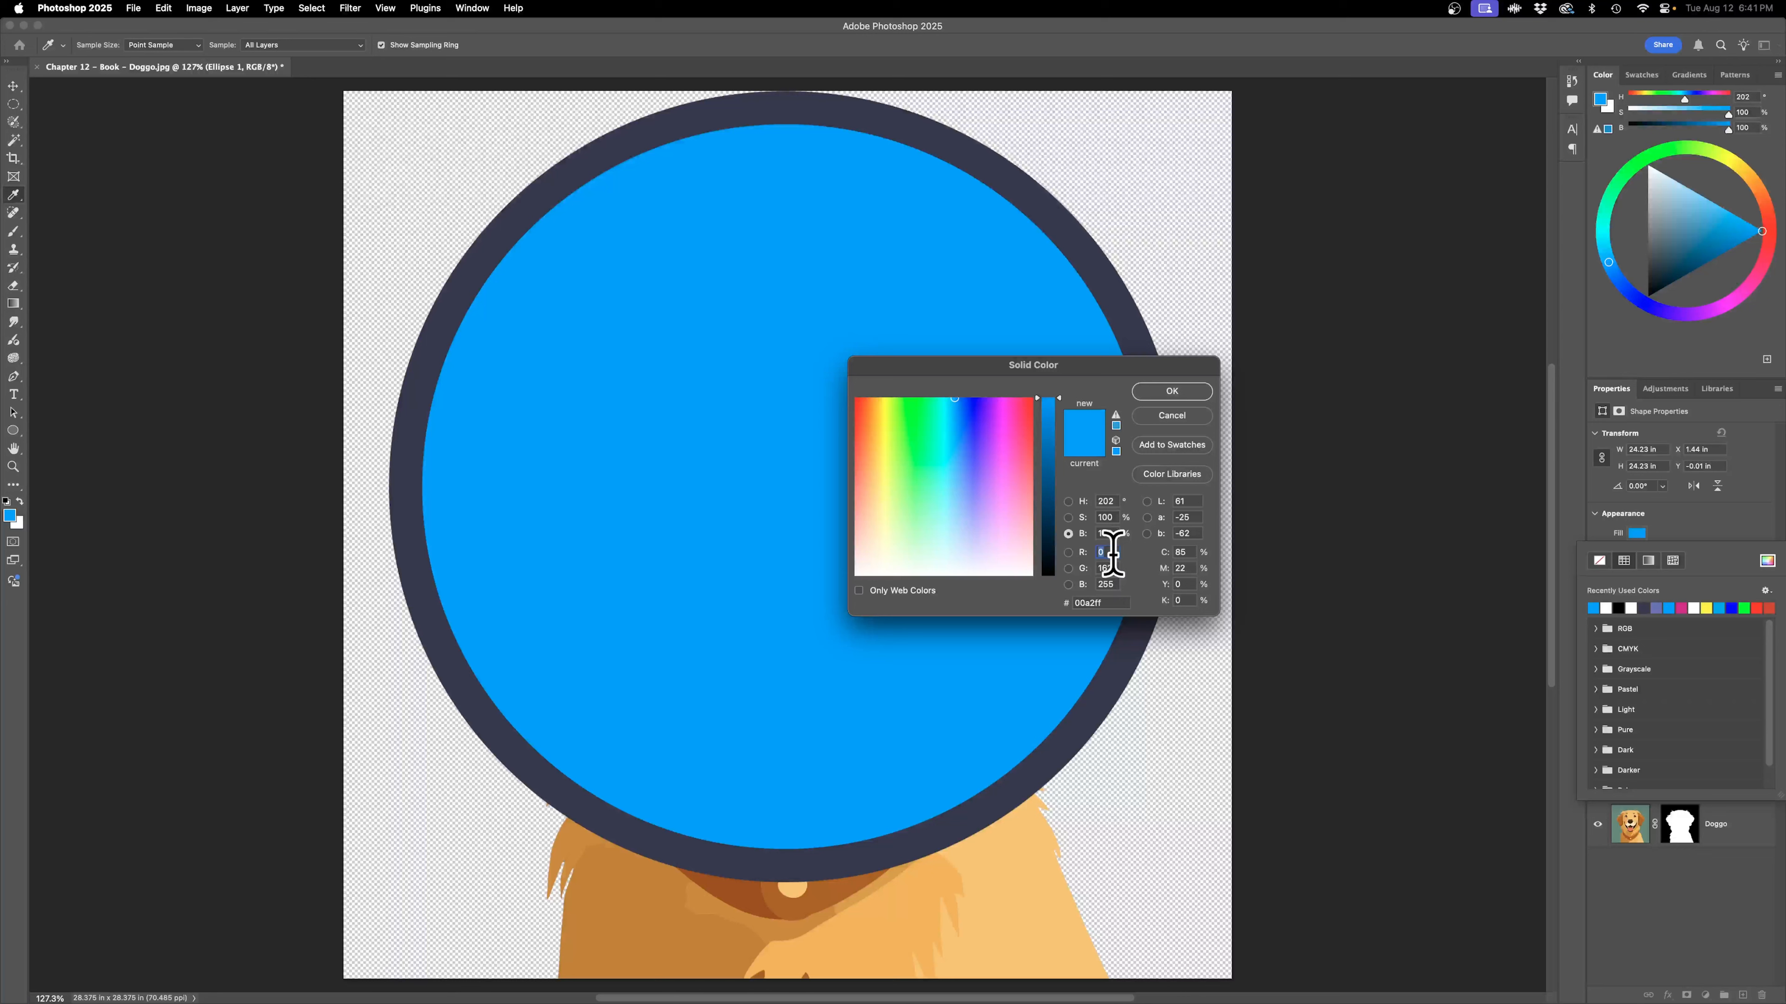
text(6)
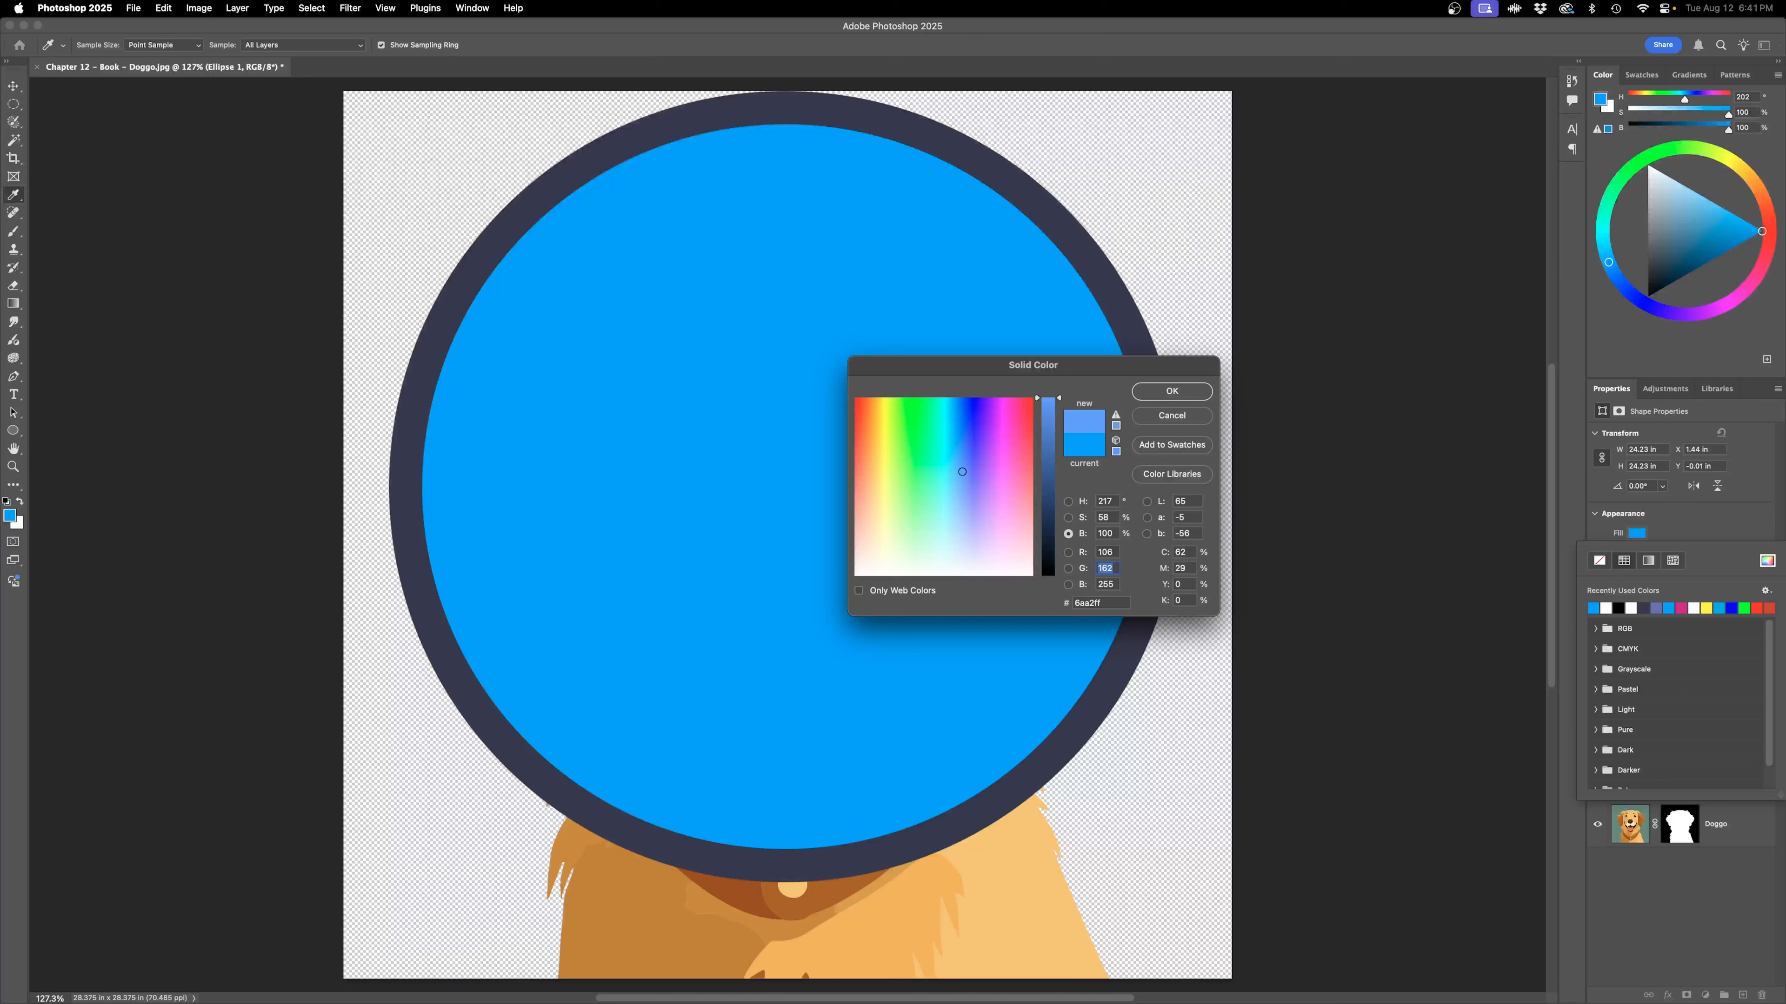
text(114)
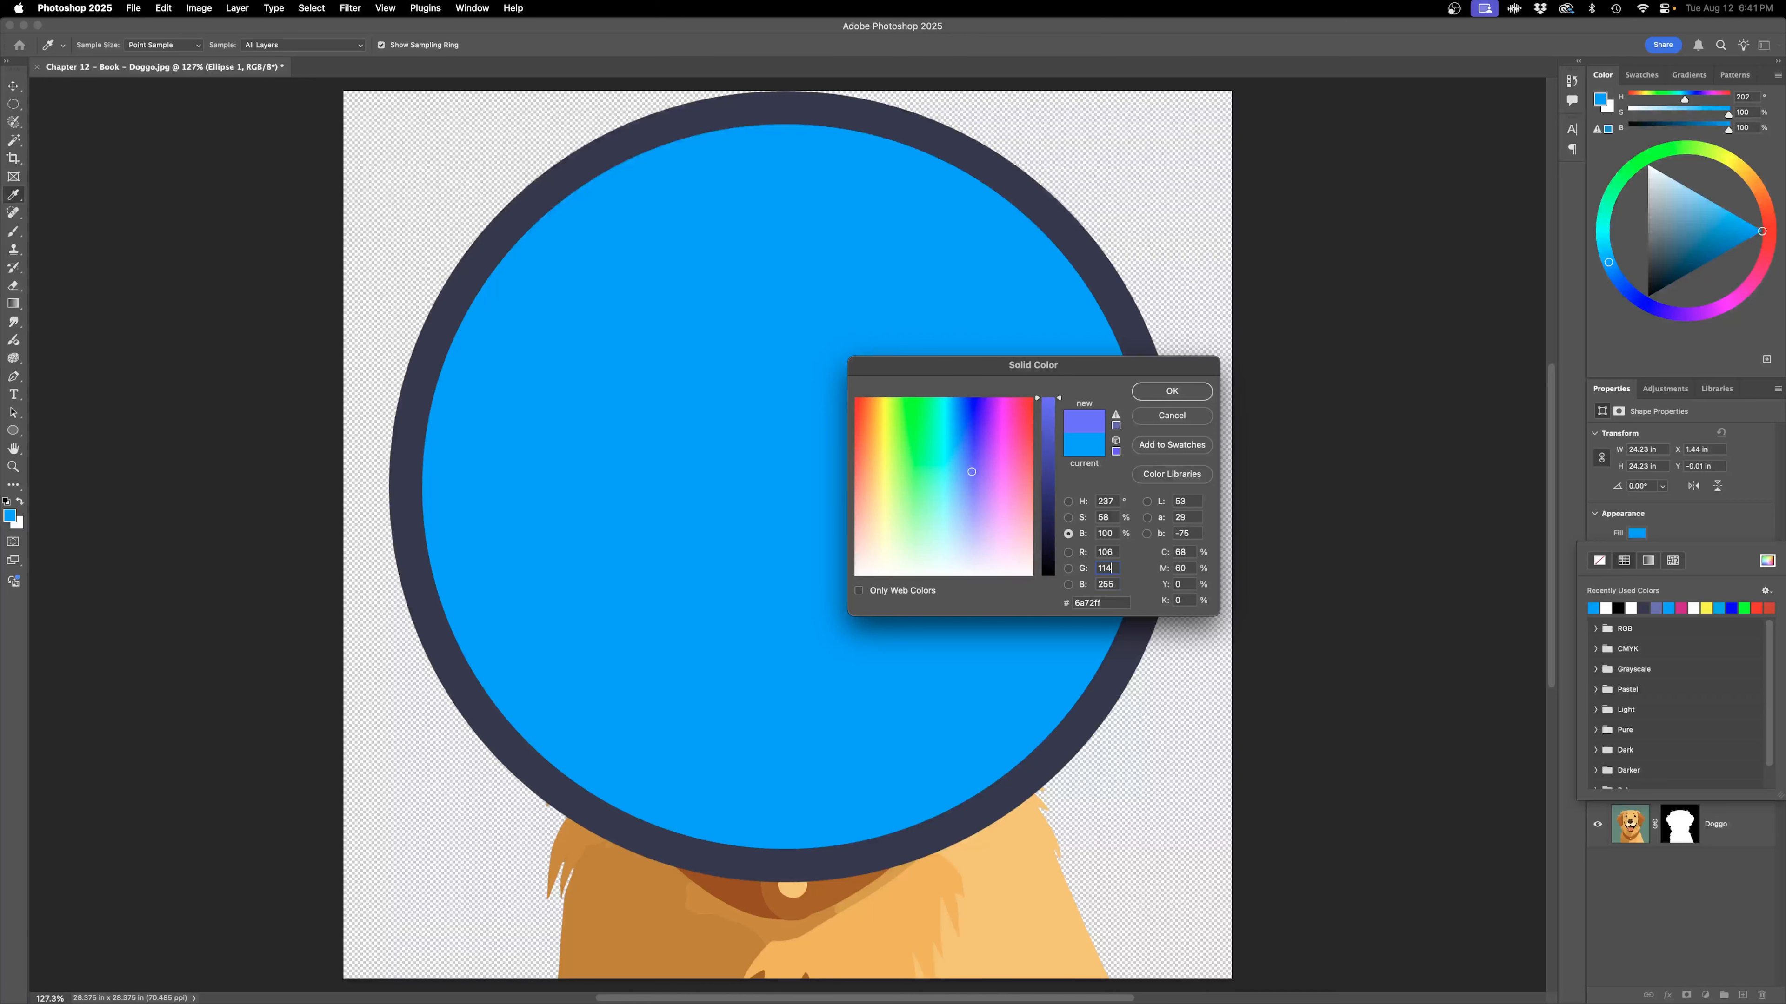
text(76)
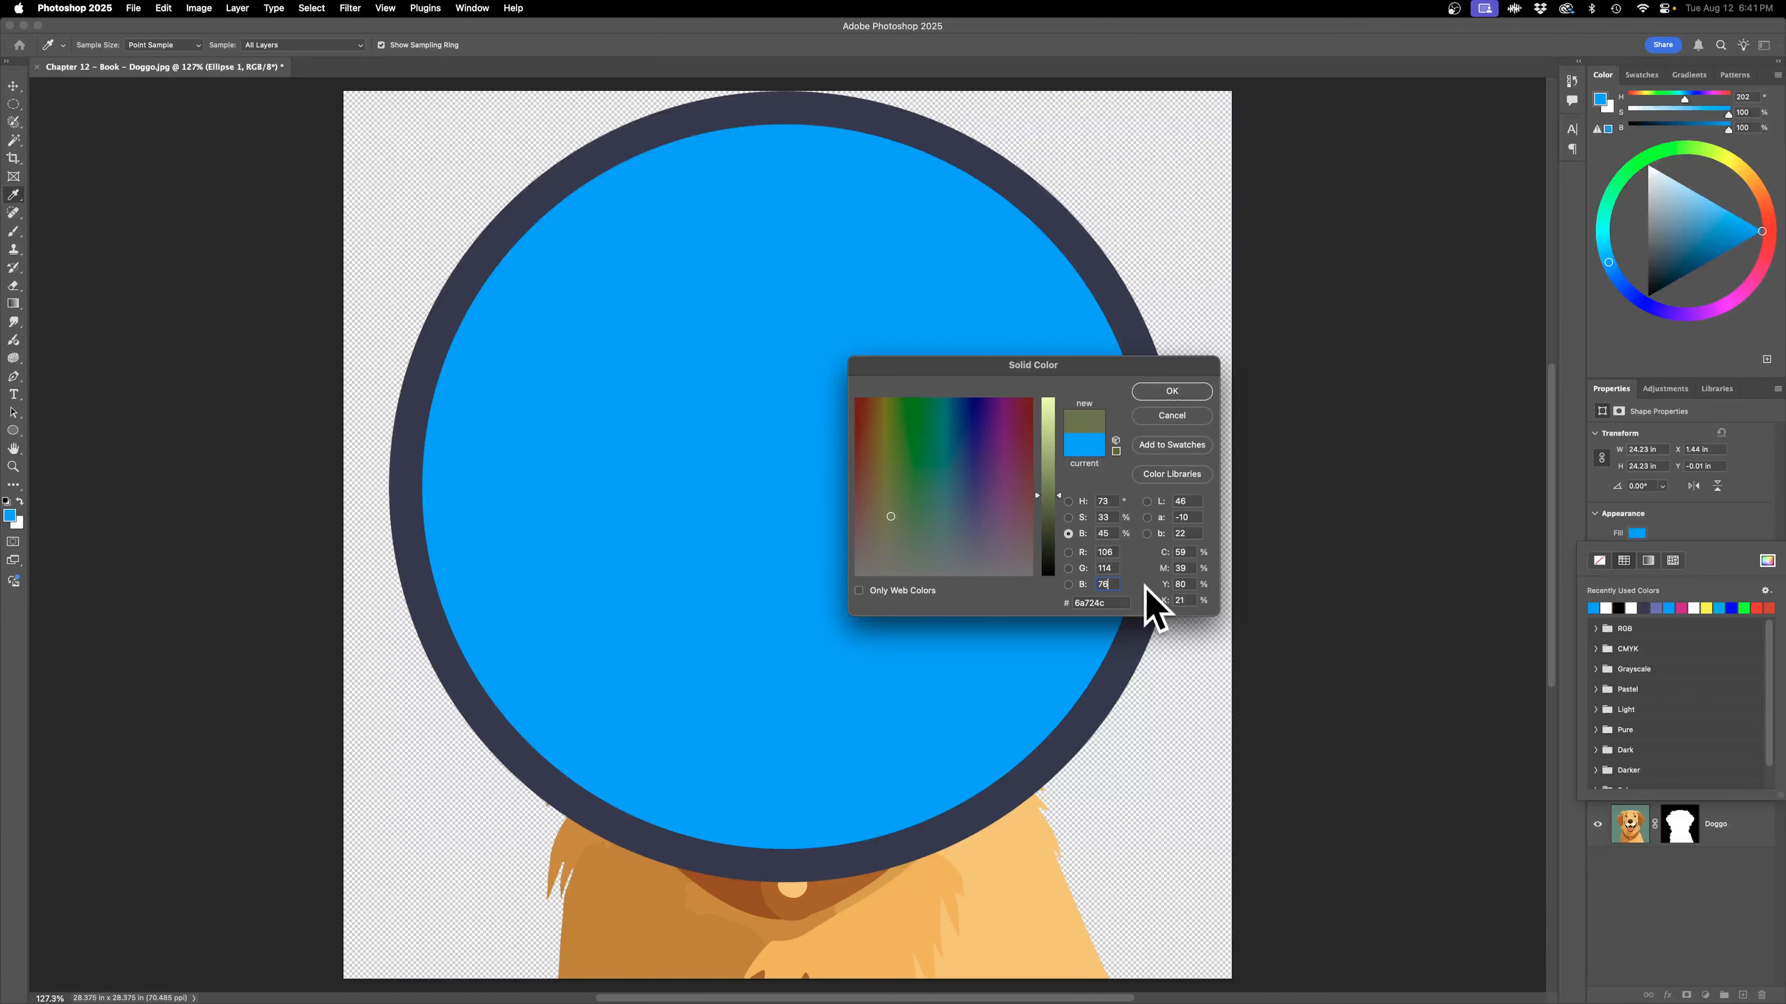
click(1105, 568)
click(1104, 585)
text(179)
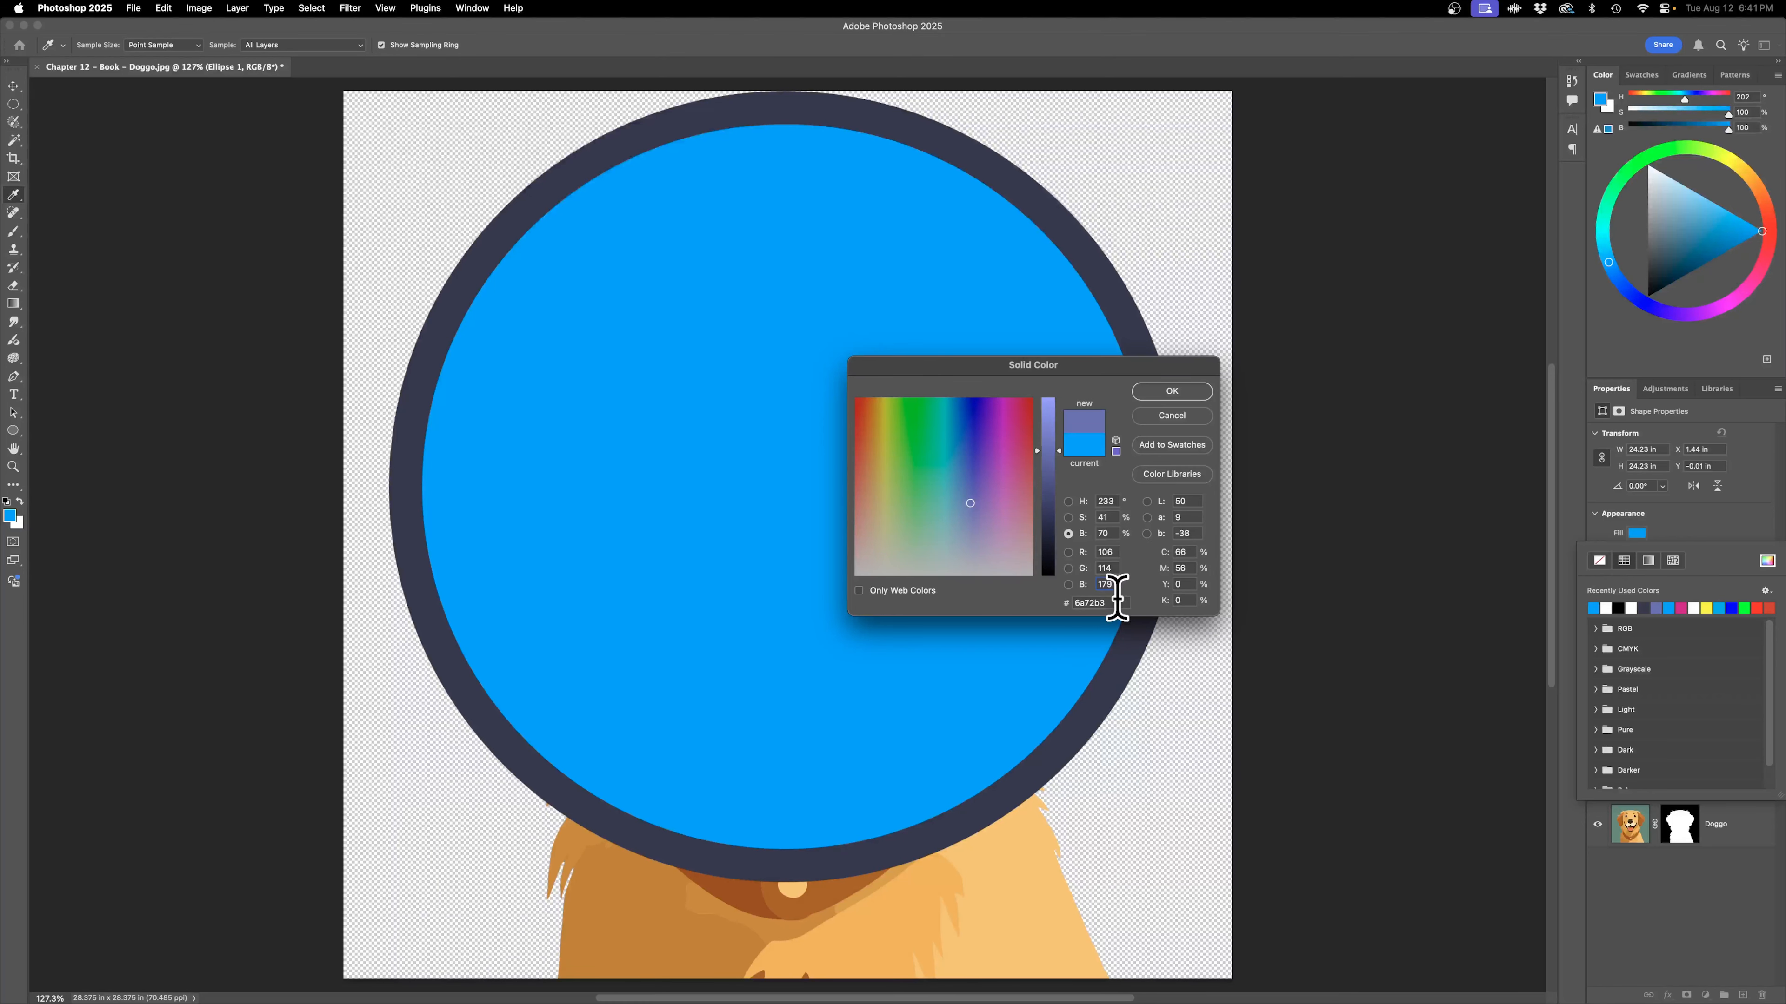
click(1171, 391)
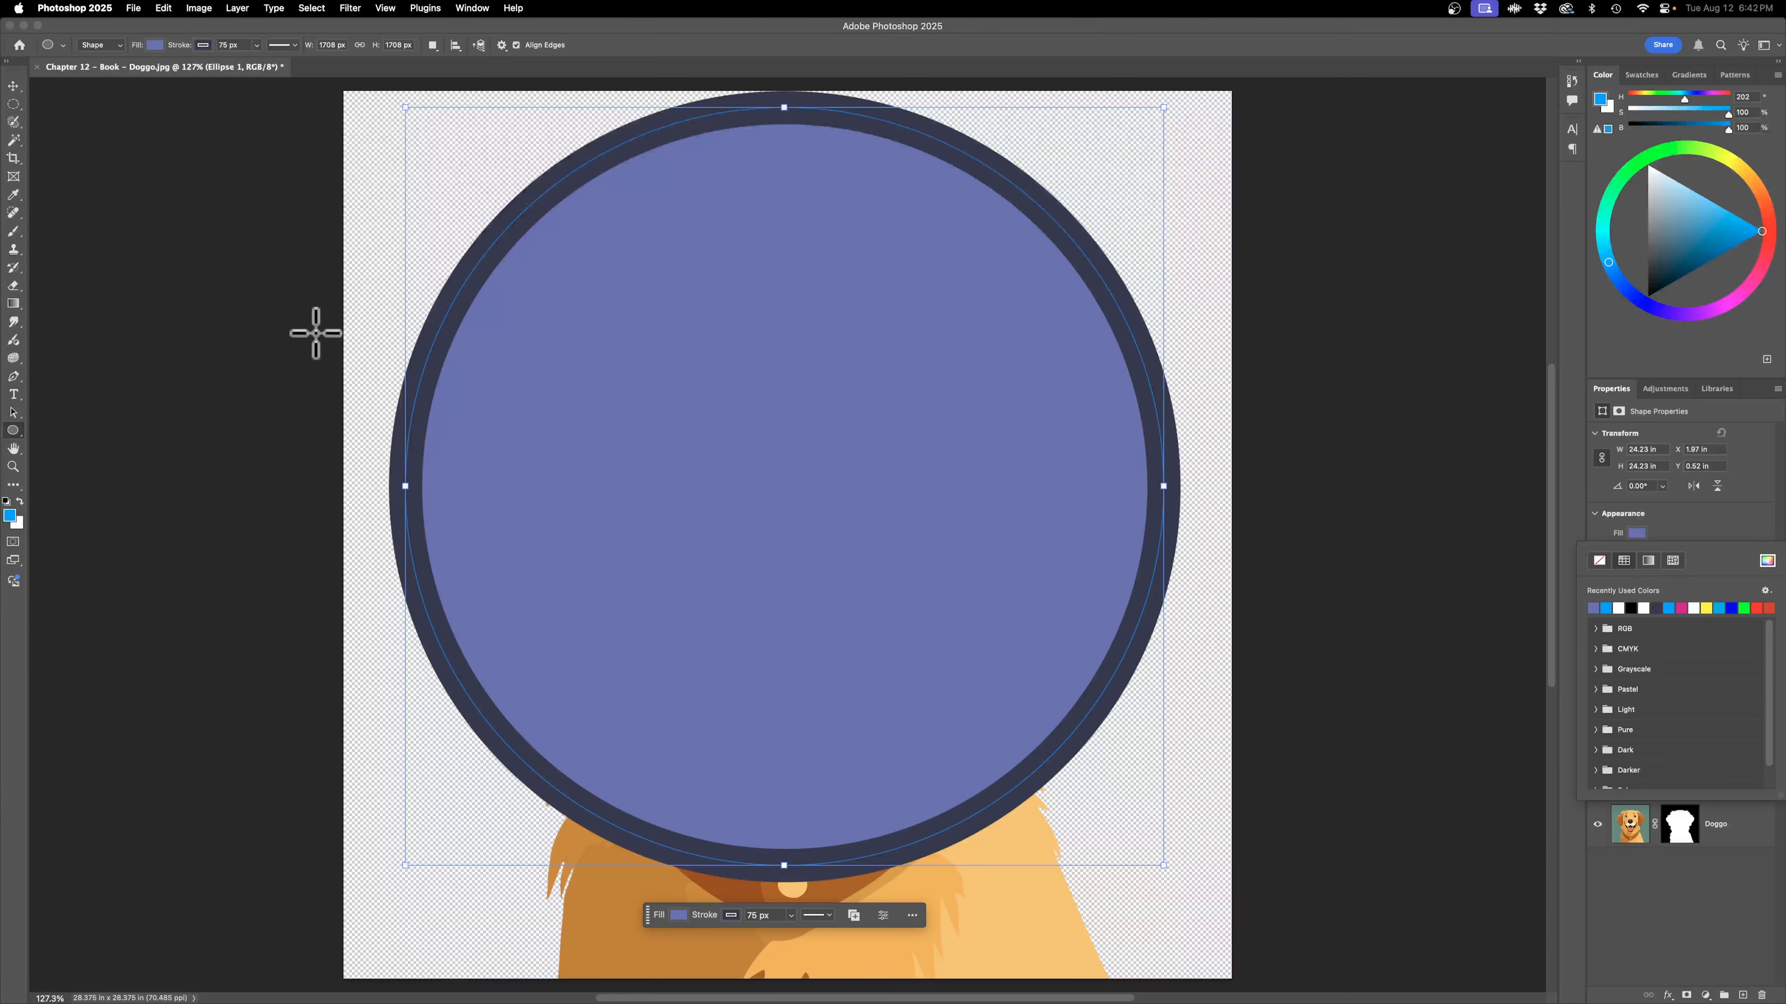
click(1717, 505)
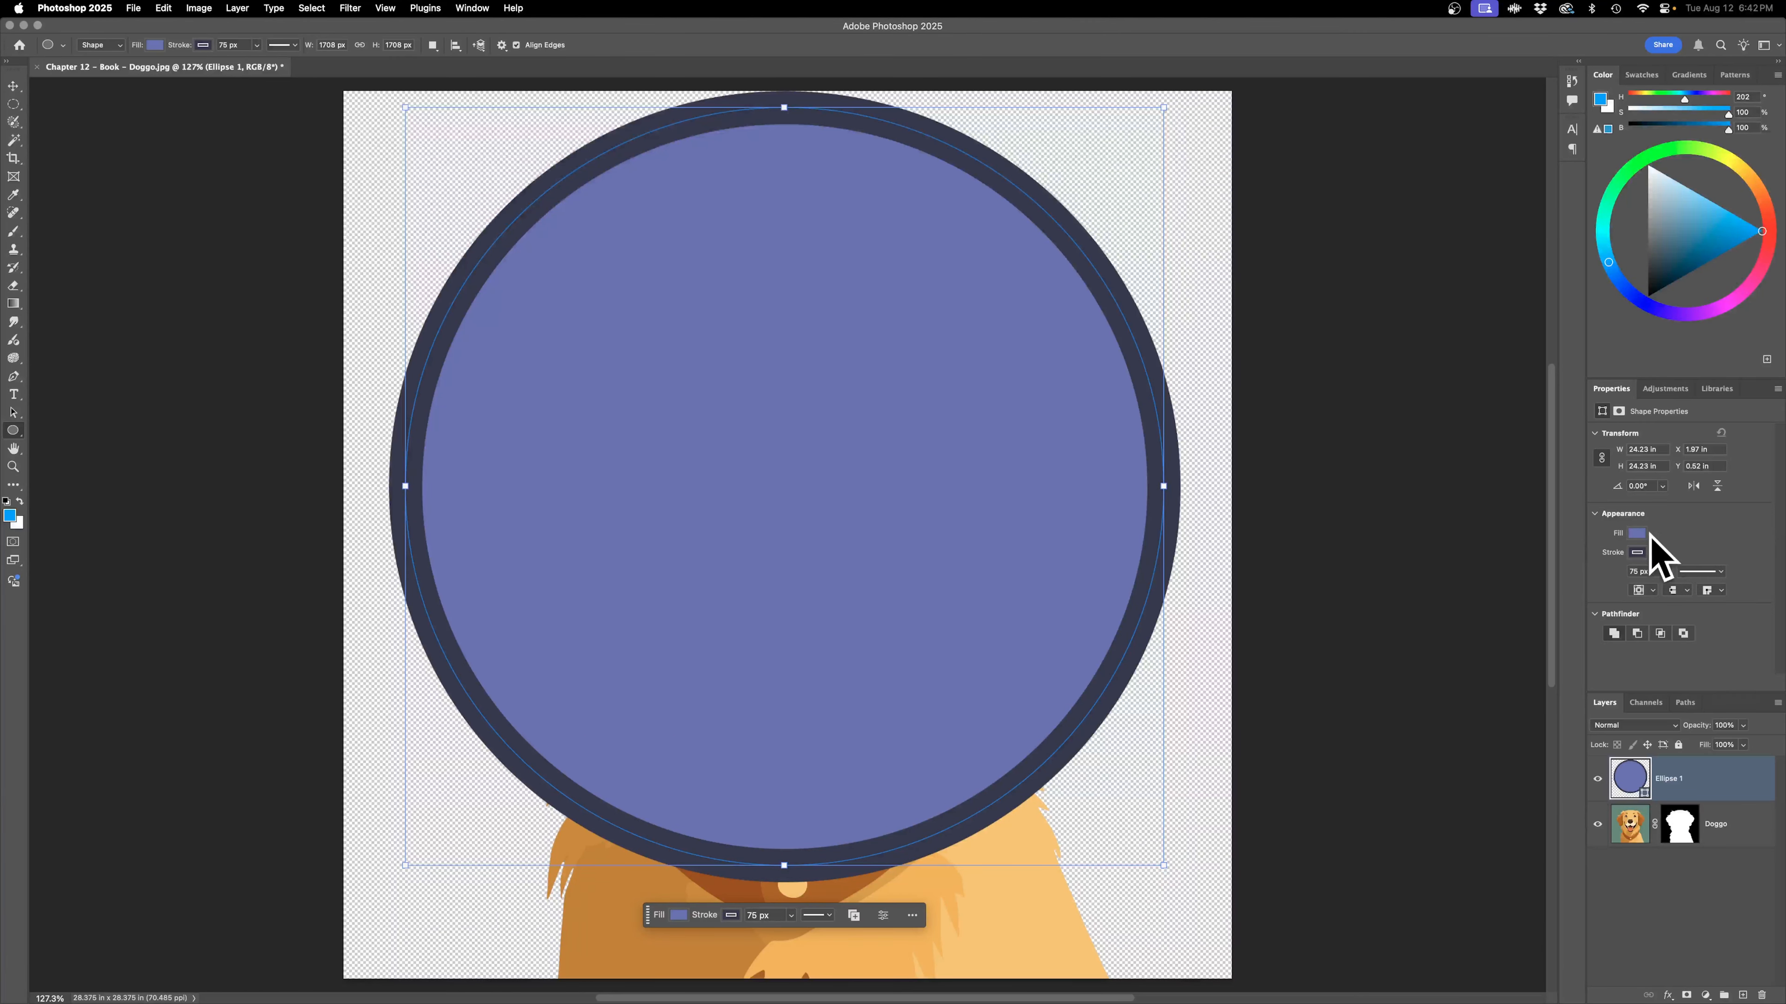
Set the circle's stroke to the dark navy colour #36384c.
click(1637, 553)
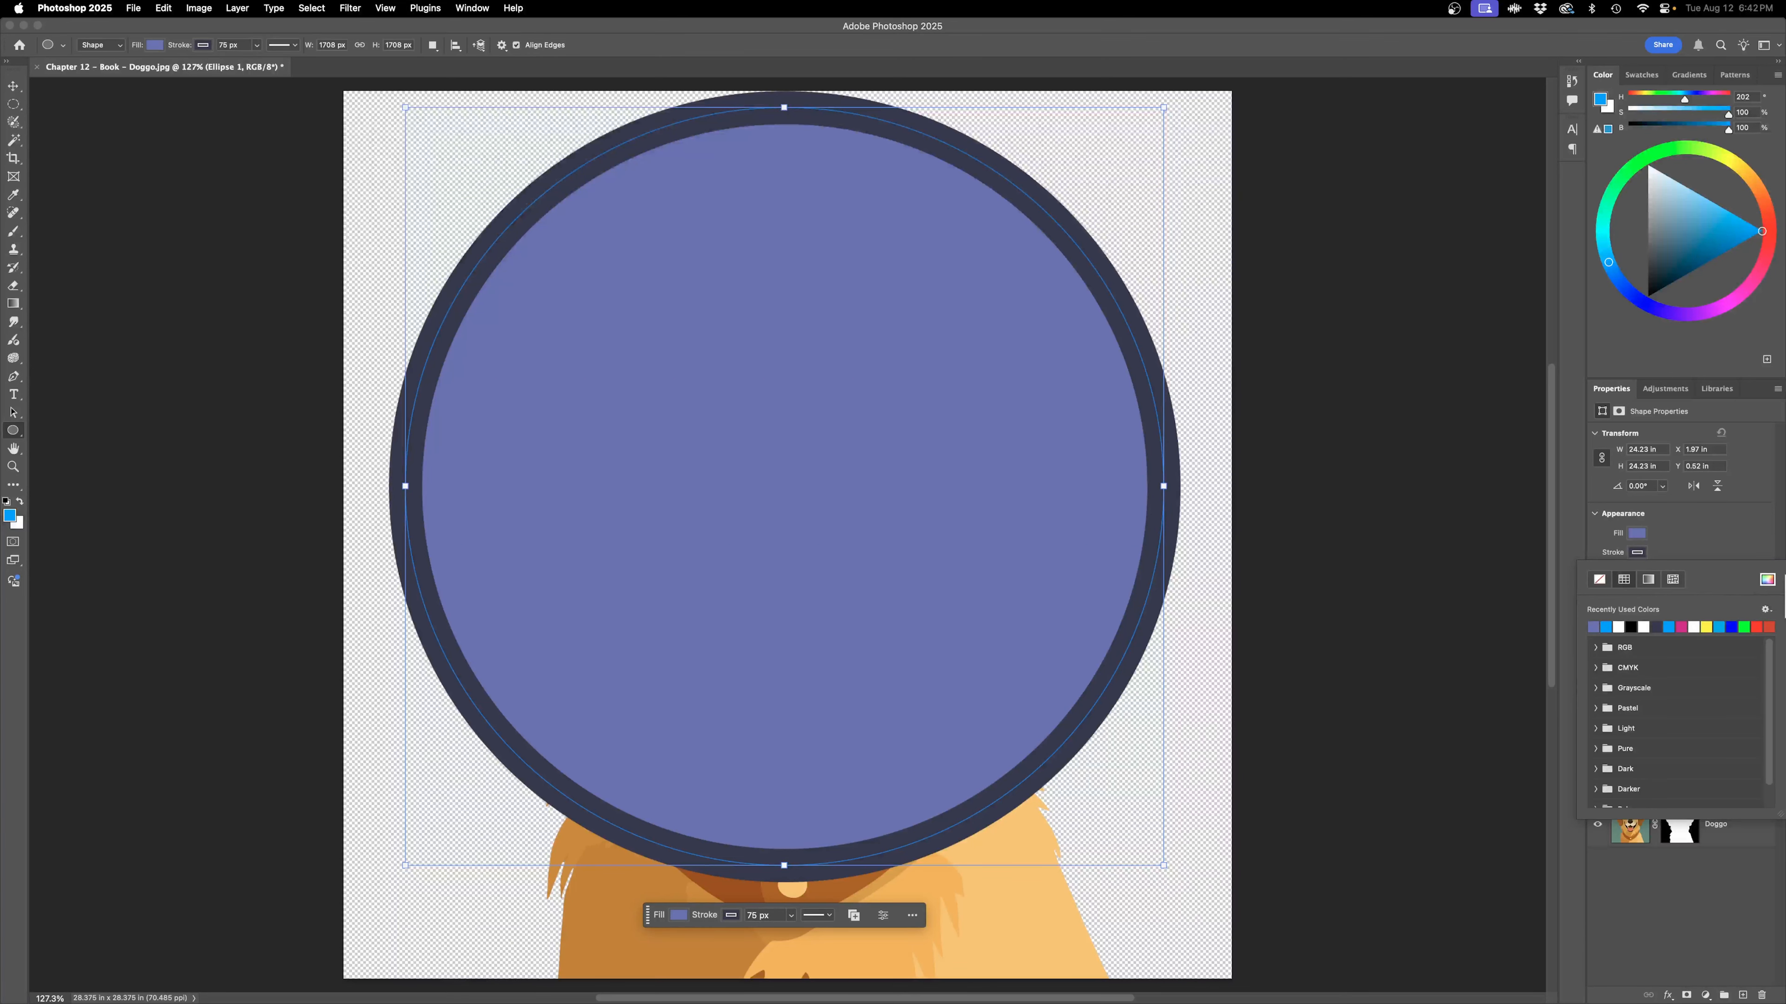
click(1768, 581)
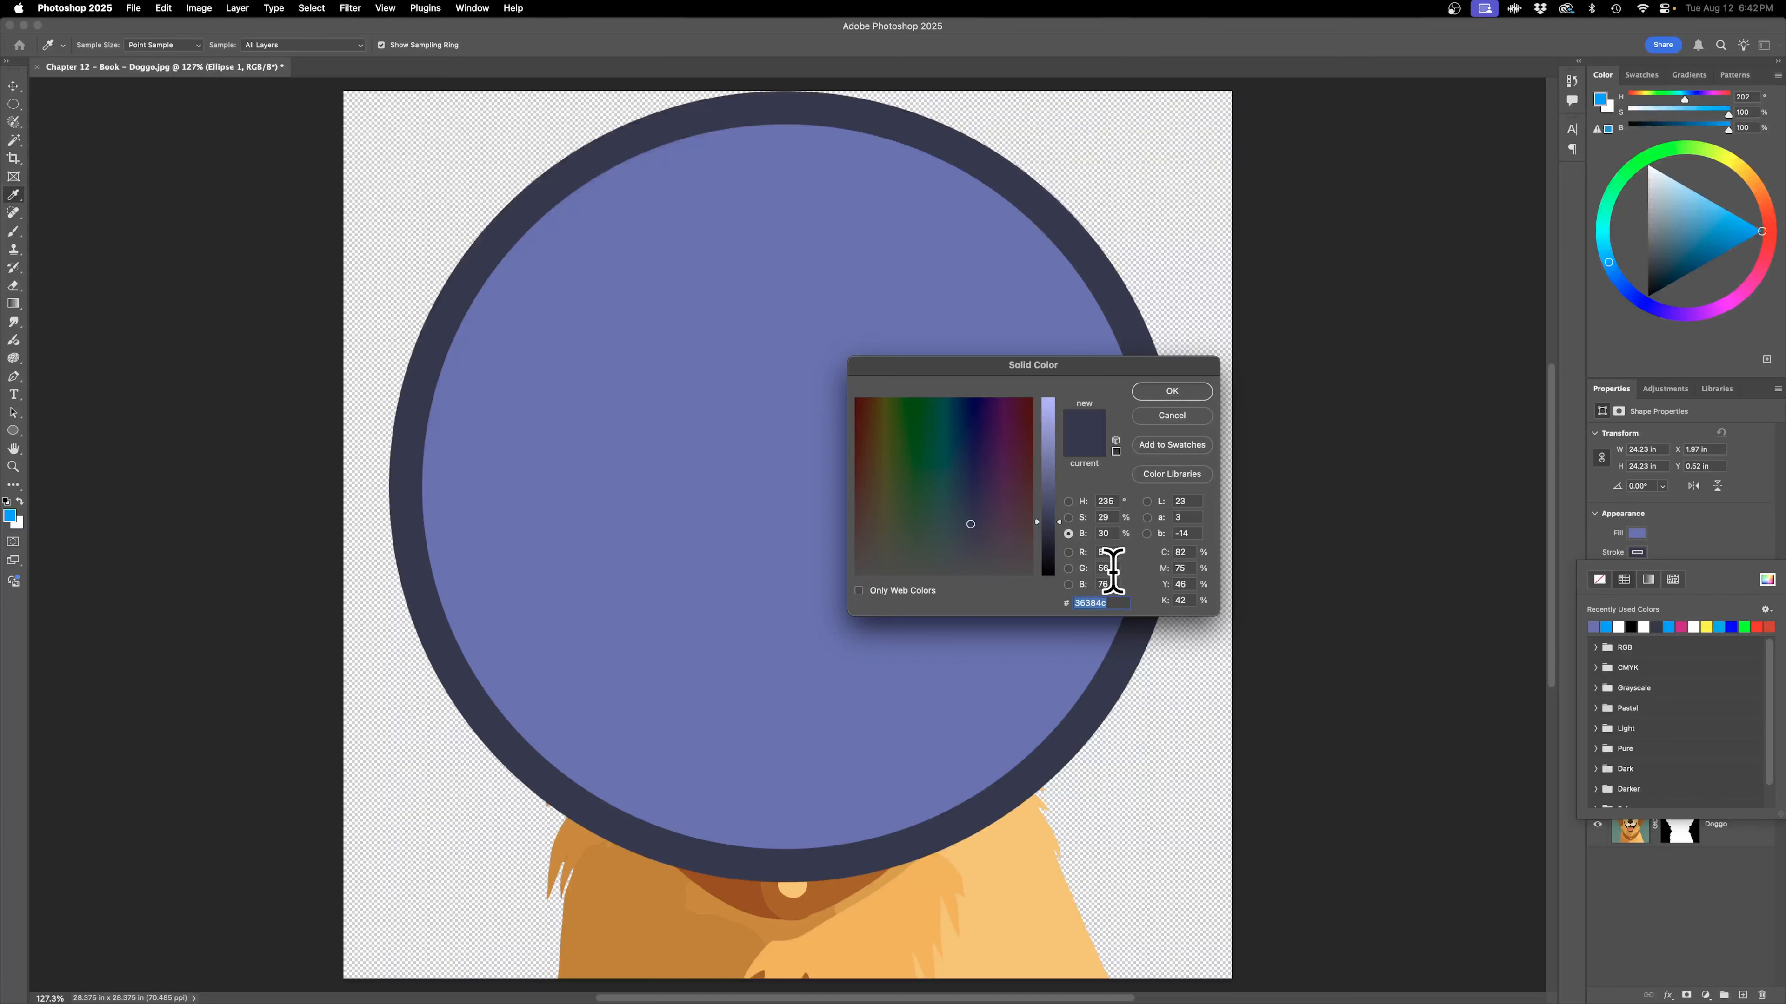
click(1181, 393)
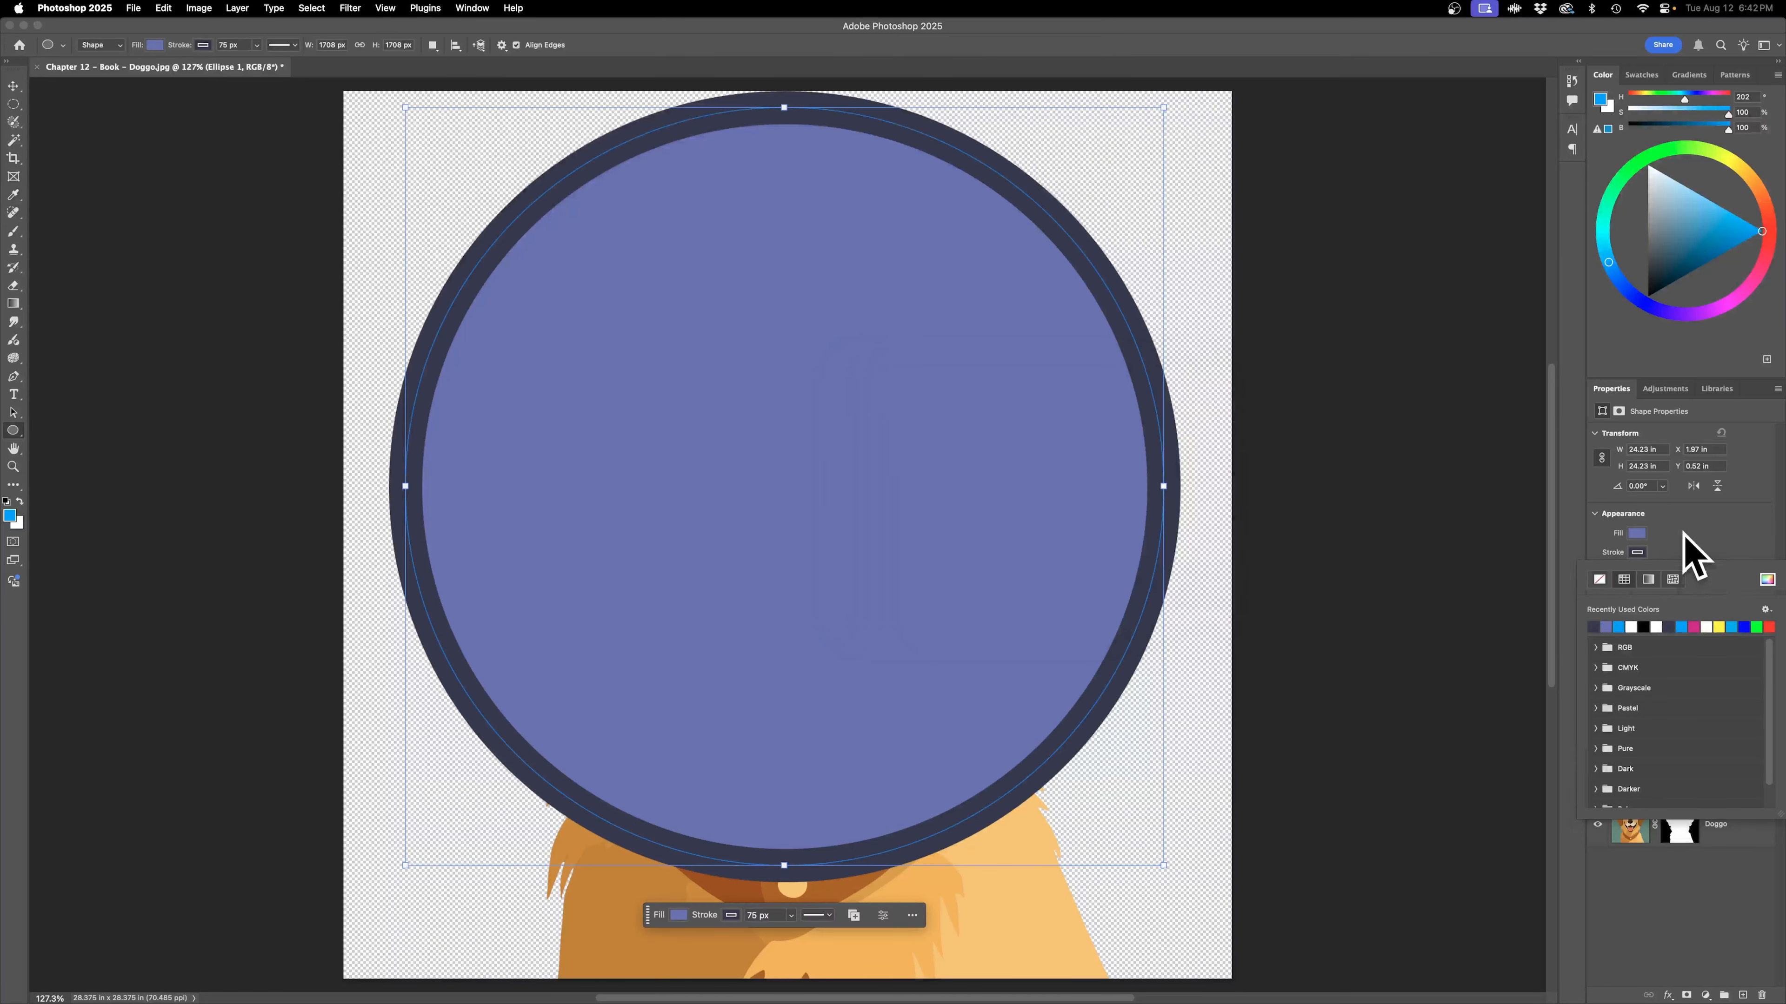
click(1691, 556)
Move the circle layer beneath the Doggo layer and rename it Background.
drag(1624, 777, 1612, 859)
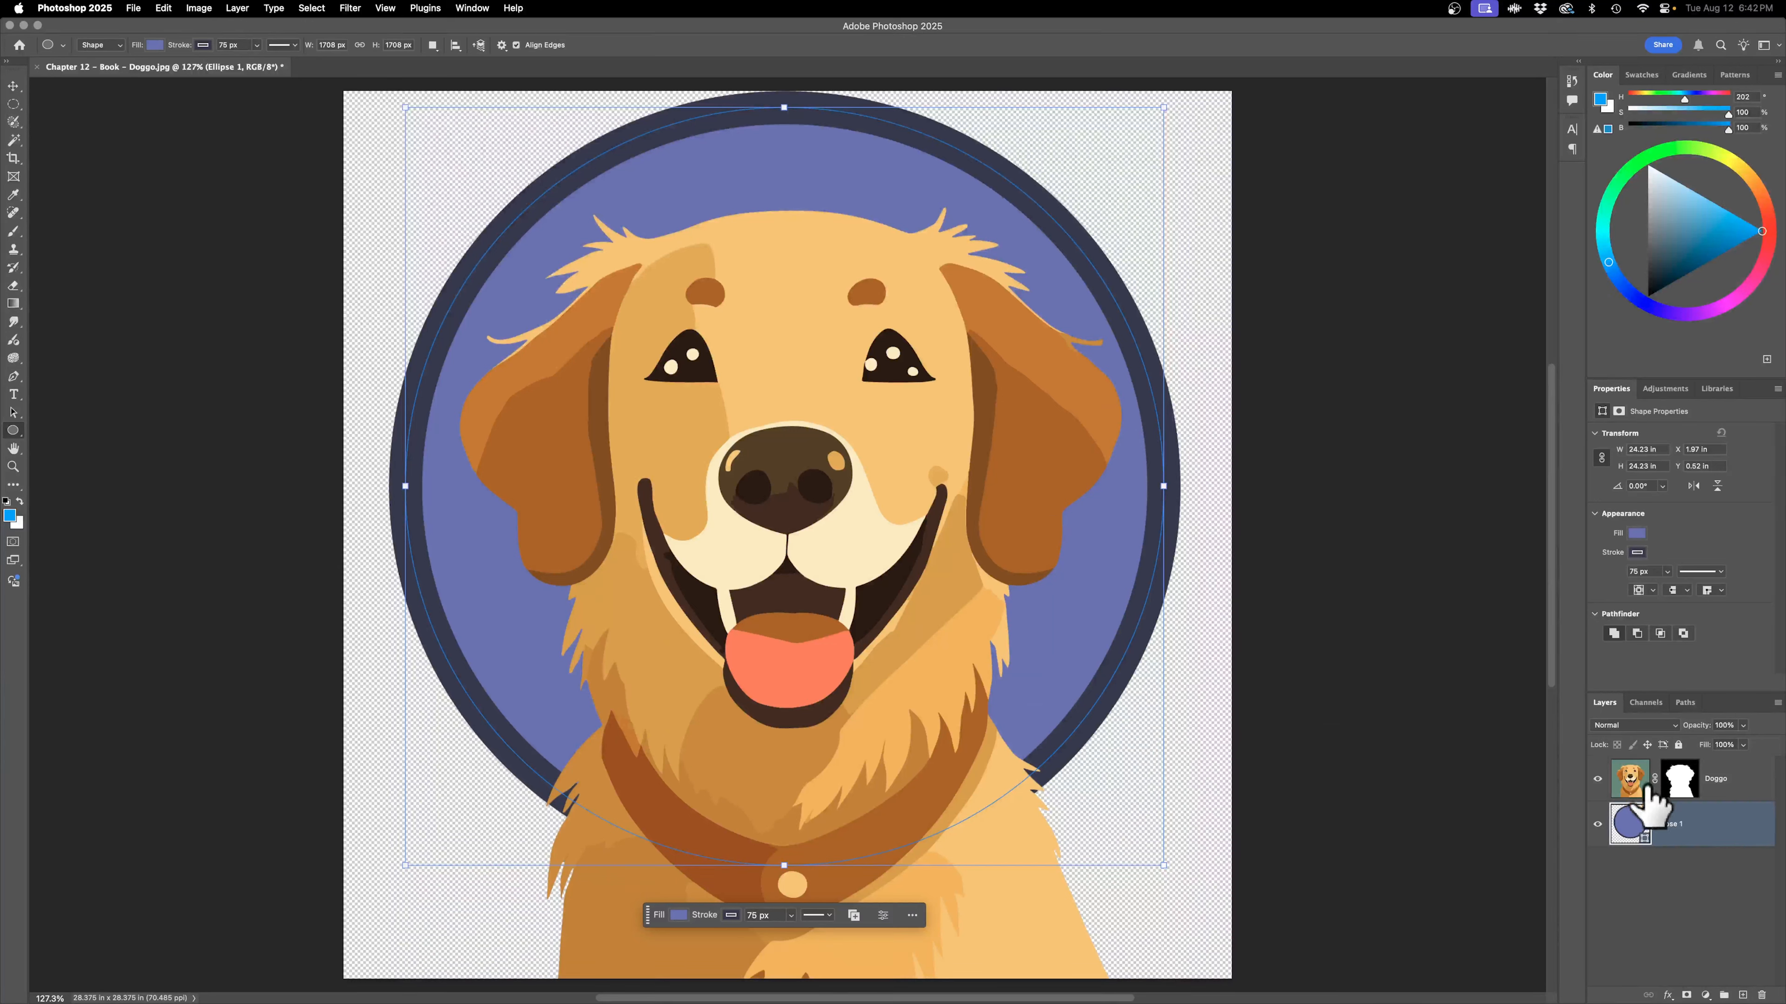
double_click(1669, 824)
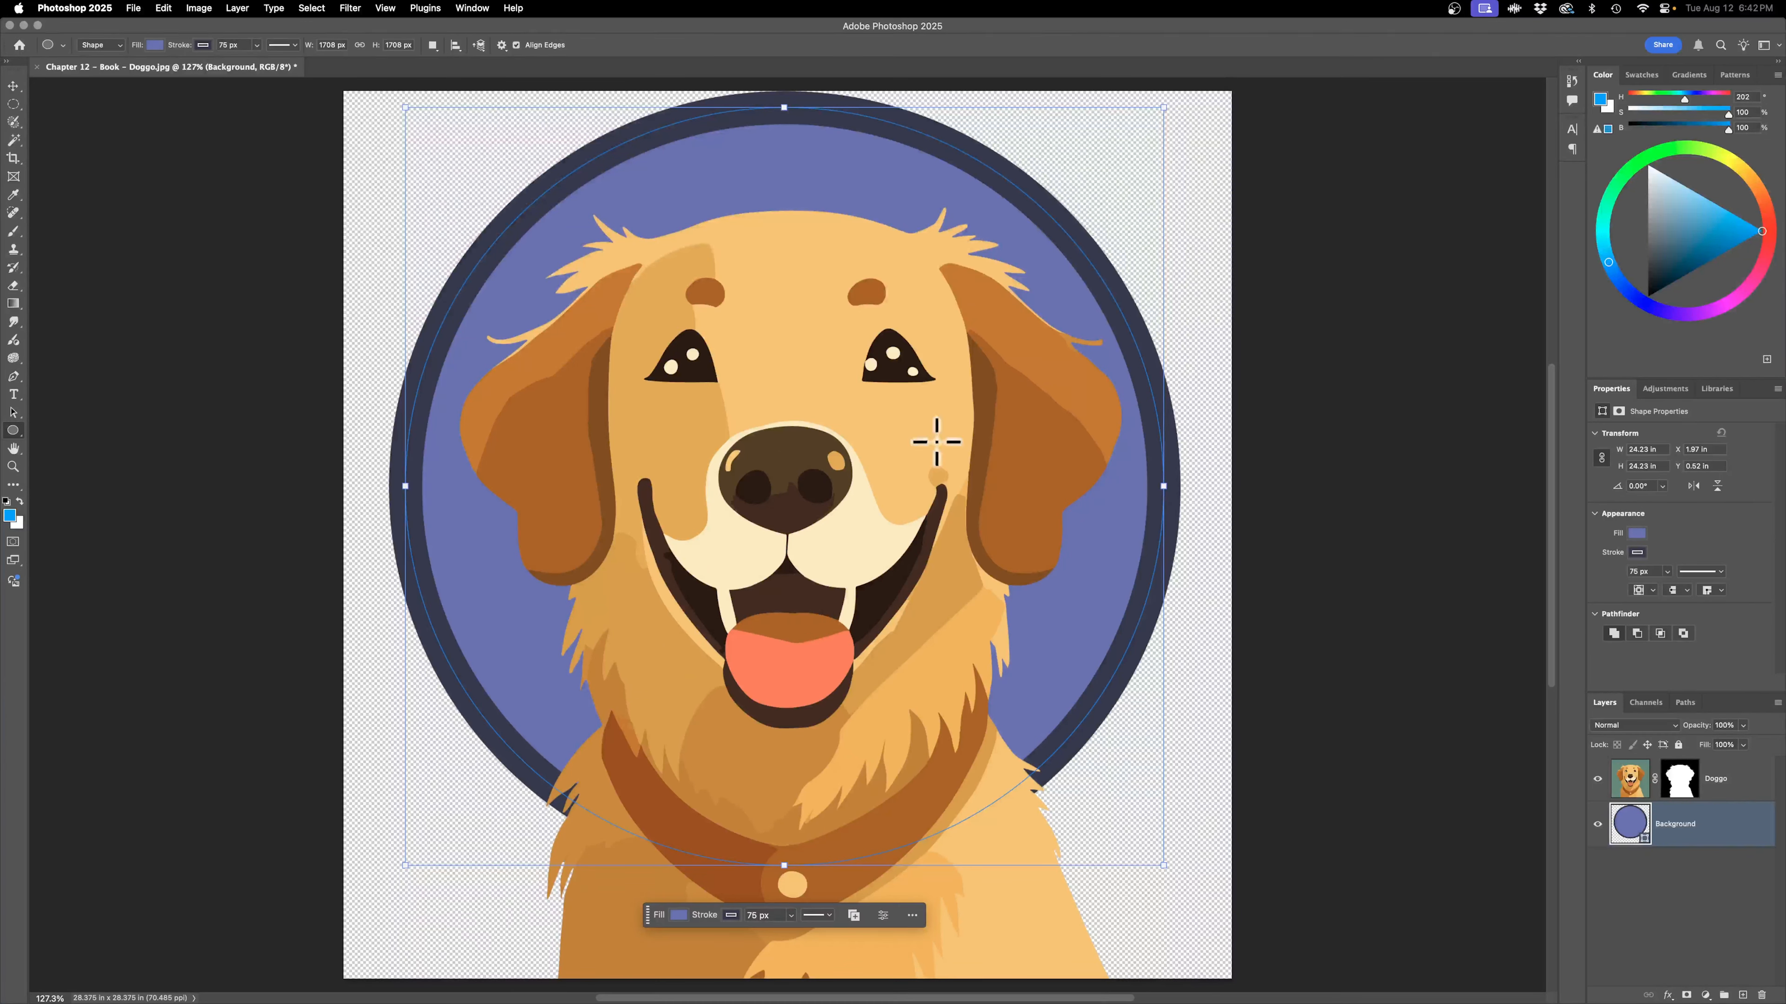
Try selecting the purple area with the Magic Wand, toggling Sample All Layers on and off, and clear the selection.
click(14, 140)
click(833, 157)
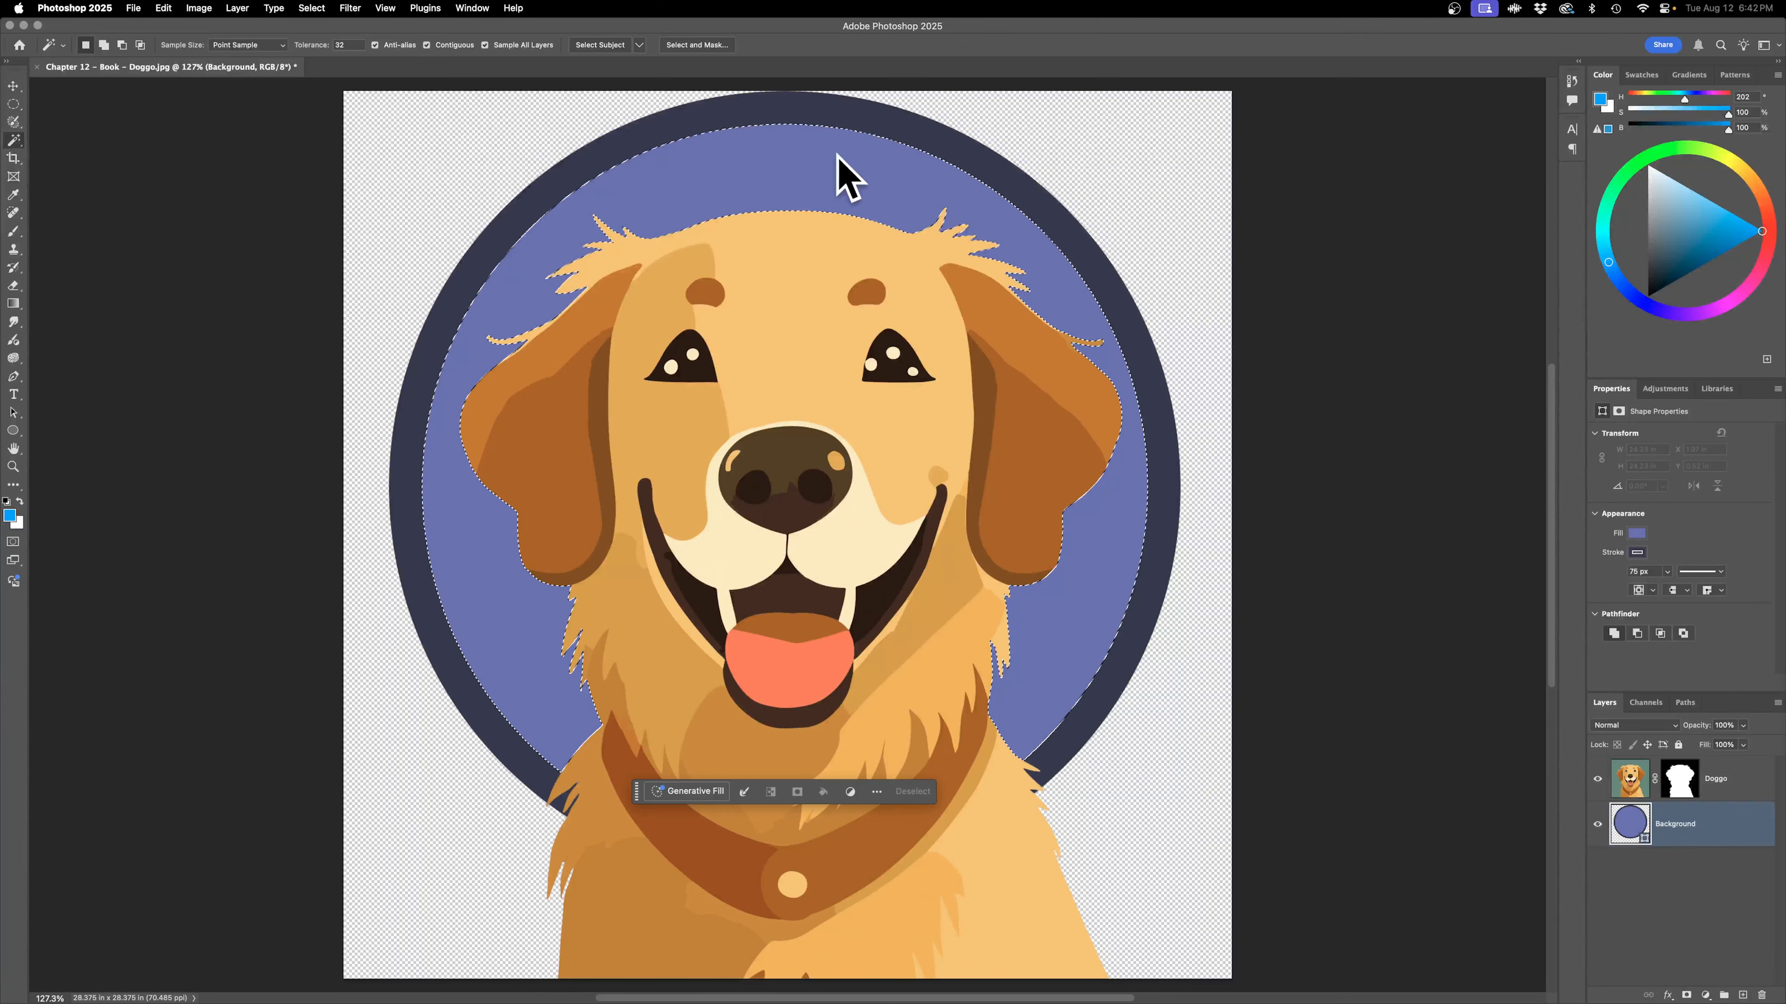
key(super+d)
click(516, 45)
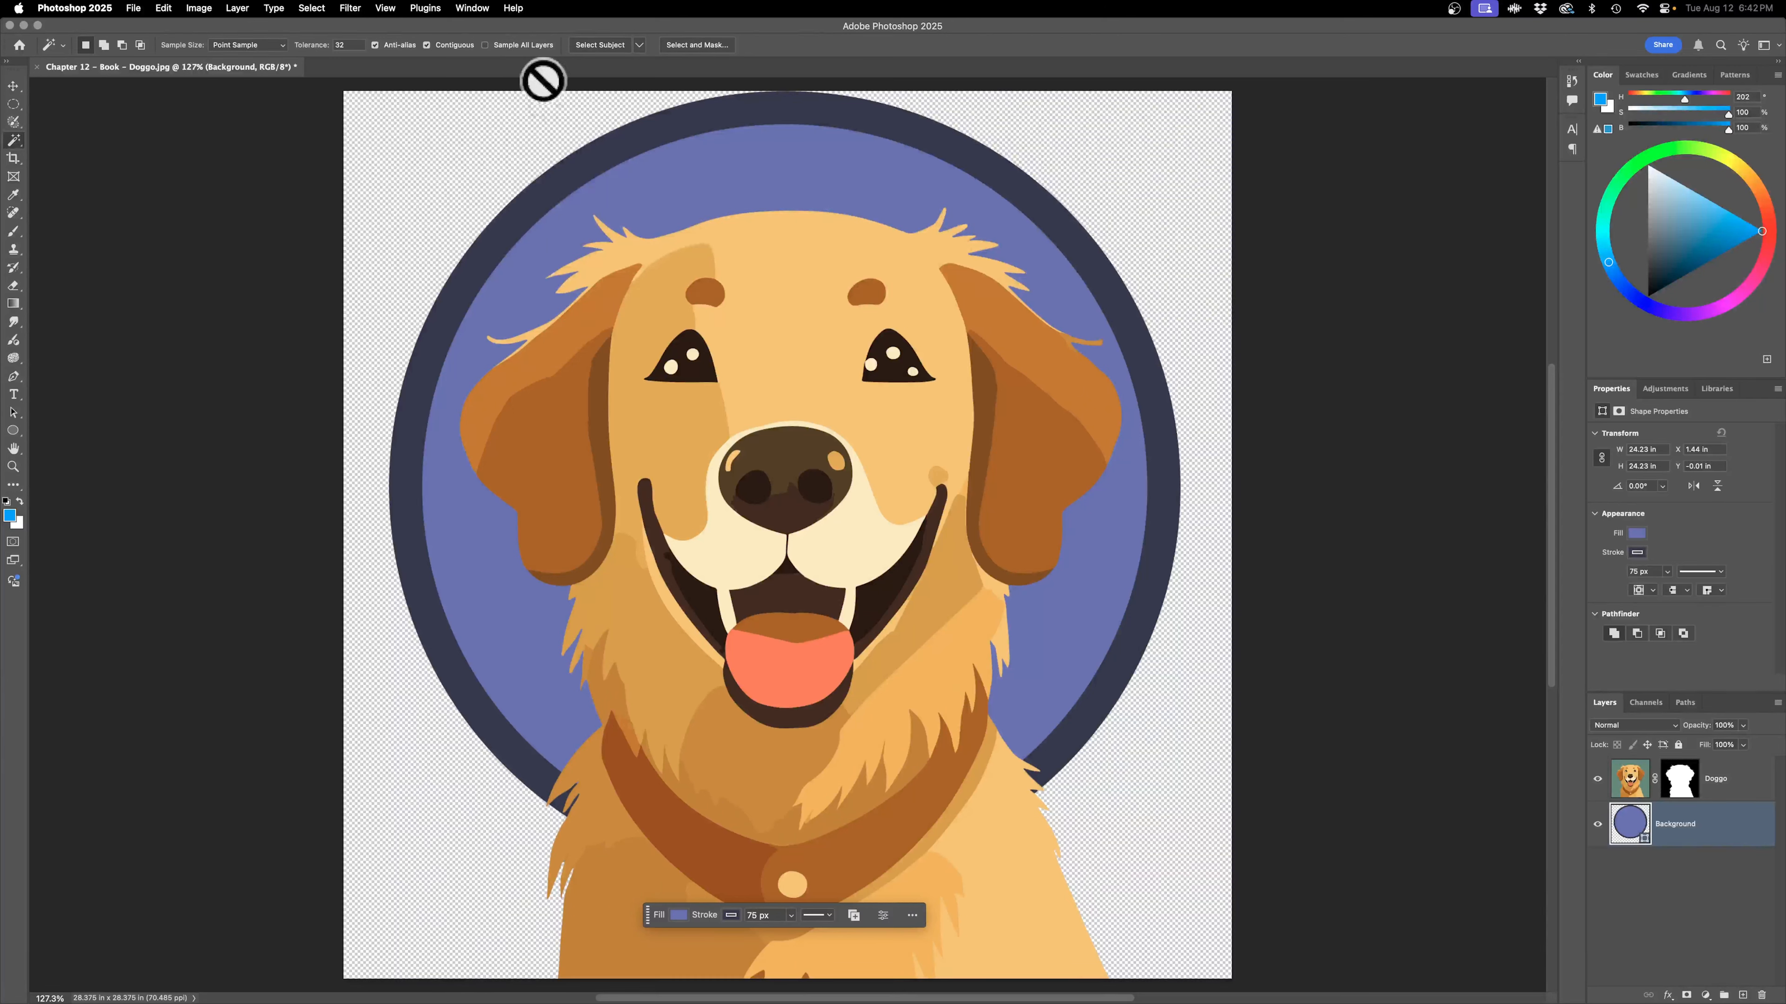
click(523, 46)
click(667, 158)
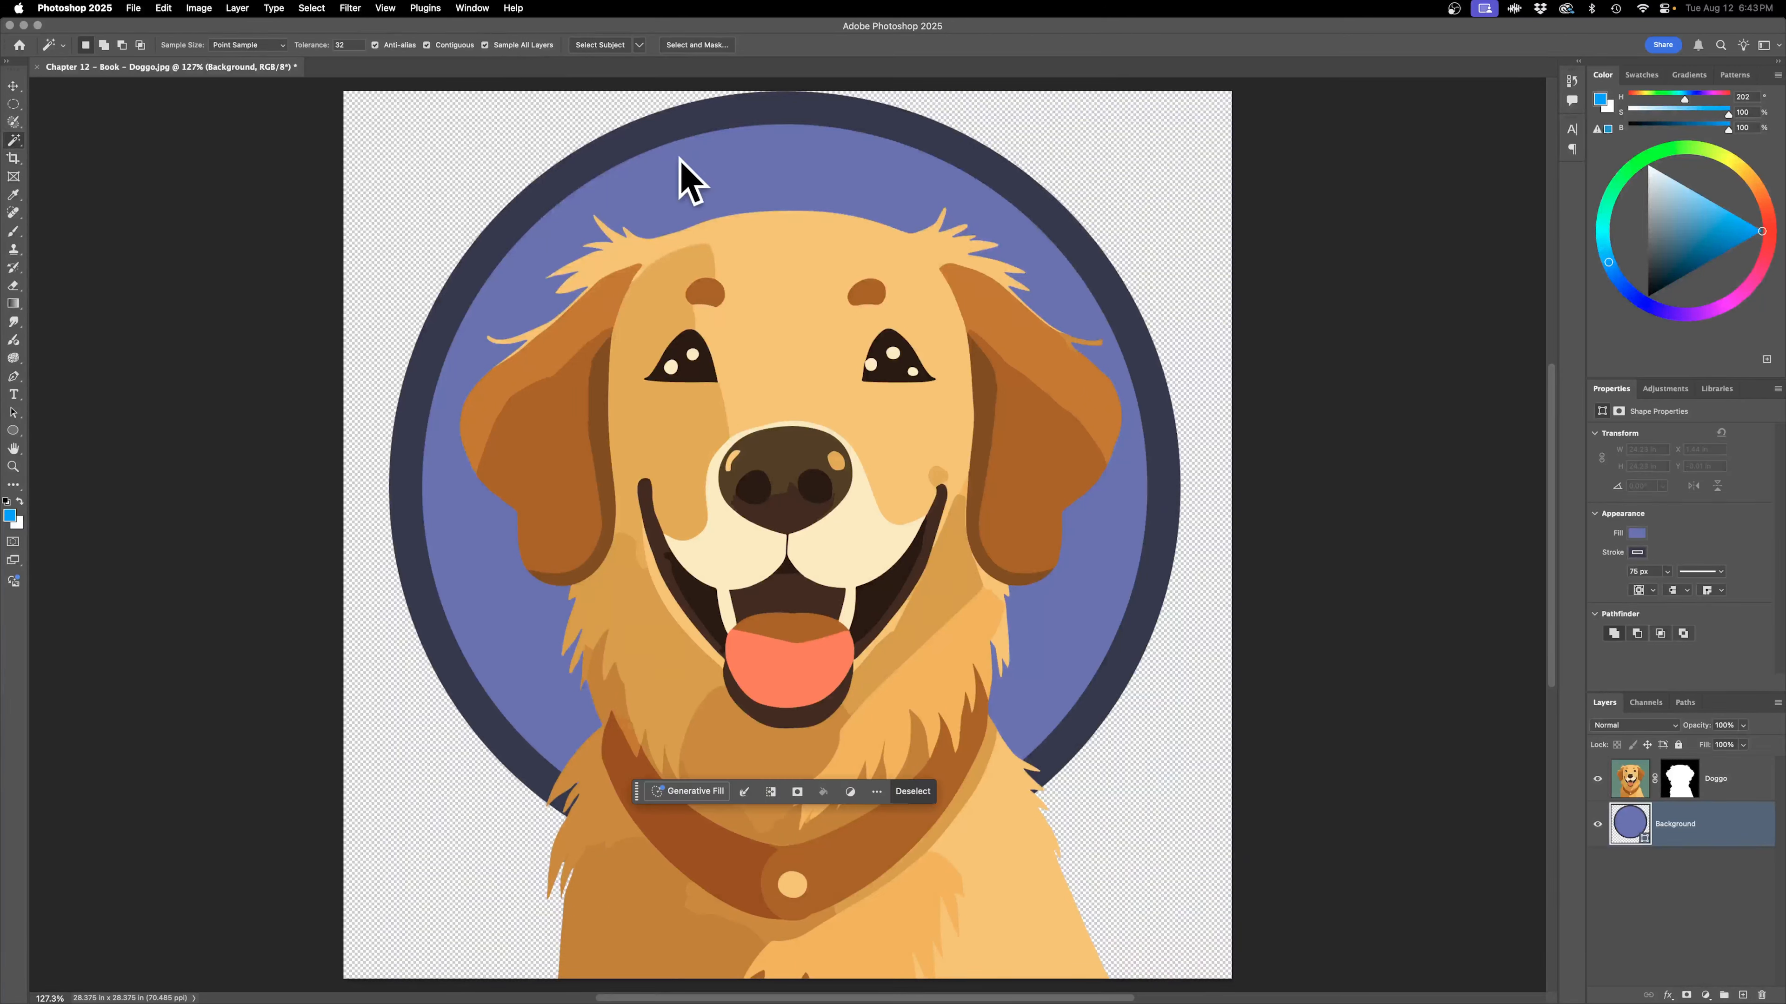
click(541, 45)
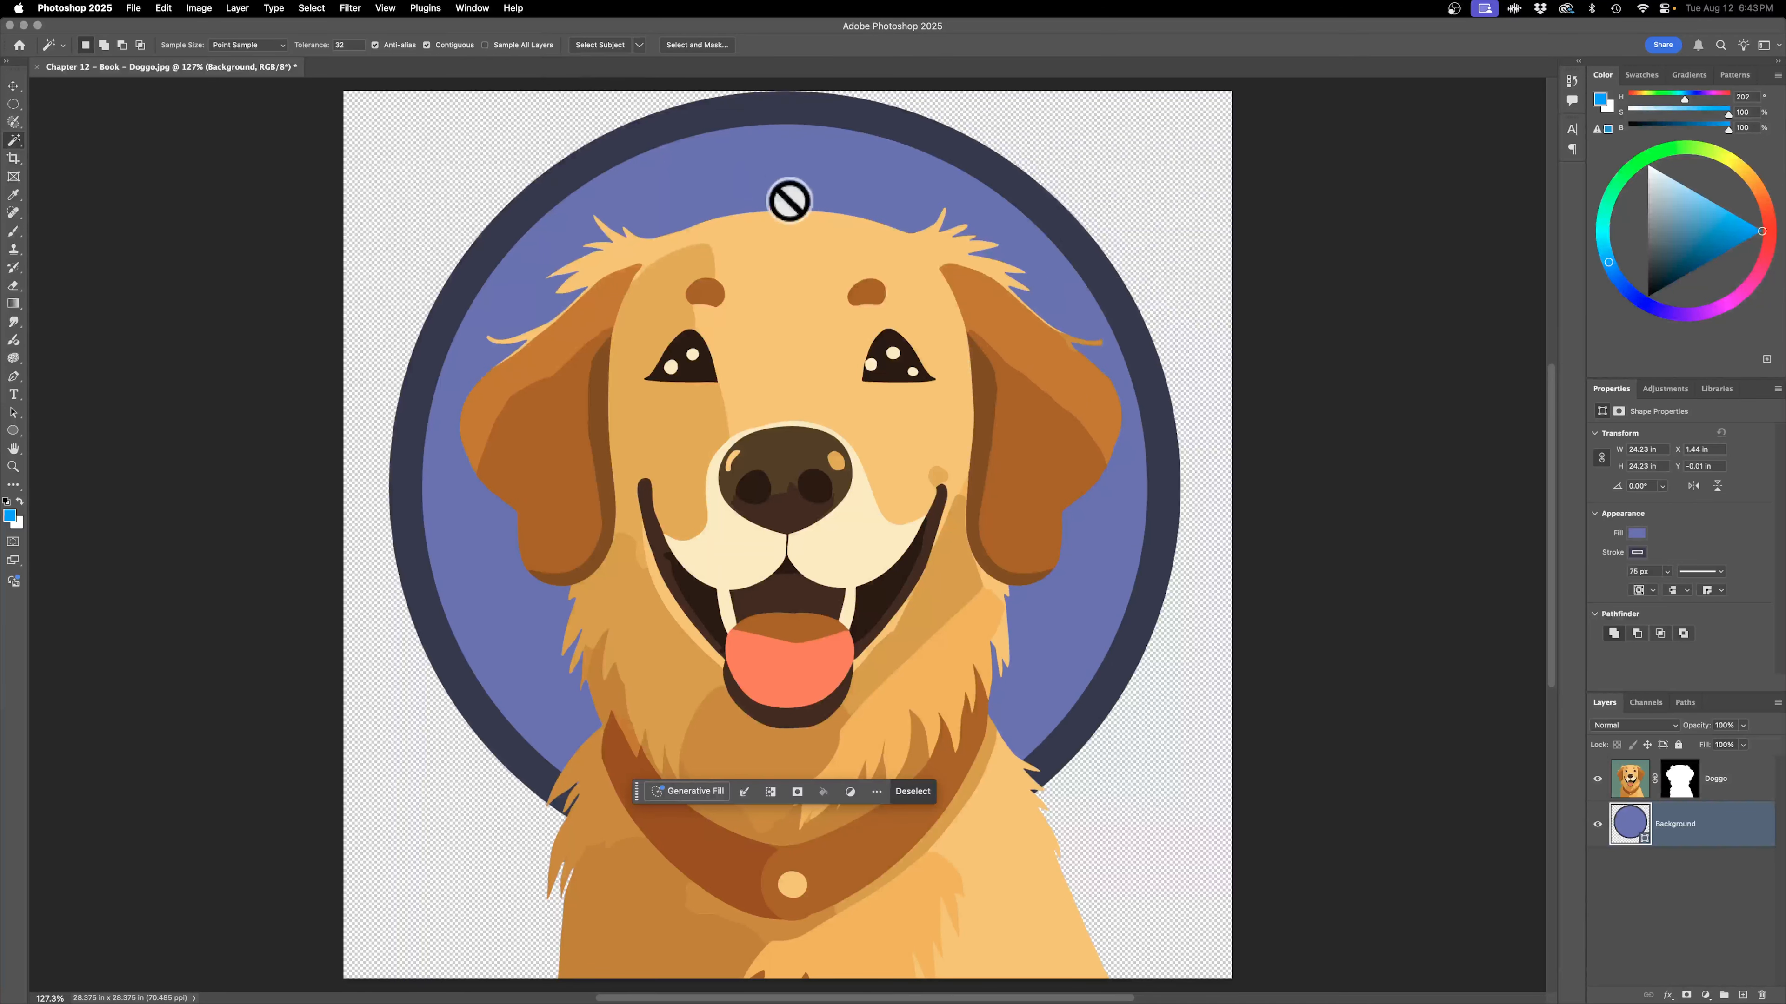
key(super+d)
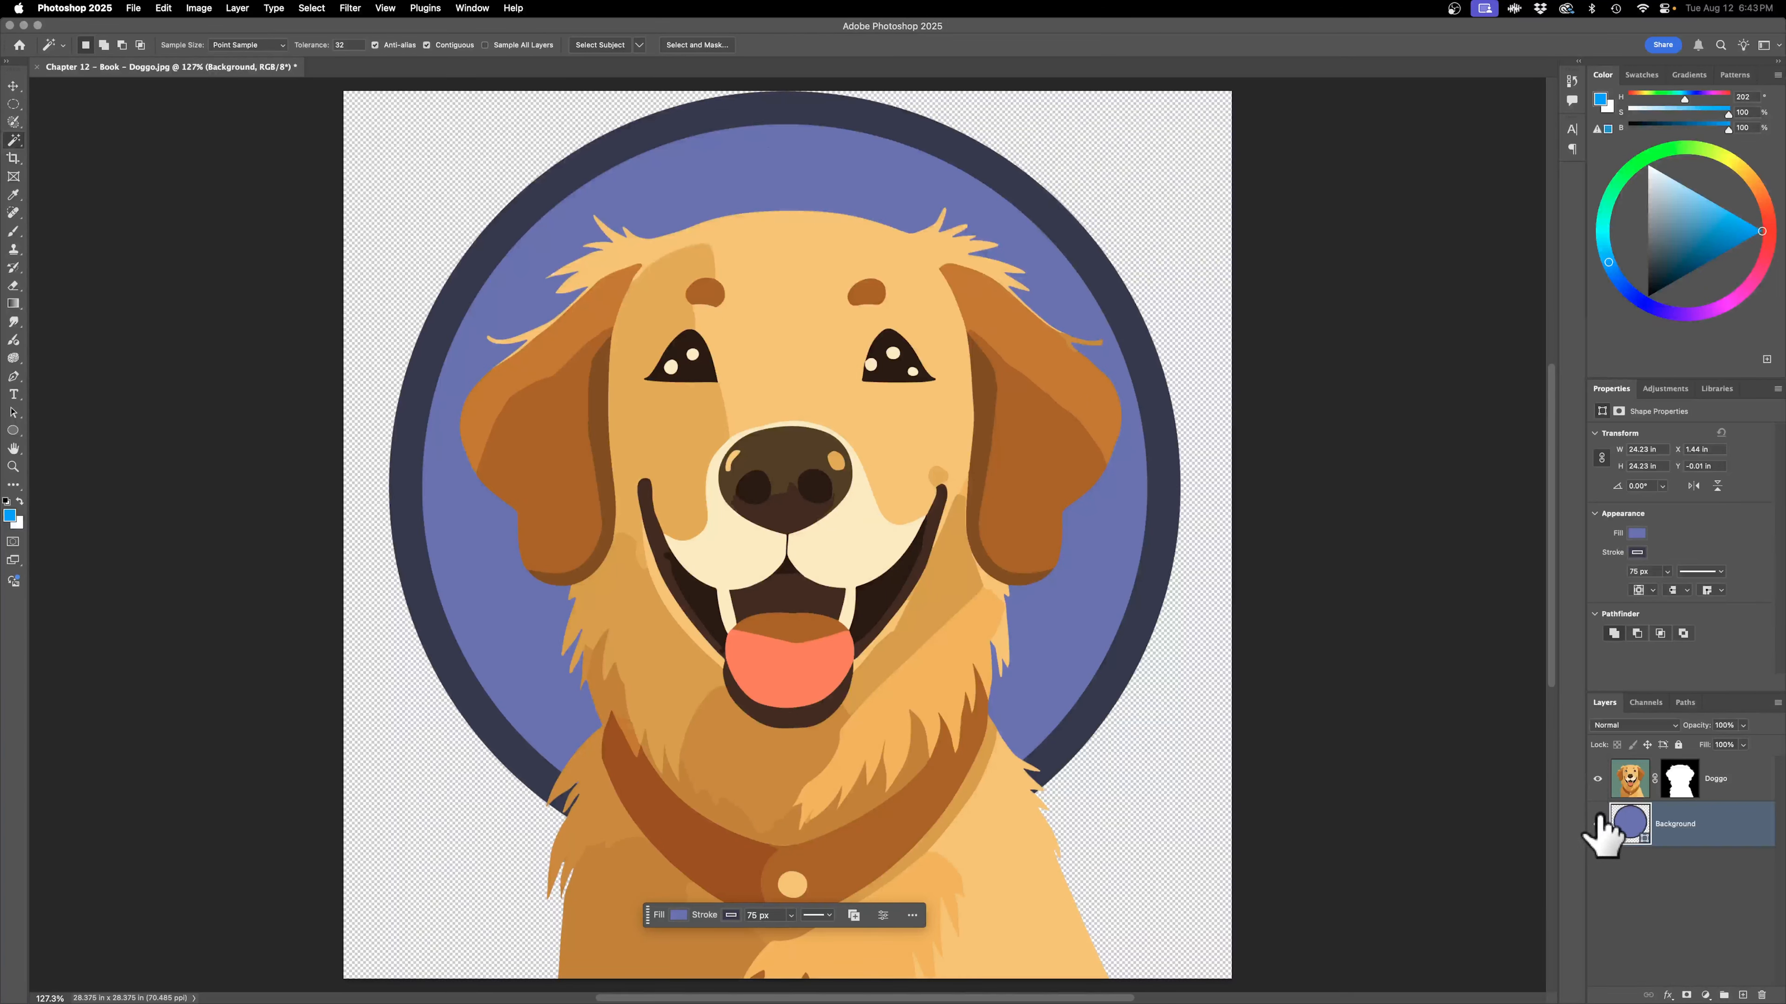
Hide the Doggo layer and select the circle's purple fill on the Background layer with the Quick Selection tool.
drag(20, 143, 93, 154)
mouse_move(676, 161)
mouse_down()
mouse_move(556, 280)
mouse_move(516, 381)
mouse_move(491, 552)
mouse_move(527, 608)
mouse_up()
click(1676, 834)
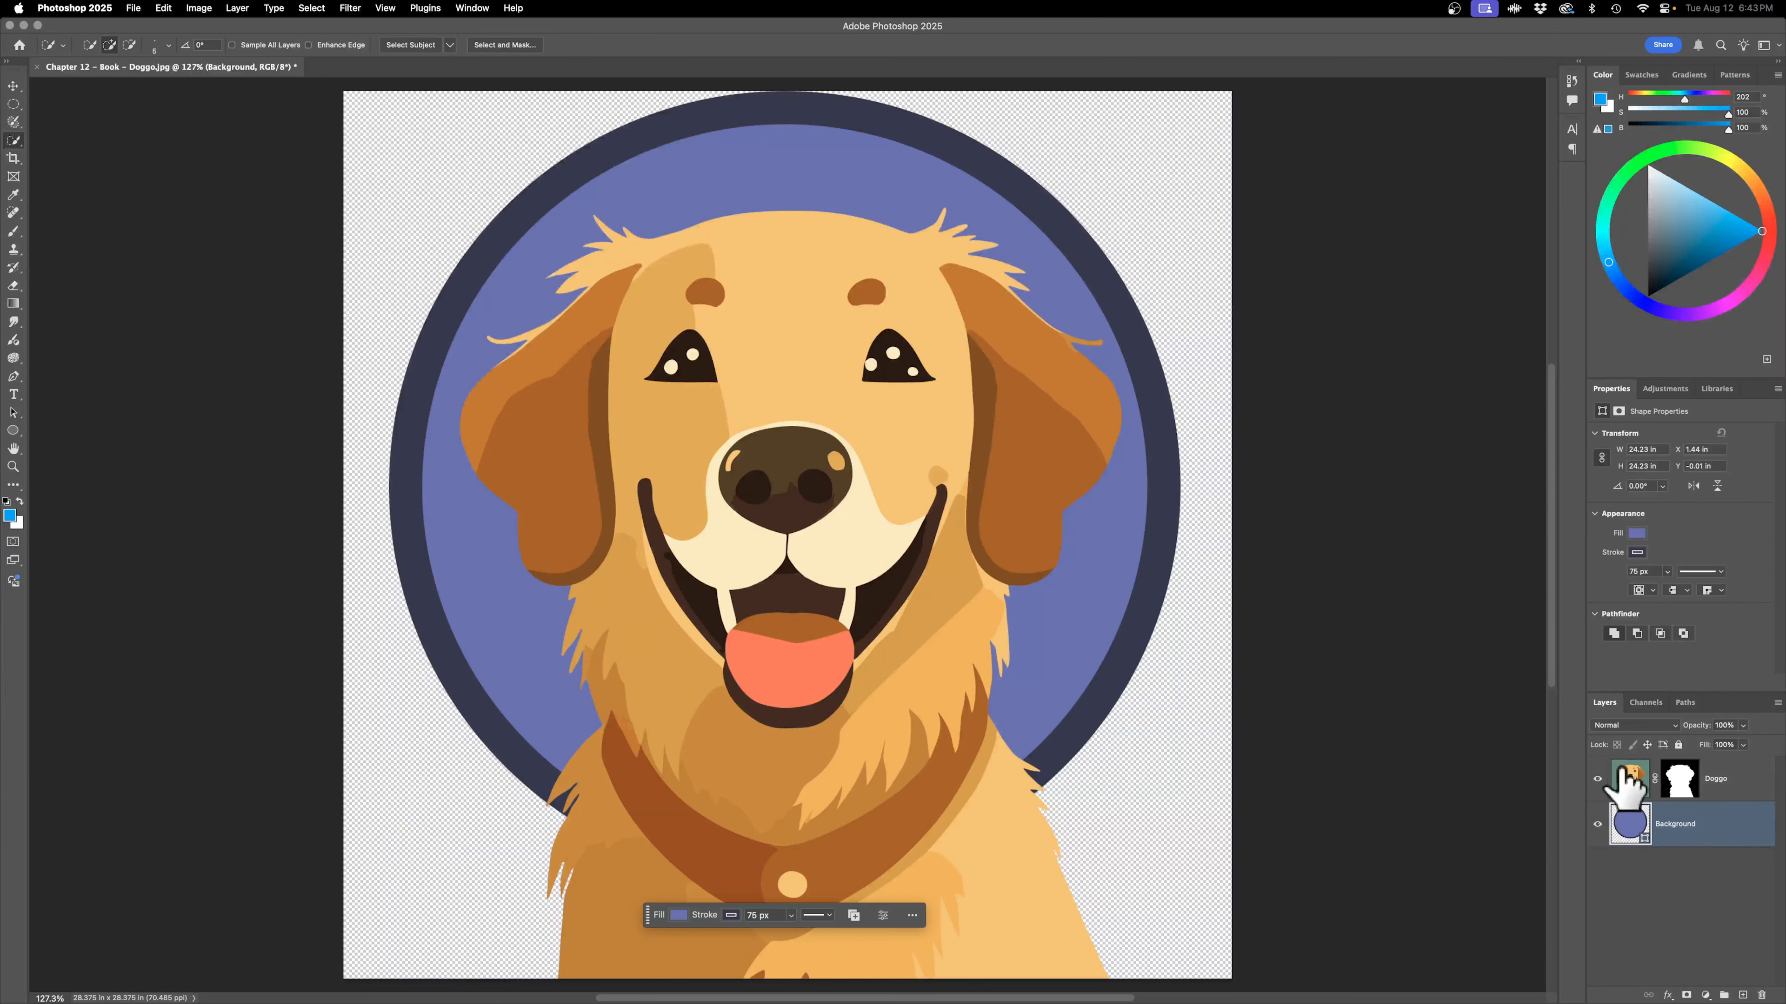
click(1598, 778)
drag(626, 512, 972, 495)
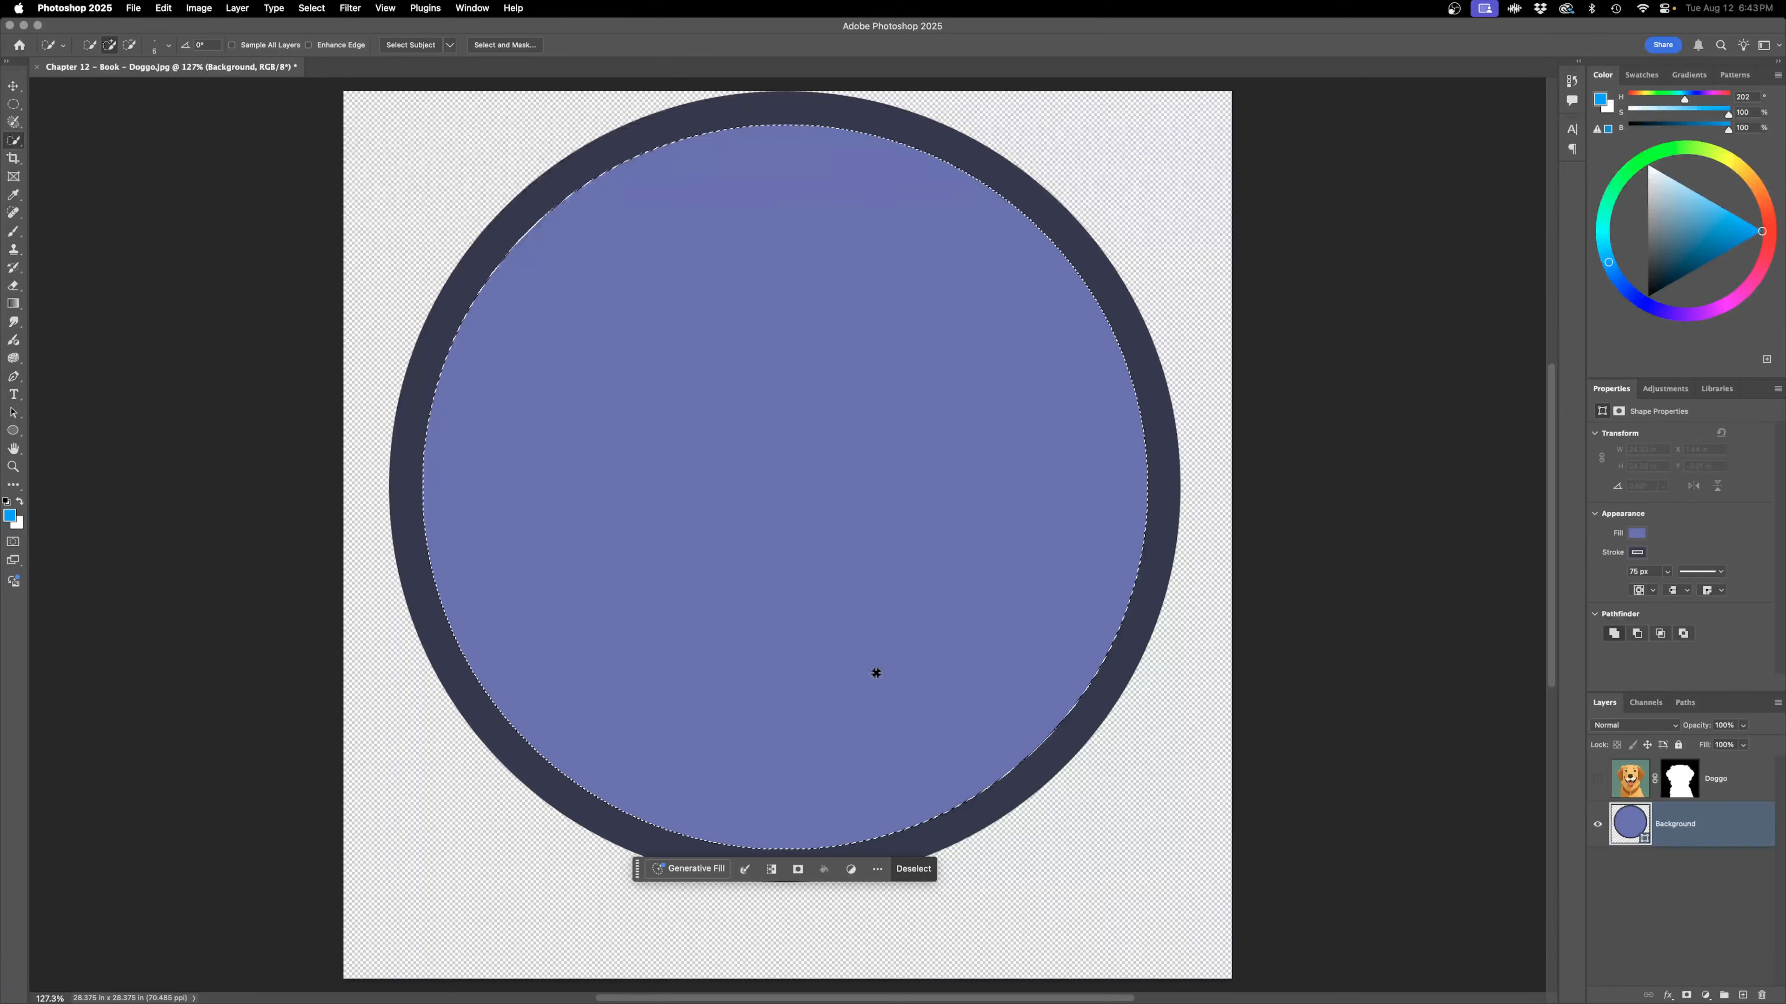
Clear and remake the purple fill selection with the Quick Selection tool, and show the Doggo layer again.
key(super+d)
drag(14, 138, 129, 164)
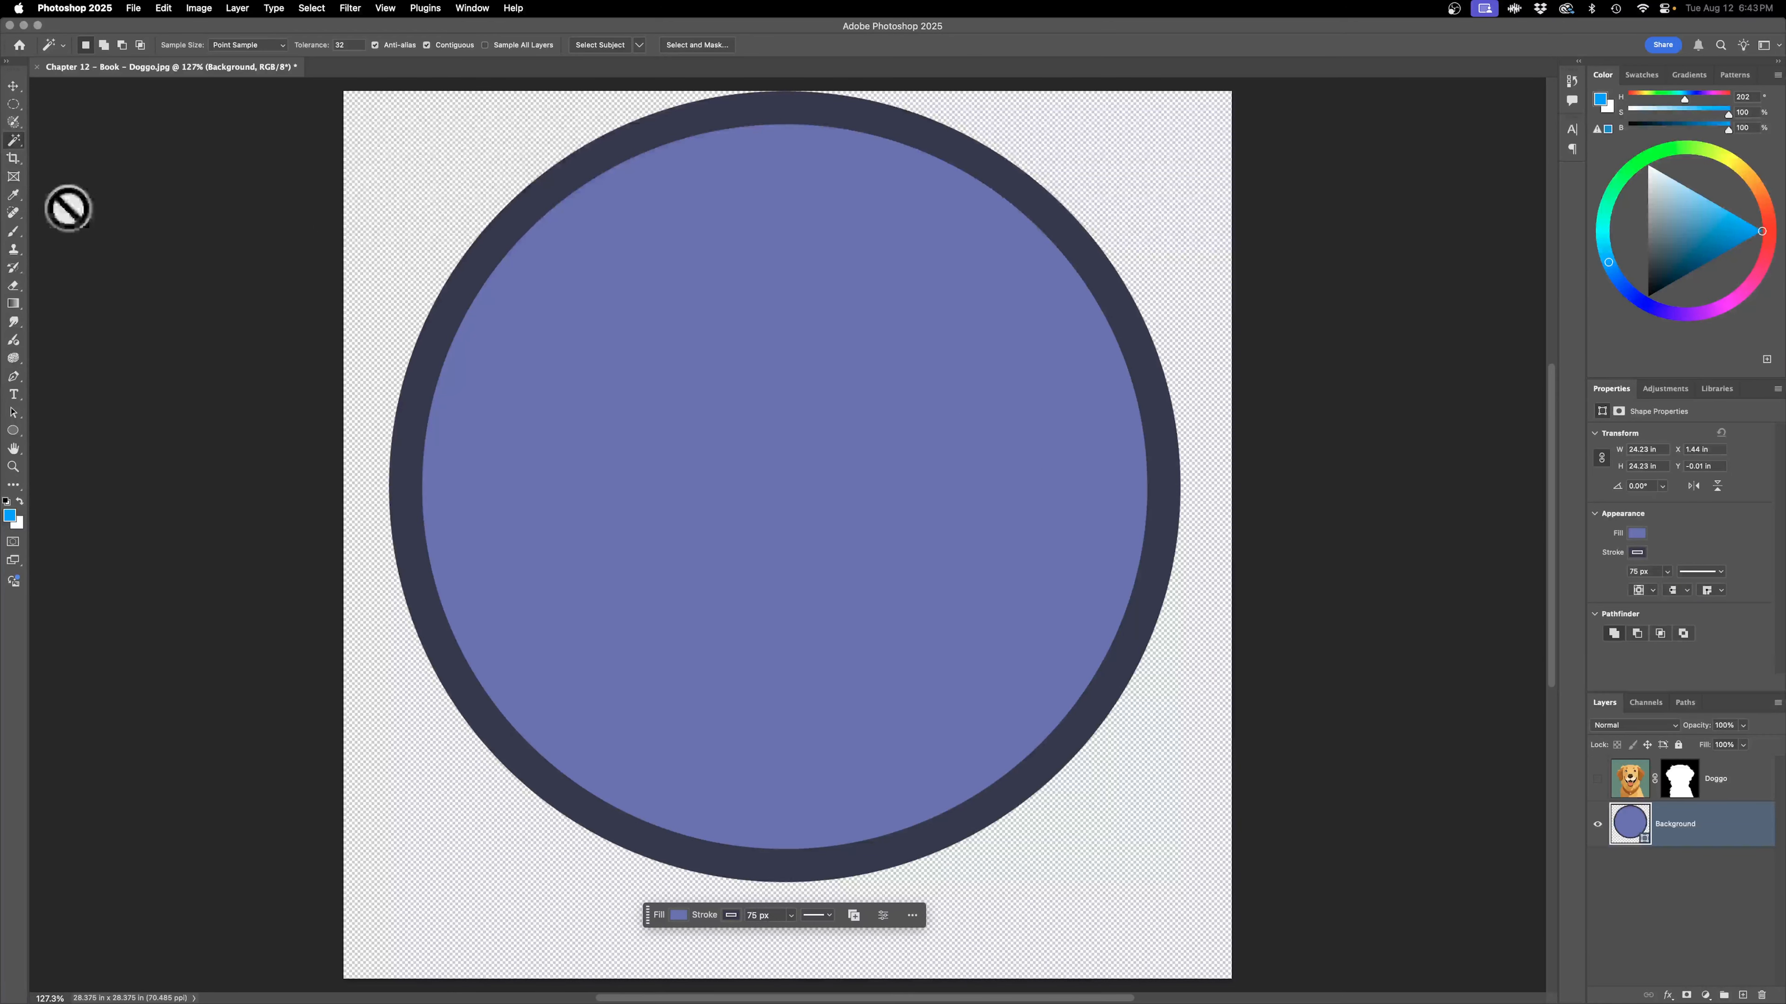
mouse_move(14, 140)
mouse_down()
mouse_move(108, 127)
mouse_move(105, 153)
mouse_up()
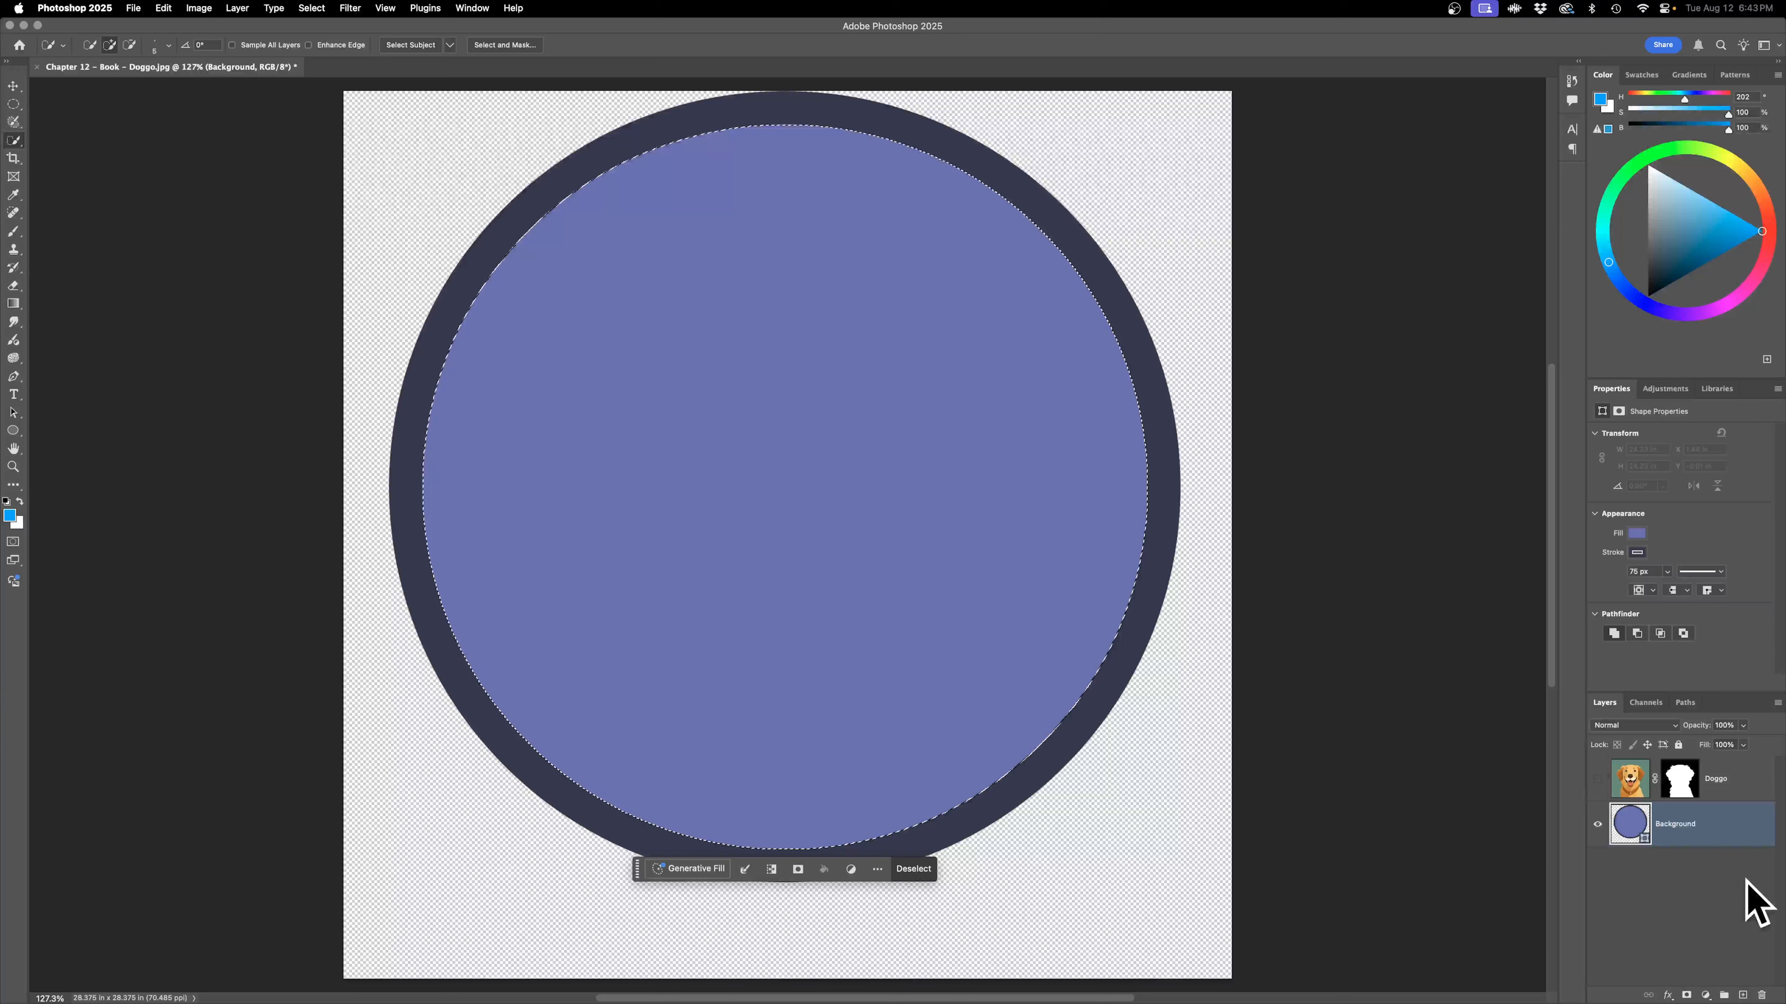
click(1598, 778)
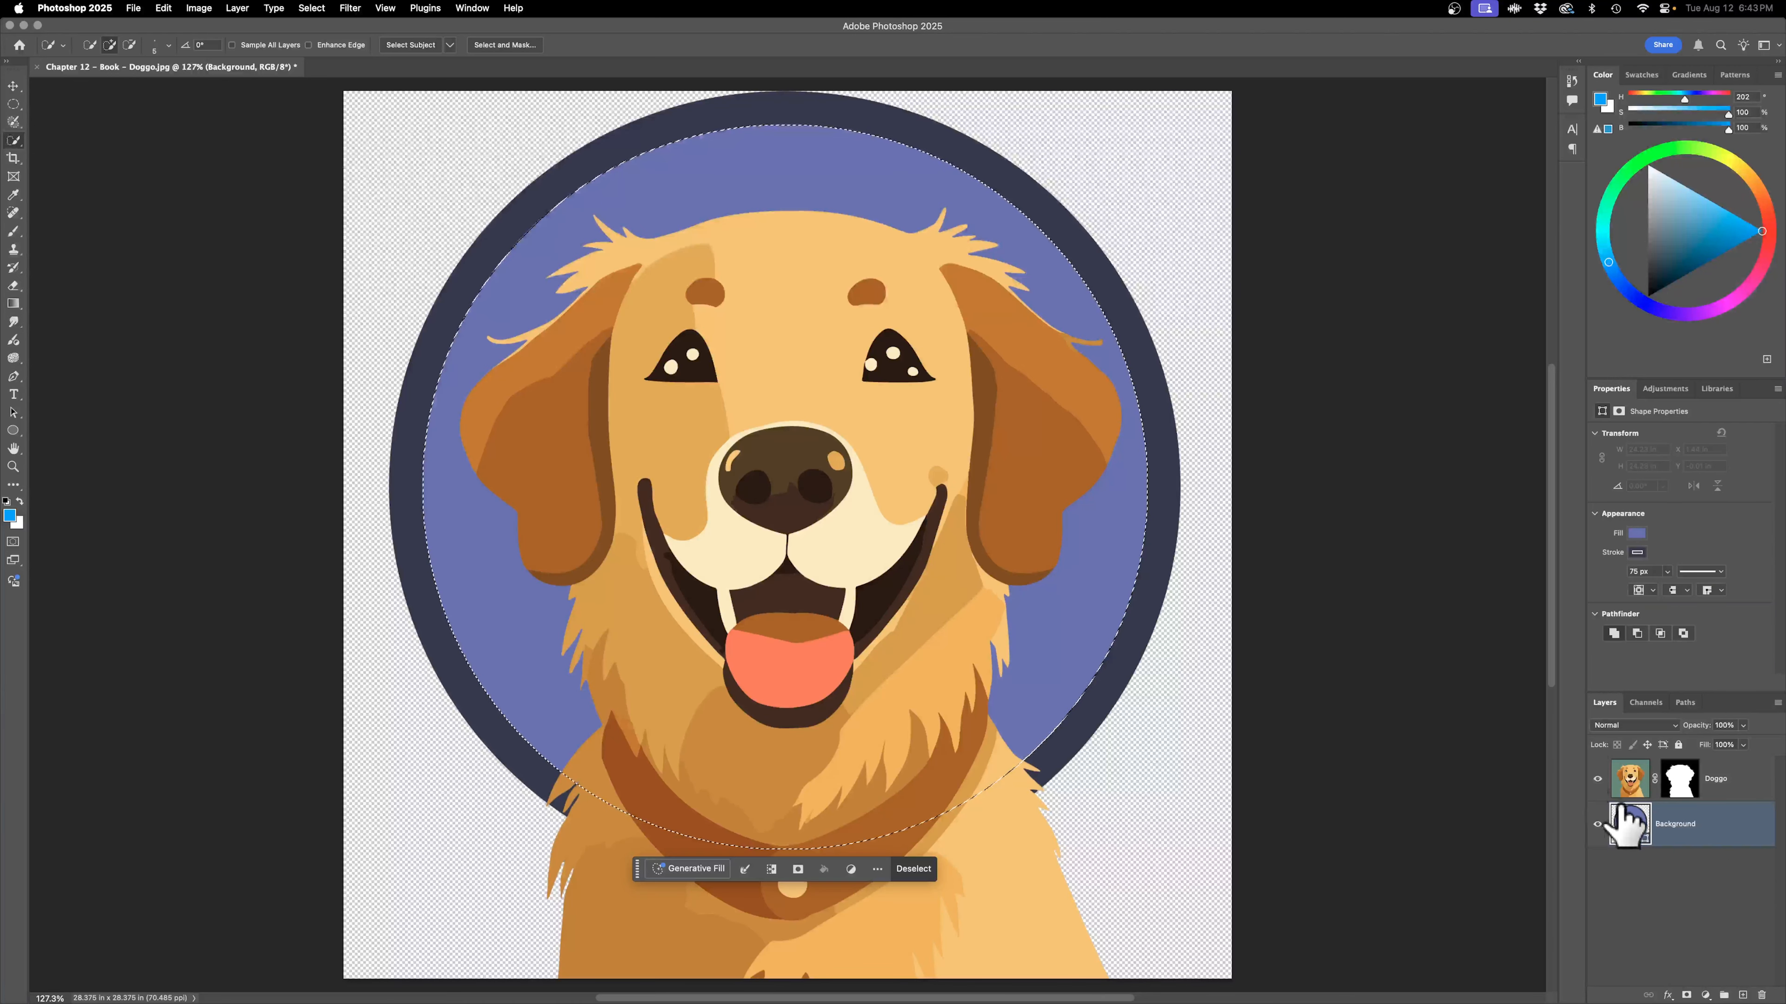
Invert the selection and fill the Doggo layer mask with black to hide the dog outside the inner circle, and deselect.
click(1679, 781)
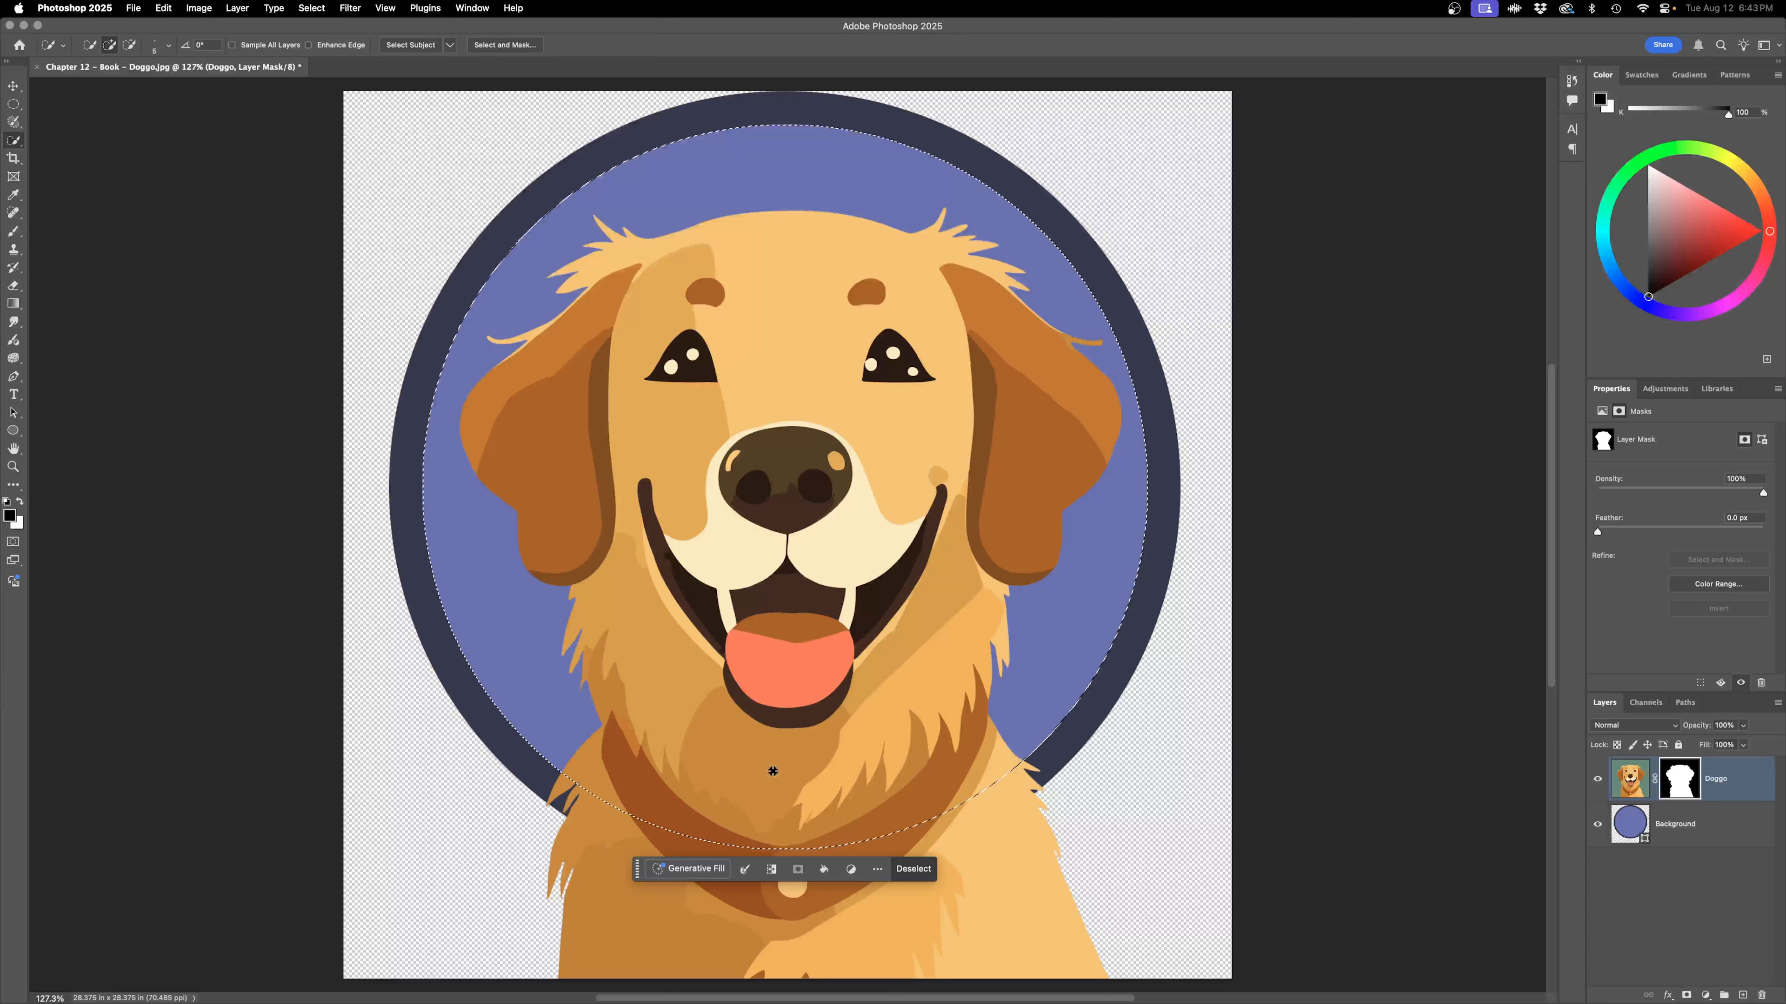
click(777, 865)
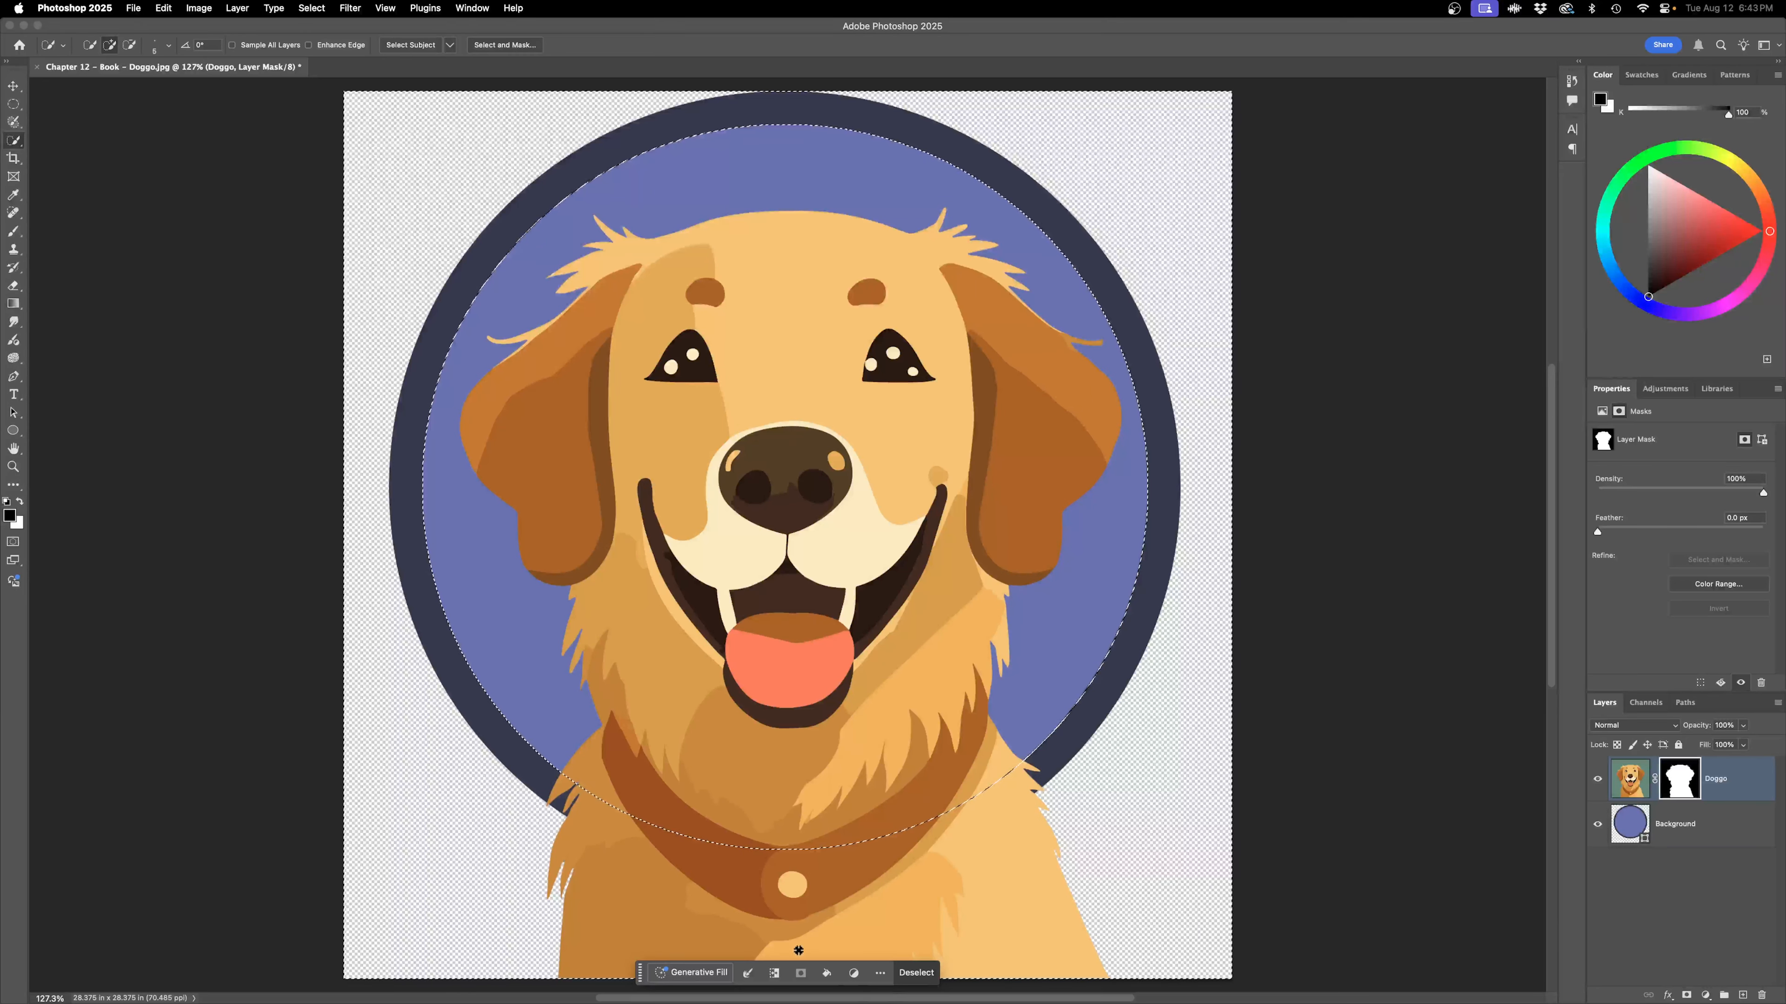
click(827, 973)
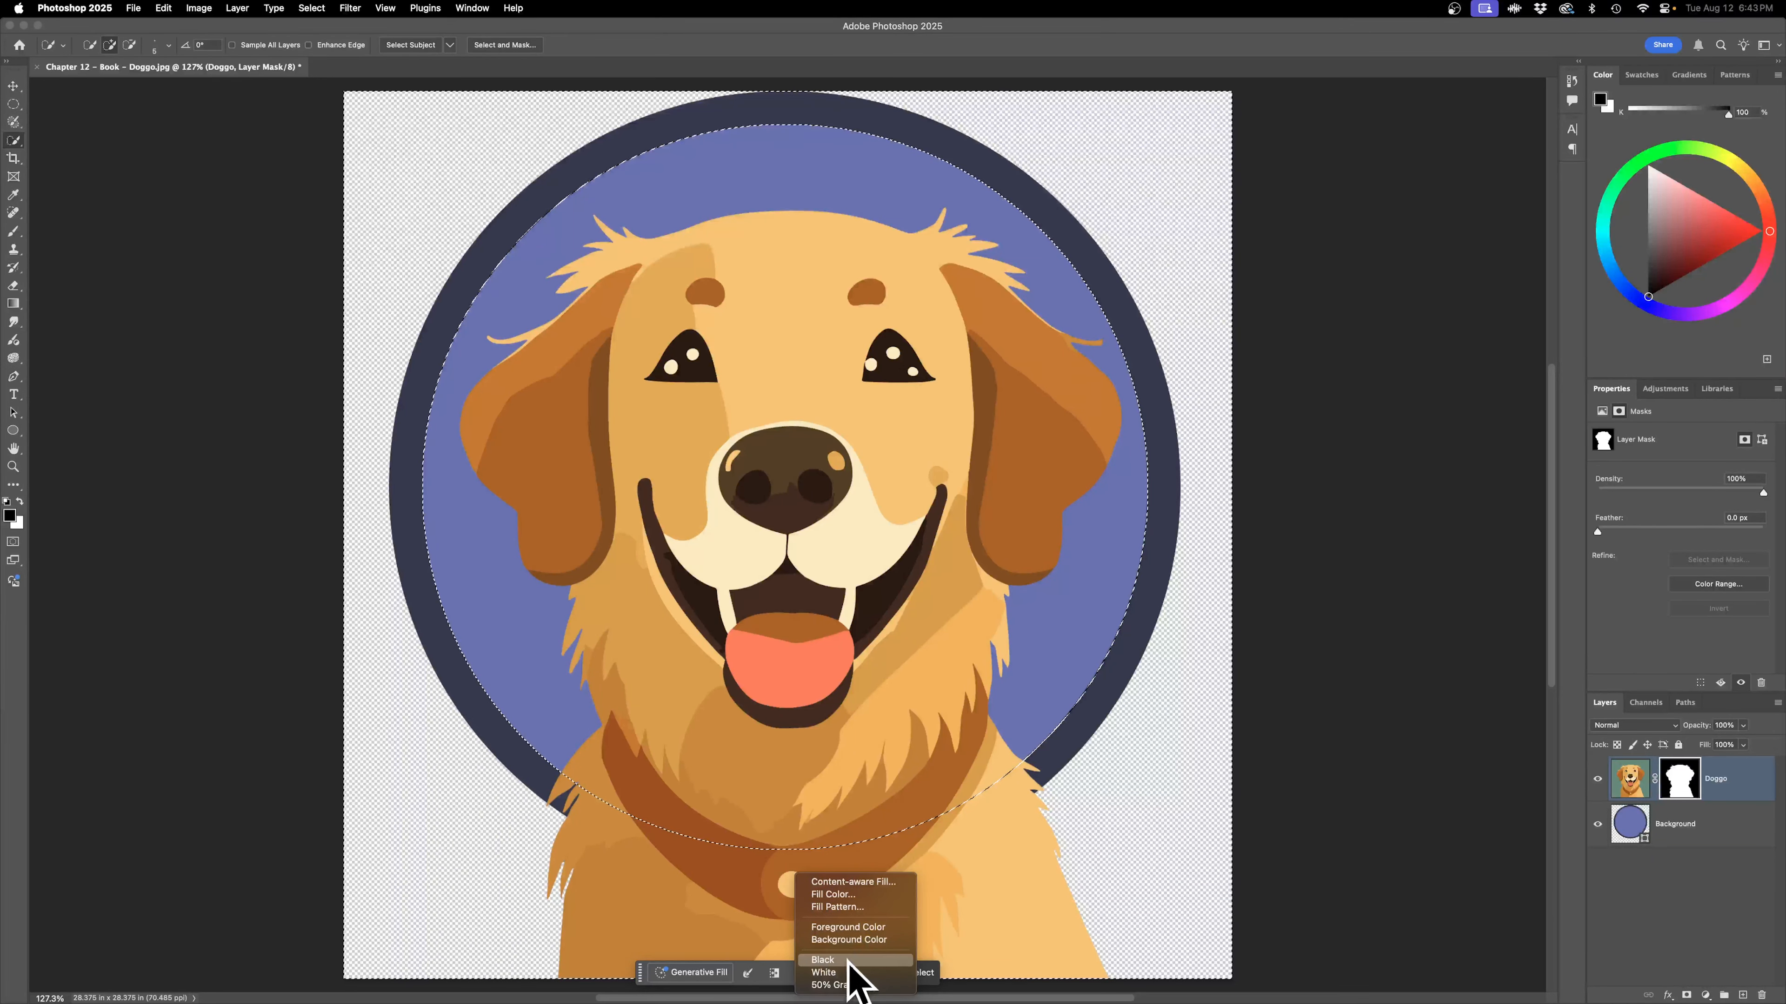
click(848, 960)
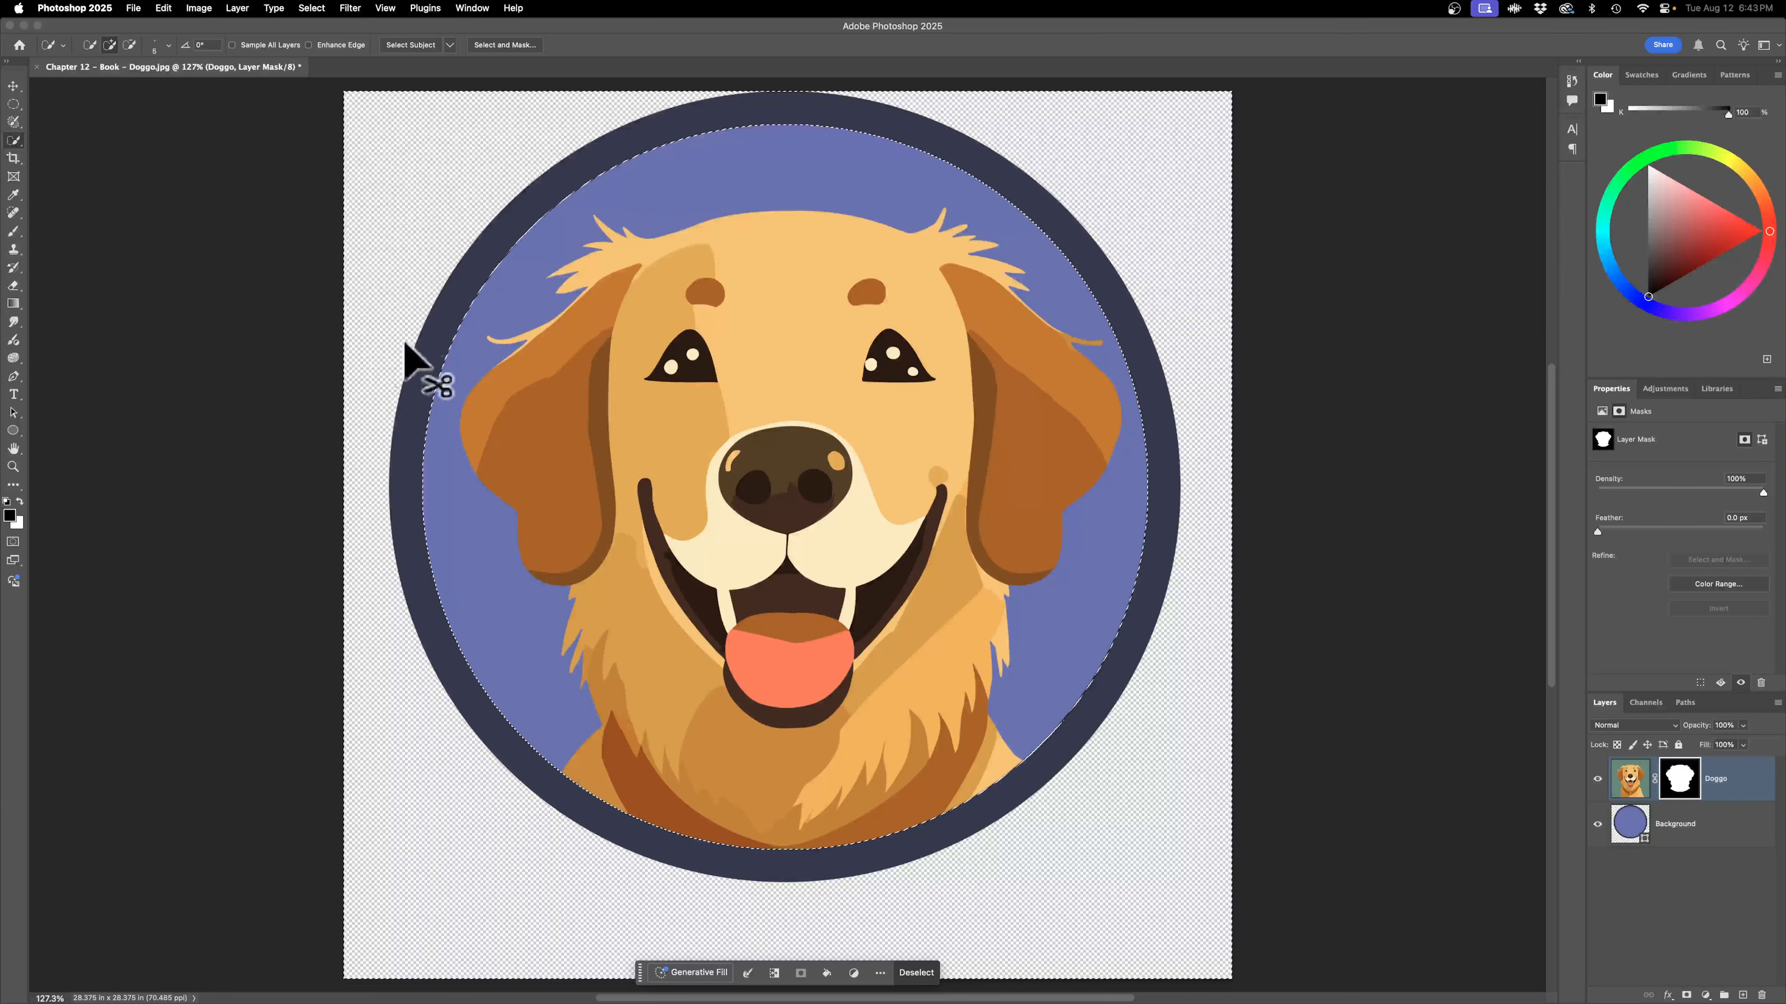
key(super+d)
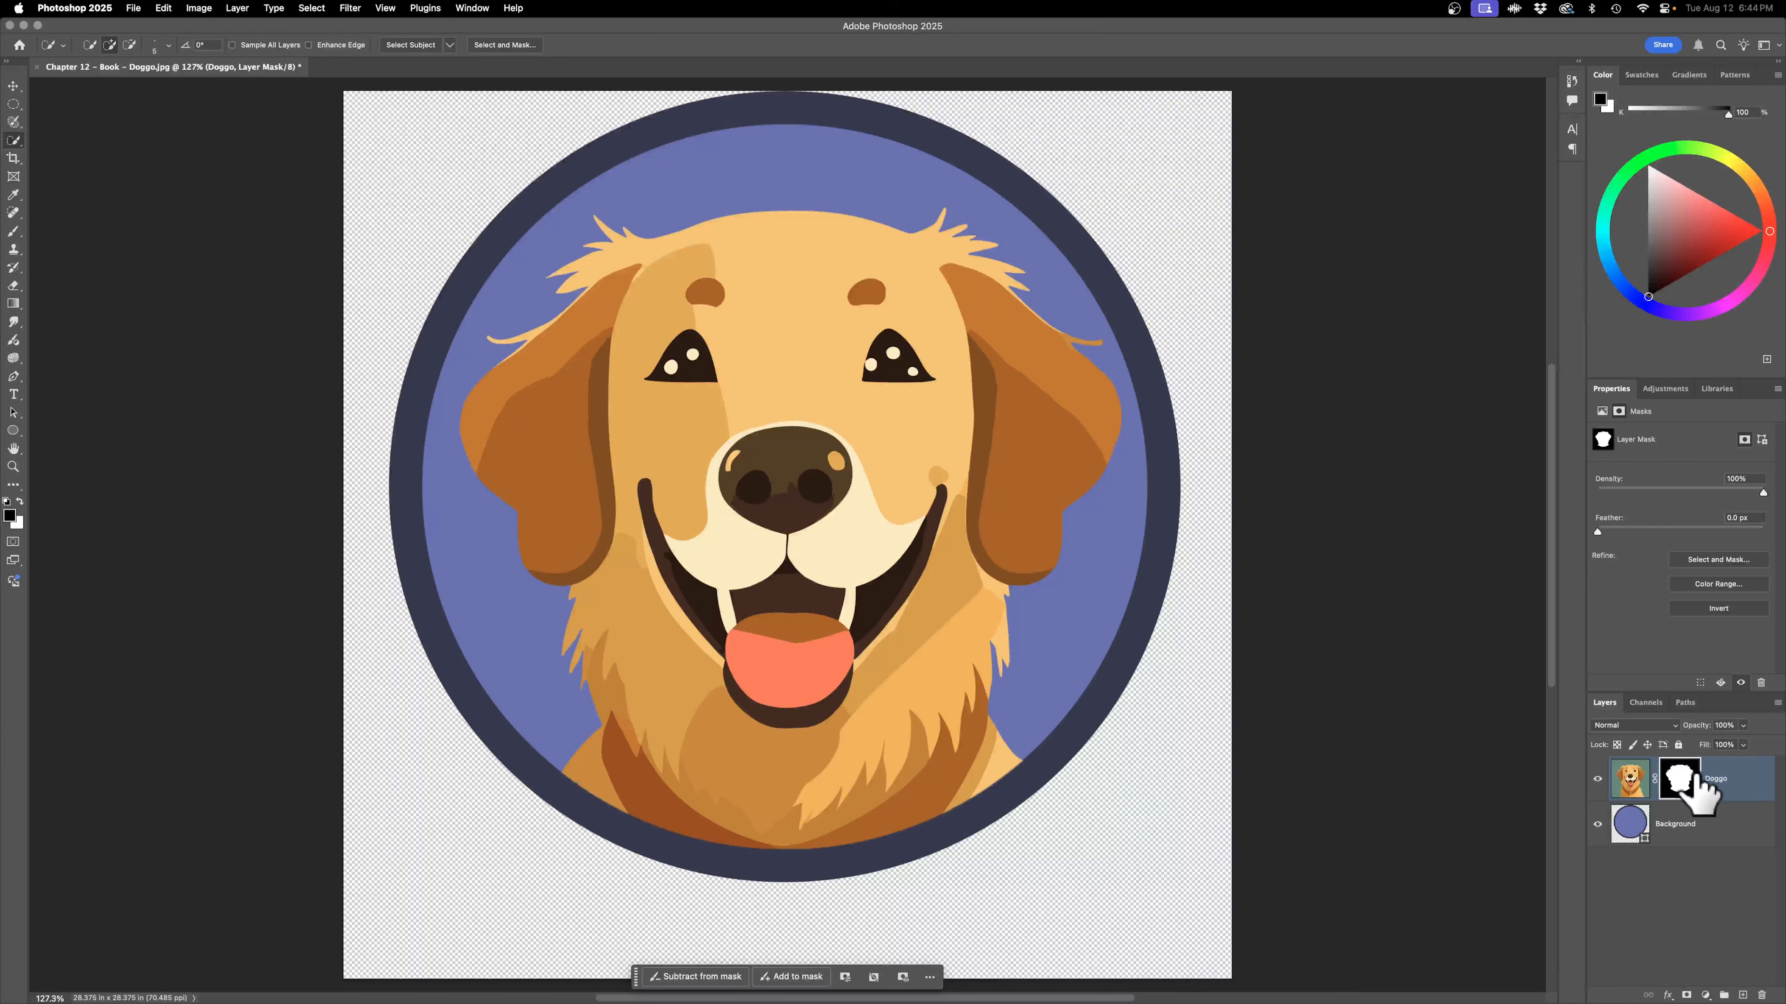
Disable the Doggo layer mask and select the dog's whole brown collar with the Quick Selection tool.
right_click(1687, 794)
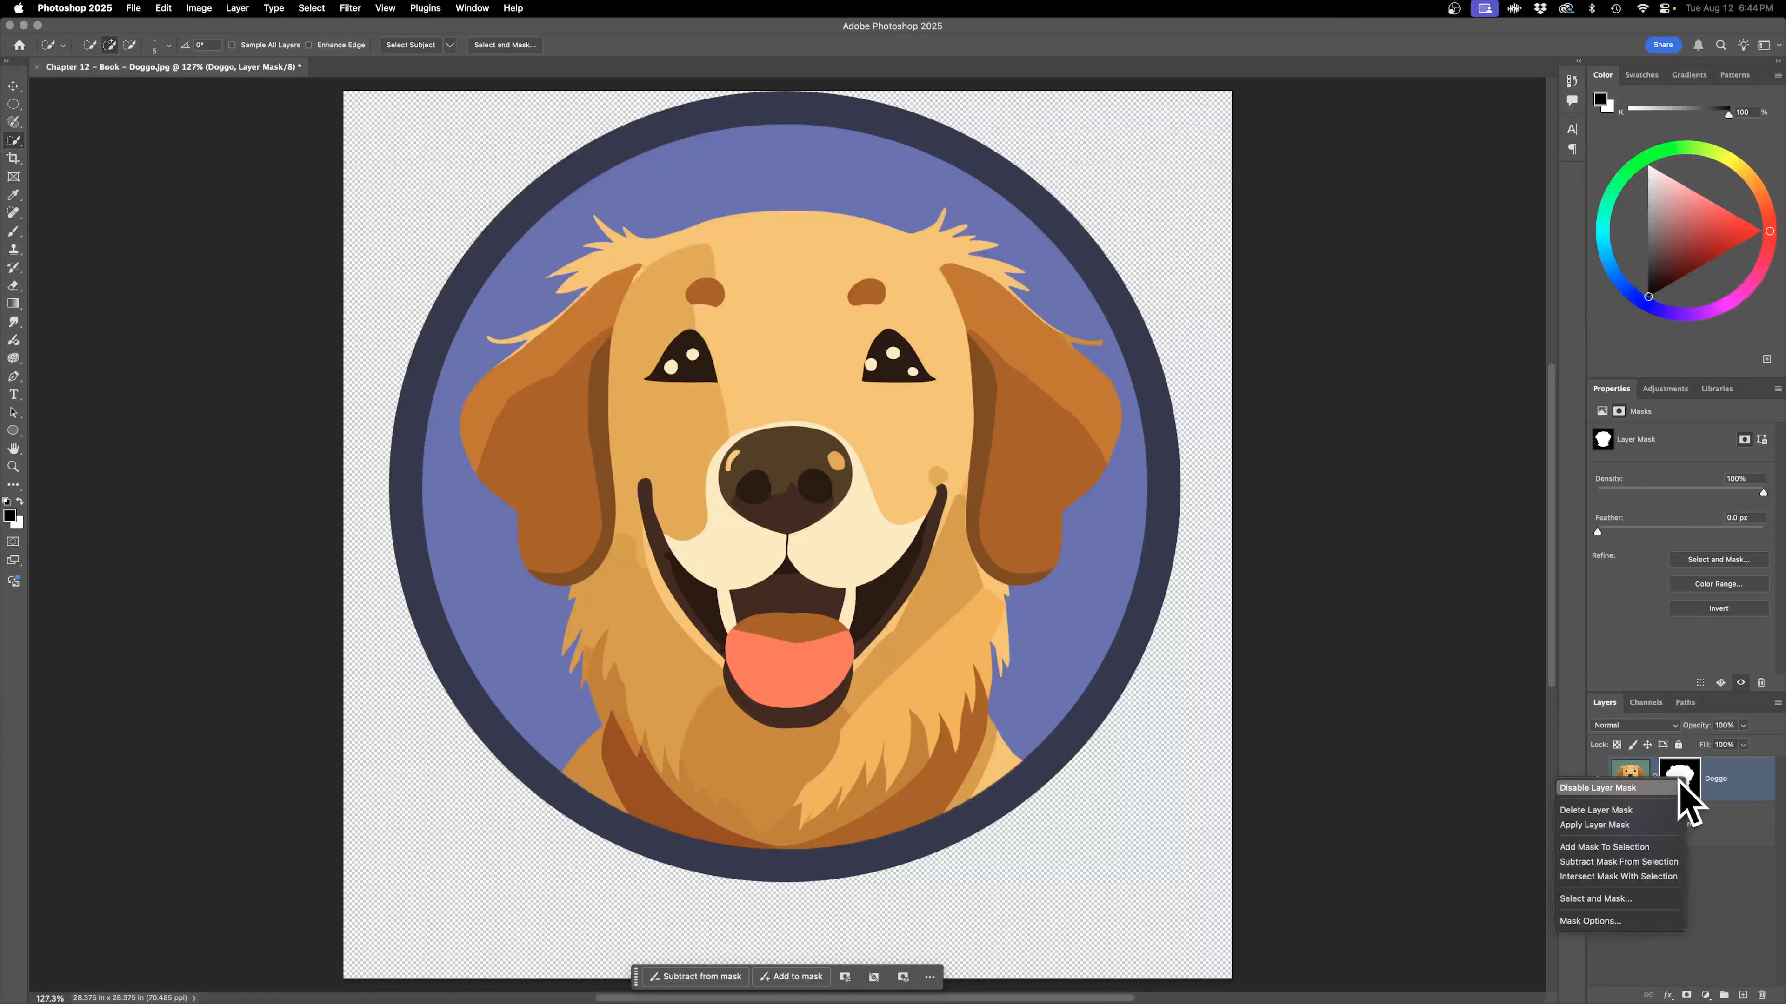
click(1670, 797)
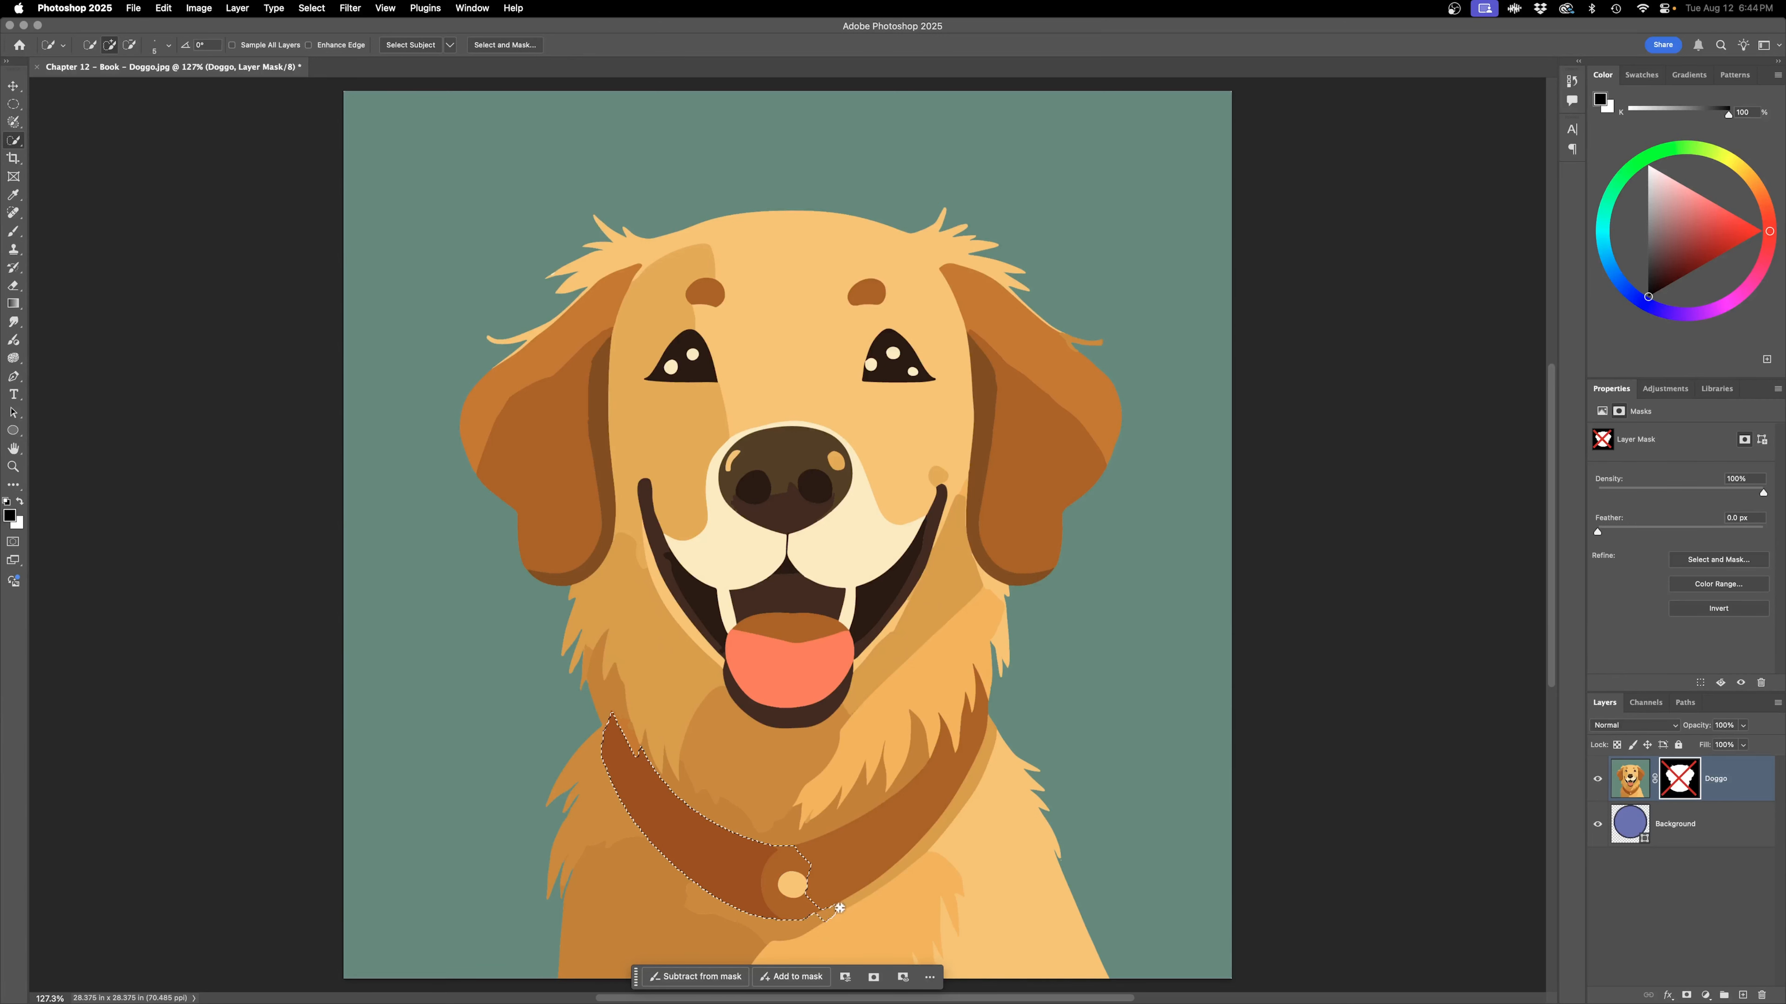
drag(836, 911, 839, 888)
key(super+z)
drag(739, 865, 765, 883)
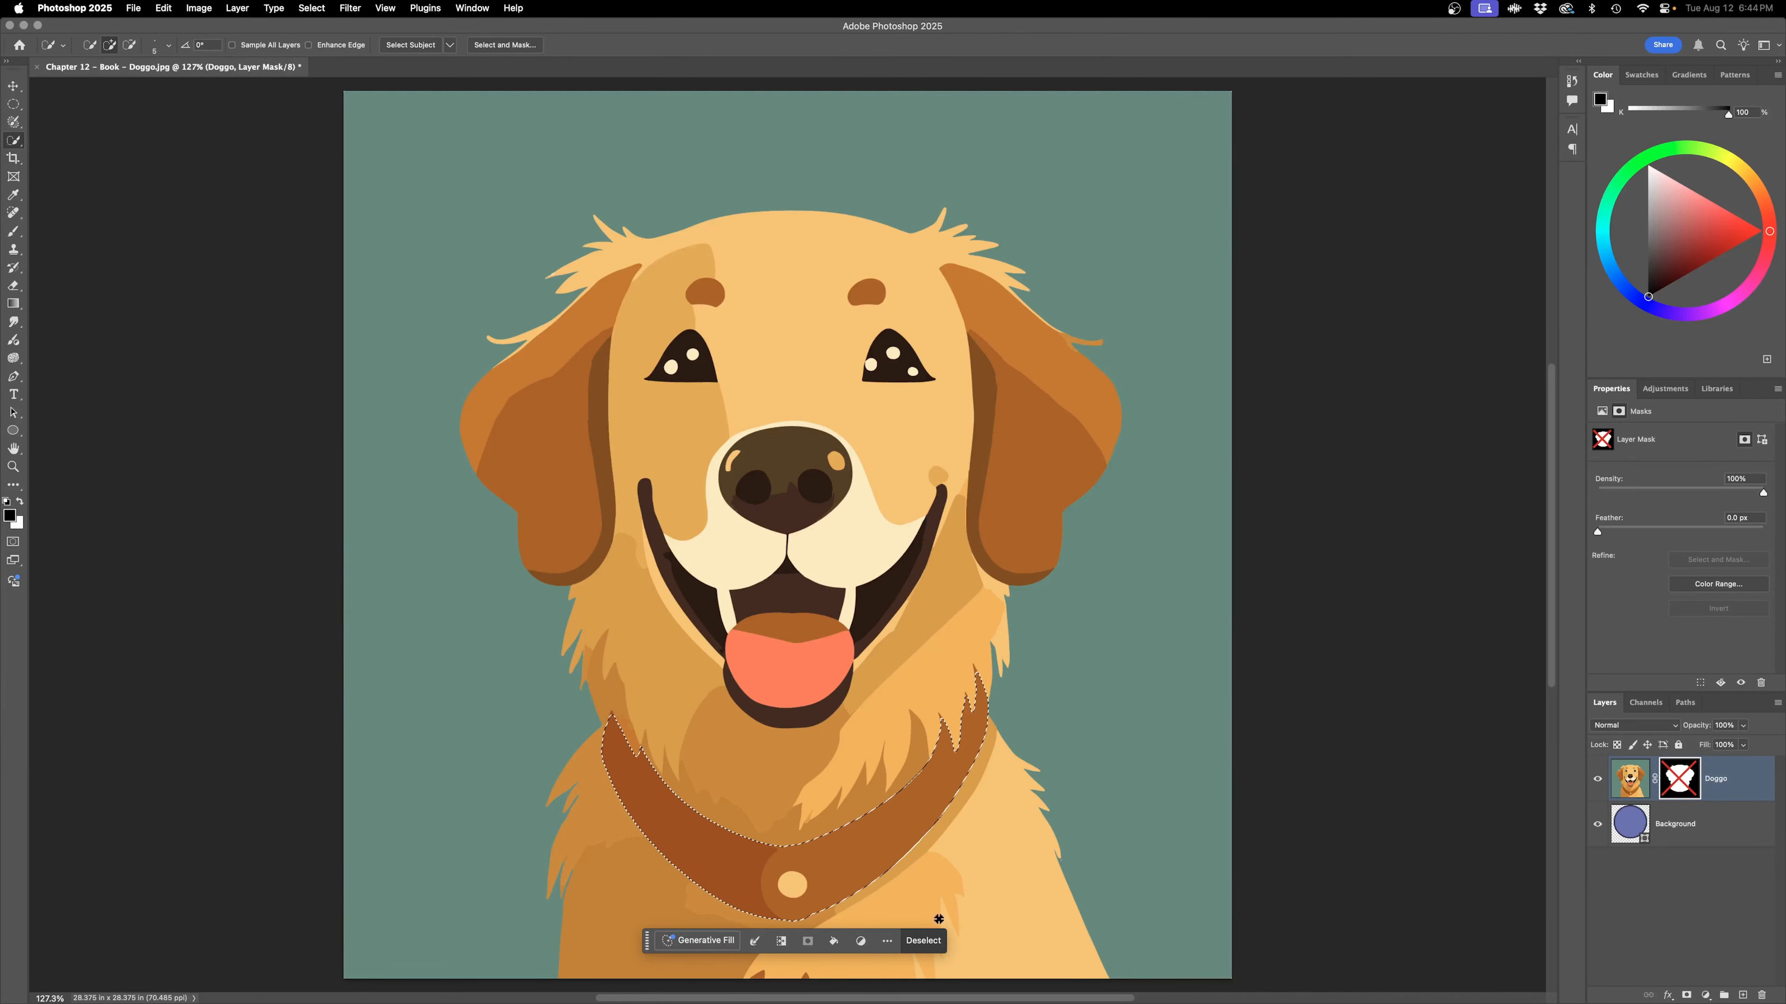
Enable the Doggo layer mask again, fill the selected collar area with white on the mask to reveal it, and deselect.
drag(624, 732, 702, 786)
drag(716, 707, 507, 563)
drag(1315, 513, 1215, 562)
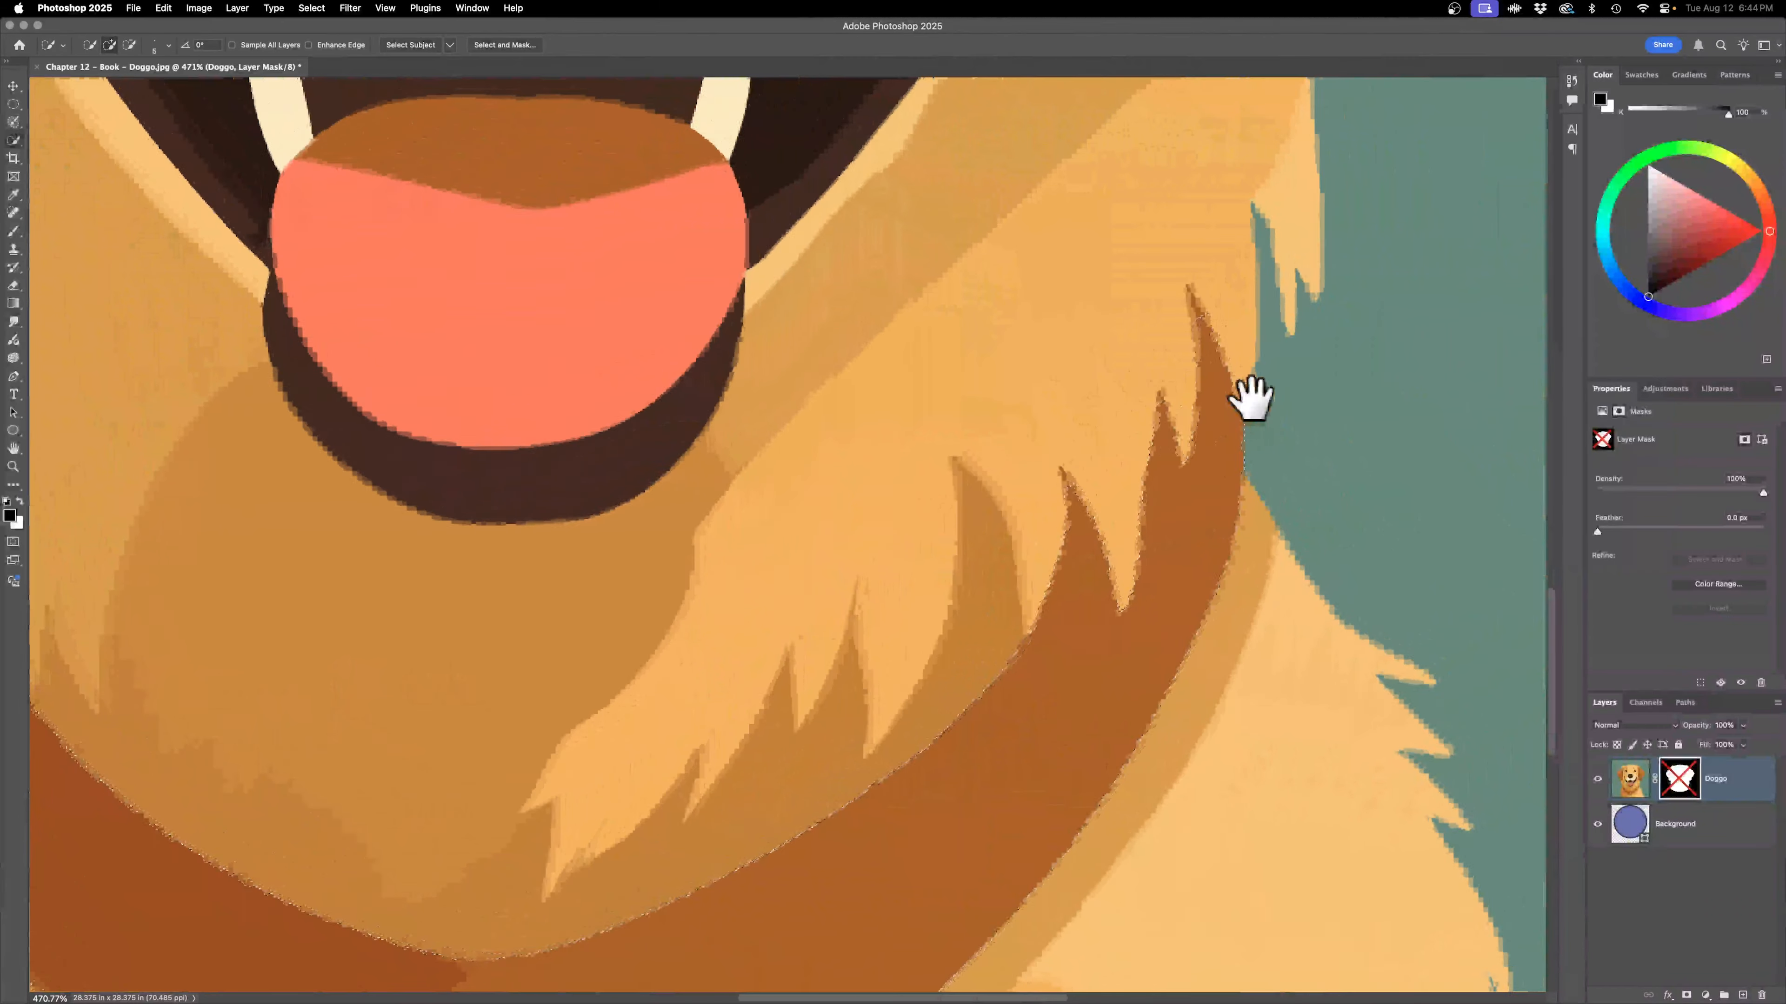
key(super+0)
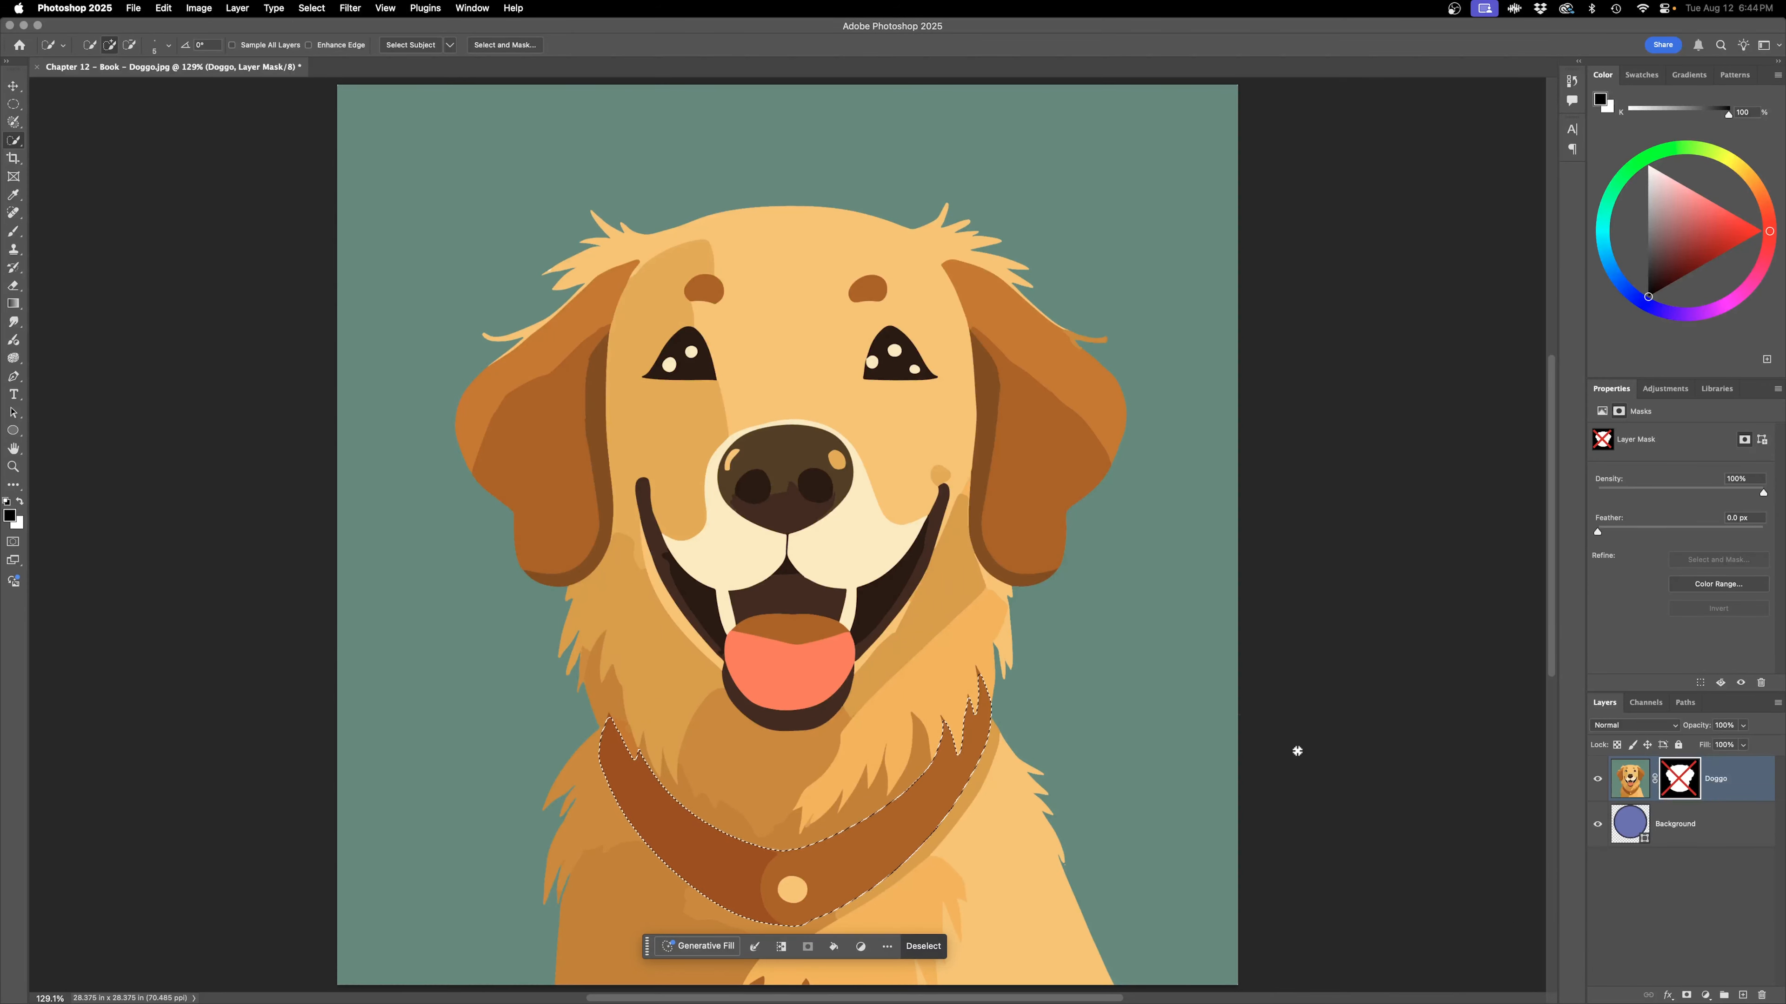
right_click(1689, 778)
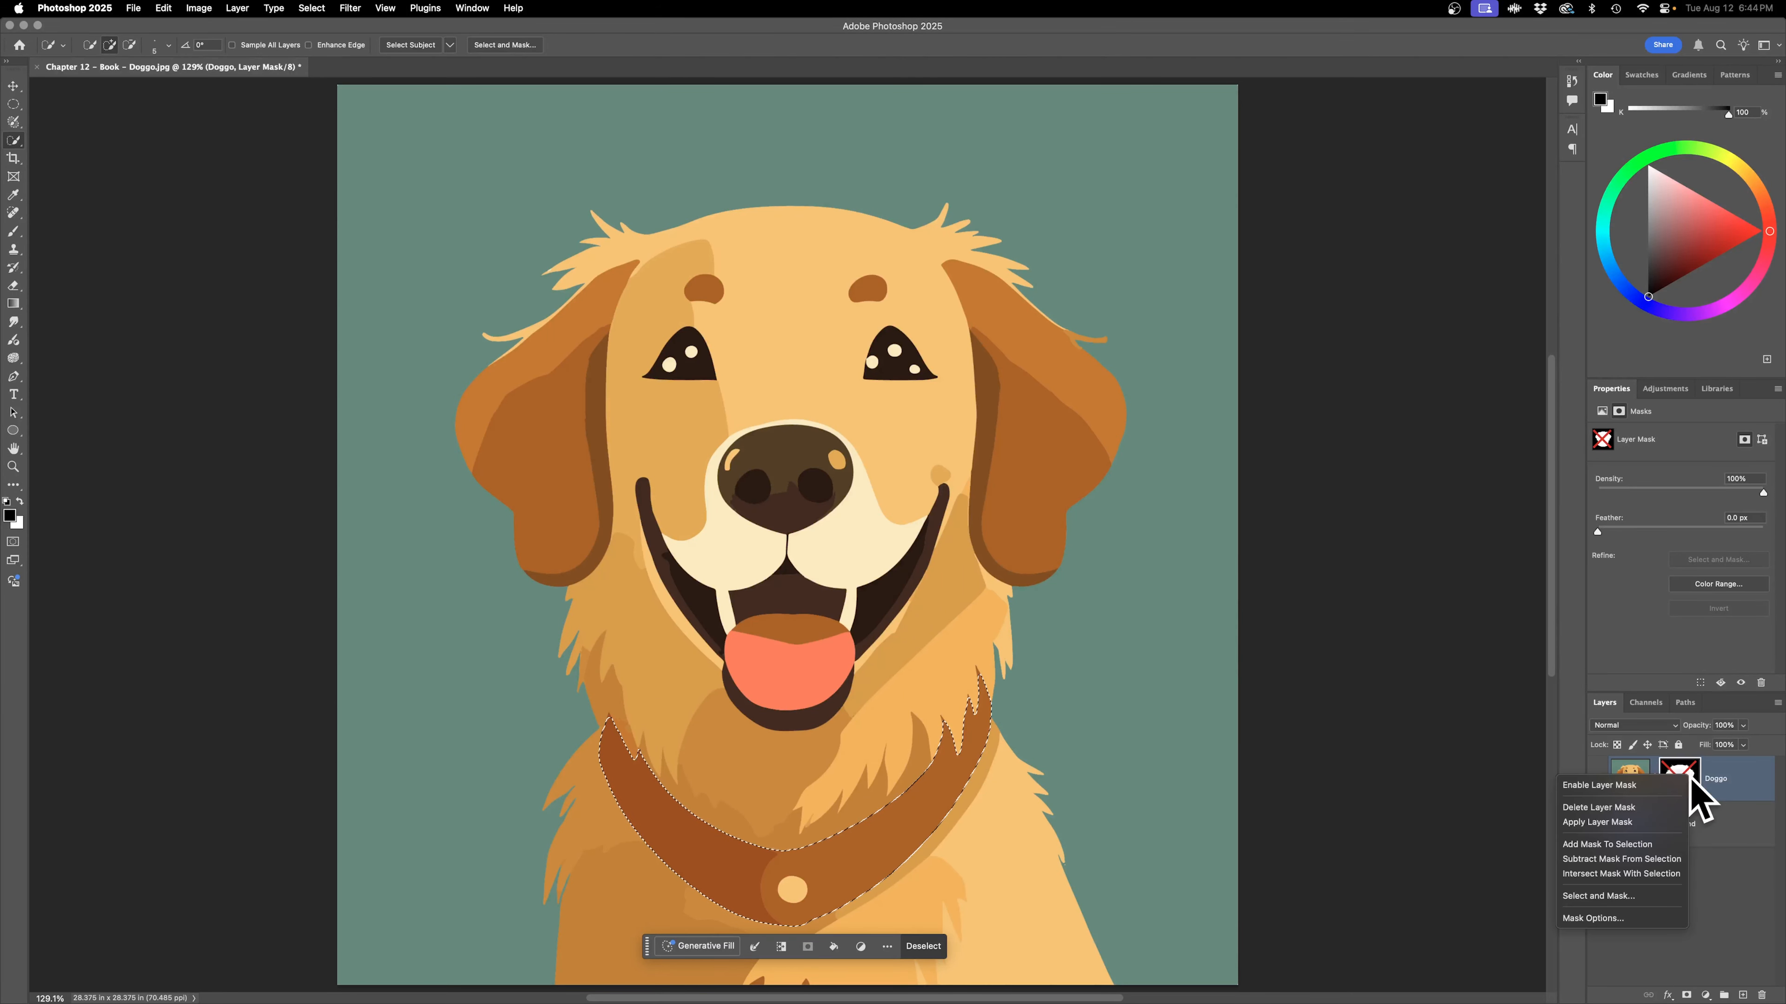
click(1680, 785)
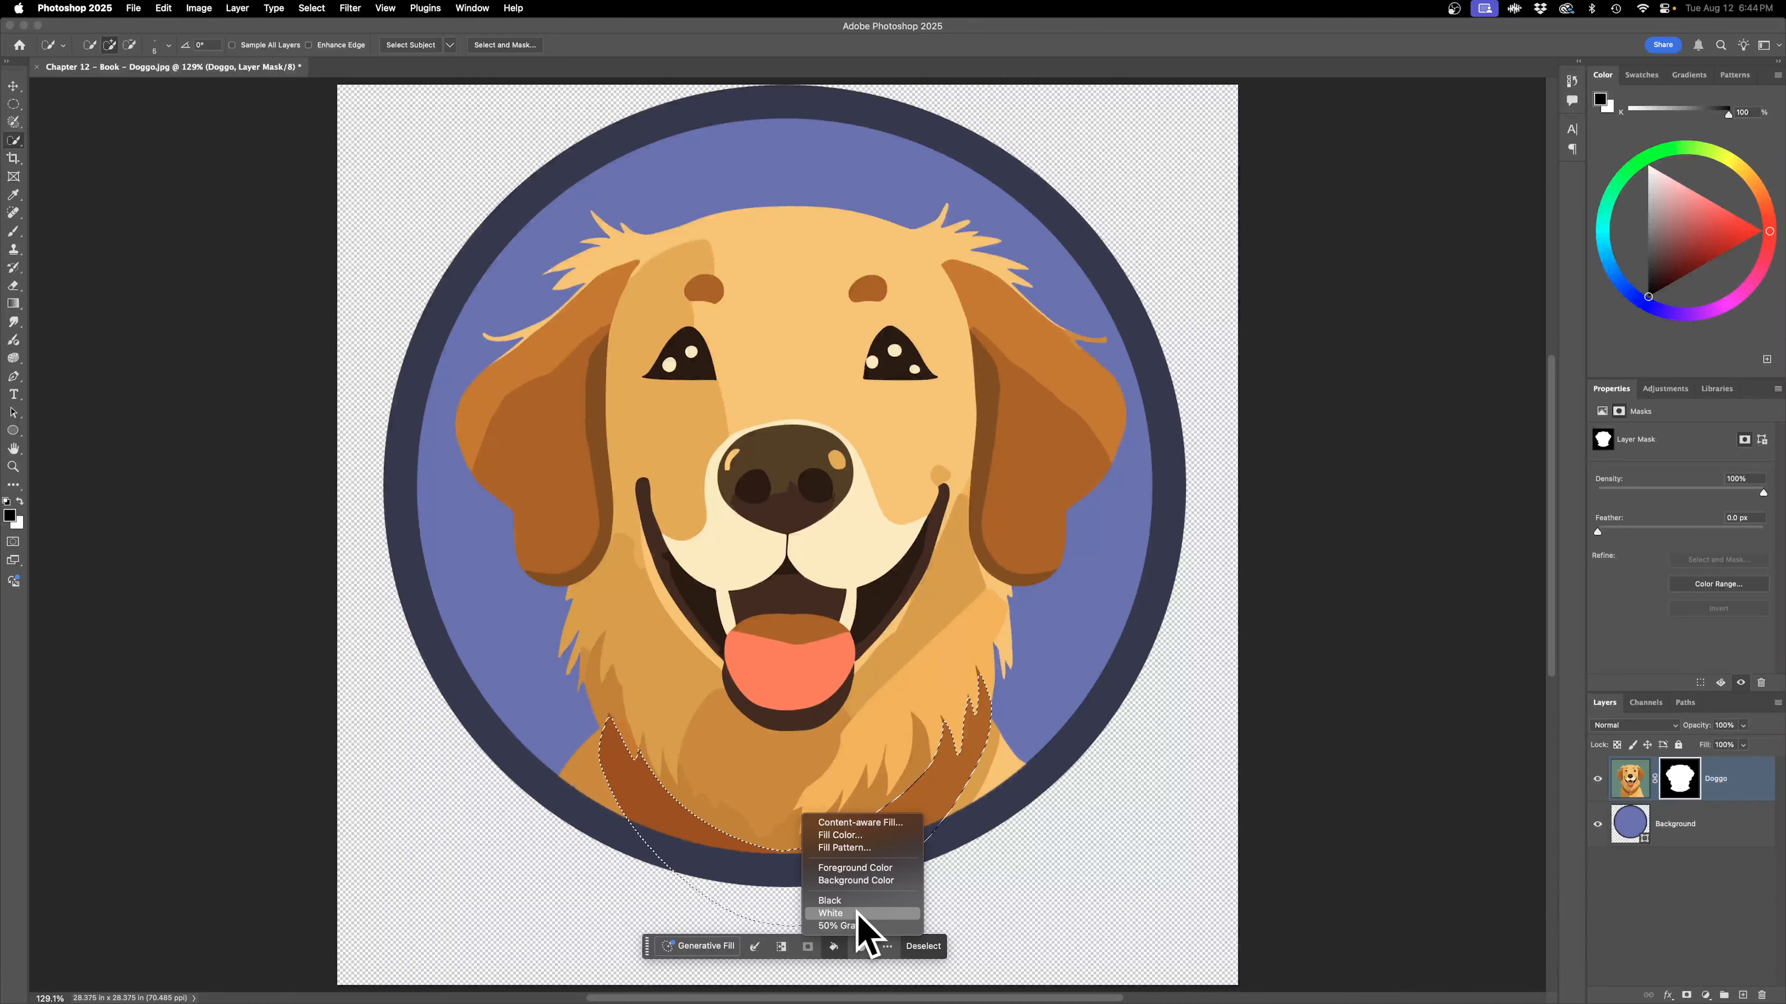
click(869, 913)
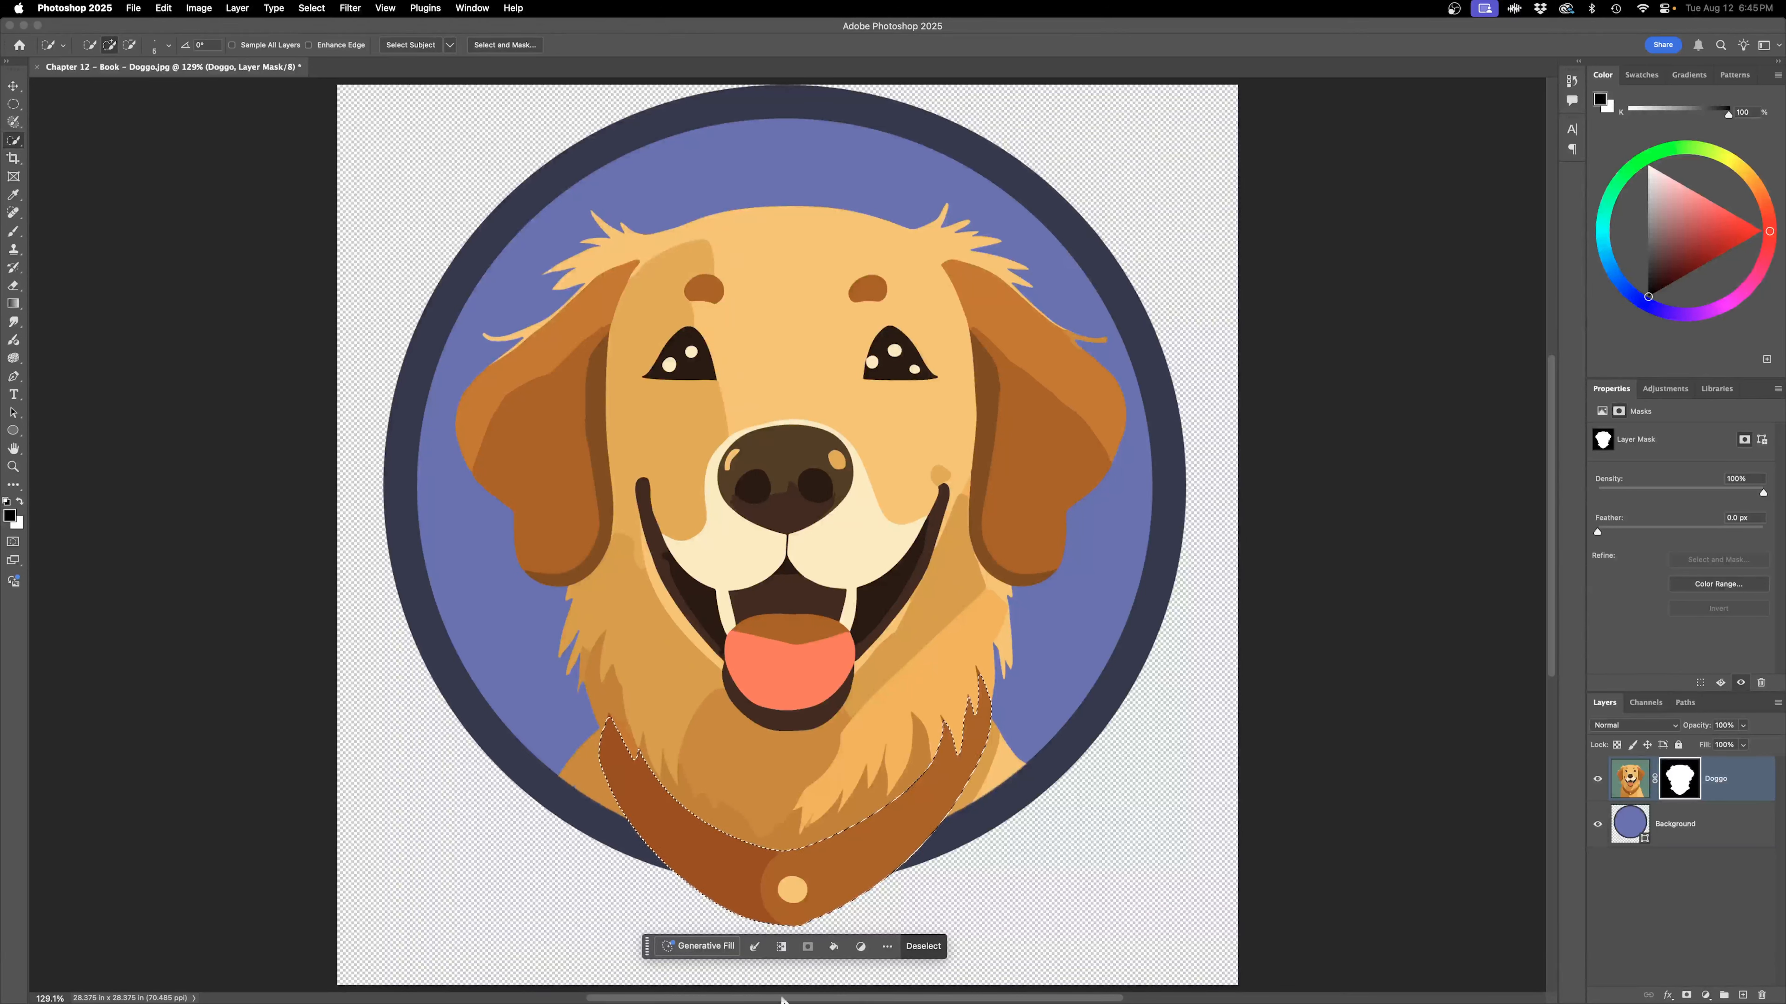
click(924, 945)
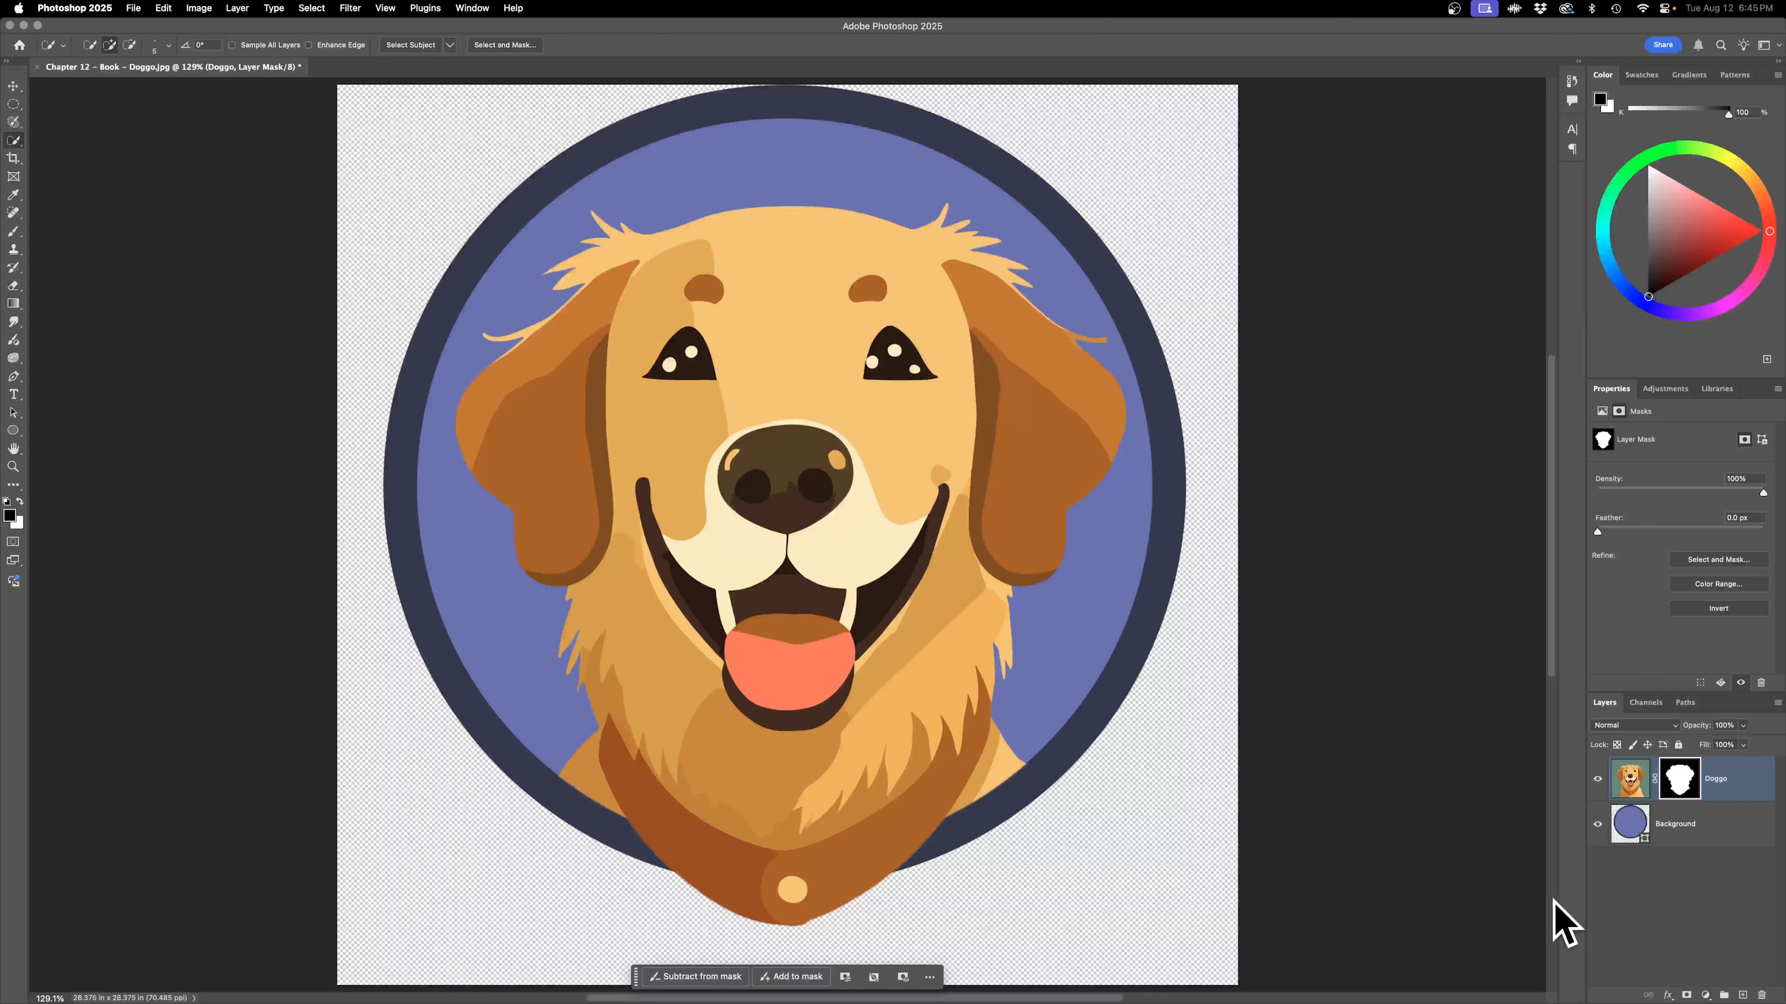
Select the Doggo and Background layers together and move them down about 1.9 in until the collar reaches the canvas's lower edge.
shift+click(1630, 830)
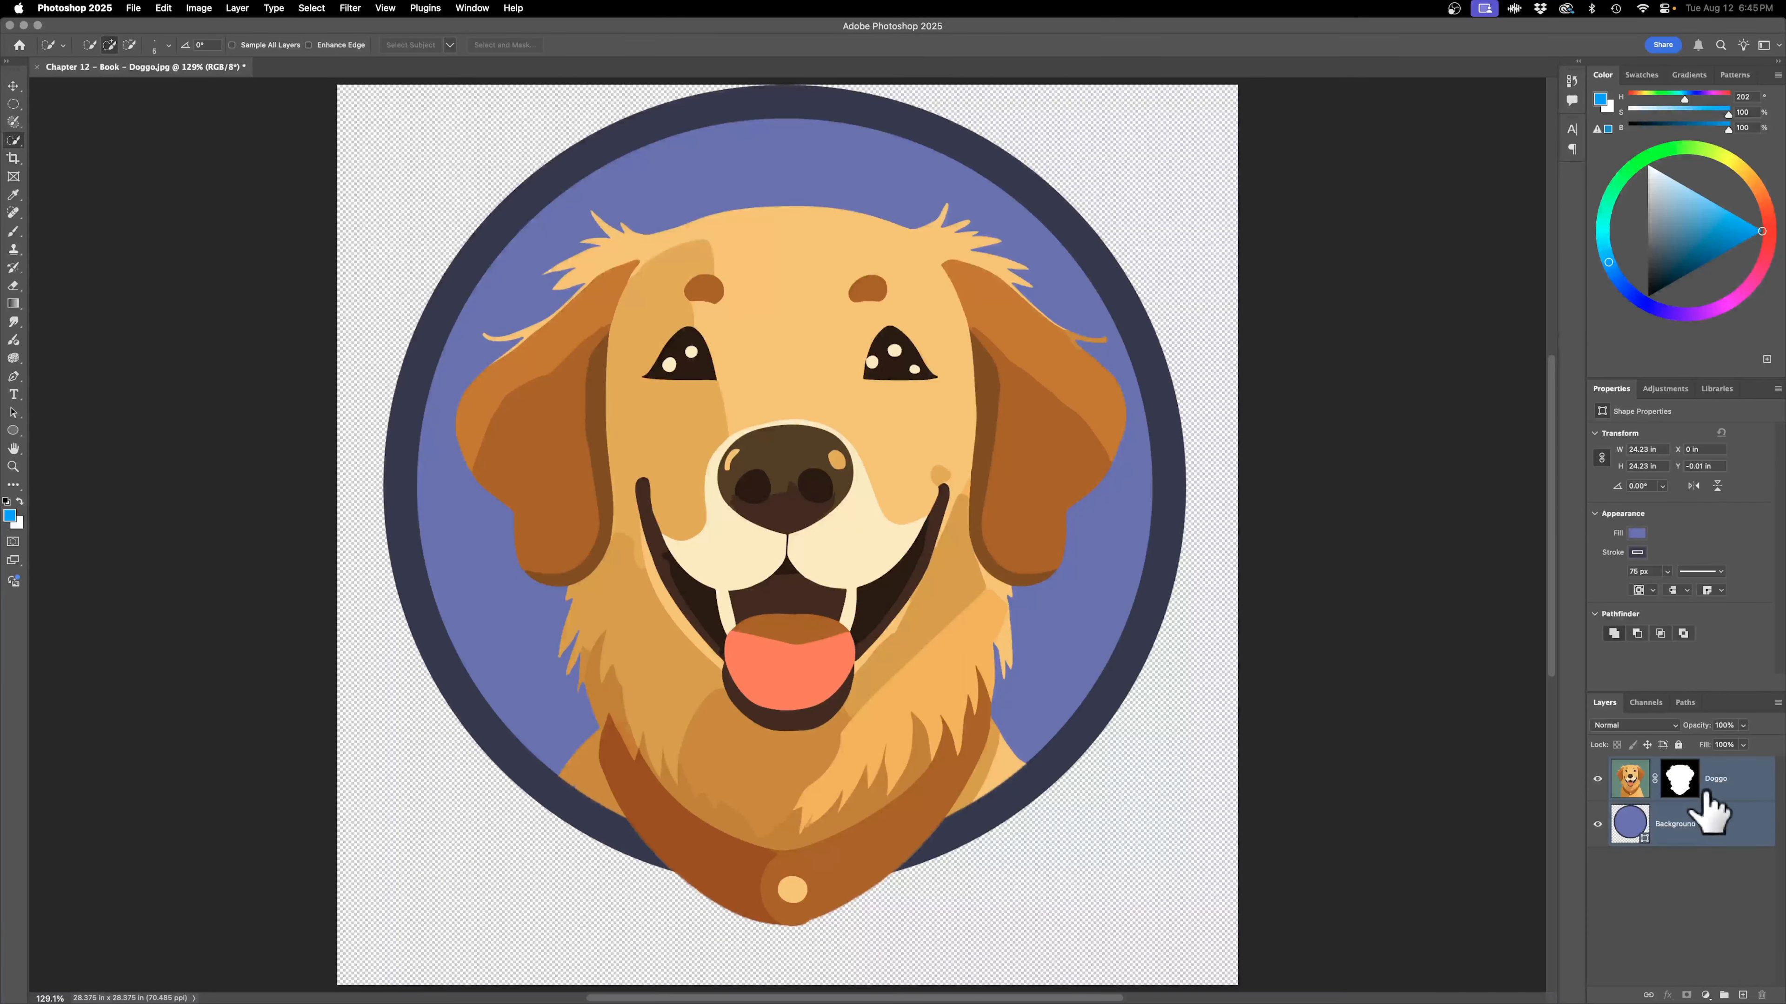
key(v)
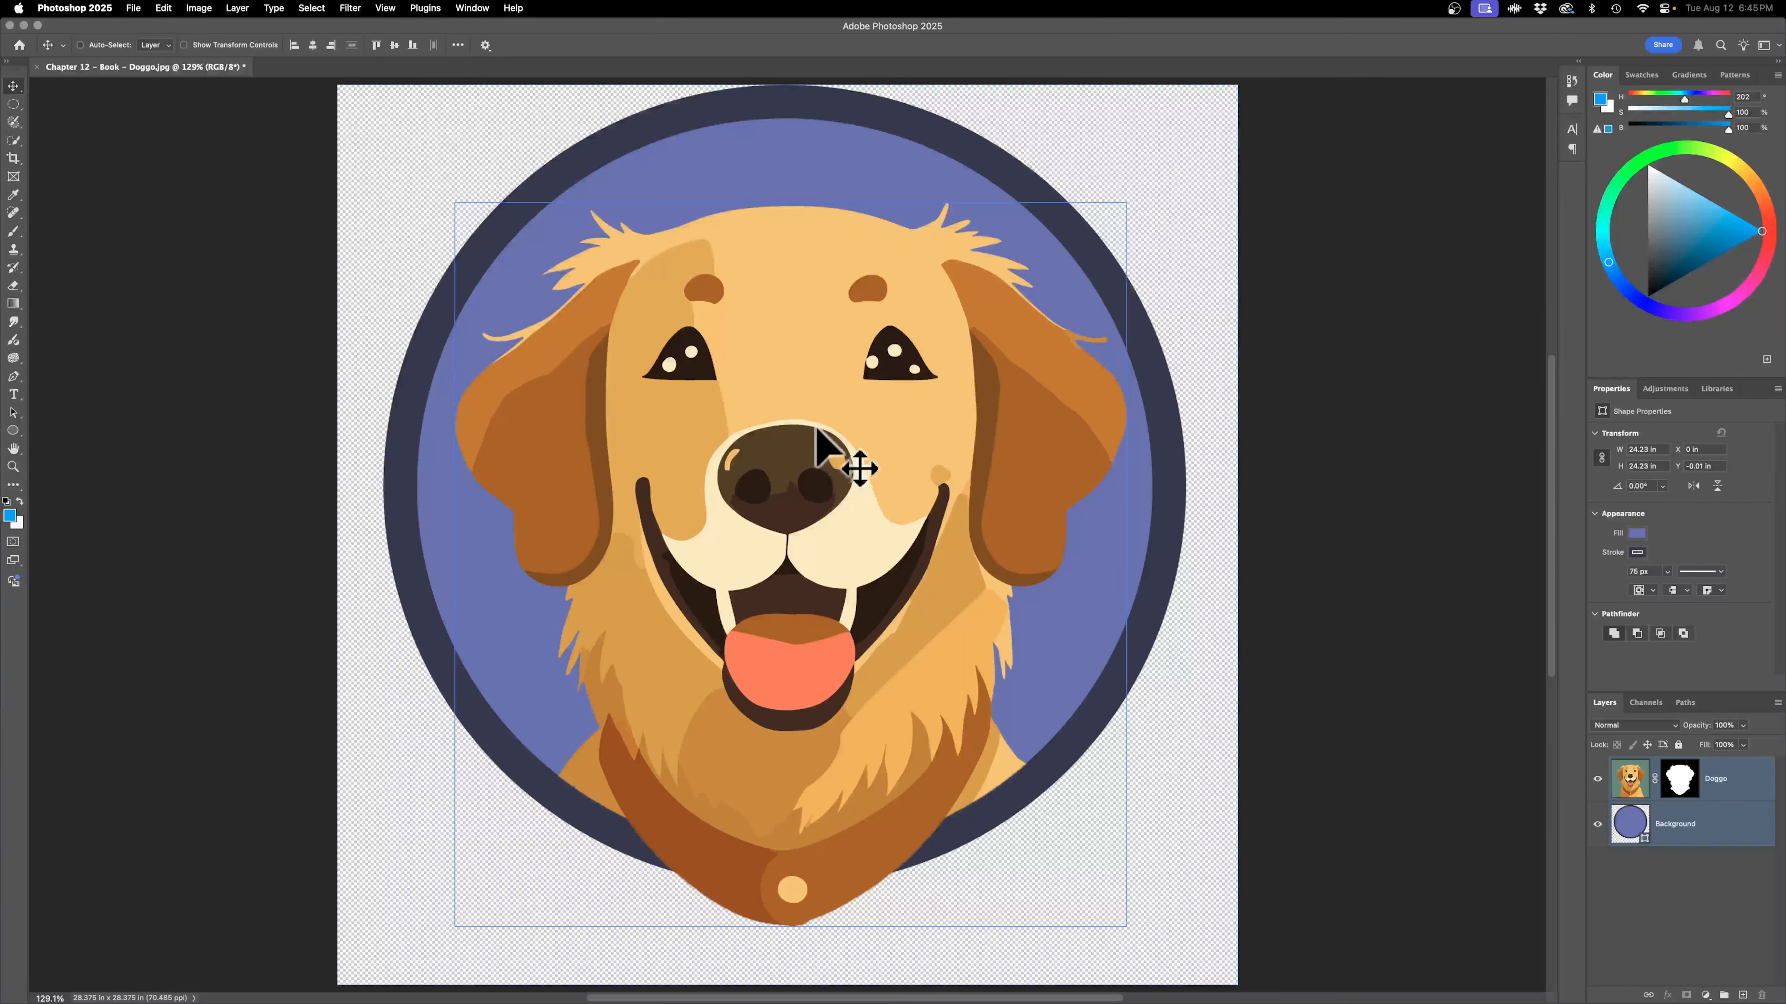
drag(819, 341, 821, 399)
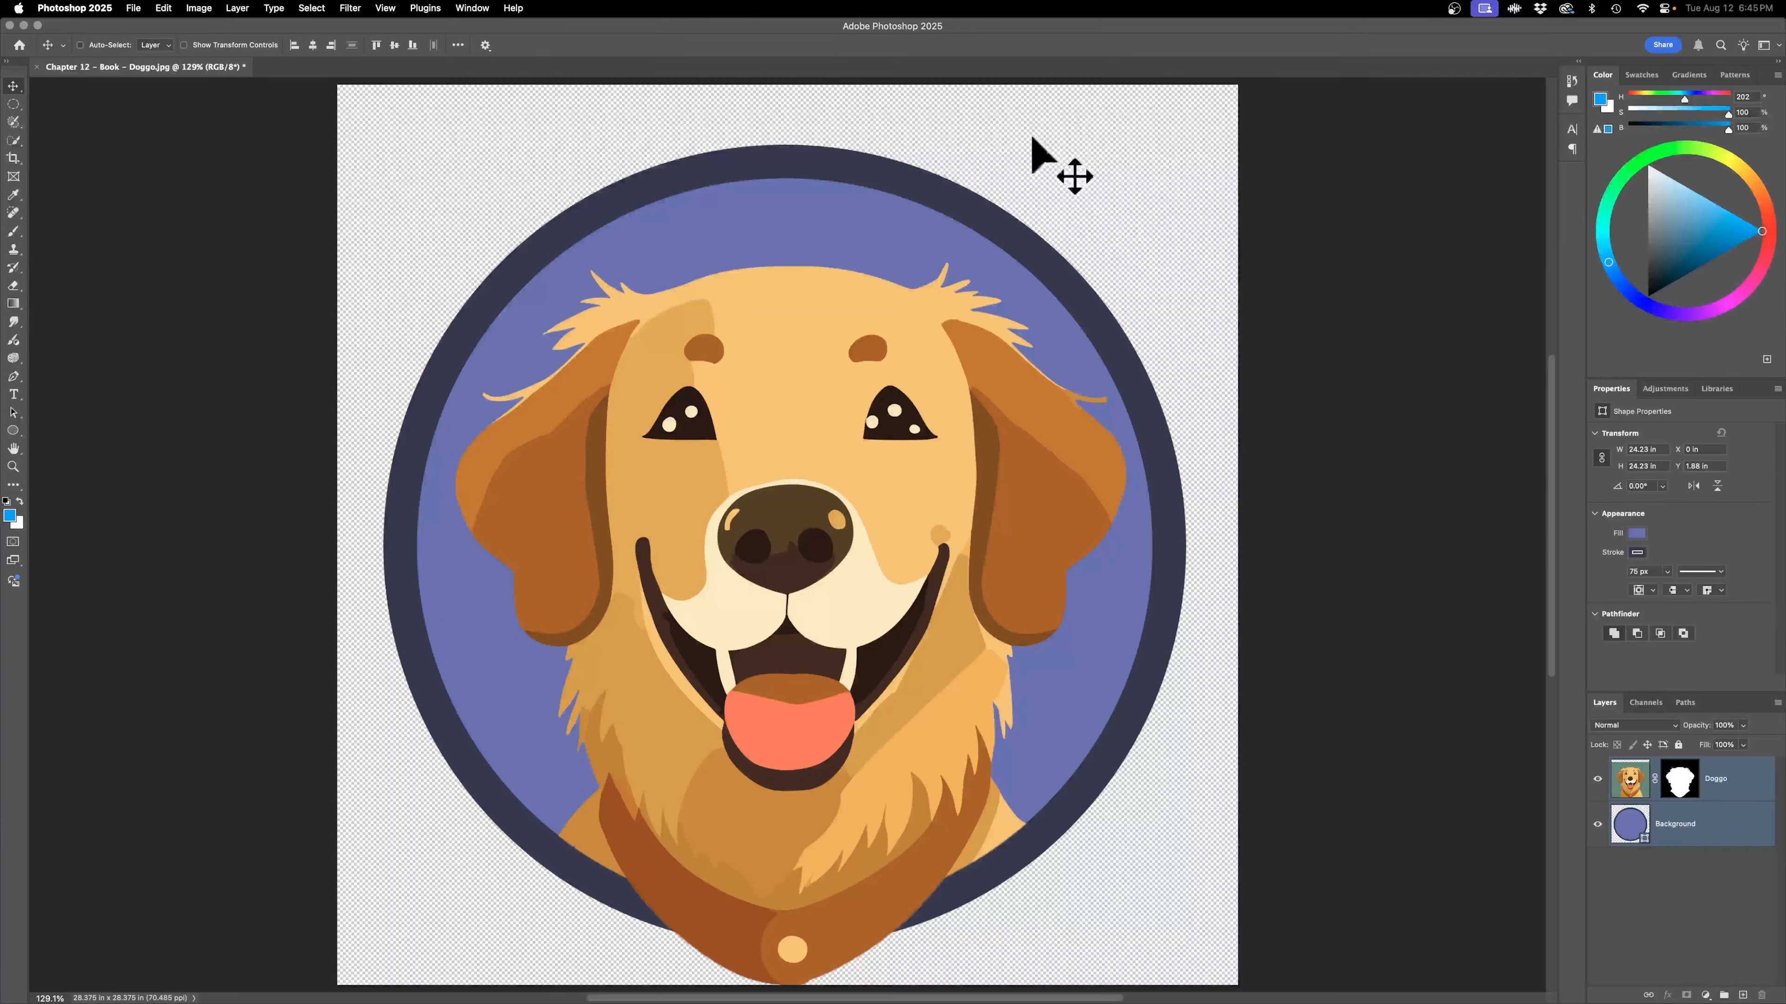
key(super+1)
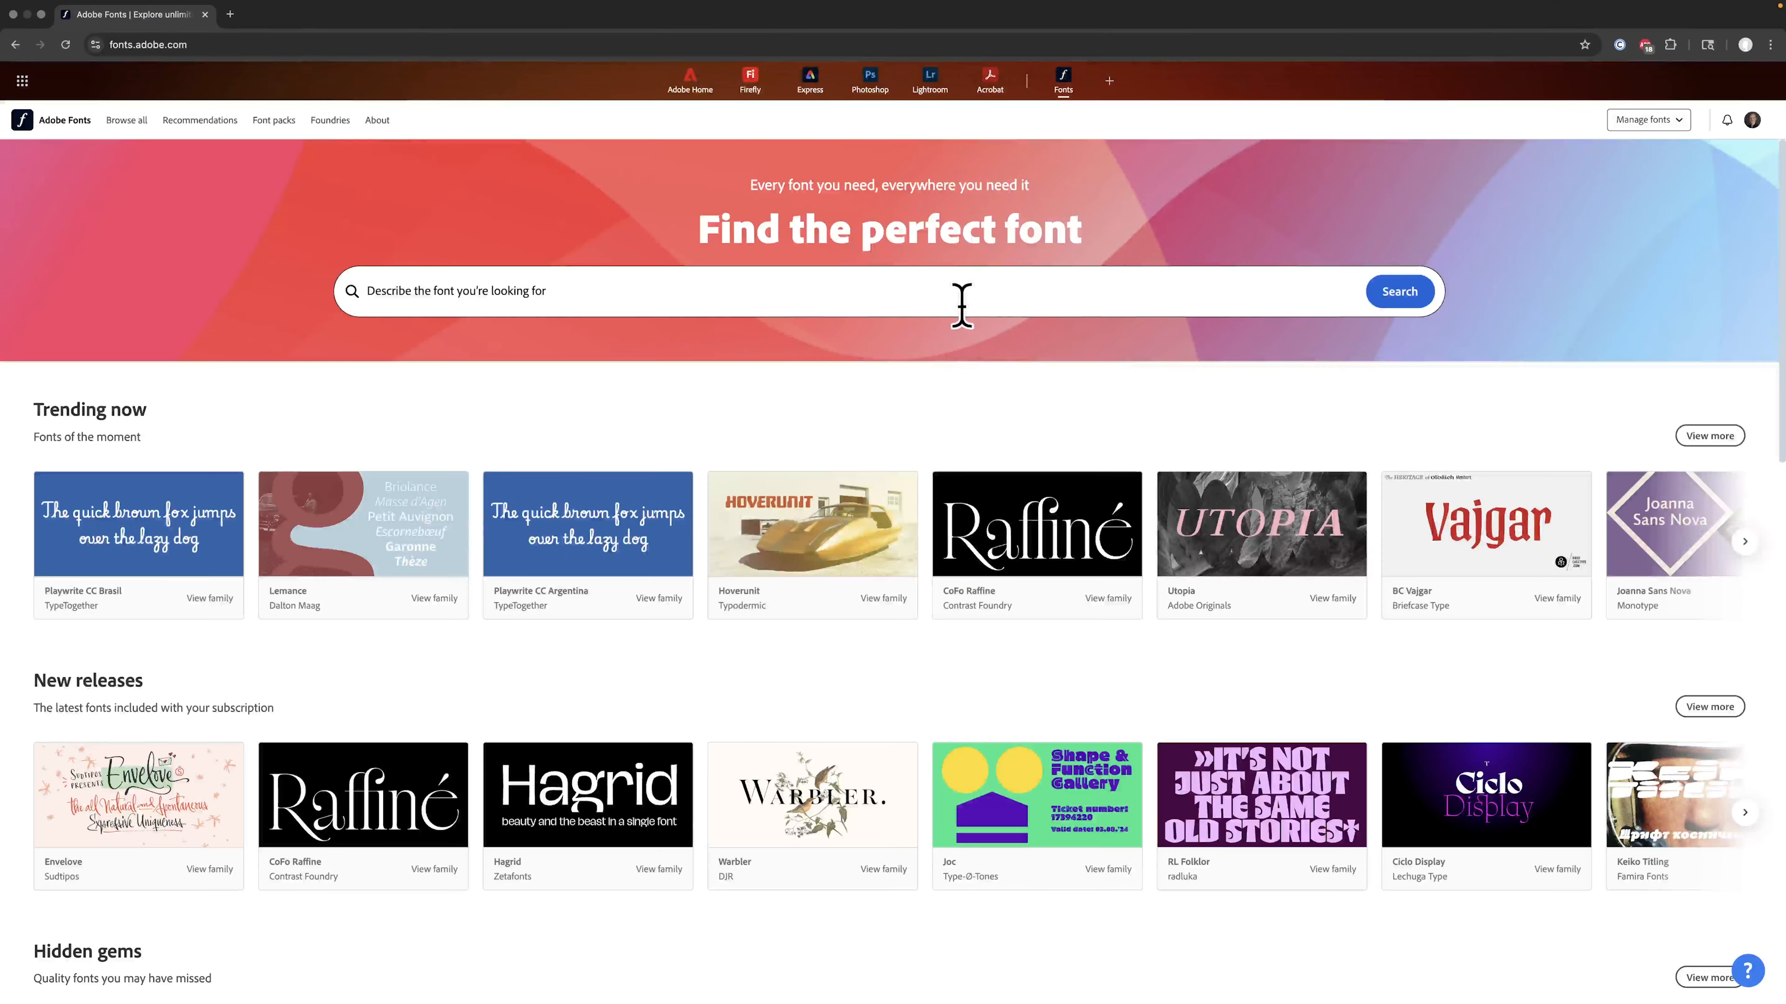
Search Adobe Fonts for "alfarn" and add the Alfarn font family.
click(963, 299)
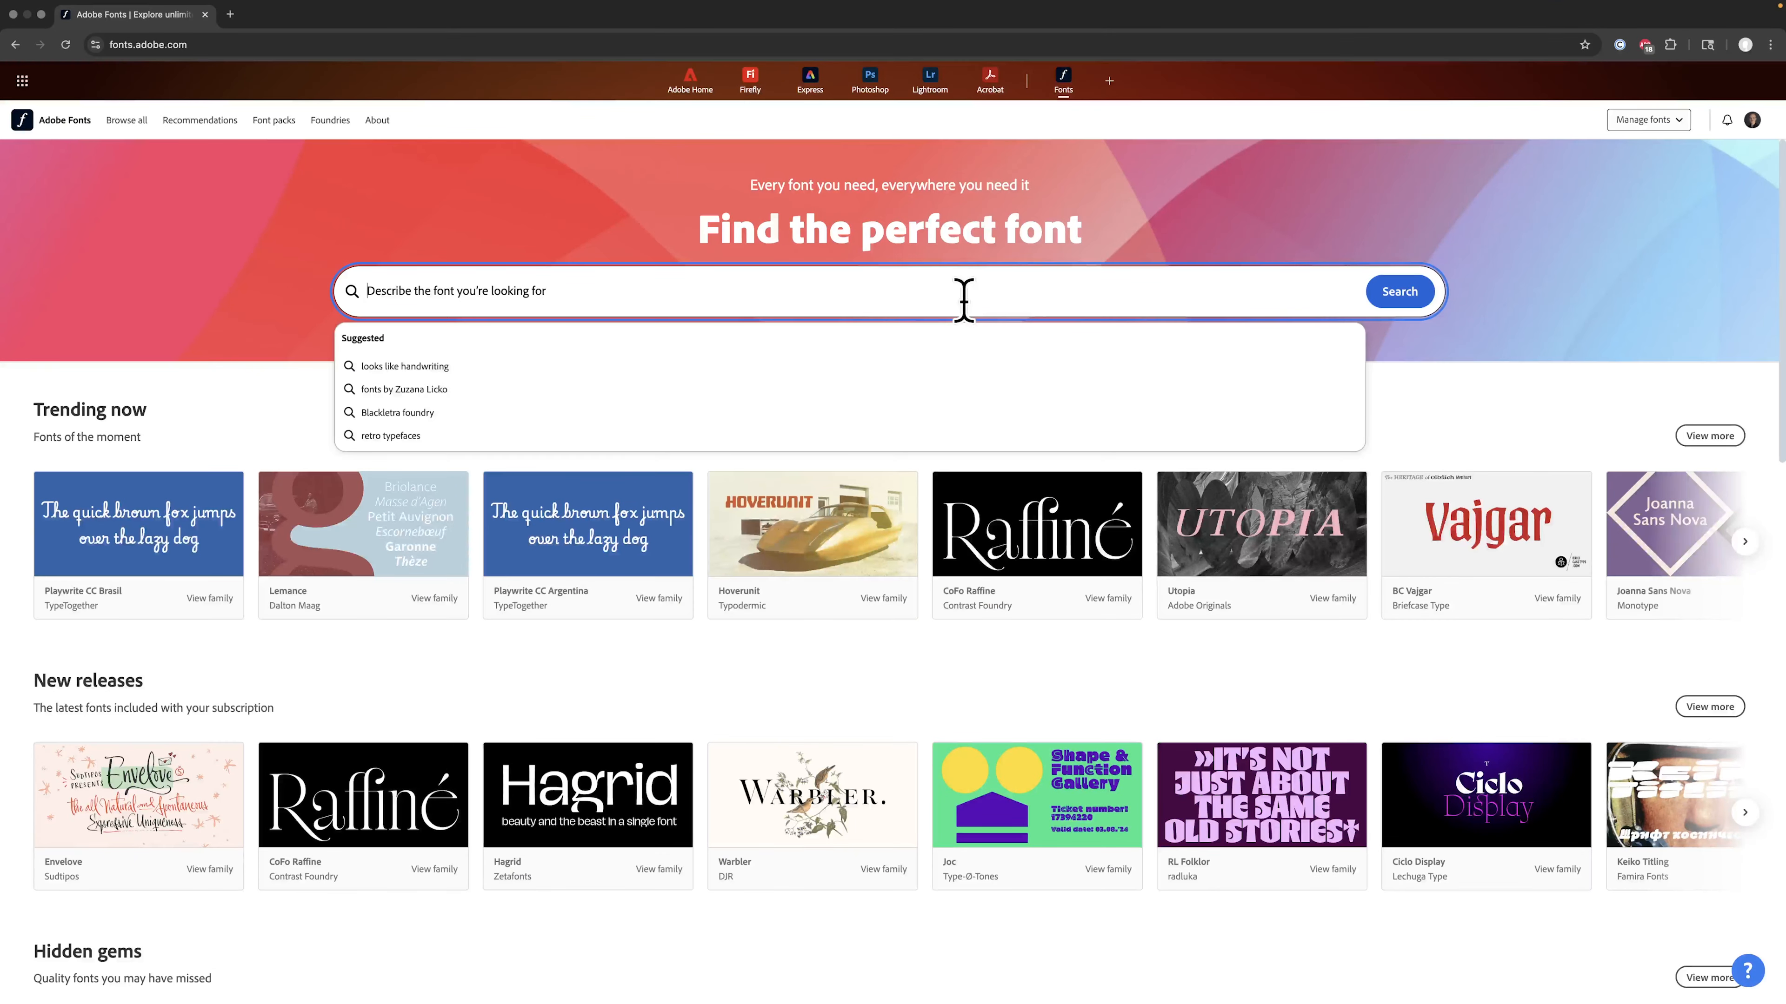
text(alfarn)
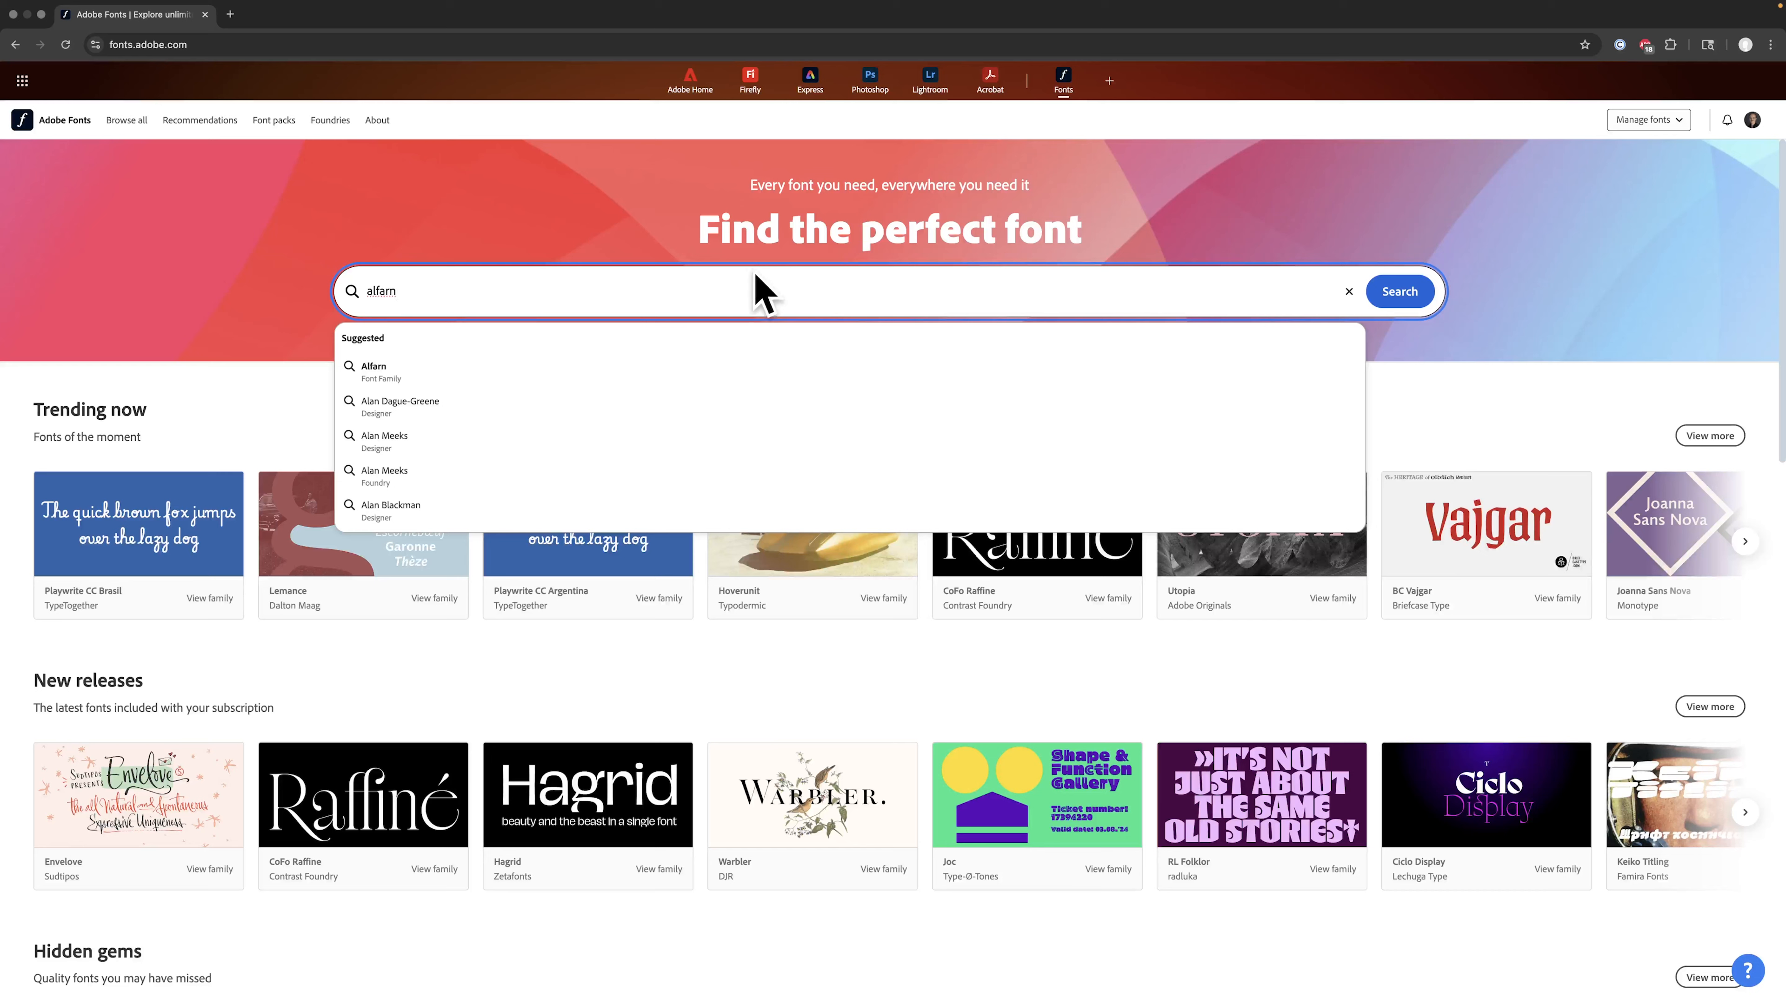
click(532, 380)
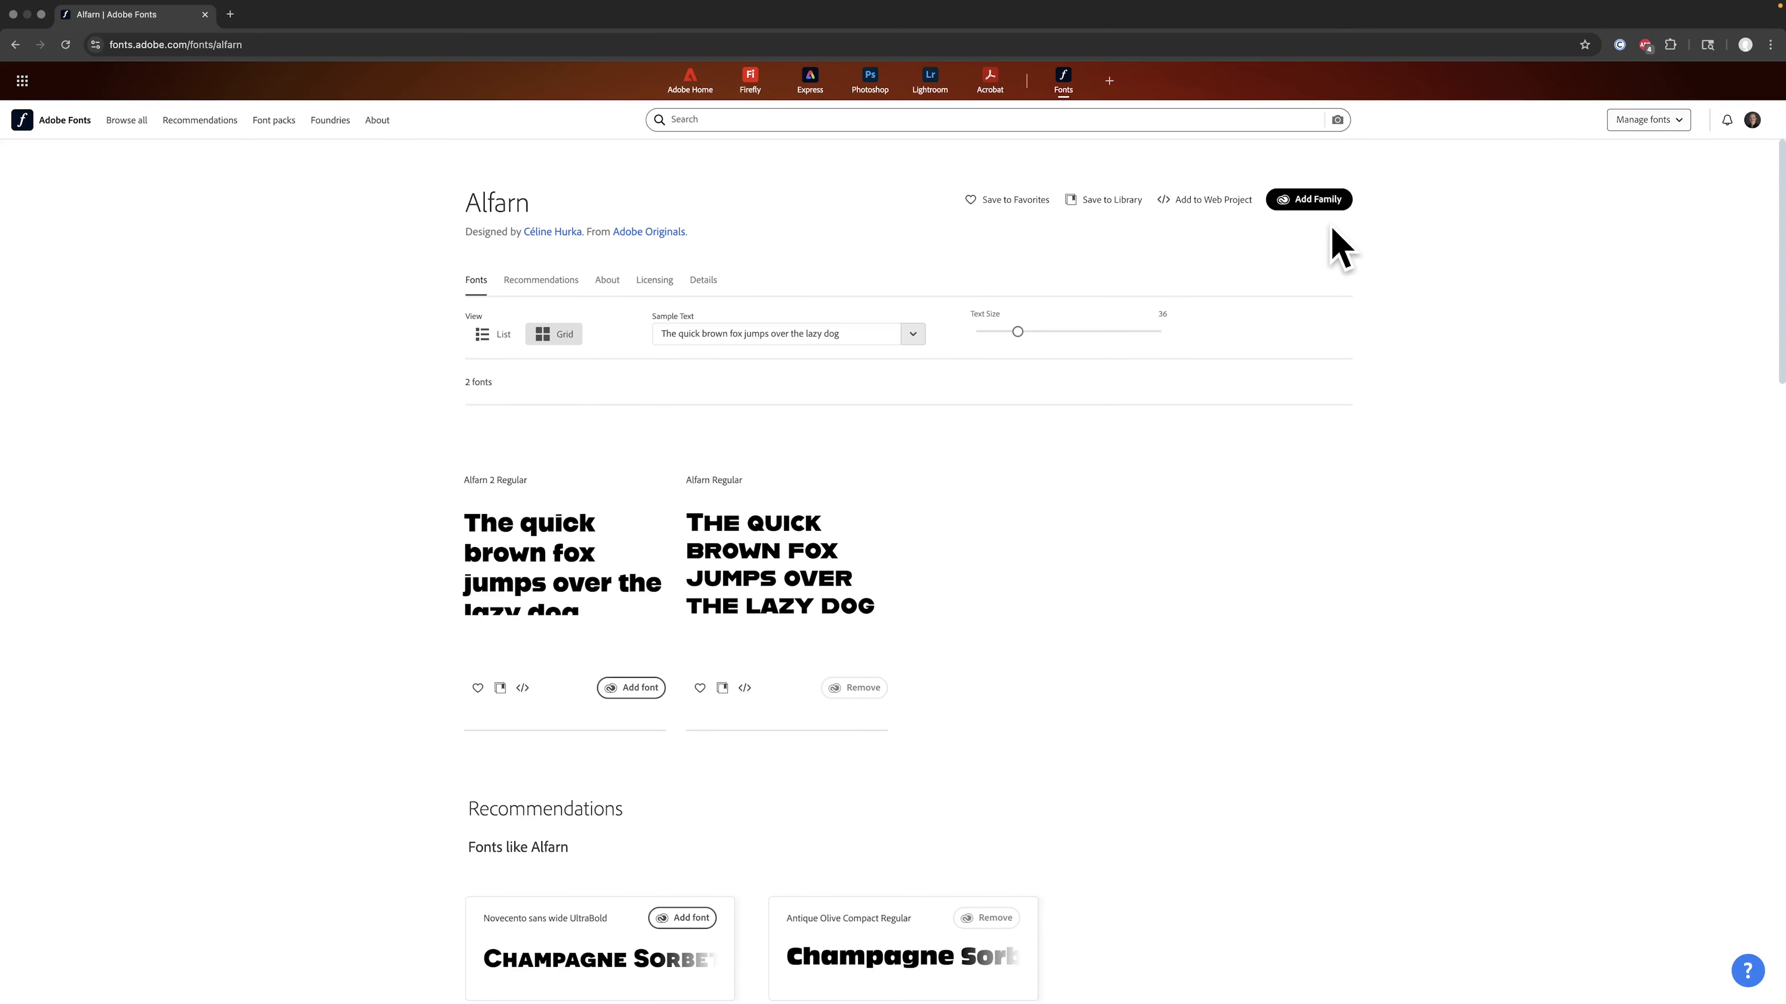
click(1322, 201)
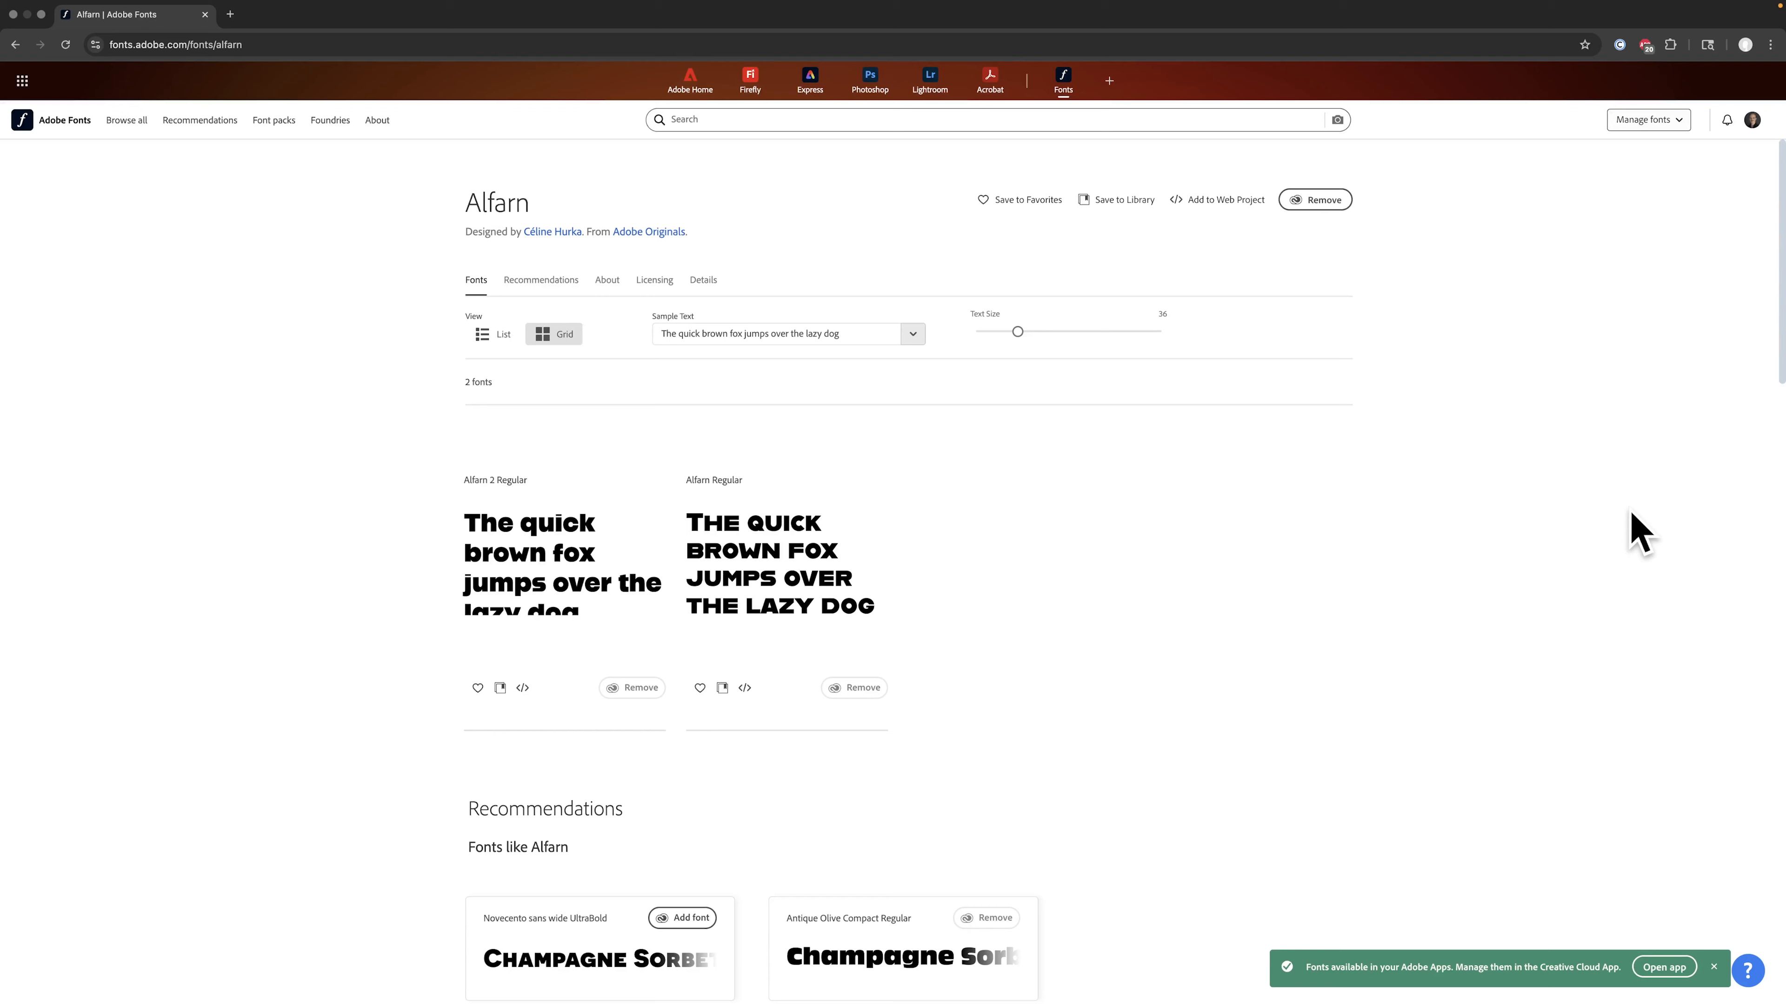
Switch to Photoshop, show the character settings and choose Alfarn Regular as the text font.
mouse_move(885, 985)
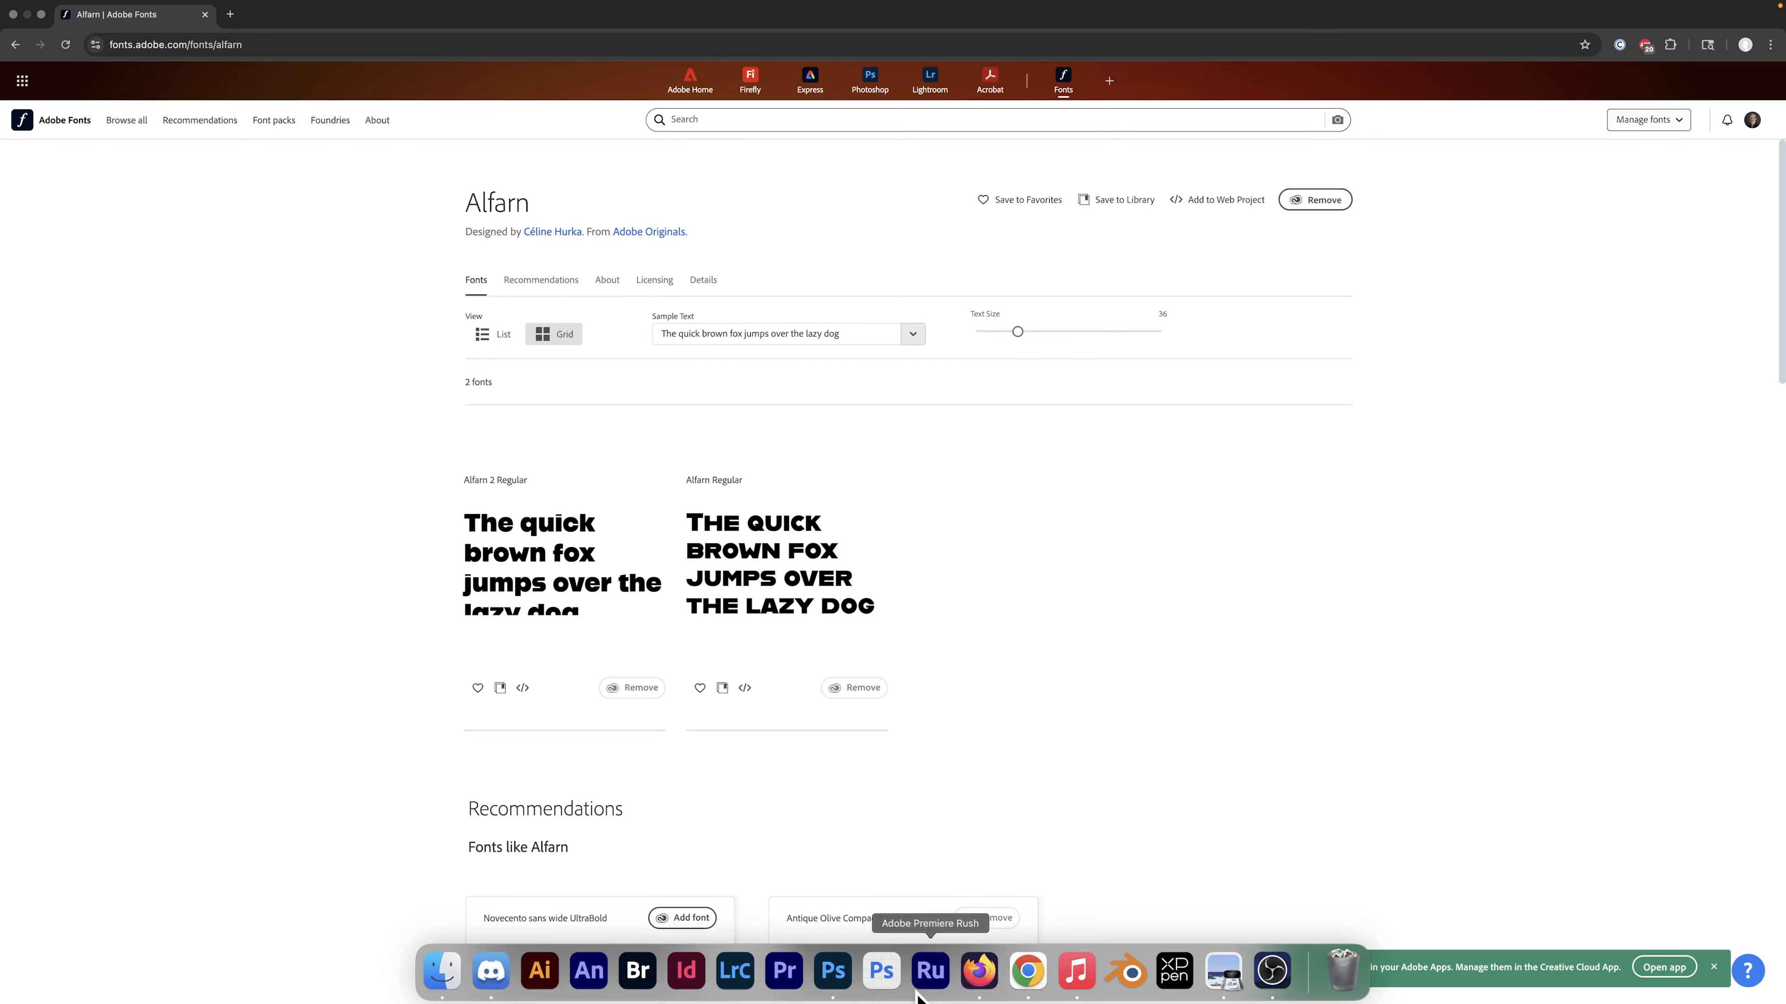
click(830, 981)
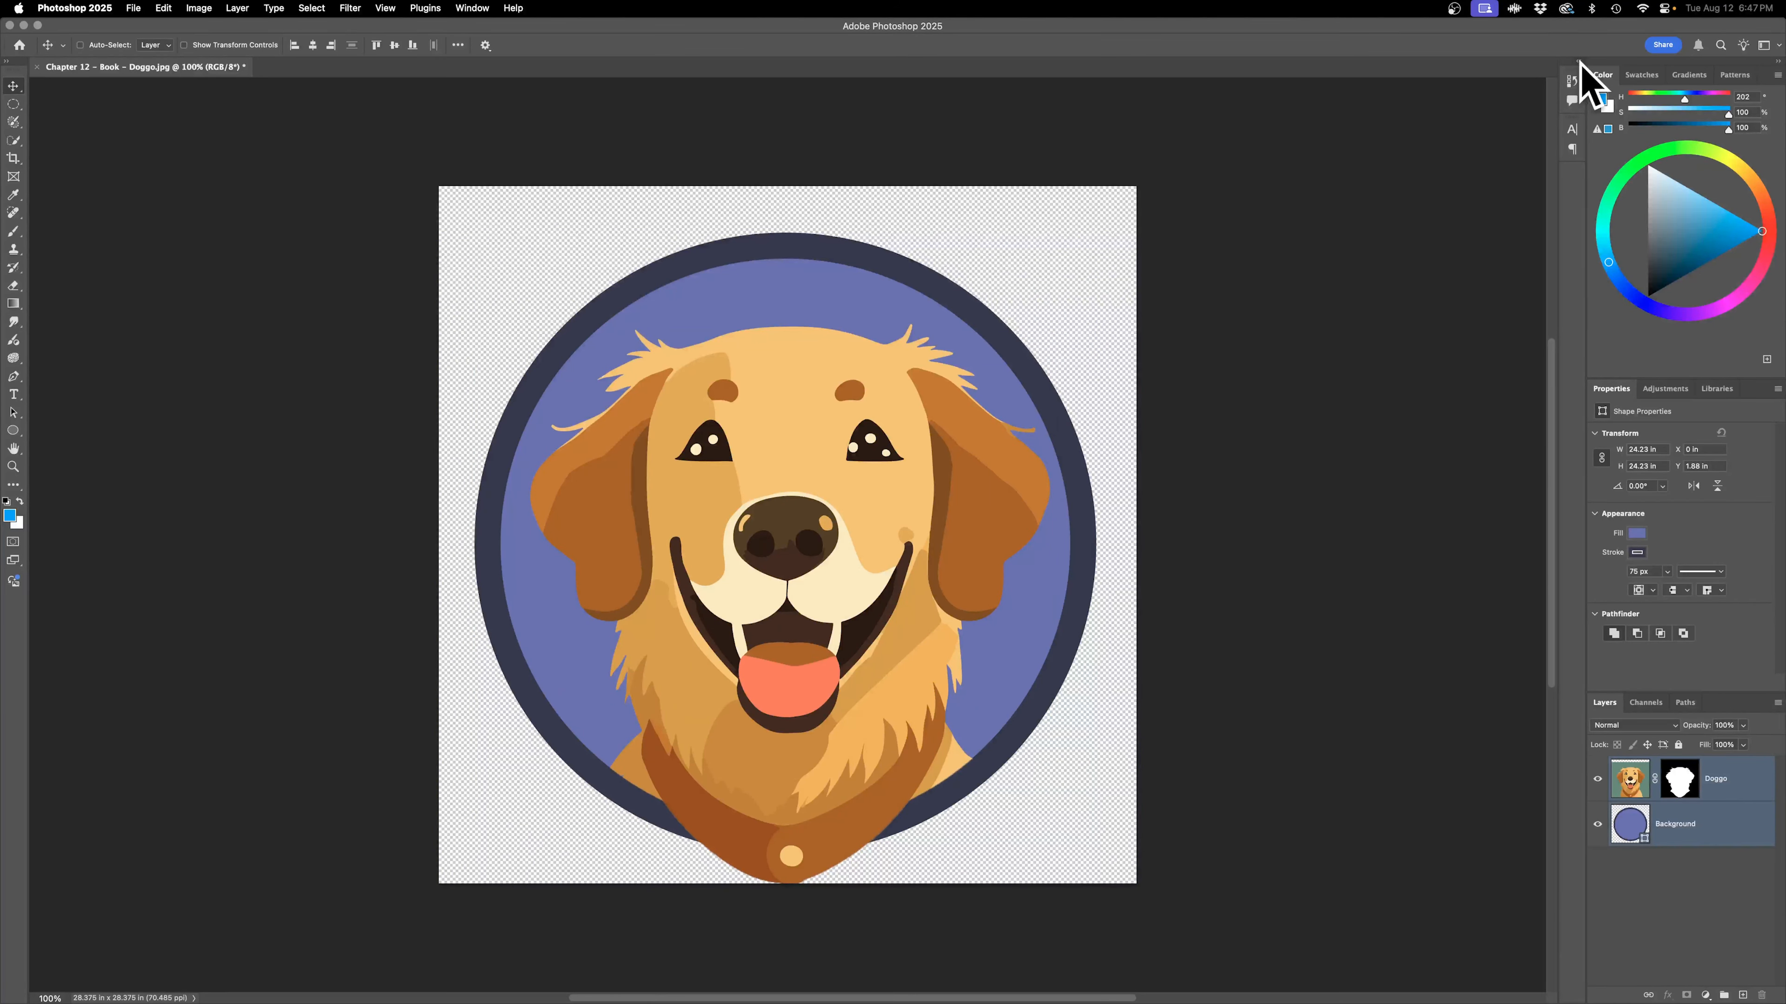
click(471, 8)
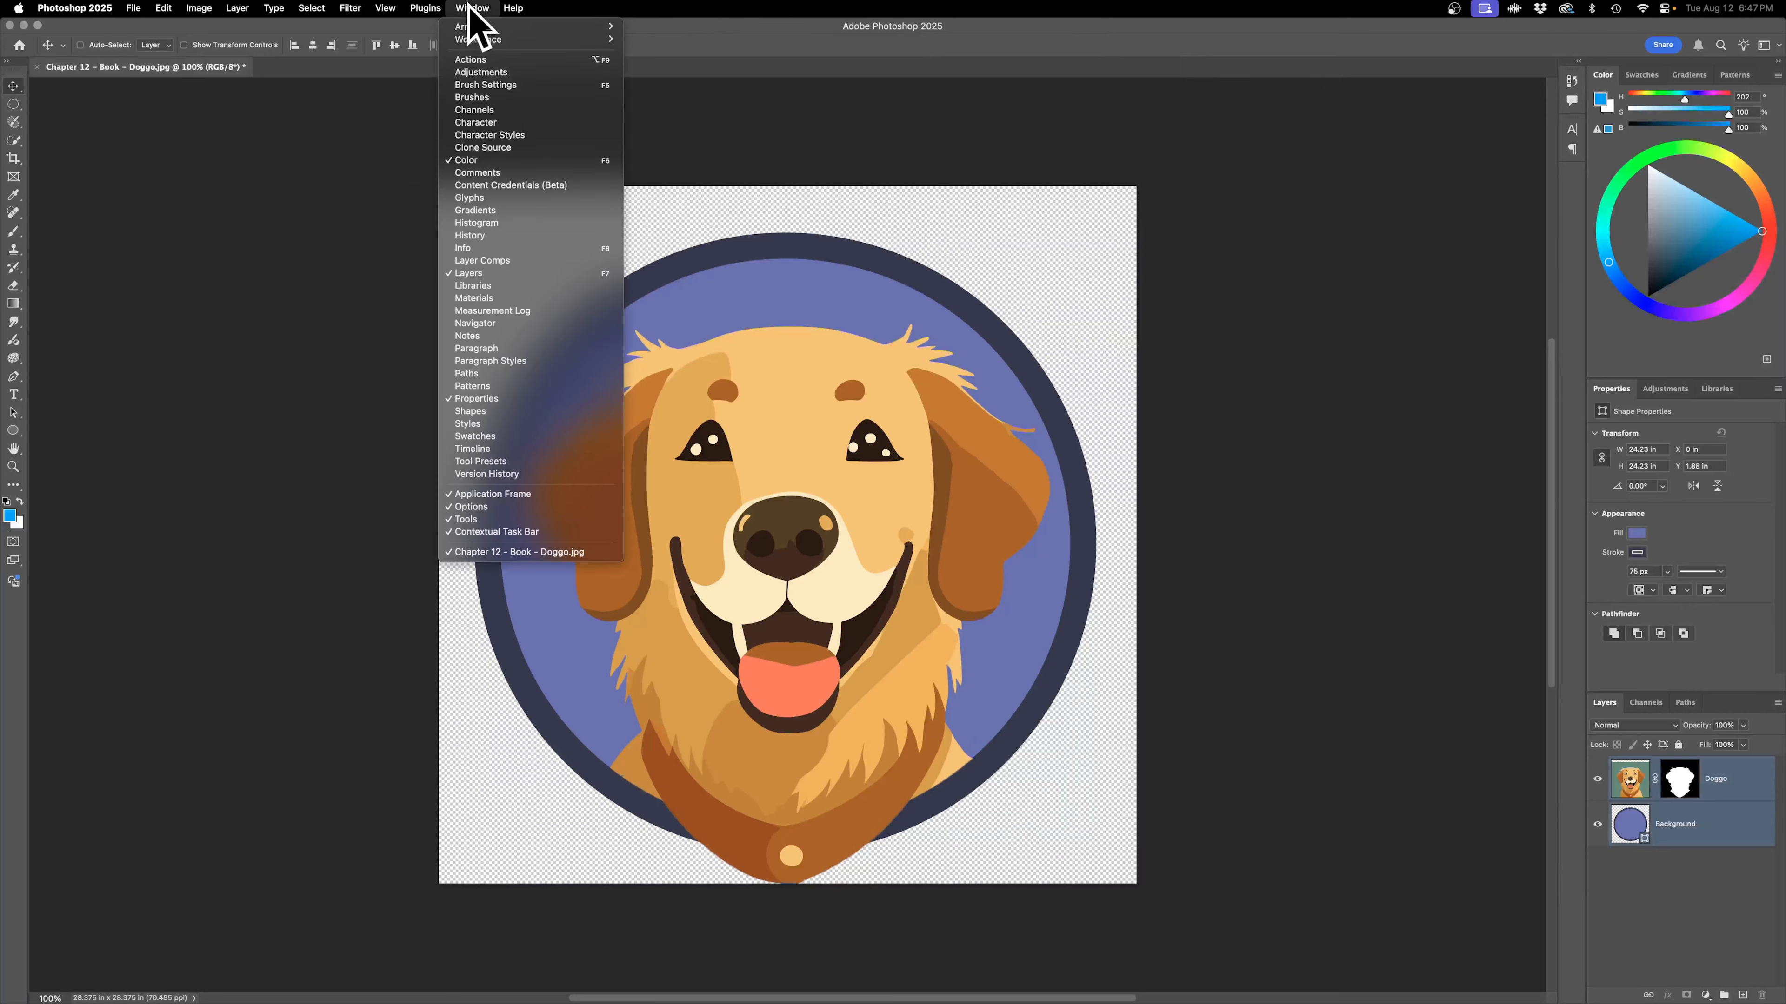
click(508, 122)
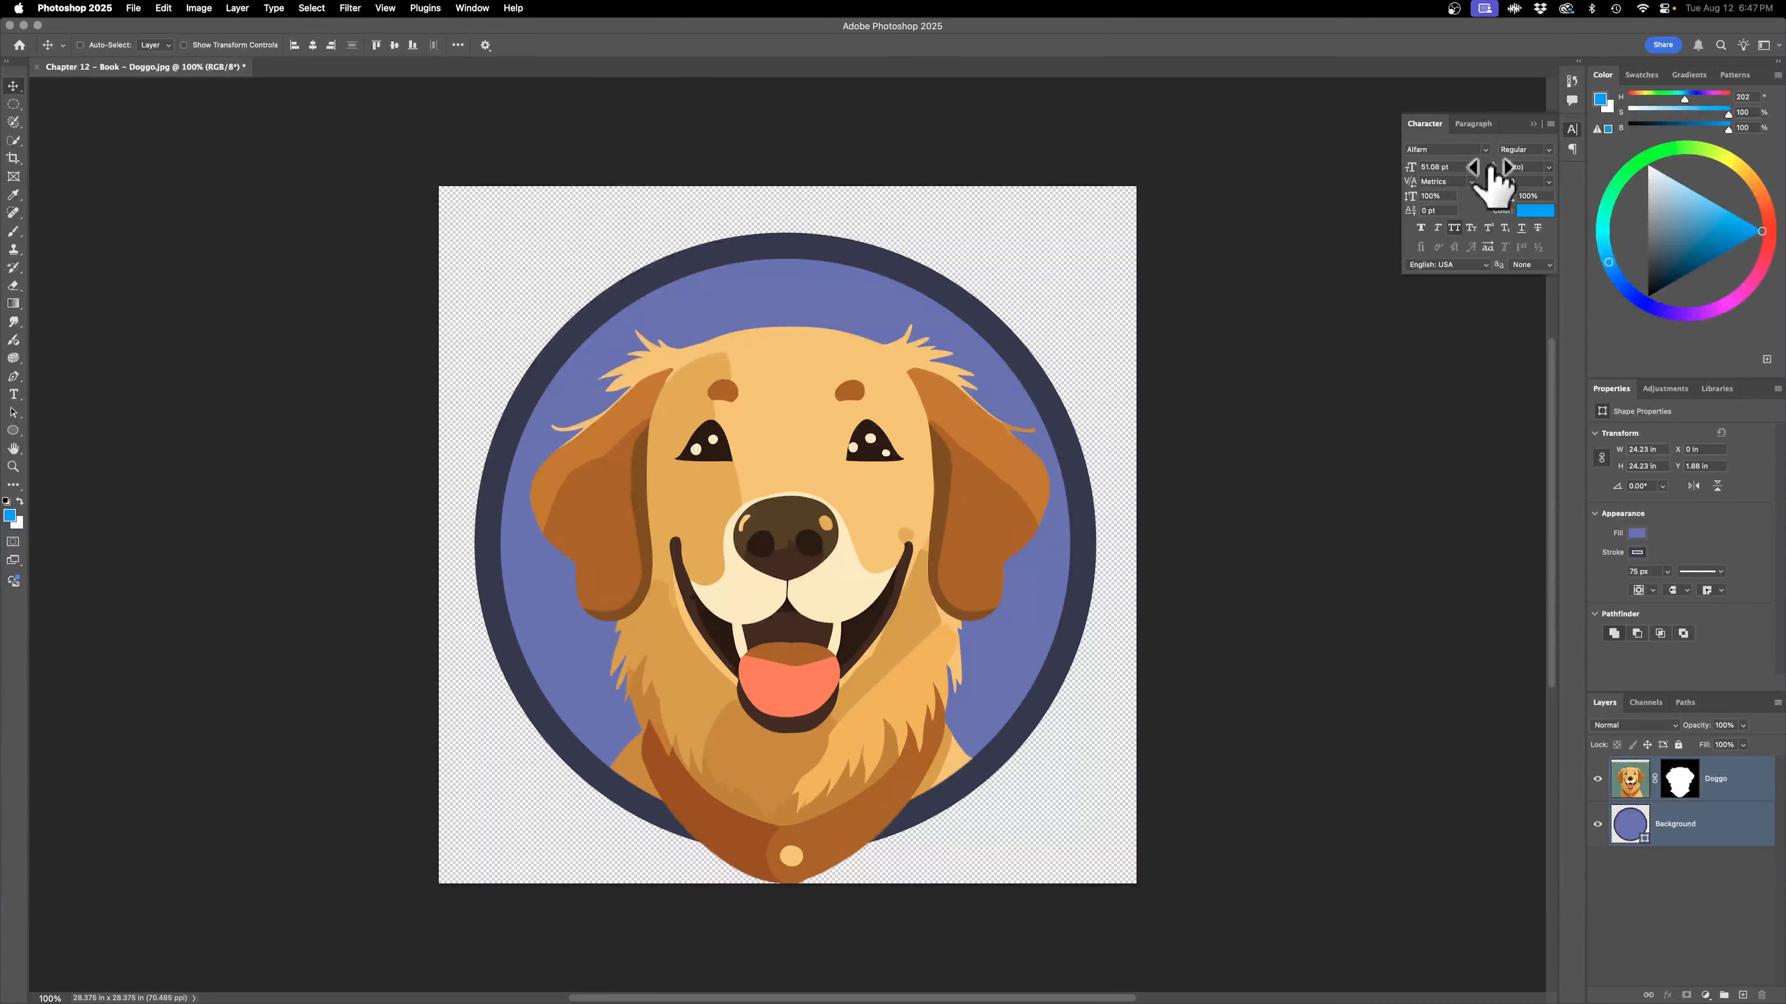
click(1458, 151)
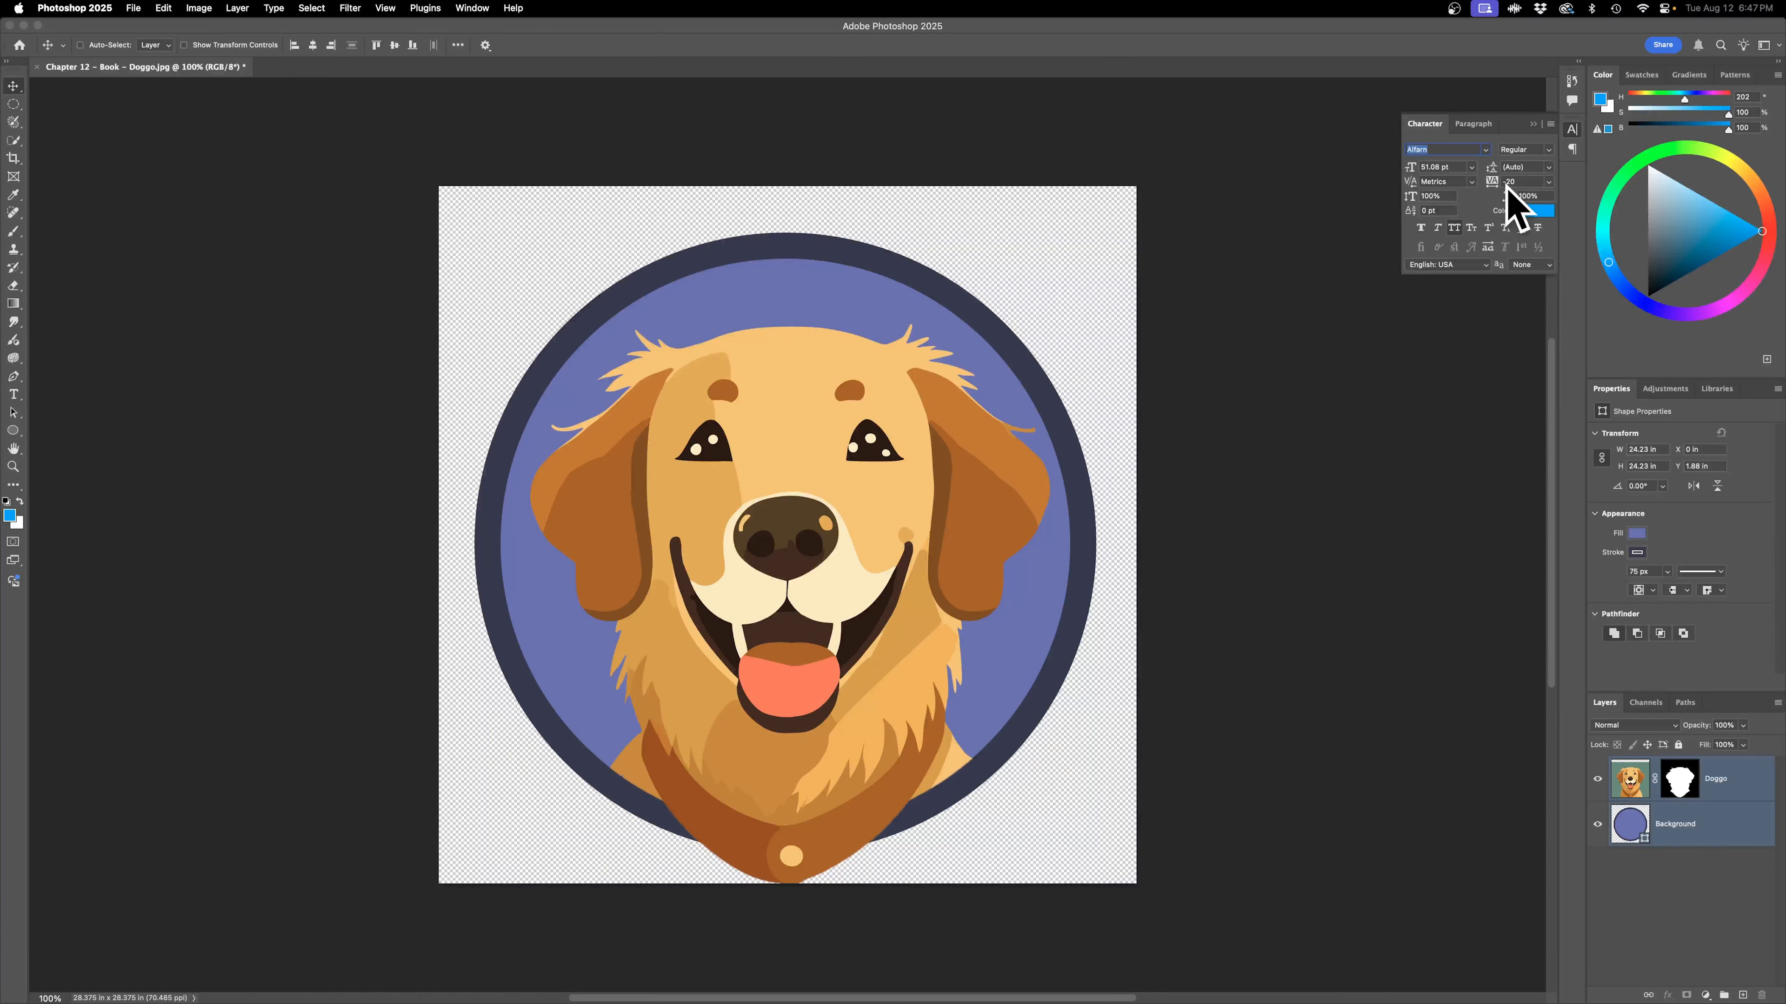
text(alf)
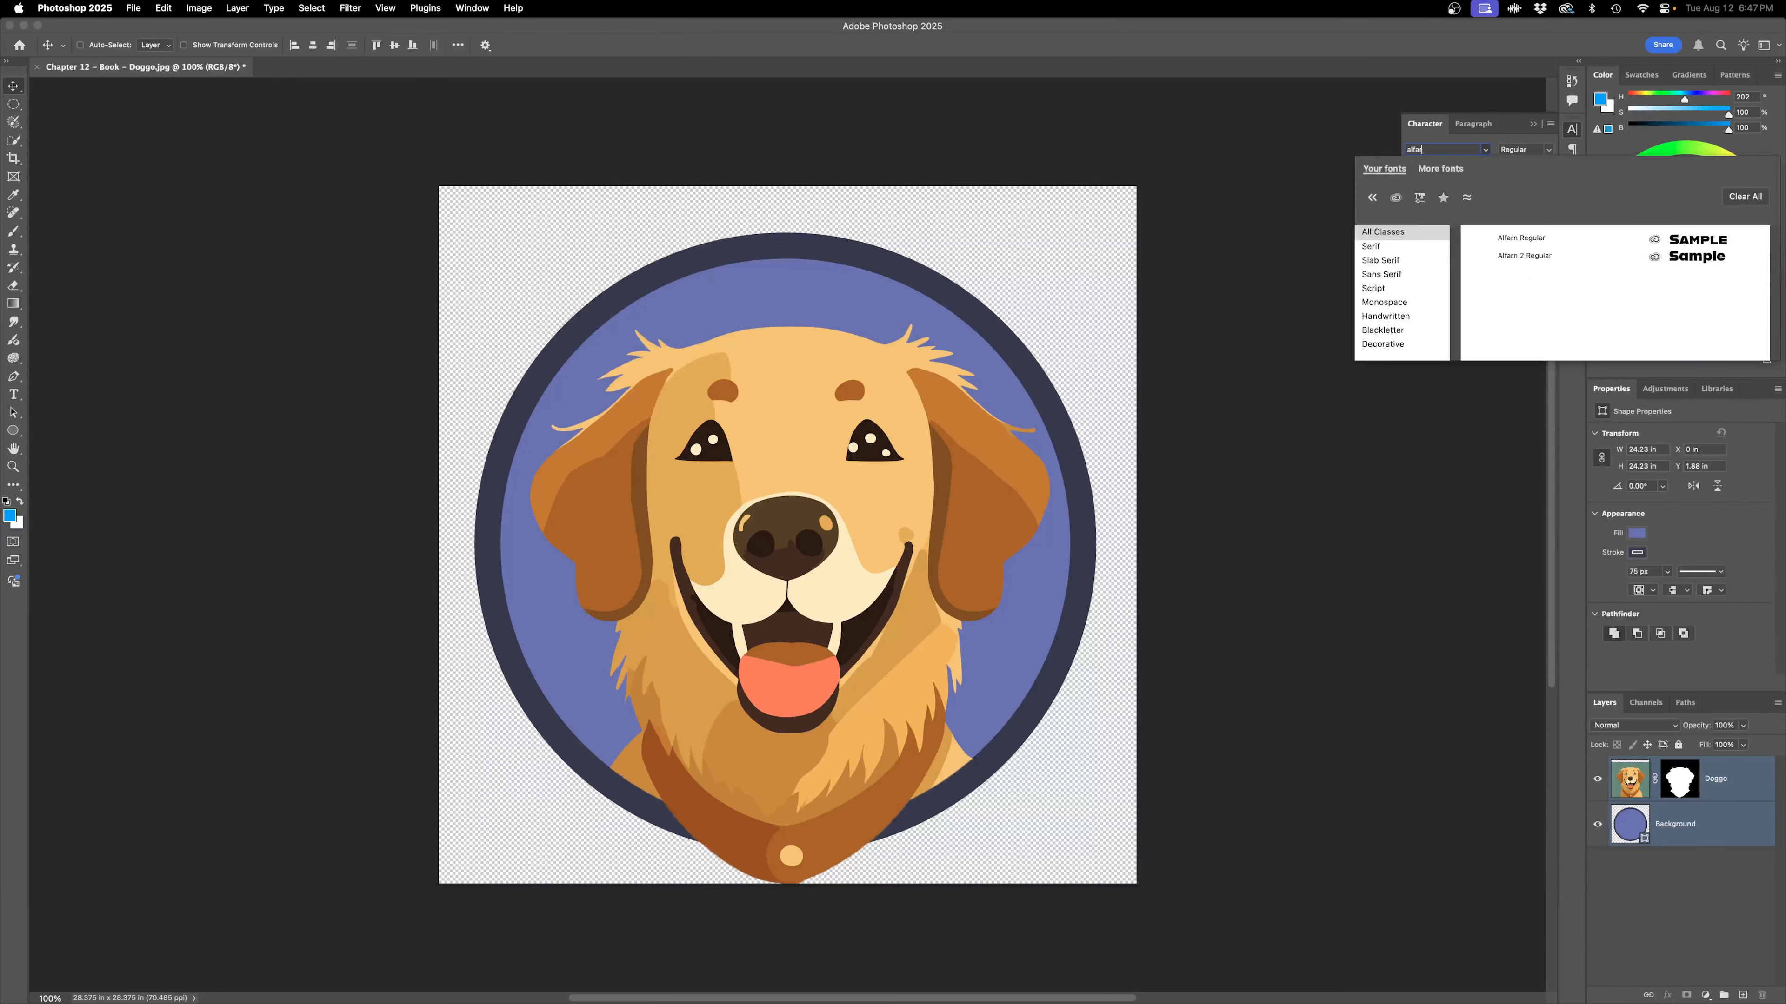
click(1537, 242)
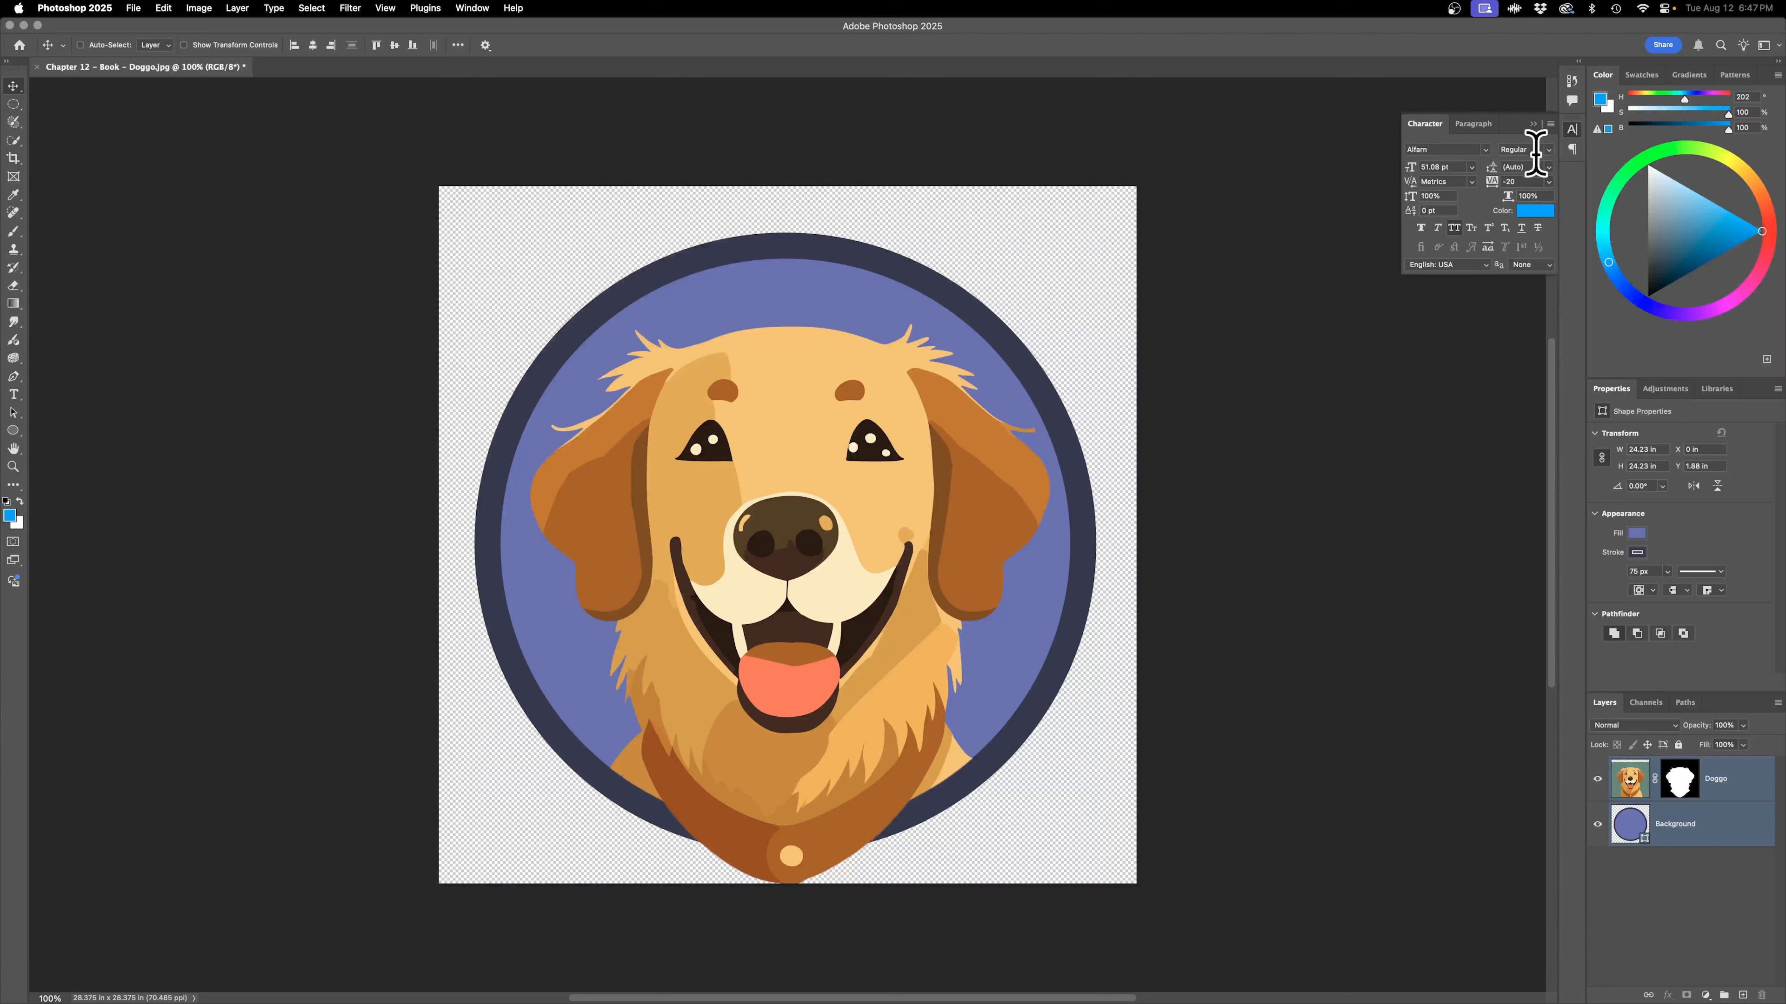
Set the font size to 350 pt in the character settings.
double_click(1462, 167)
click(1464, 167)
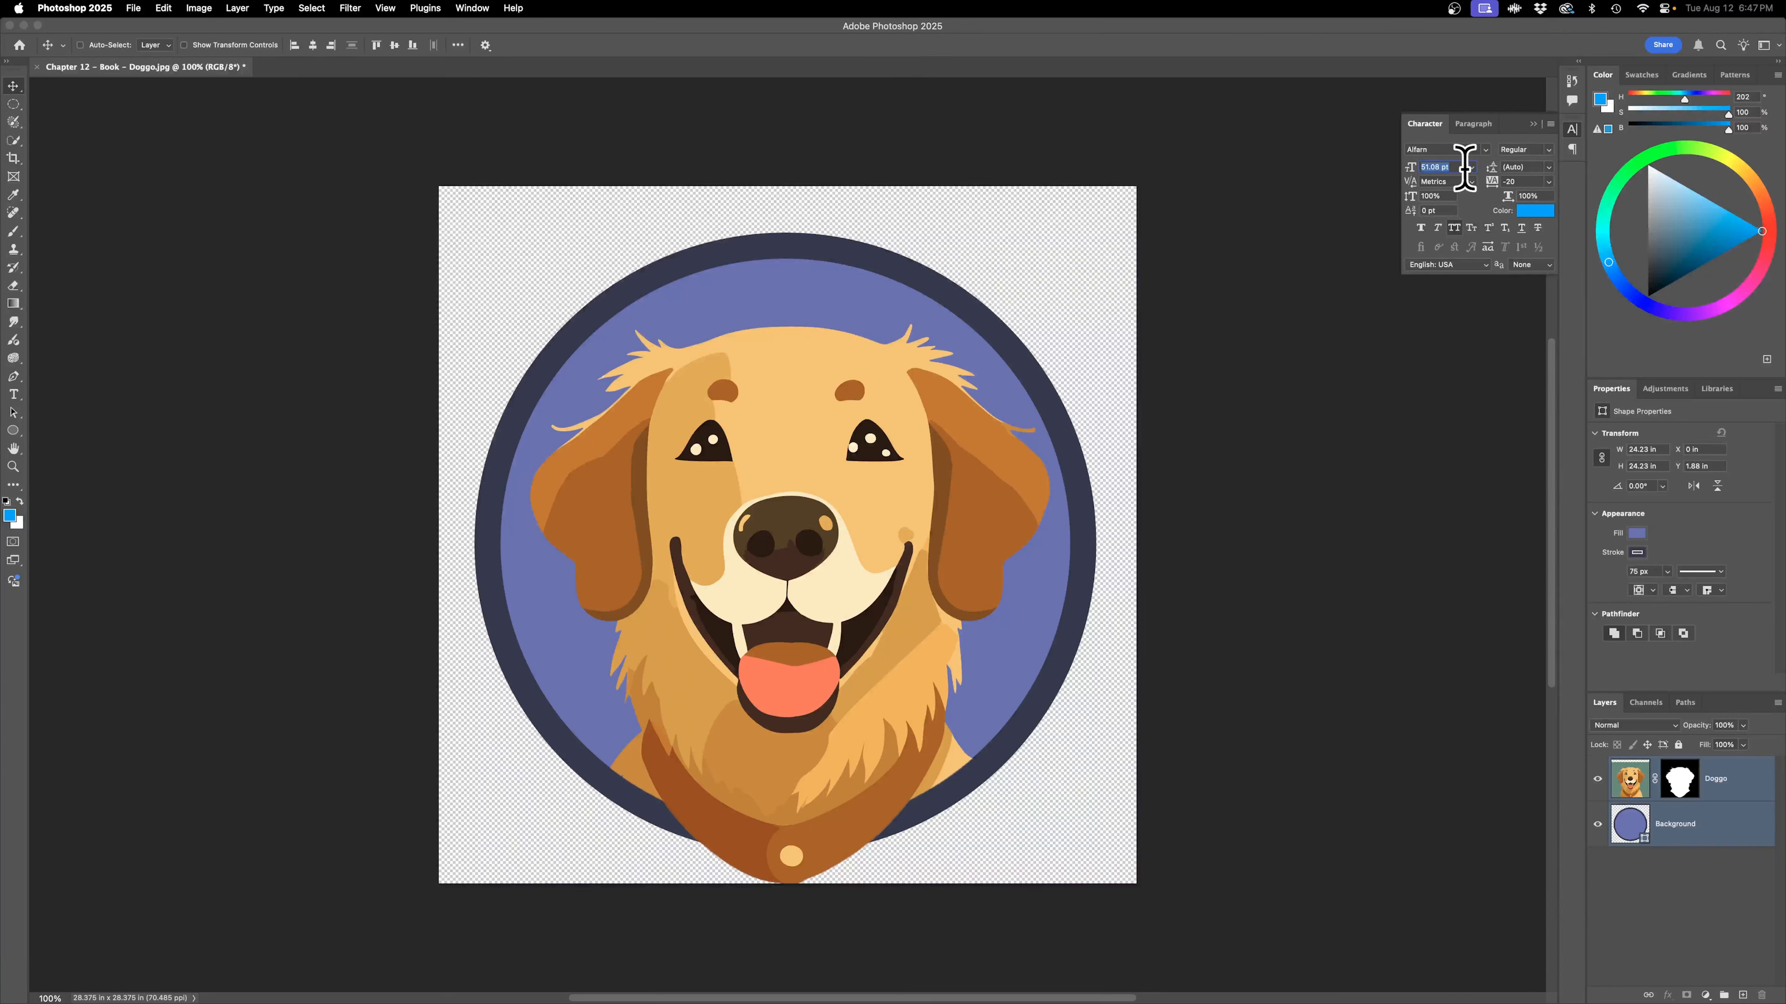
text(350)
key(Return)
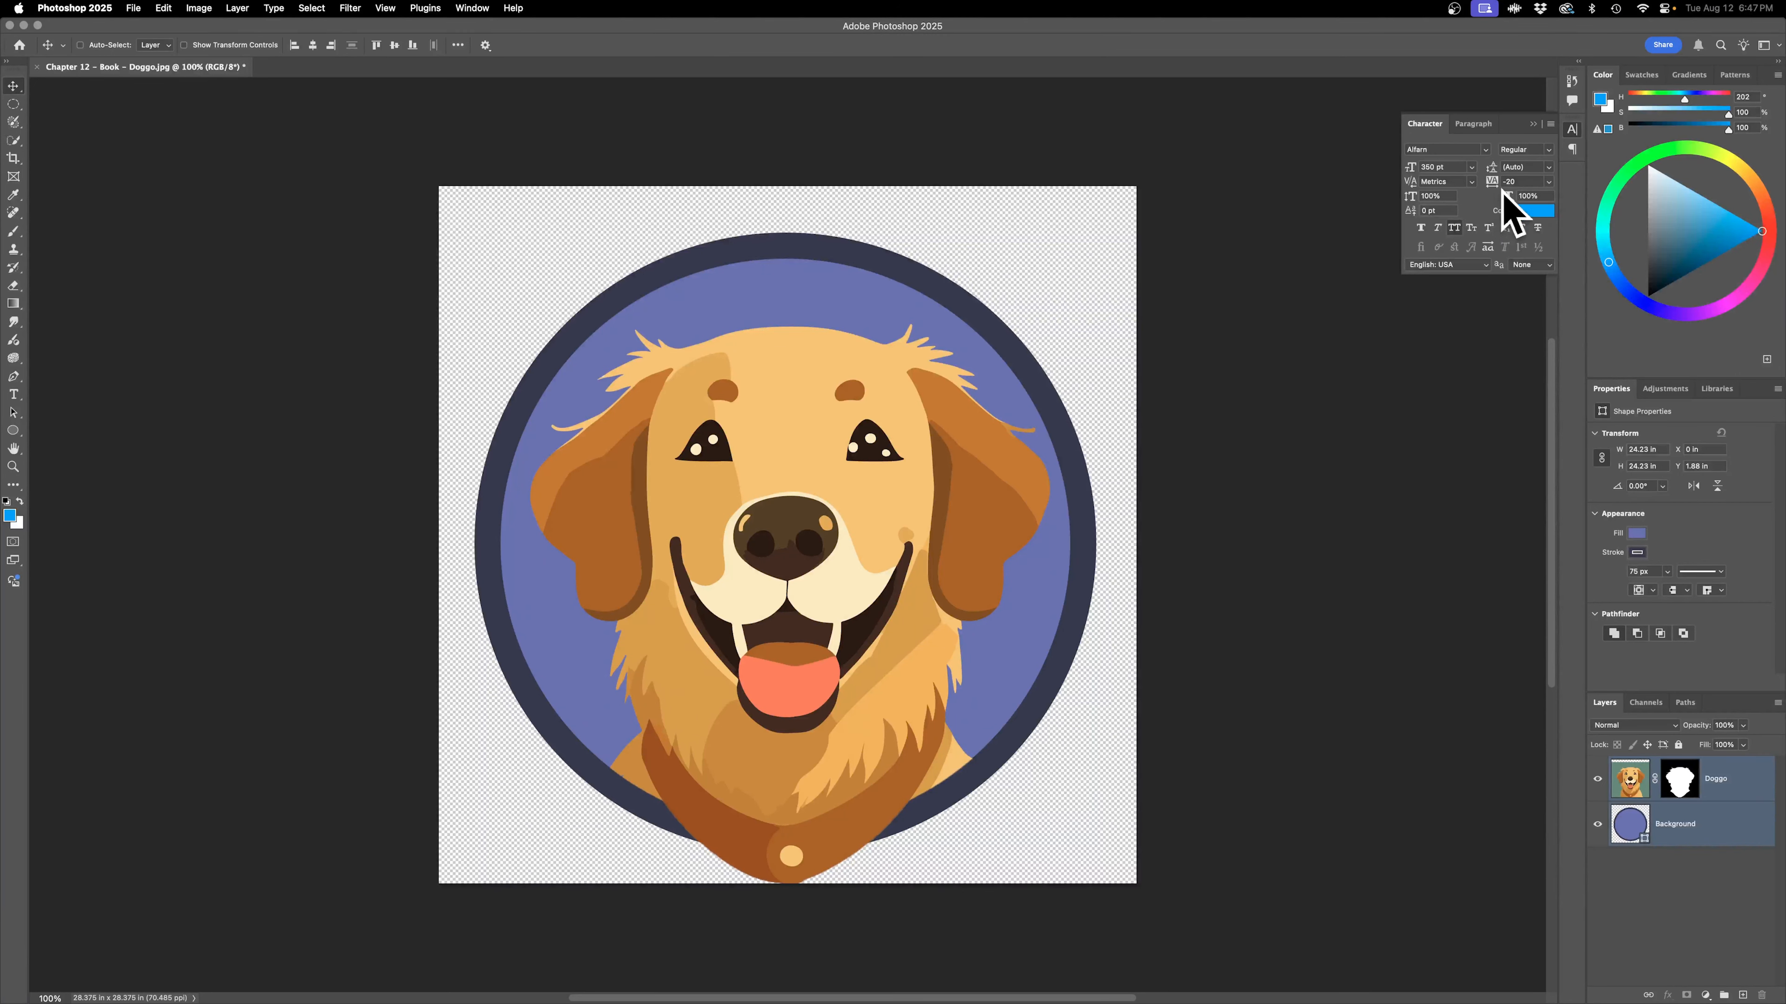
Set the text color to orange-brown with RGB values 192, 117, 36.
click(1535, 211)
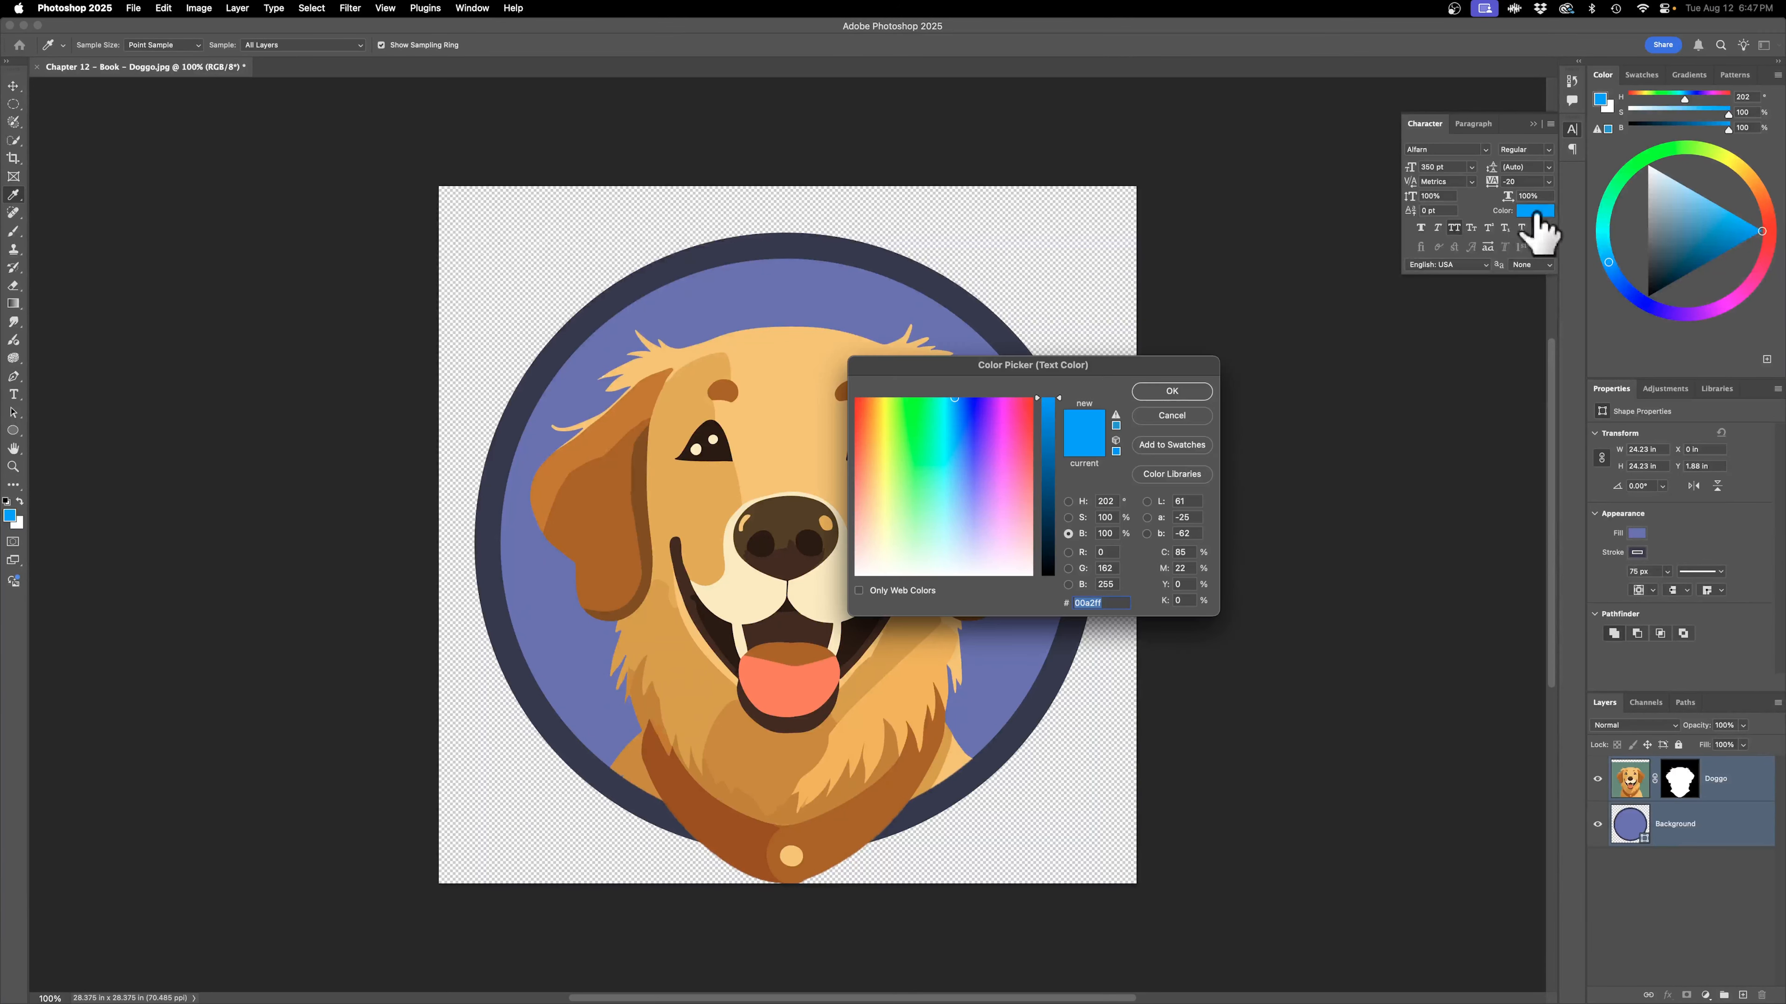
click(1110, 554)
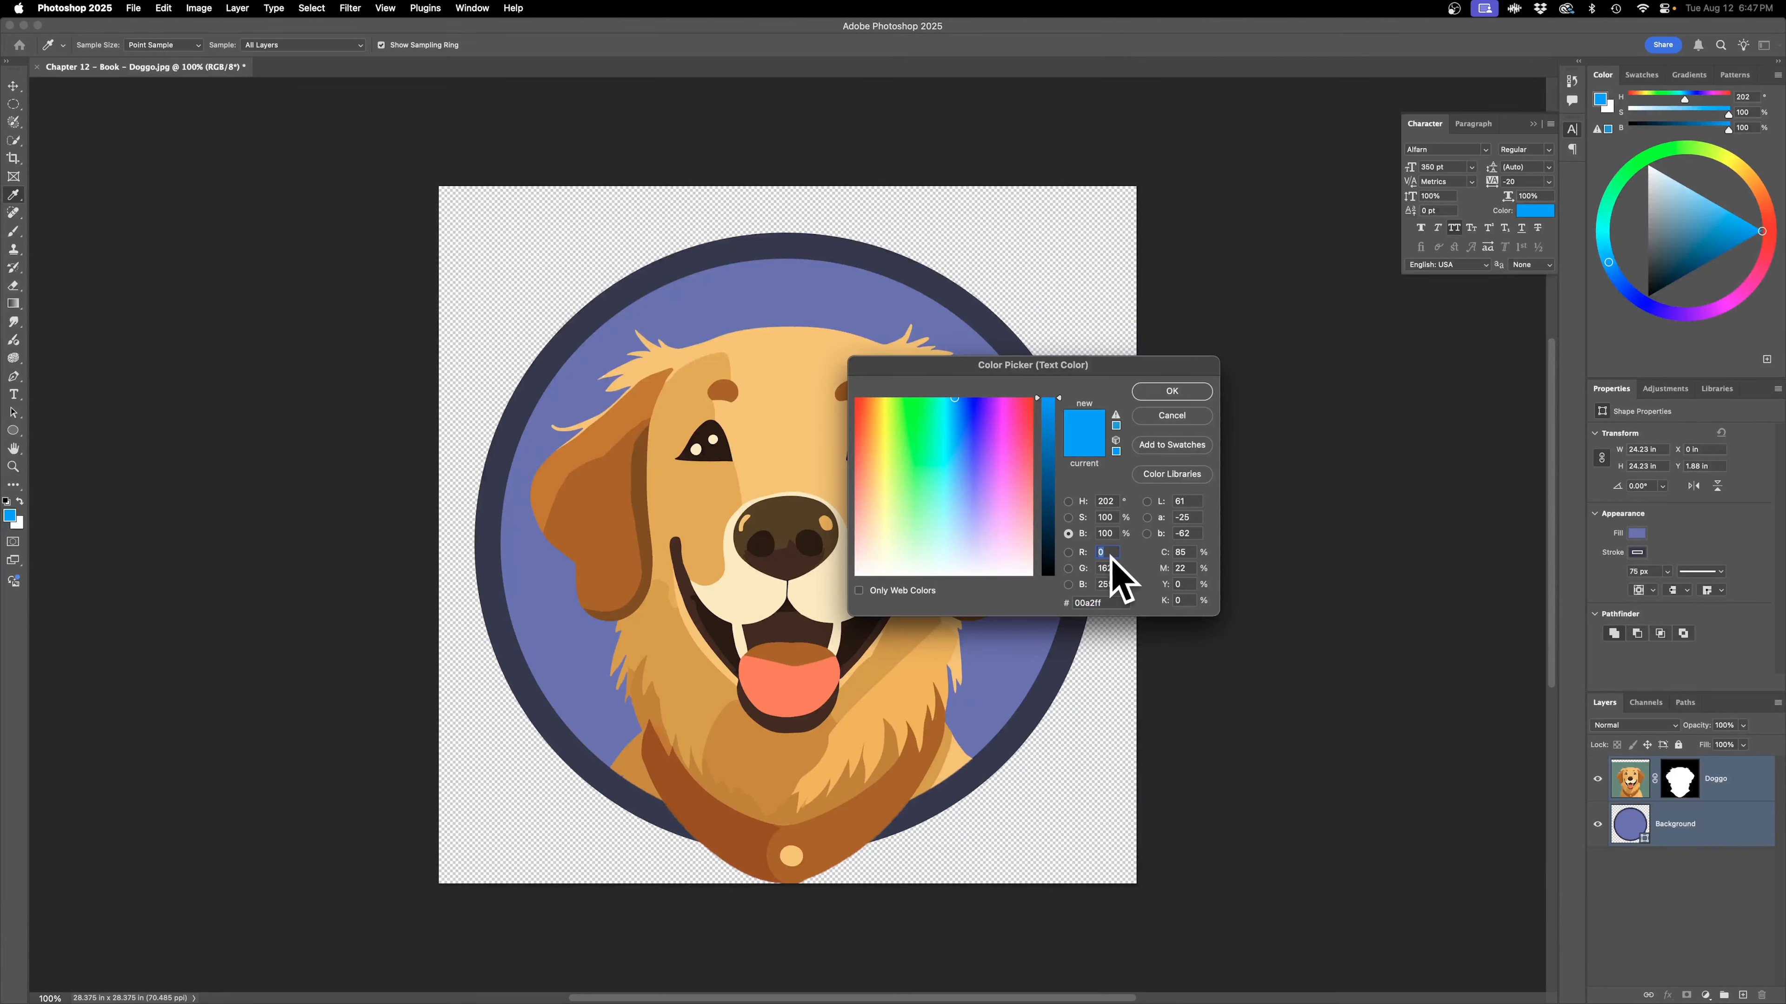
text(192)
key(Tab)
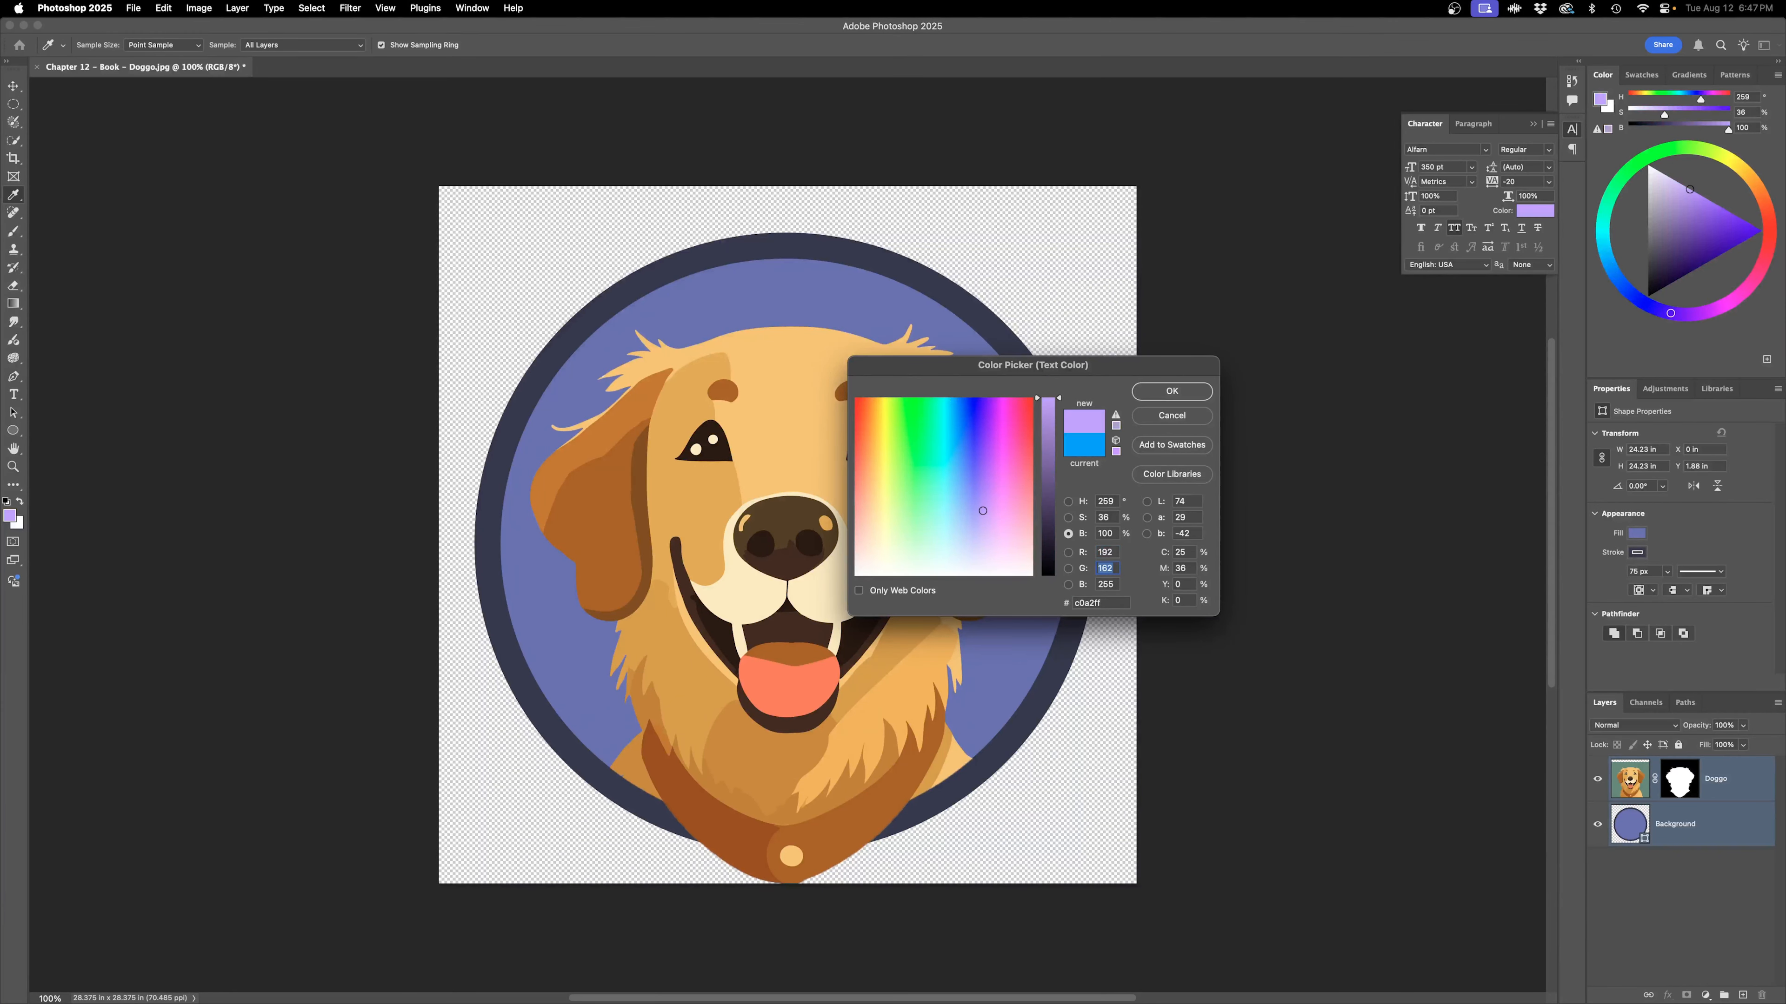
text(117)
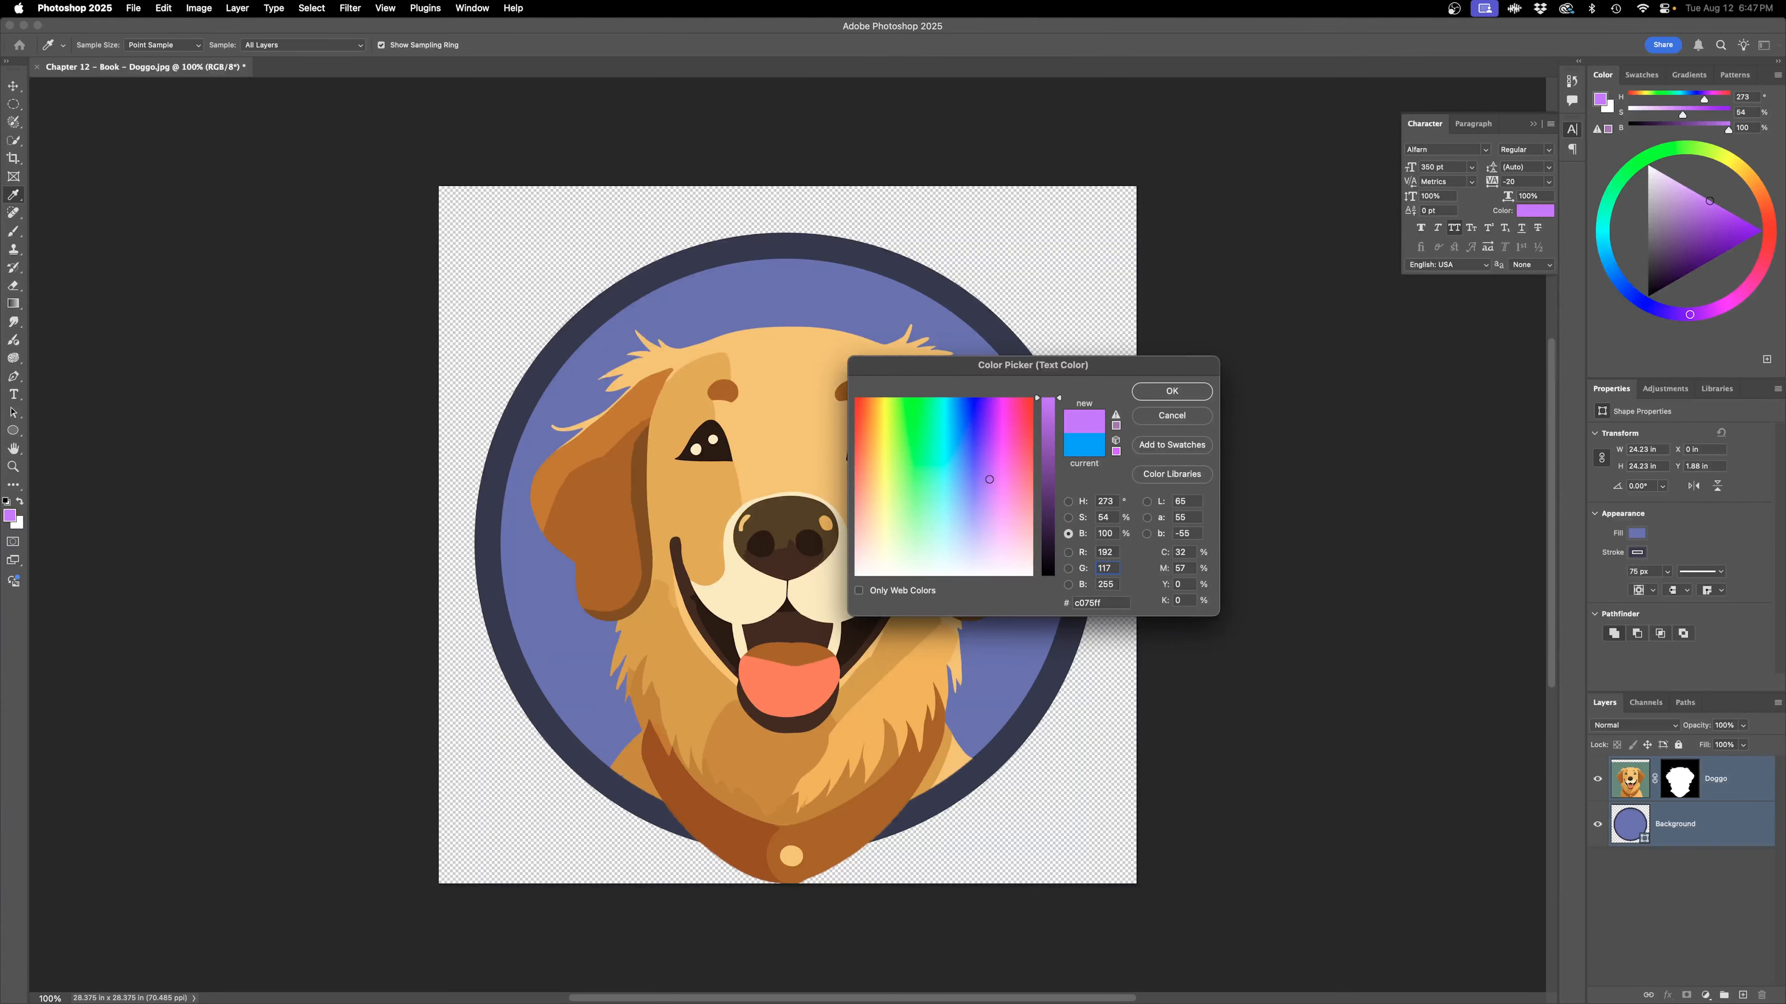
text(36)
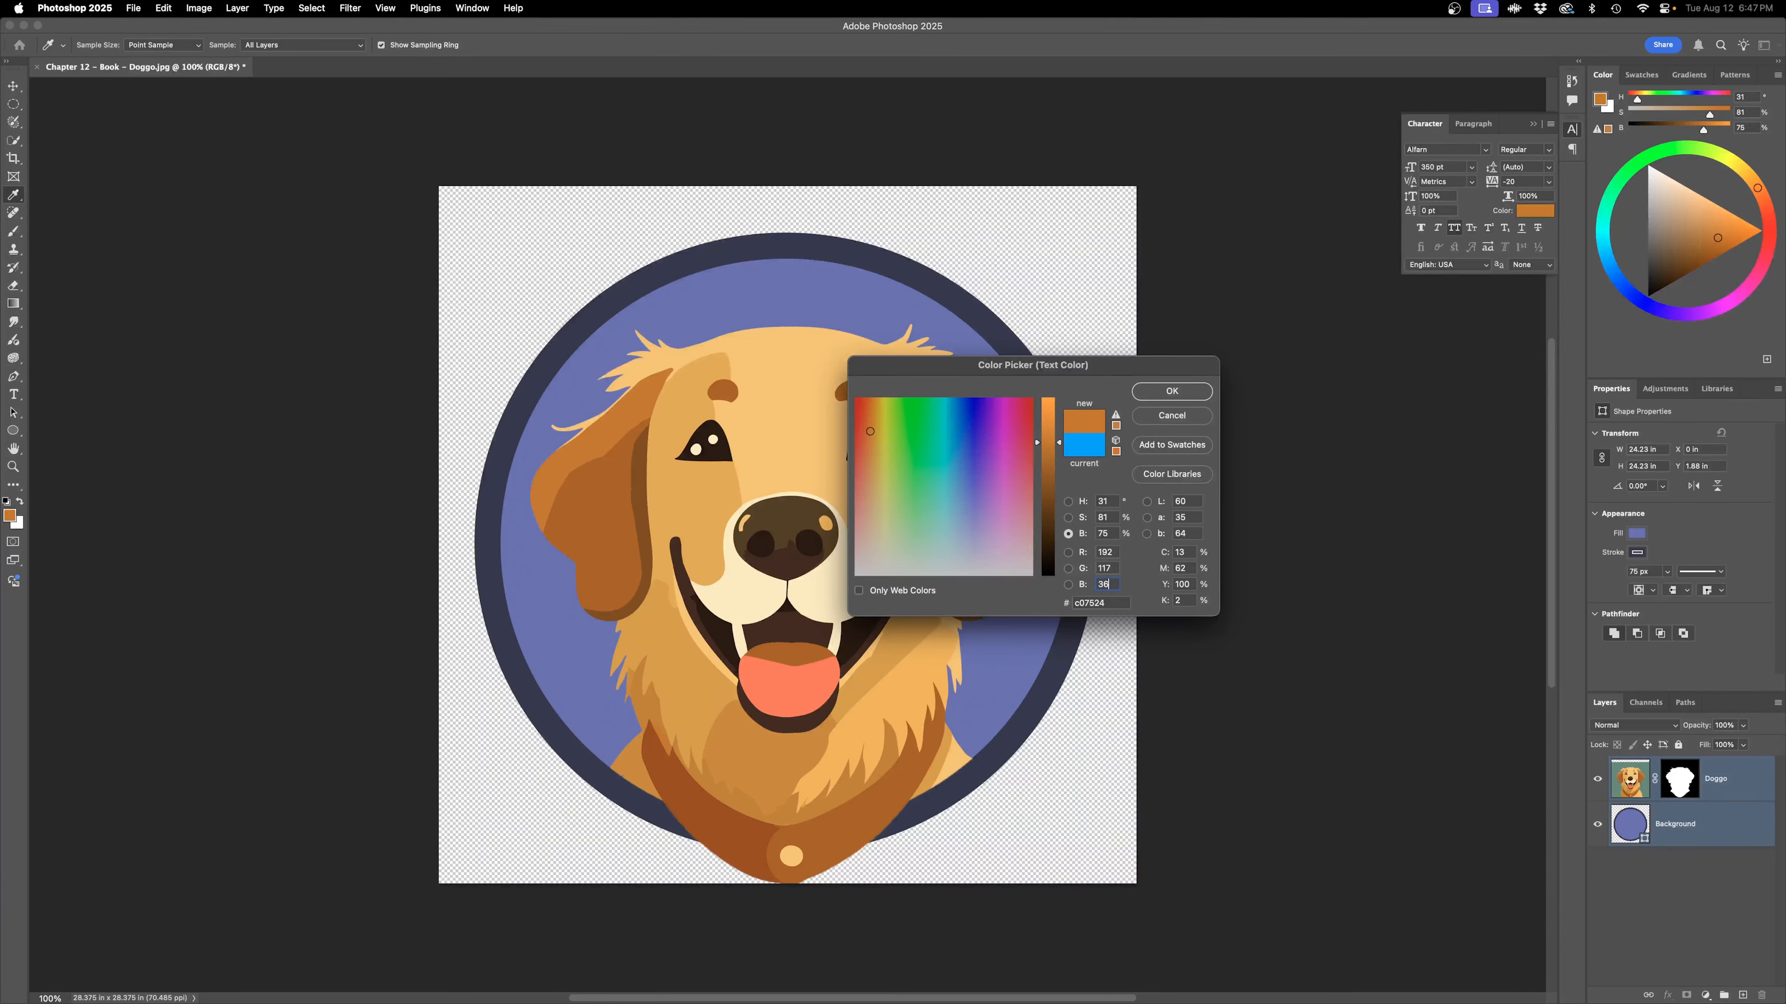
click(608, 502)
click(581, 457)
click(1172, 391)
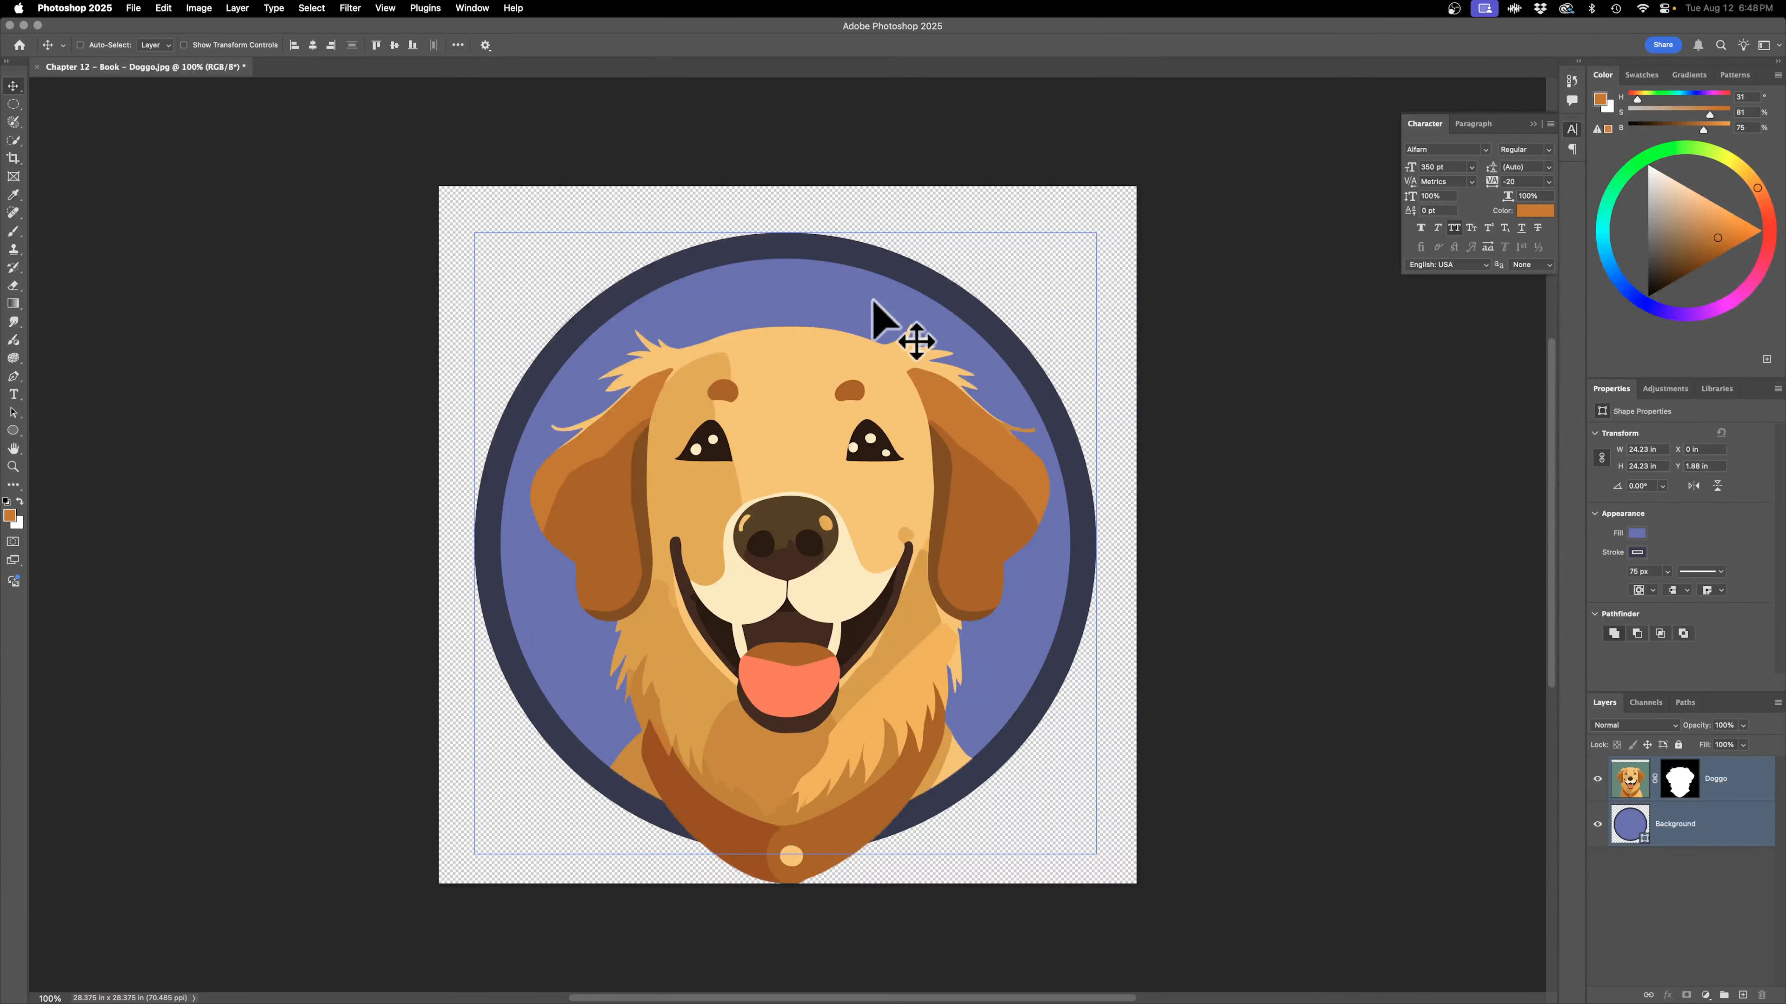
Activate the Type tool, select only the Background layer and set the text size to 350 pt.
key(t)
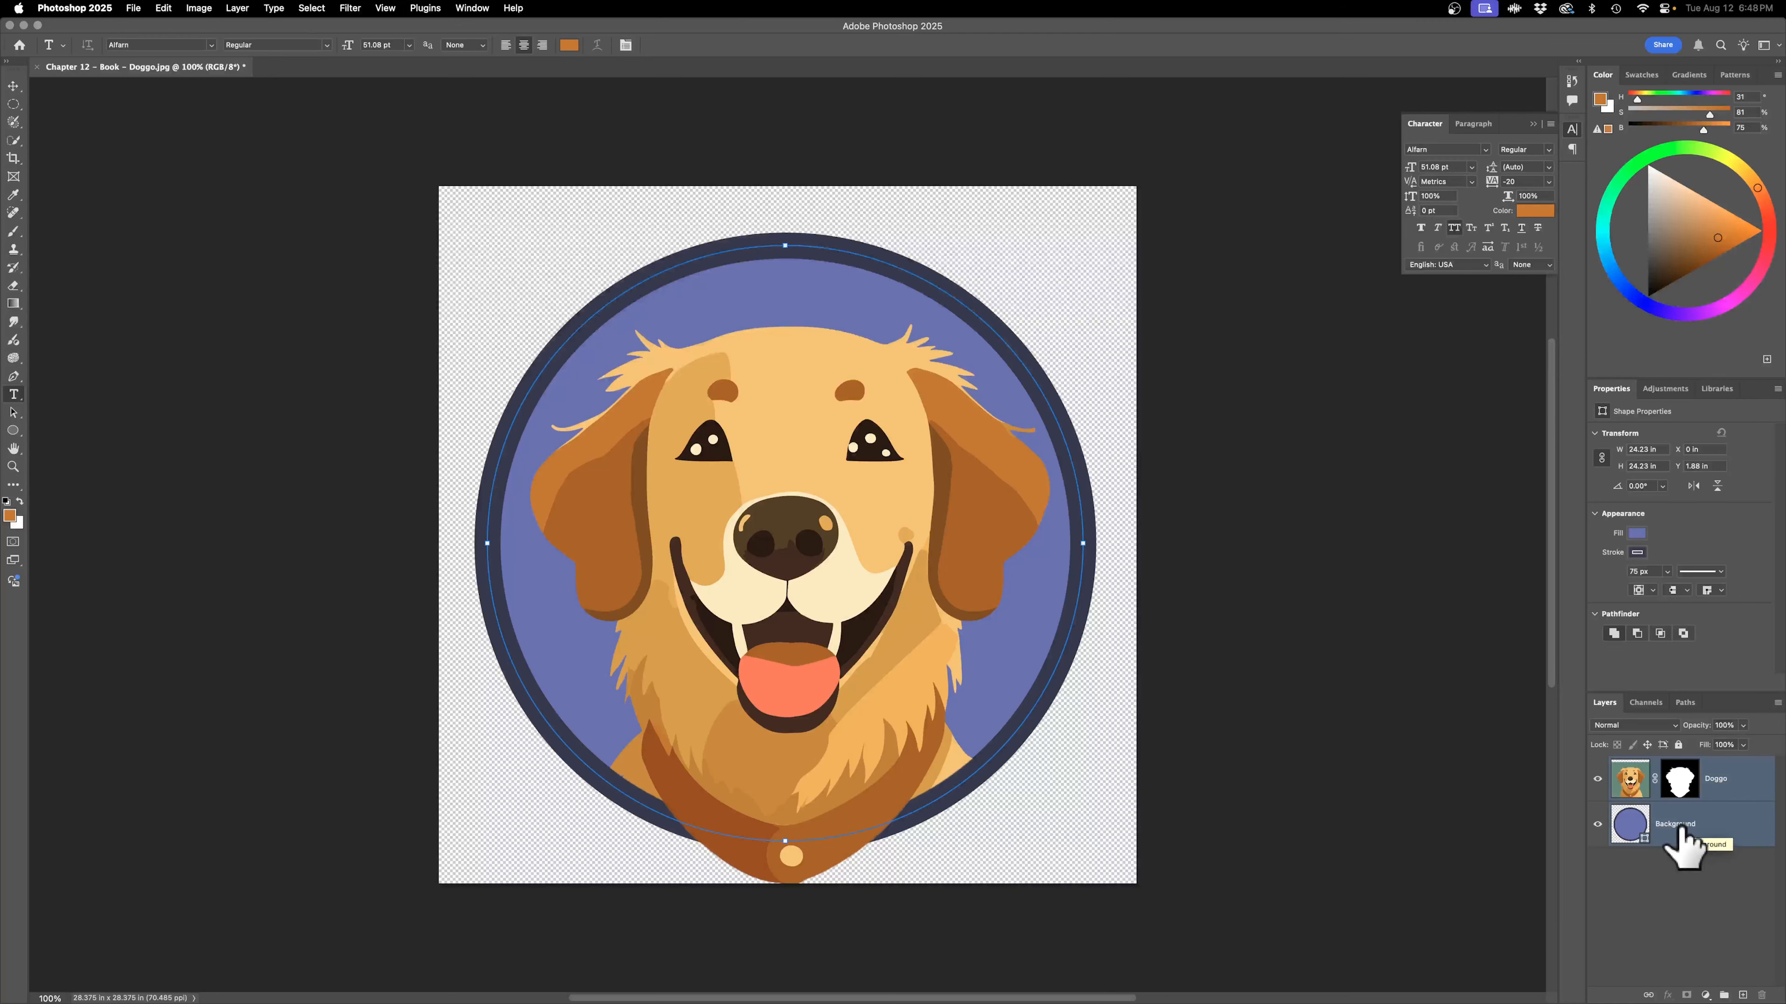
click(1682, 826)
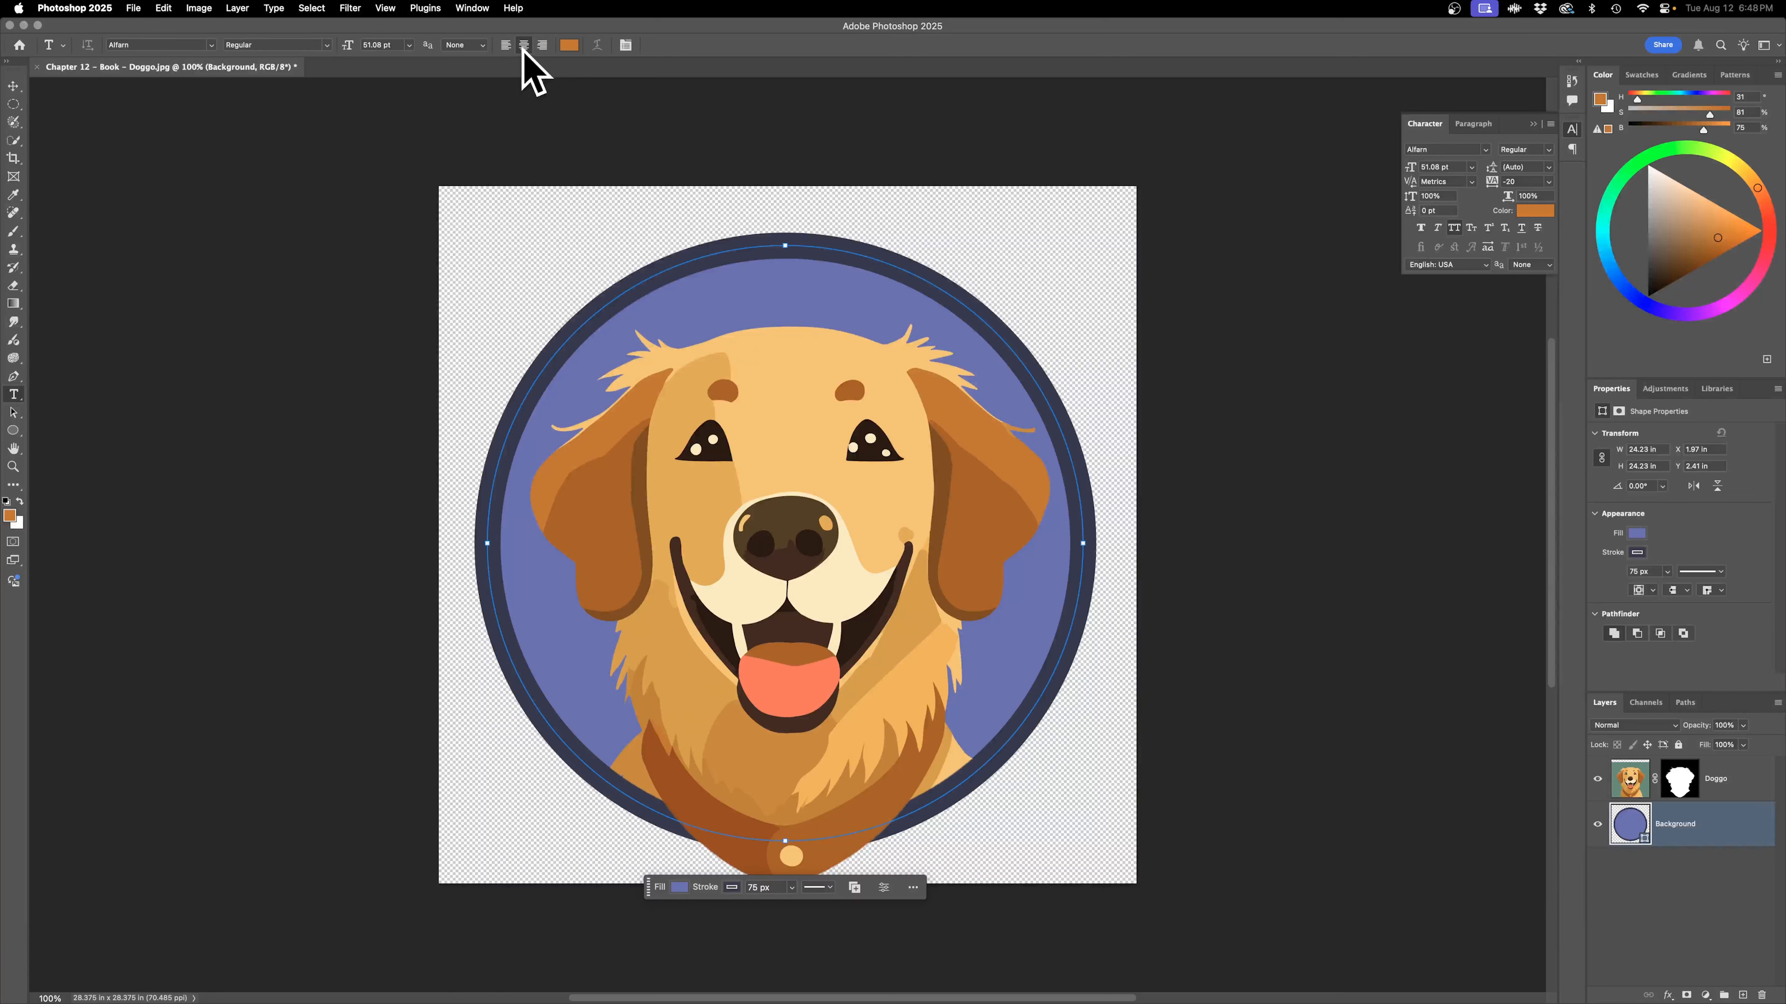
click(1471, 124)
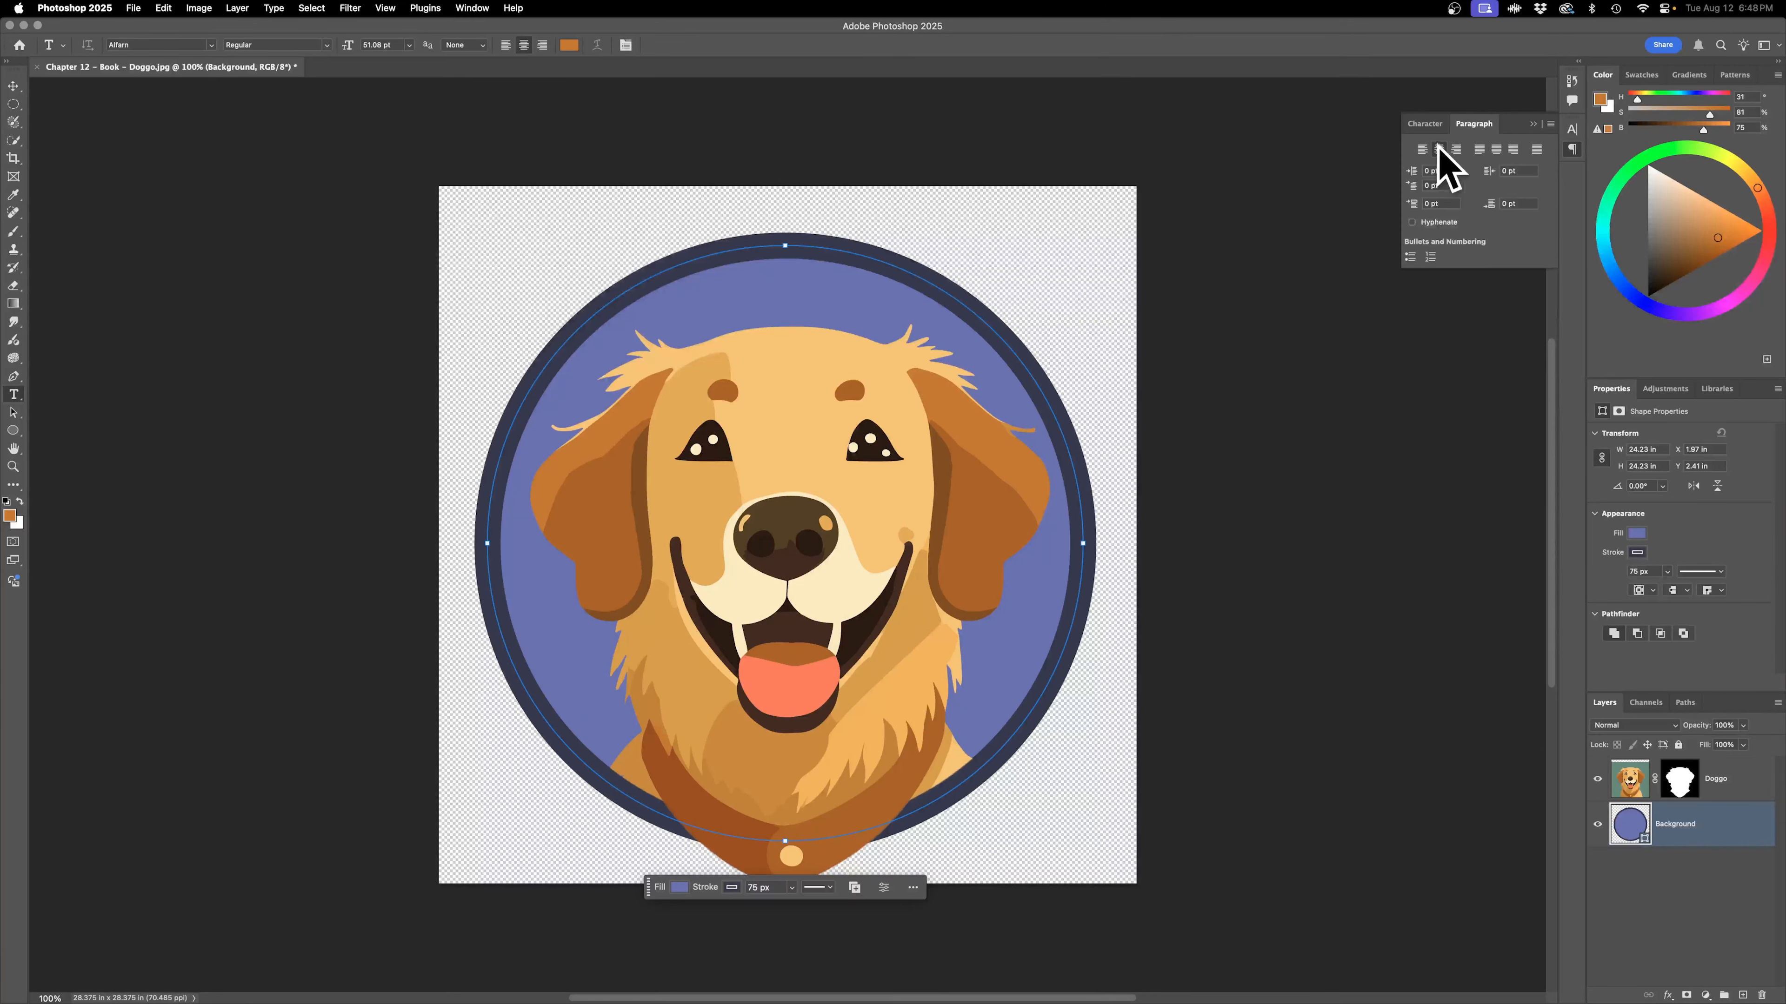
click(1424, 124)
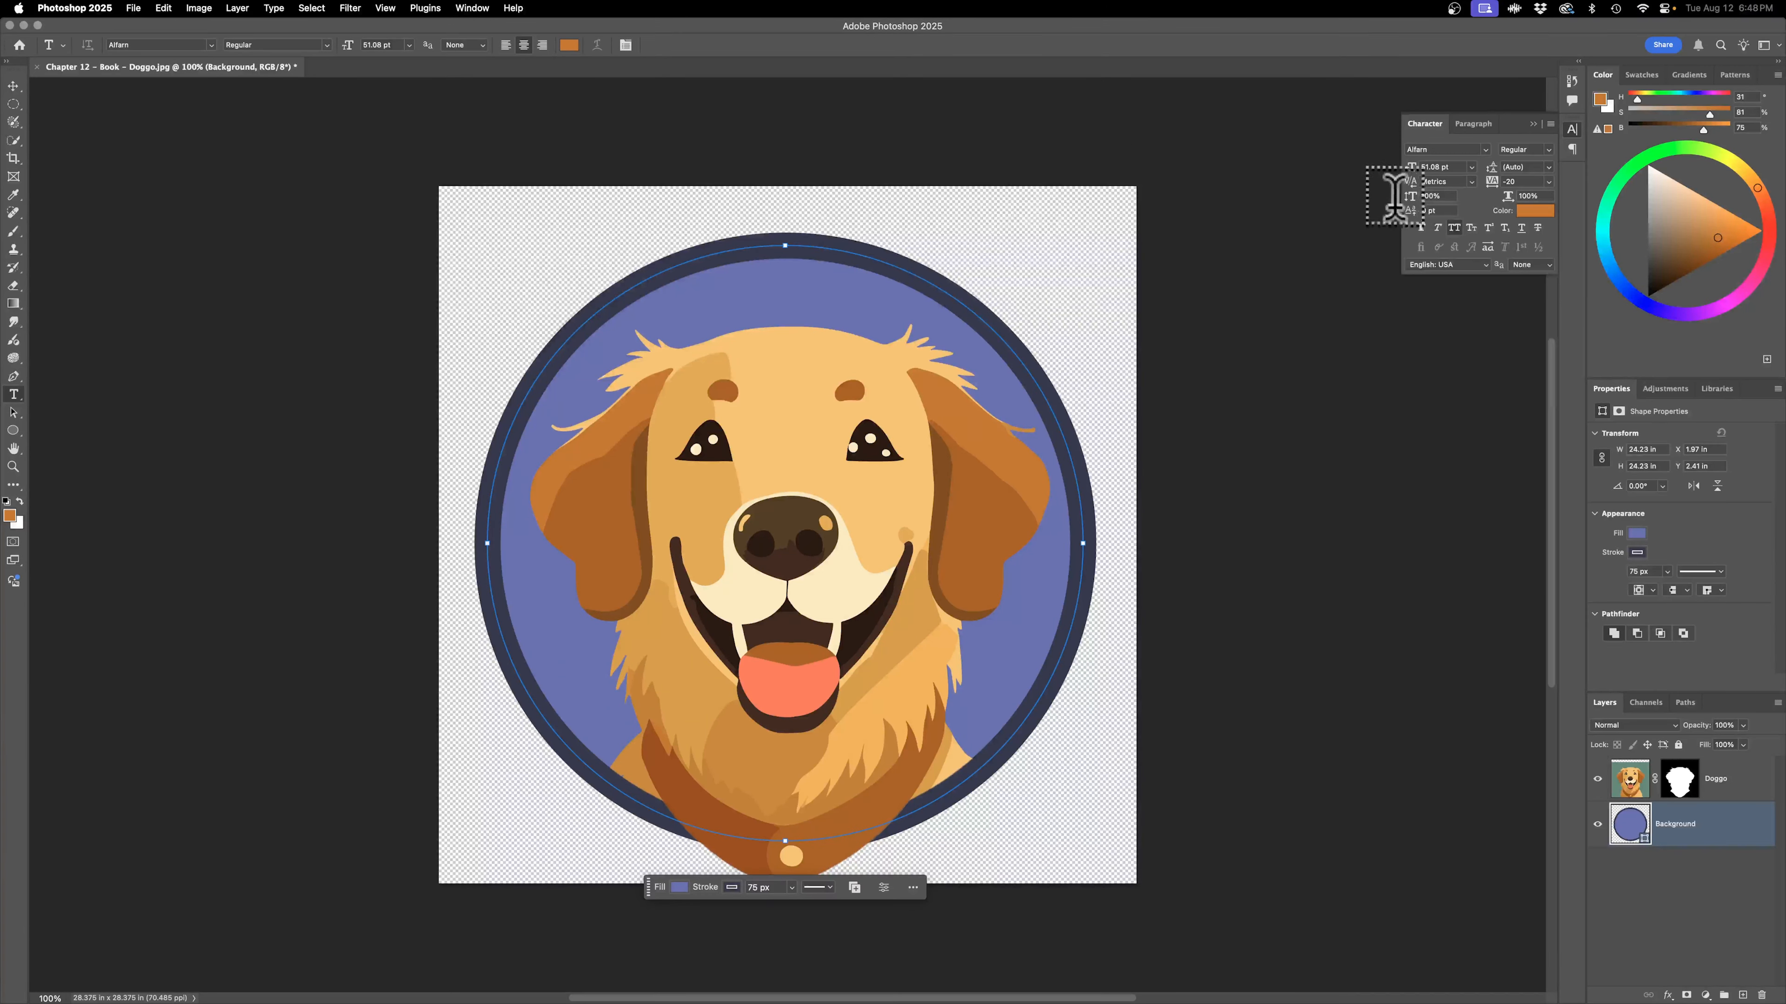
click(1453, 167)
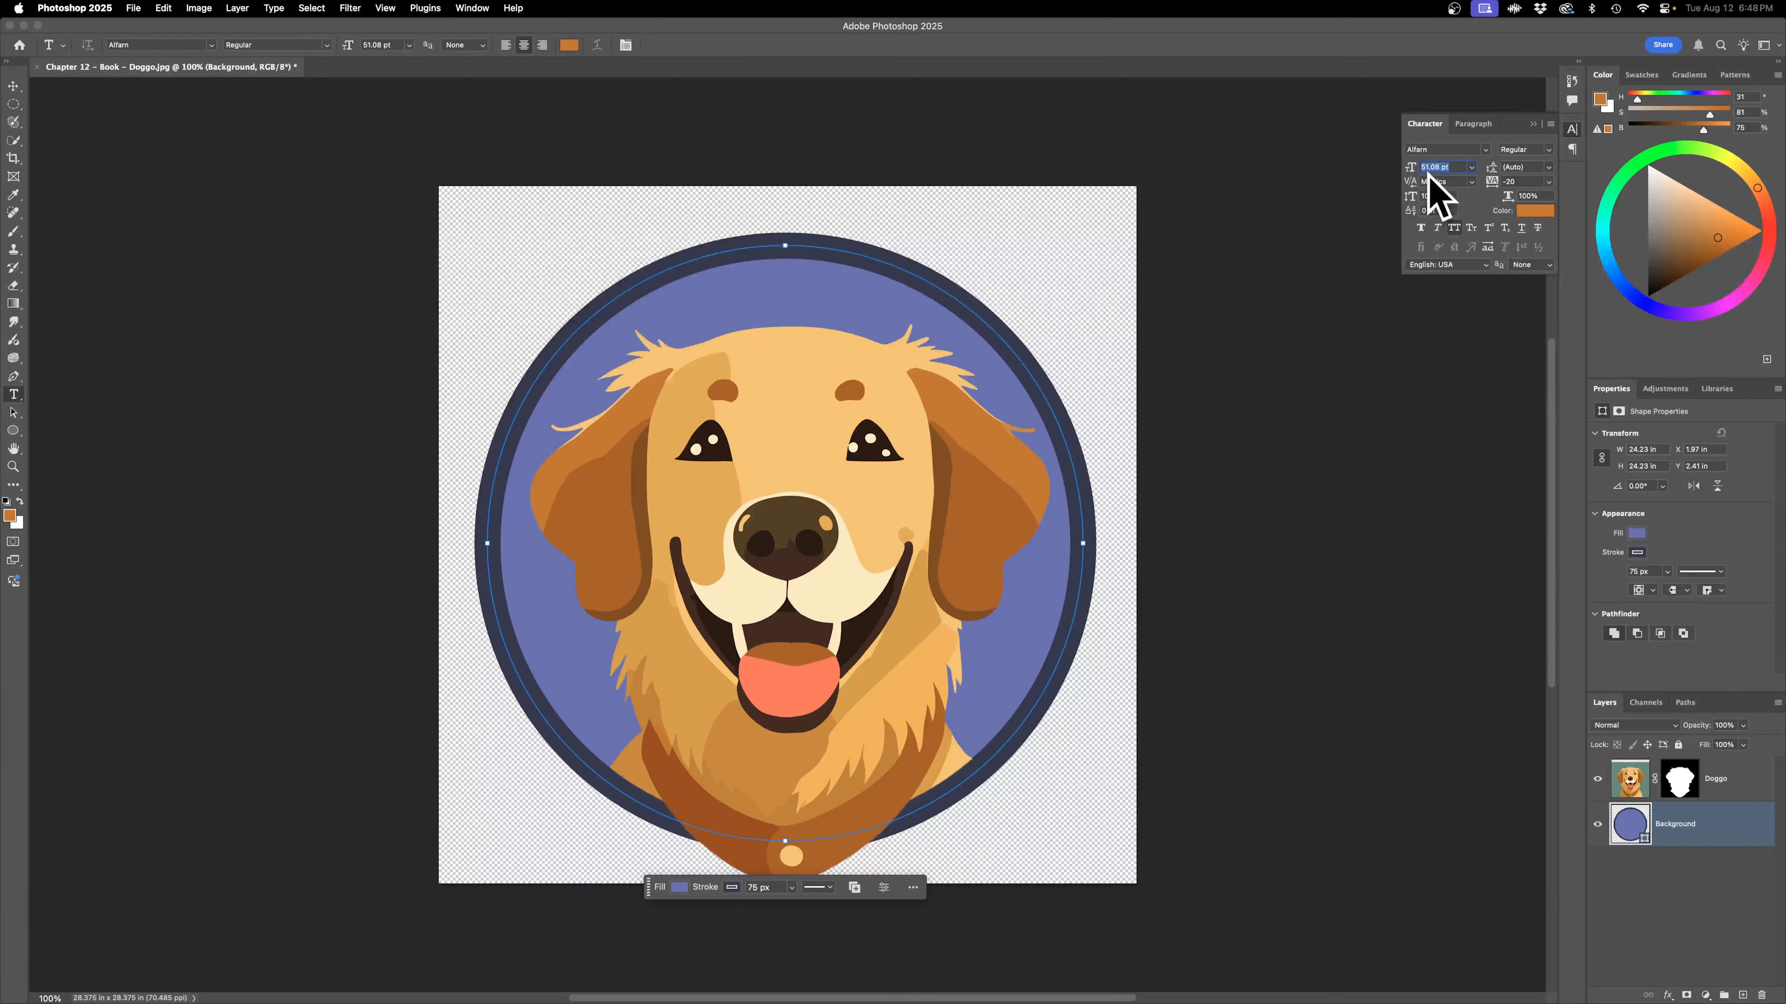
text(350)
key(Return)
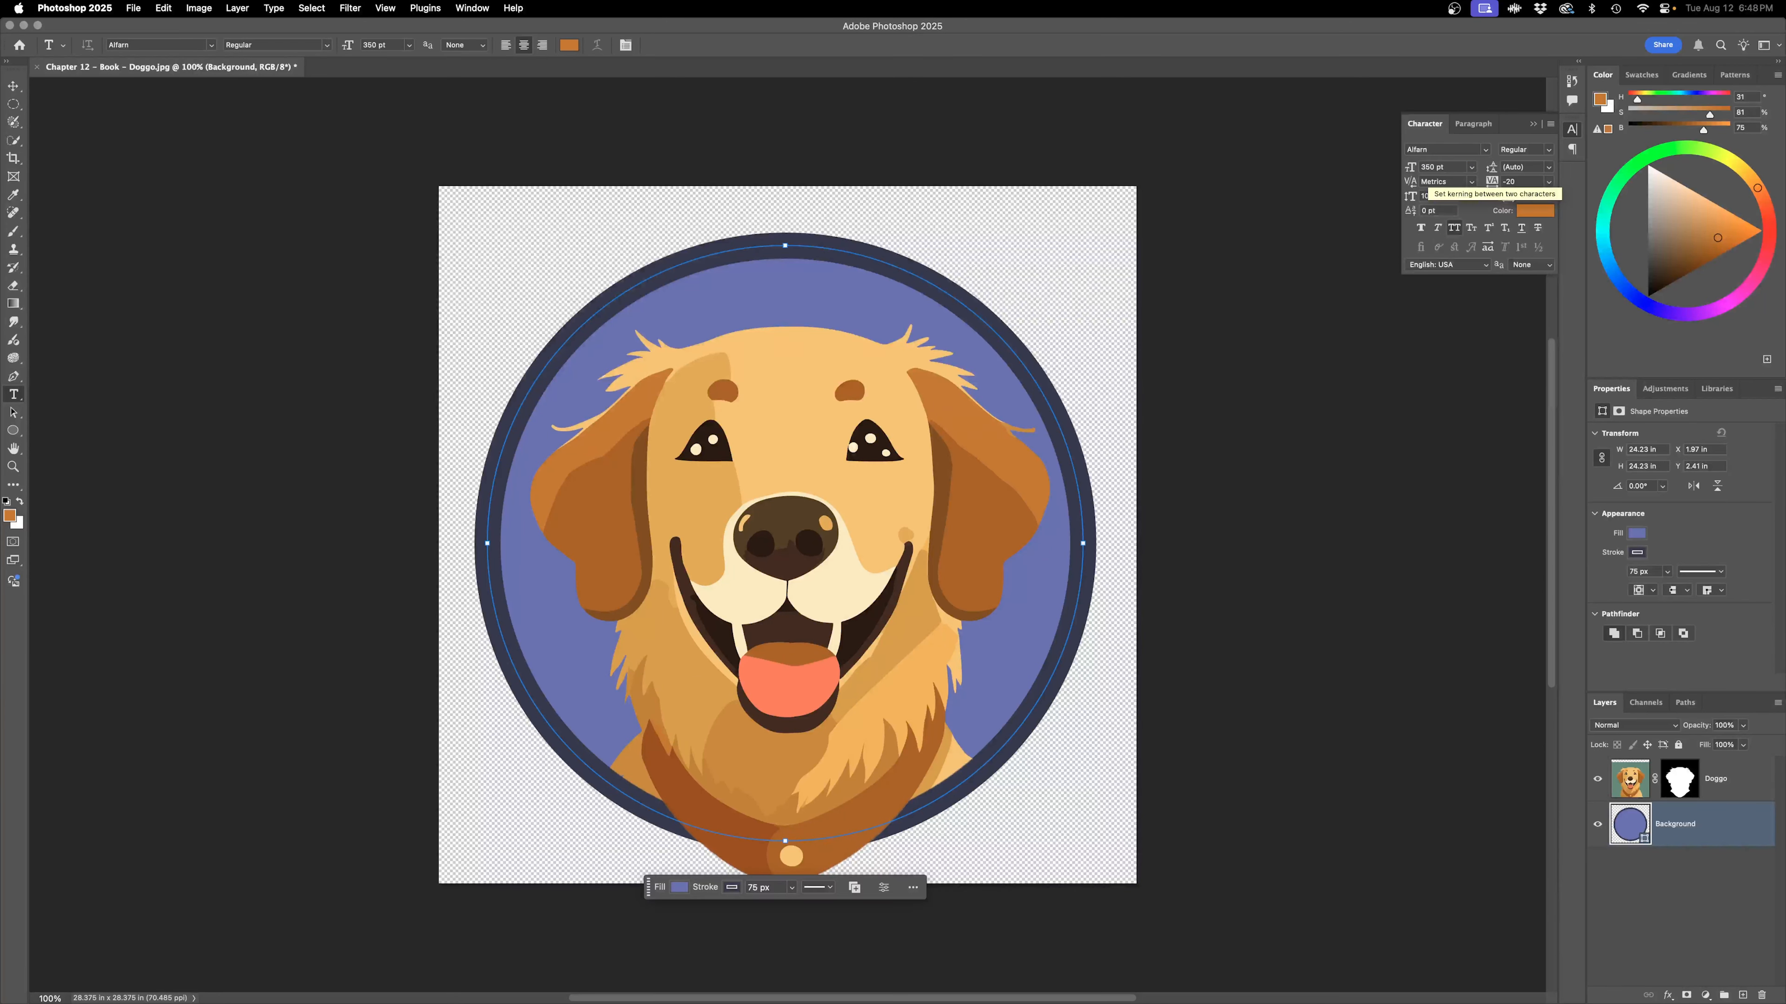
Add the text HAPPY DOGGO along the outside of the circle's path and commit it.
click(786, 239)
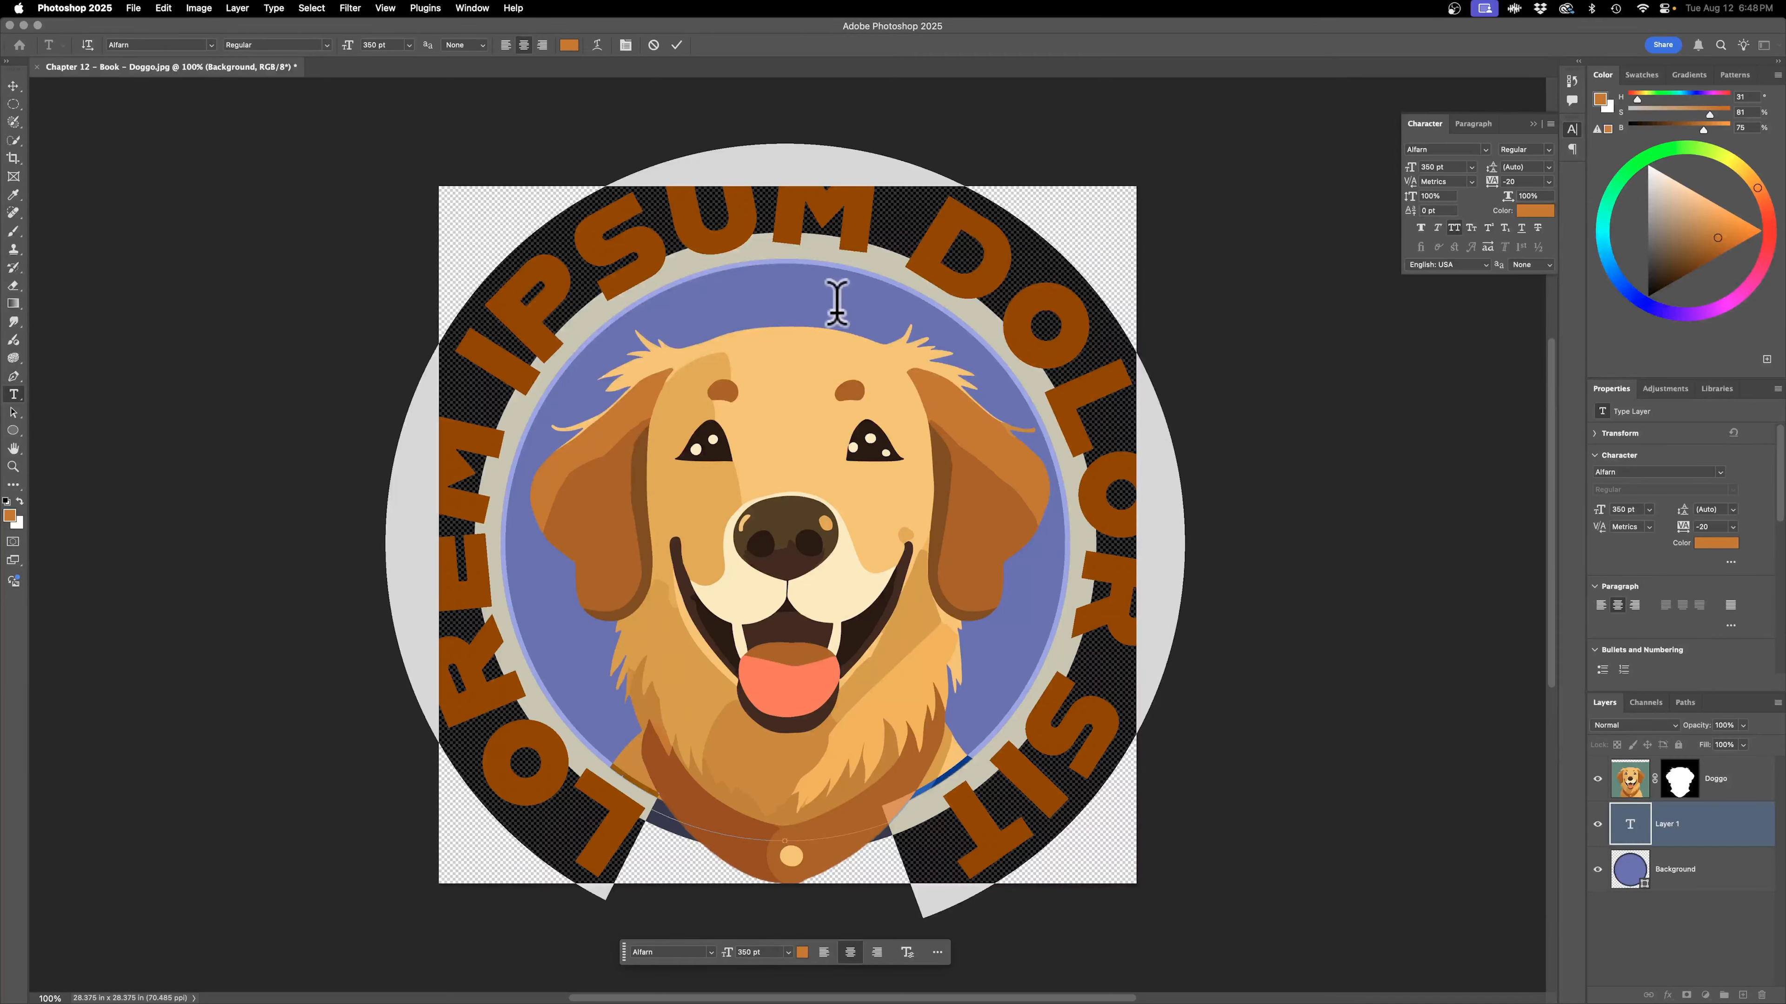
text(HAPPY)
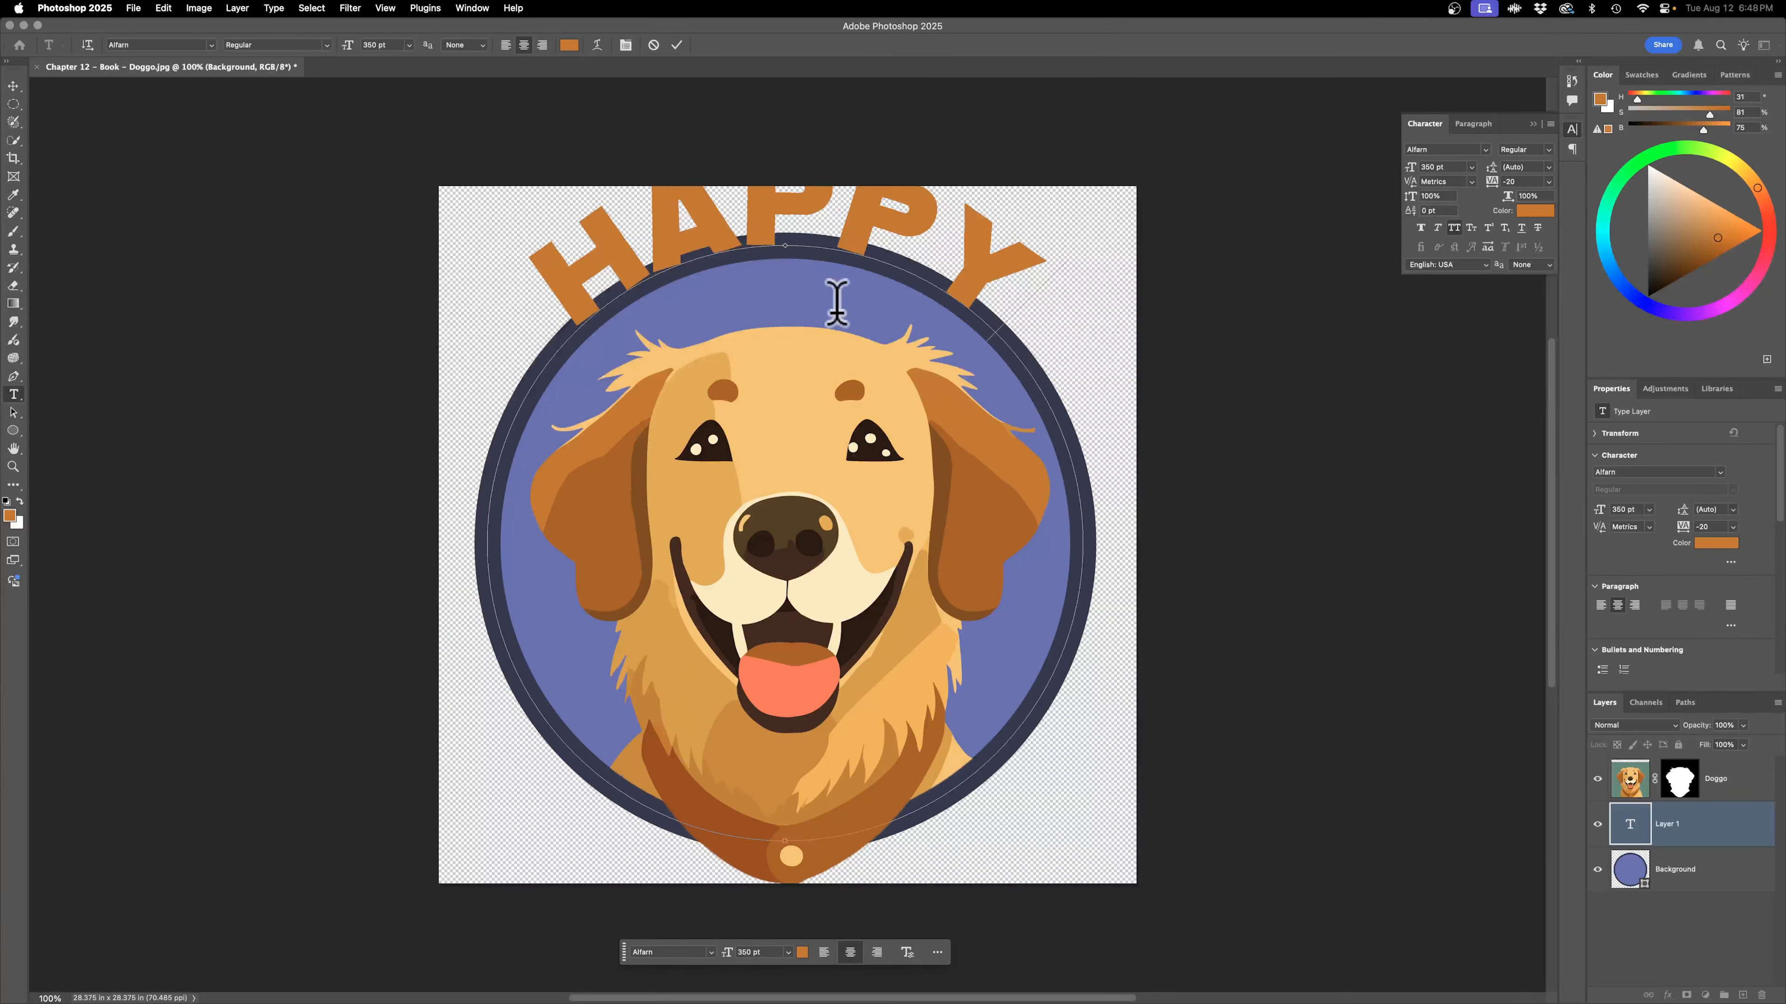
text( DOGGO)
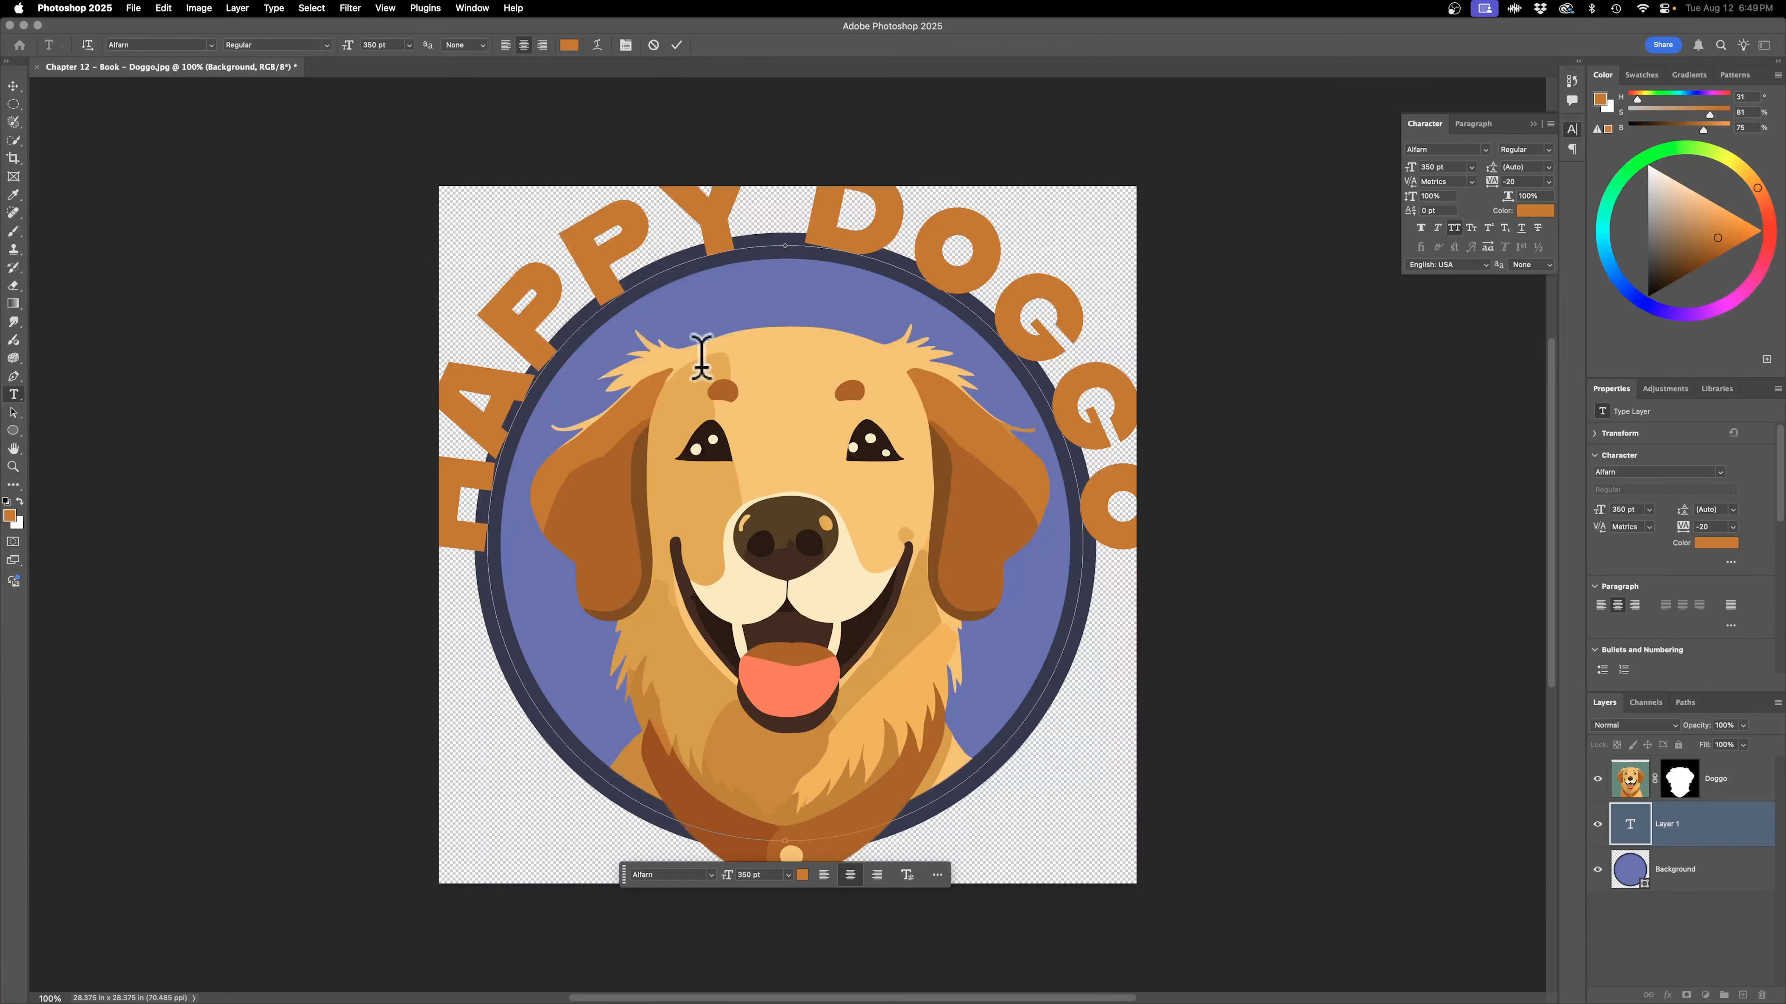
click(677, 45)
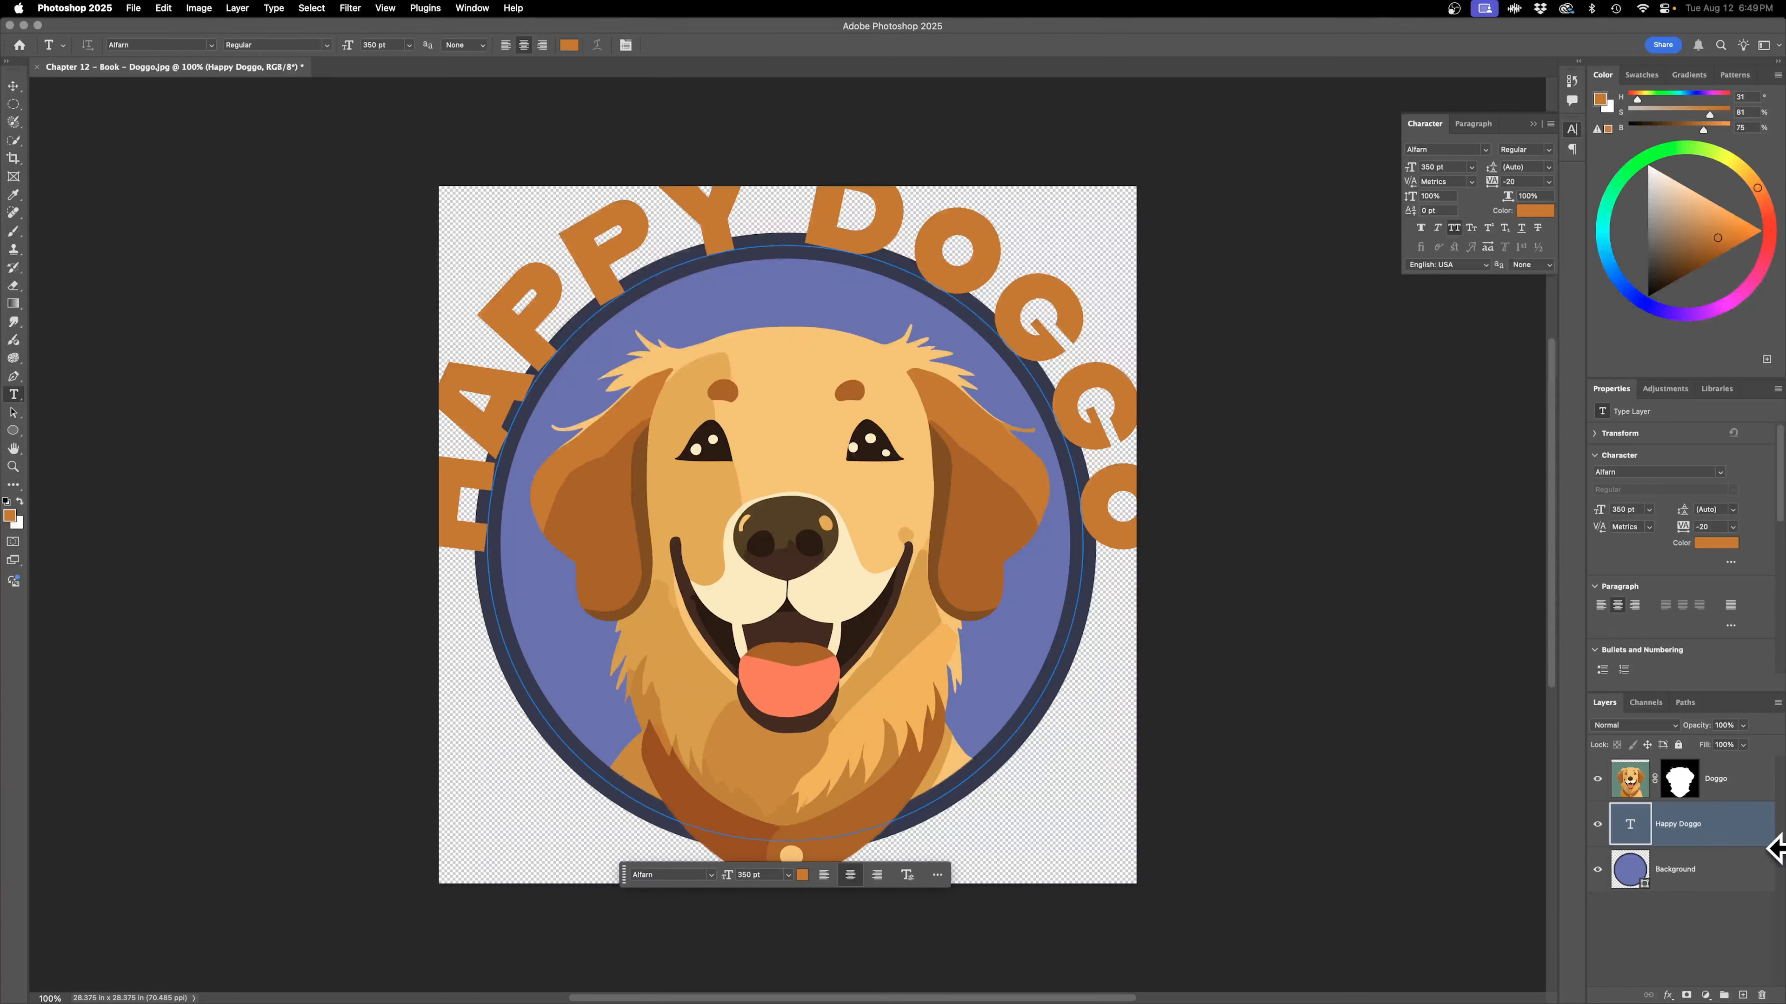
Extend the canvas upward and to both sides with the Crop tool so the whole curved text fits inside.
key(c)
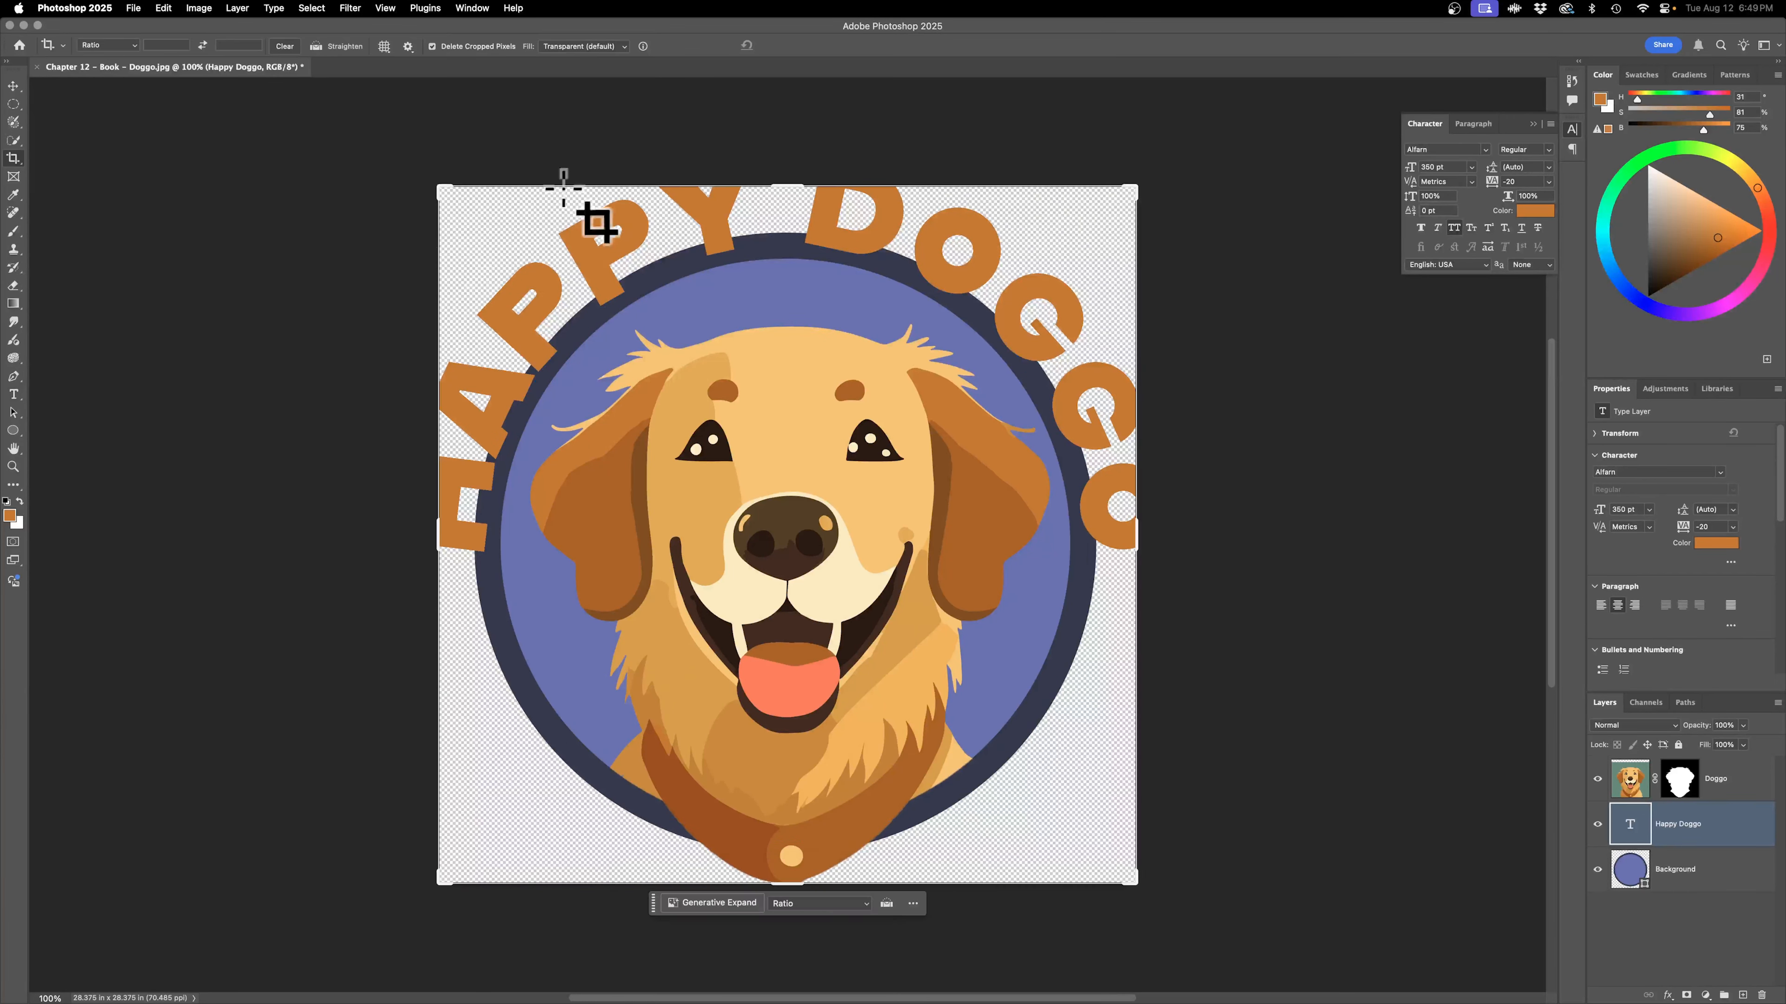
drag(788, 181, 782, 112)
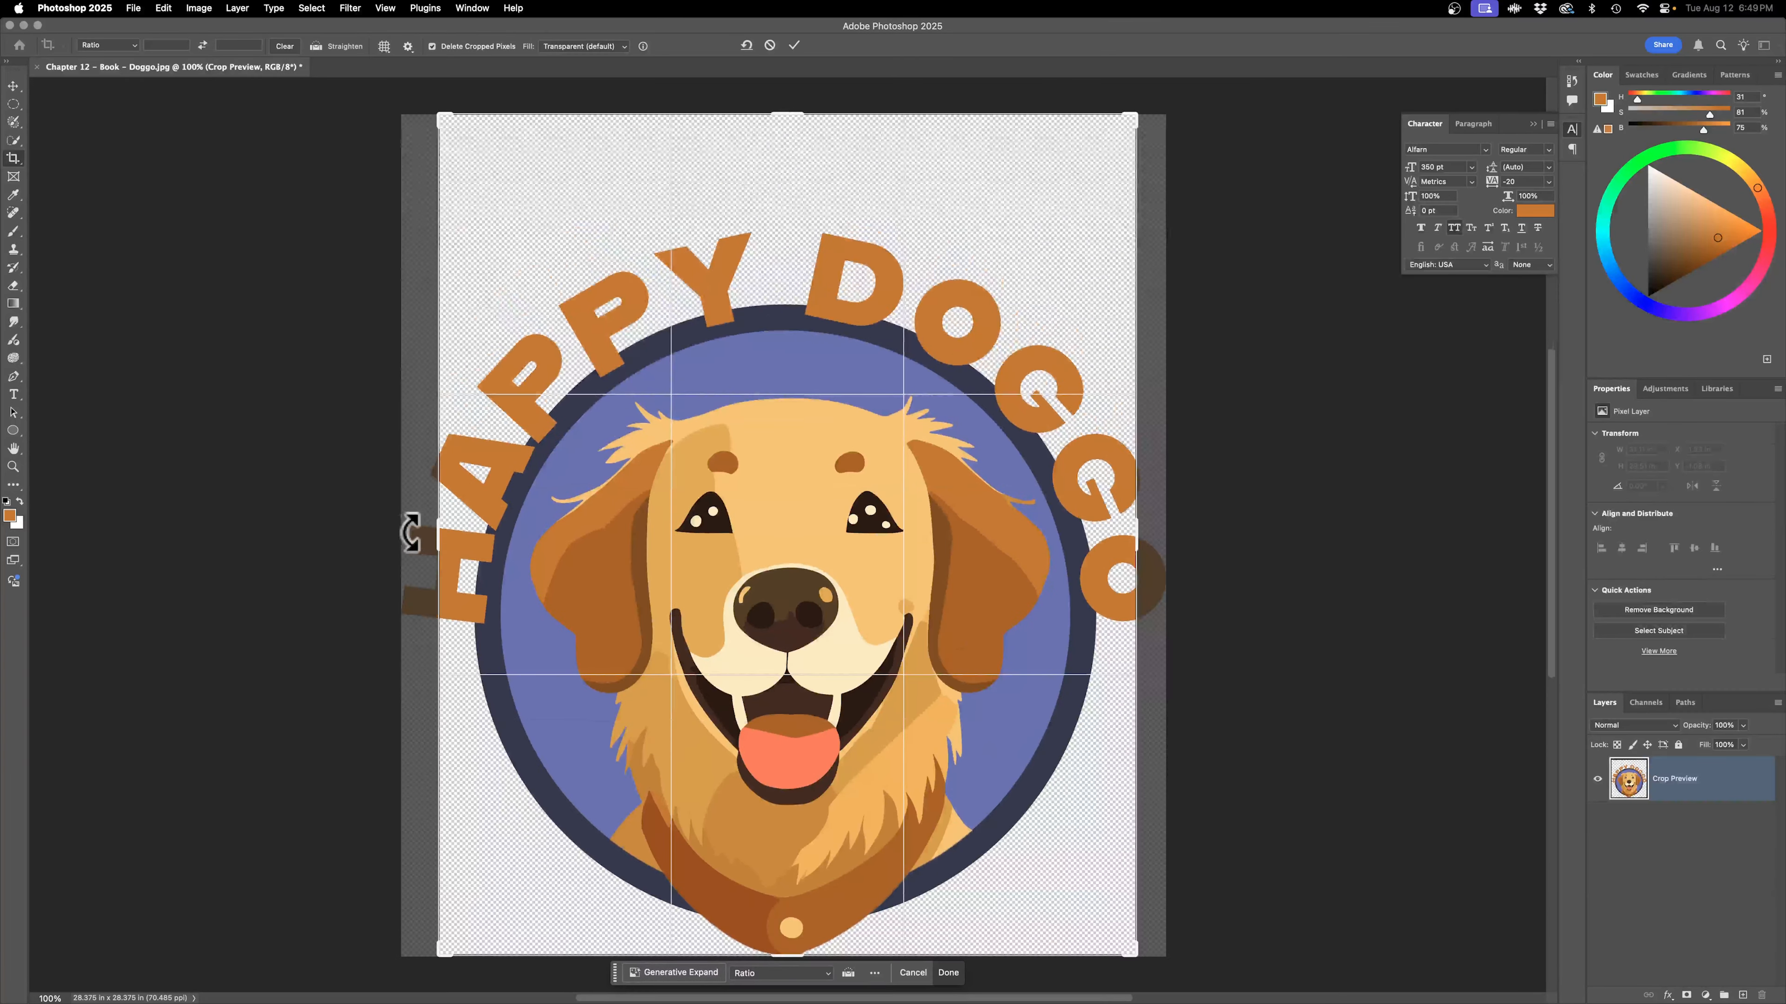
drag(437, 528, 295, 524)
drag(1224, 531, 1148, 509)
key(Return)
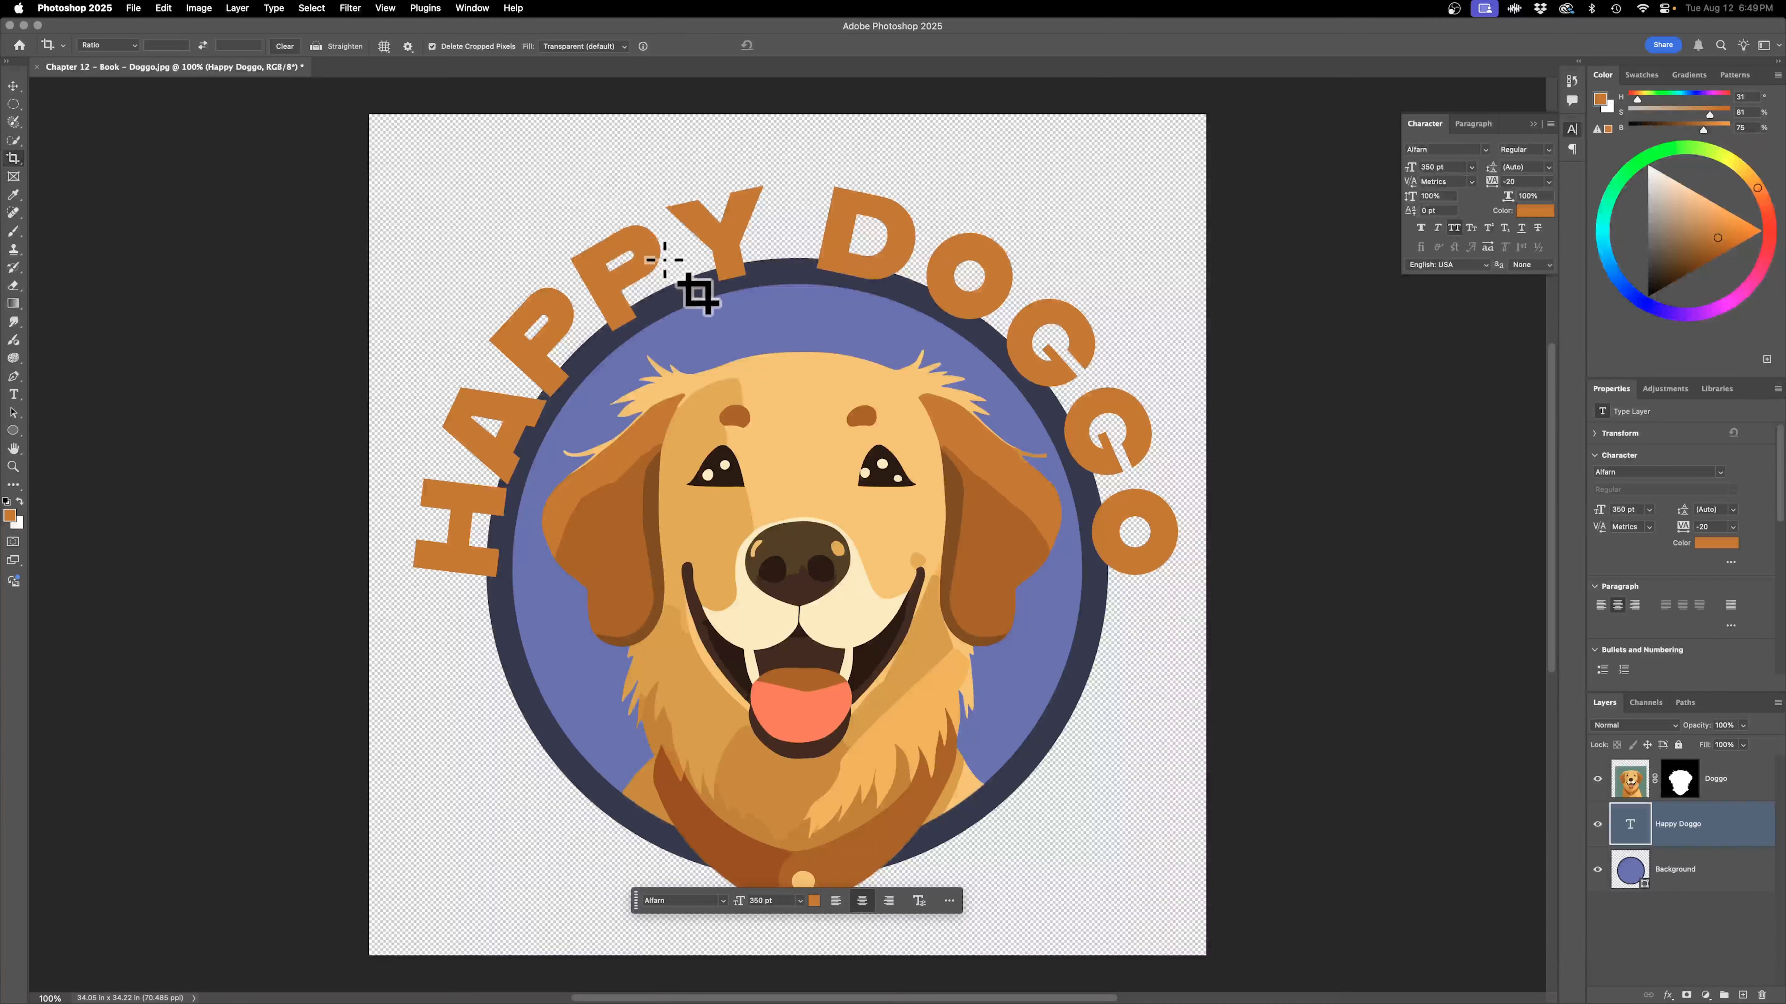
key(t)
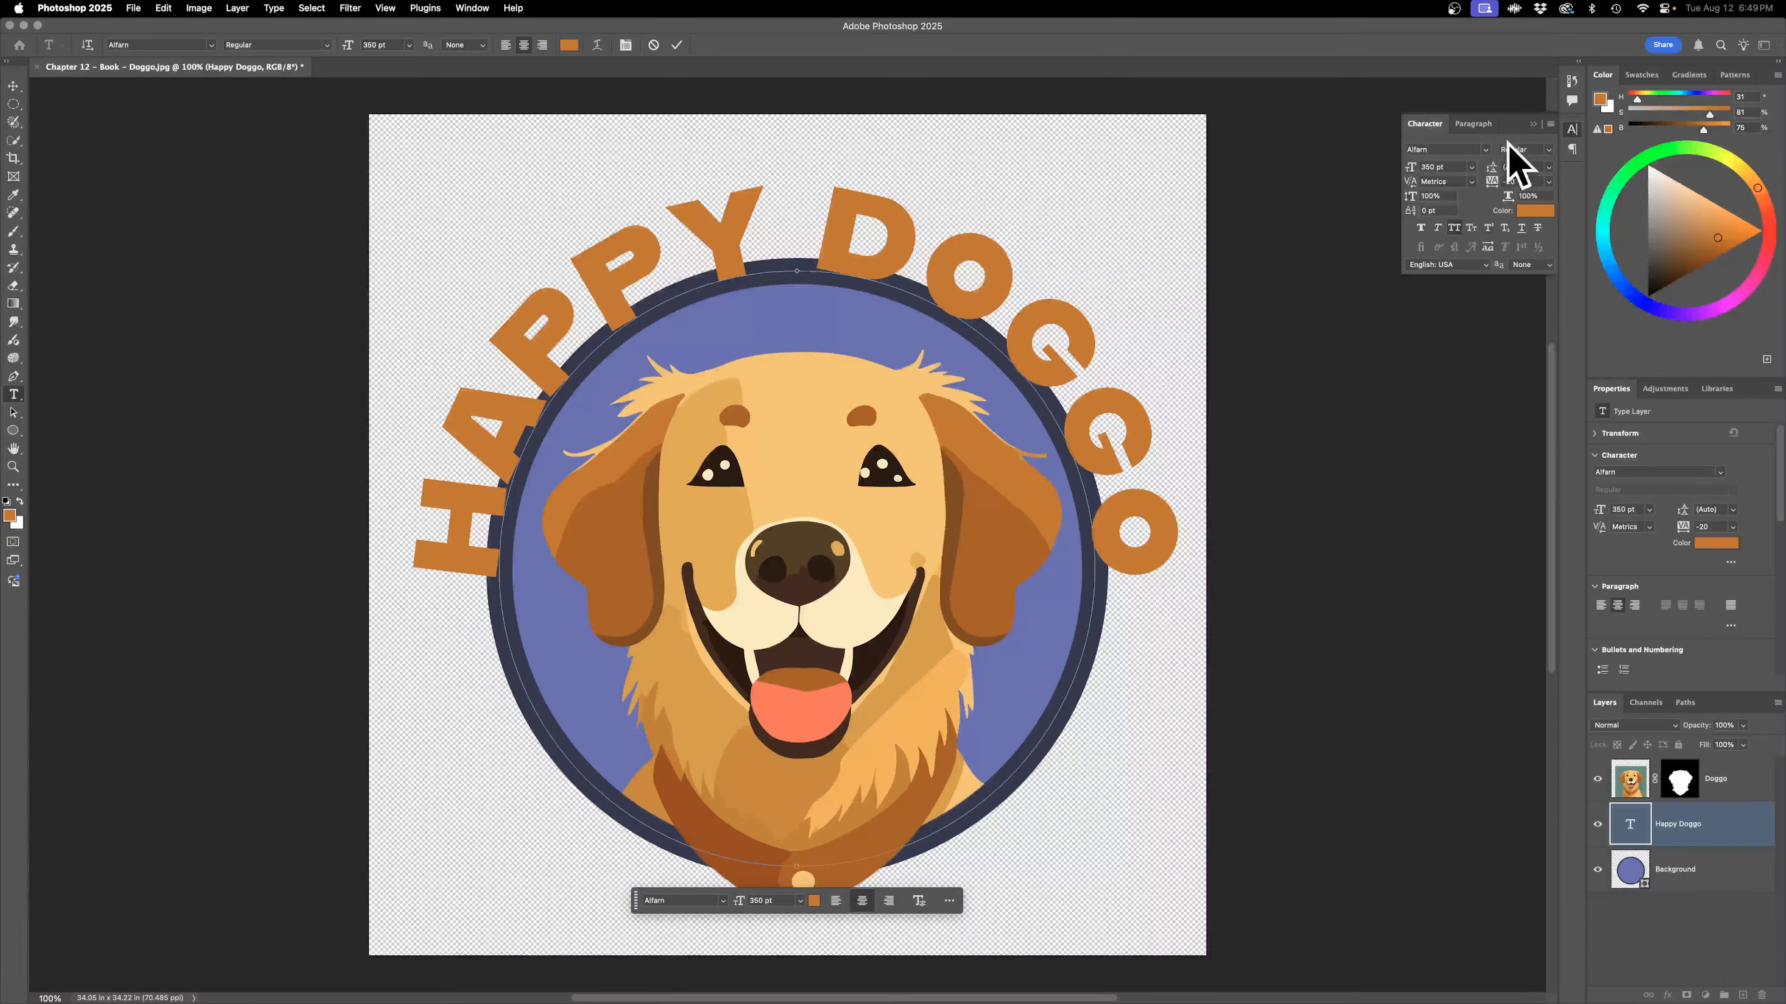
mouse_move(1411, 181)
mouse_down()
mouse_move(1396, 183)
mouse_move(1412, 184)
mouse_up()
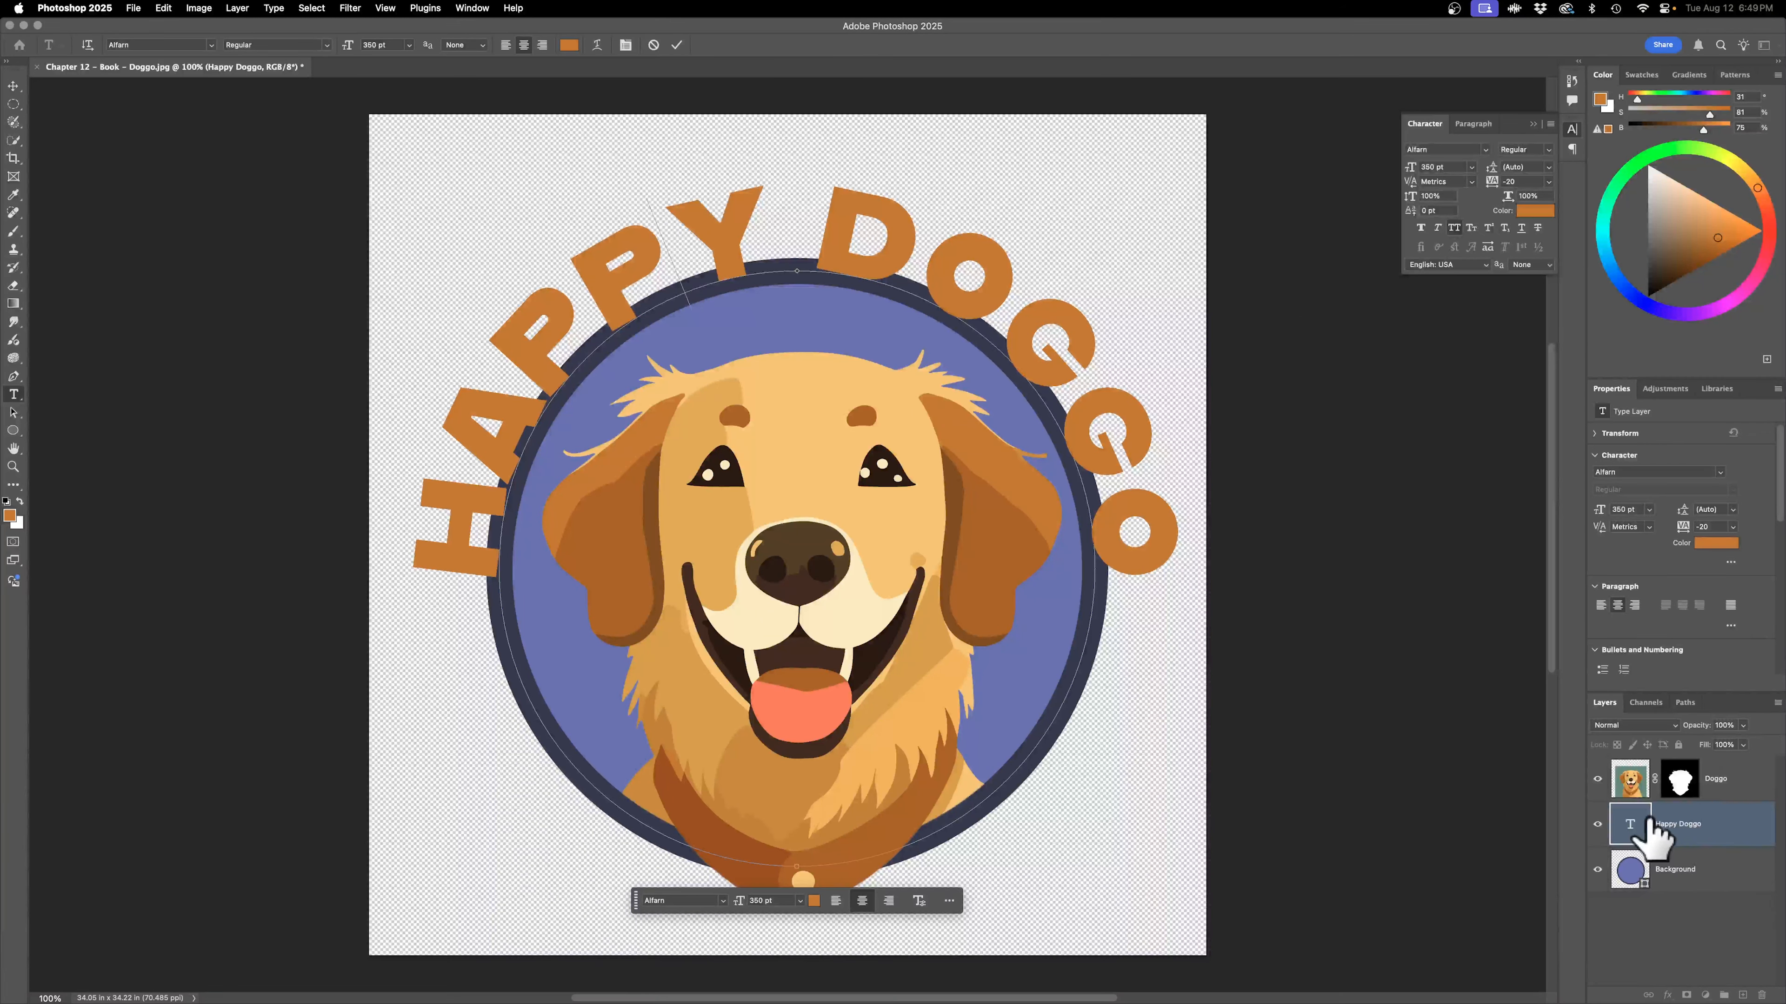
key(super+Return)
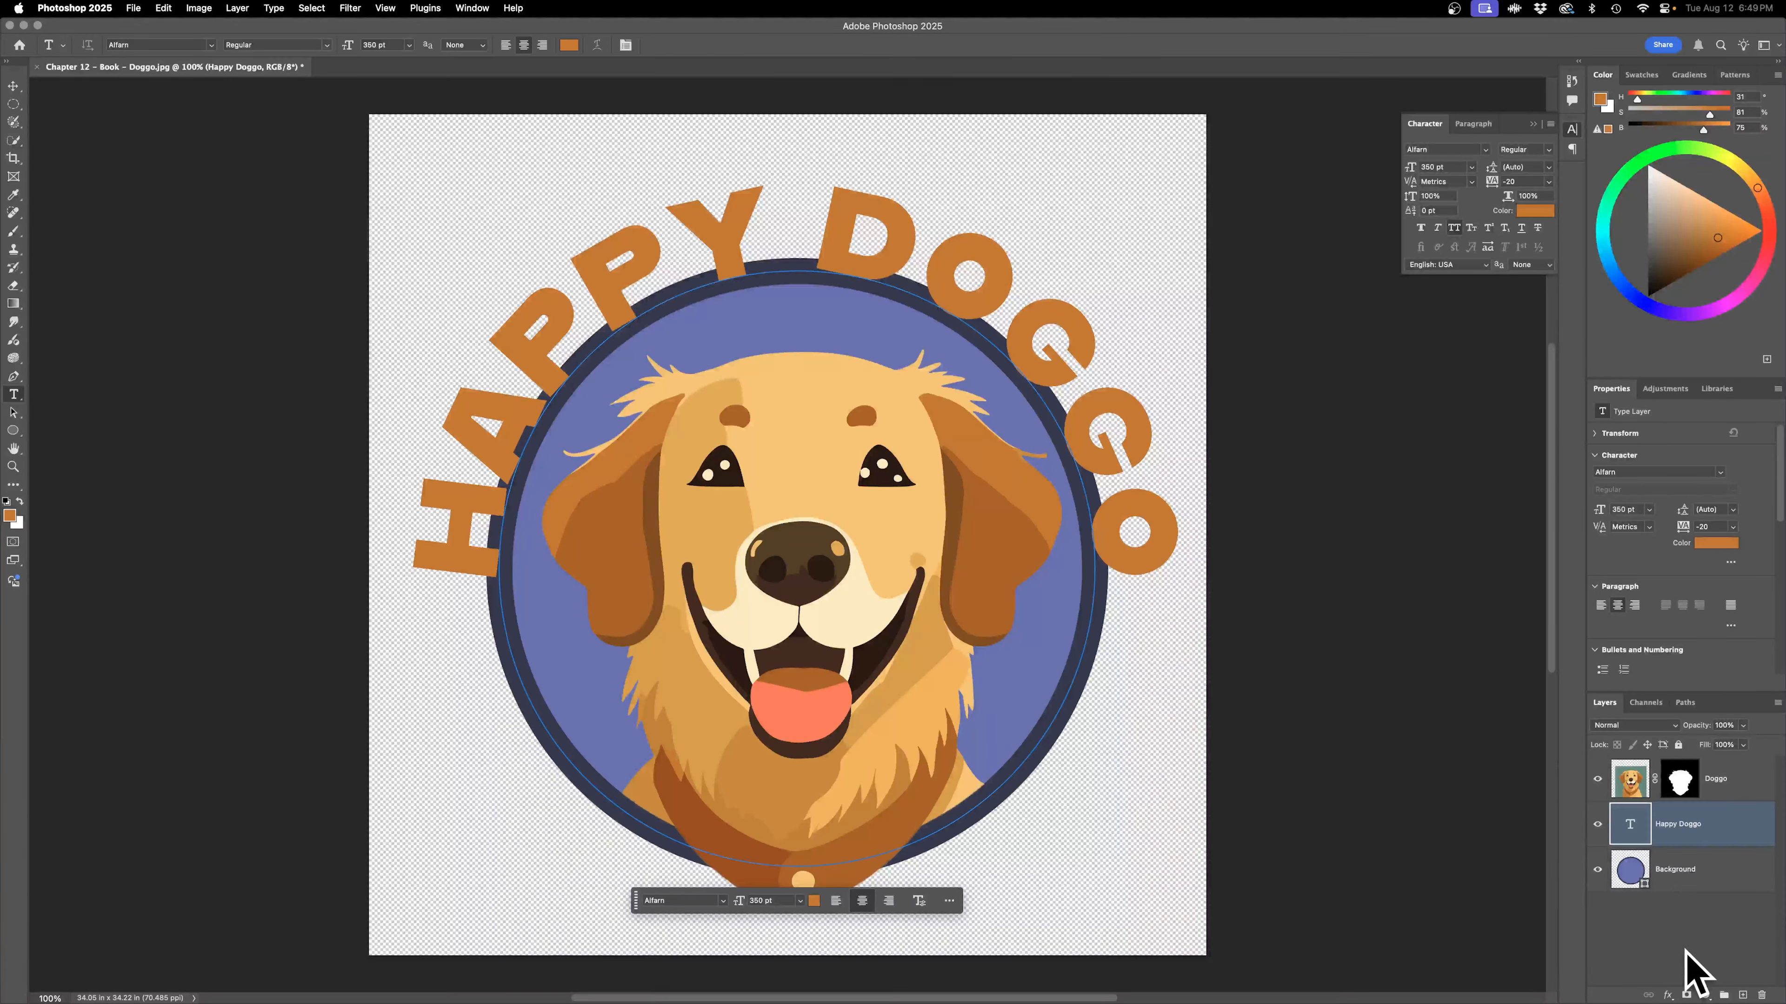
Add a 40 px stroke to the Happy Doggo text layer, using the navy color sampled from the badge's border.
click(1671, 994)
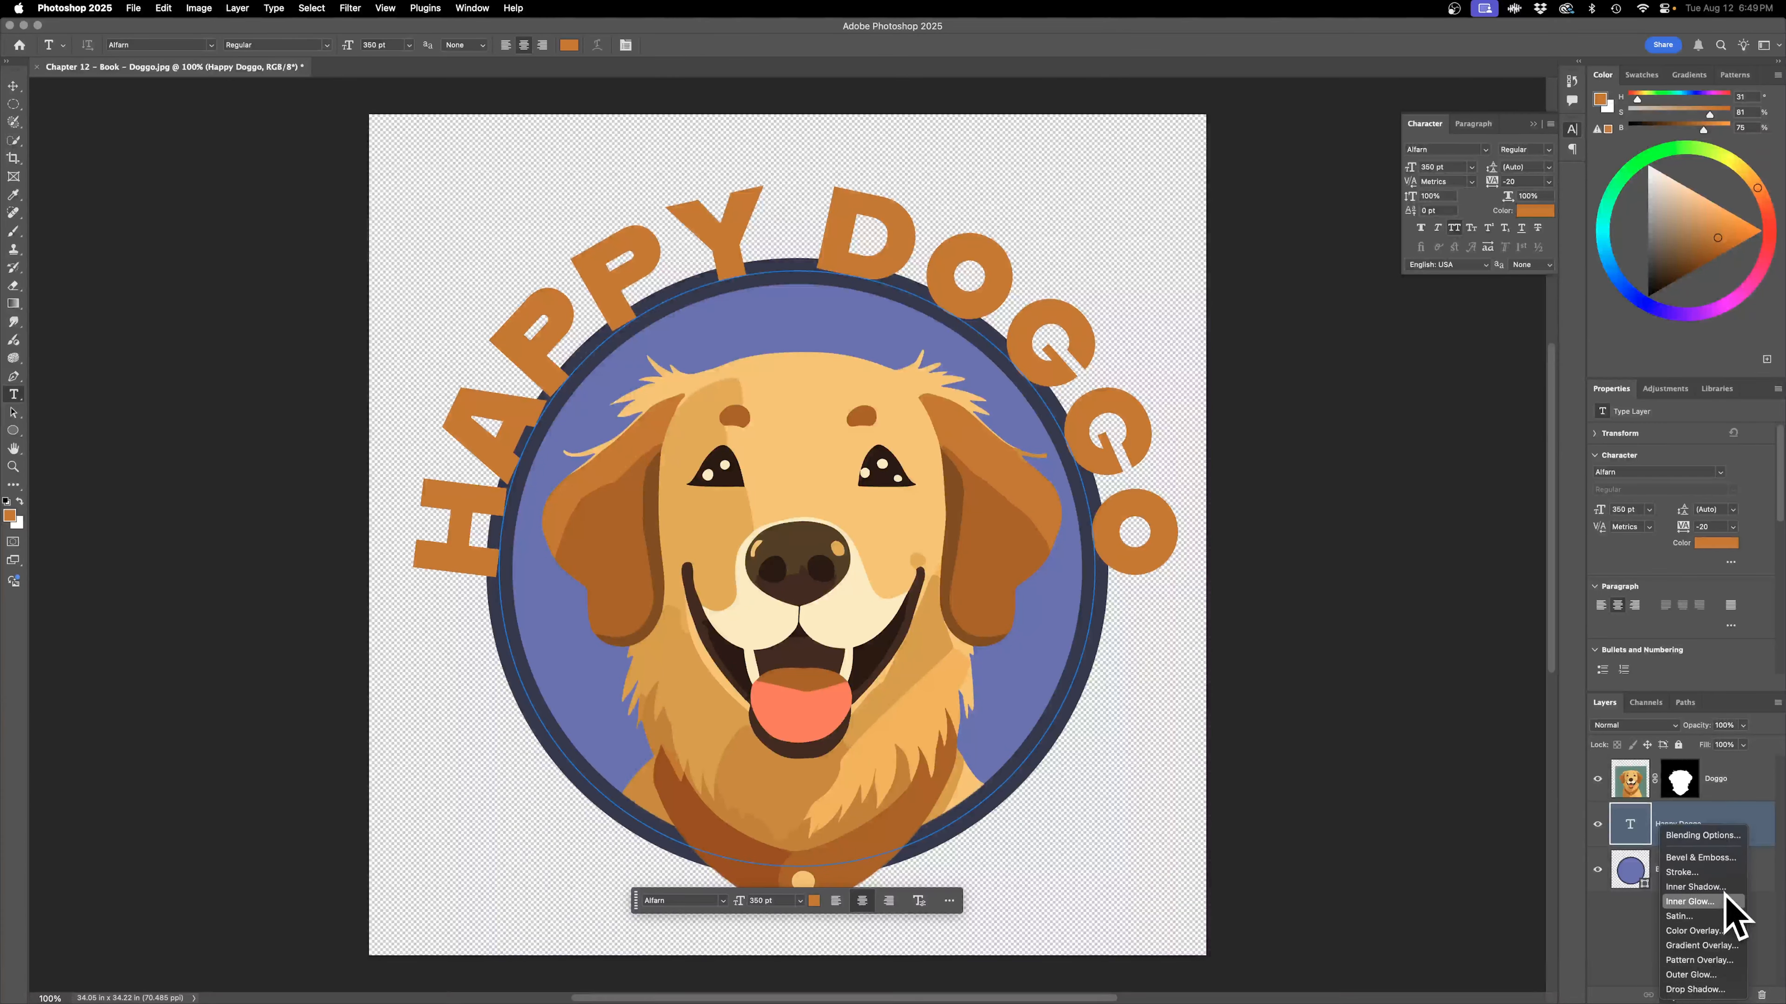
click(1714, 872)
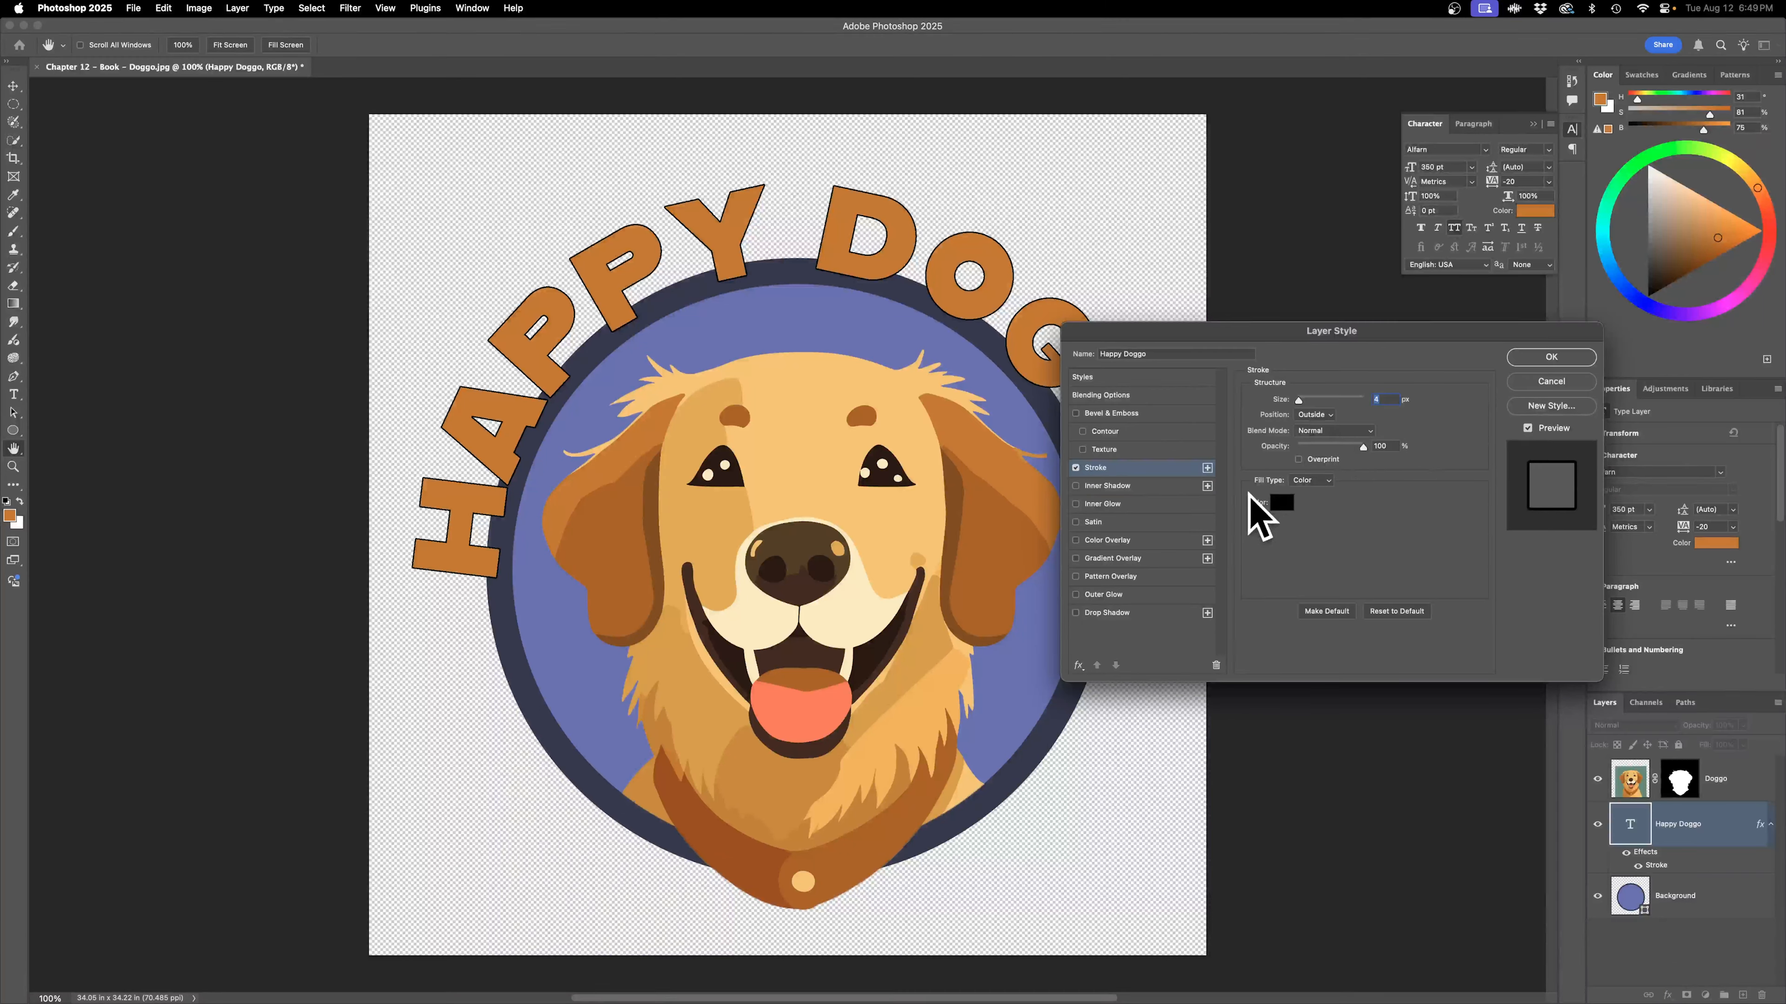
click(1281, 504)
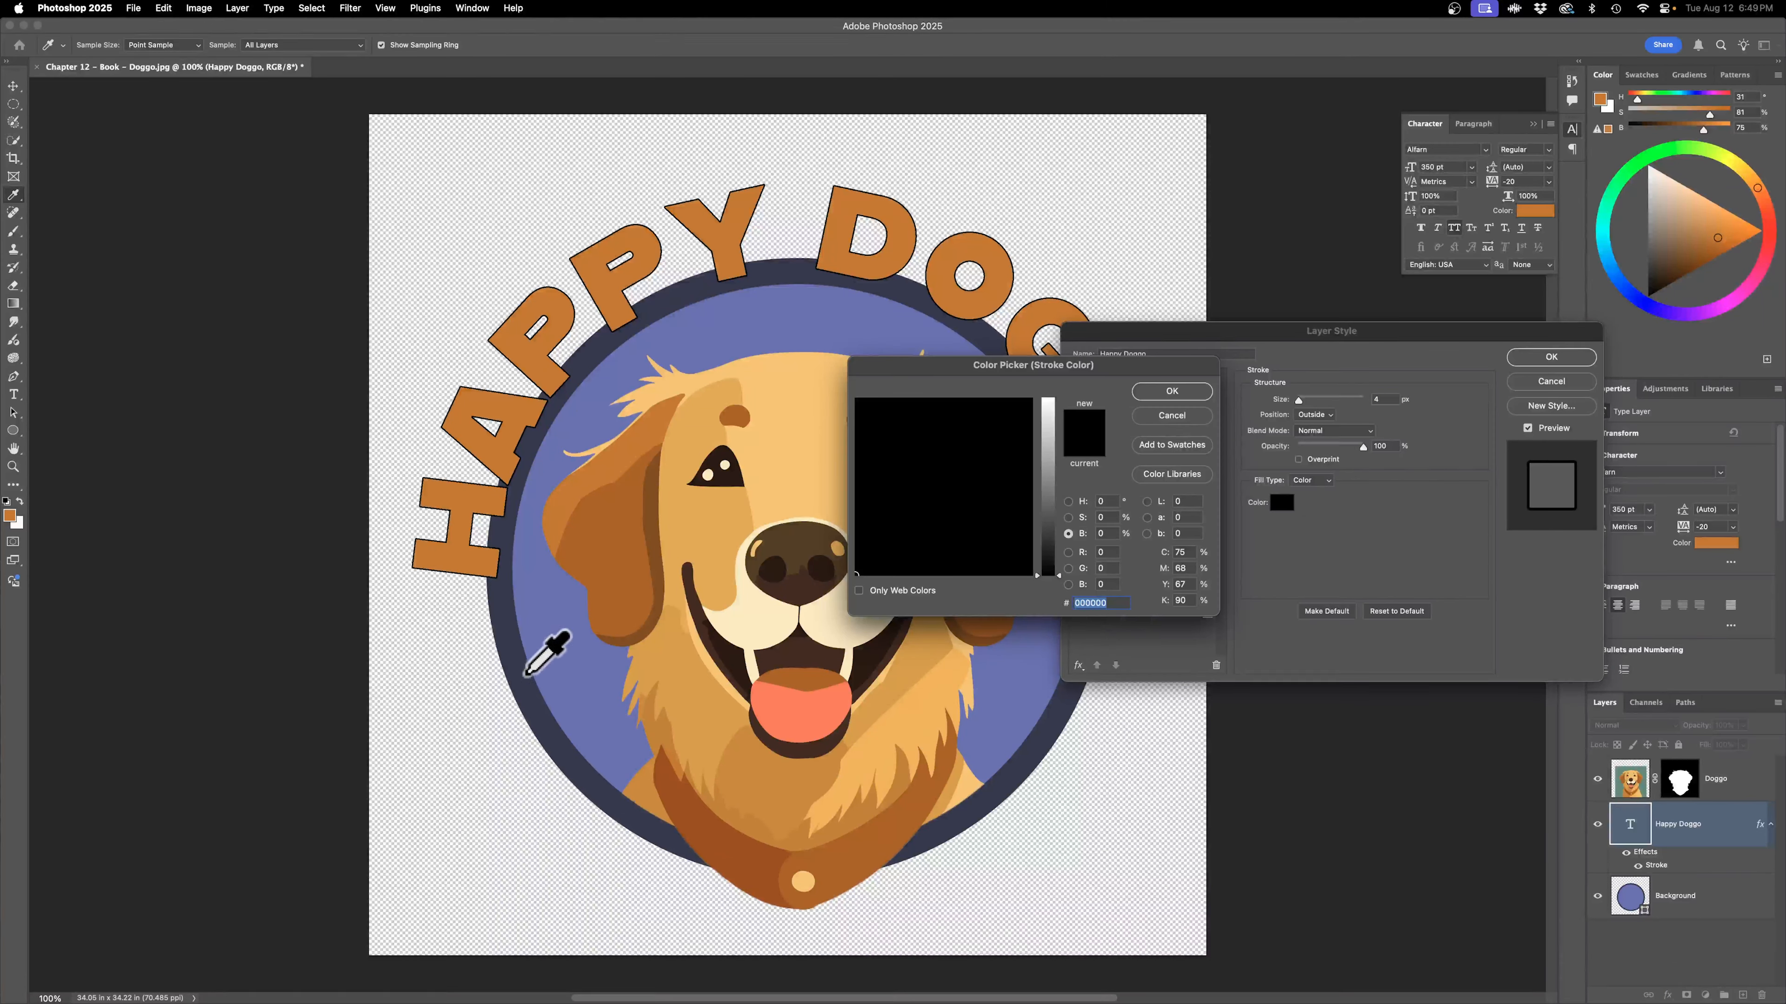
click(512, 660)
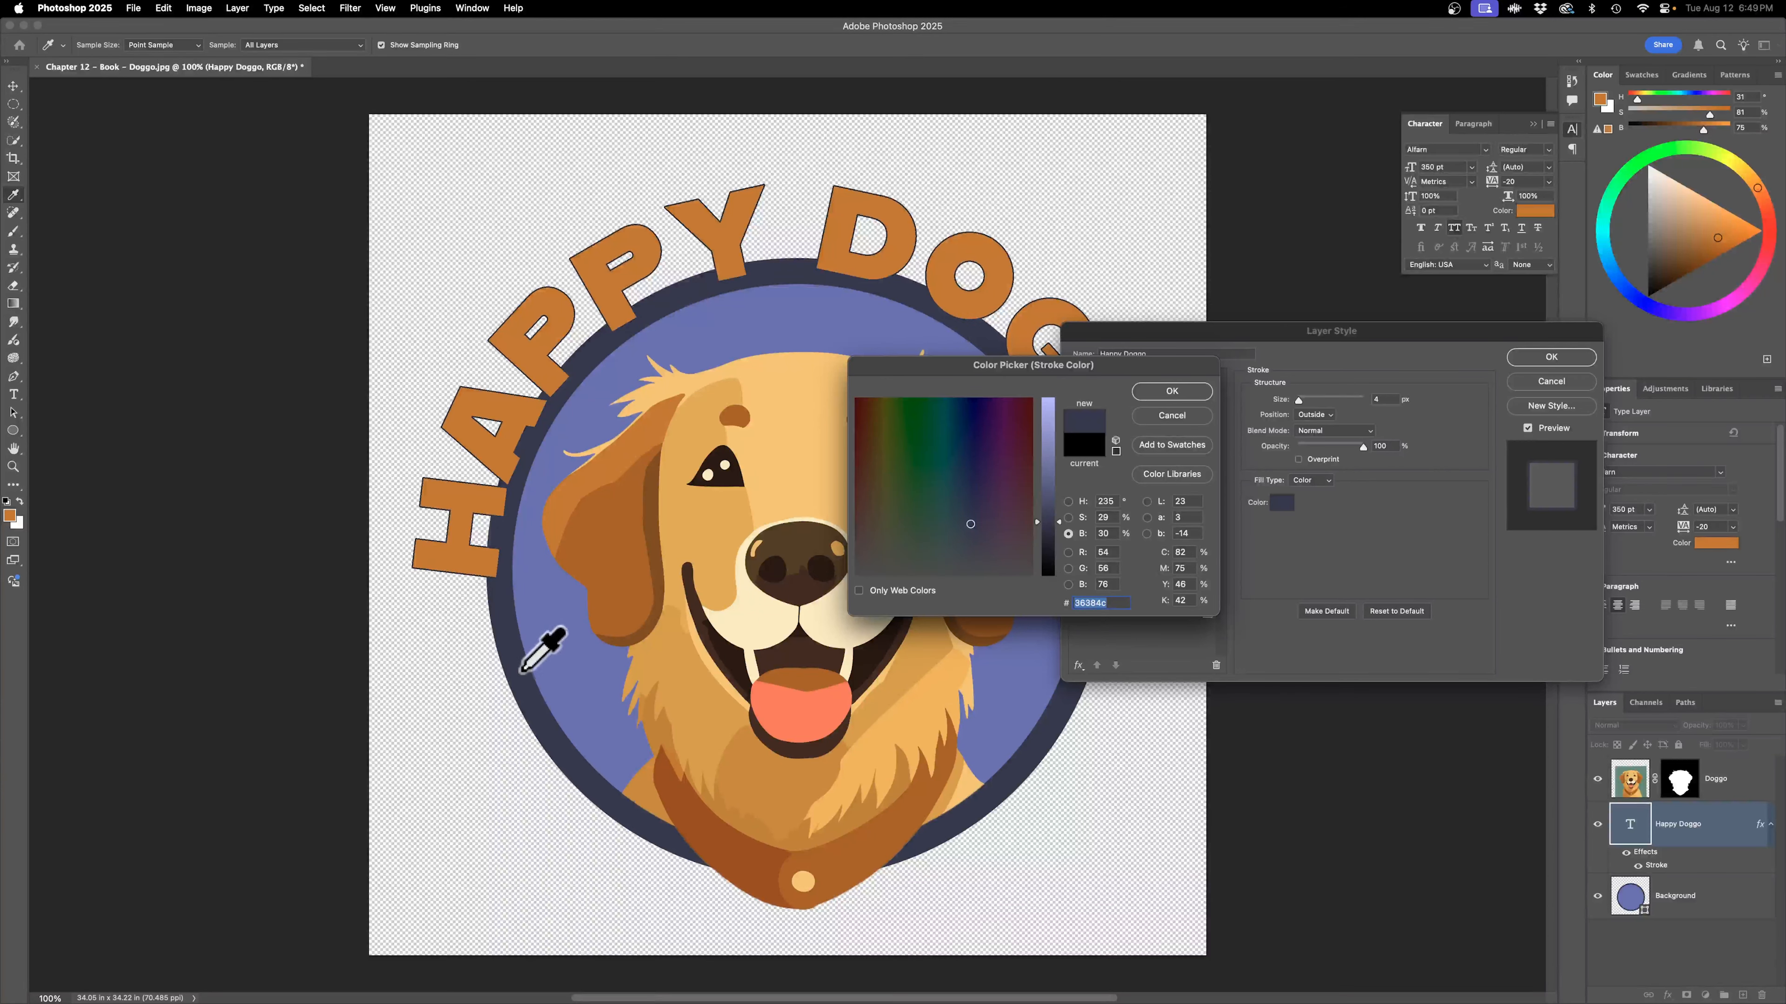
click(1173, 392)
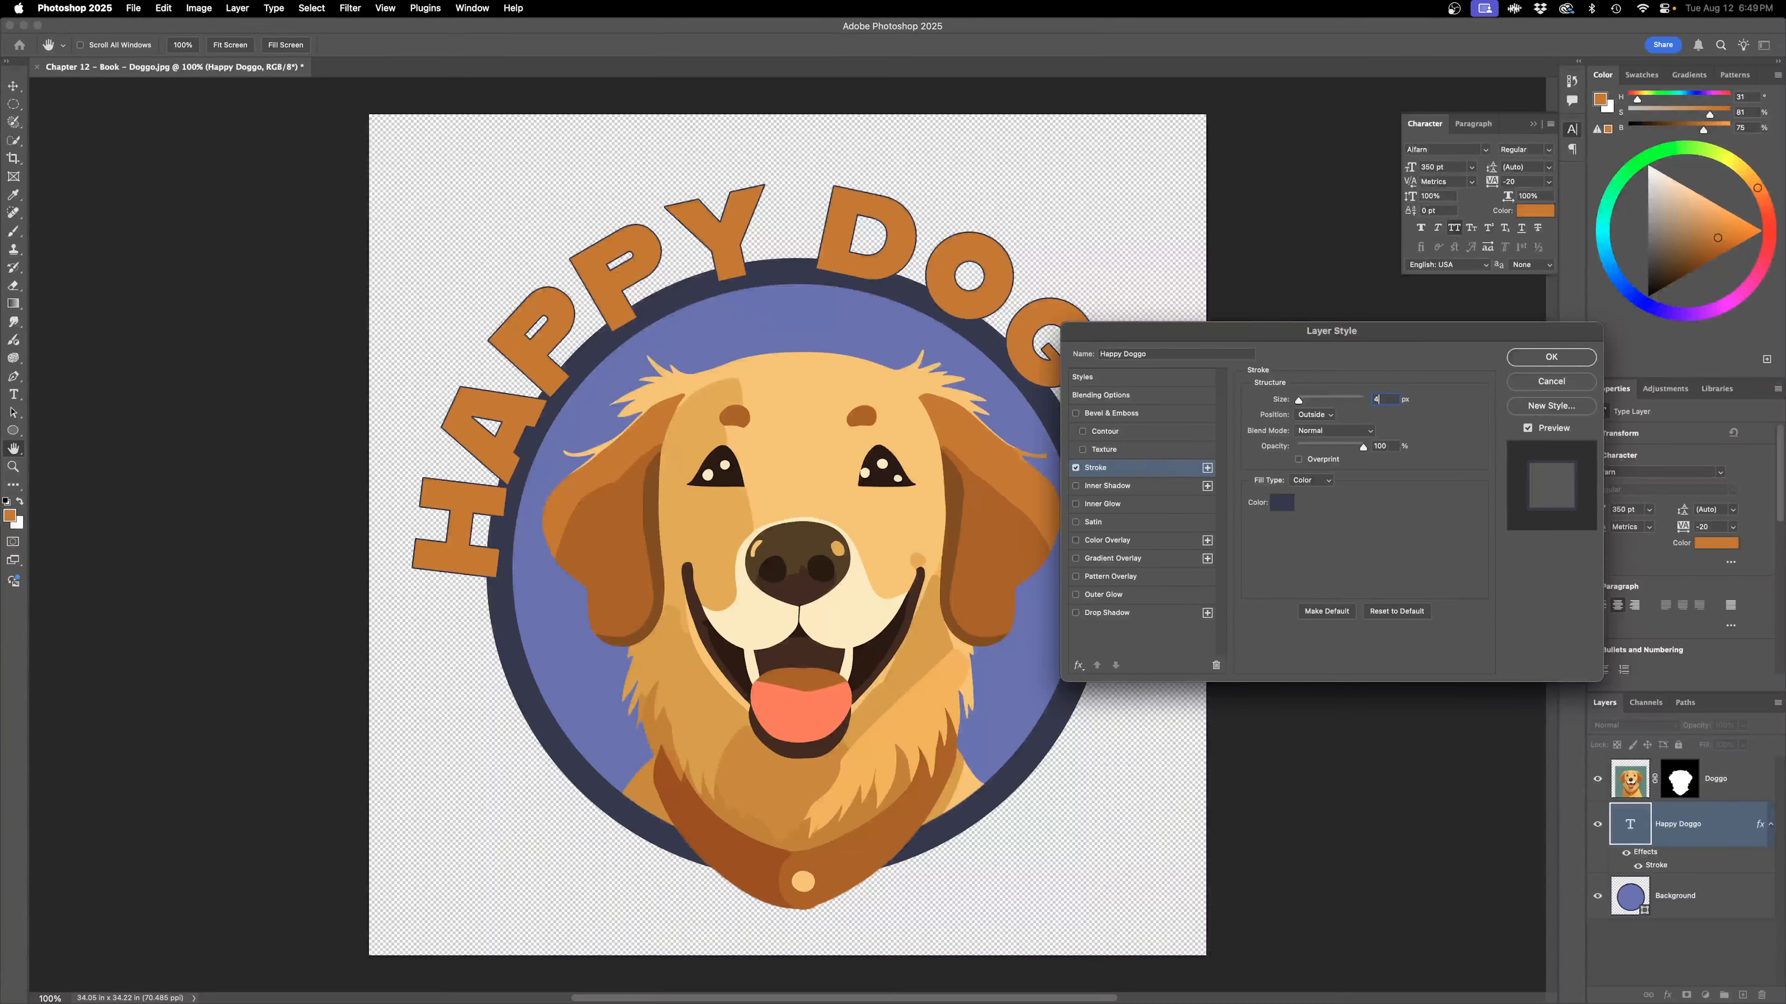
text(0)
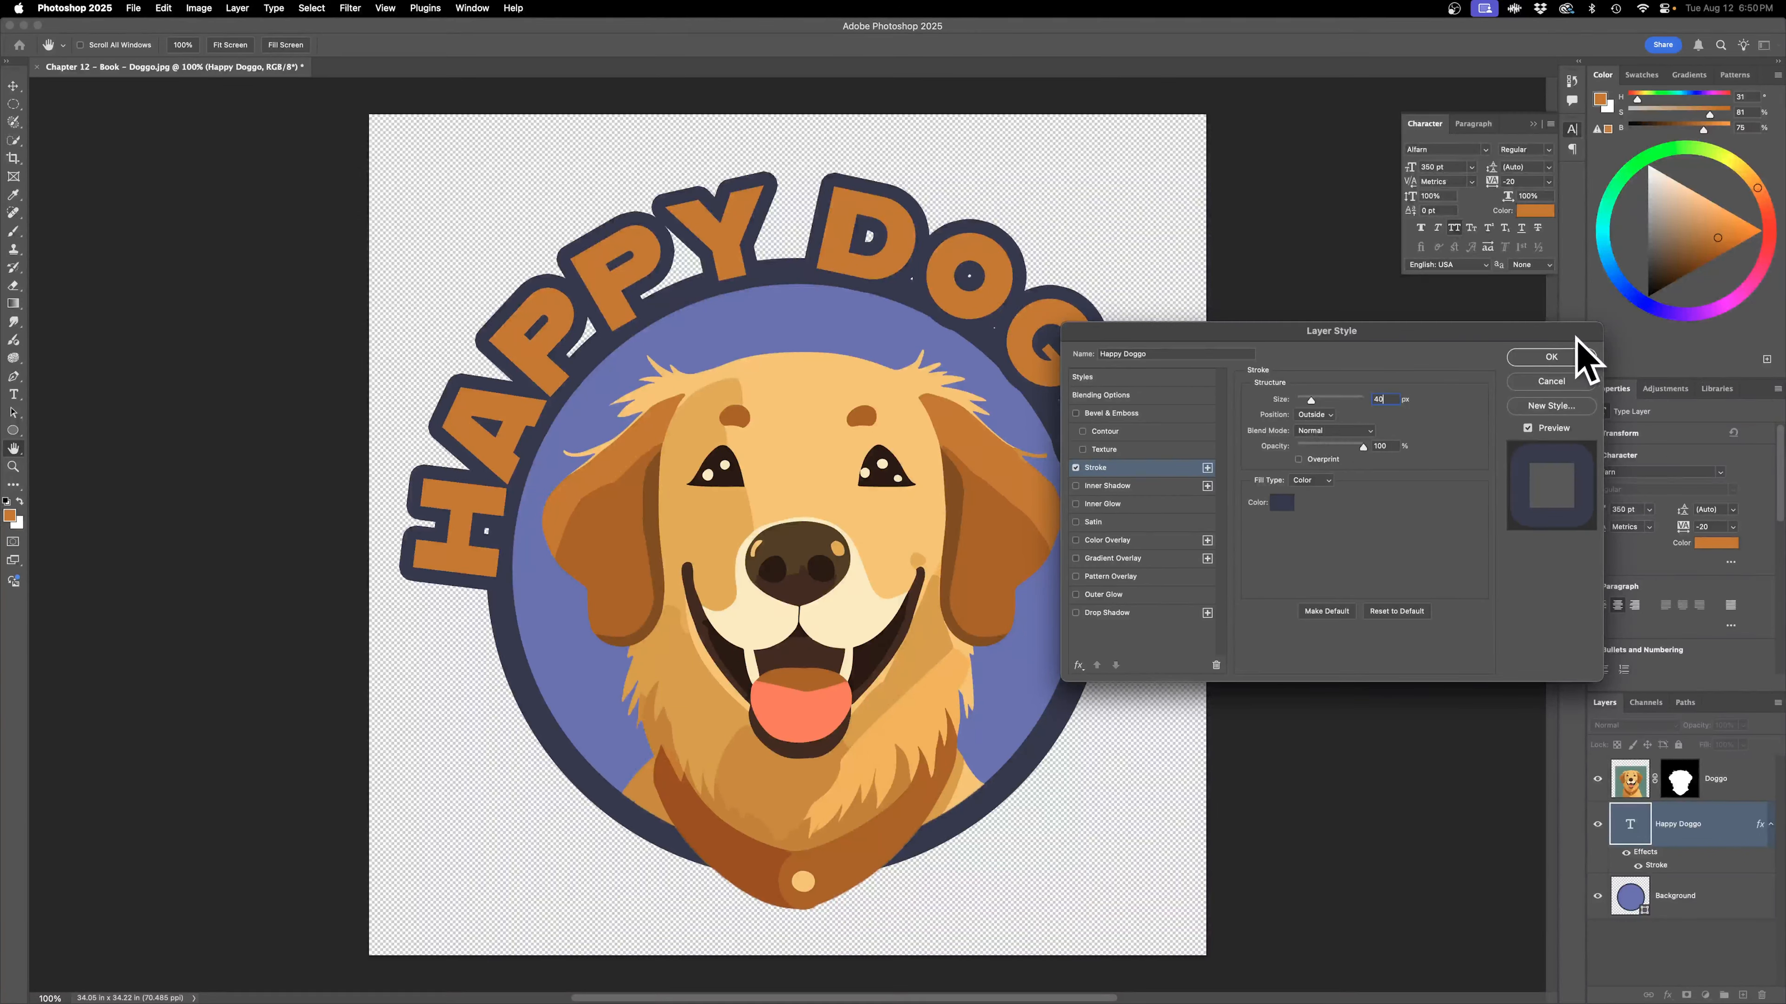
click(1565, 360)
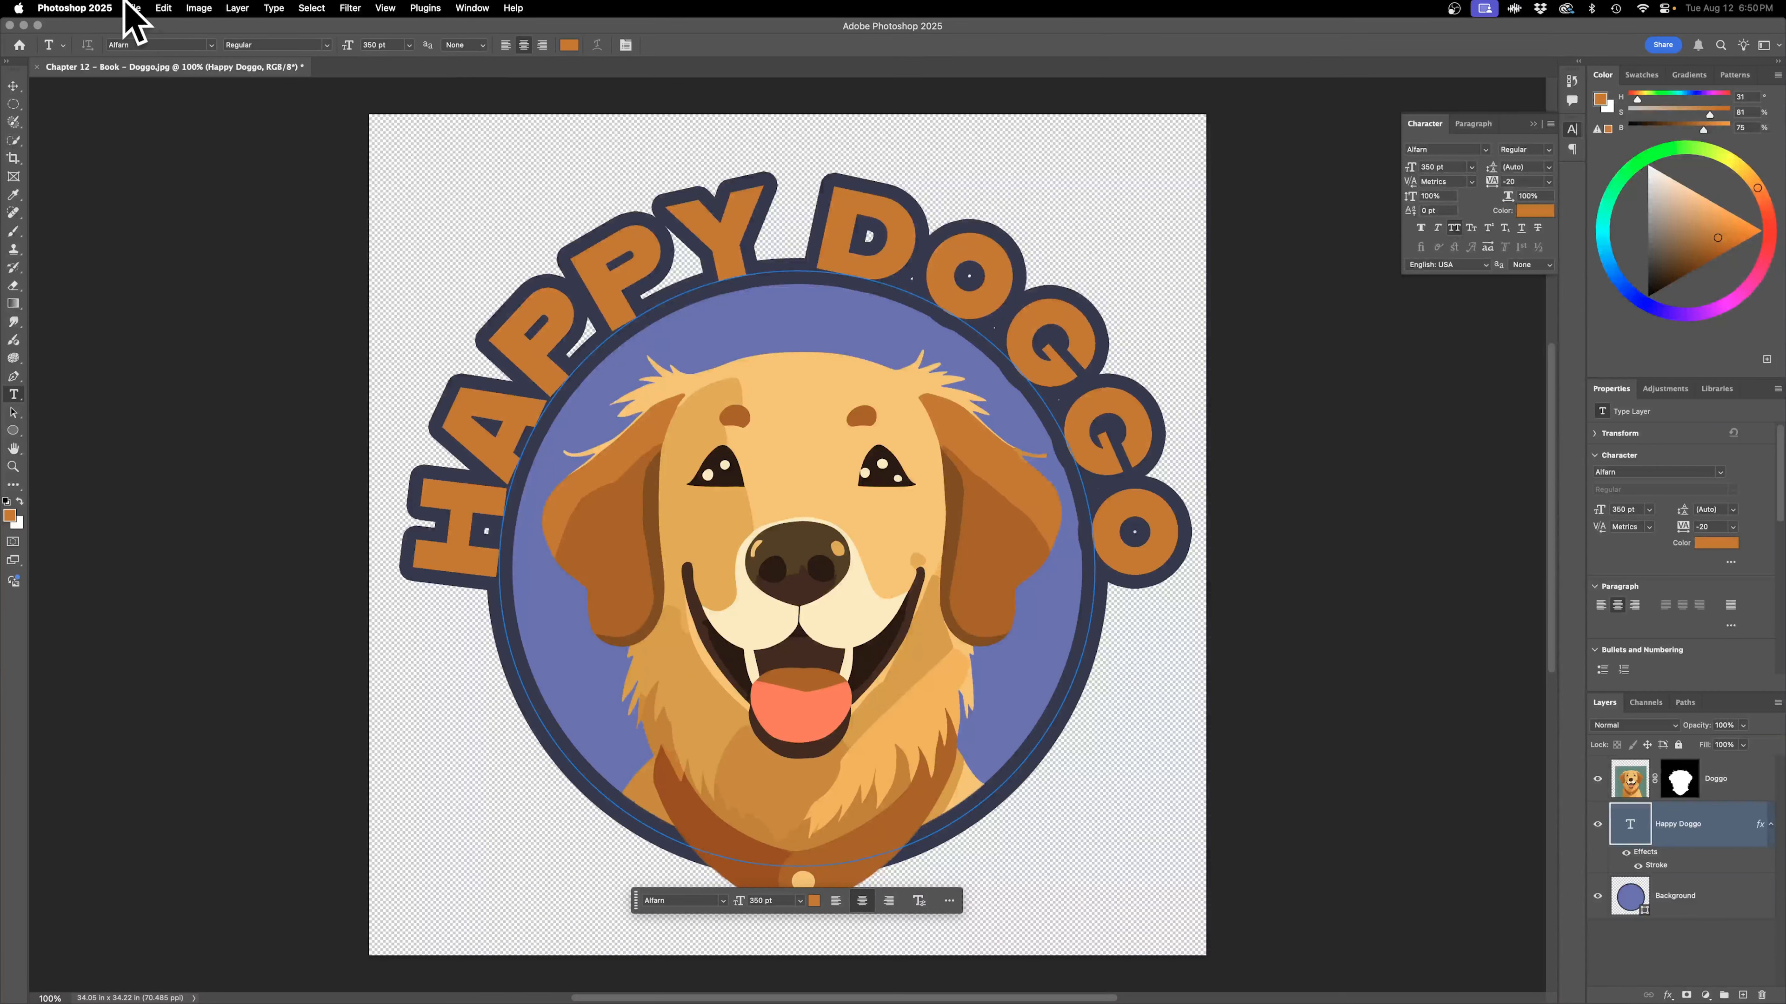
Save the document to the Desktop as Chapter 12 - Book - Doggo.psd in Photoshop format with Maximize Compatibility.
click(138, 9)
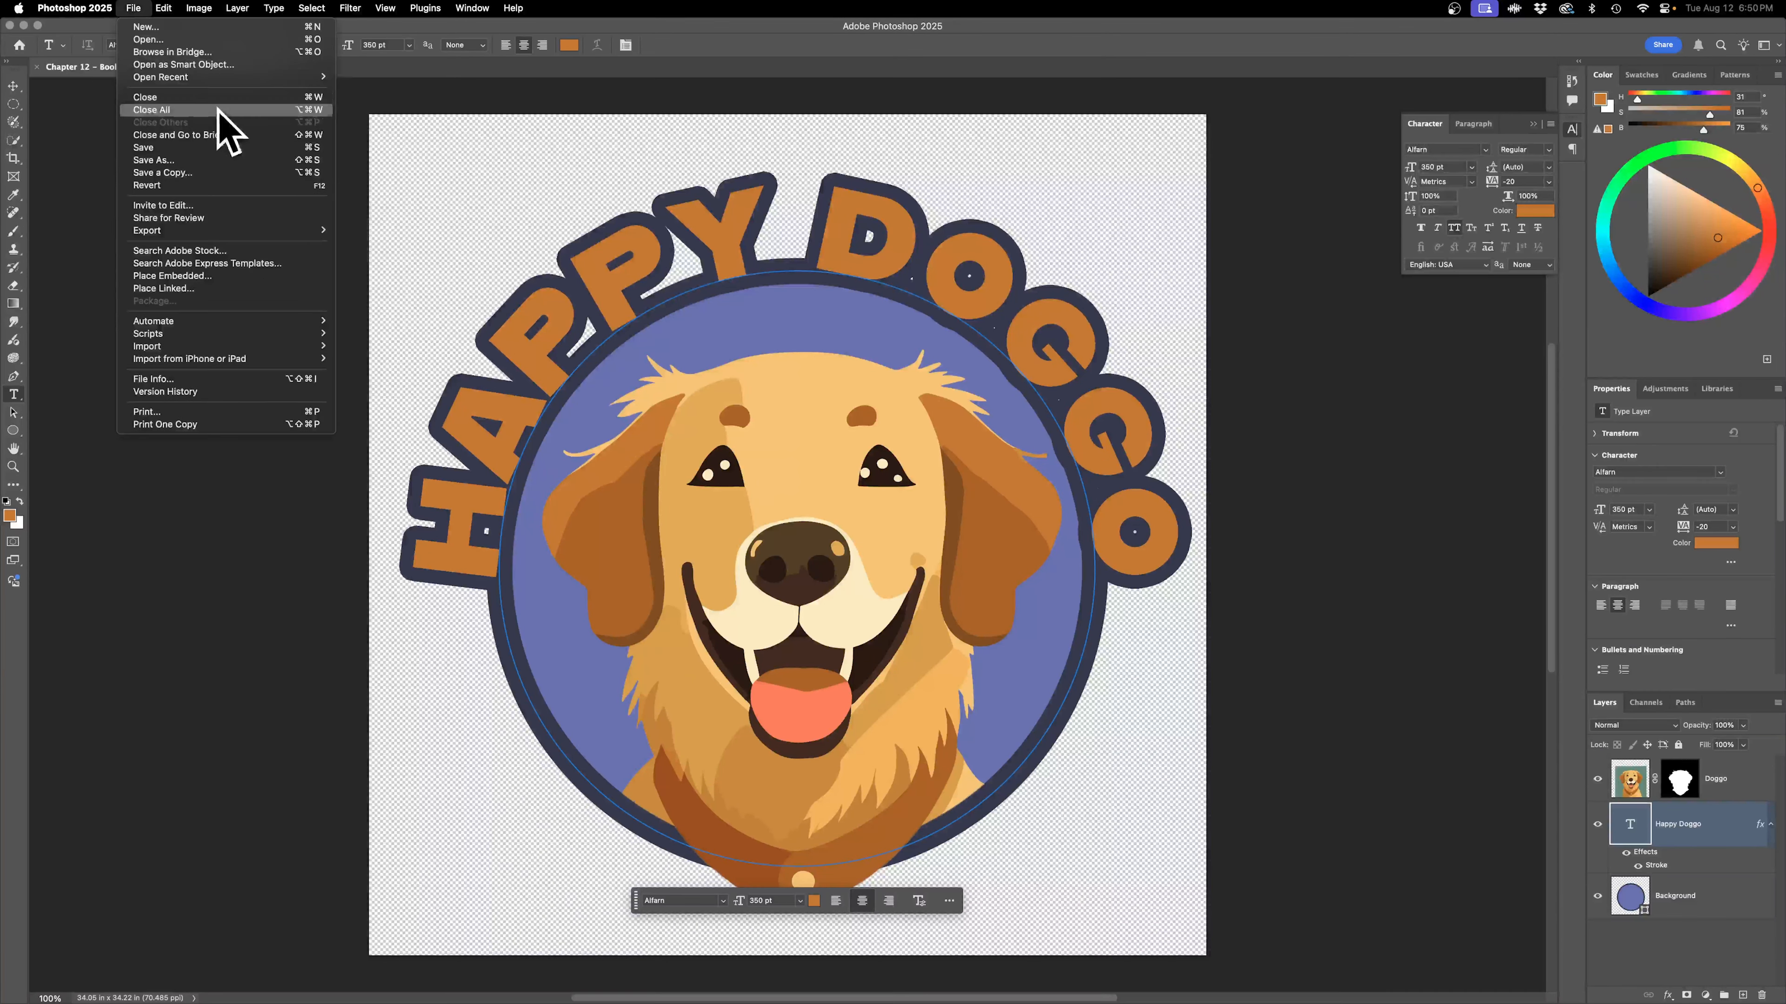
click(196, 159)
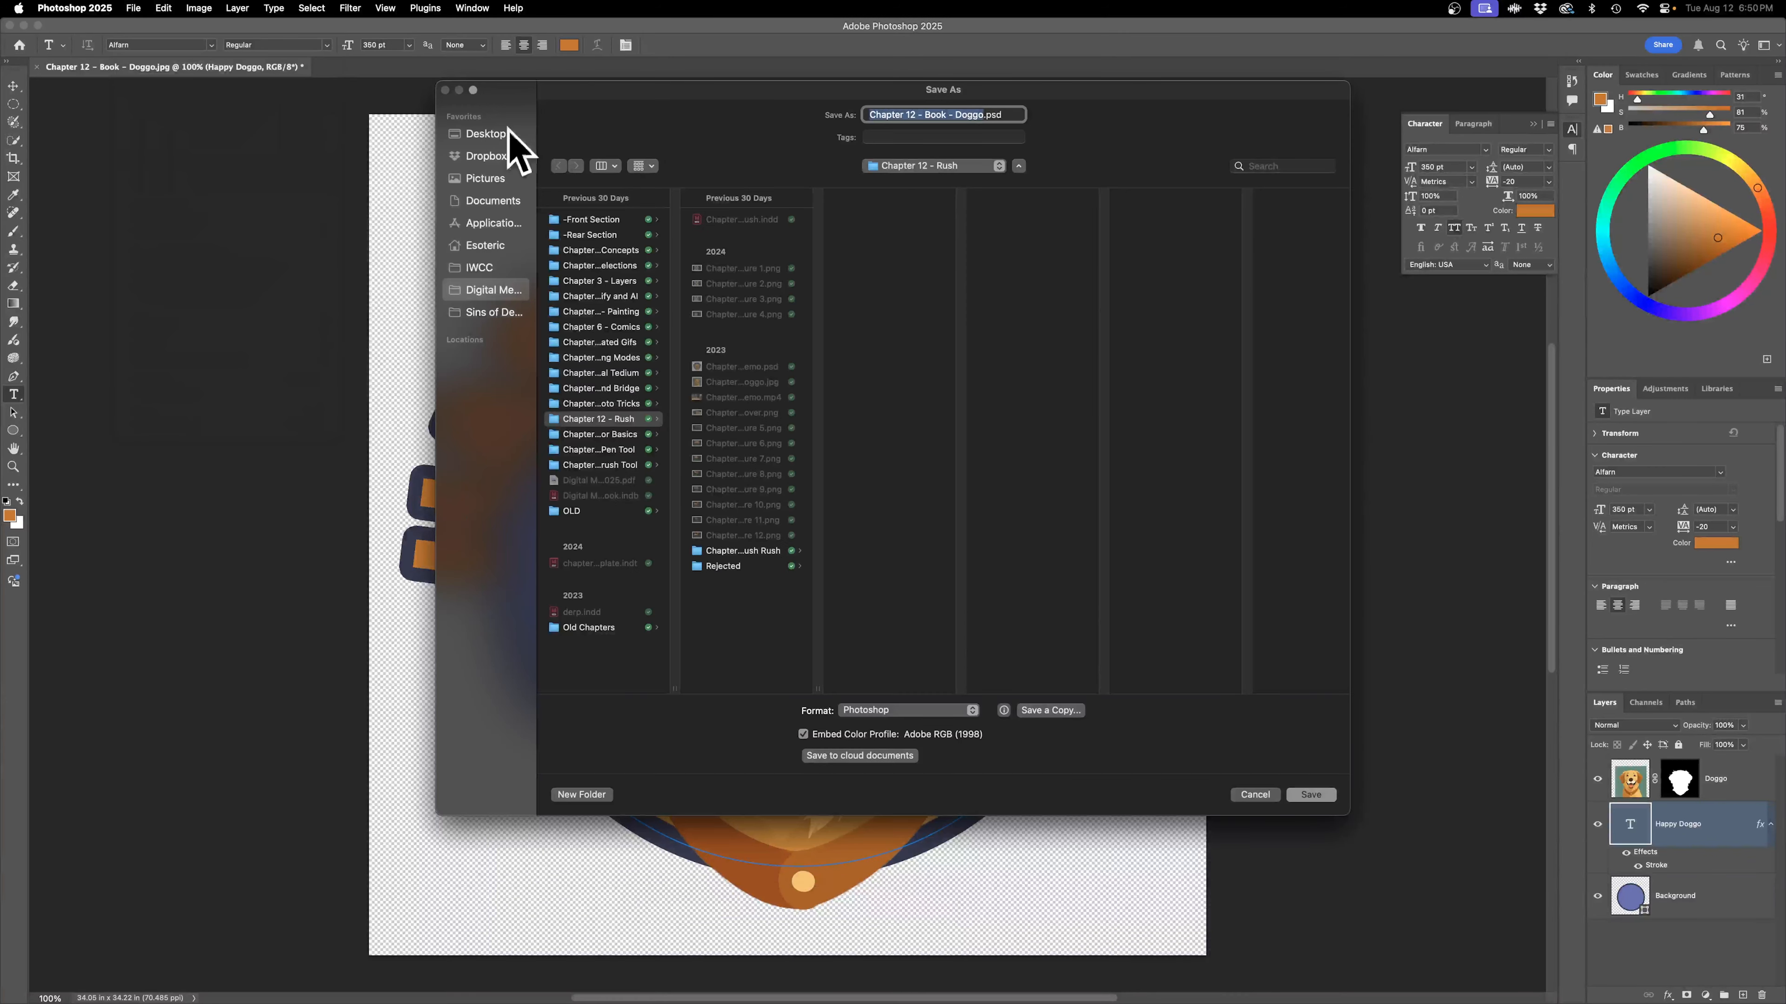
click(520, 133)
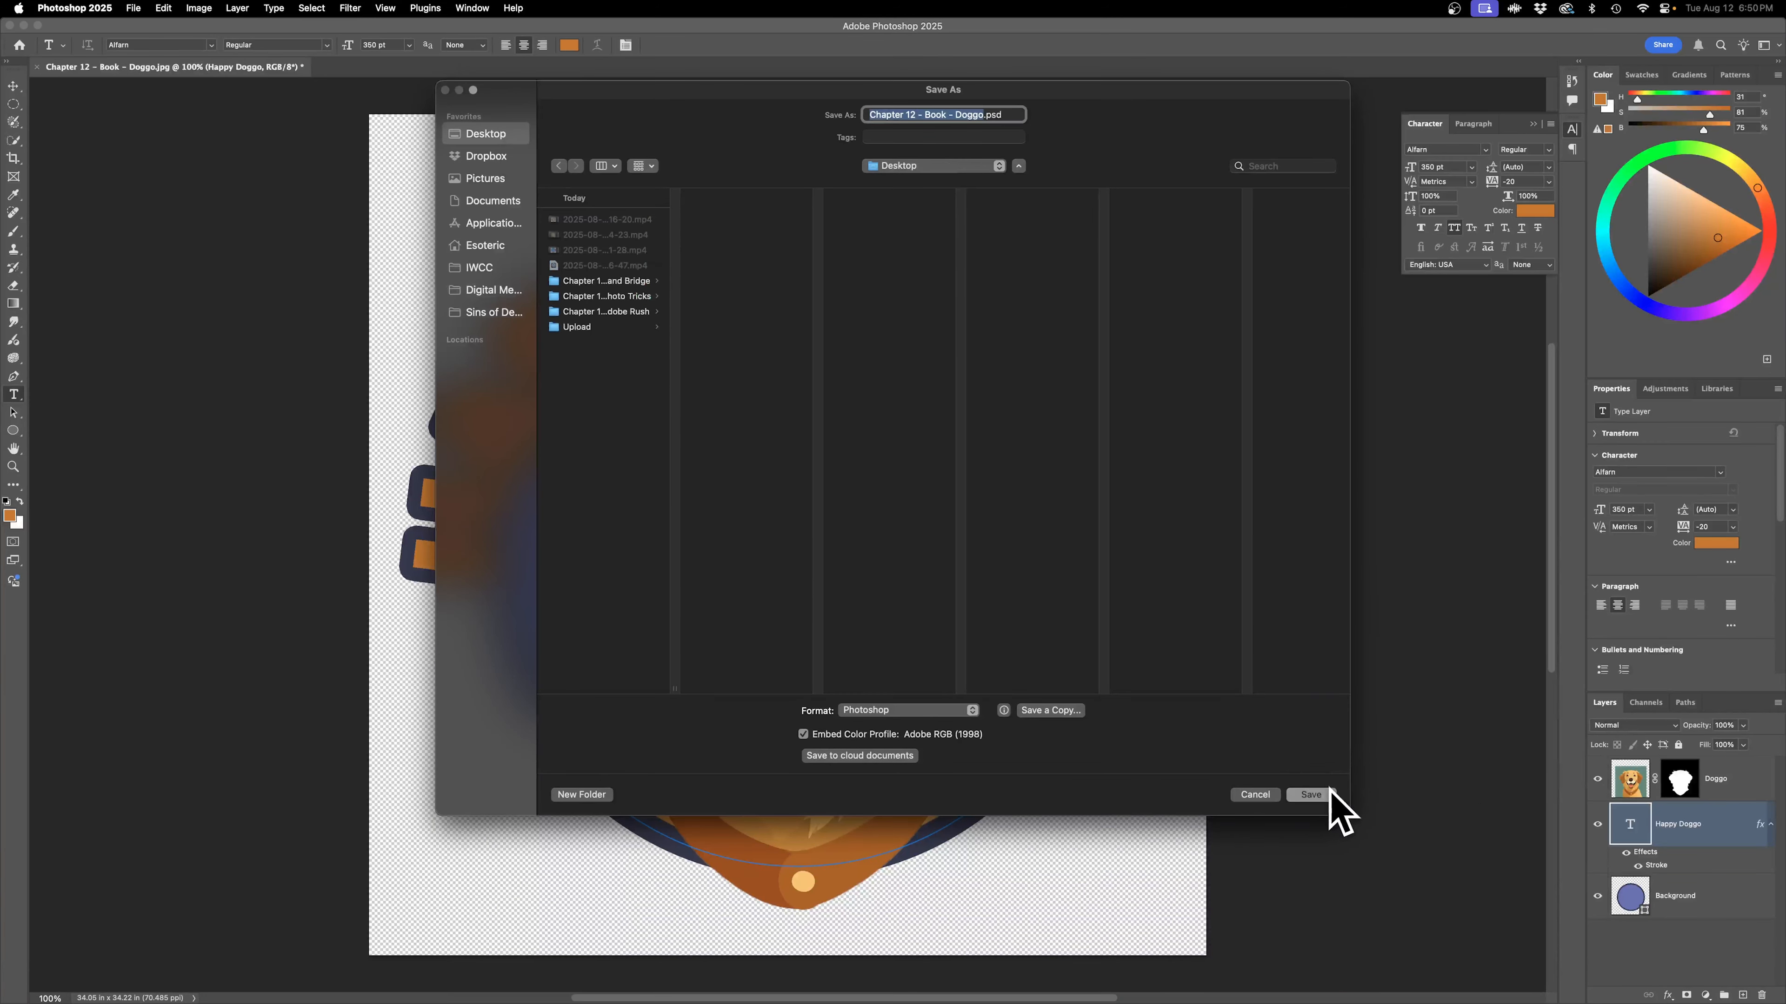
click(1327, 796)
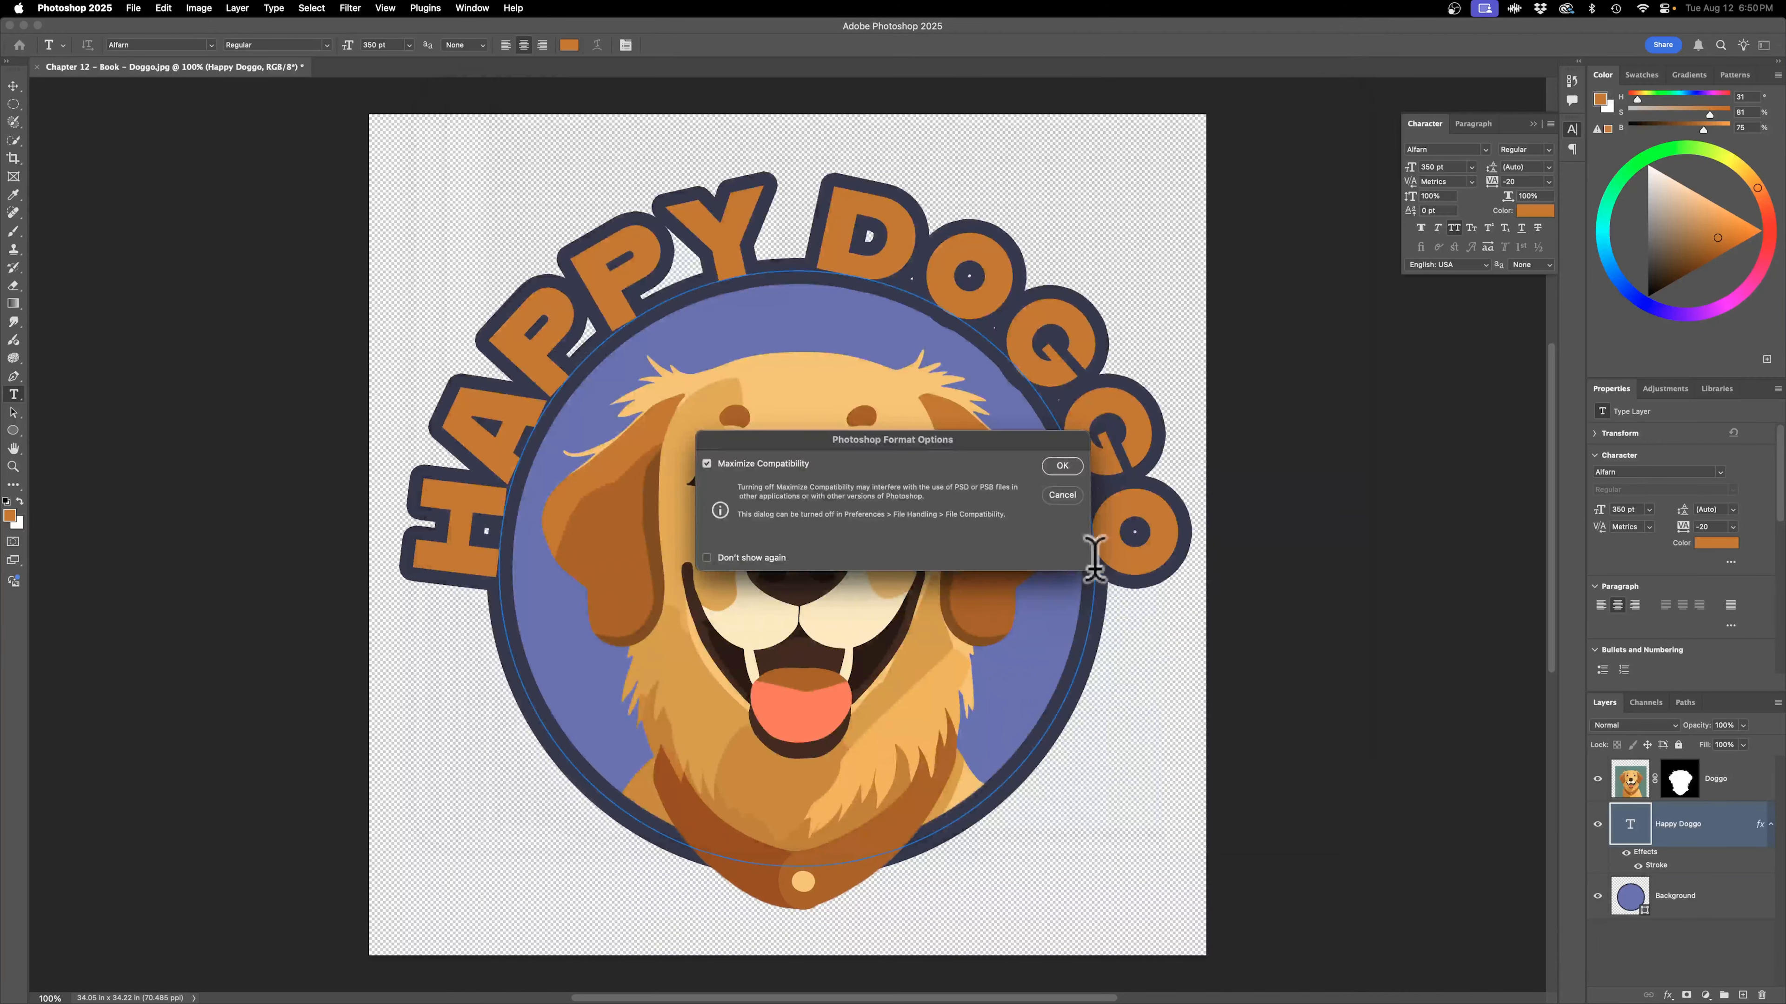
click(1062, 465)
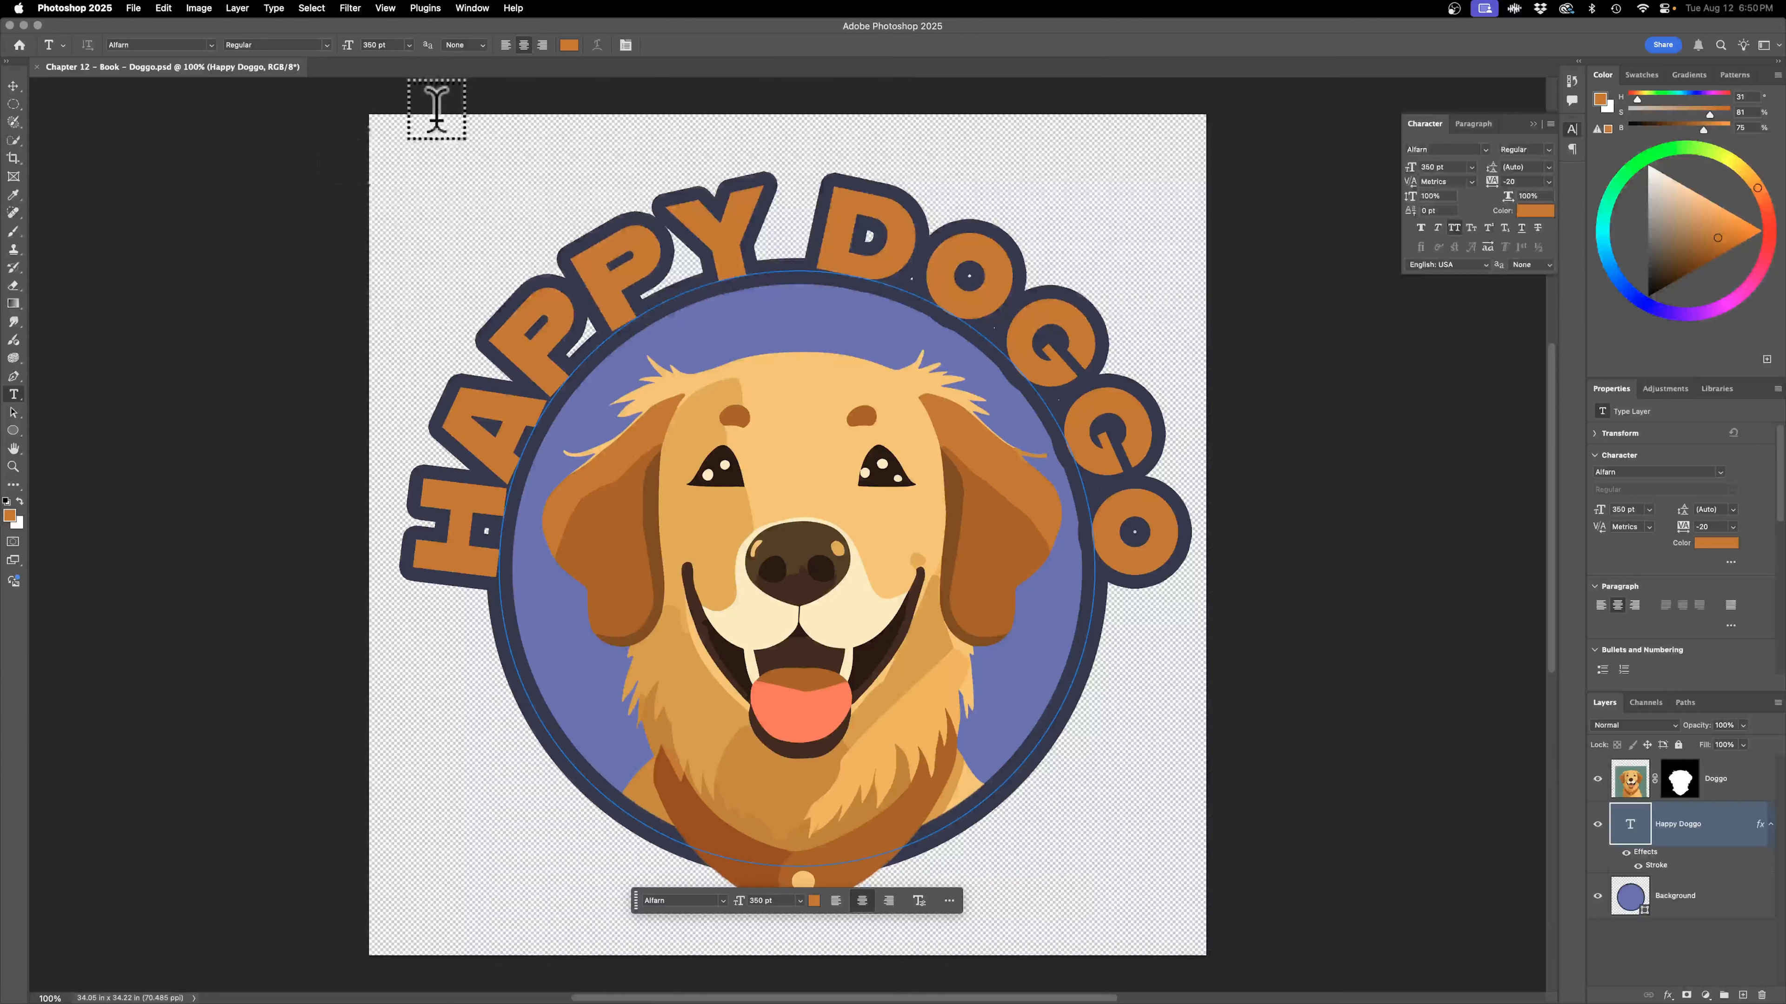
Merge all visible layers into one and crop the canvas tightly to the badge artwork using its layer selection.
click(229, 8)
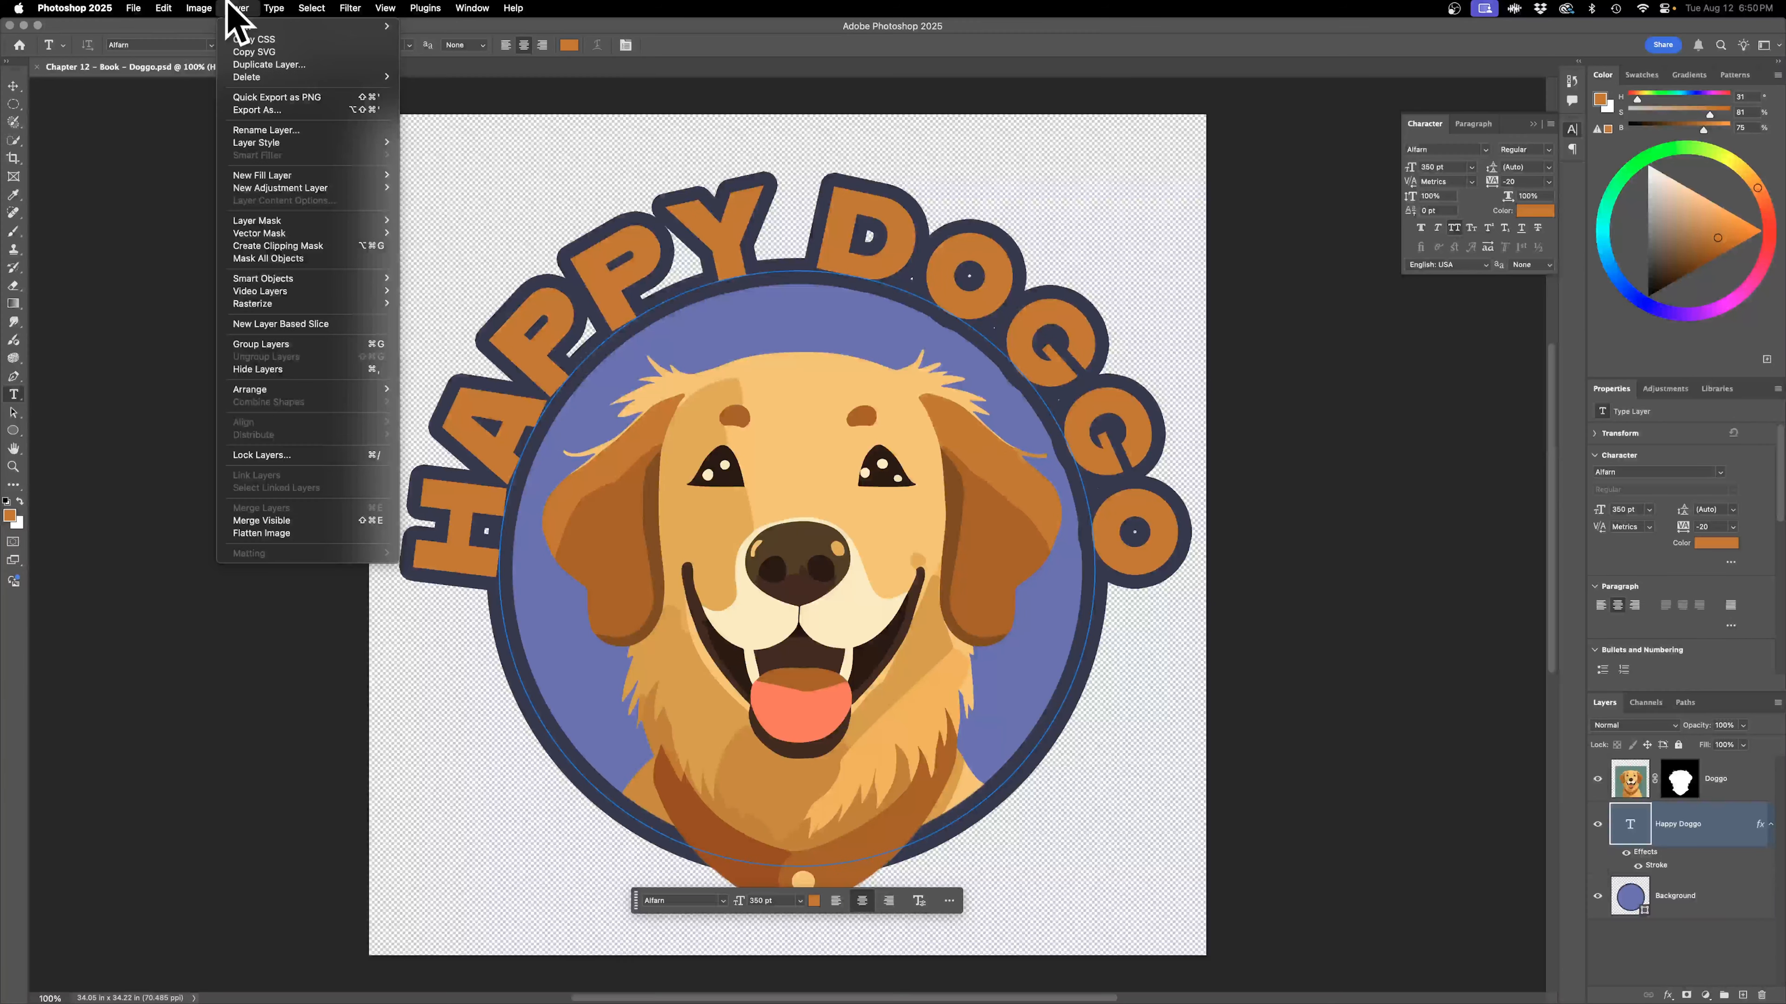
click(329, 522)
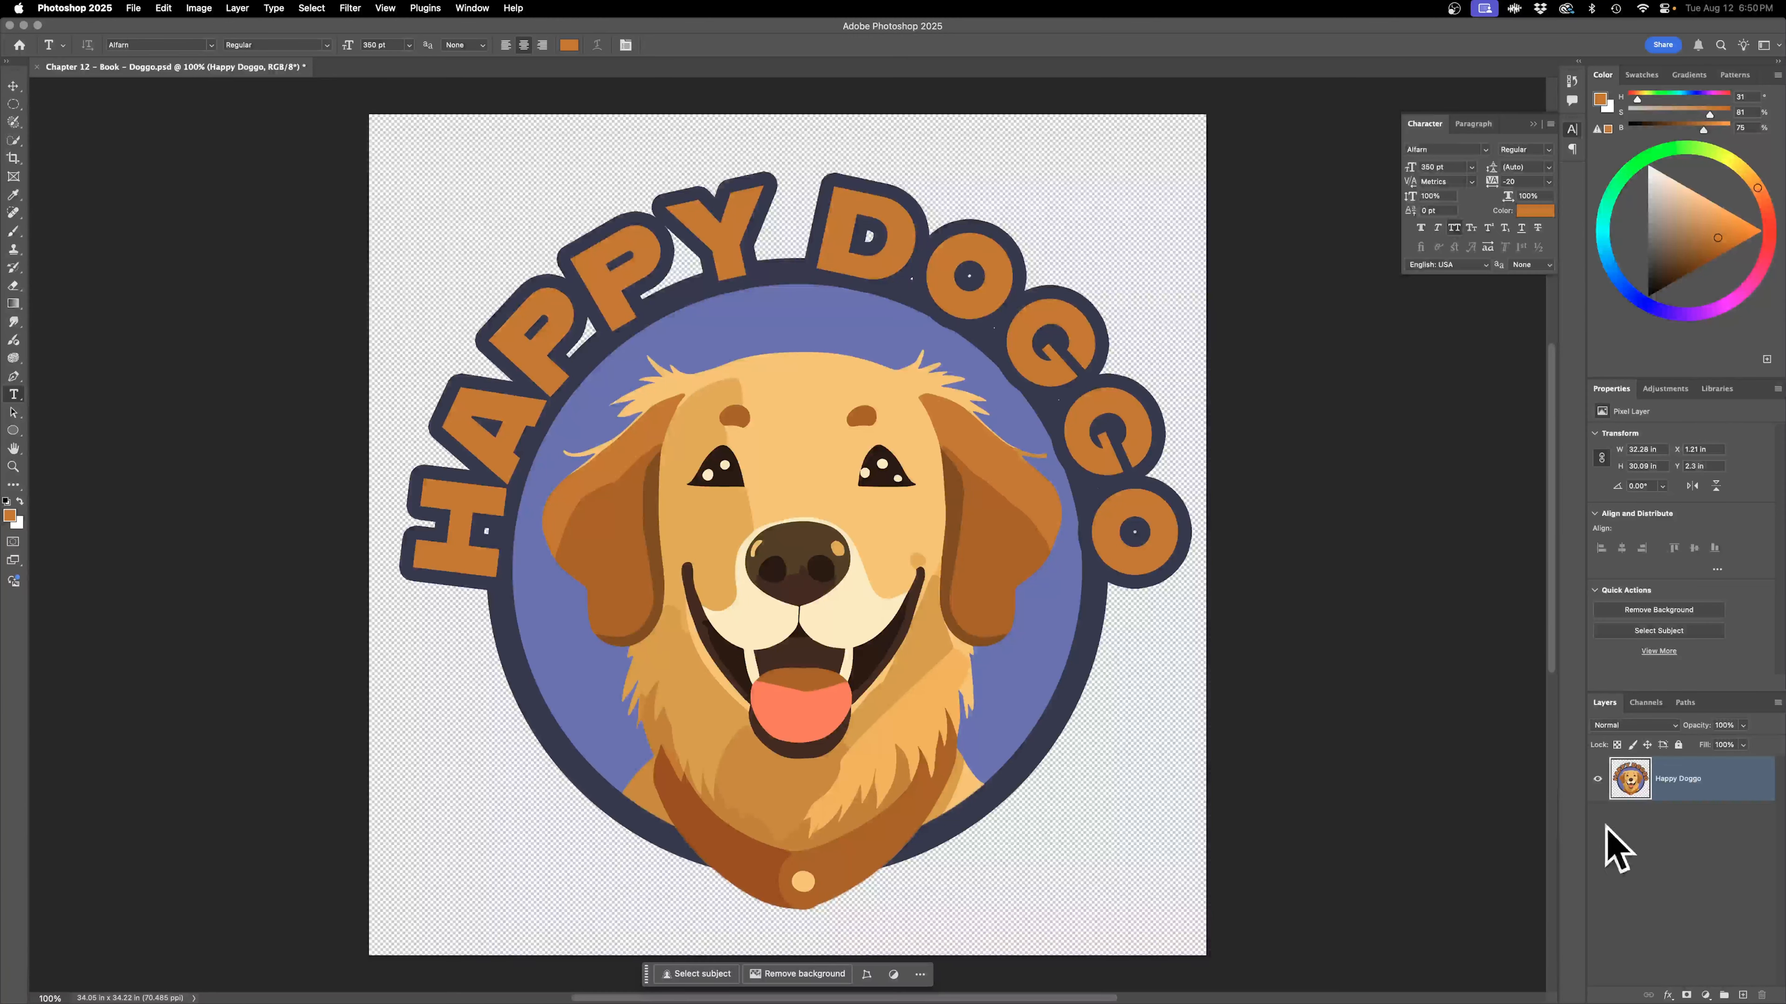
super+click(1630, 793)
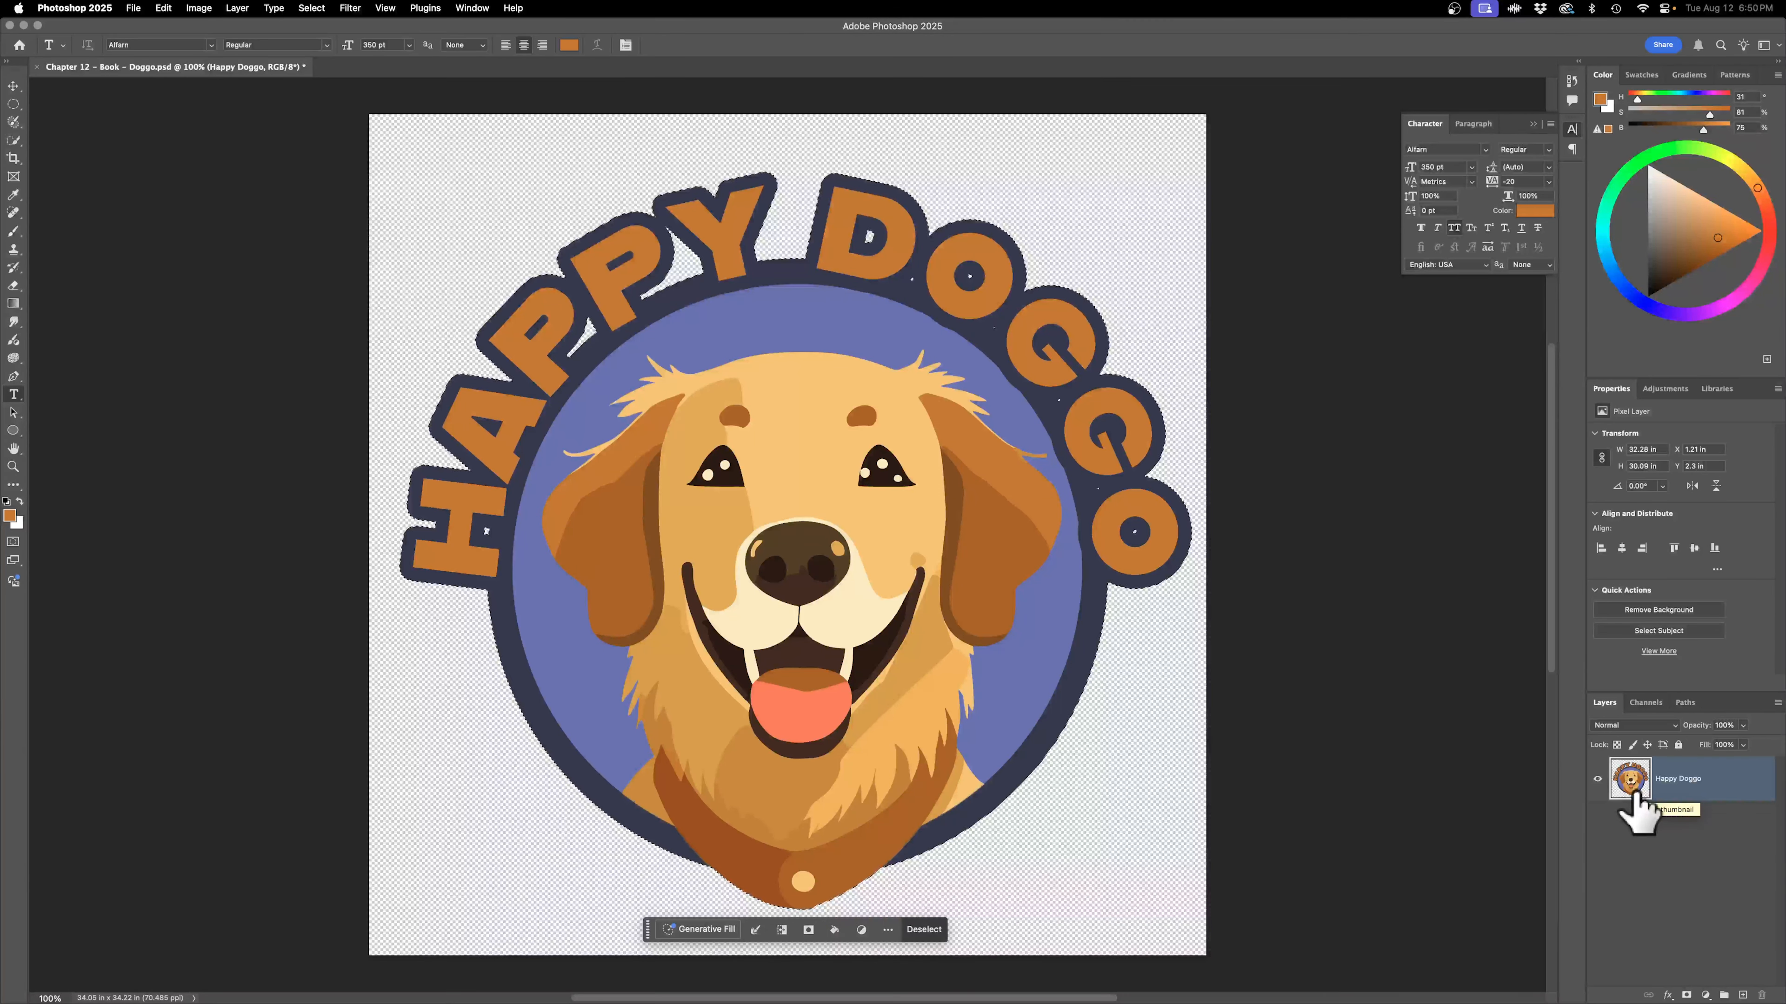
key(c)
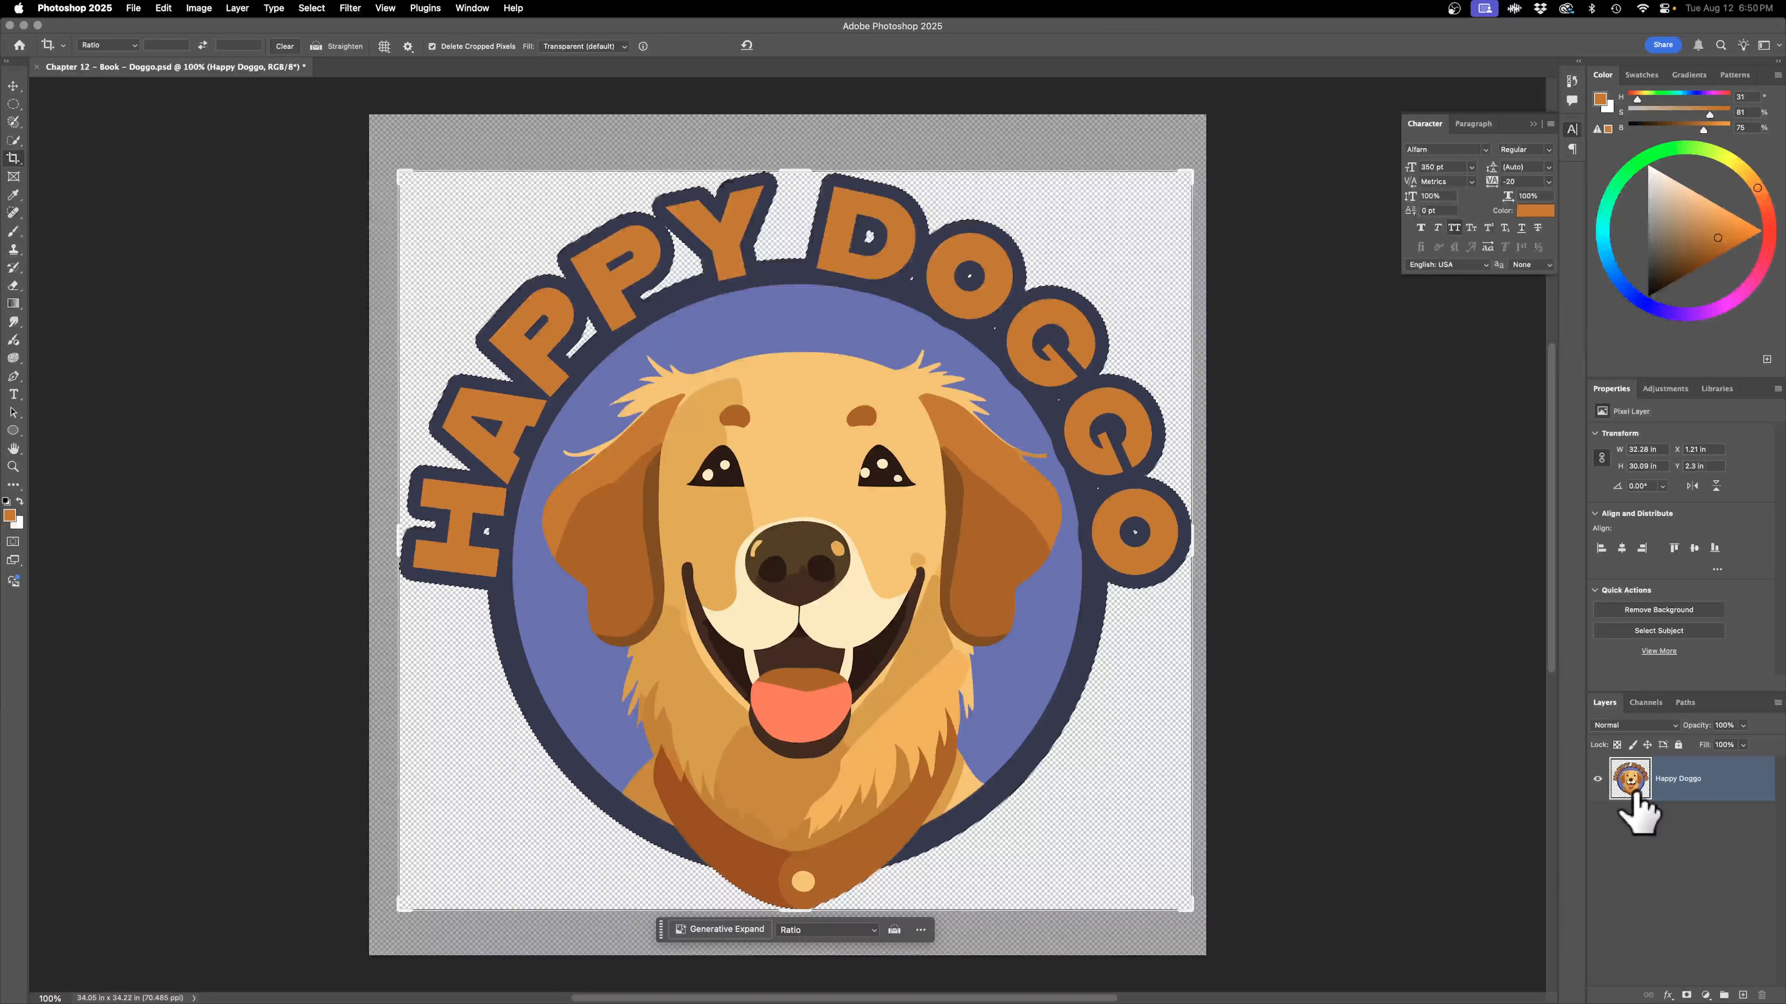
key(Return)
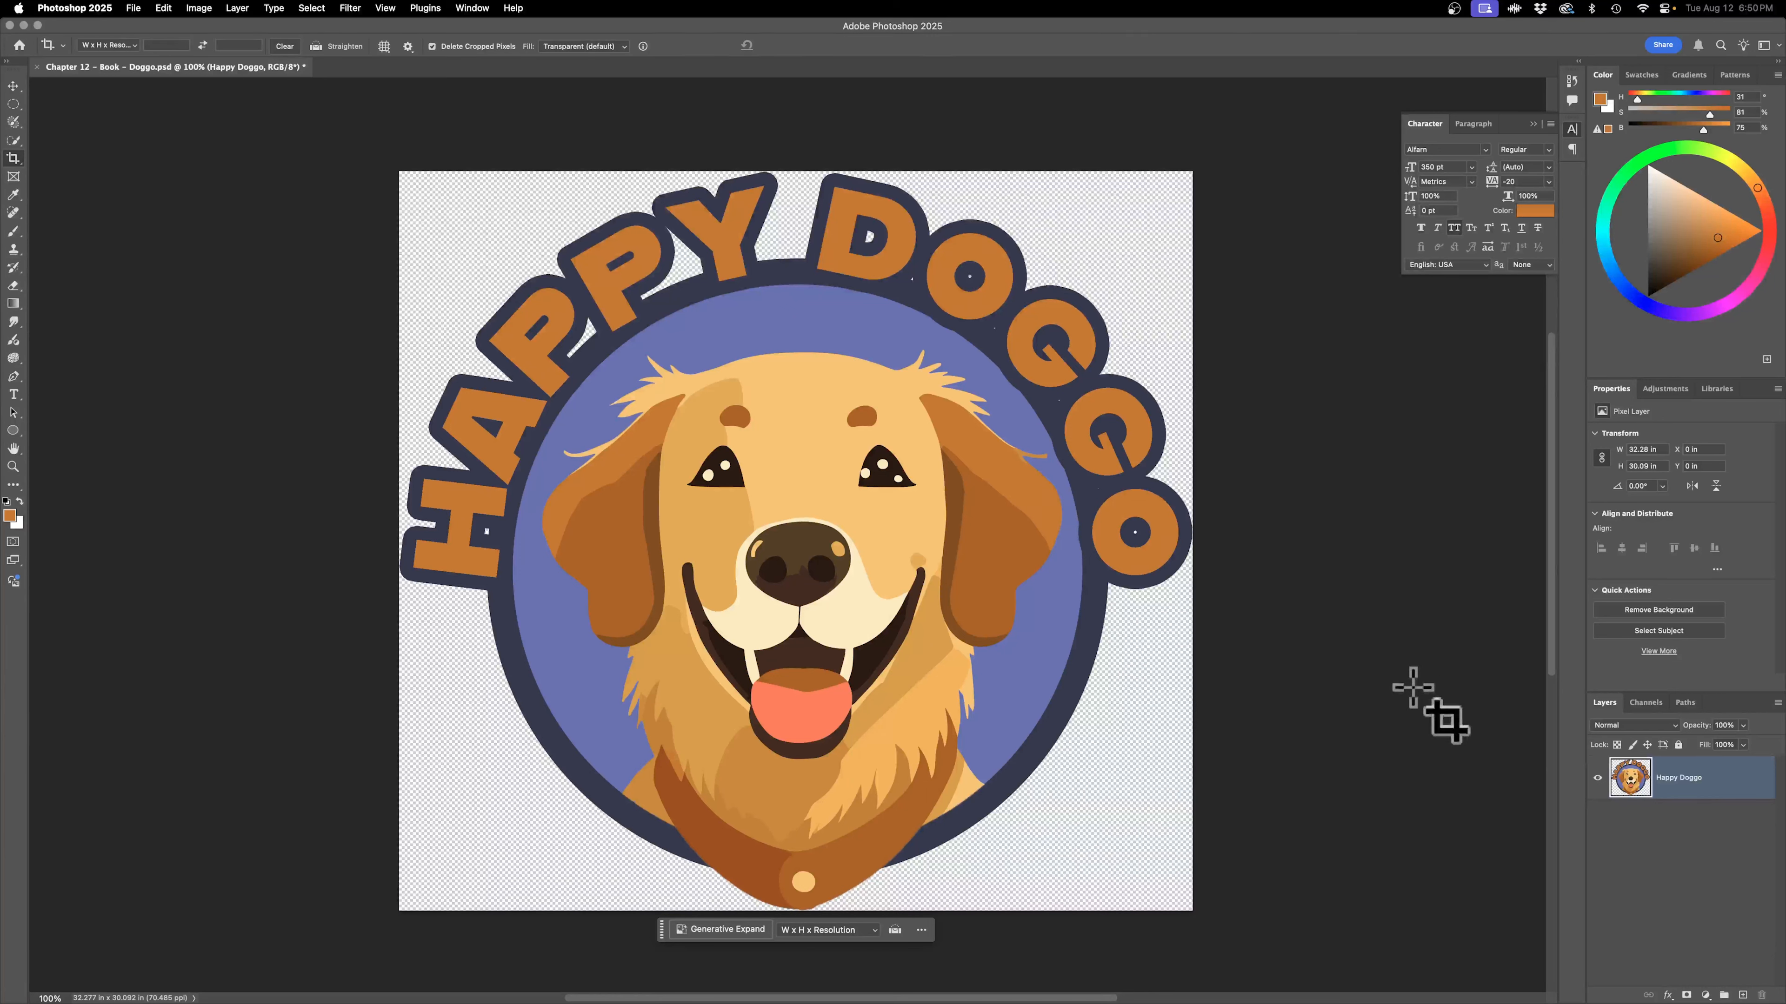
In the image size settings, enter a width of 1500 pixels and a resolution of 72 pixels/inch.
click(198, 8)
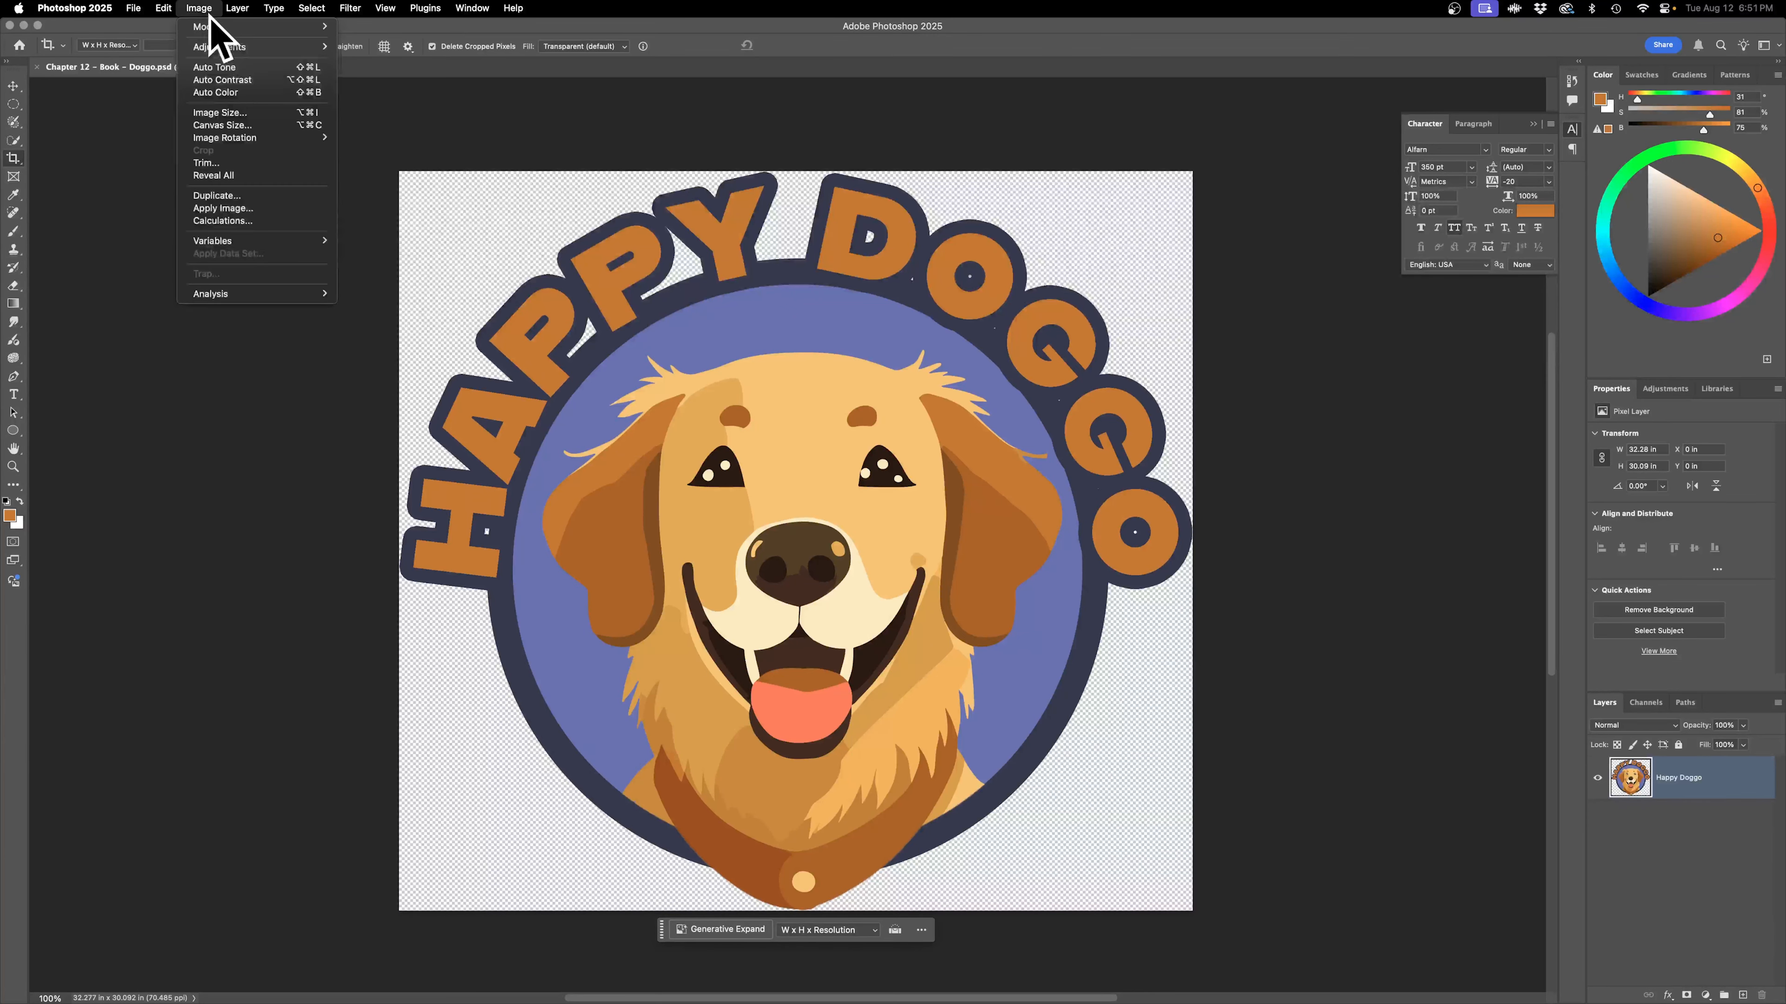
click(211, 112)
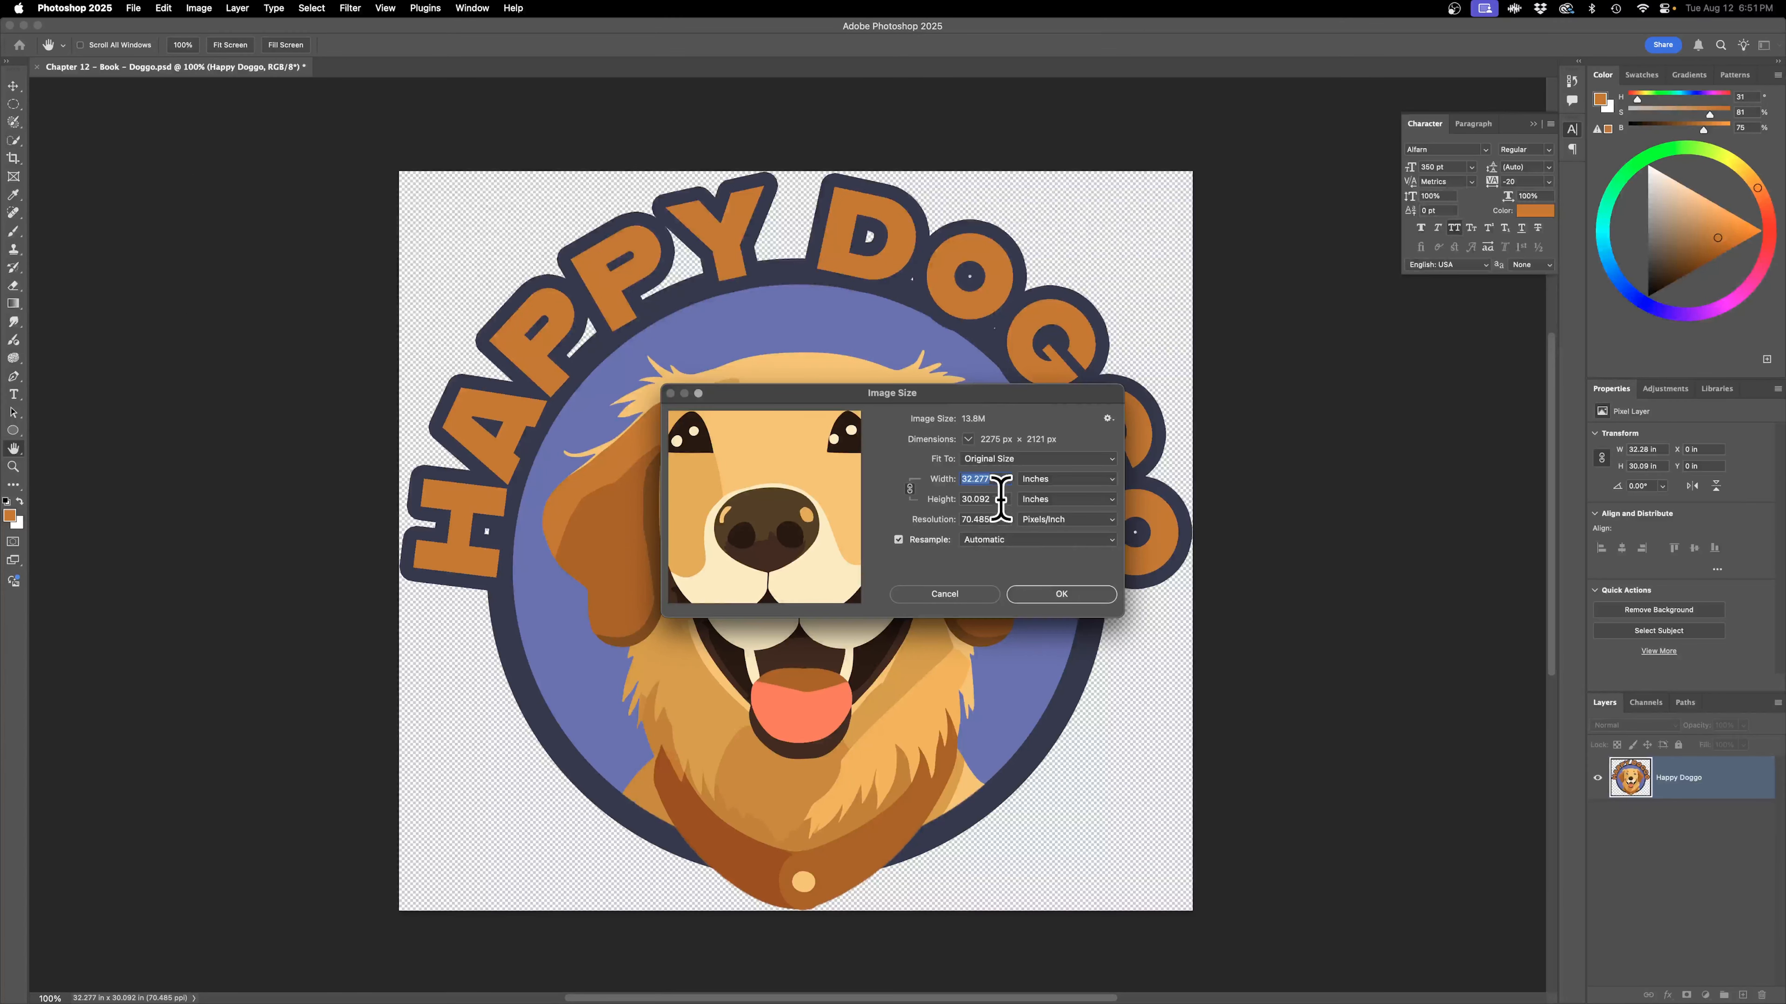
click(1040, 479)
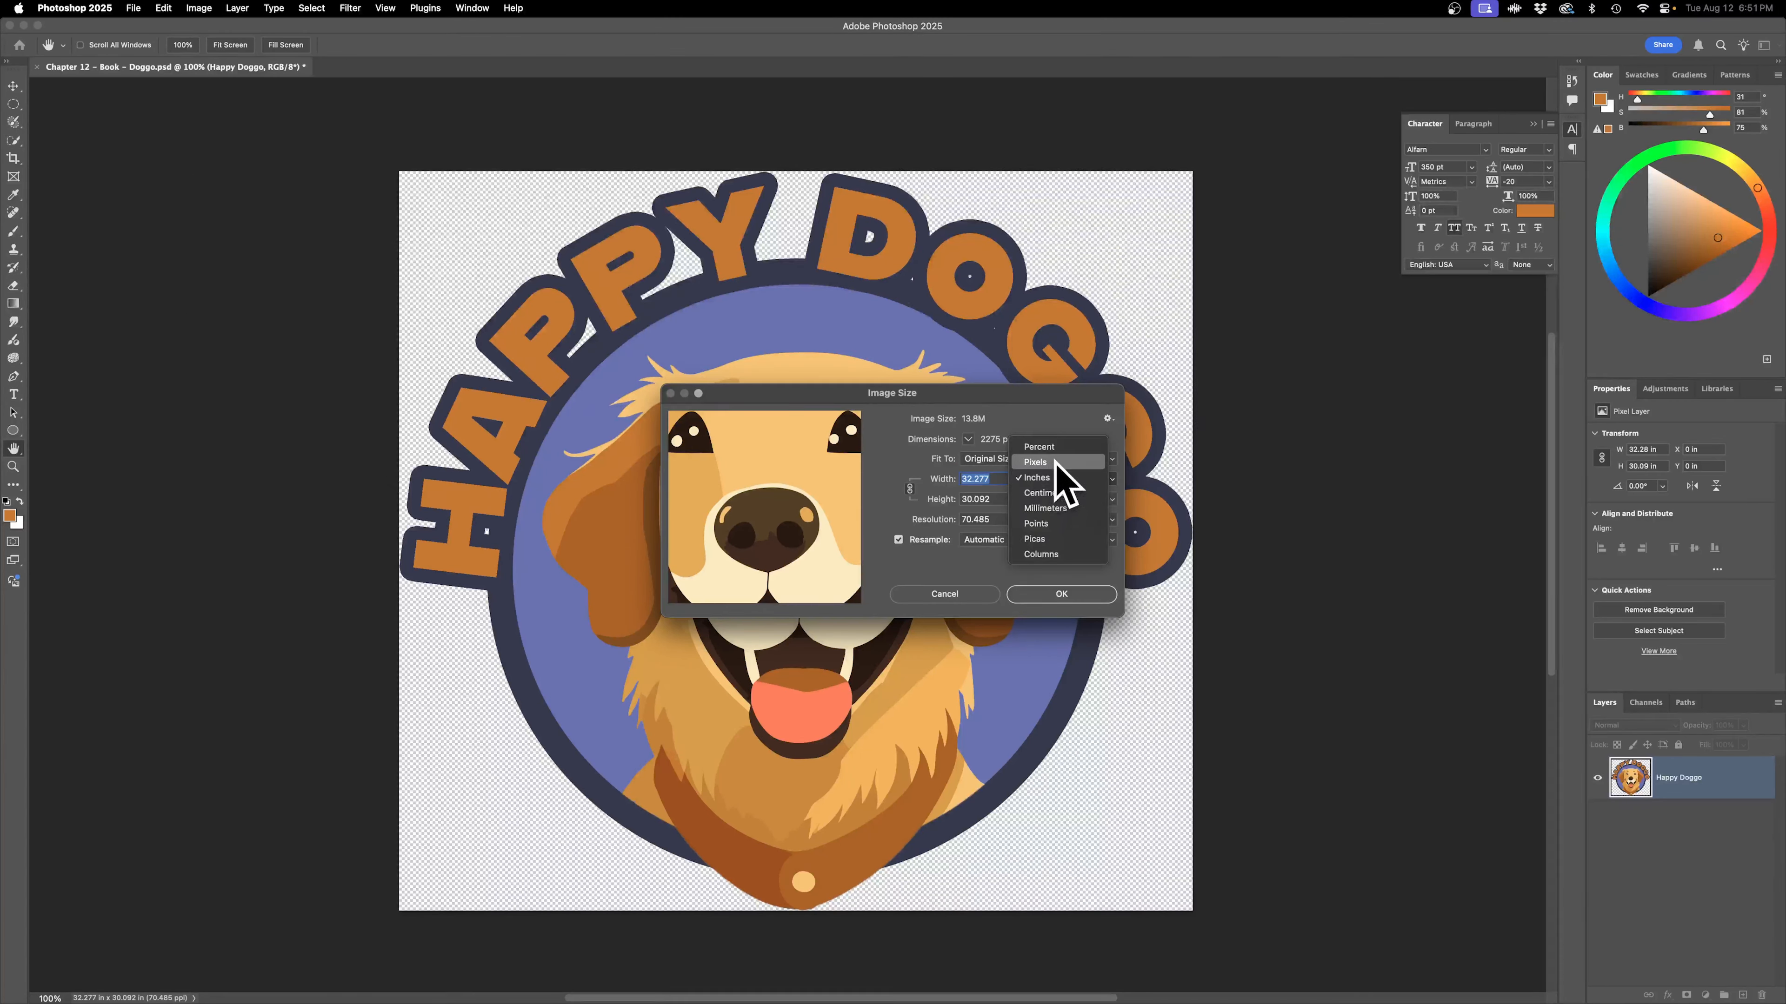
click(1052, 467)
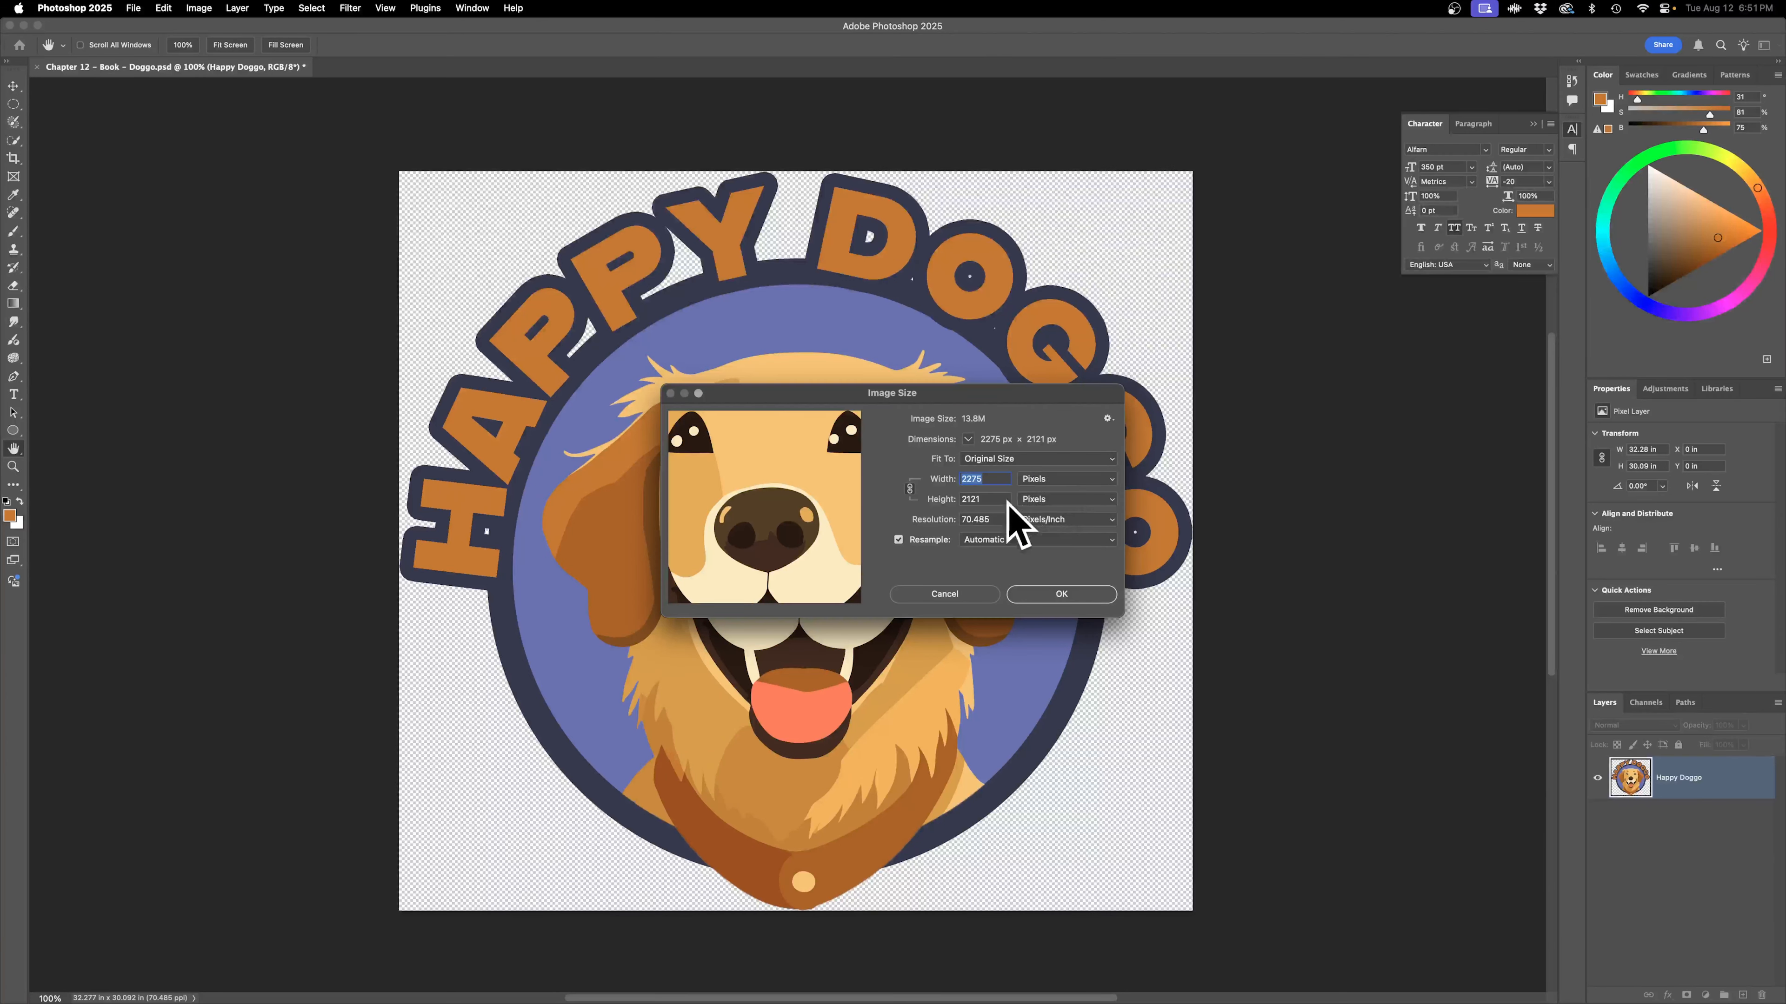
text(1500)
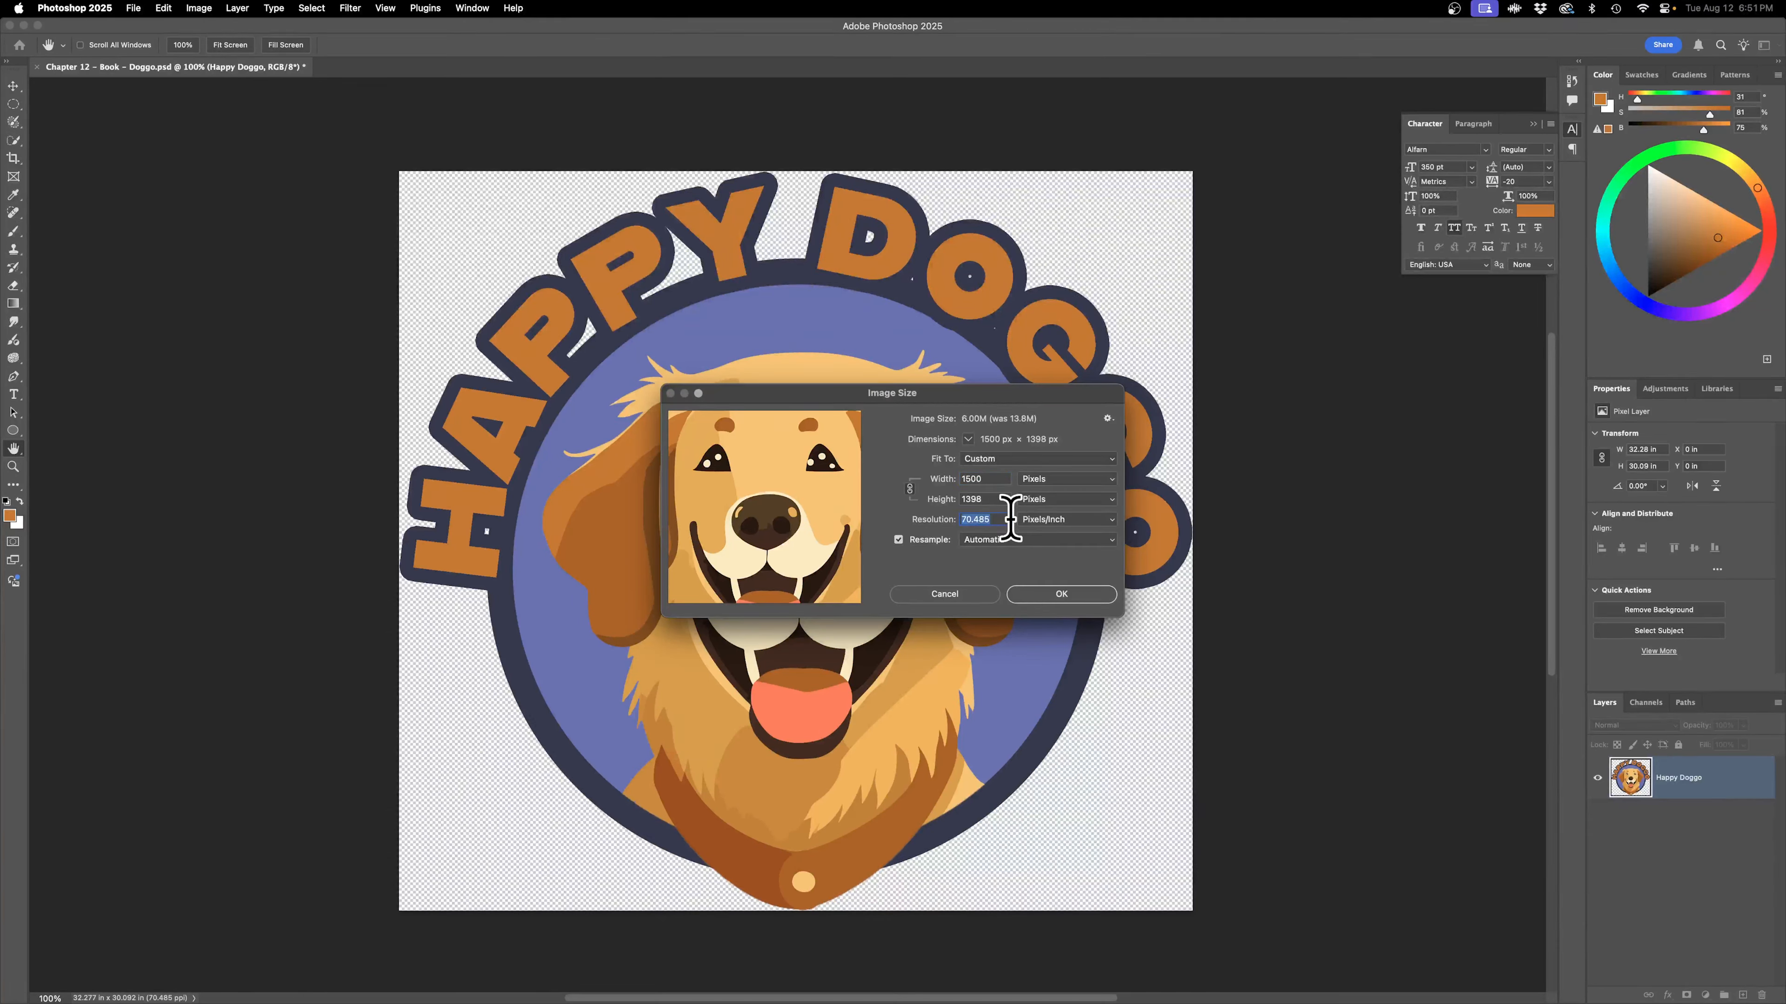
text(72)
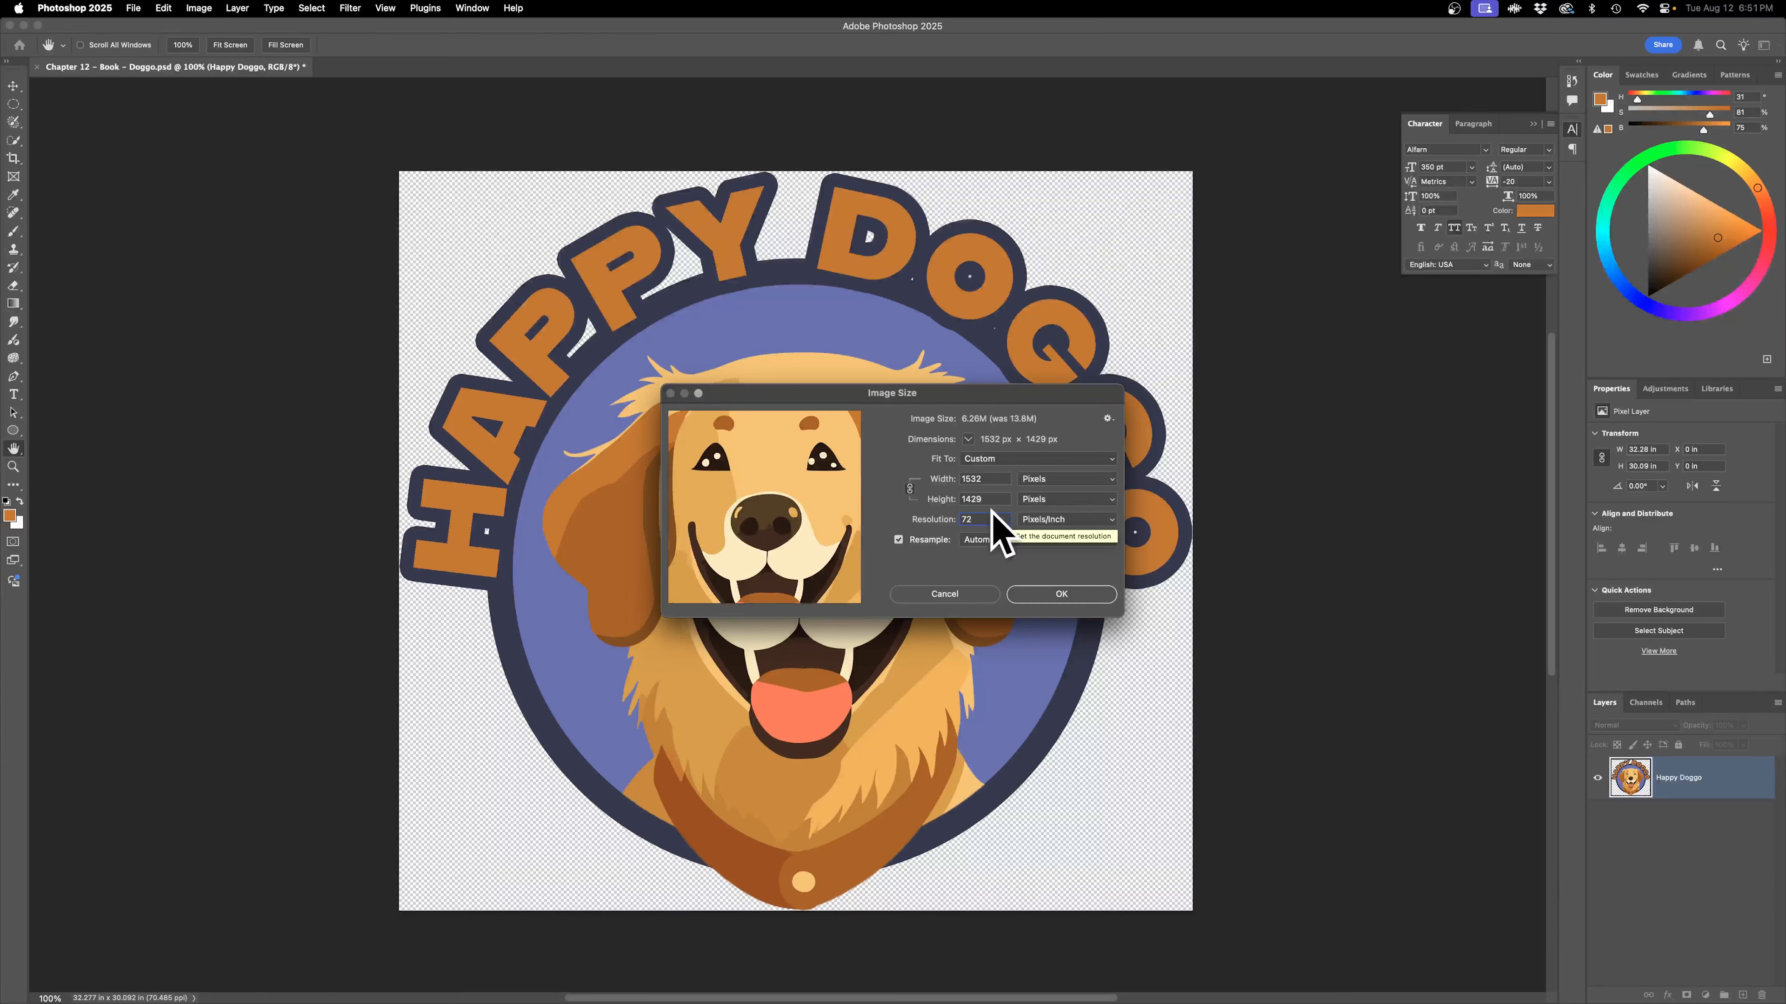
Resize the badge image to a width of 1500 pixels with Automatic resampling and apply the change.
click(1009, 479)
key(BackSpace)
key(BackSpace)
key(BackSpace)
key(BackSpace)
text(1500)
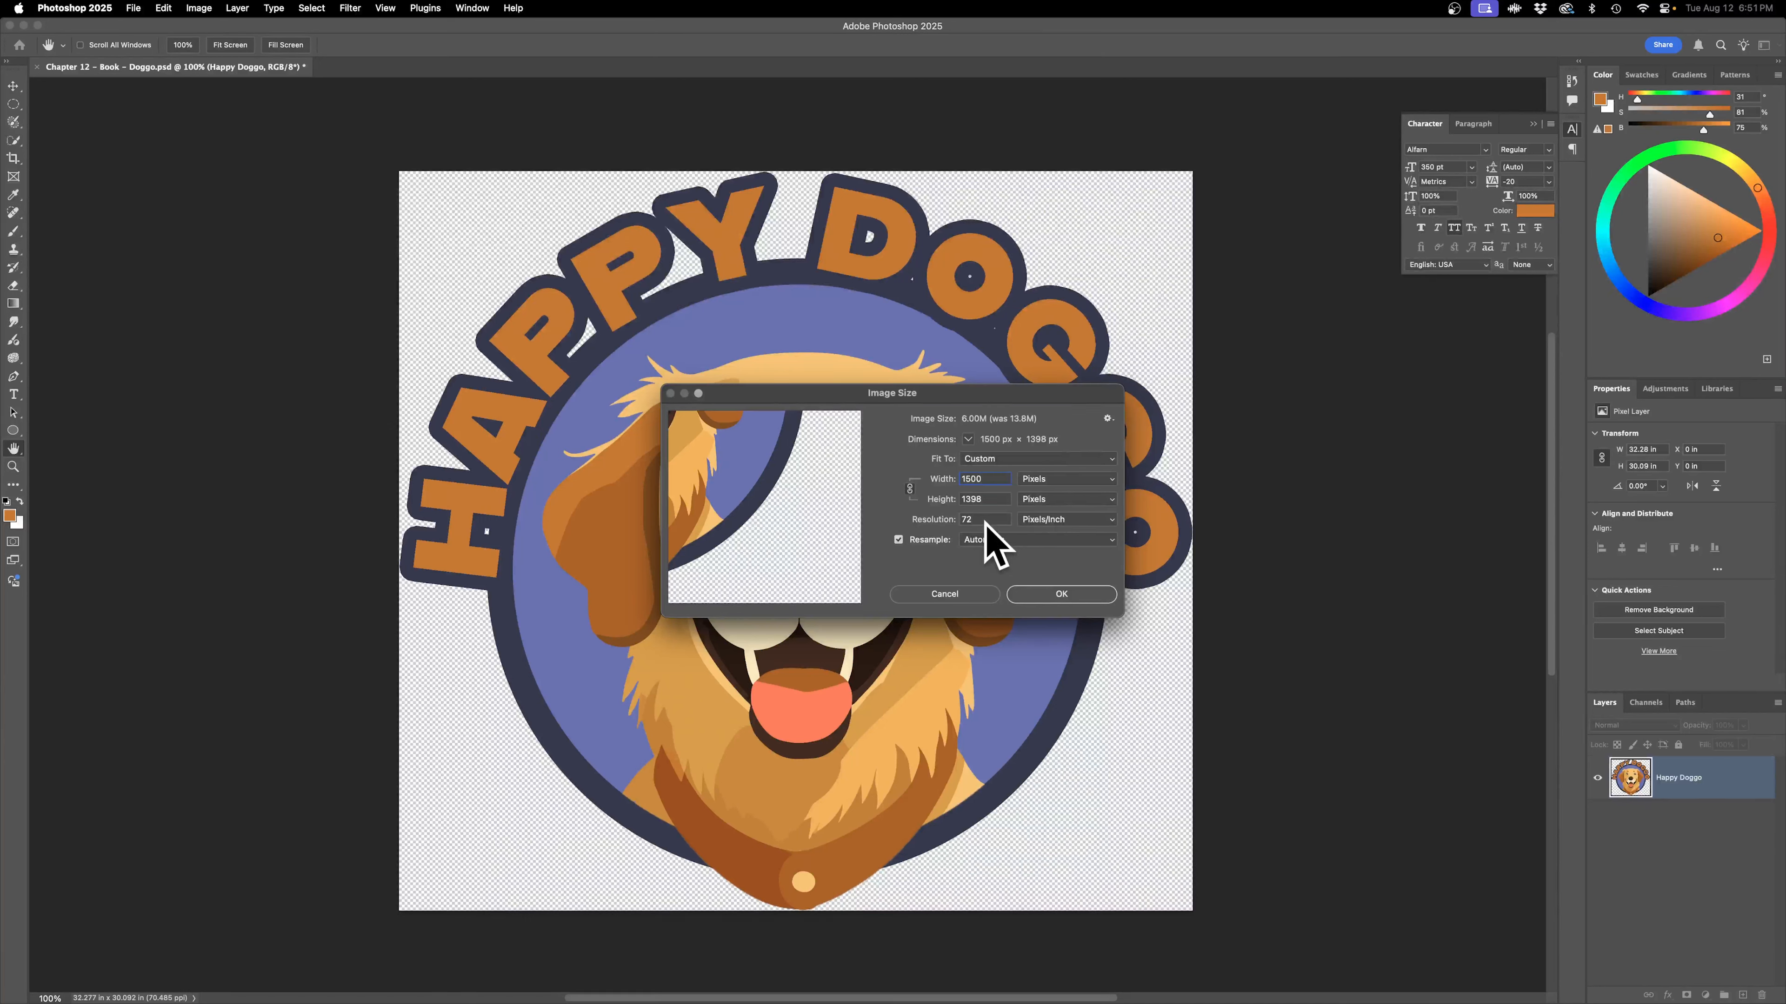
click(1003, 542)
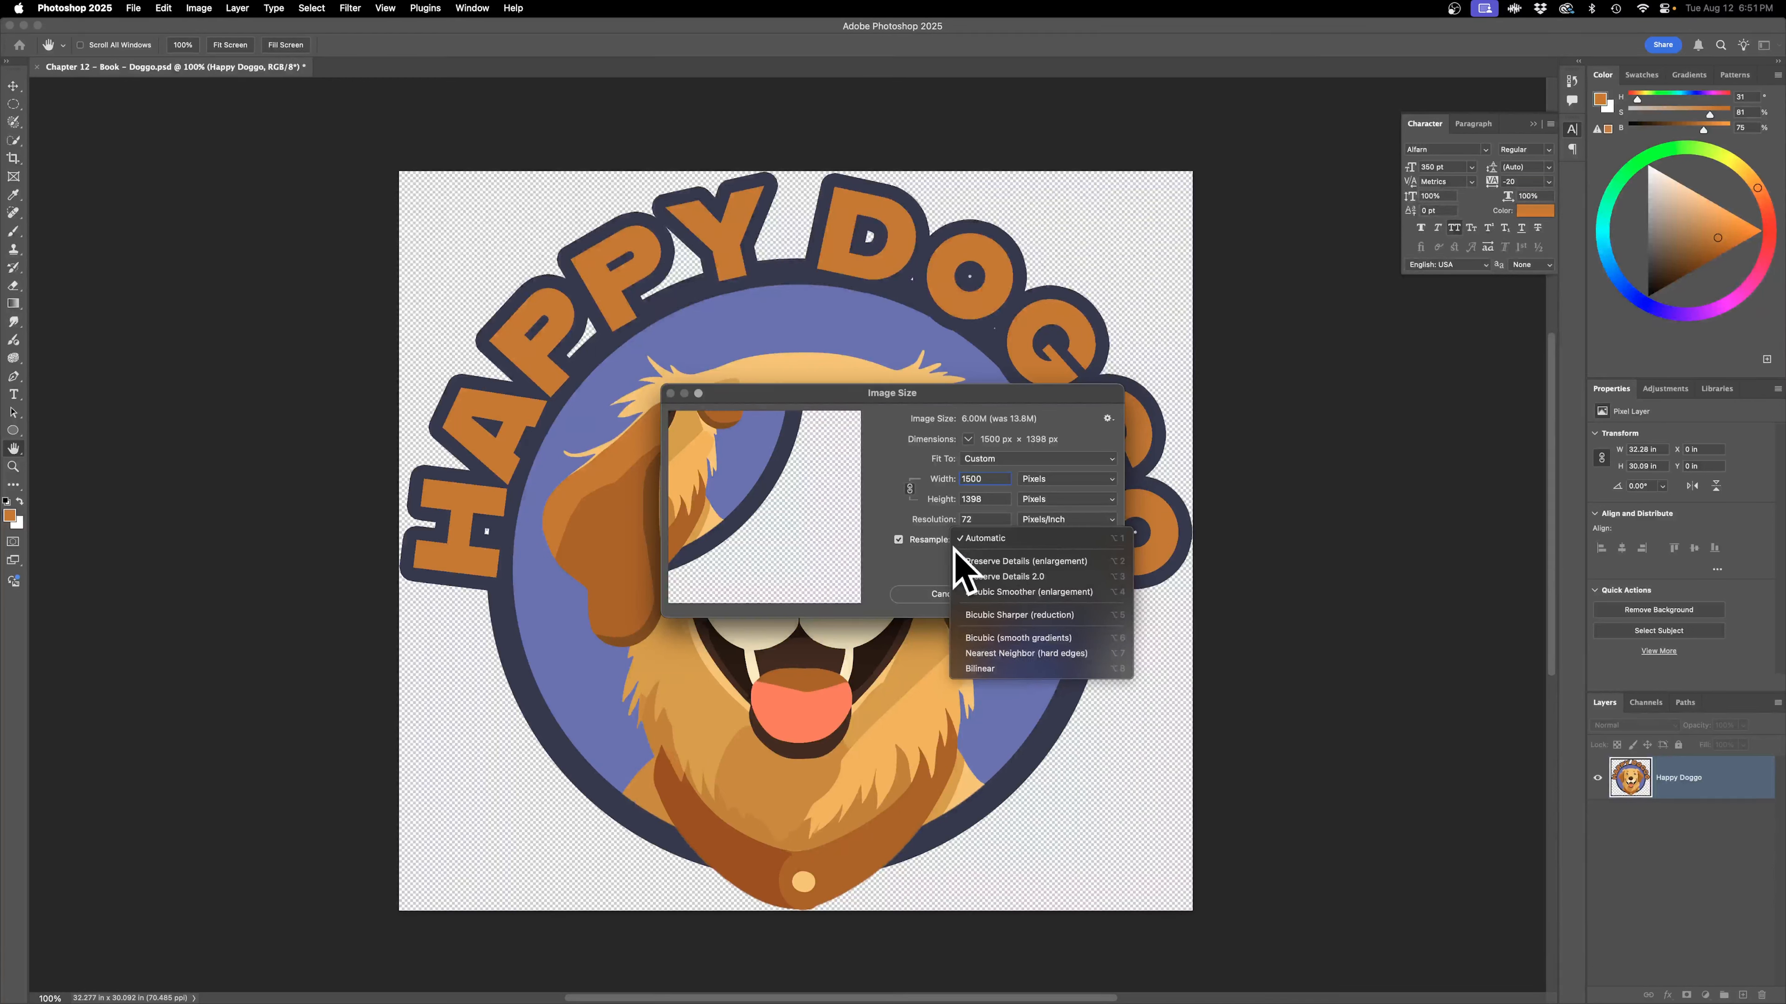
click(914, 545)
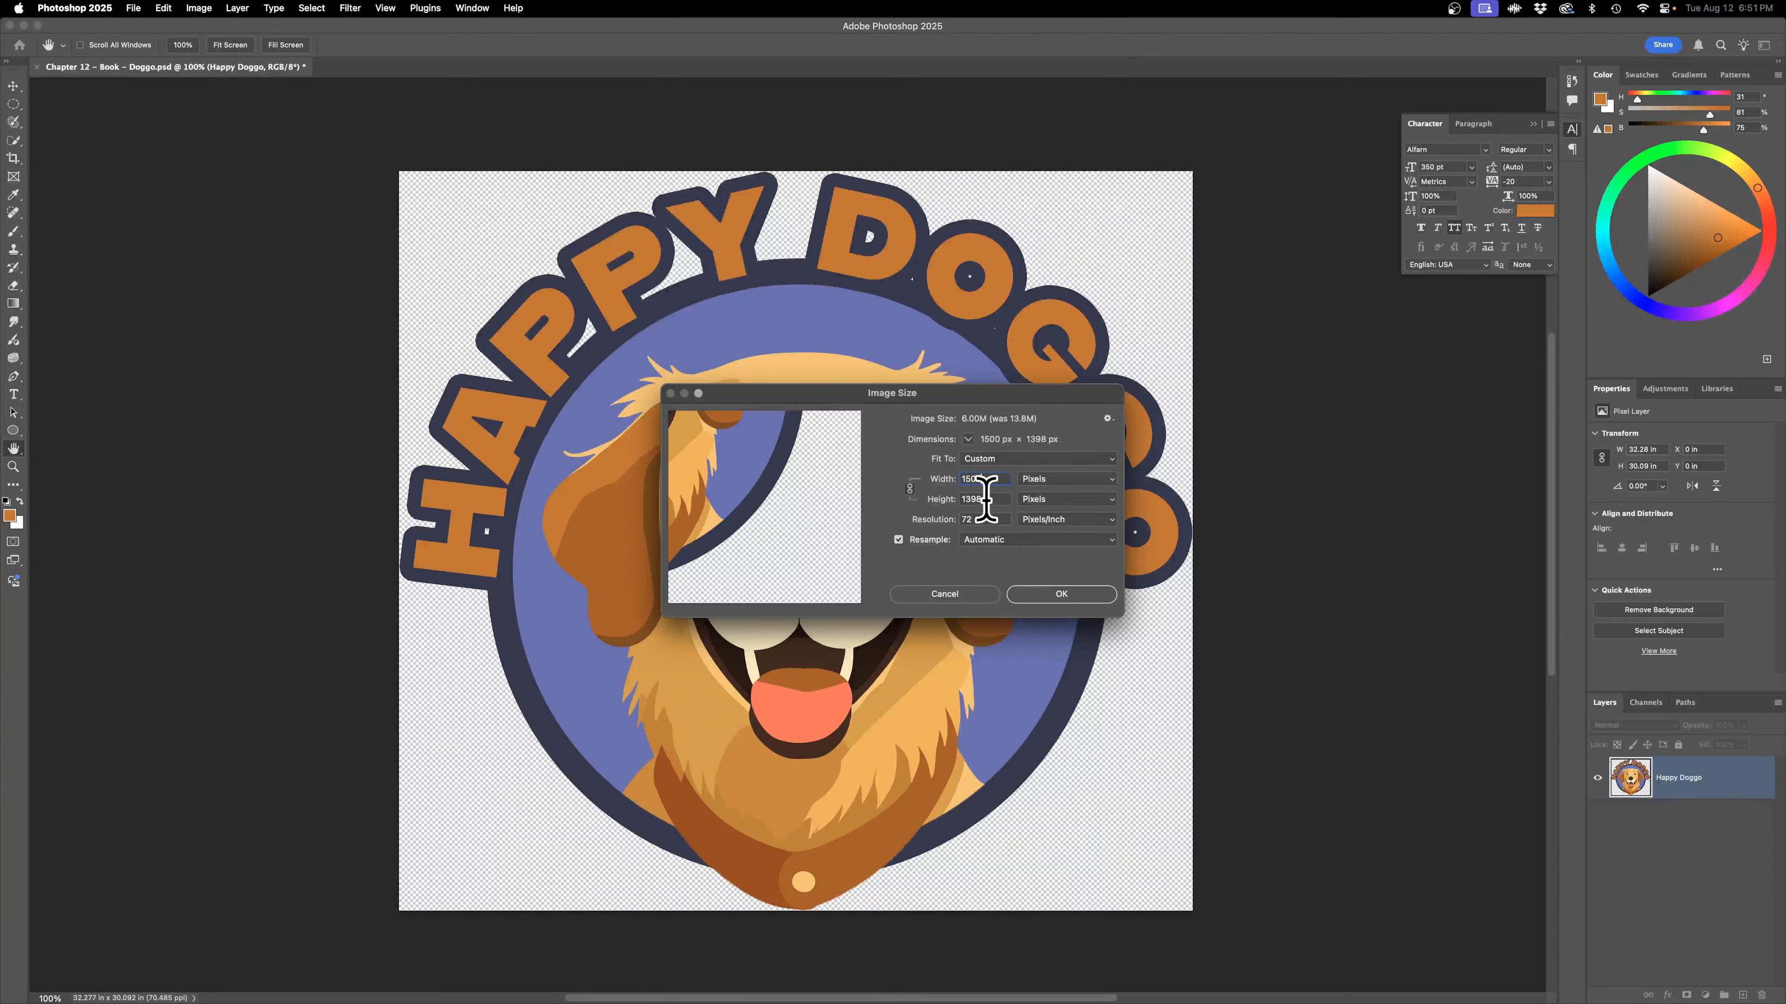
click(1036, 600)
key(c)
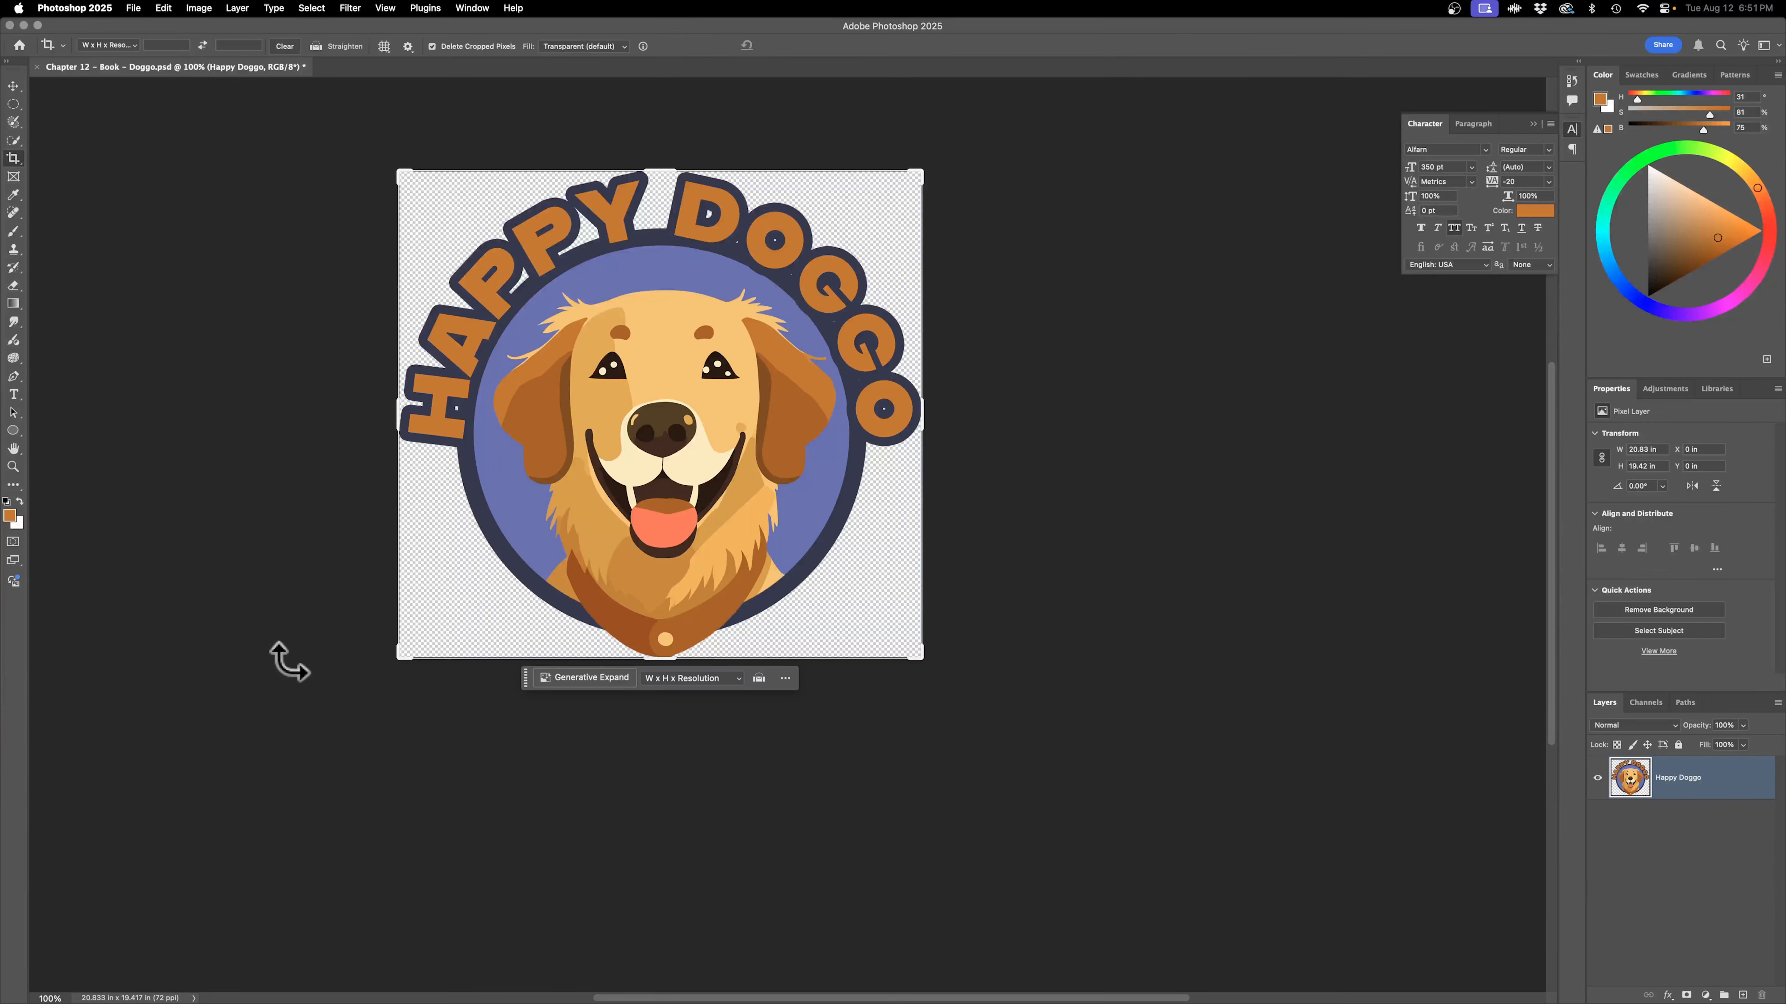
Save a copy of the badge to the Desktop in JPEG format at Maximum quality 12, Baseline Optimized.
click(133, 8)
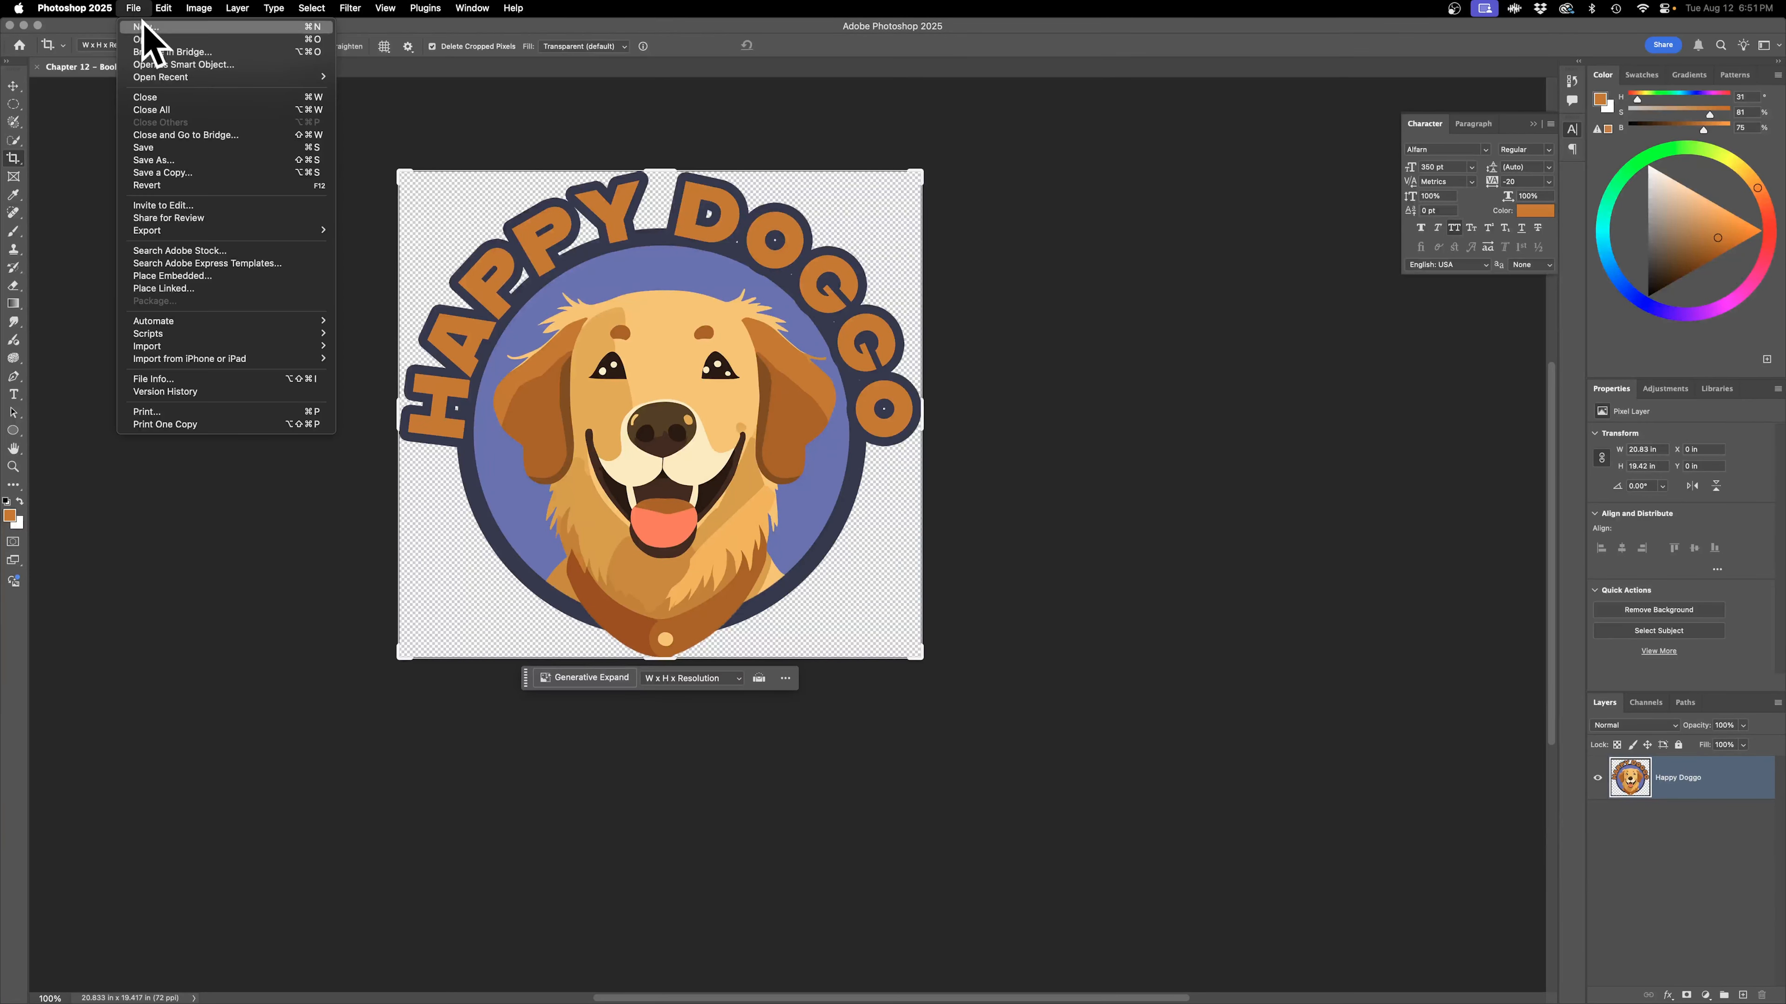
click(232, 172)
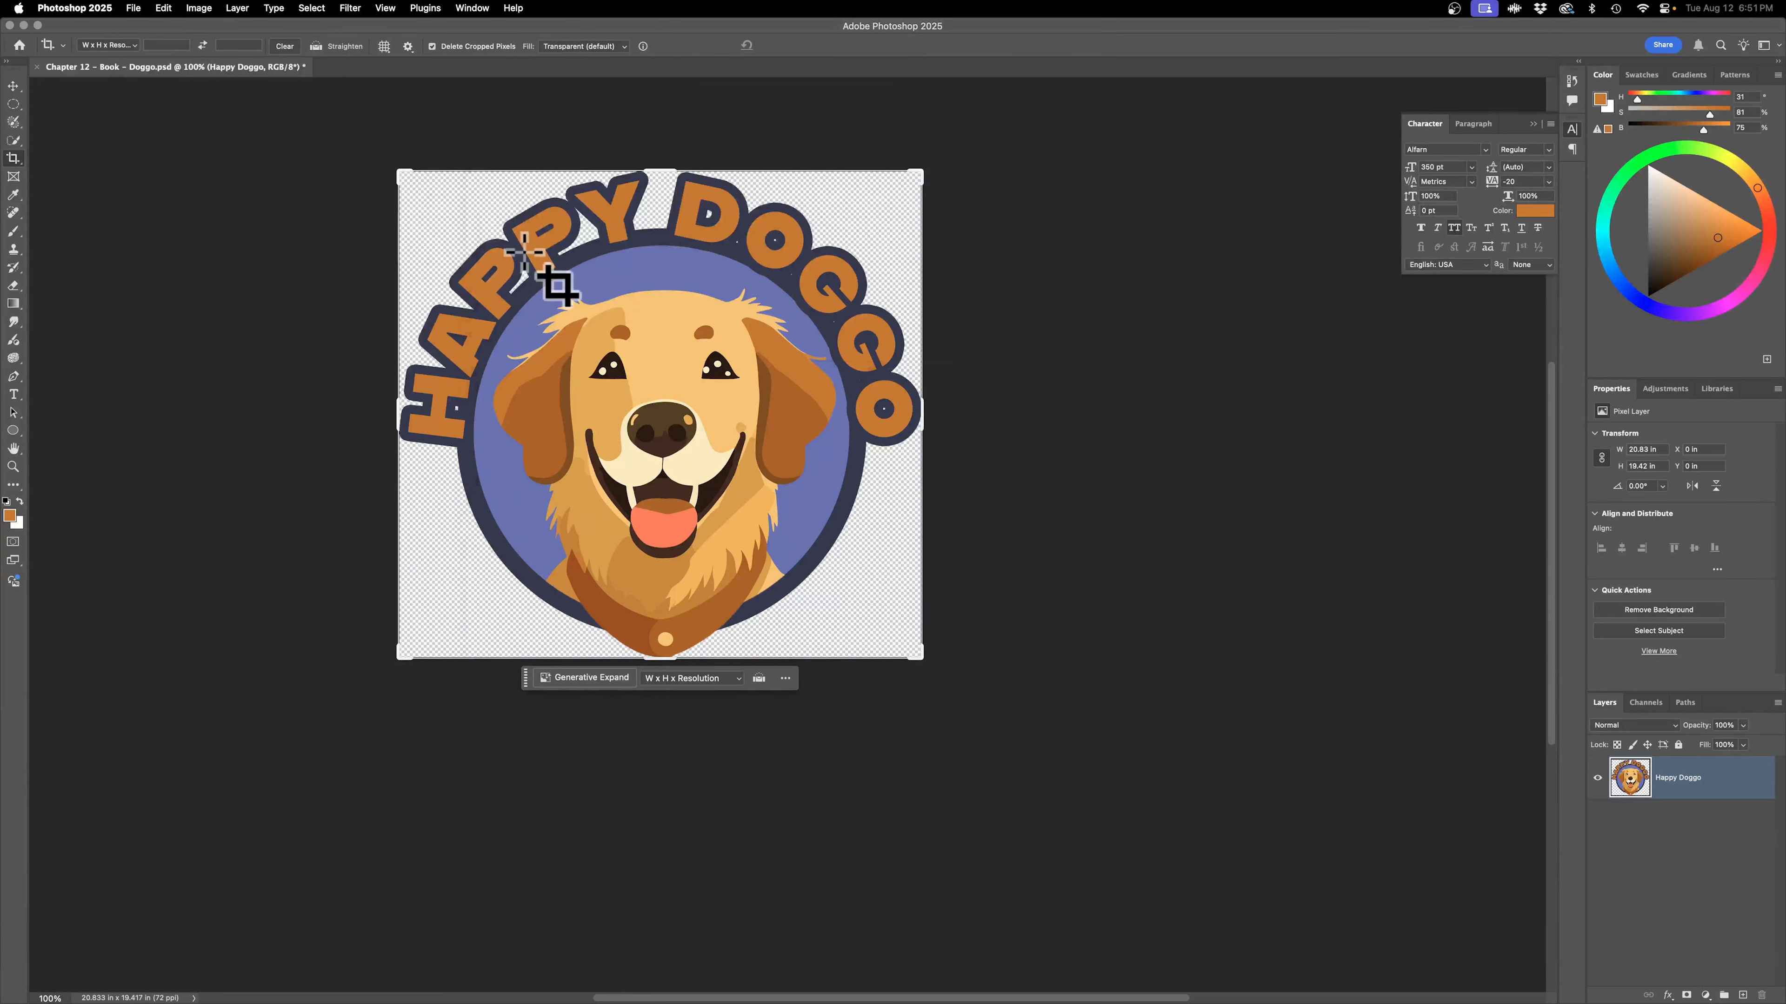
click(604, 312)
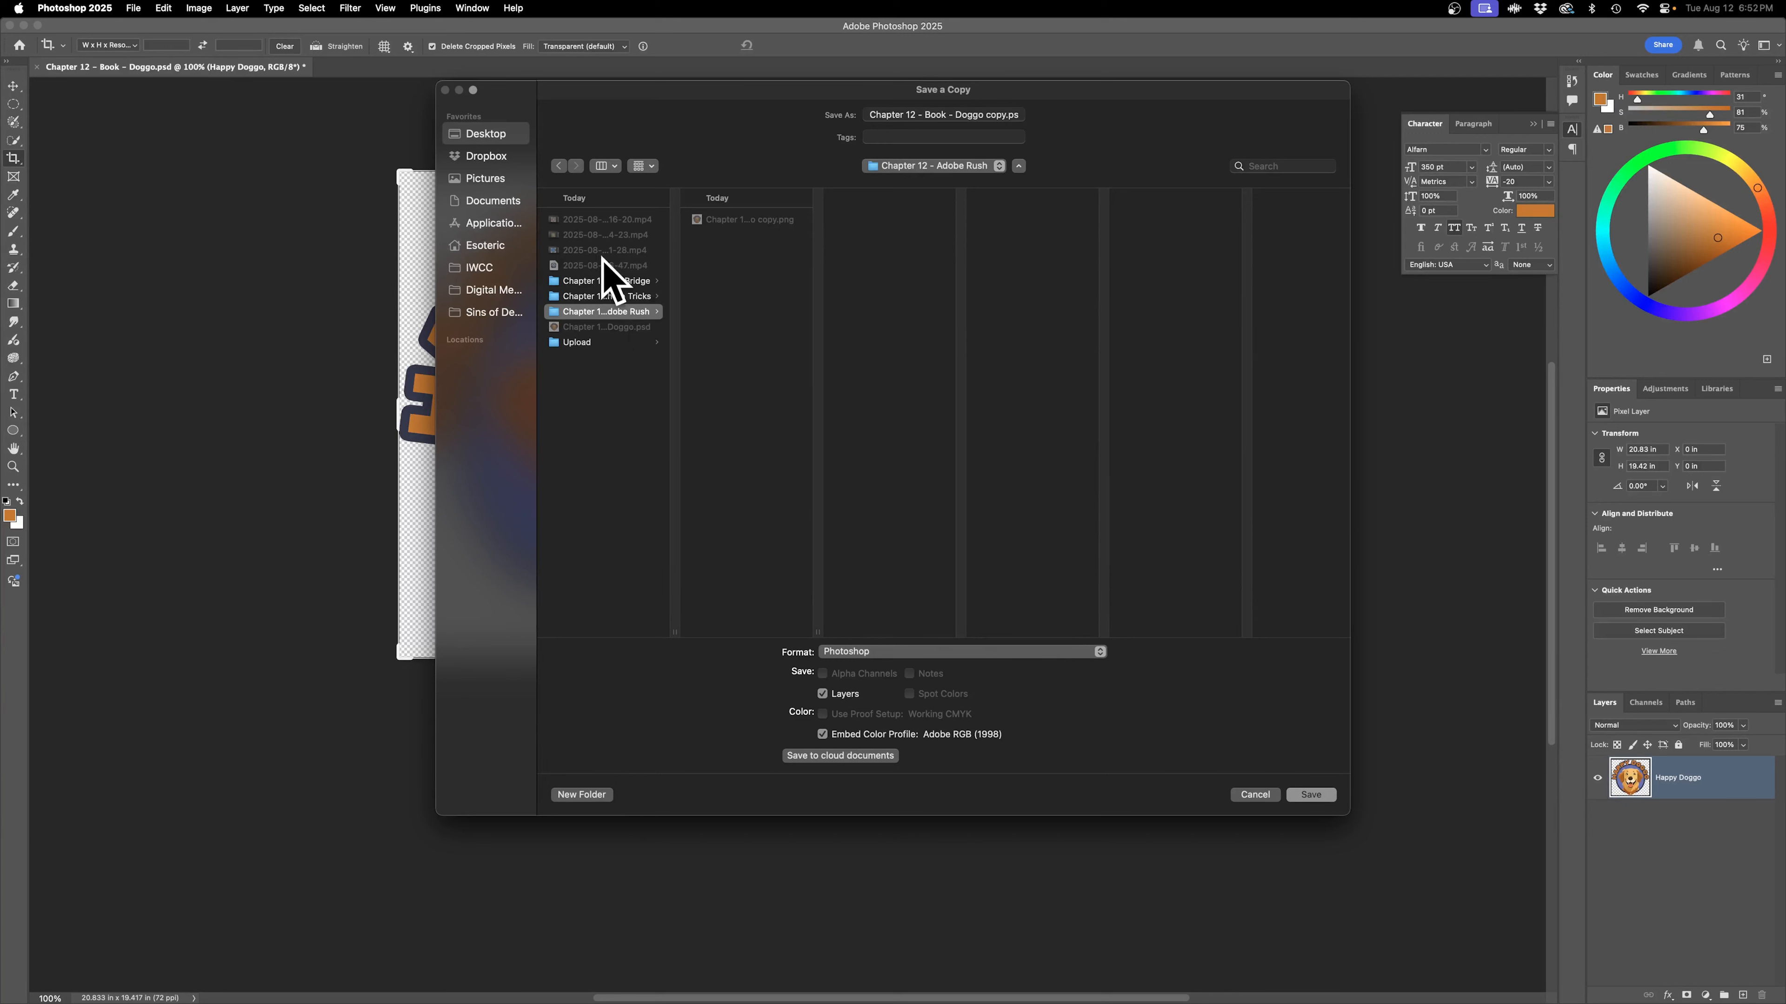
click(560, 418)
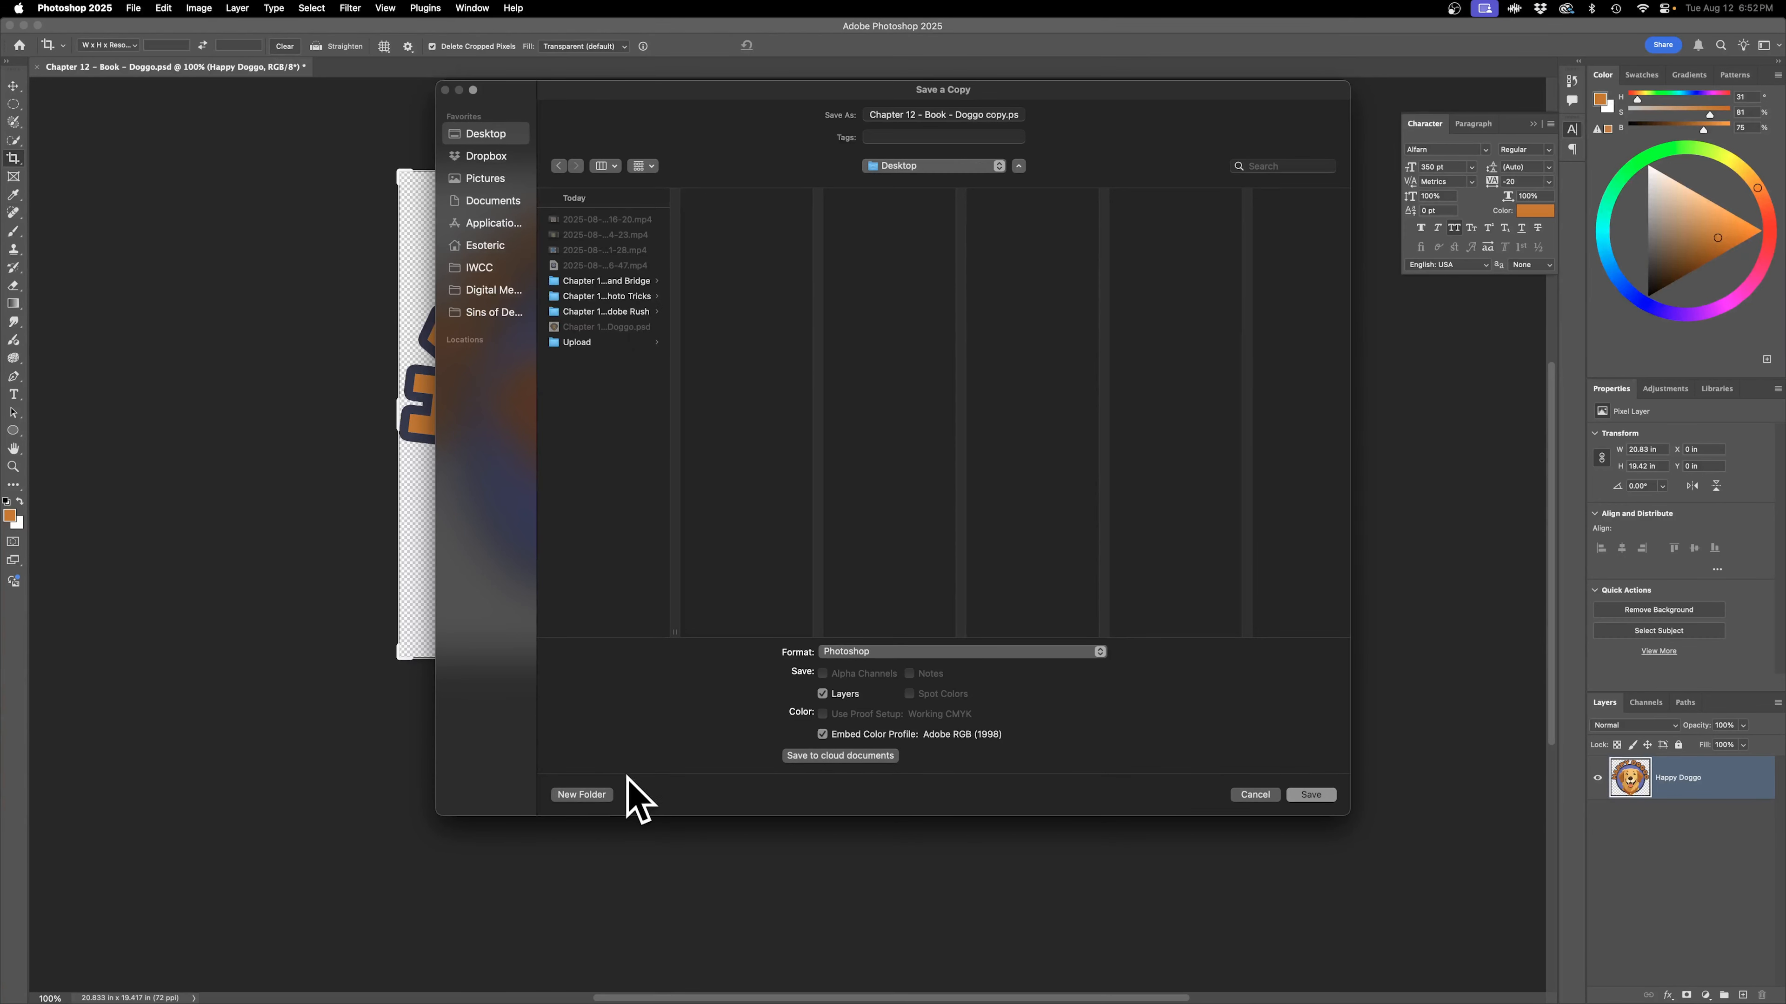
click(914, 653)
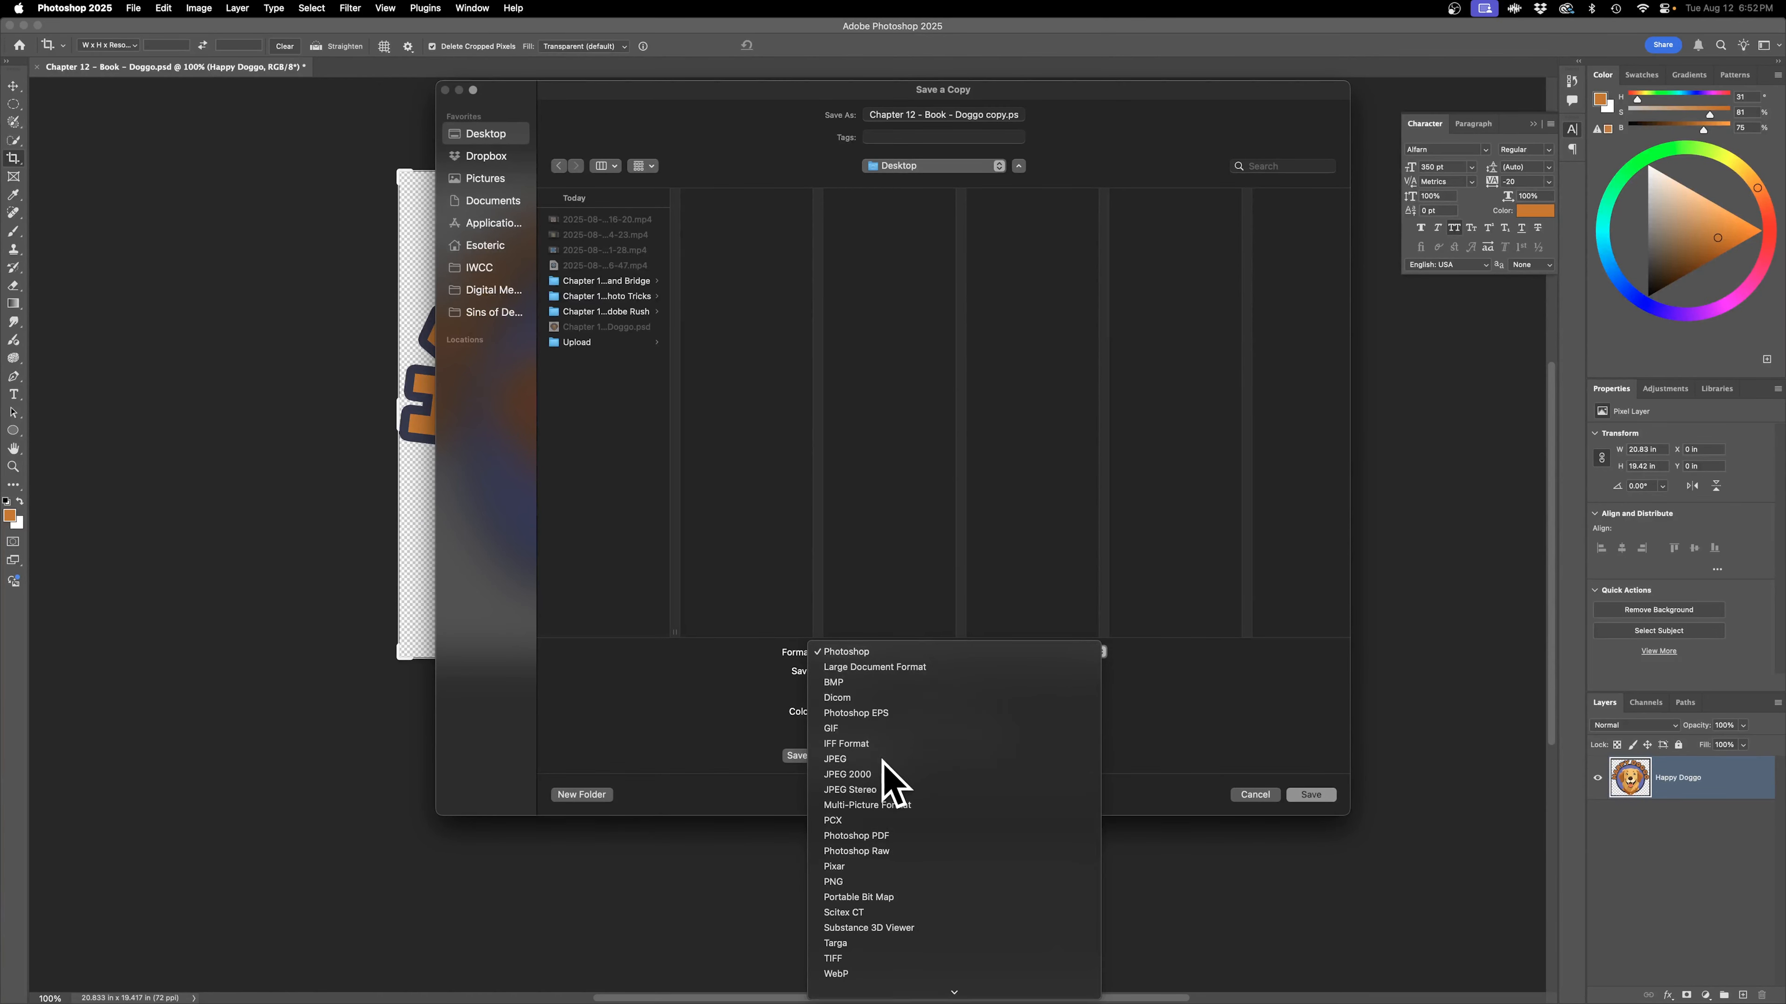
click(882, 760)
click(1300, 796)
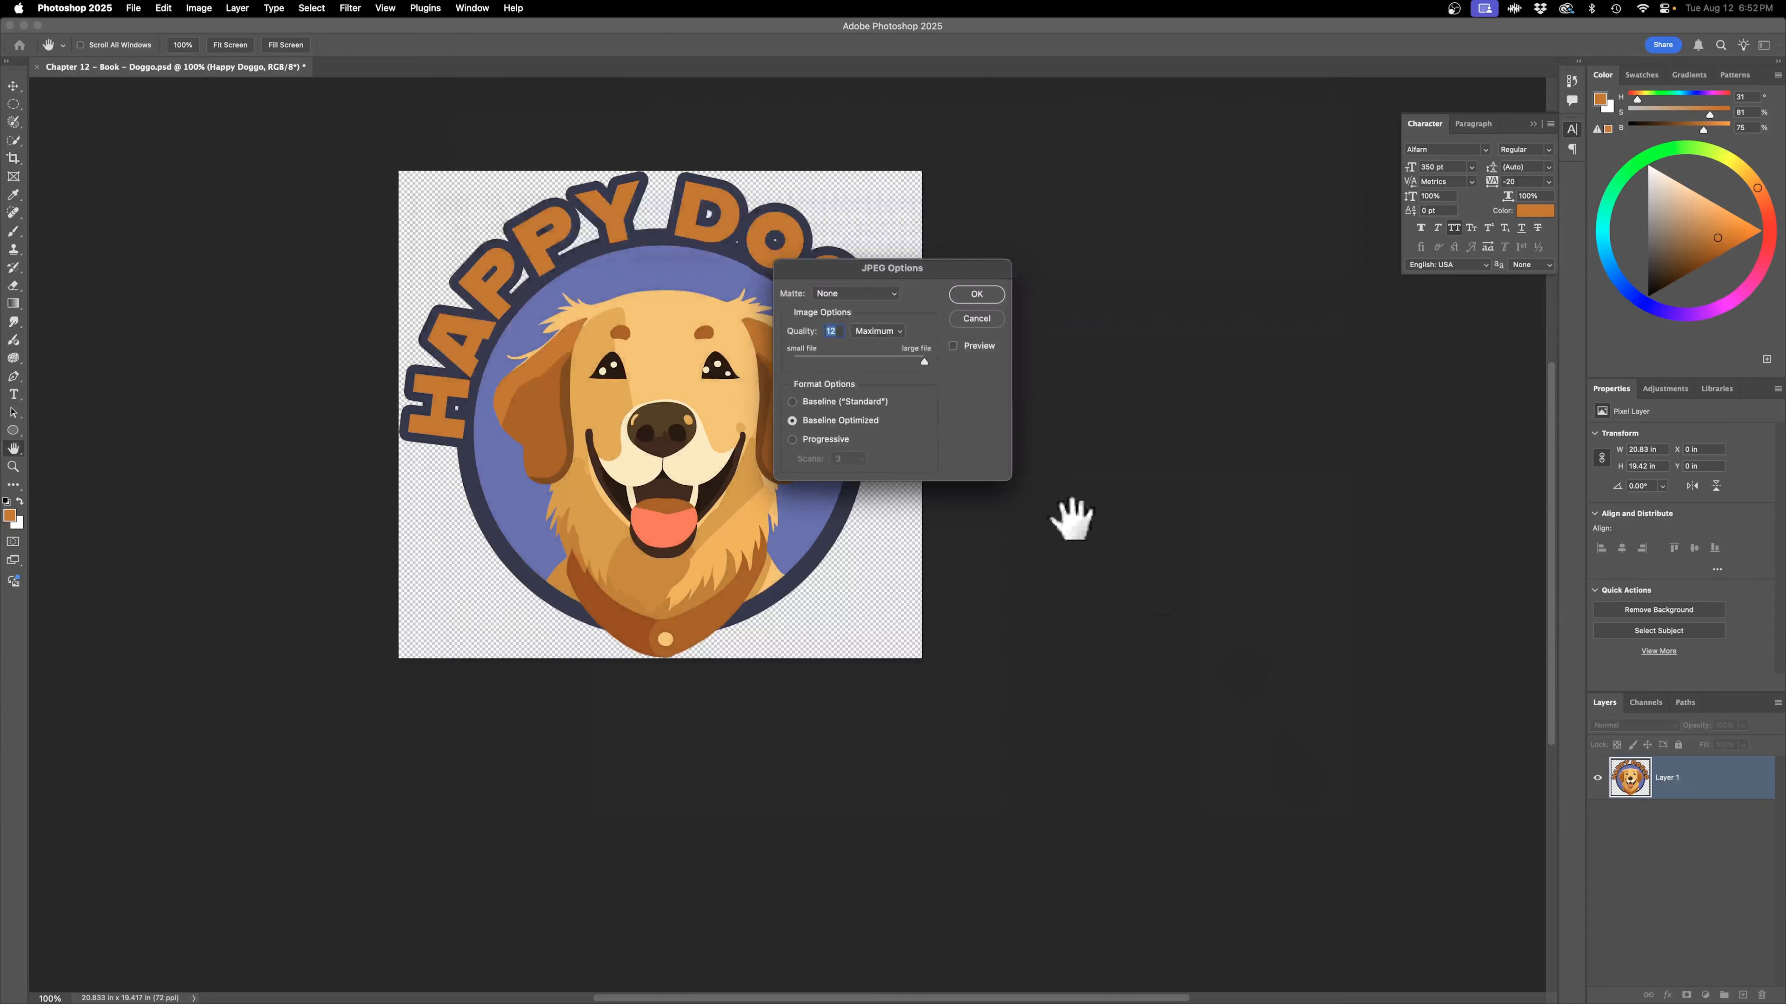
click(976, 297)
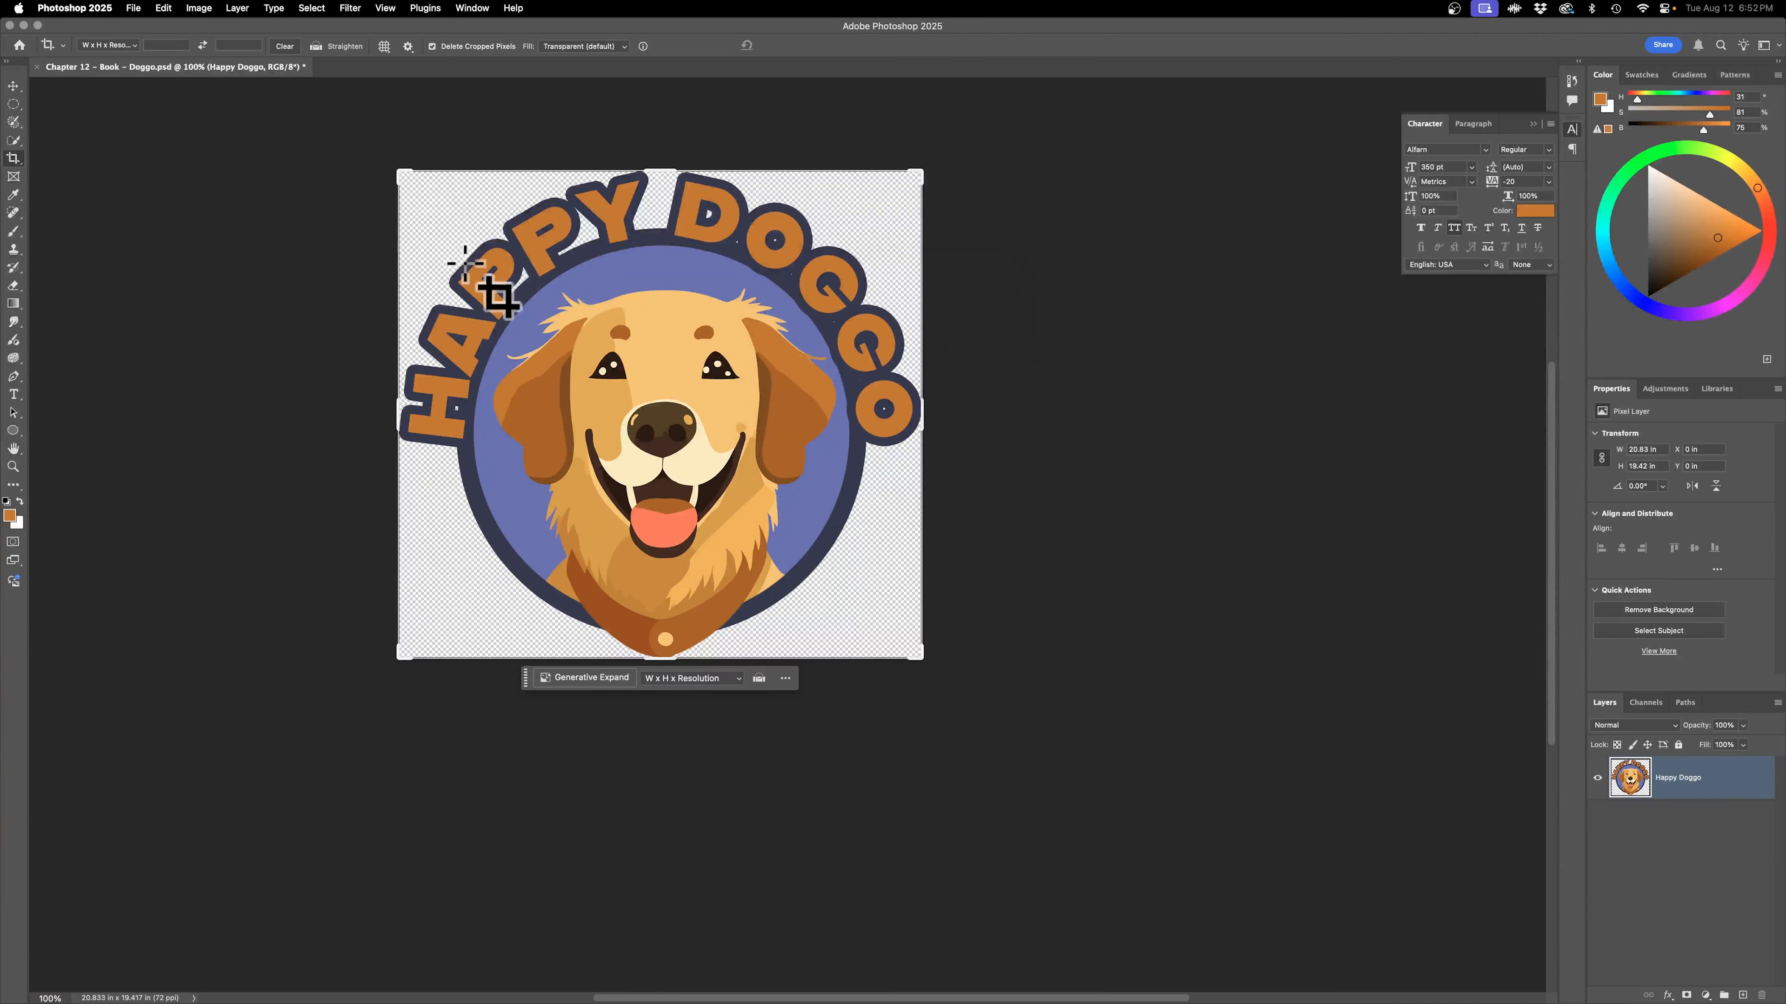
Save a PNG copy of the badge to the Desktop with the large file size option, and close the document without saving changes.
click(135, 9)
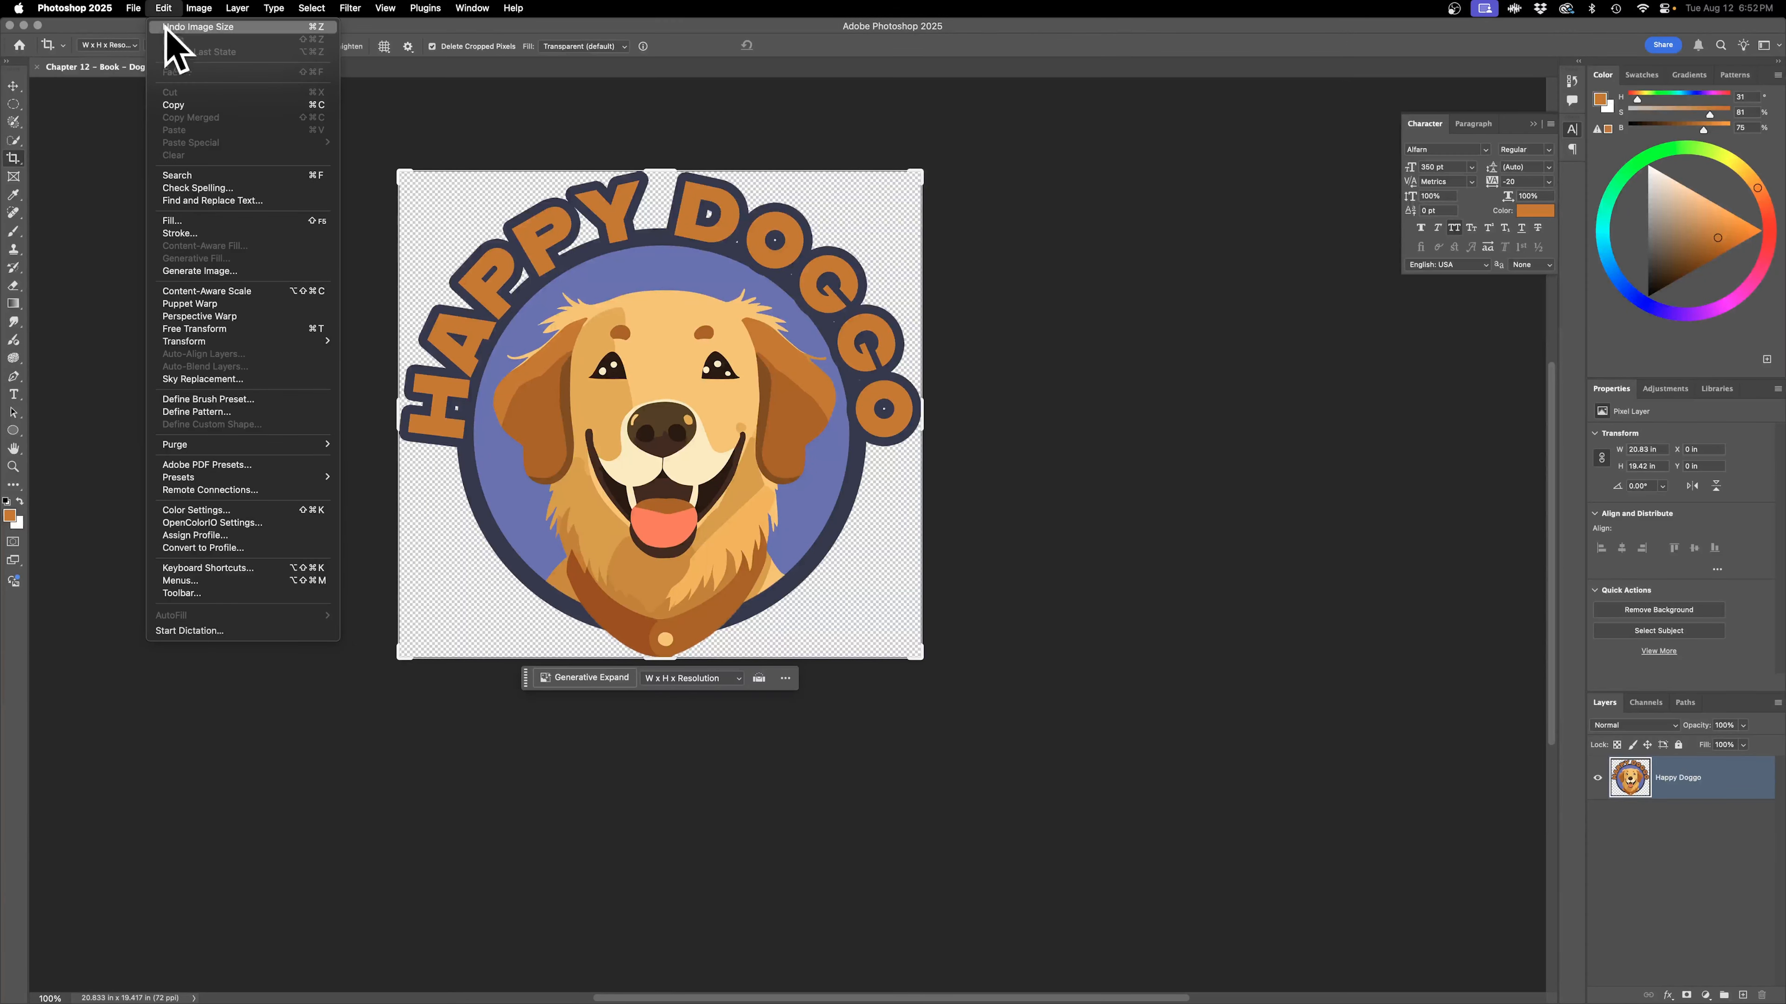
click(202, 174)
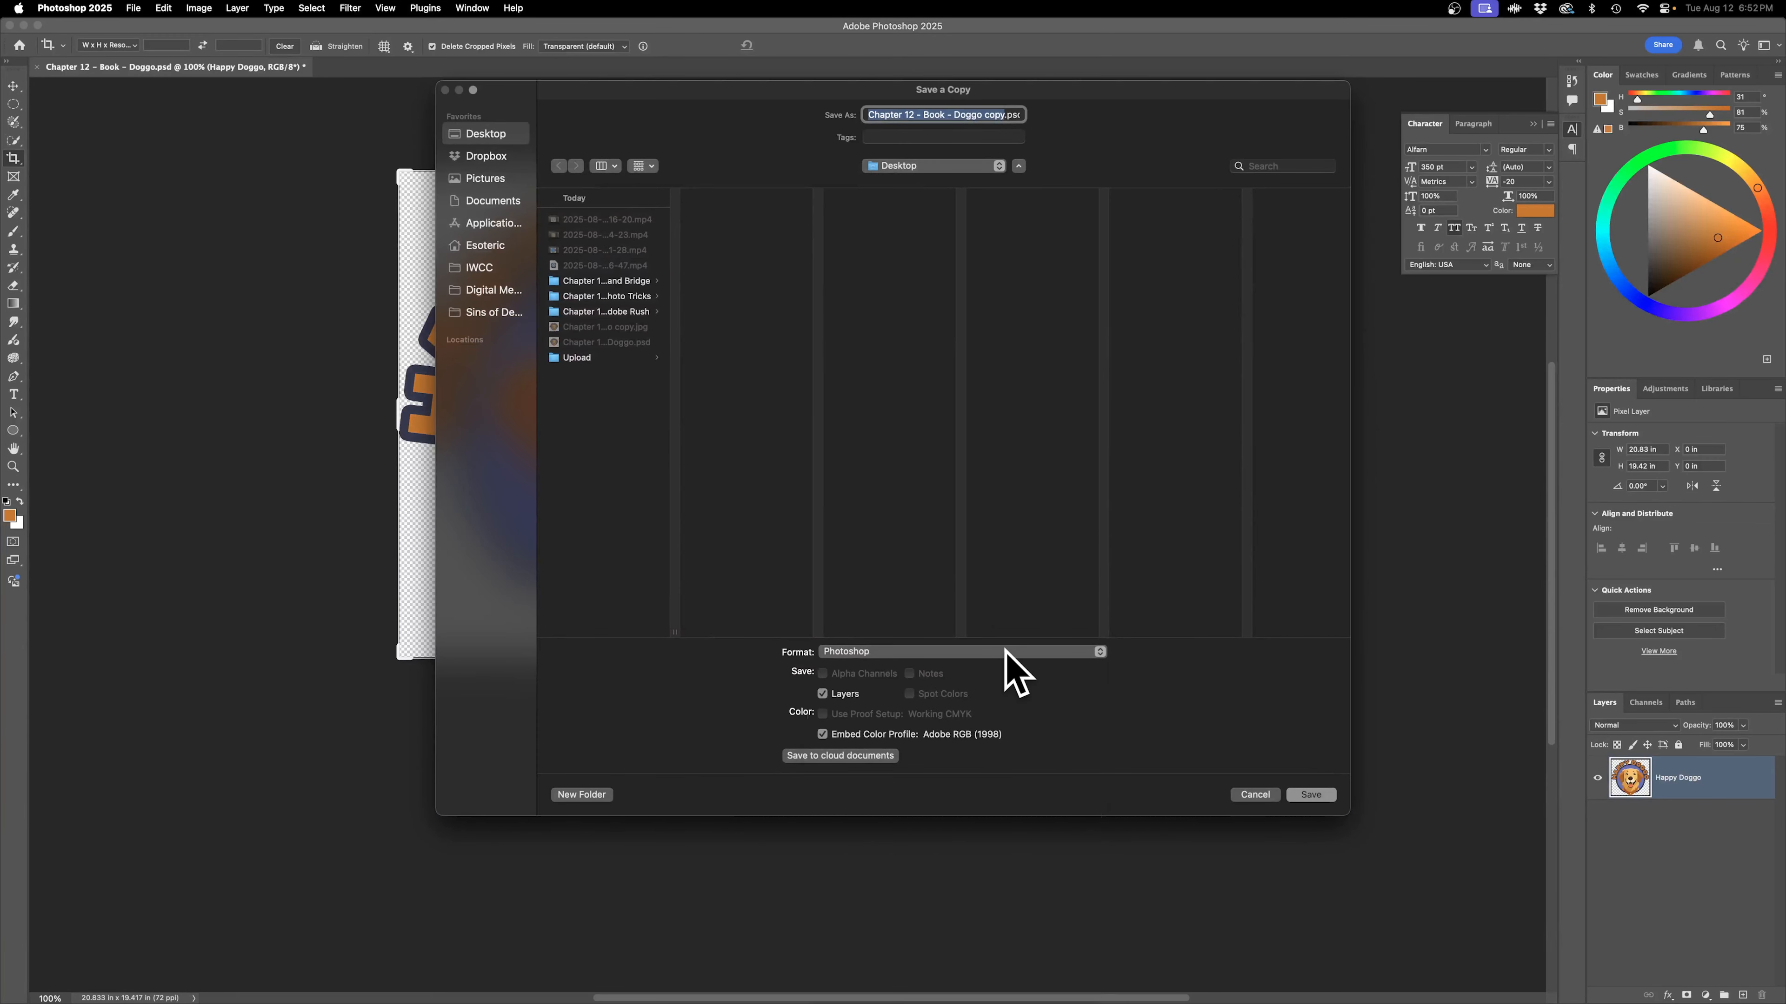
click(1005, 651)
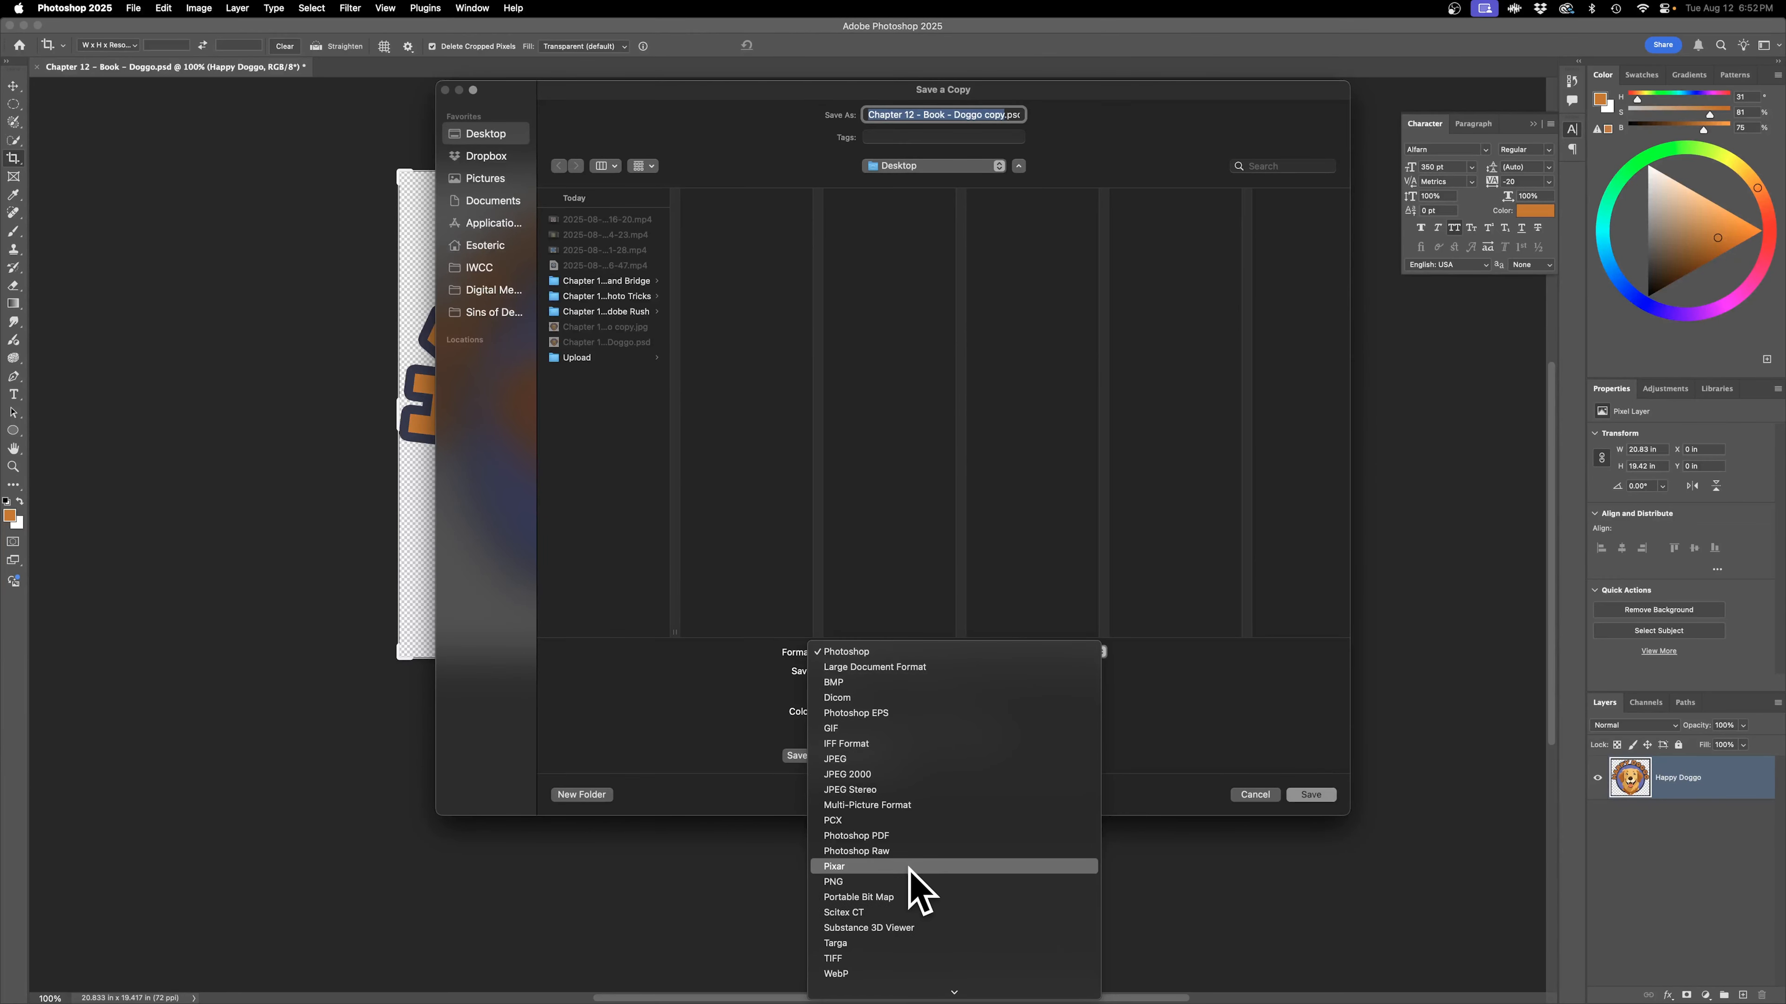
click(914, 883)
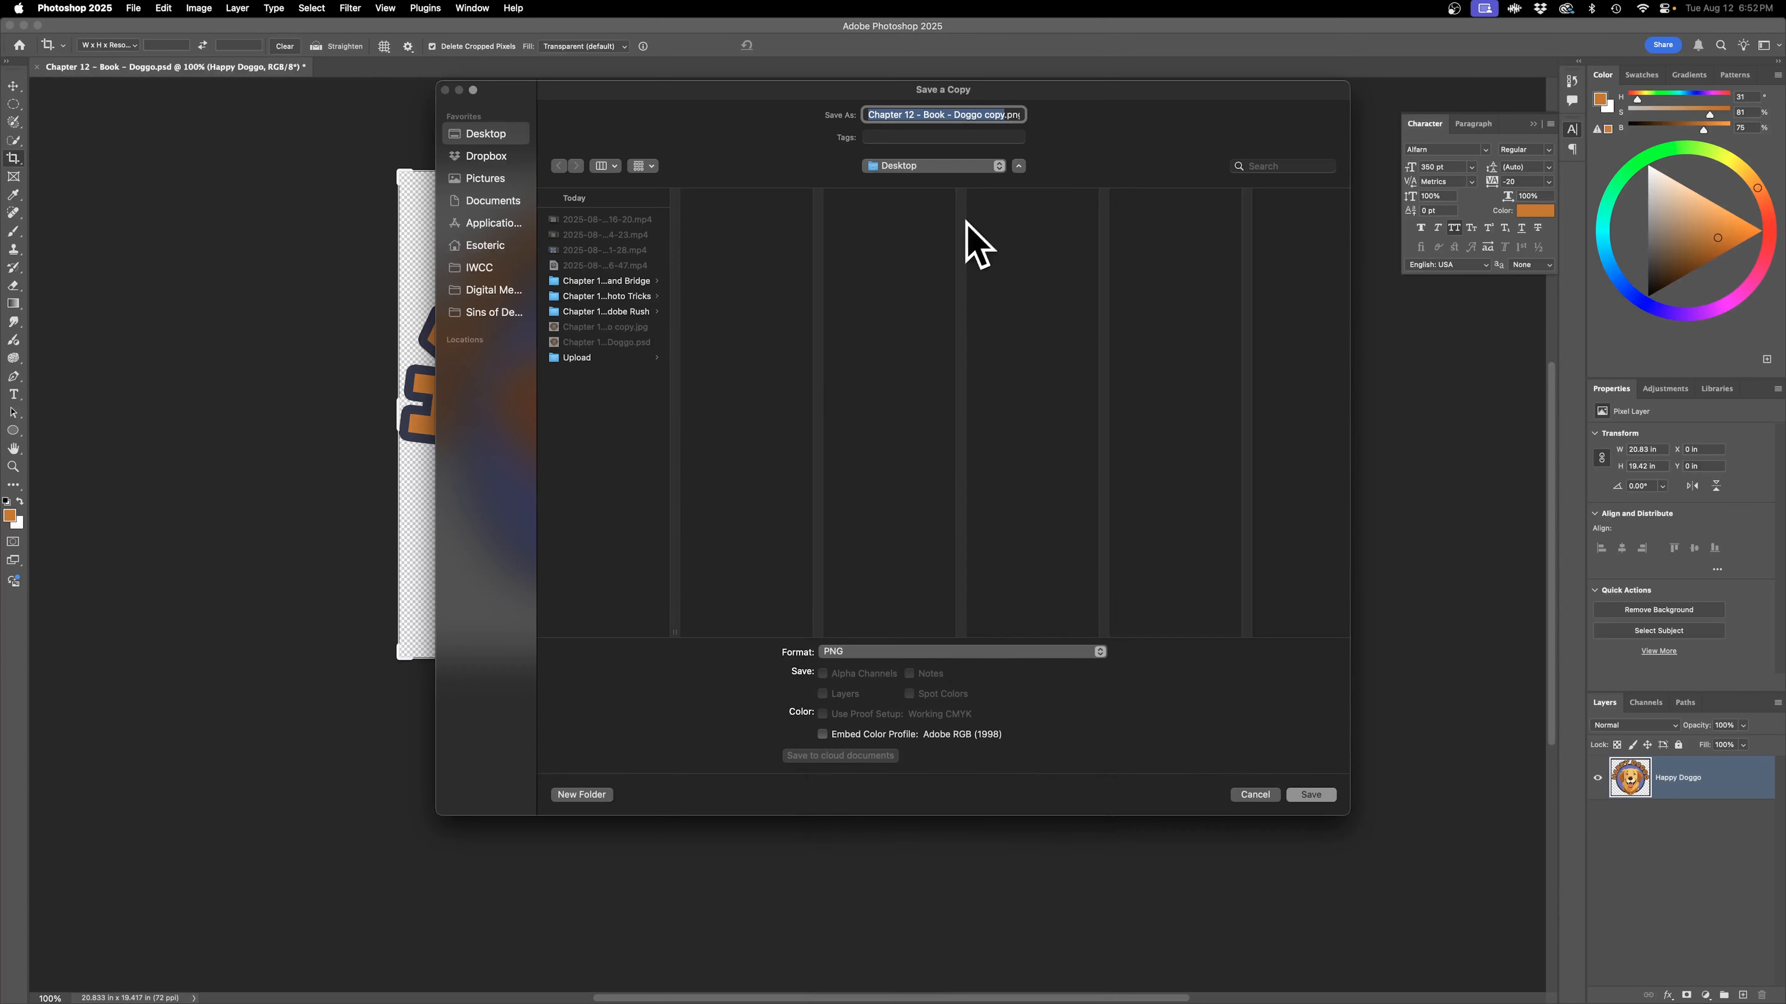
click(865, 653)
click(865, 653)
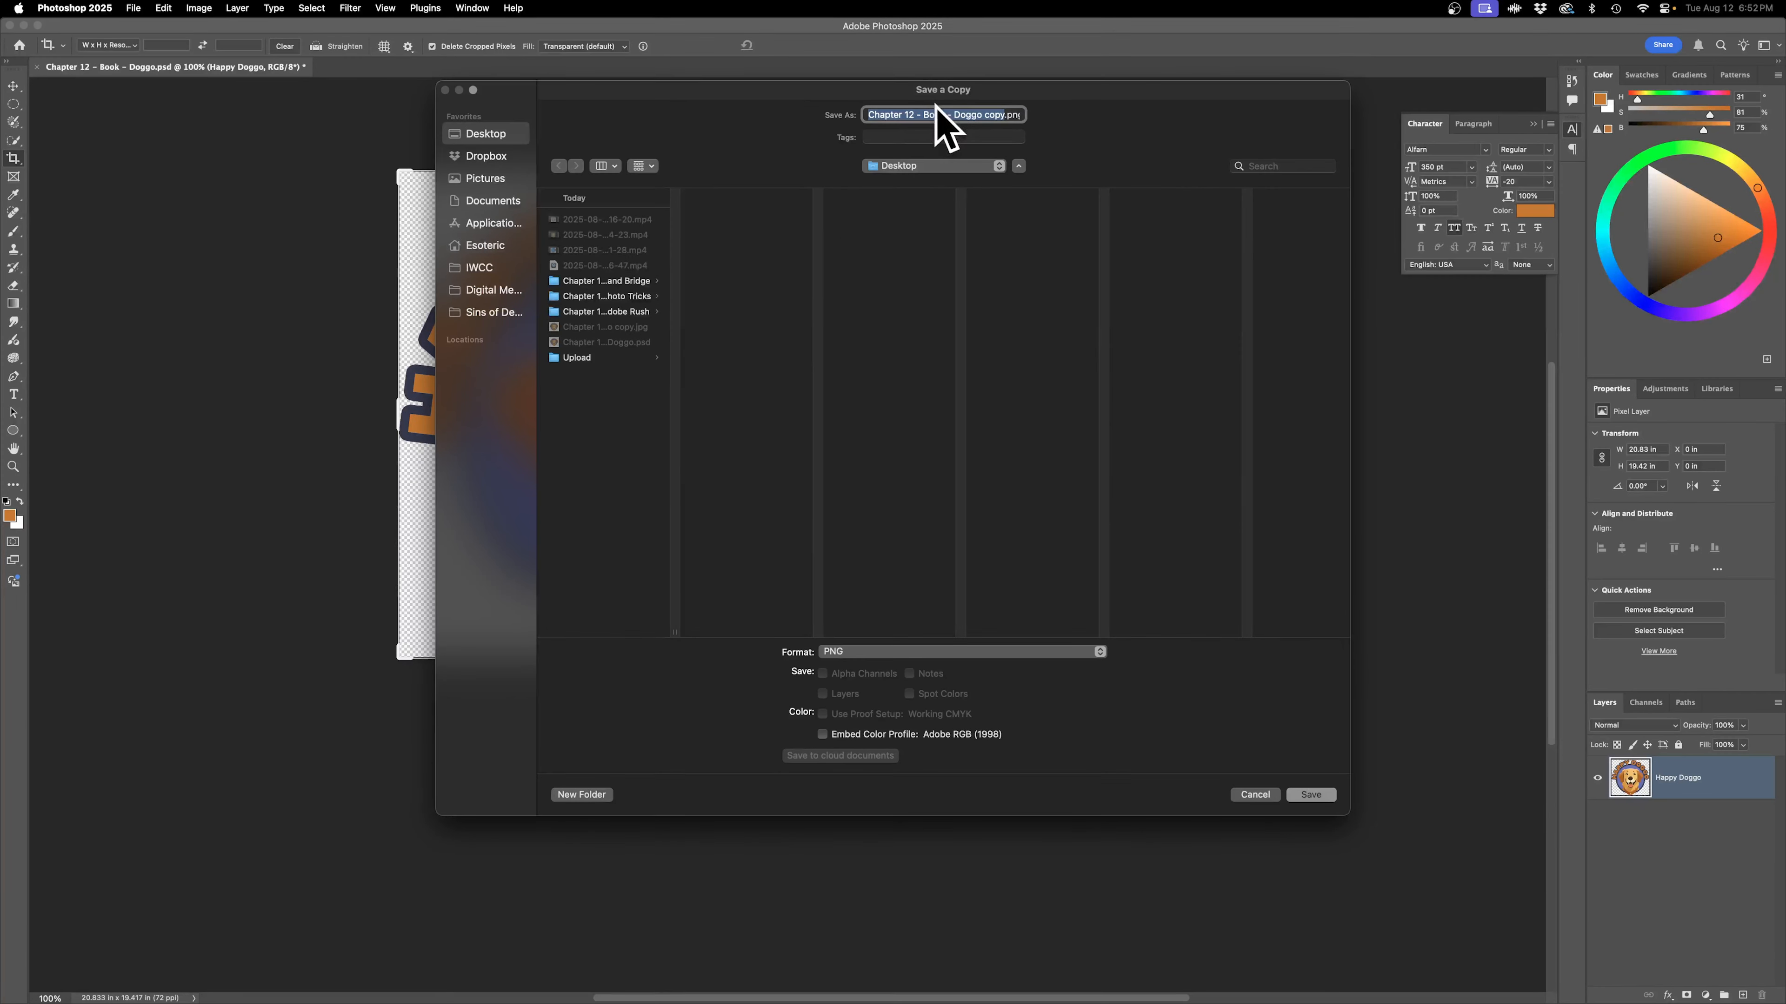
click(1310, 795)
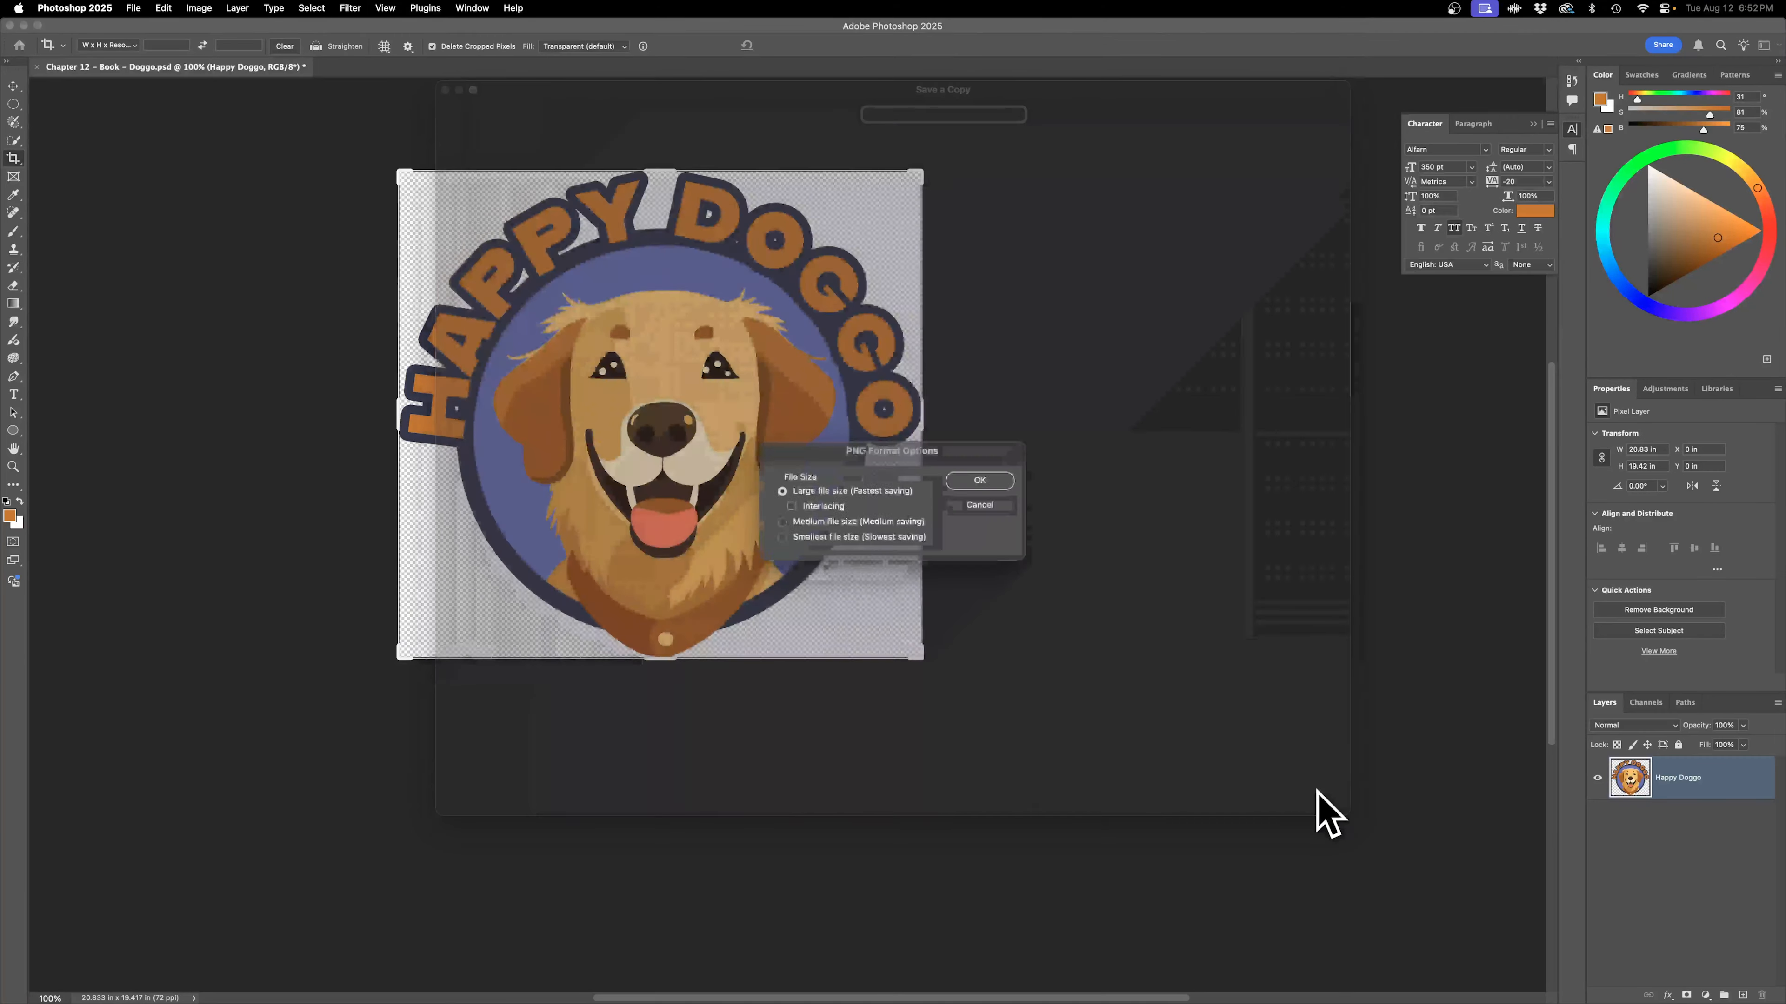
click(1004, 484)
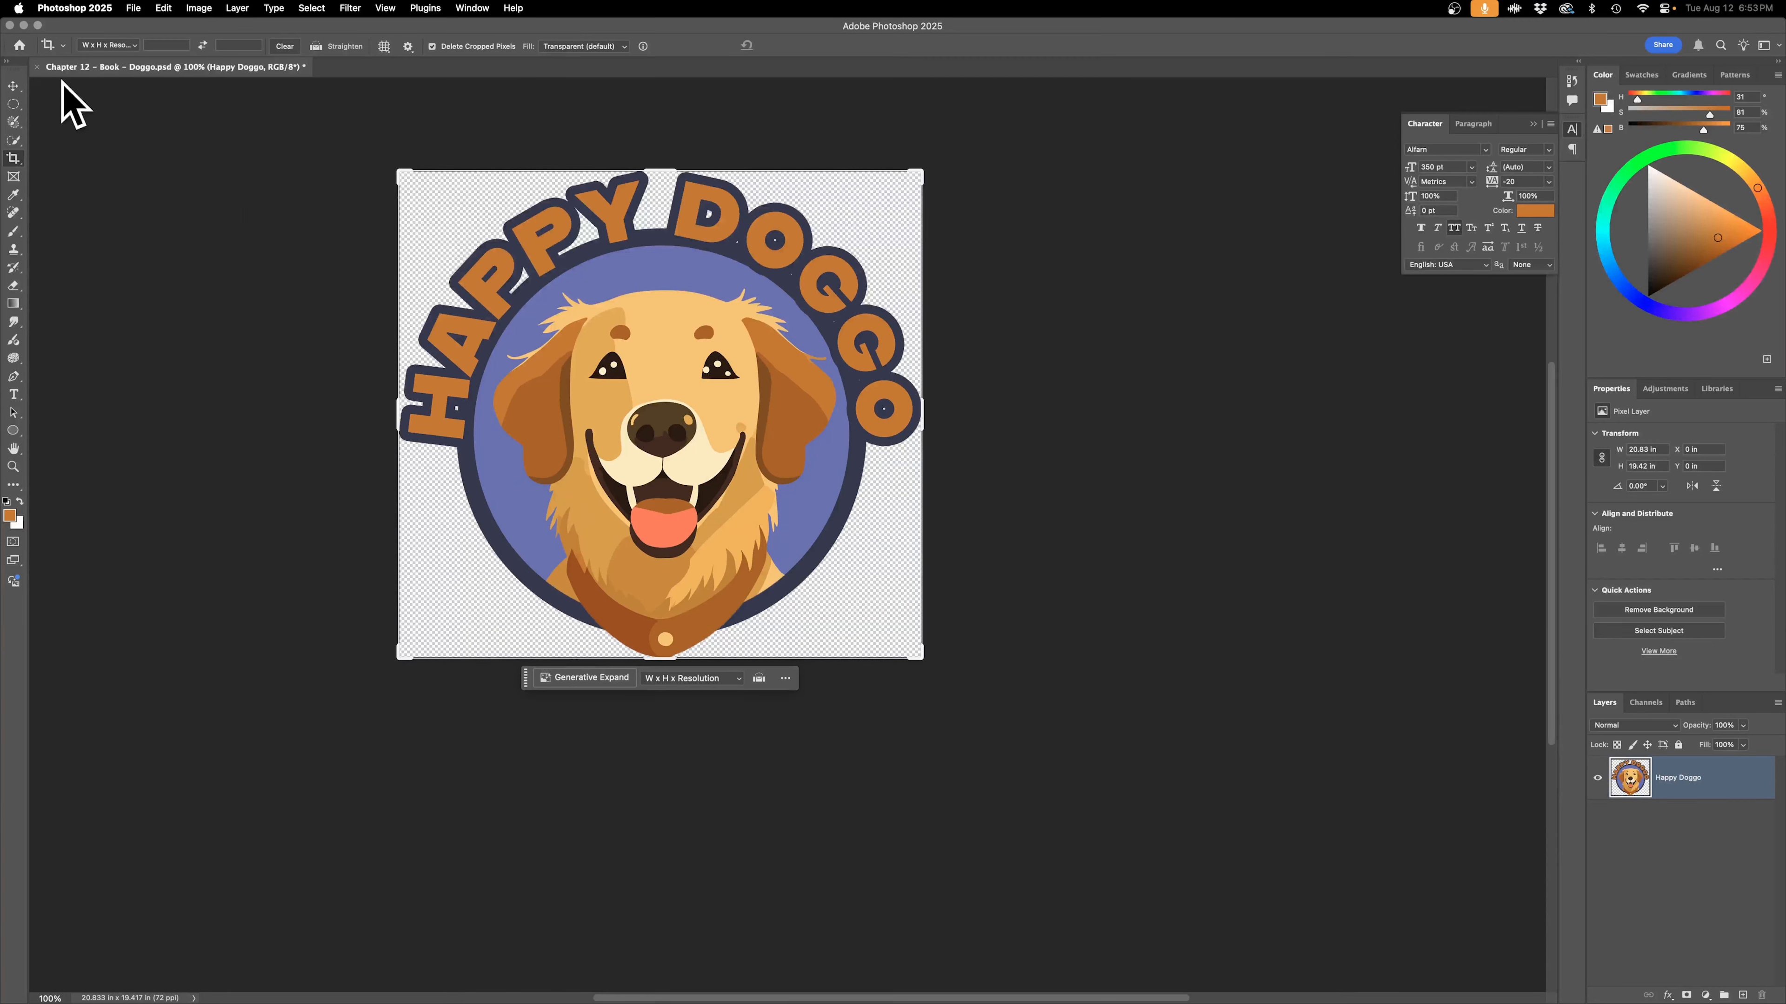
click(37, 67)
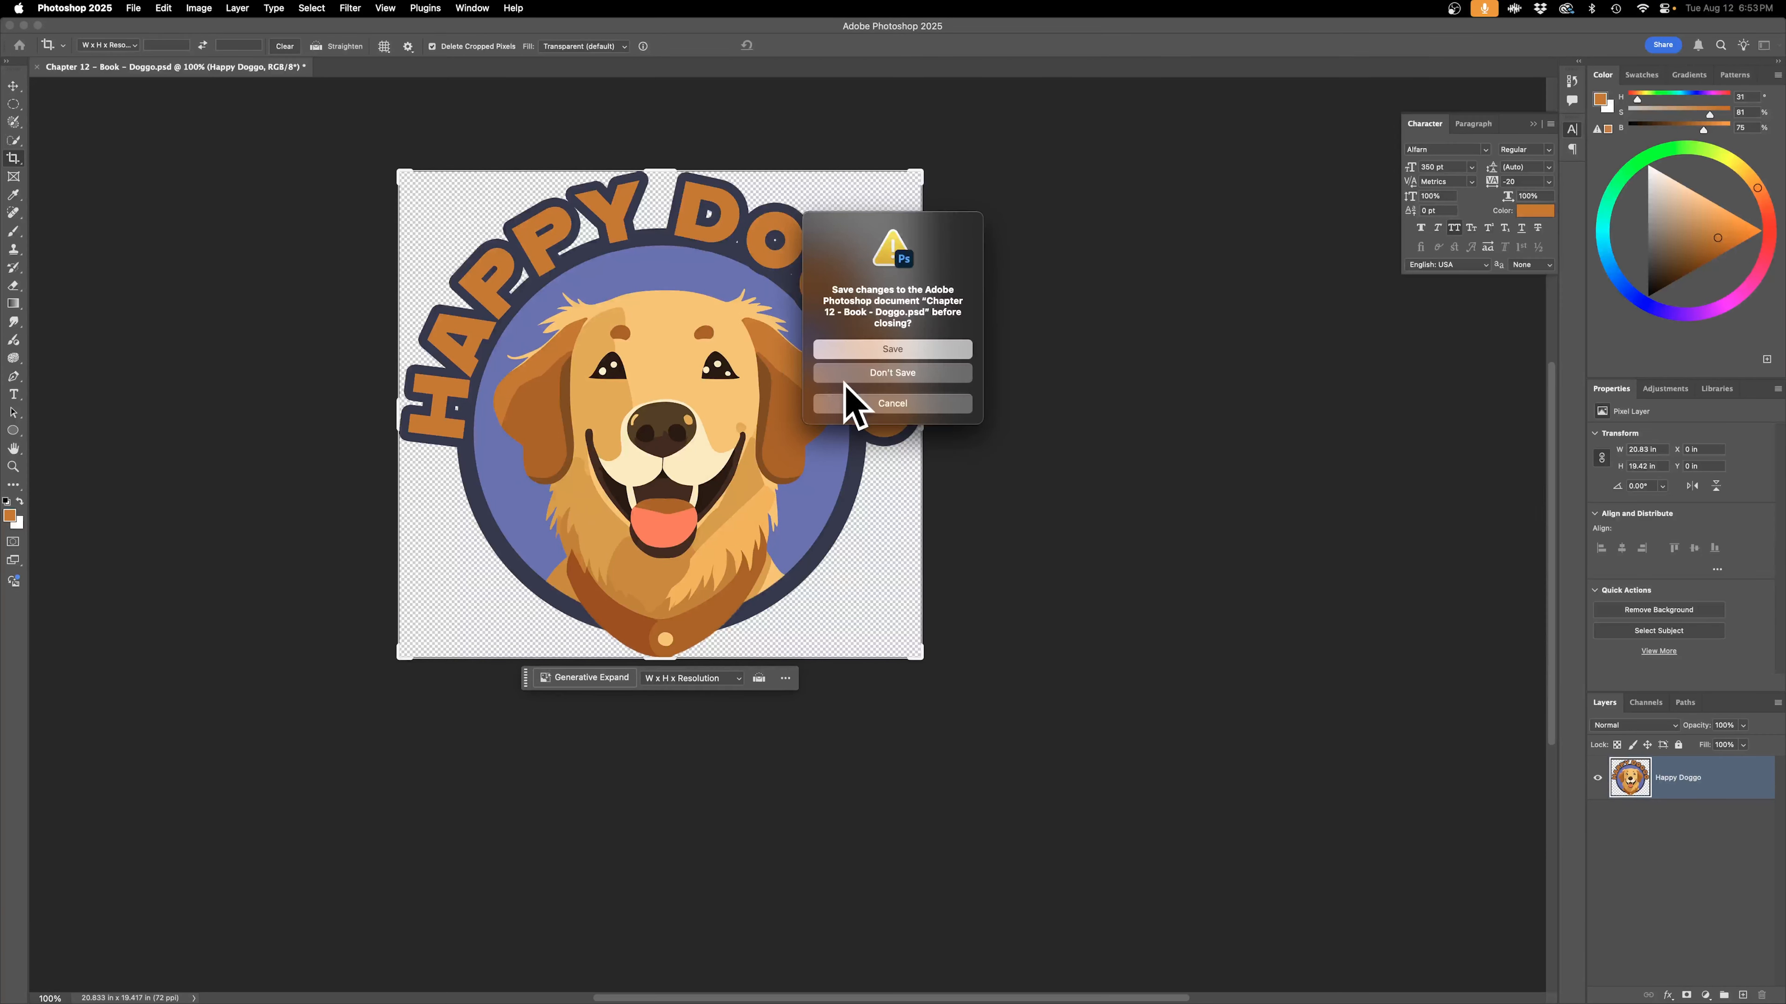
click(852, 374)
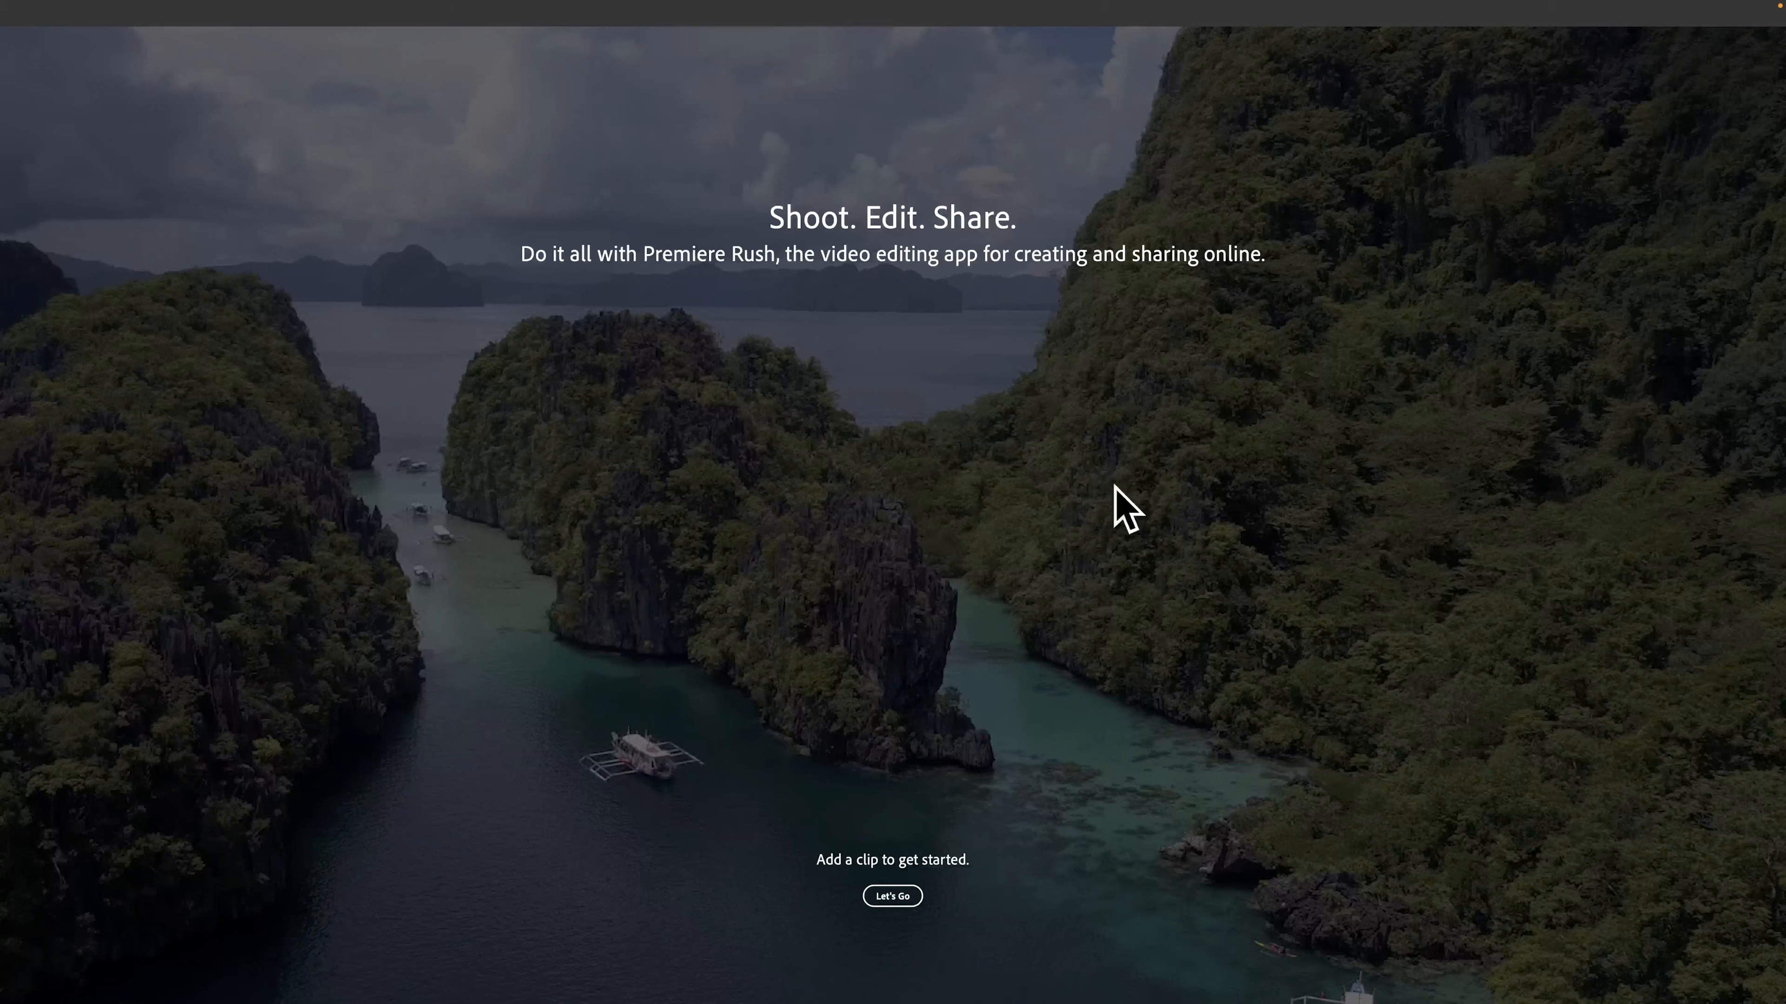
Switch to Premiere Rush, start a new project by browsing for clips, and dismiss the Project Setup tip.
click(893, 897)
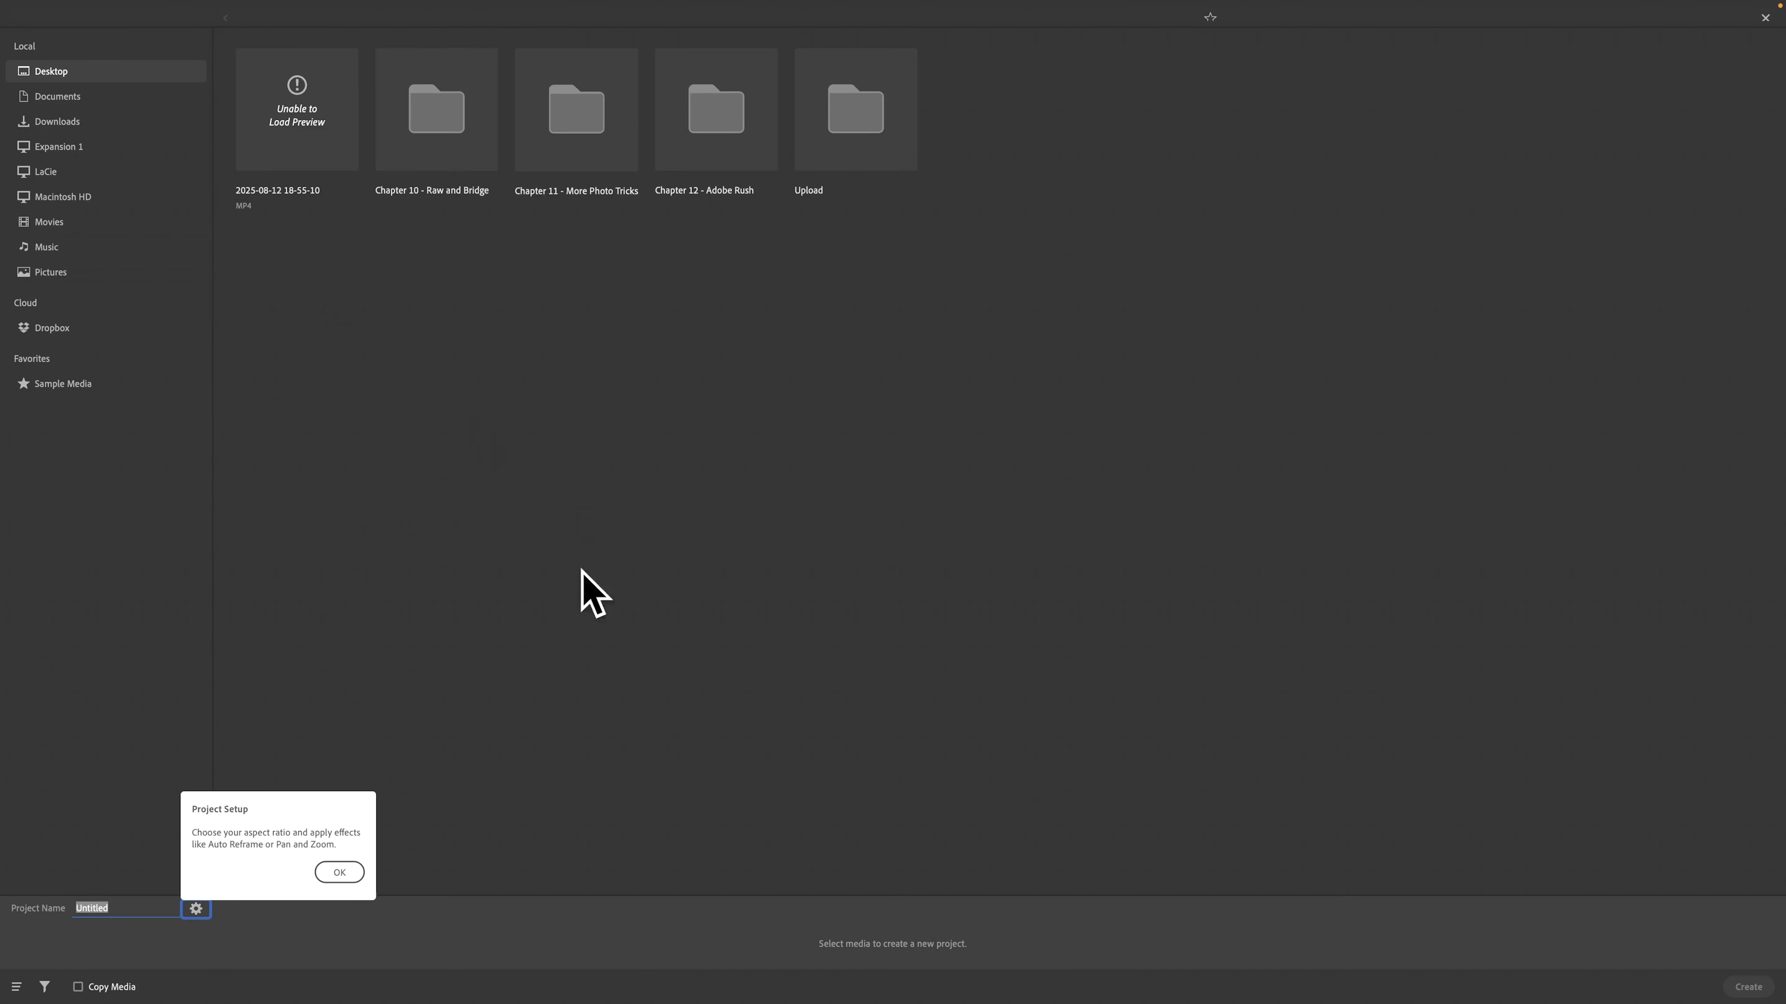
click(348, 873)
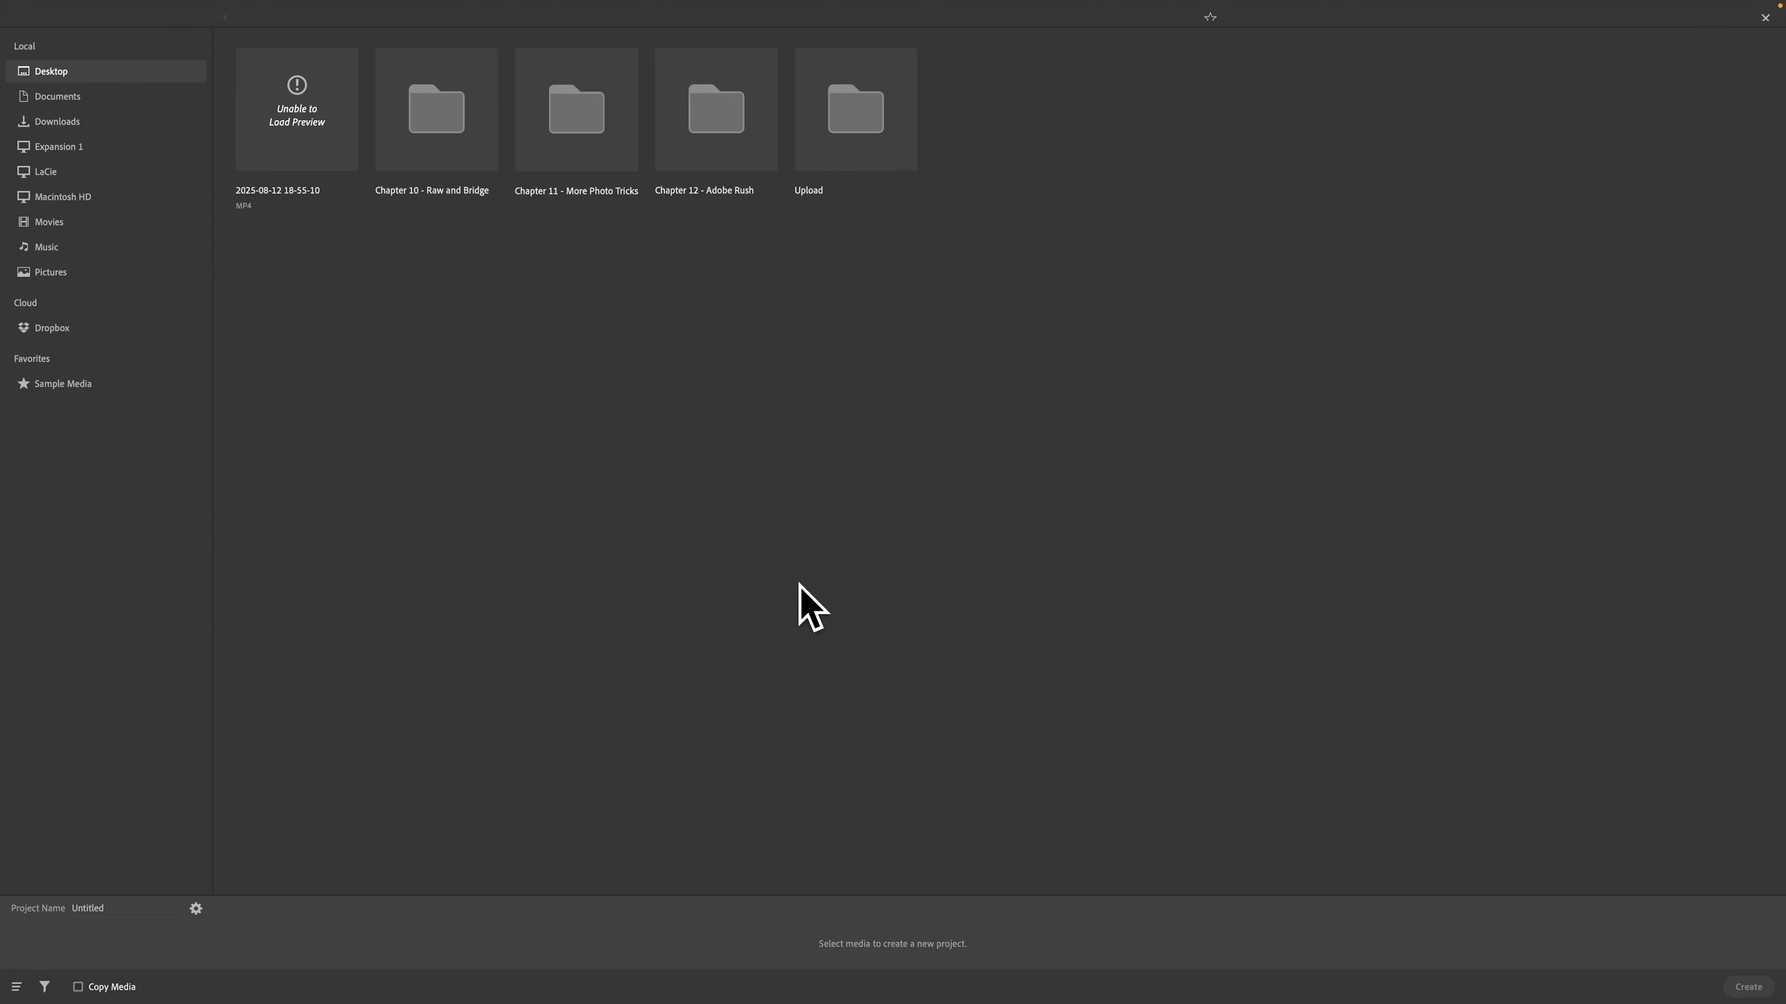
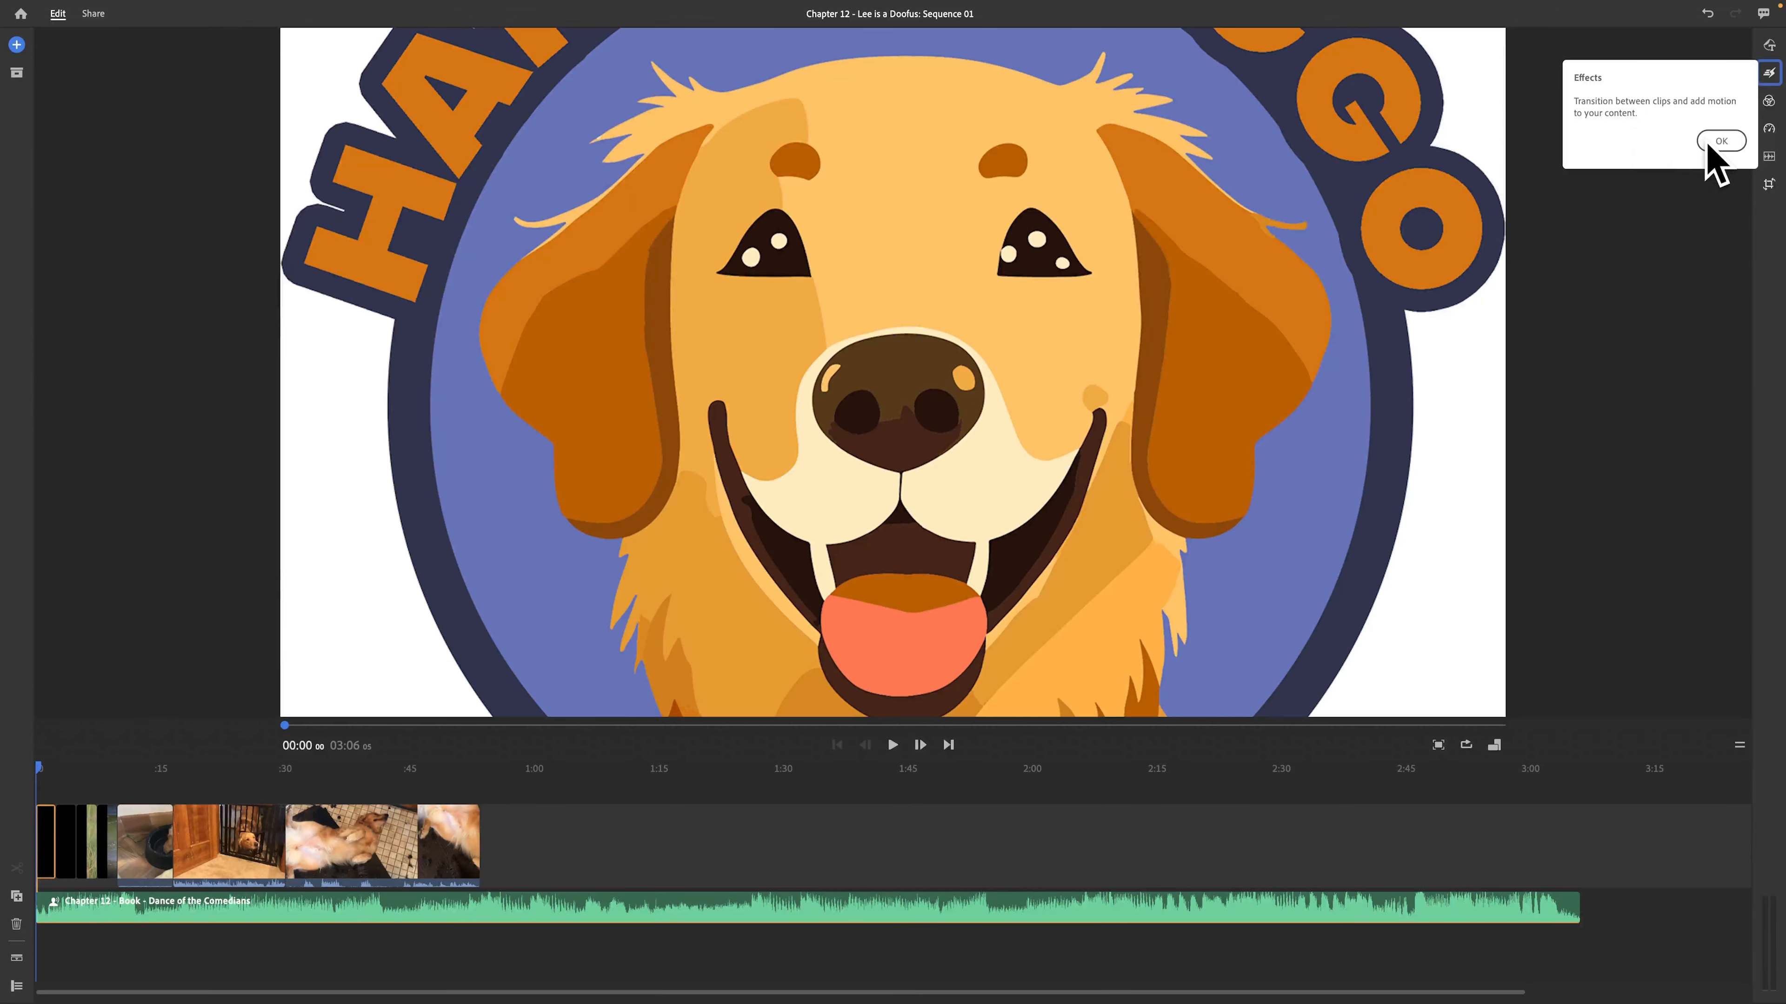
Dismiss the Effects tip and review the project list and the export settings of Chapter 12 - Lee is a Doofus.
click(1721, 141)
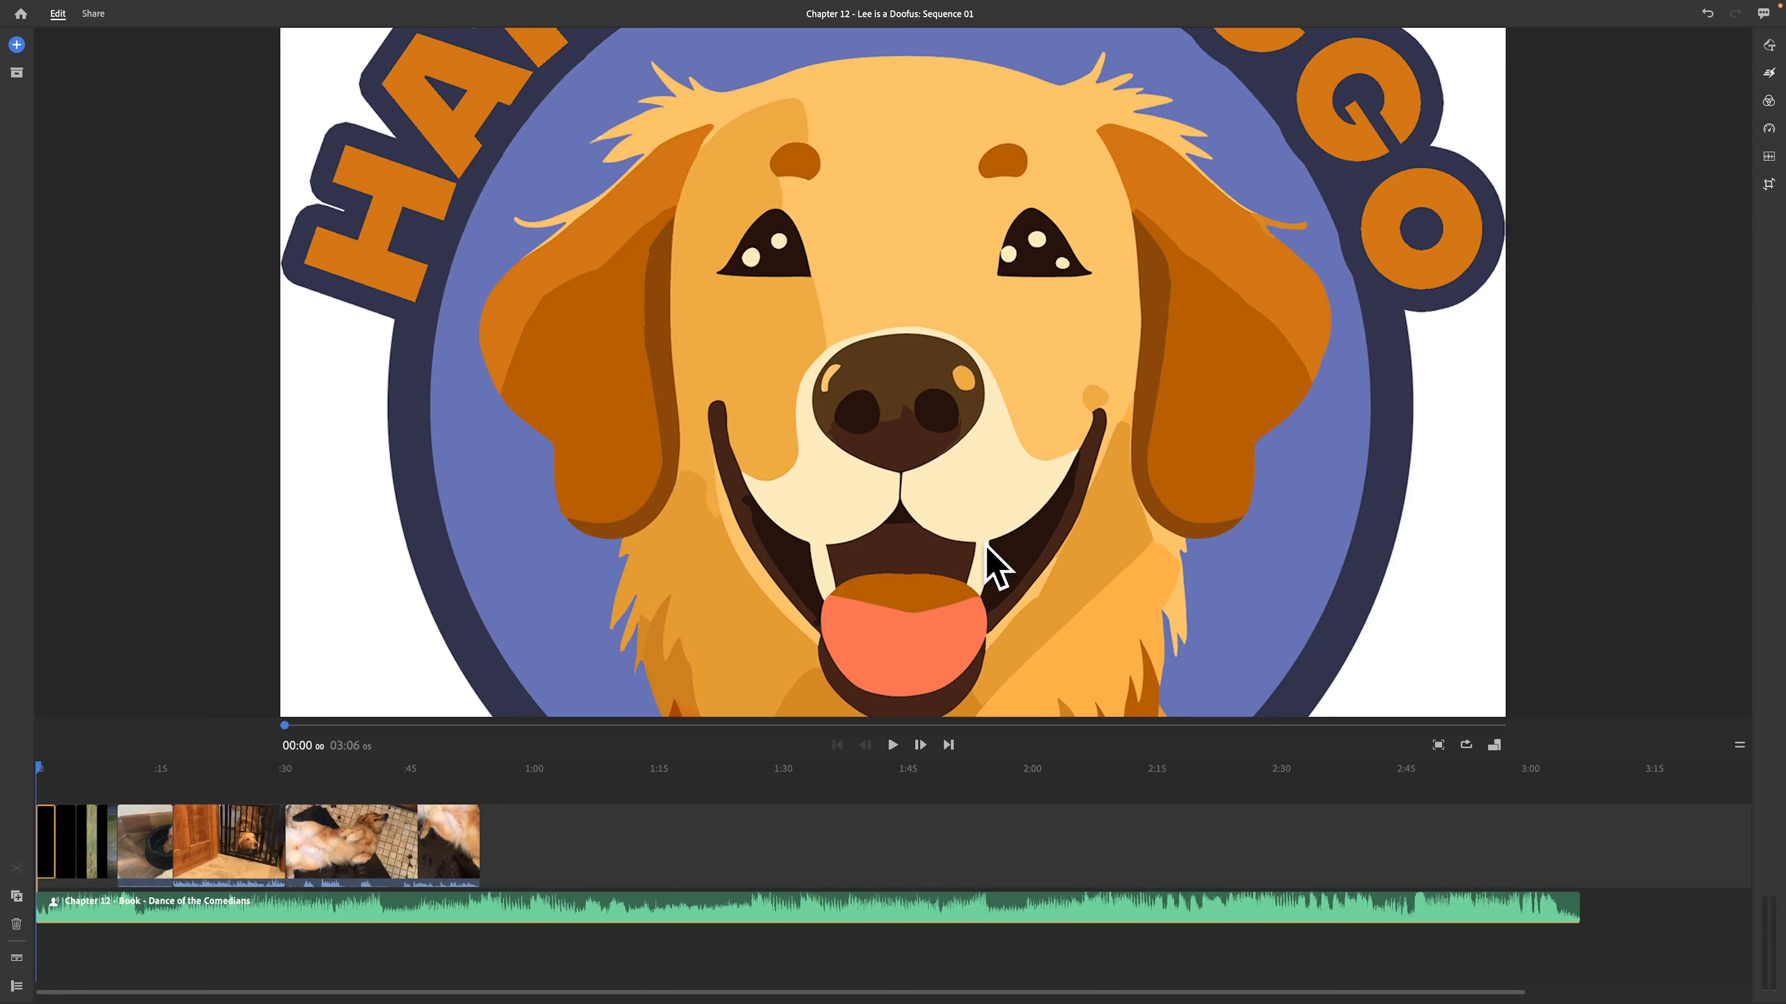
click(20, 14)
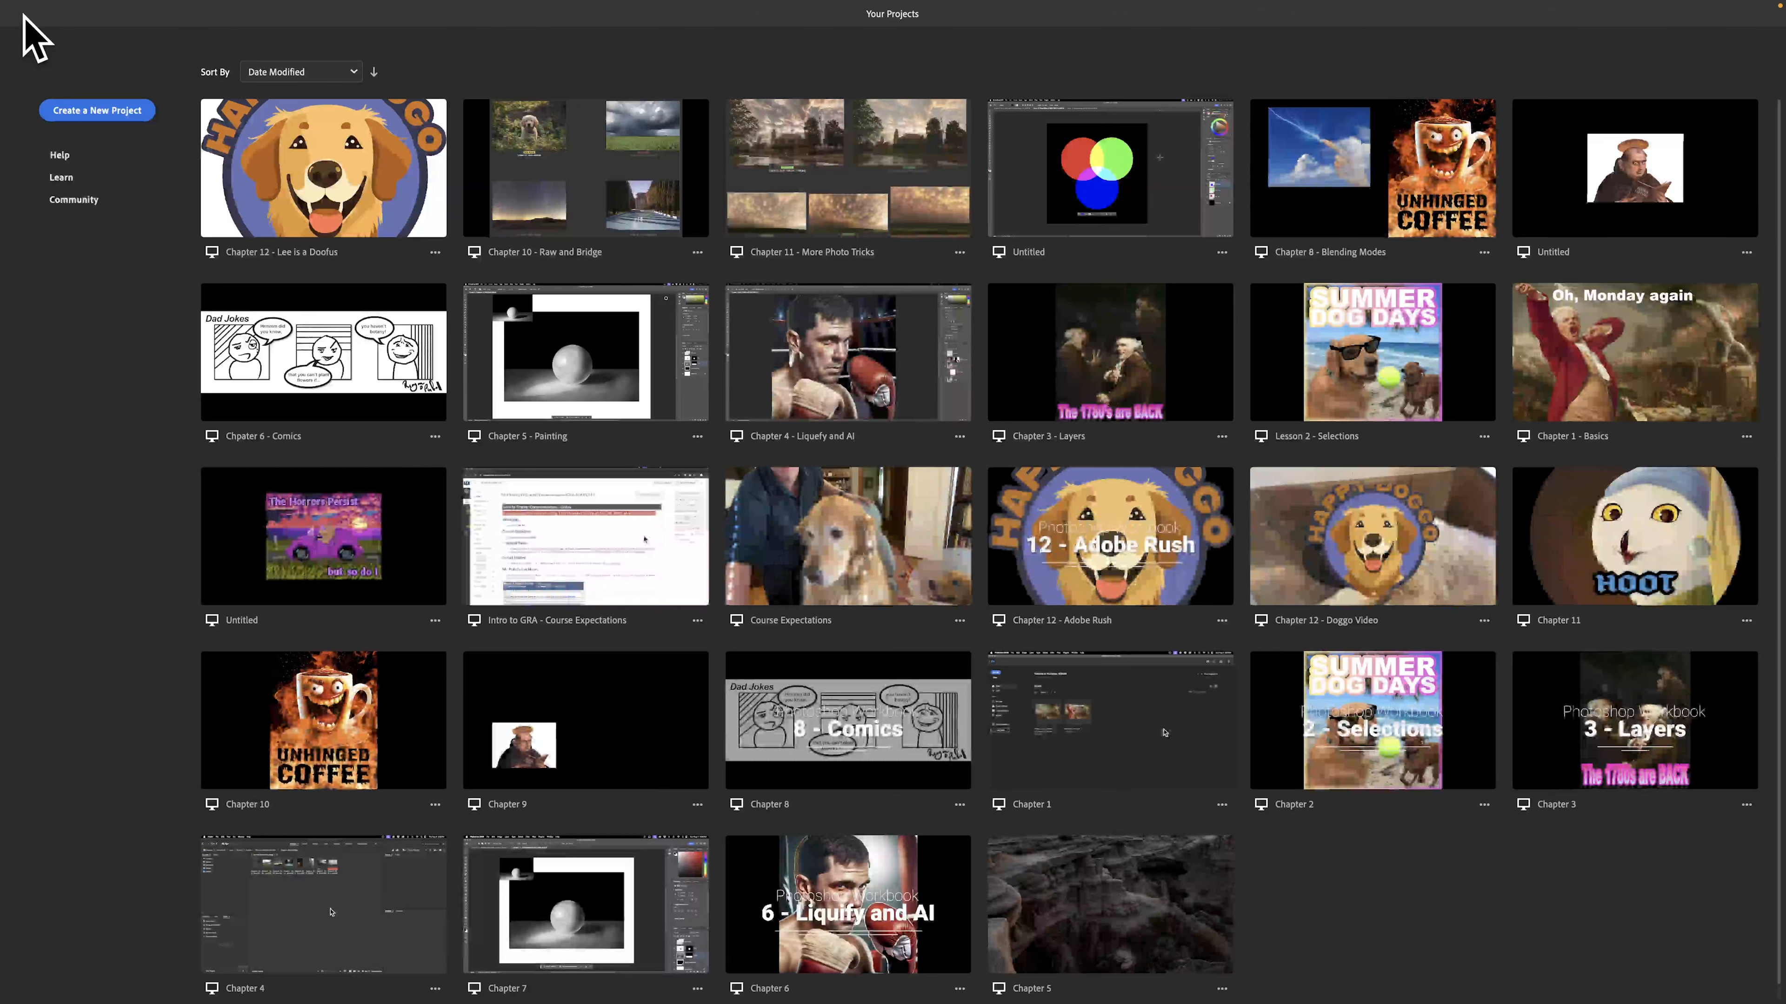
click(272, 135)
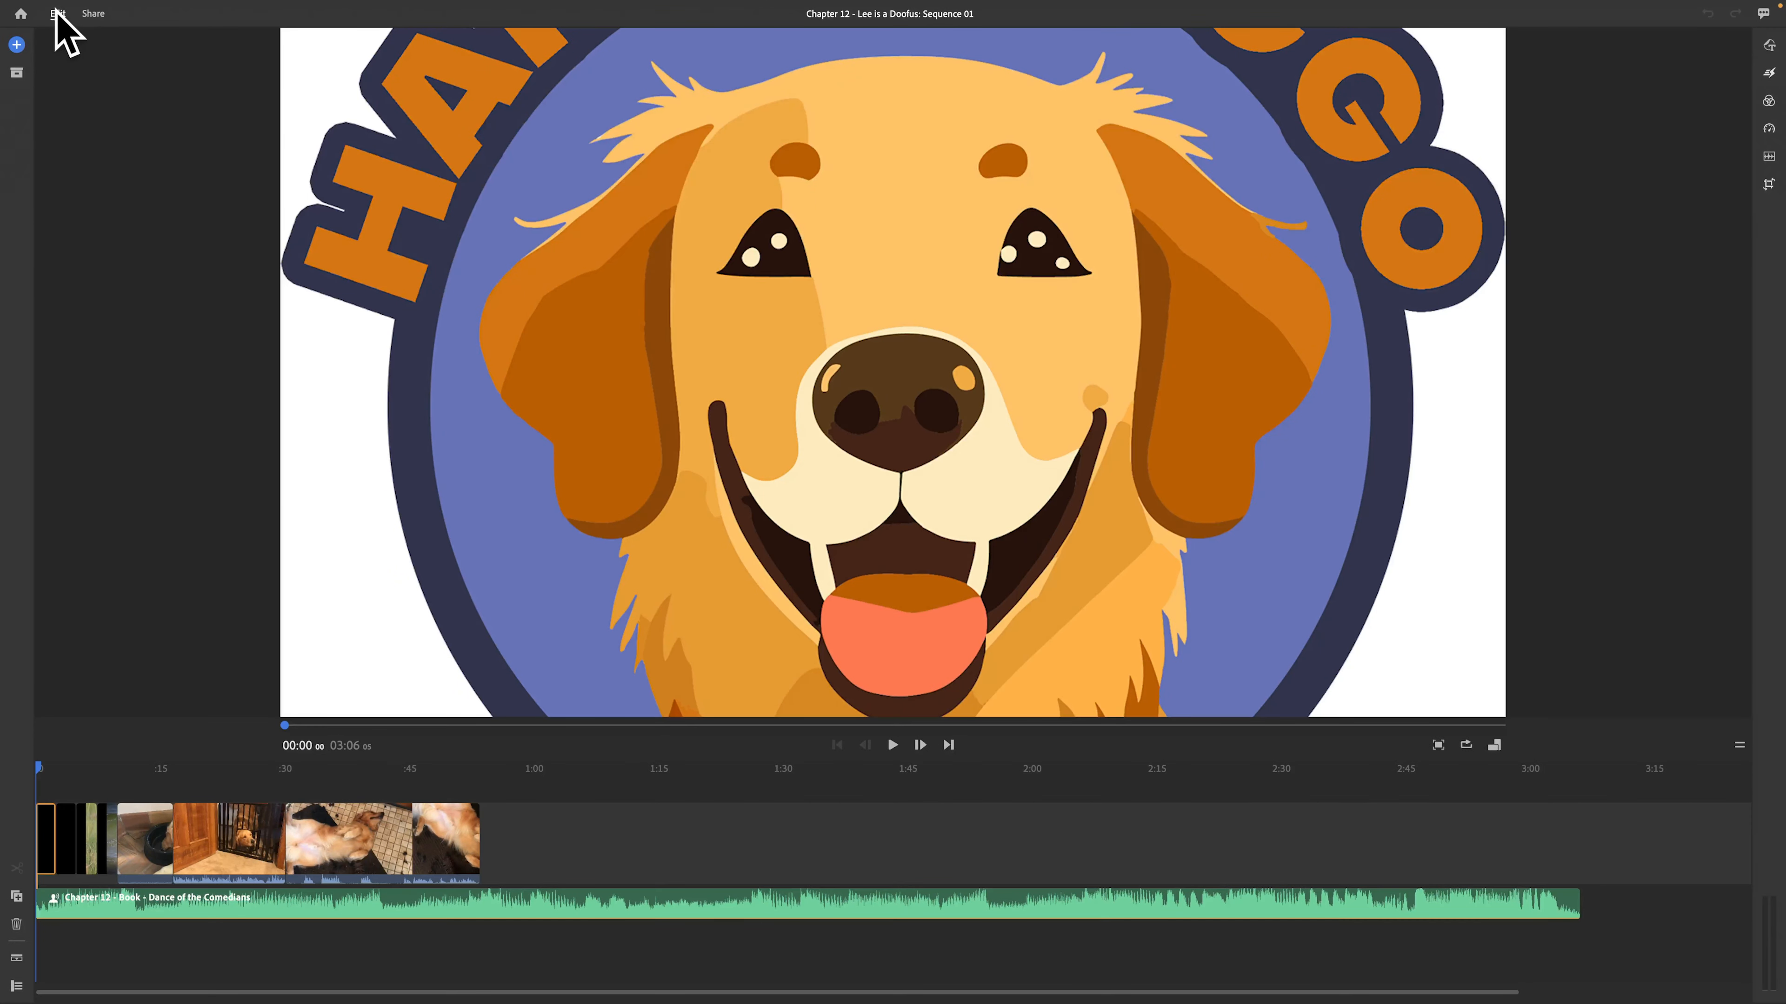
click(97, 13)
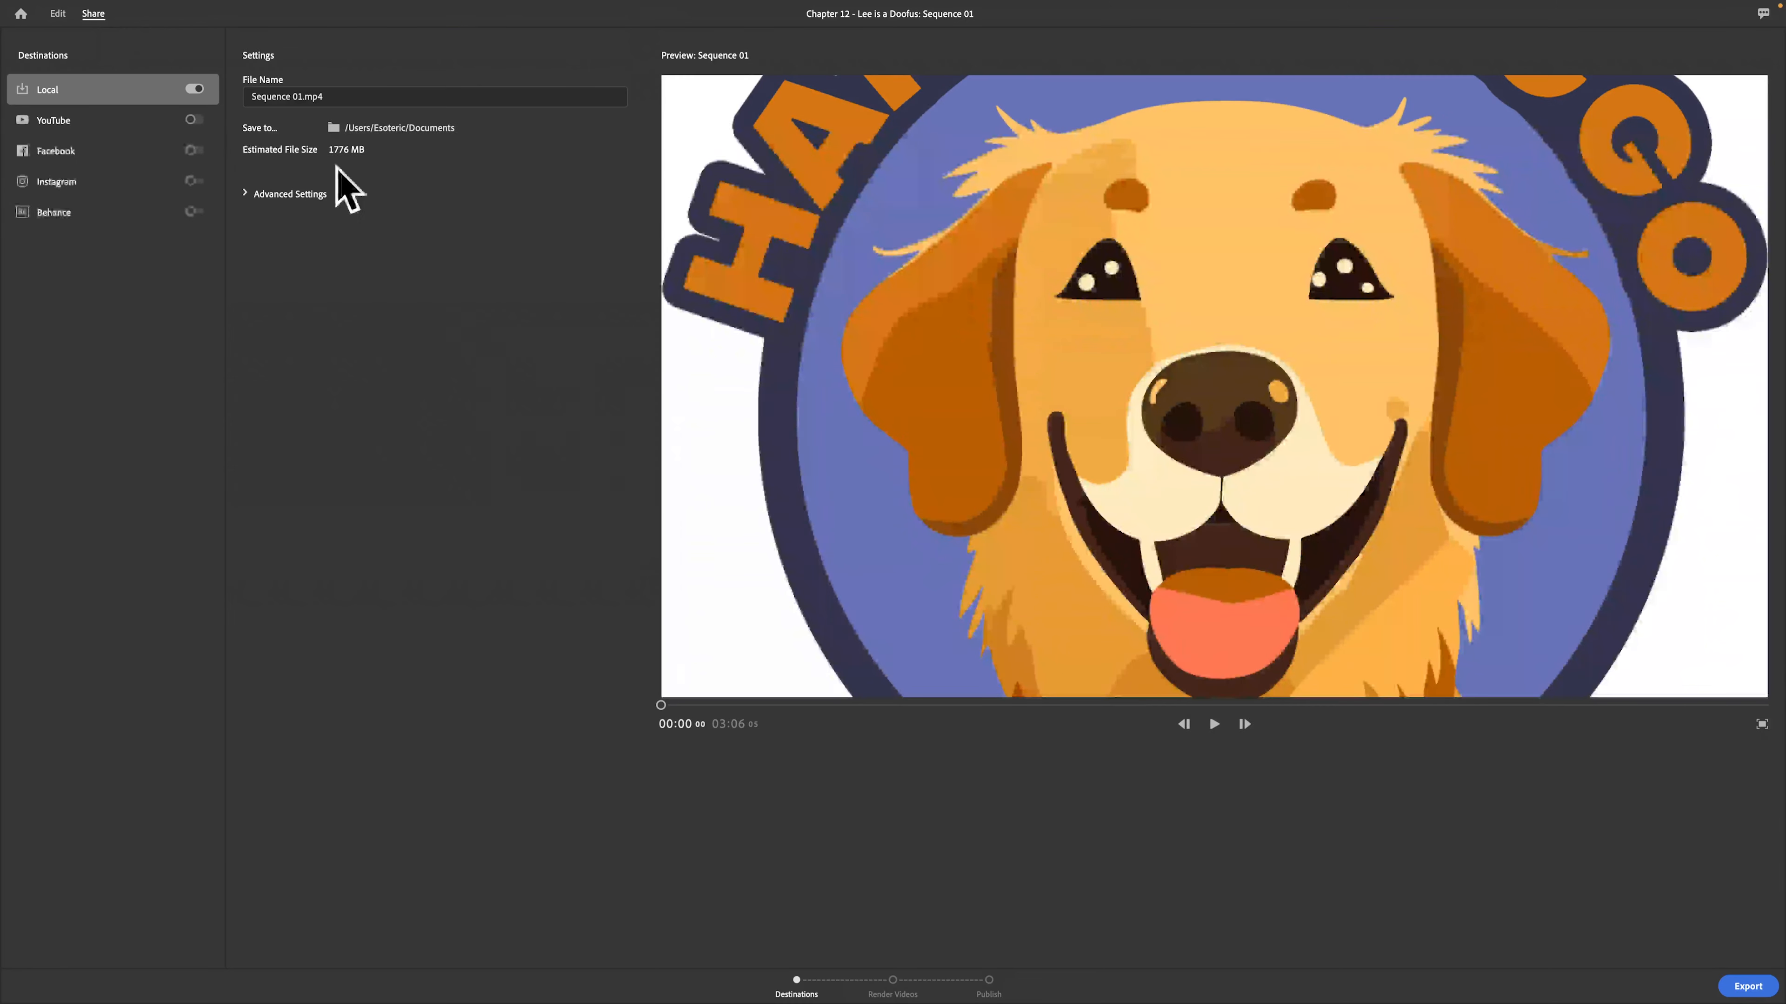
click(58, 13)
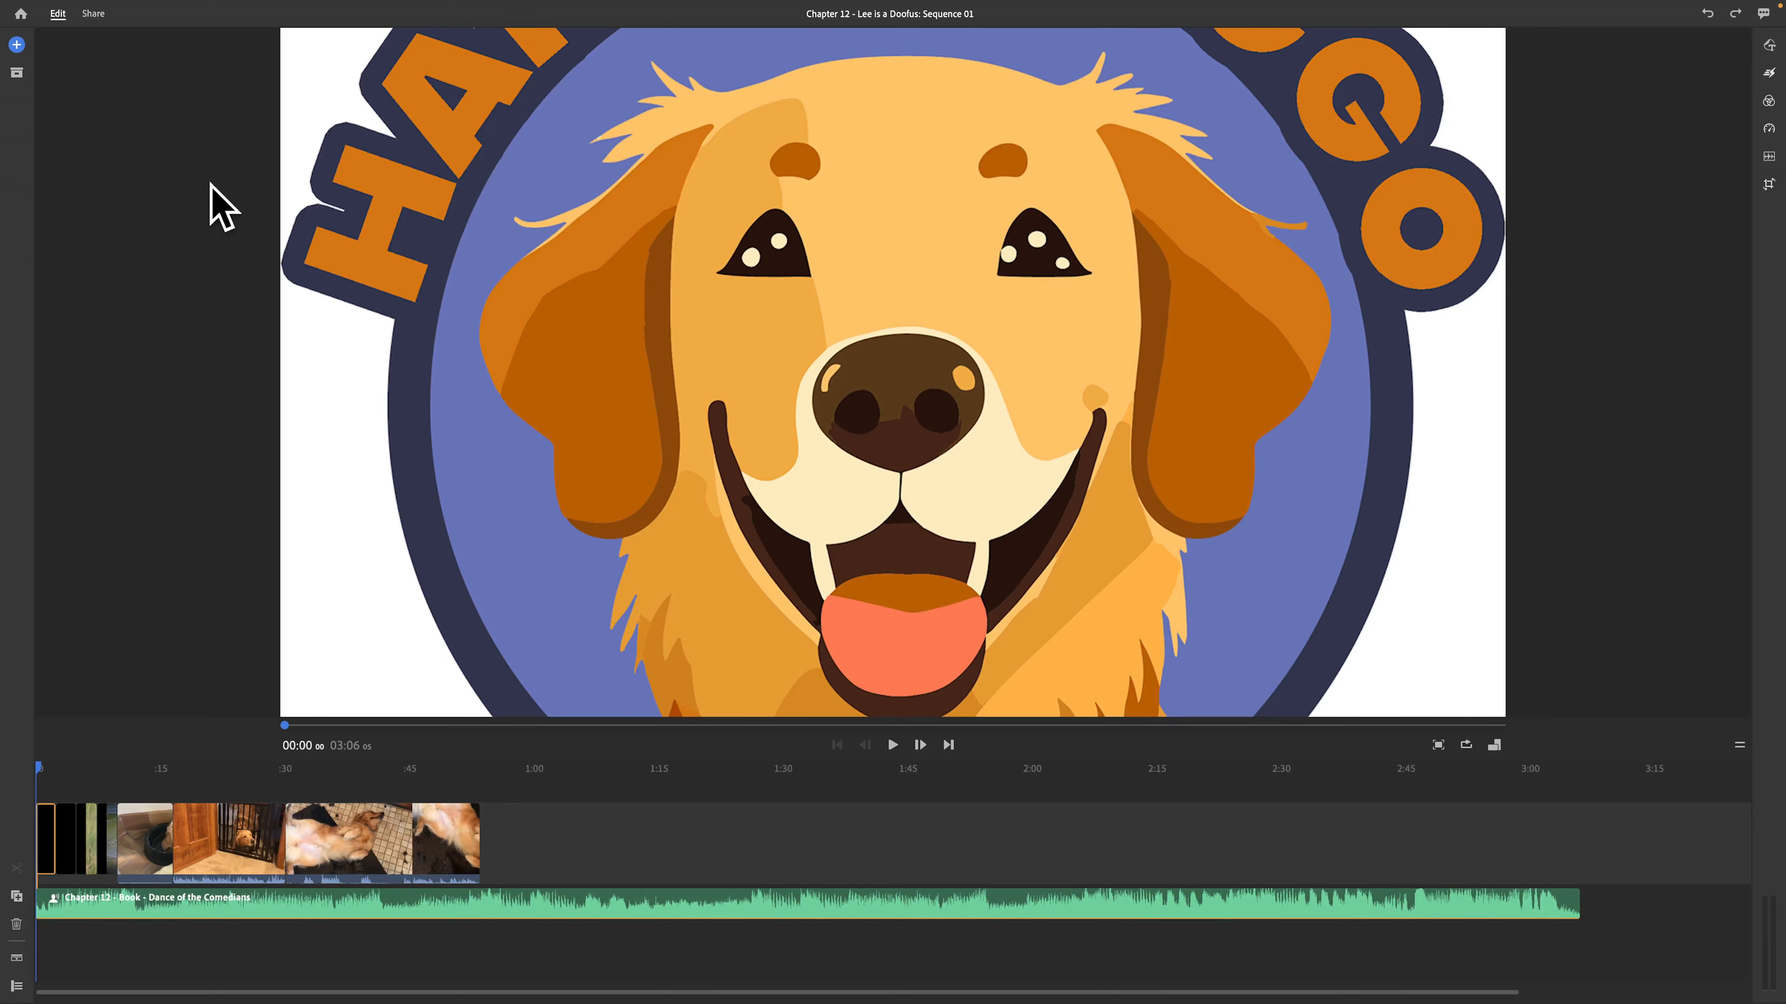
Look over the kinds of content that can be added and the media in the project assets.
click(16, 45)
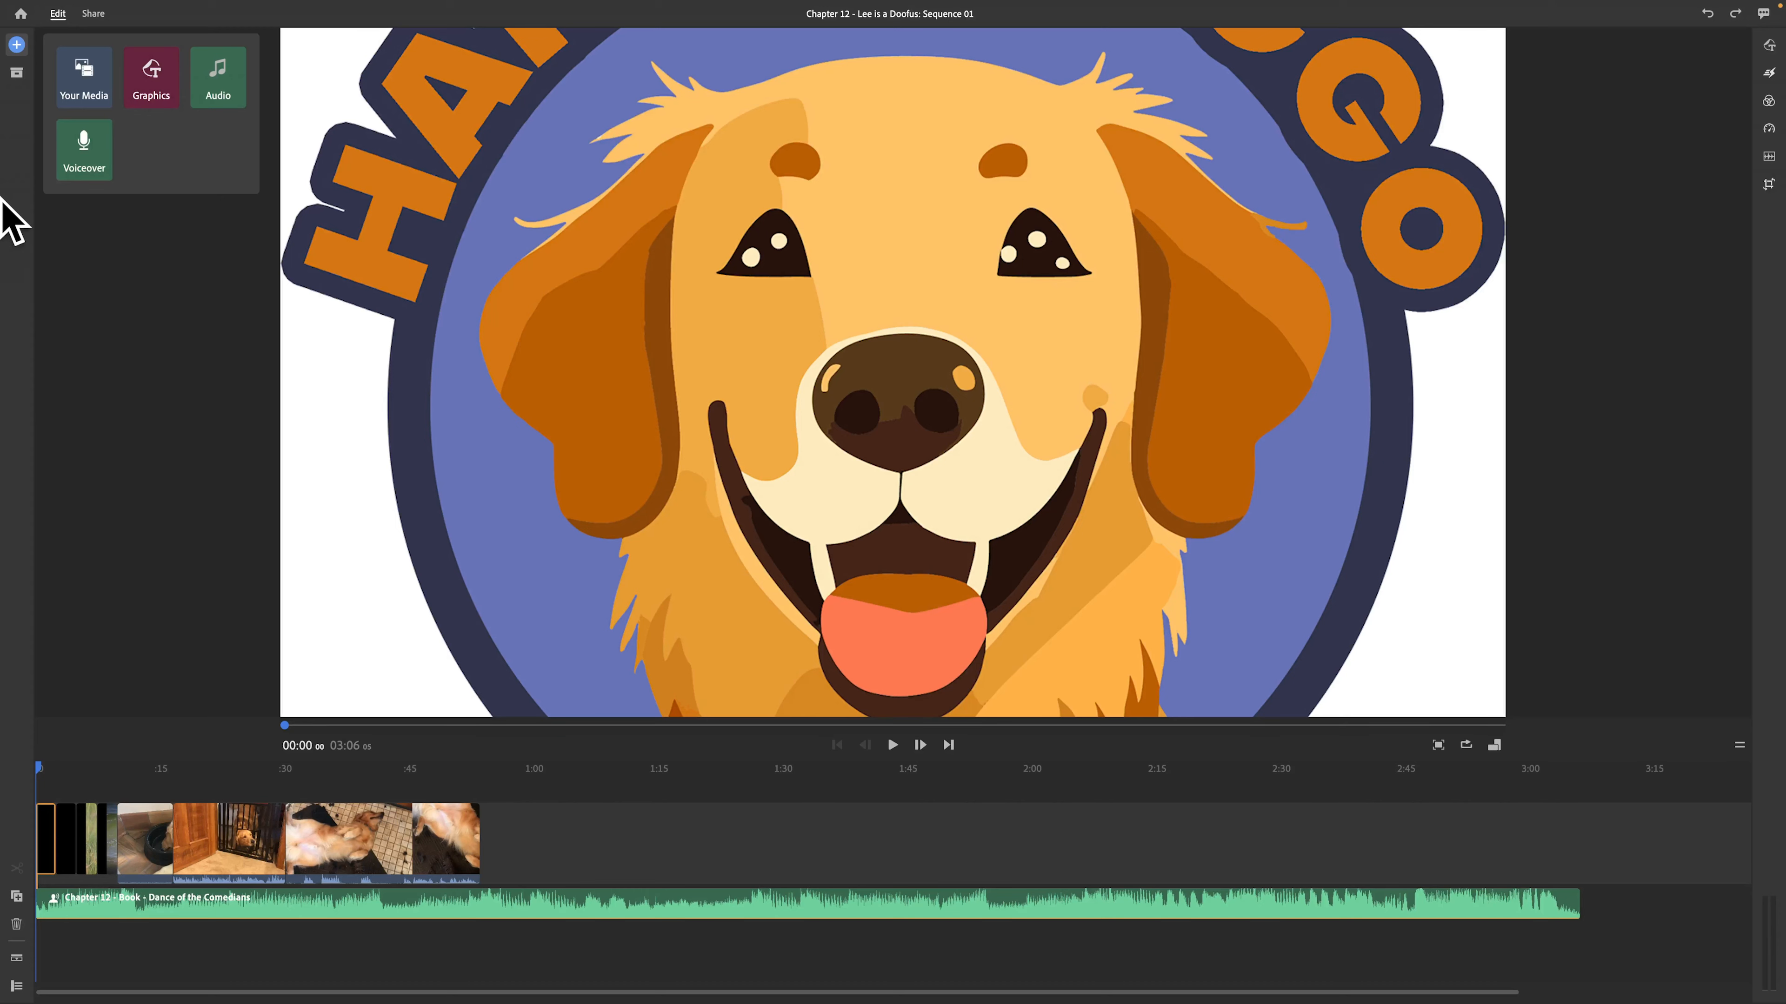
click(14, 131)
click(22, 78)
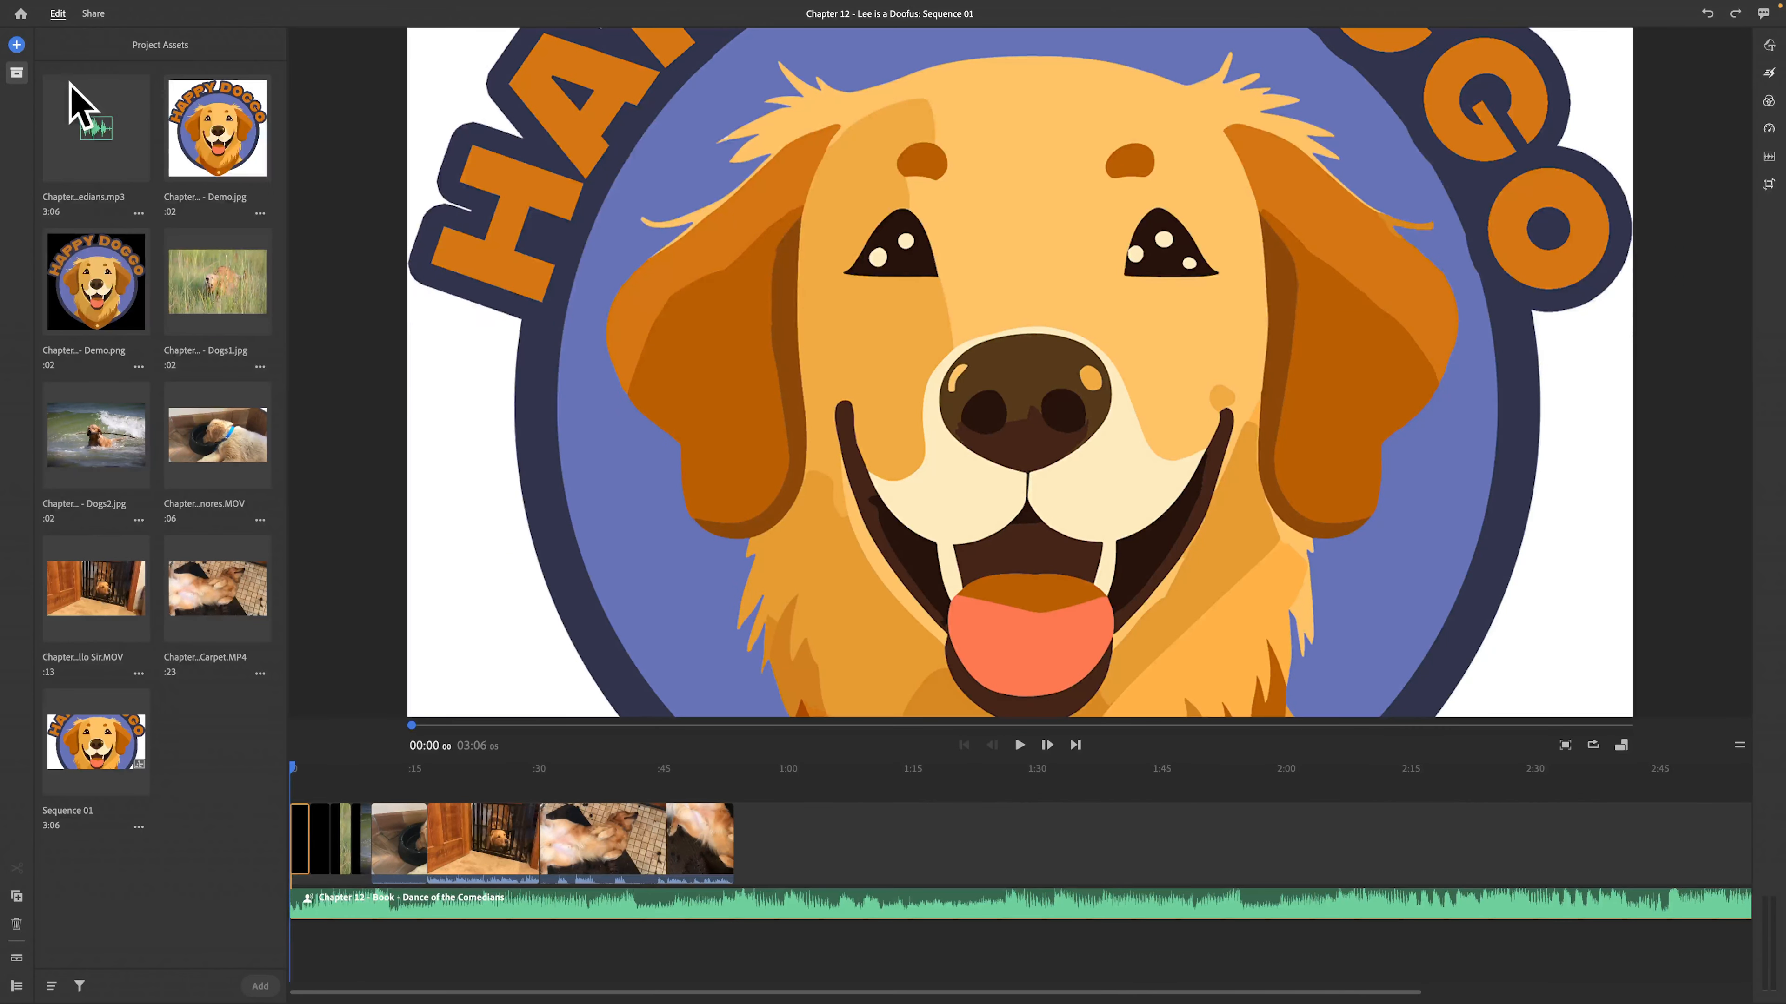
click(16, 73)
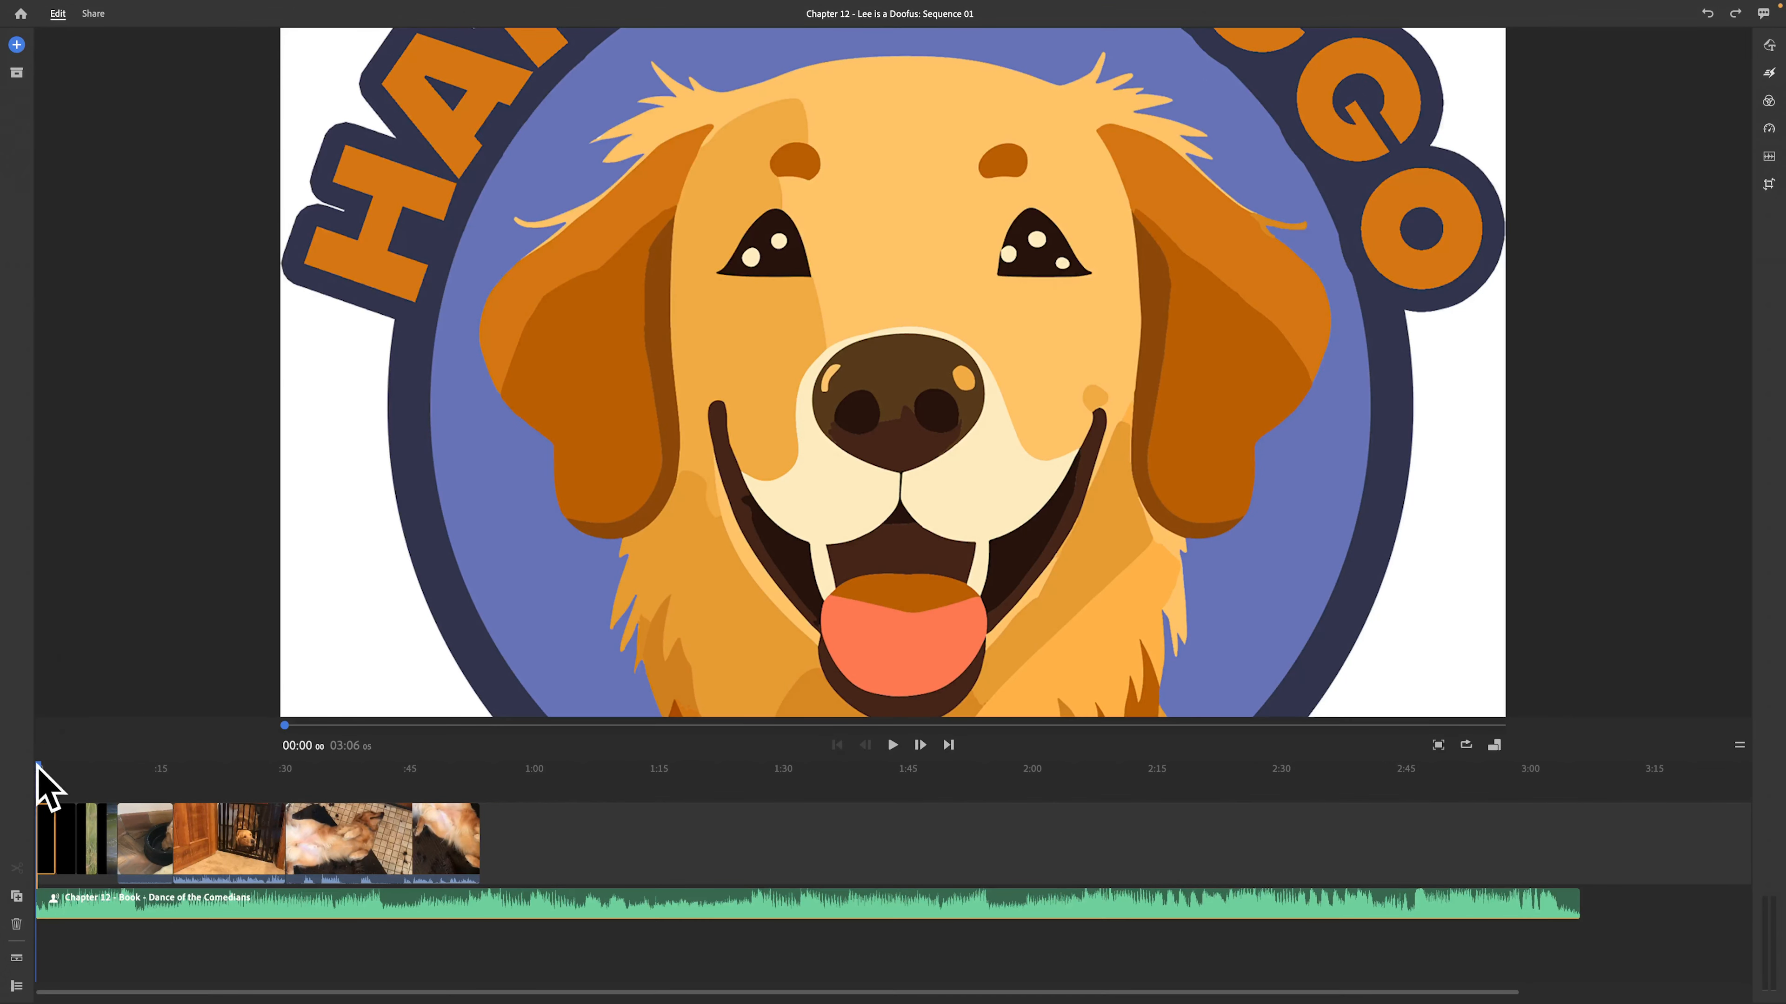
Select the dog gate clip, examine the expanded audio waveforms, and show the timeline's track controls.
click(242, 841)
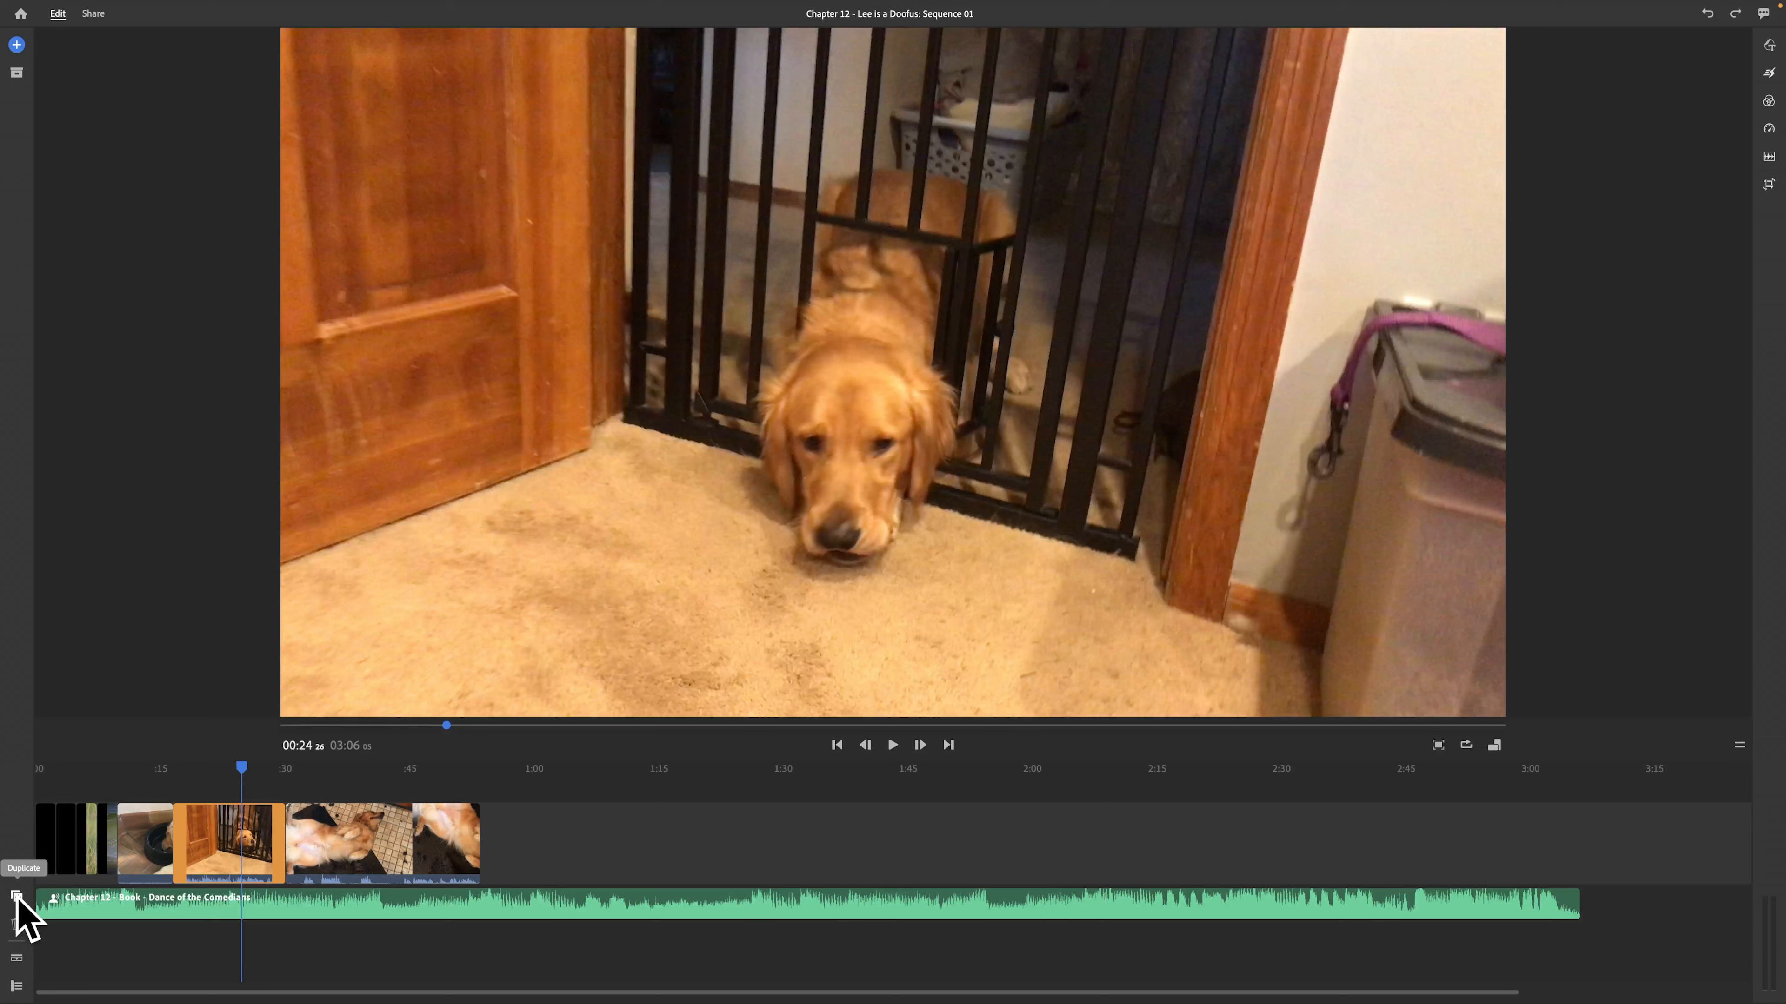
click(21, 956)
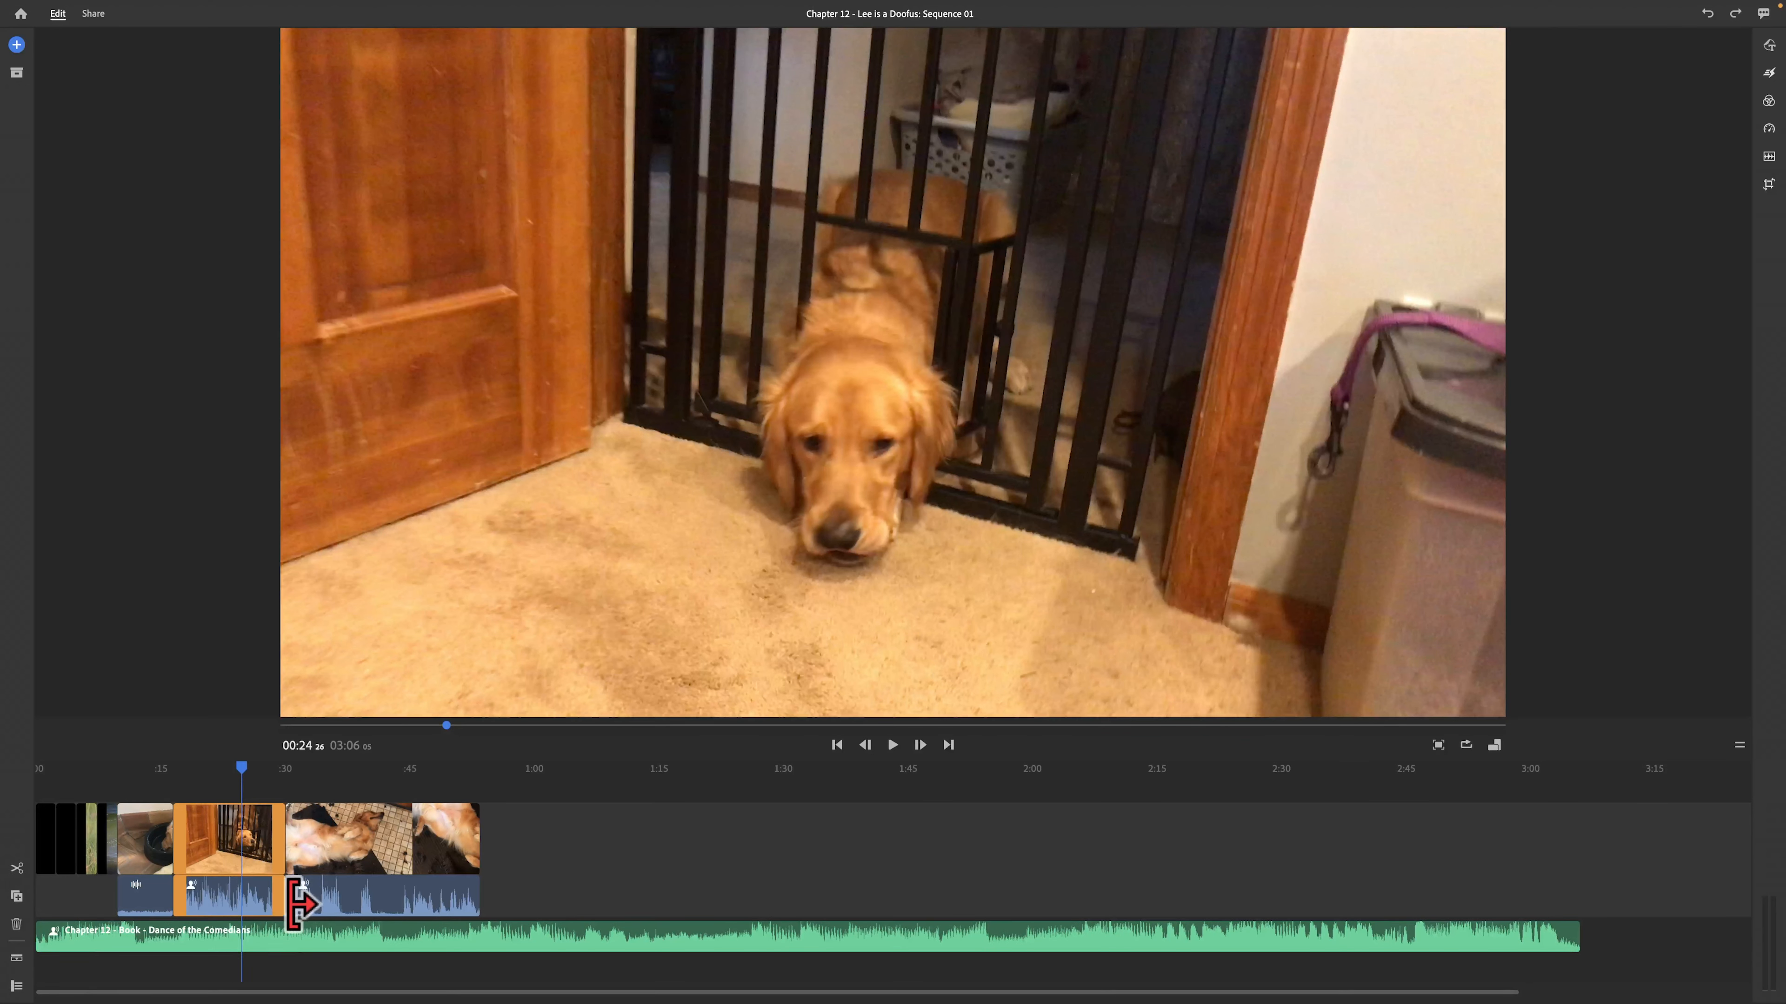
click(18, 958)
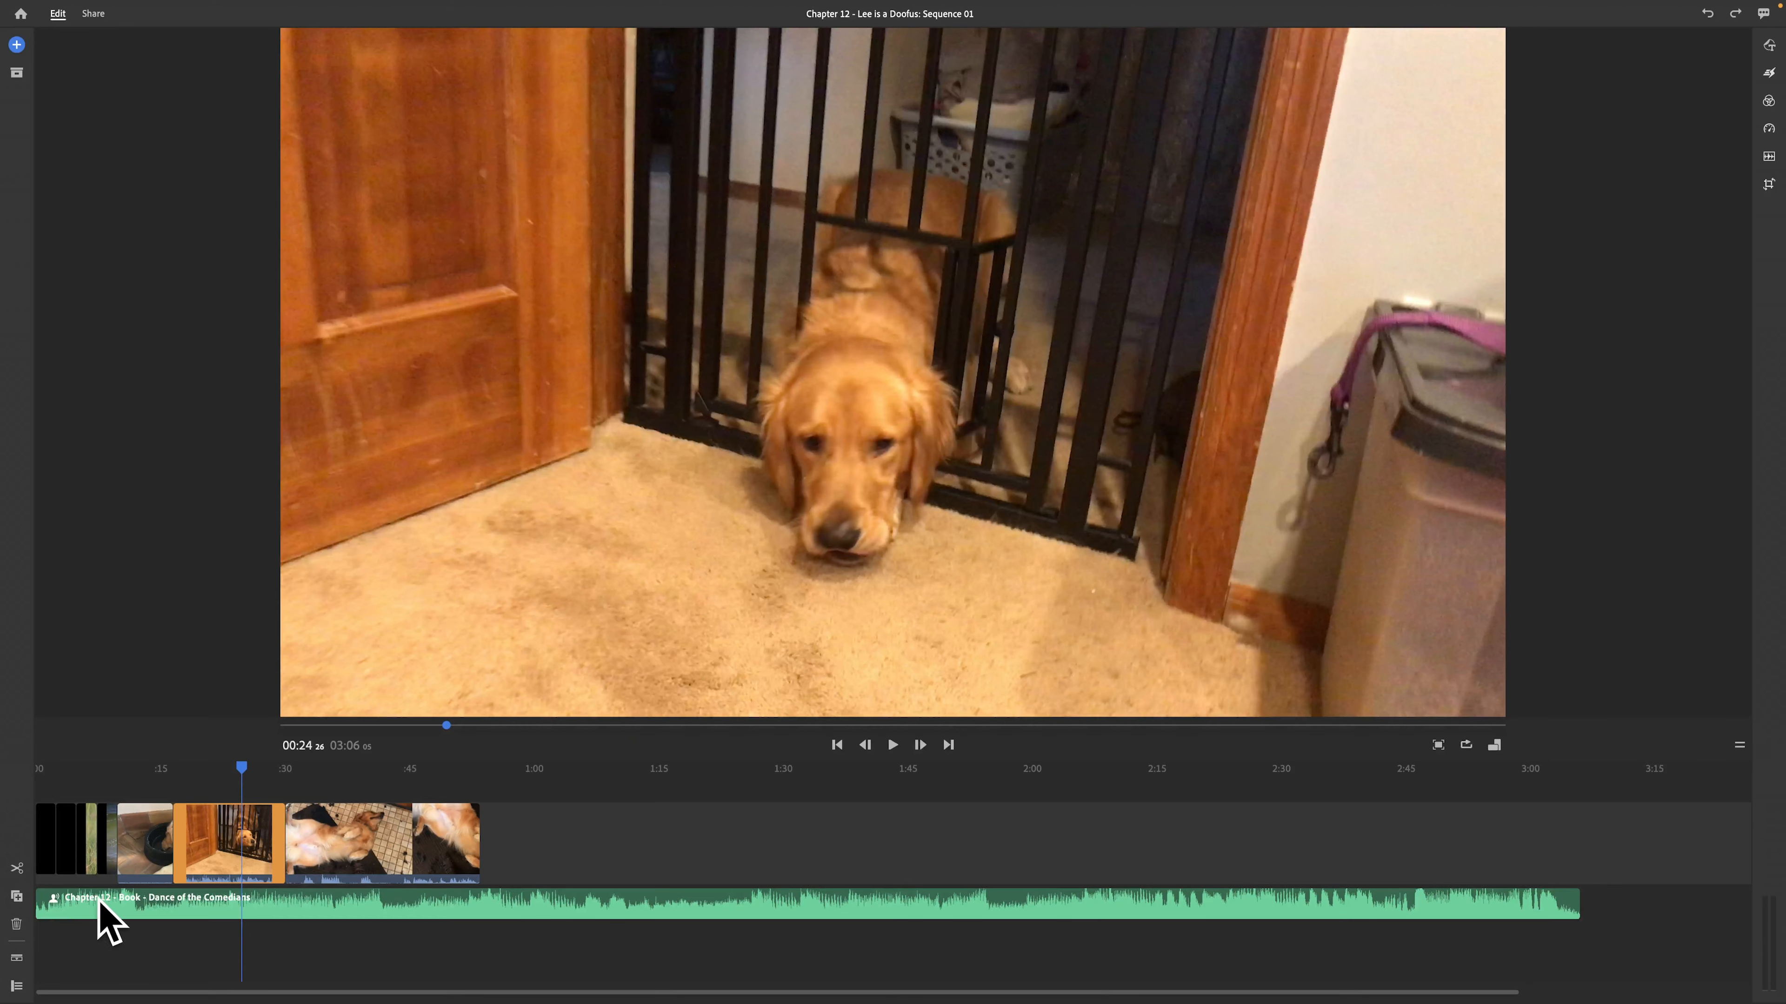
click(16, 984)
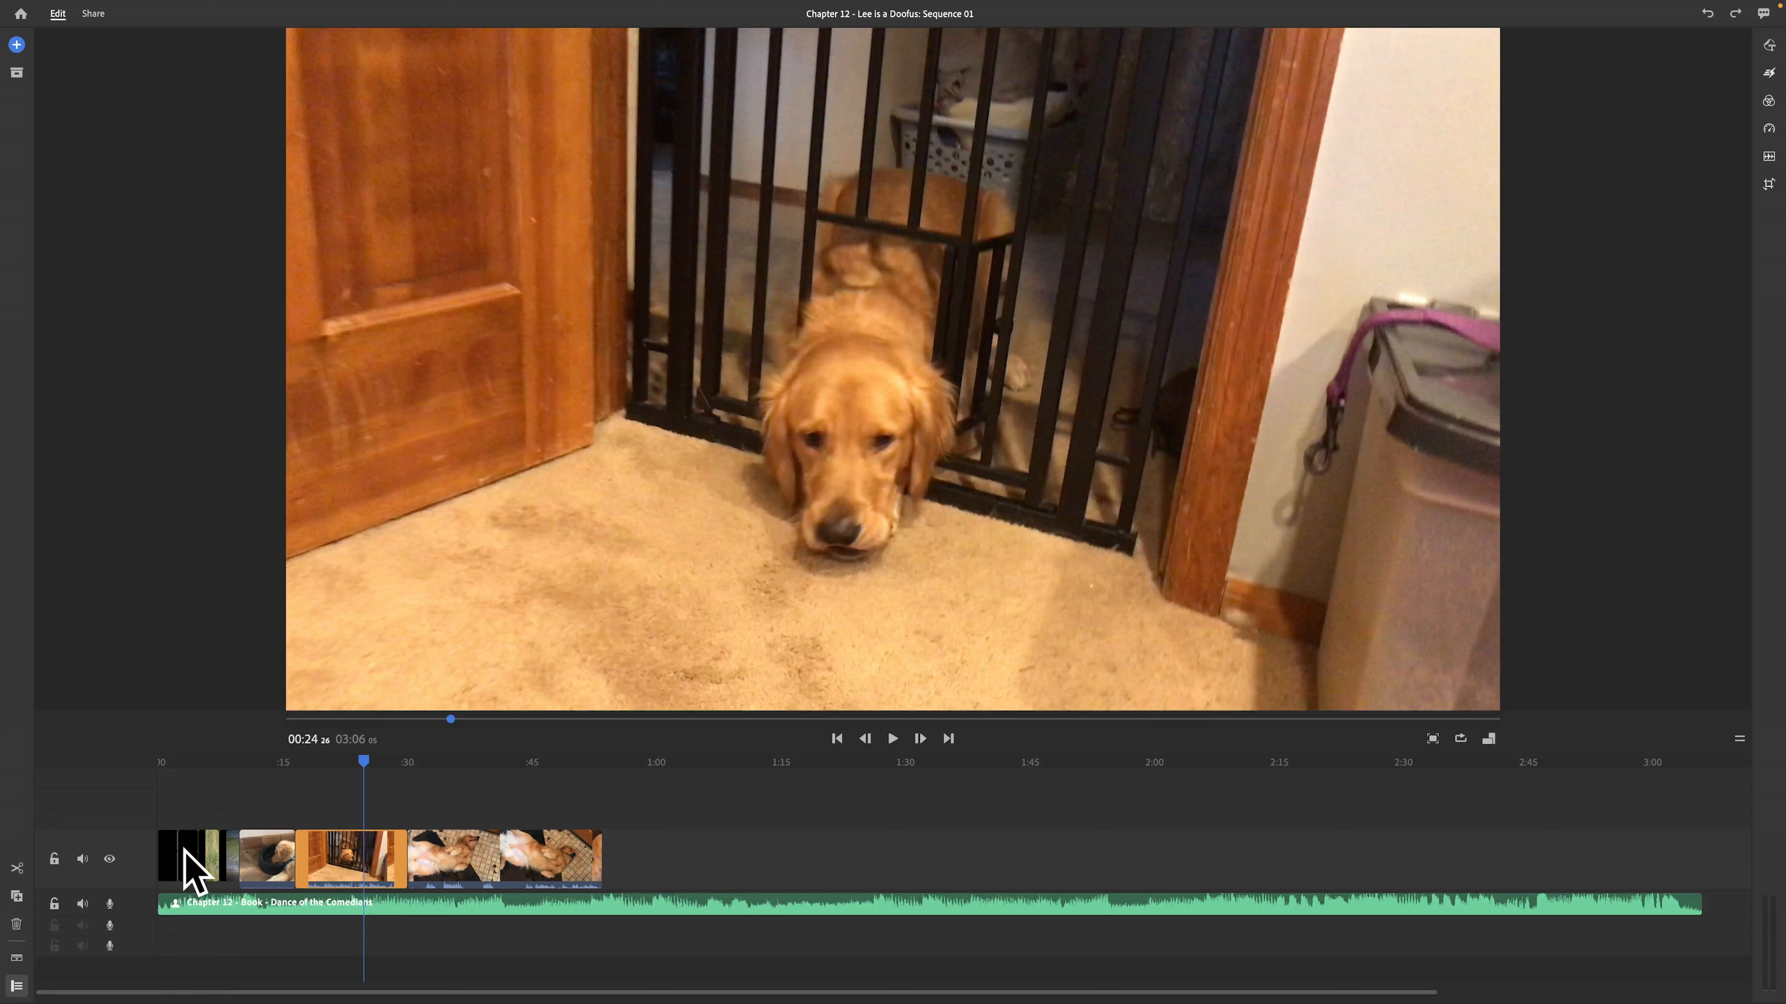
Toggle the video track's visibility, the music track's mute, and the music track's lock on and off again.
click(110, 860)
click(111, 860)
click(81, 906)
click(83, 909)
click(55, 904)
click(56, 903)
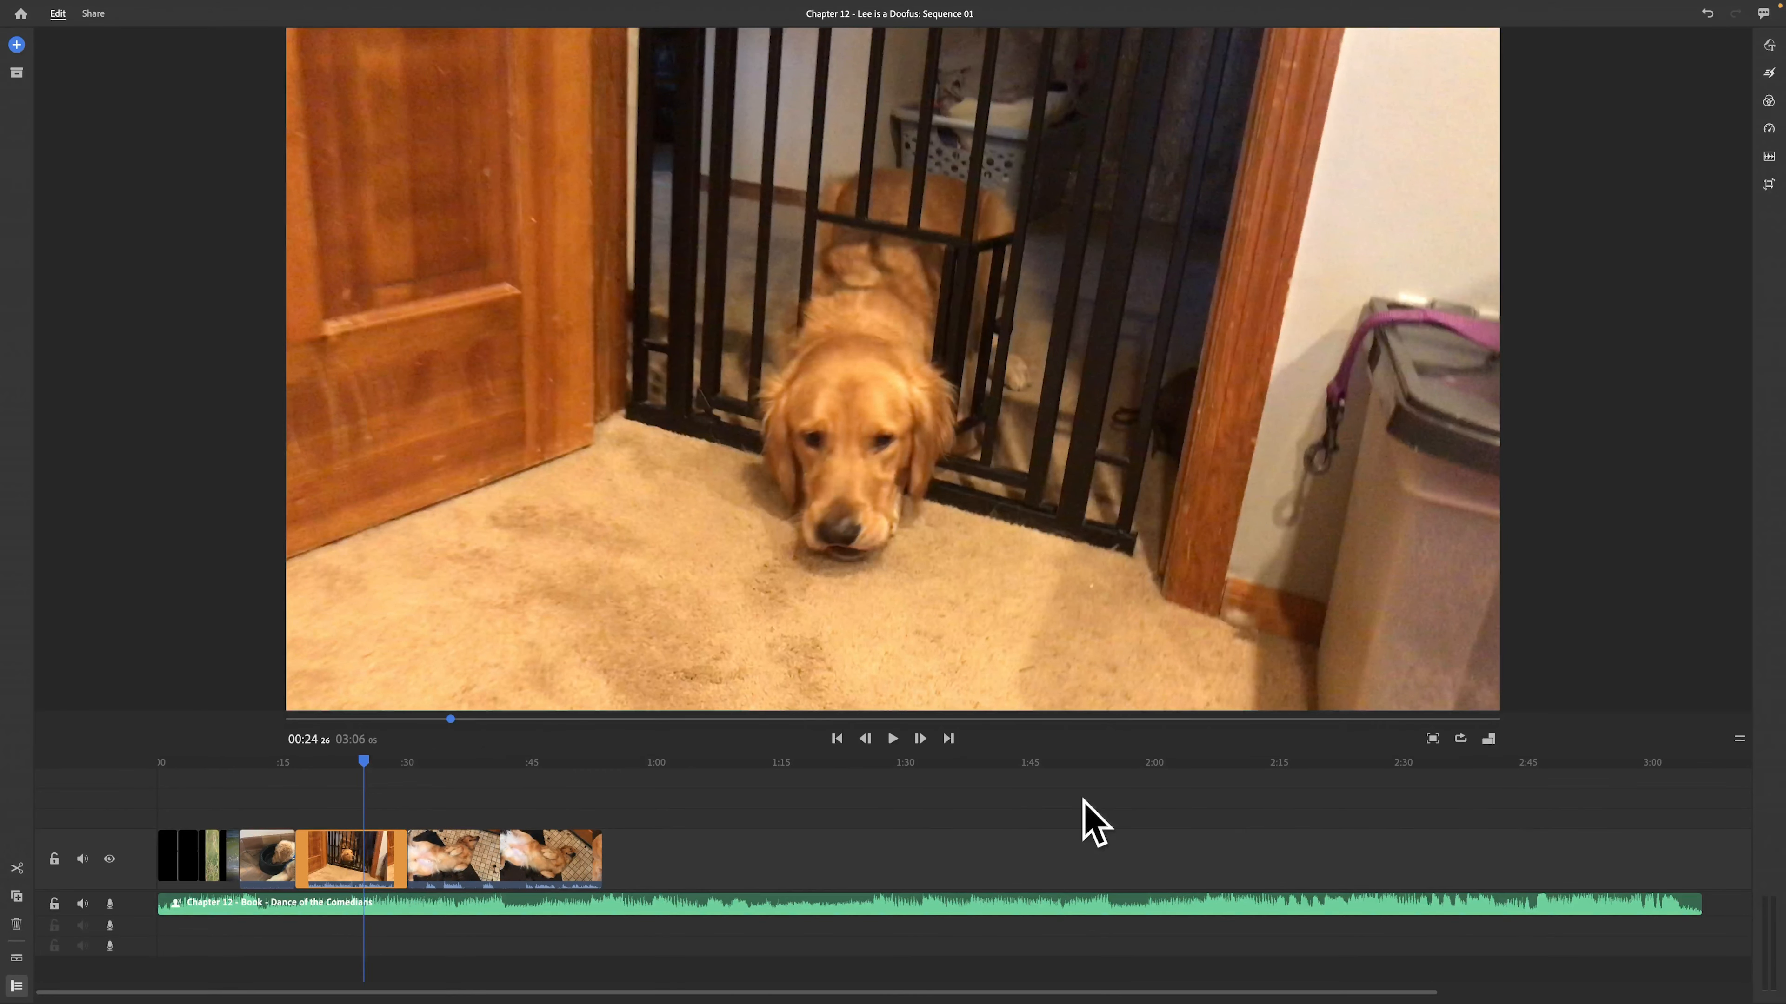
Move the playhead to the badge, inspect the clip commands for the dog belly clip, and select the music clip.
drag(367, 759, 188, 696)
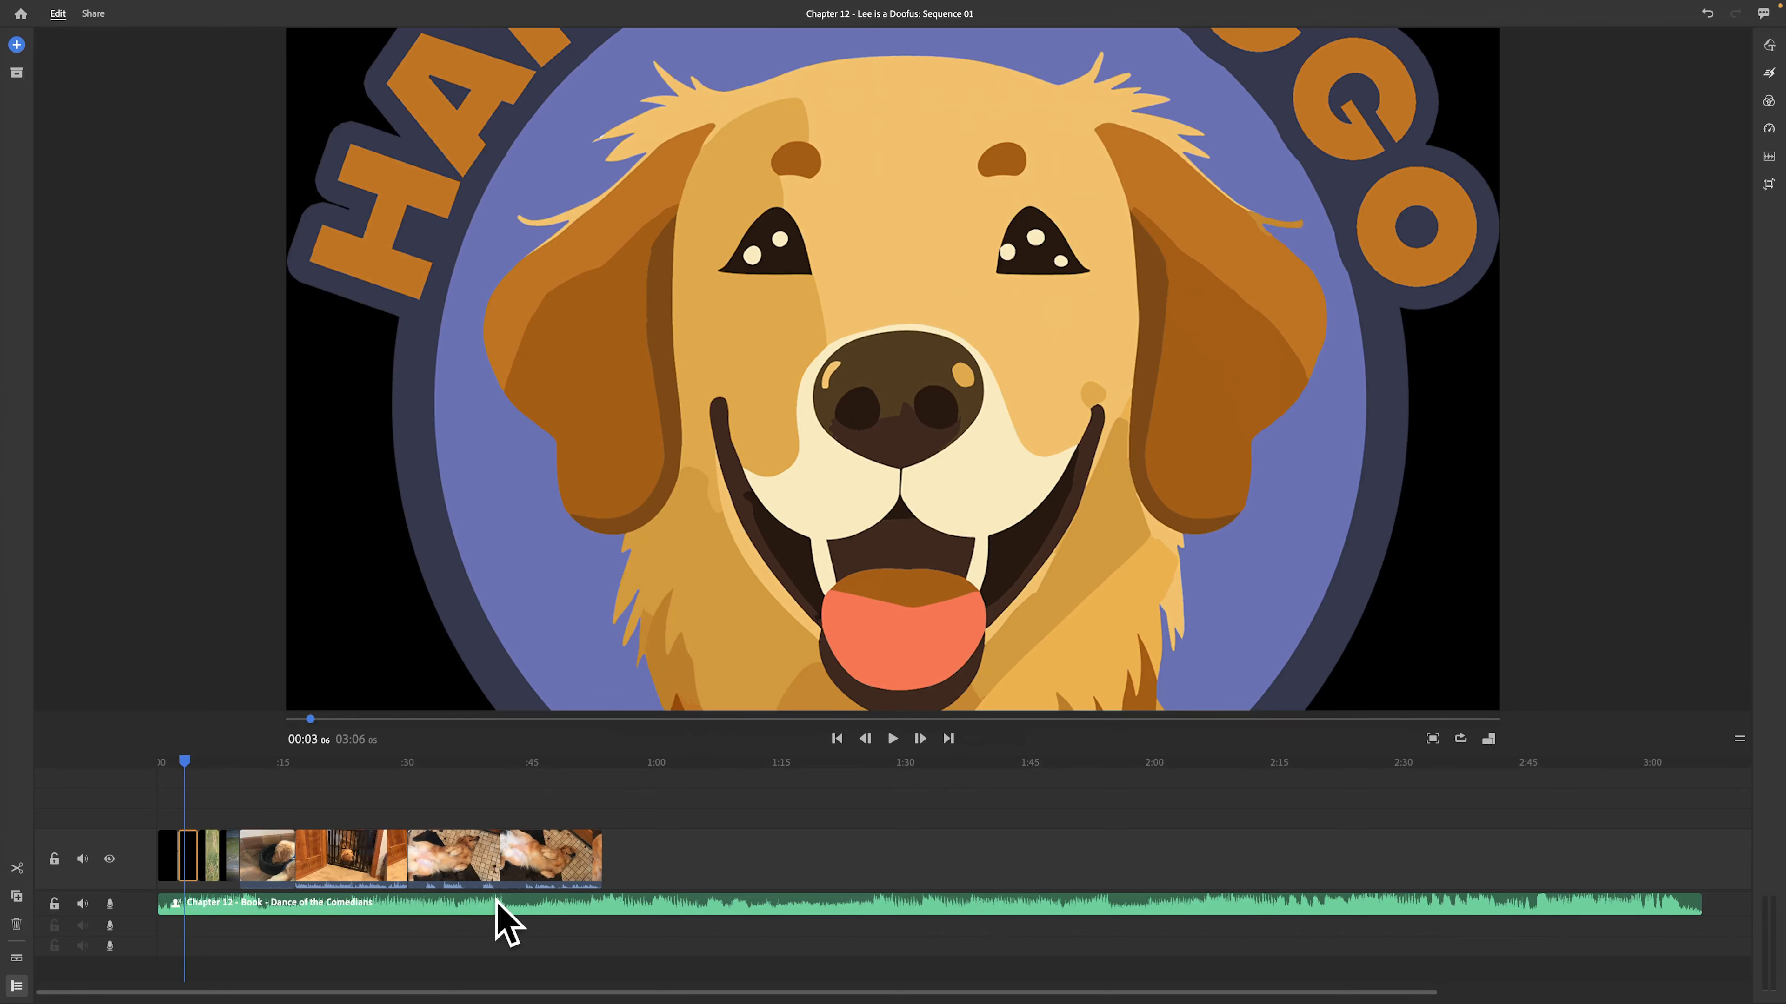
click(541, 879)
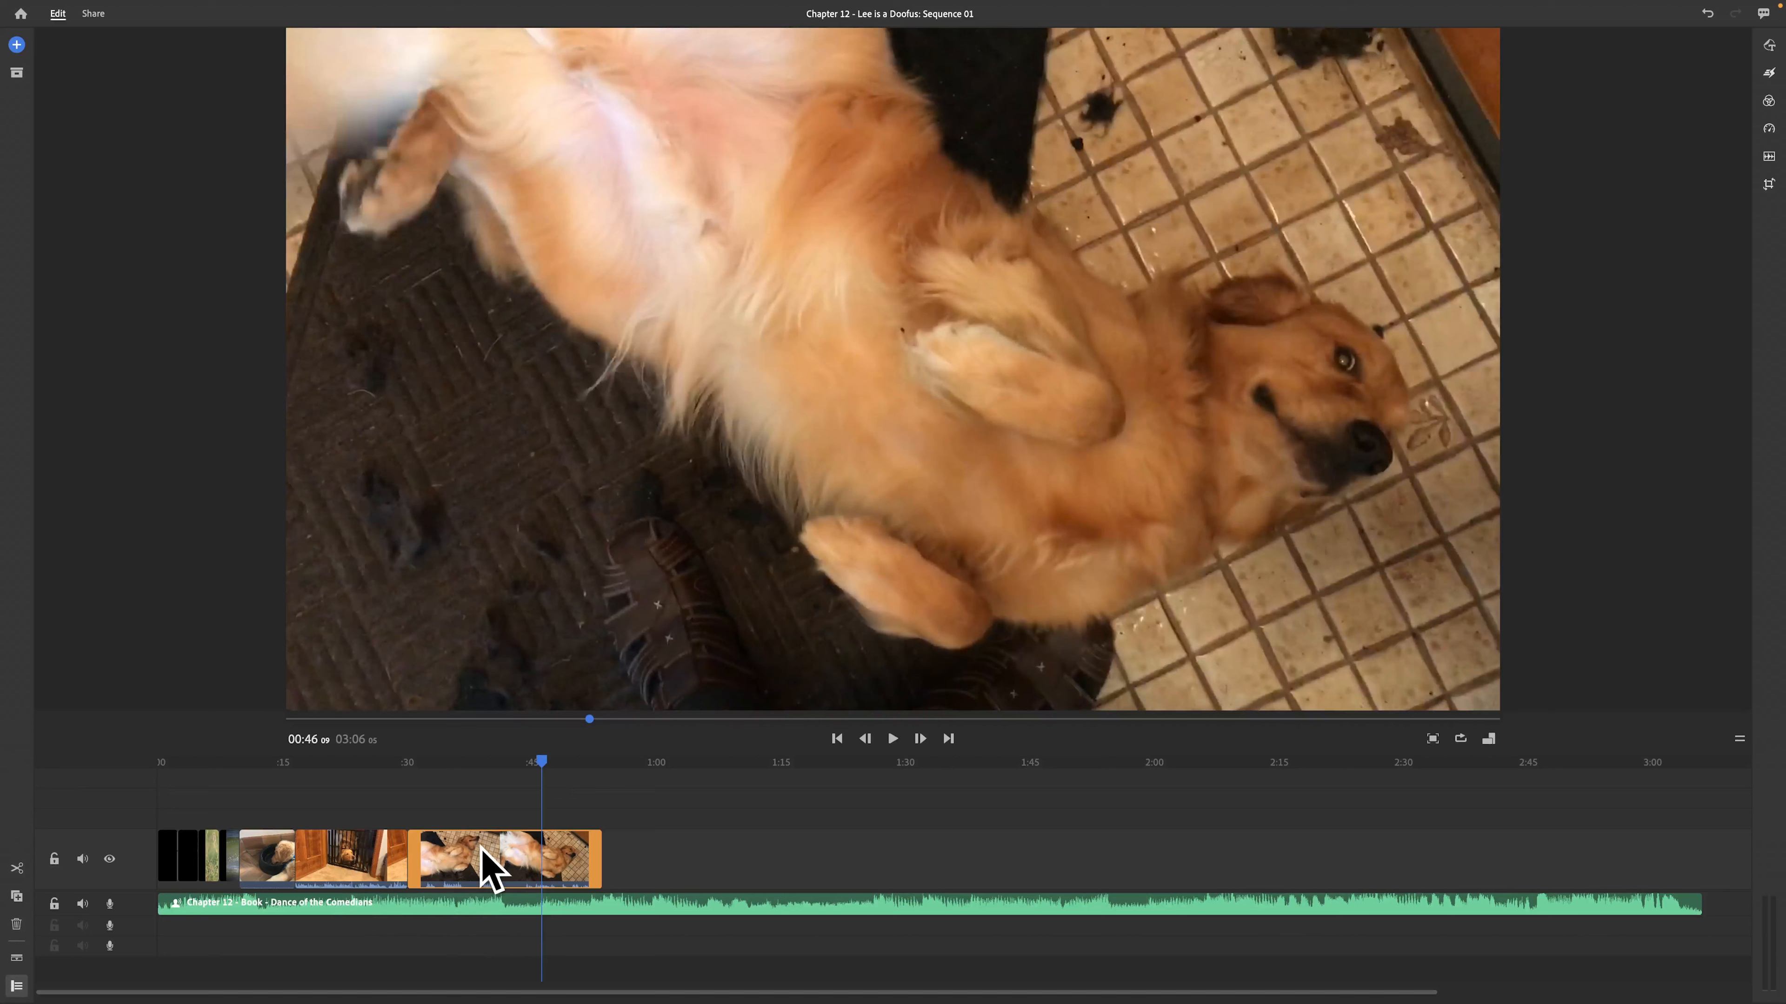
right_click(481, 869)
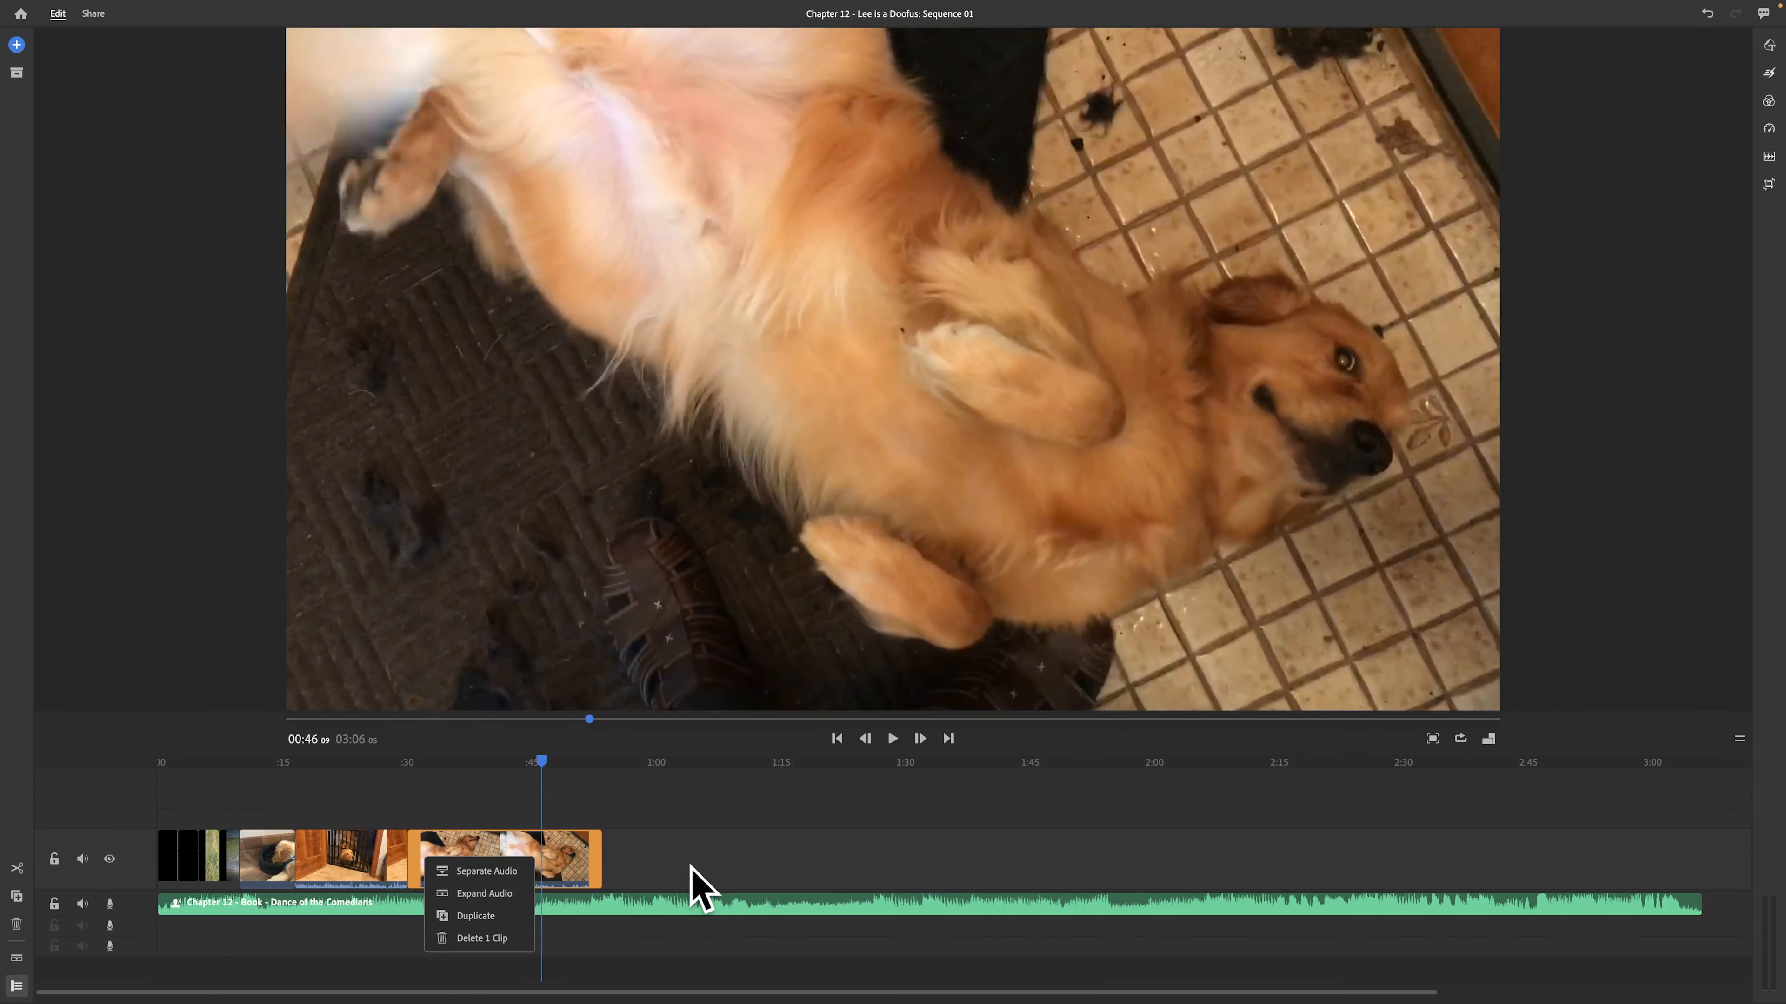
click(689, 900)
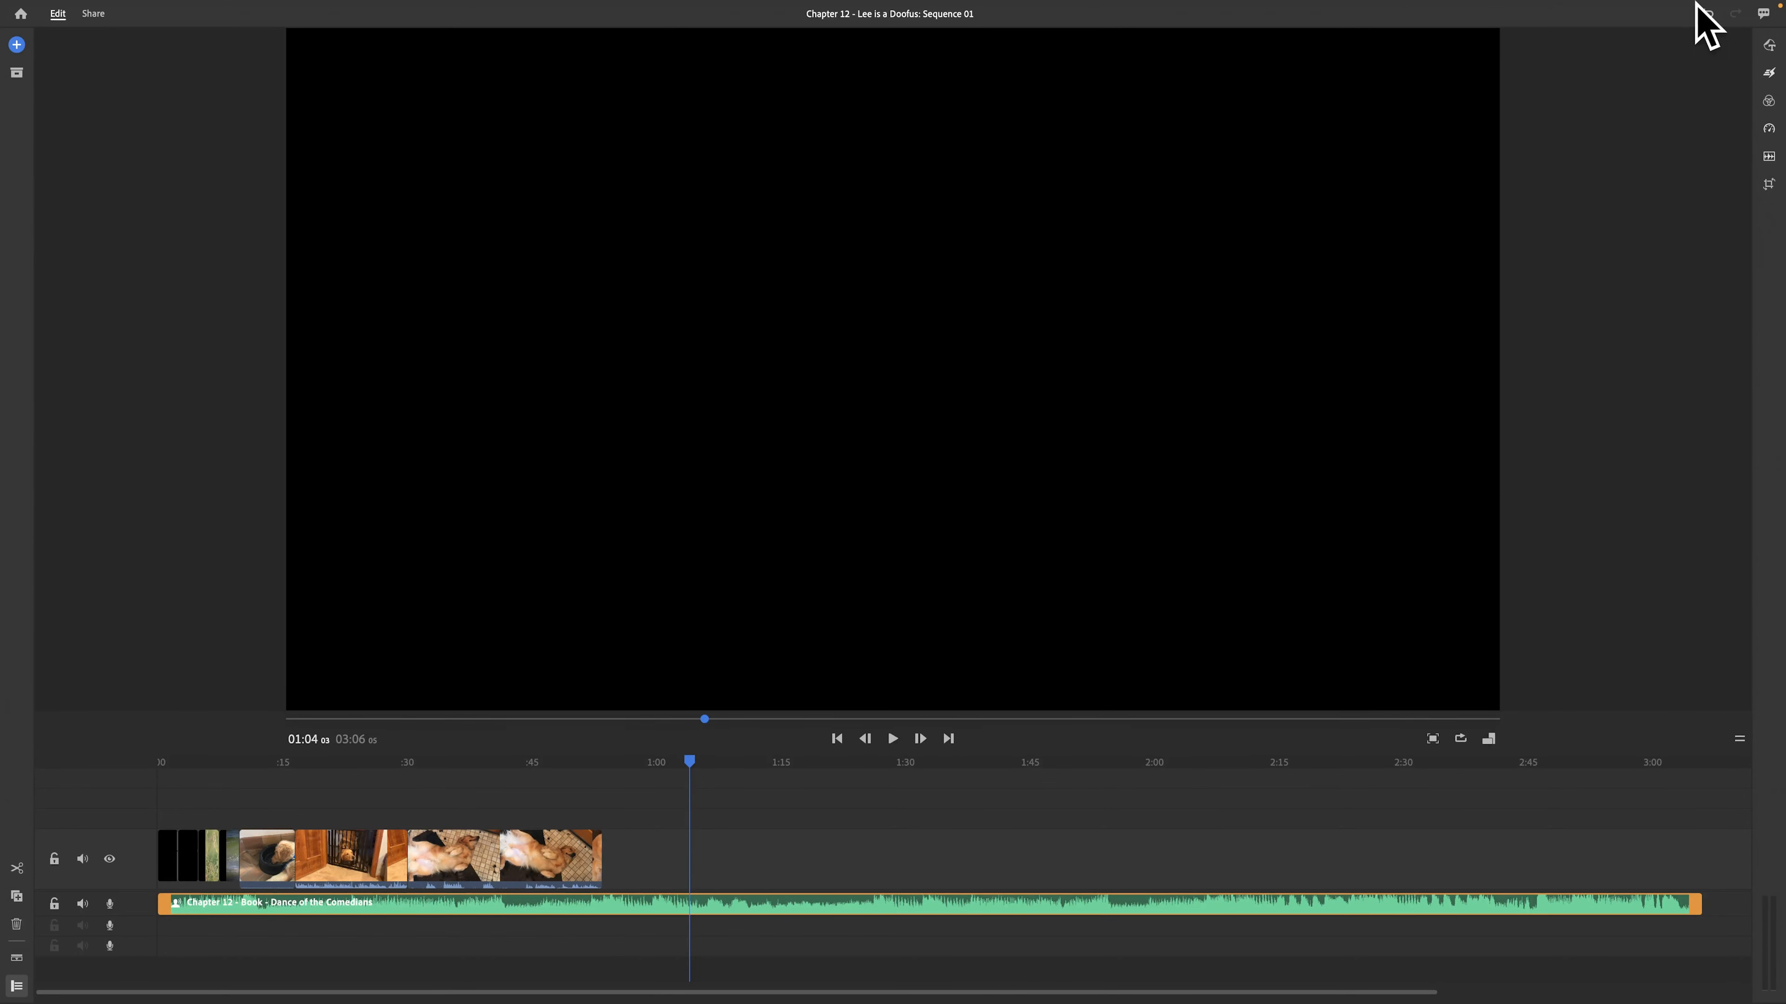
Add the Super Star title over the start of the video, preview it over the badge, and delete it.
click(1772, 45)
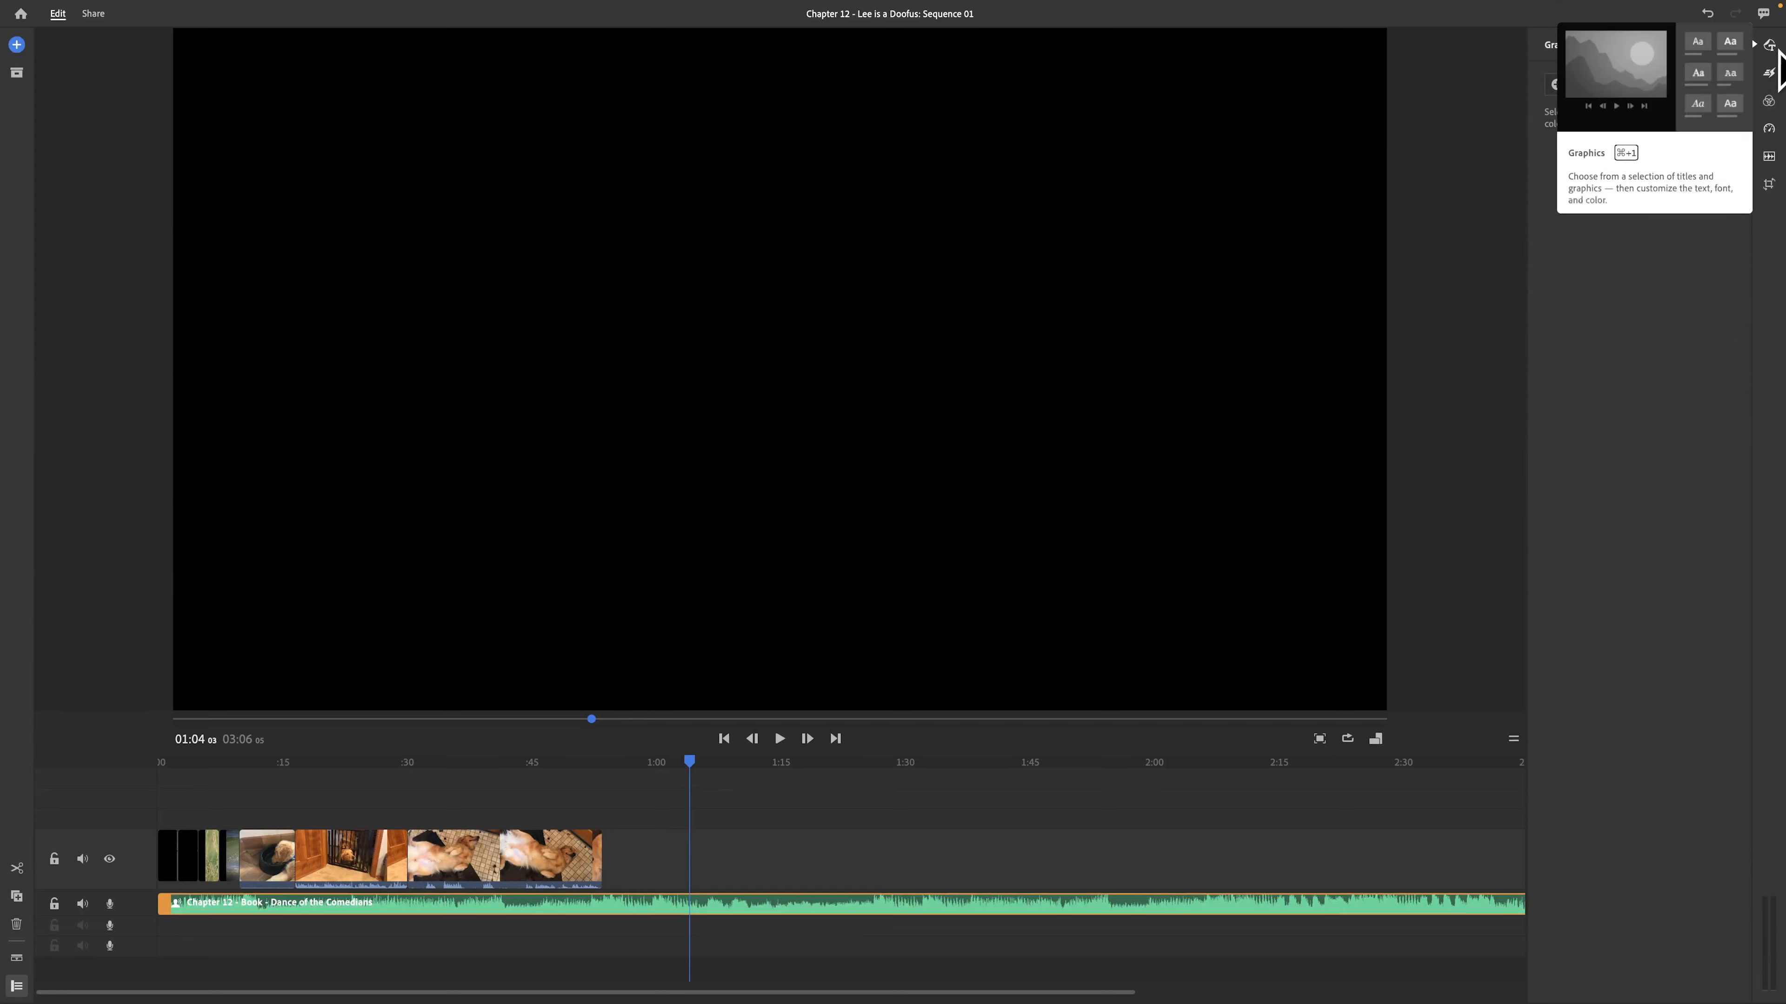
click(1601, 94)
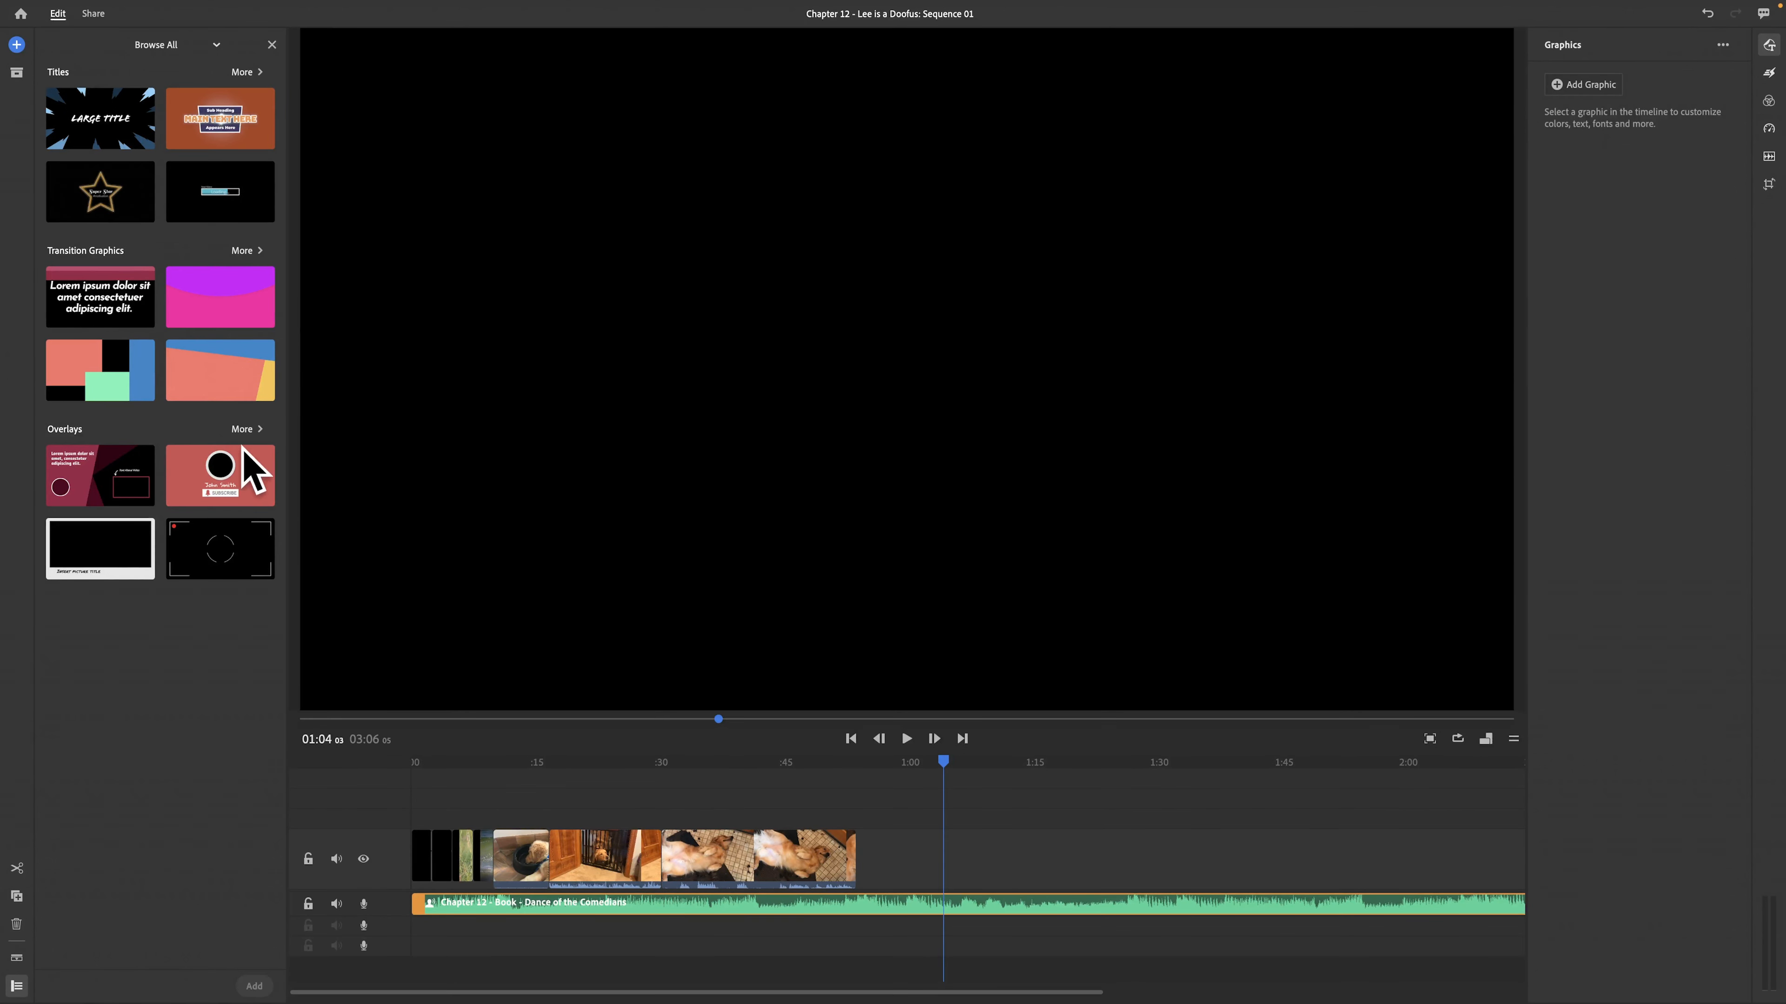
drag(124, 184, 419, 830)
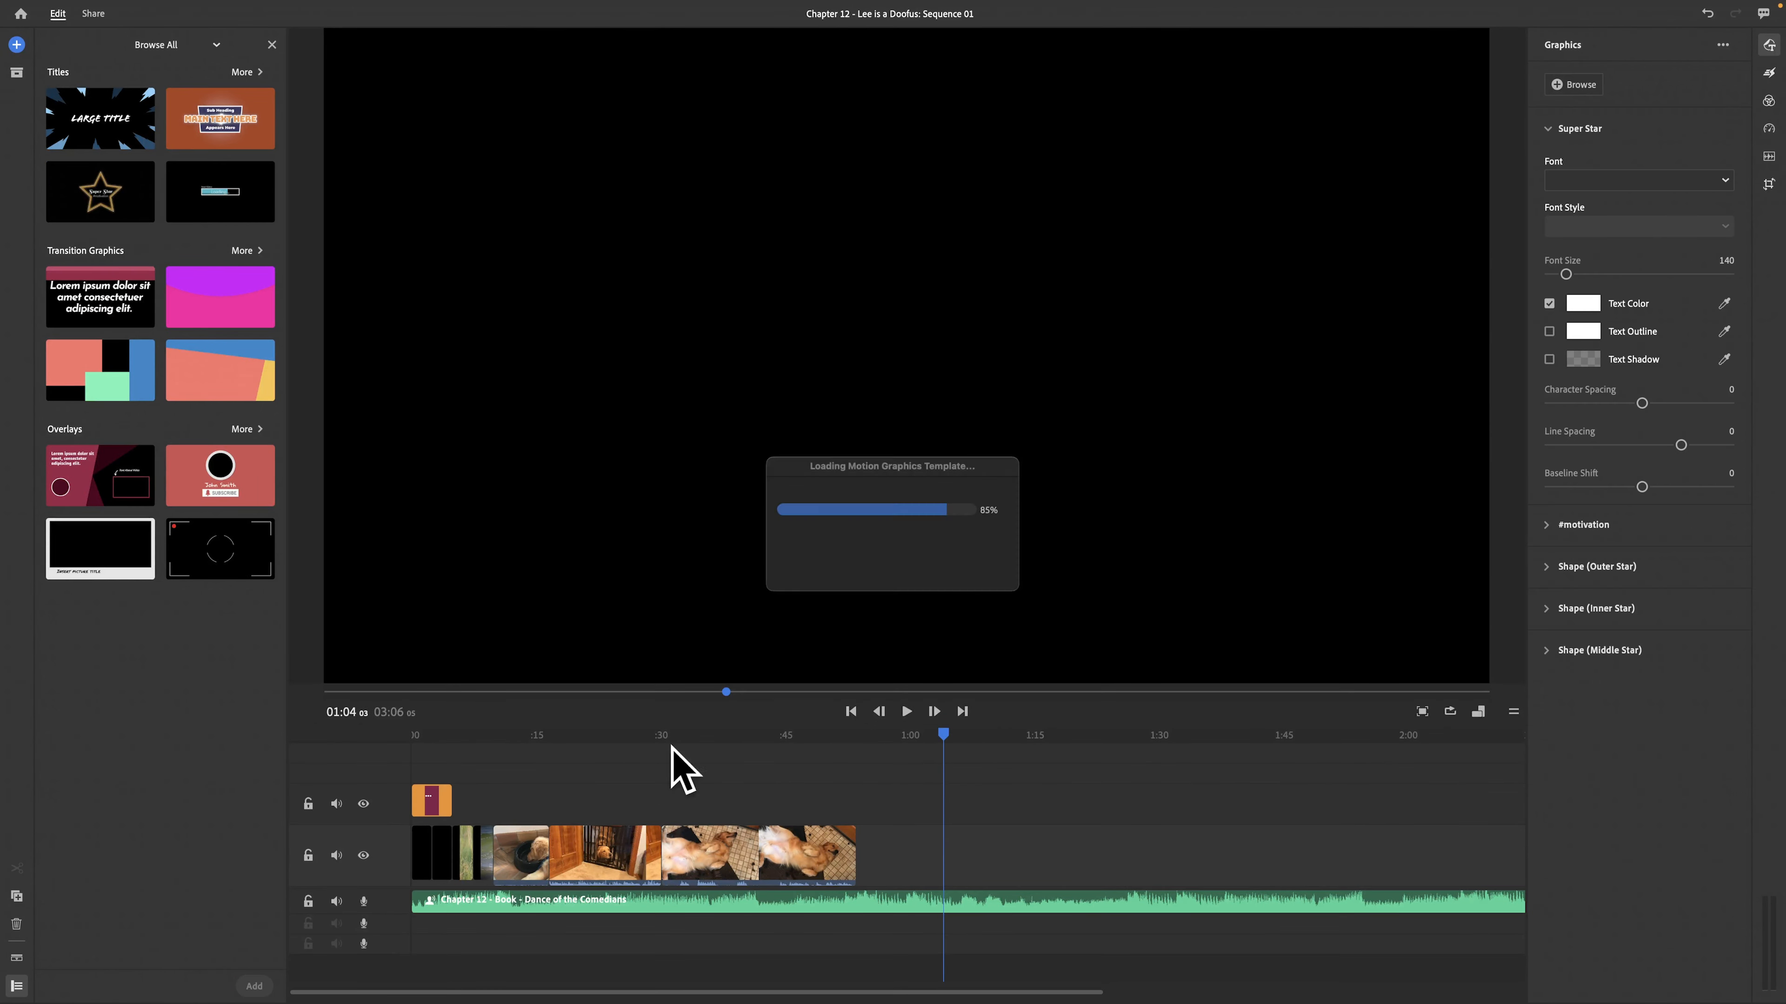
drag(924, 733, 425, 733)
click(421, 800)
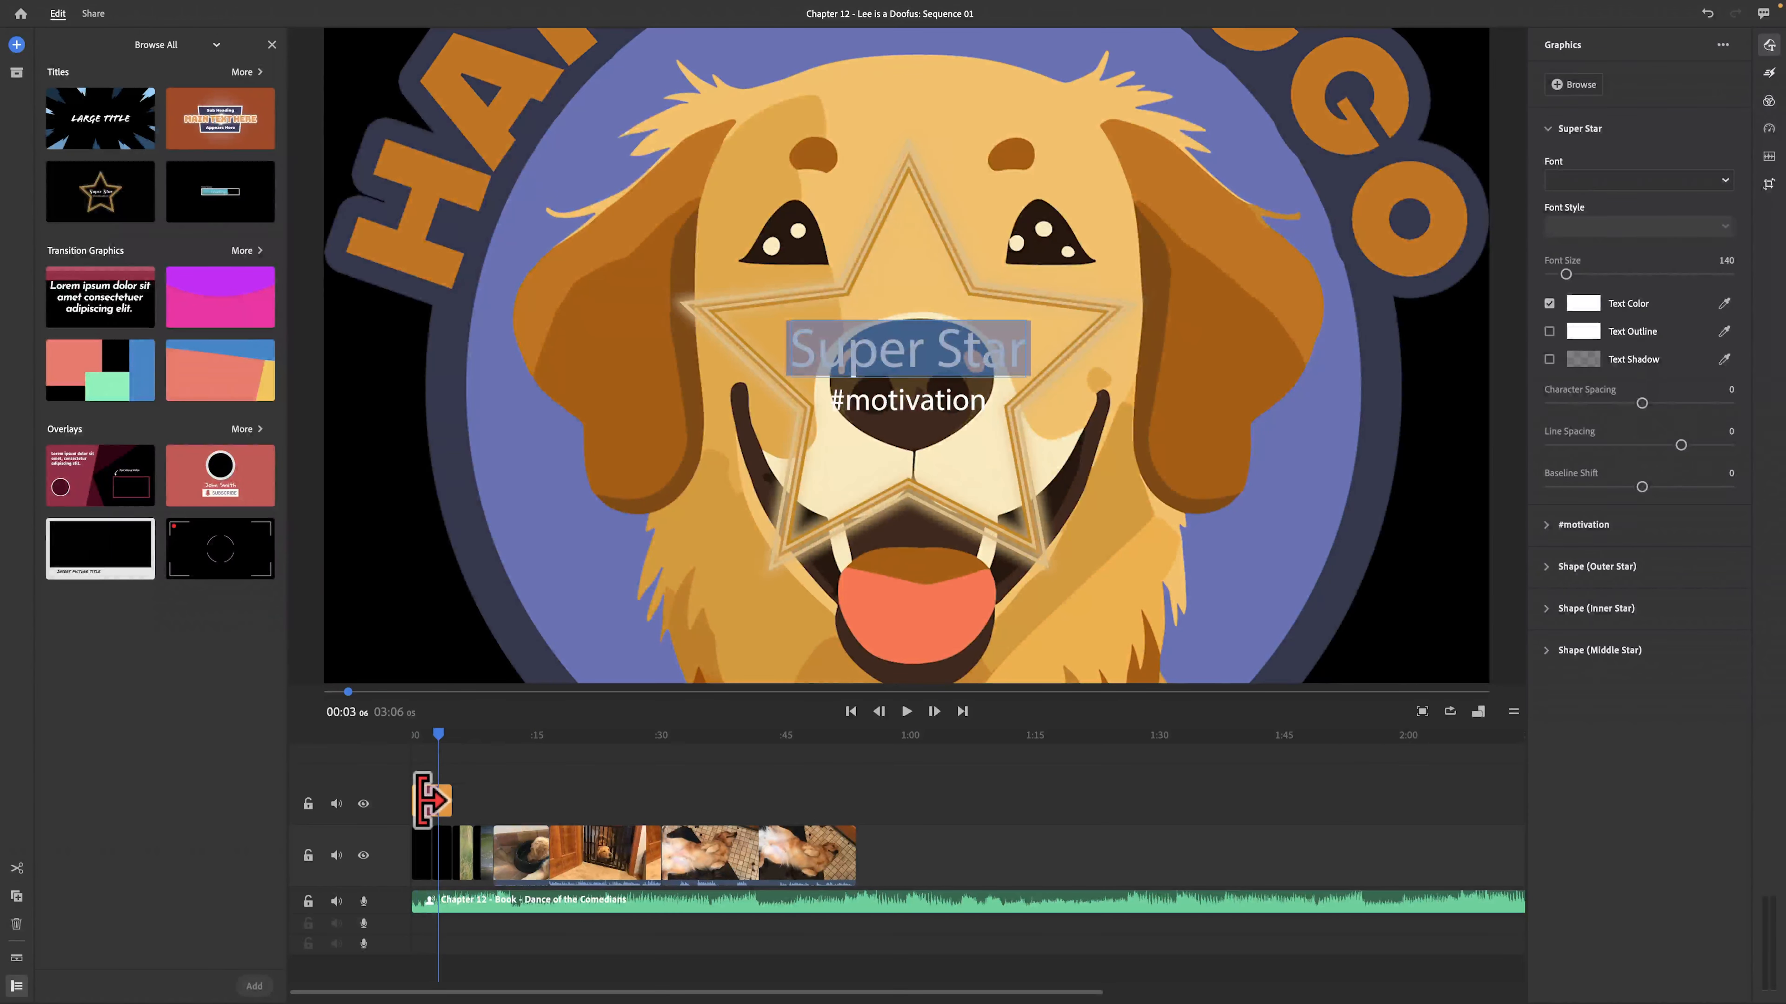
key(Delete)
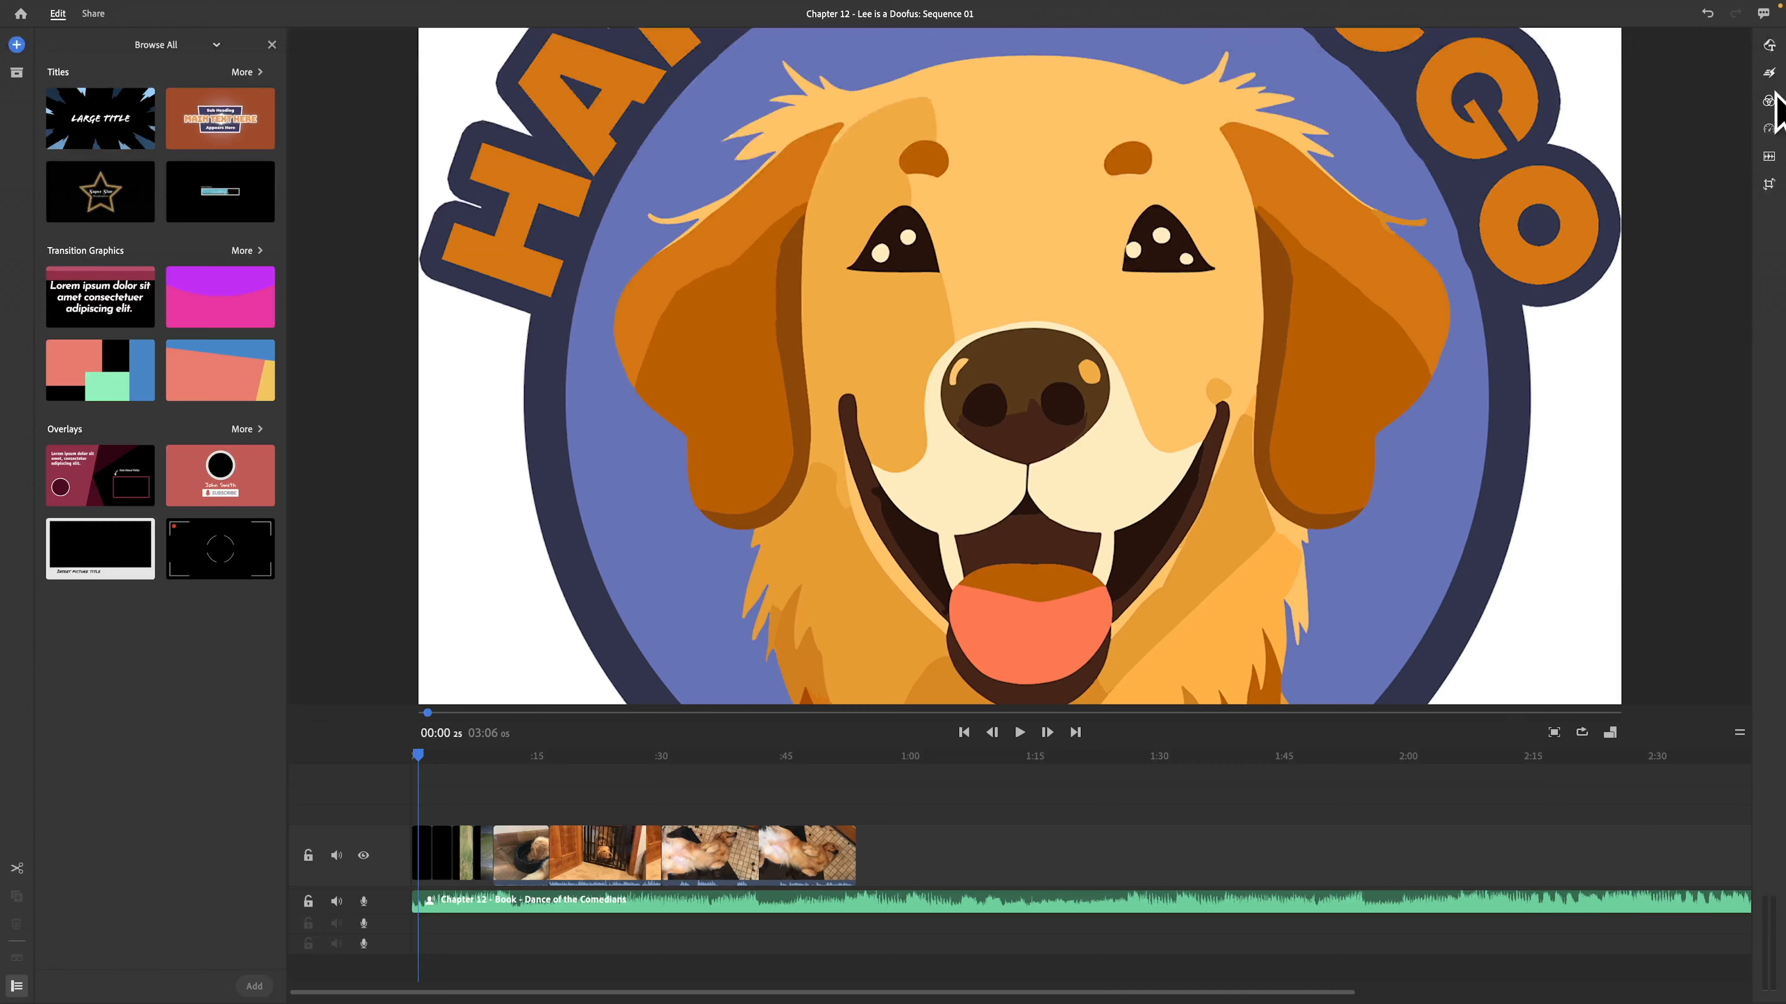
Apply a Dissolve transition between the puppy bowl clip and the dog gate clip and play it back.
click(1770, 74)
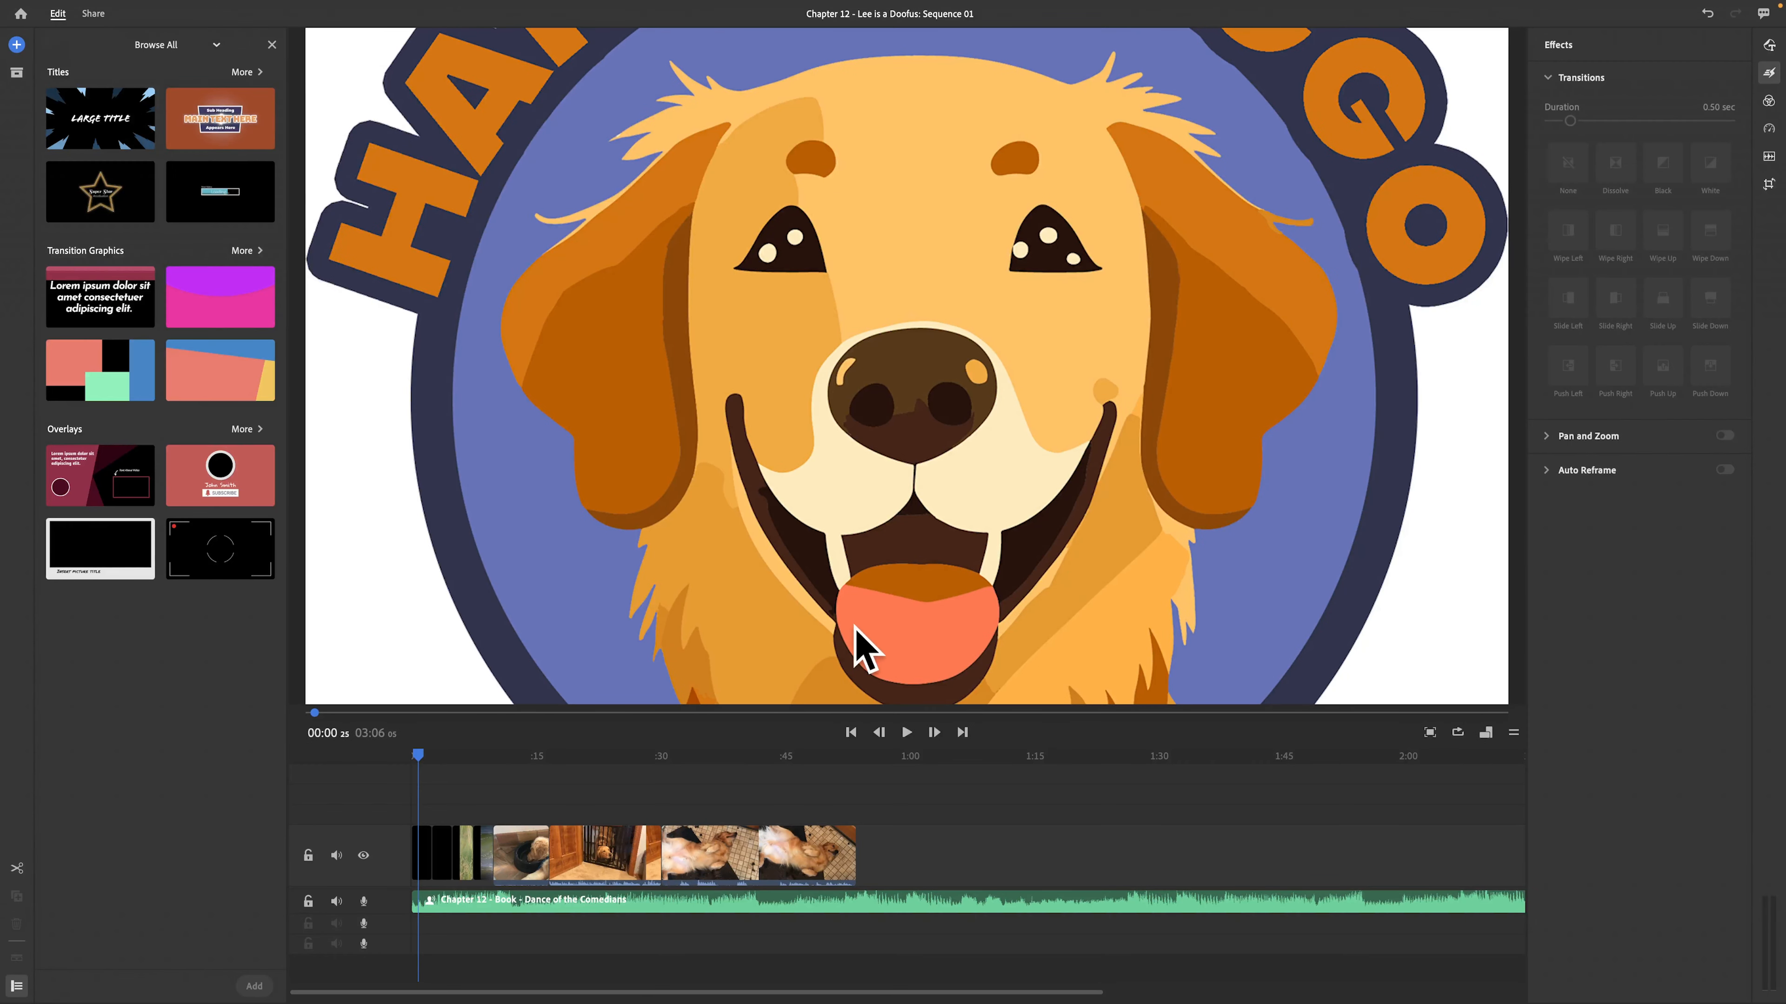
click(528, 861)
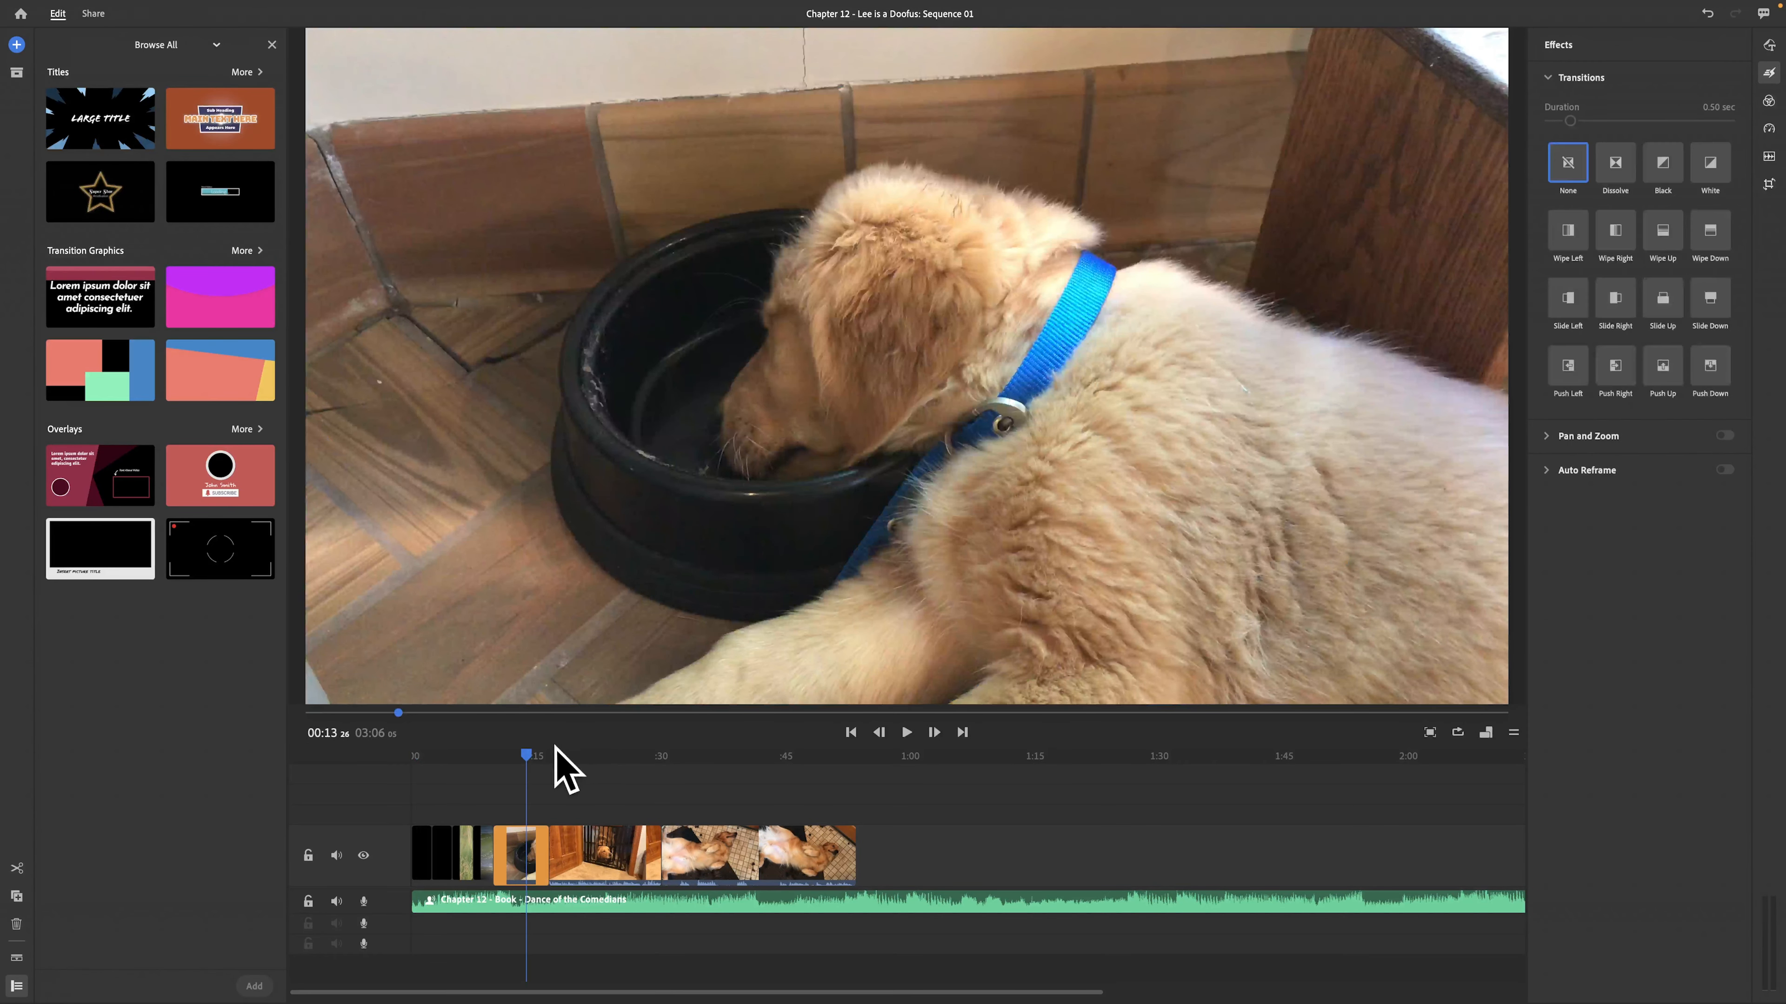
drag(527, 756, 547, 756)
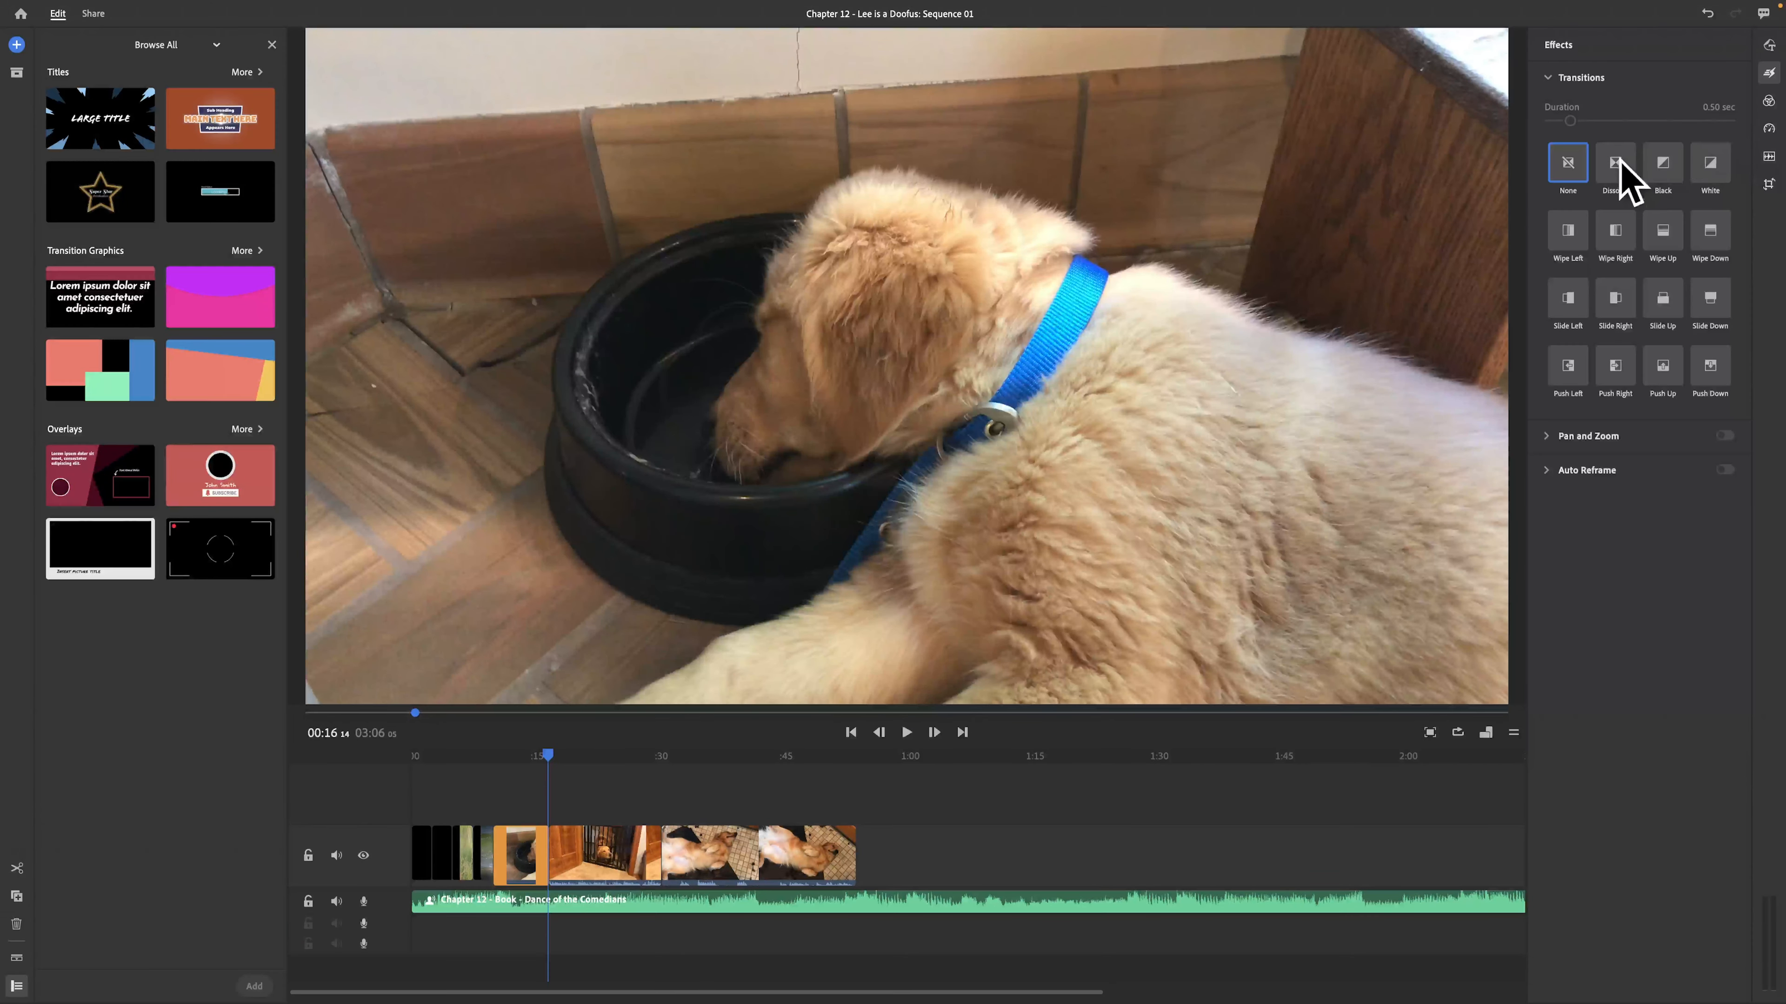
drag(1620, 162, 549, 872)
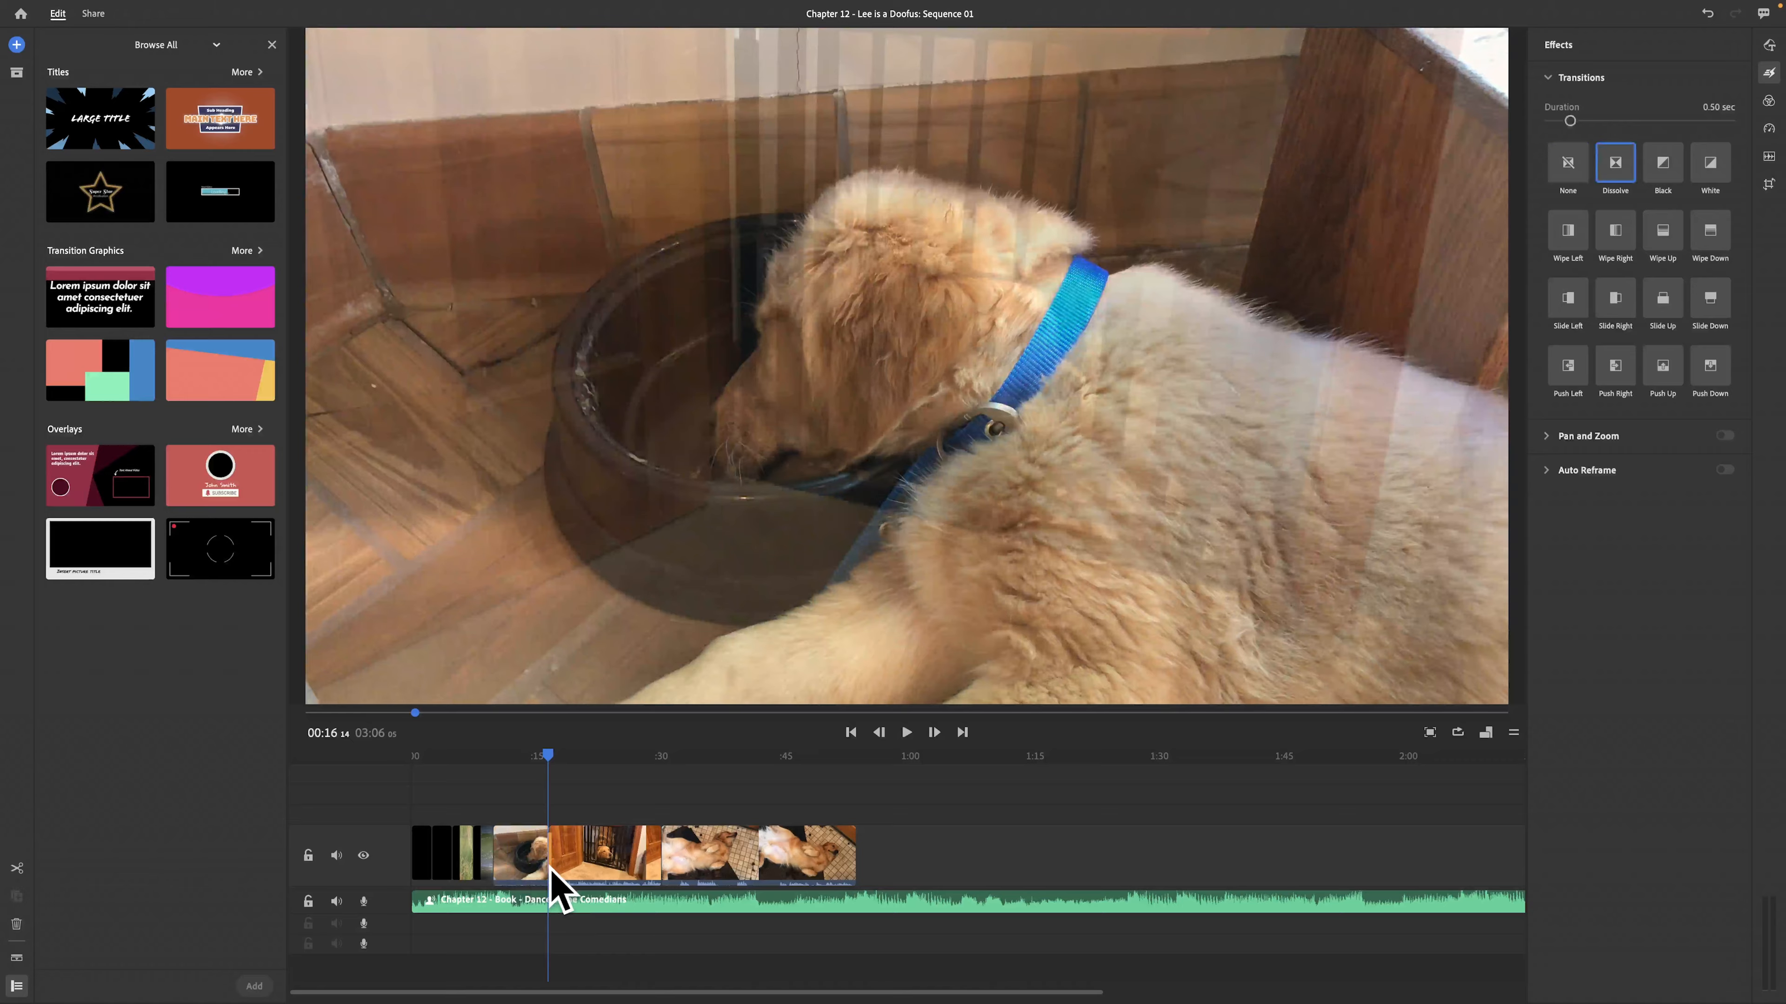
key(XF86AudioMute)
click(543, 765)
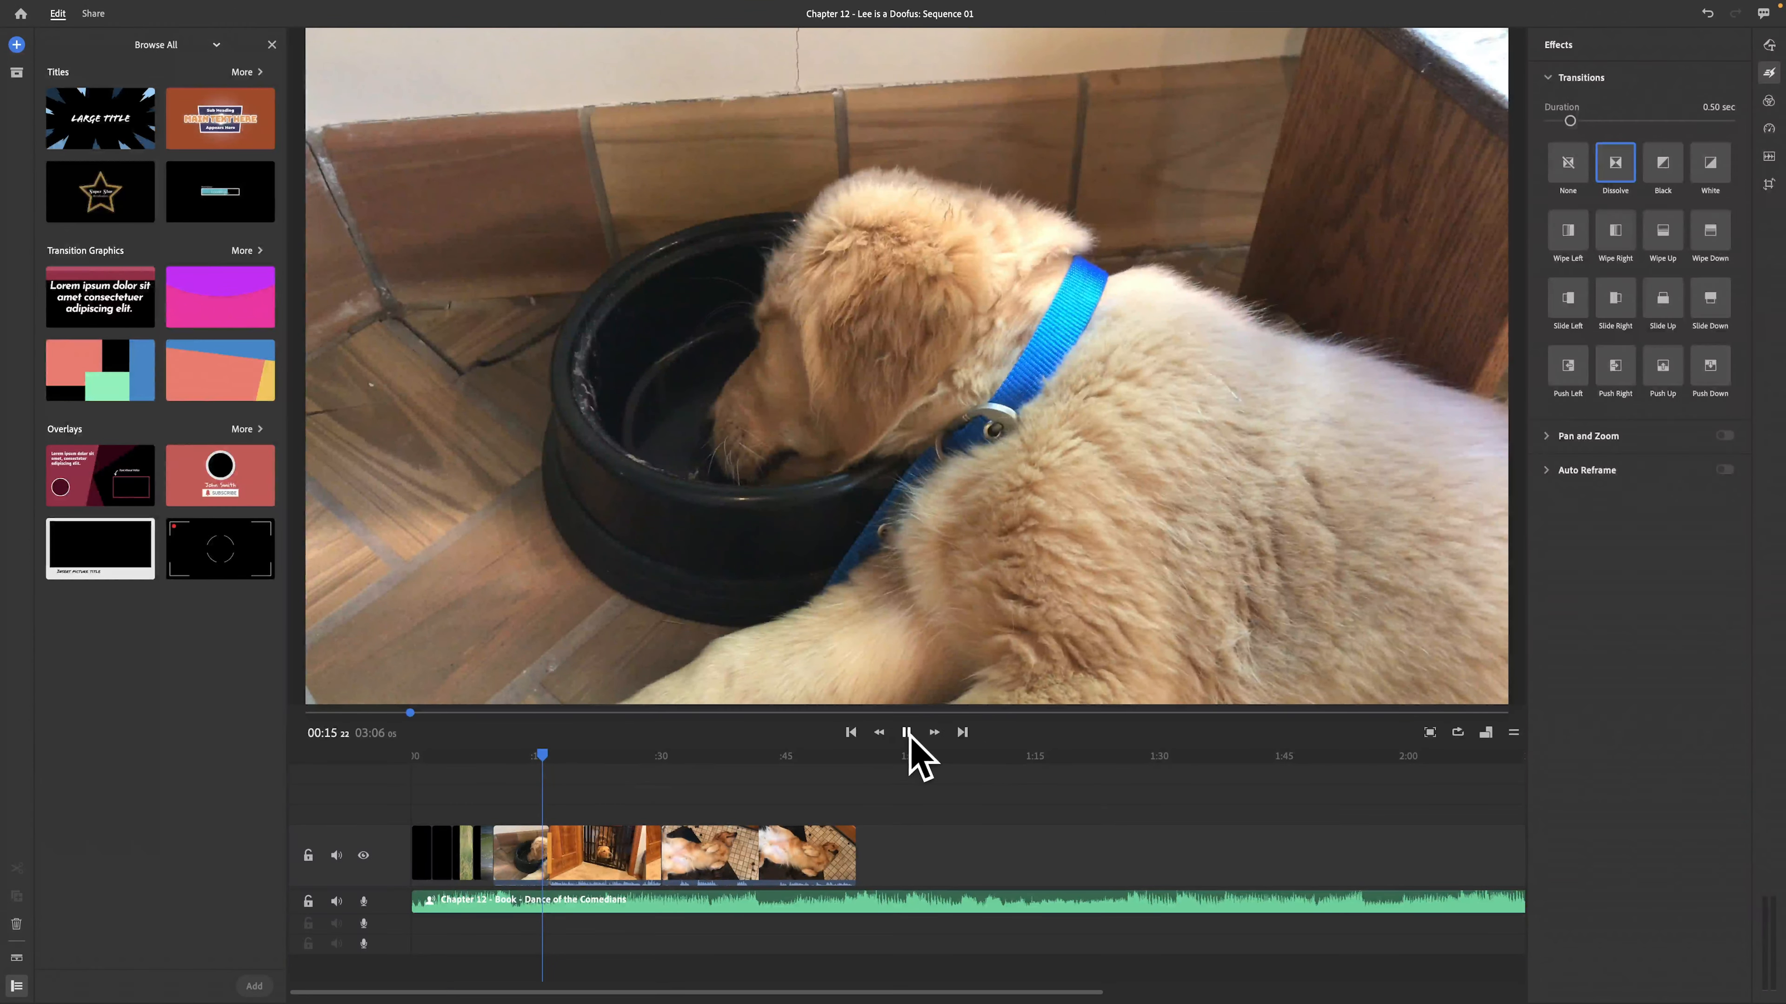
click(908, 733)
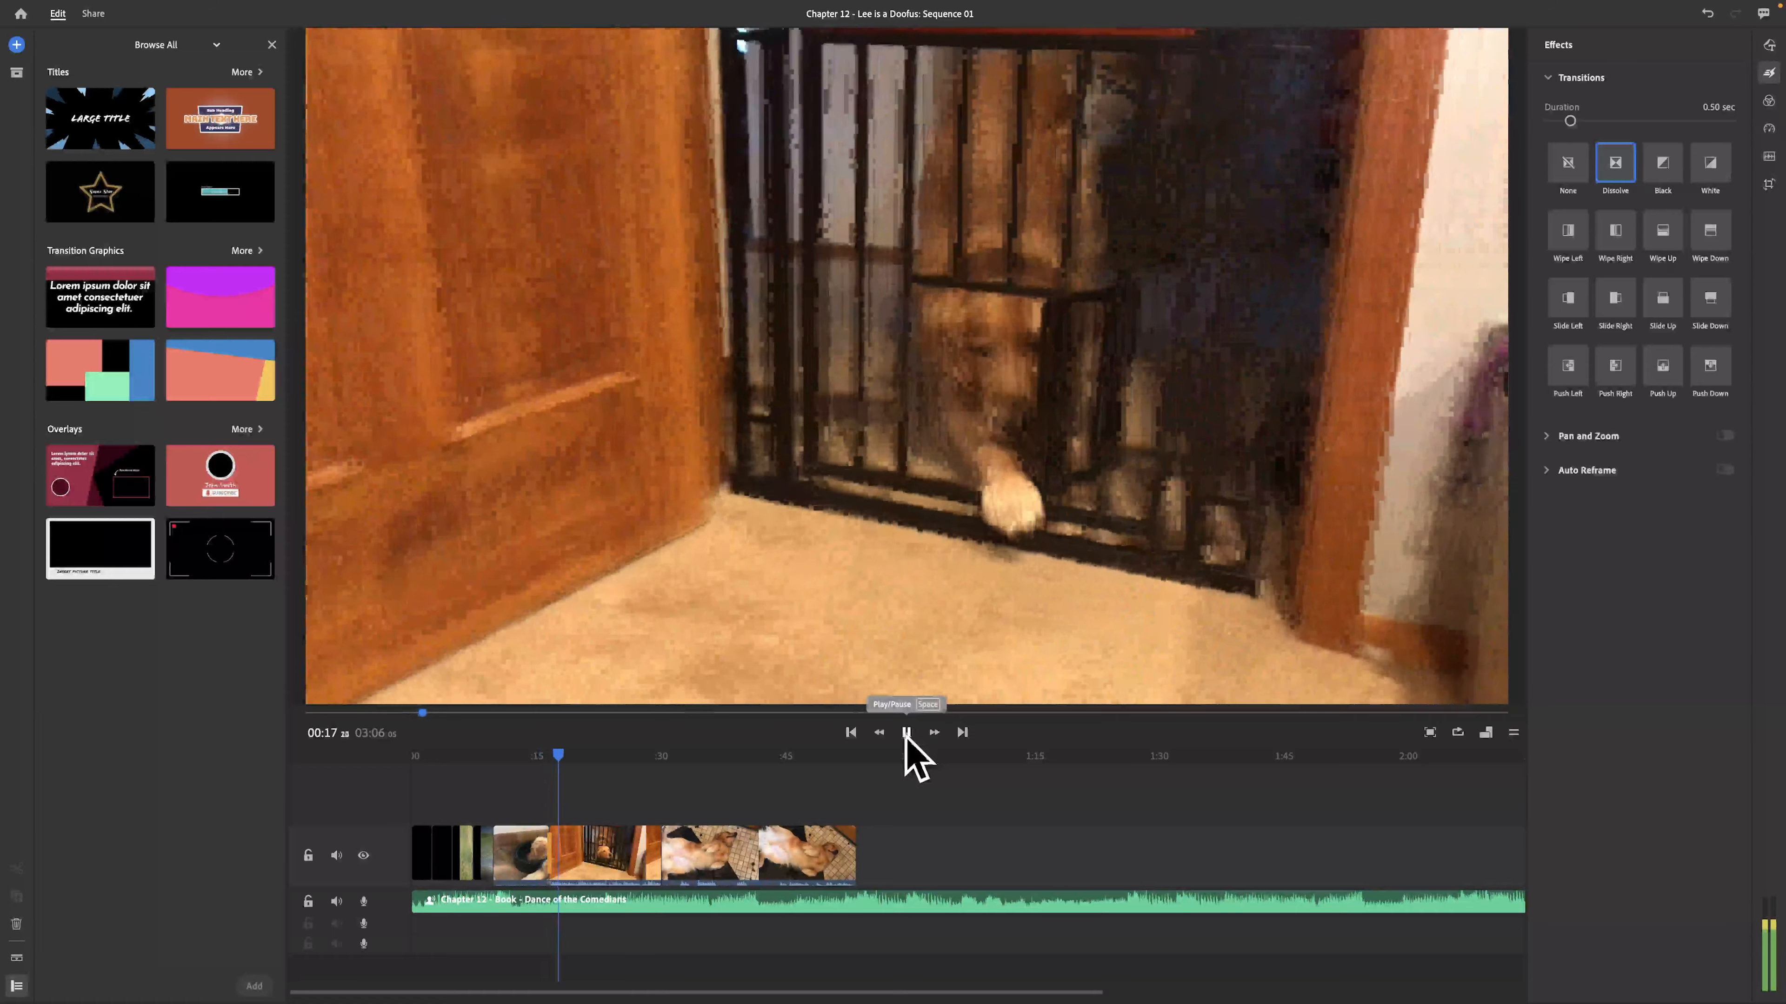
click(908, 732)
Try wipe transitions, including Wipe Up, at the start of the dog gate clip and return the playhead to before the cut.
drag(1594, 228, 609, 850)
drag(1684, 246, 559, 936)
drag(554, 858, 555, 859)
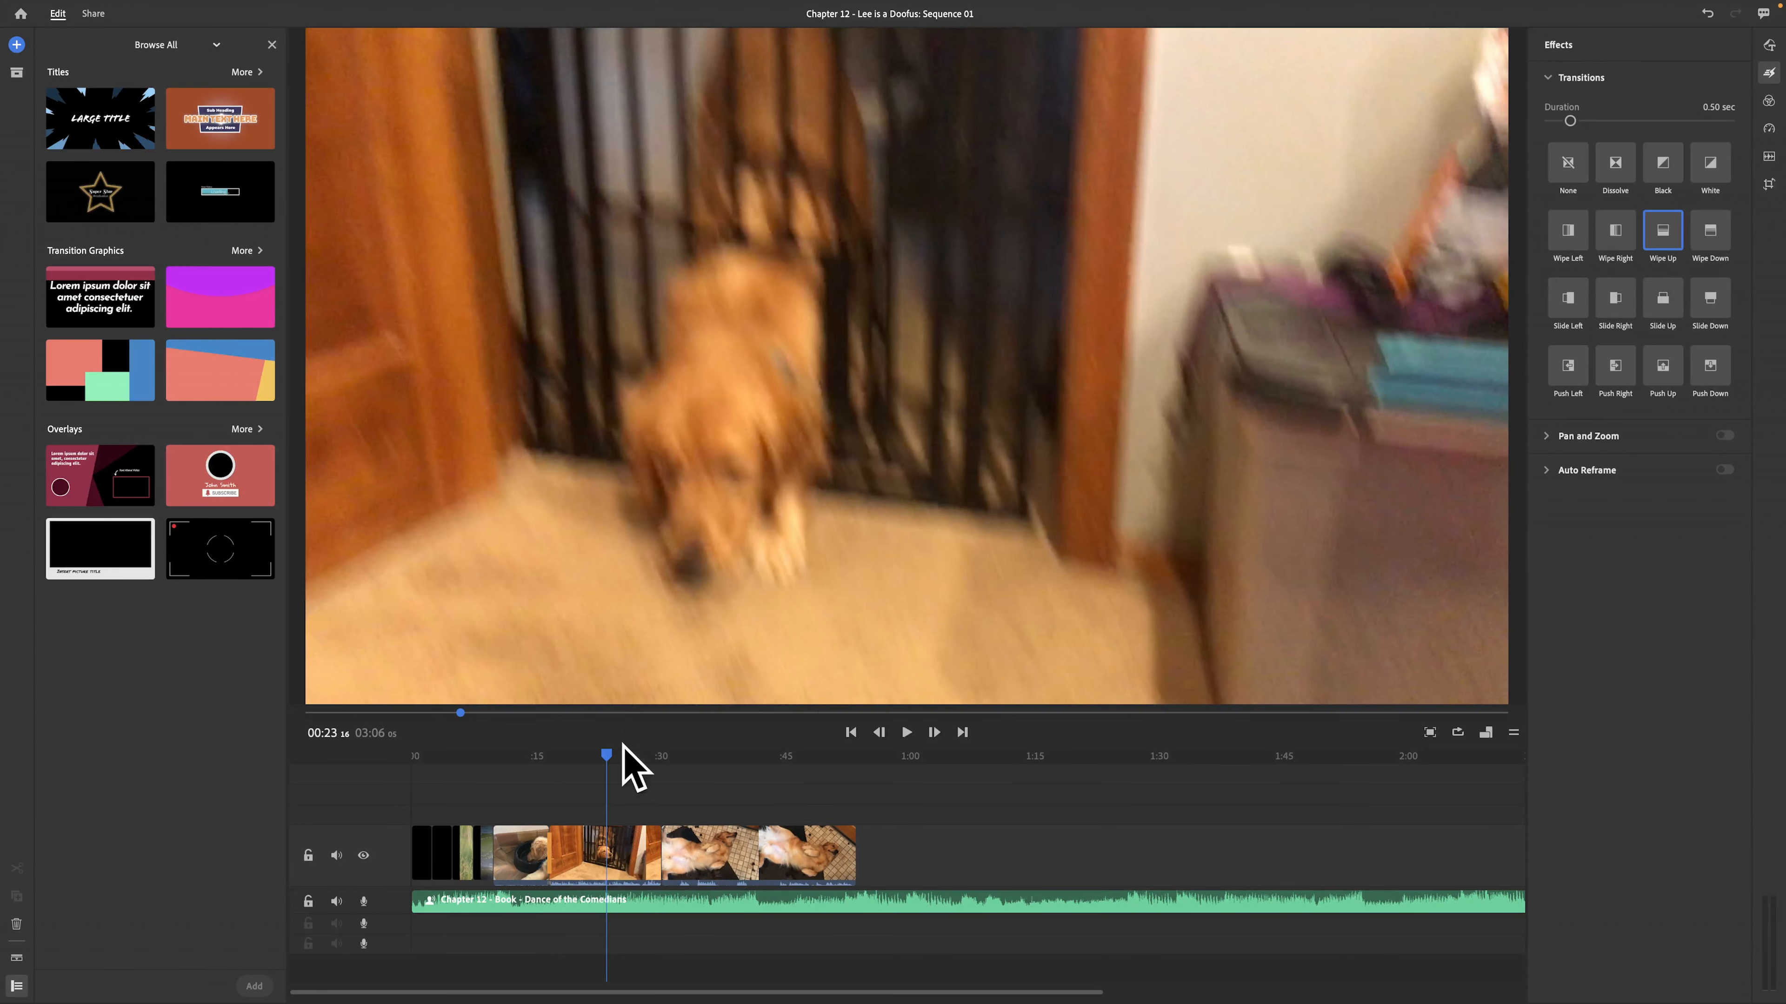
drag(610, 758, 541, 763)
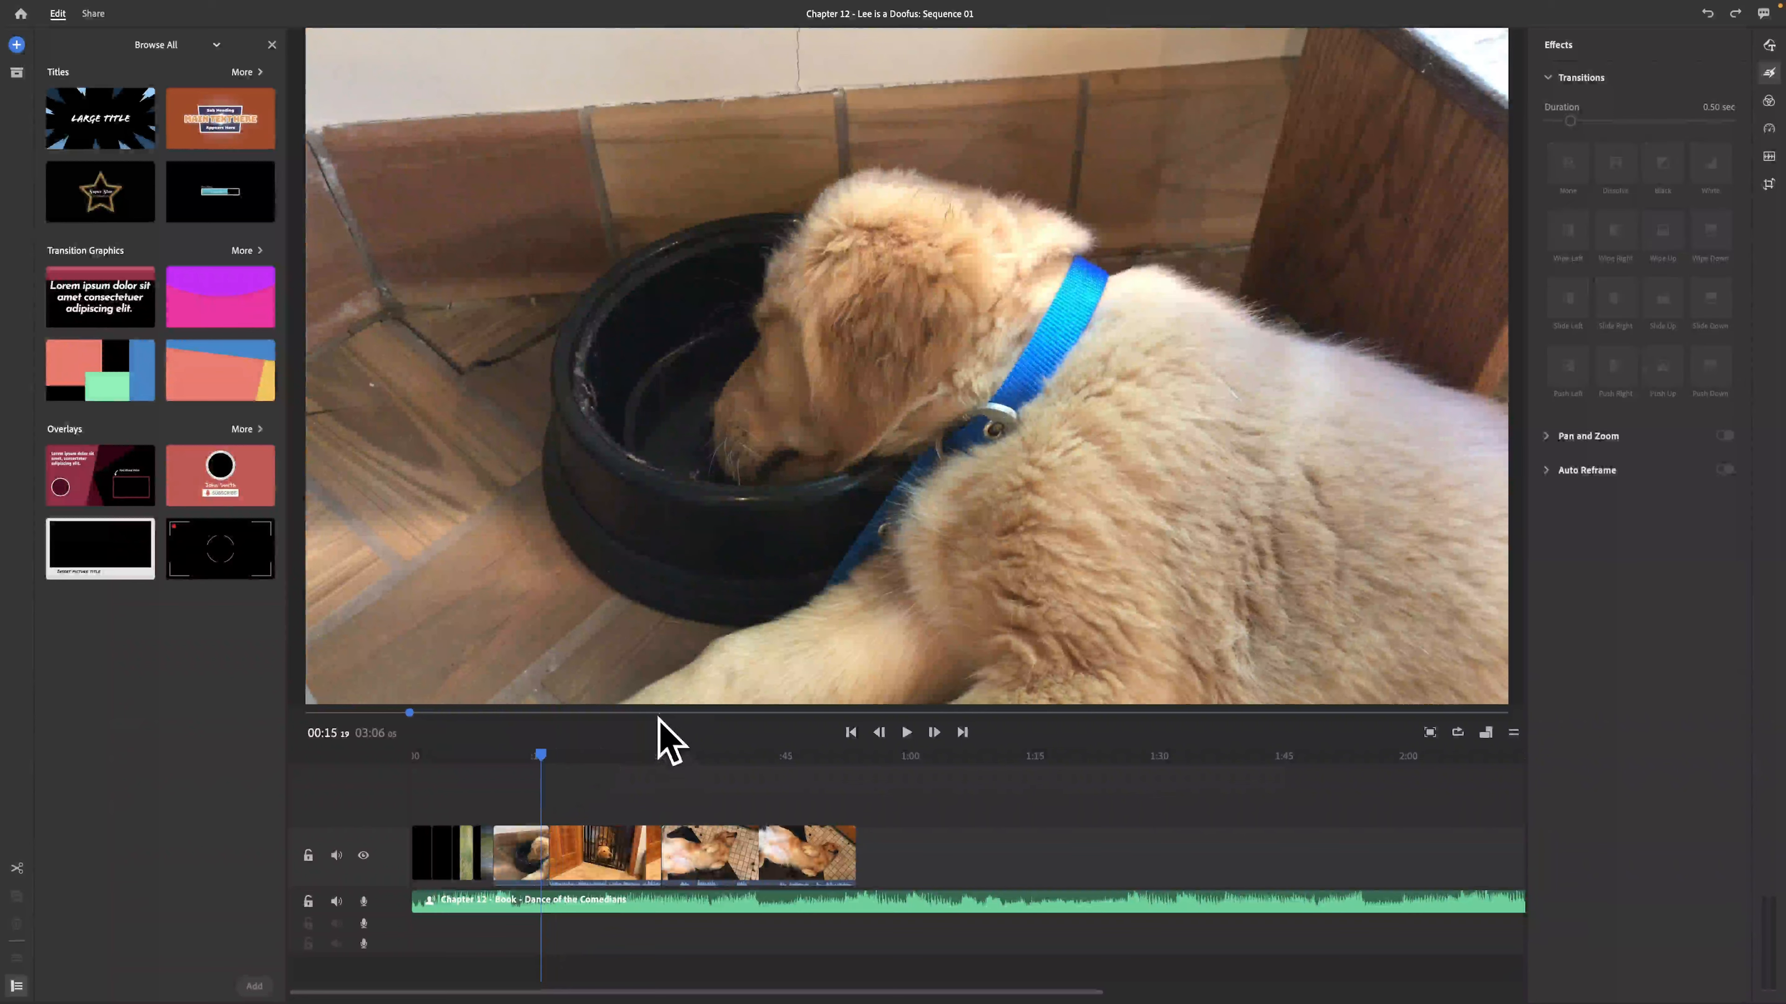
Apply a Wipe Right transition to the dog gate clip, try its duration control, and undo the transition.
click(583, 859)
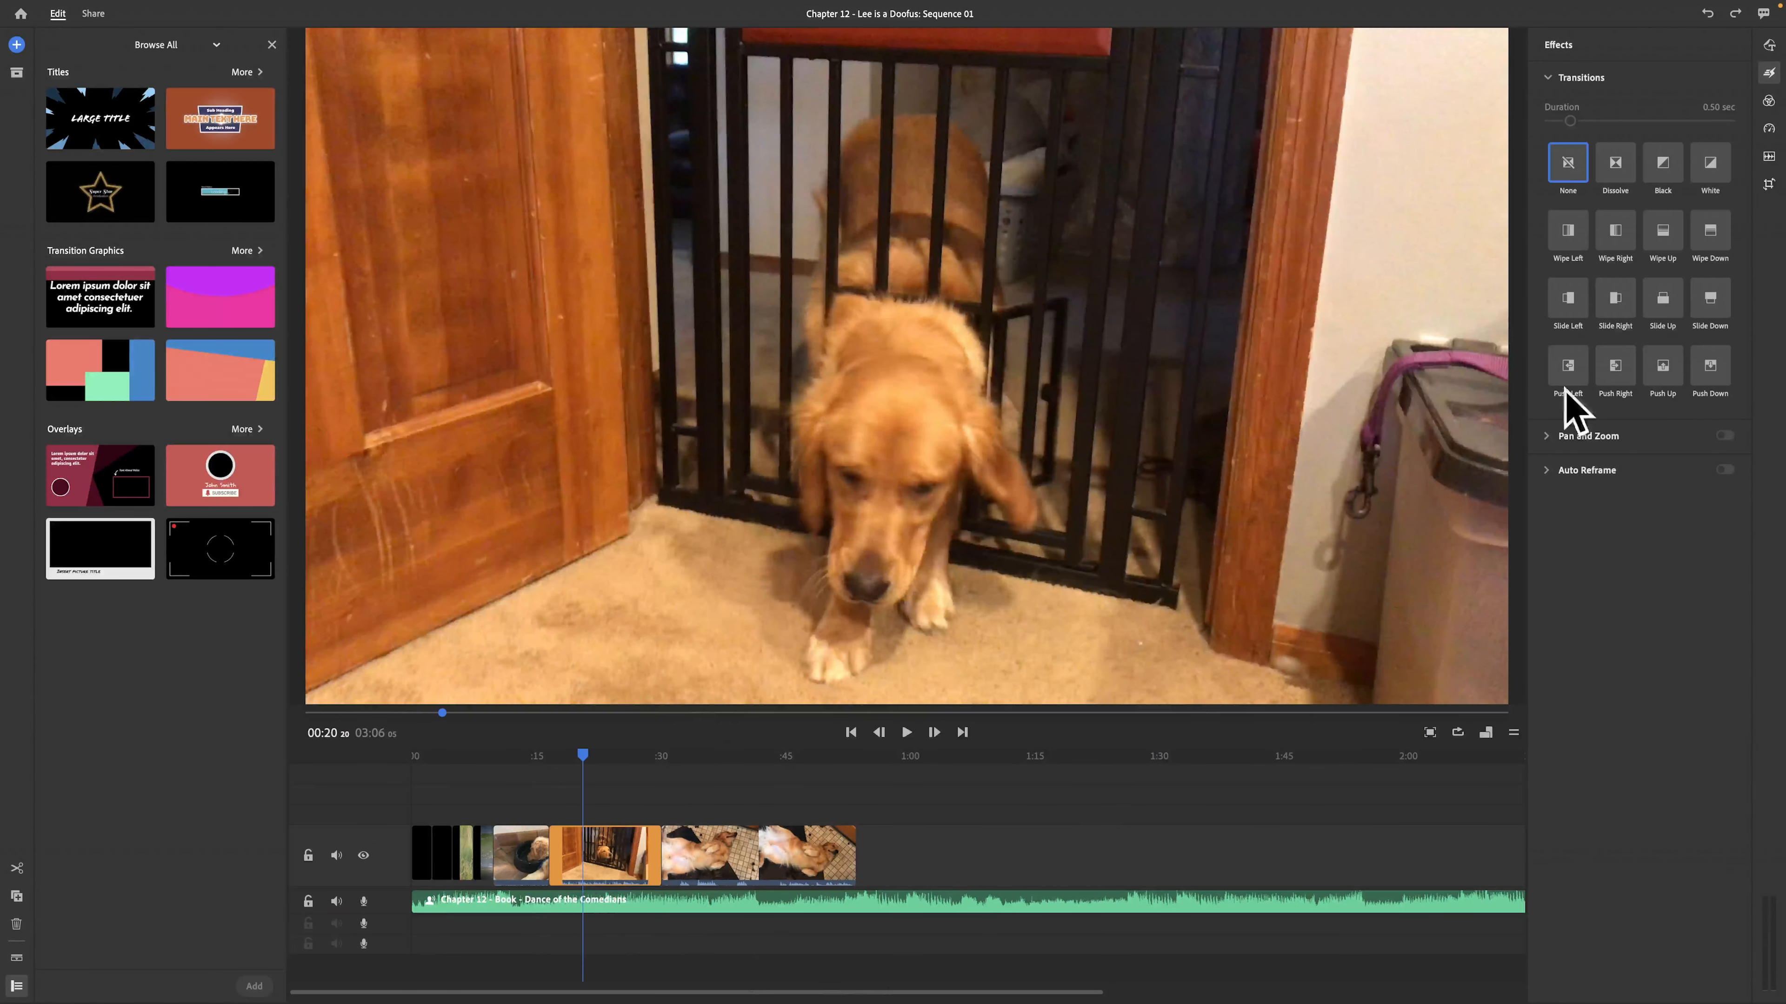
click(1613, 235)
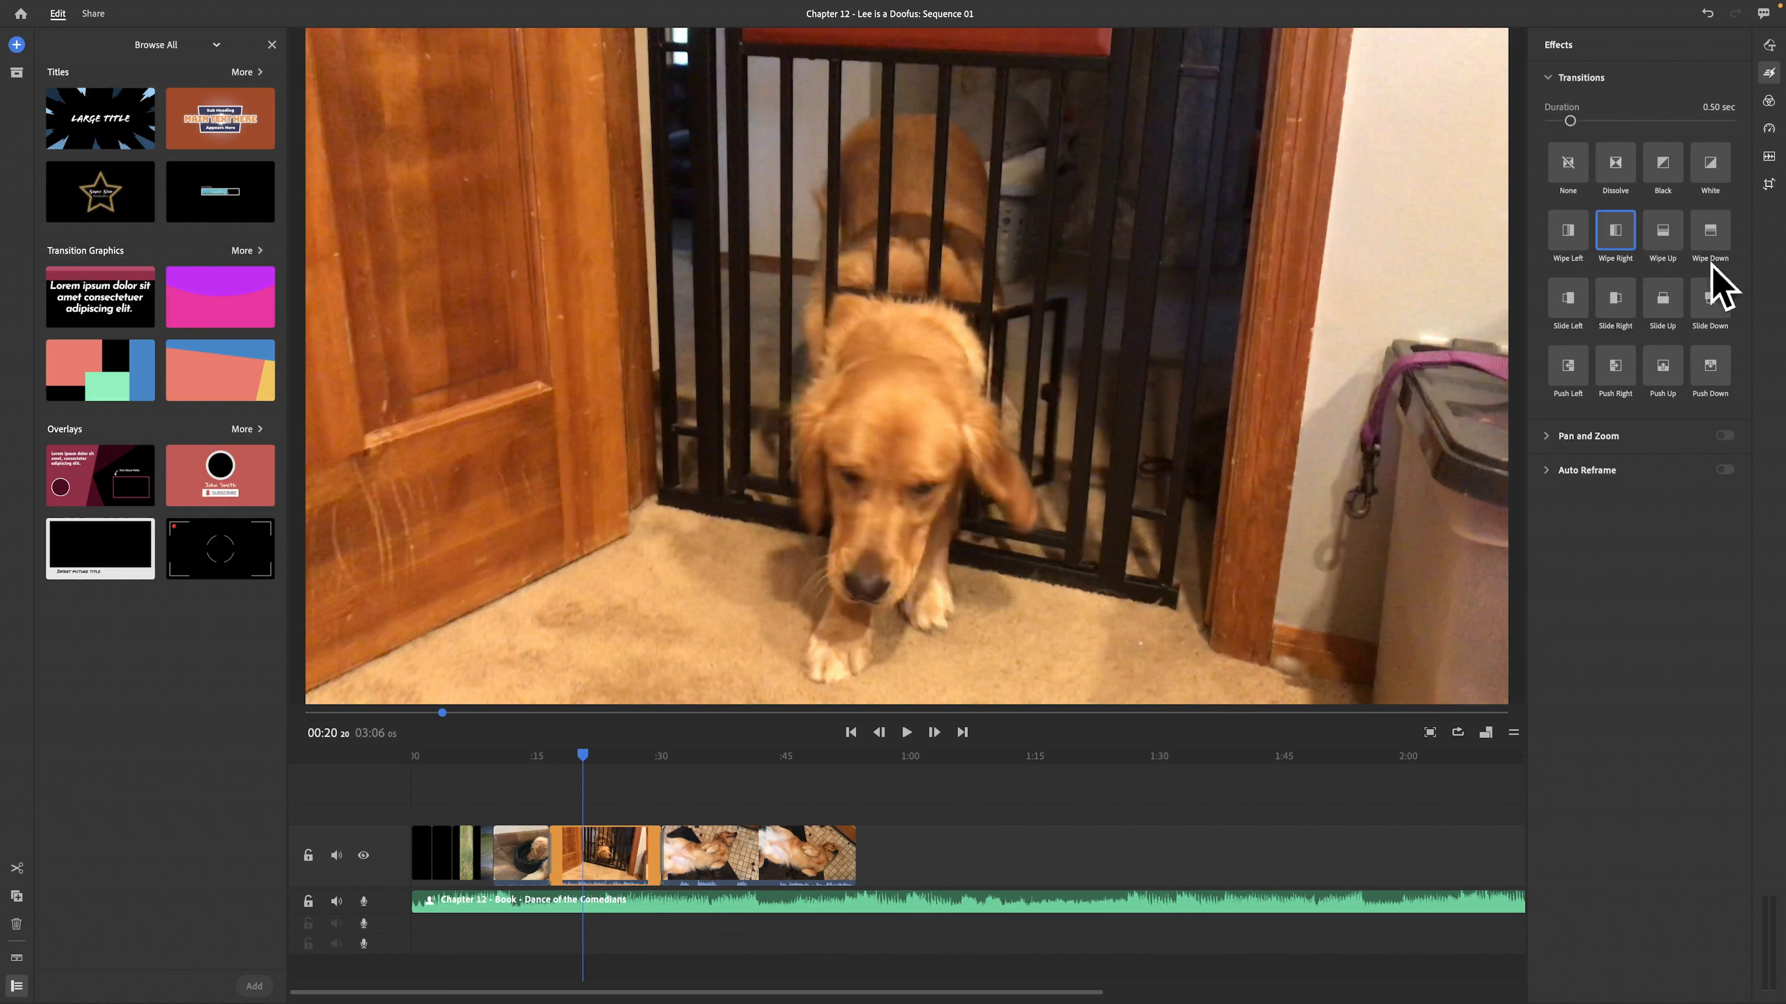
drag(1596, 125, 1596, 125)
key(super+z)
key(super+z)
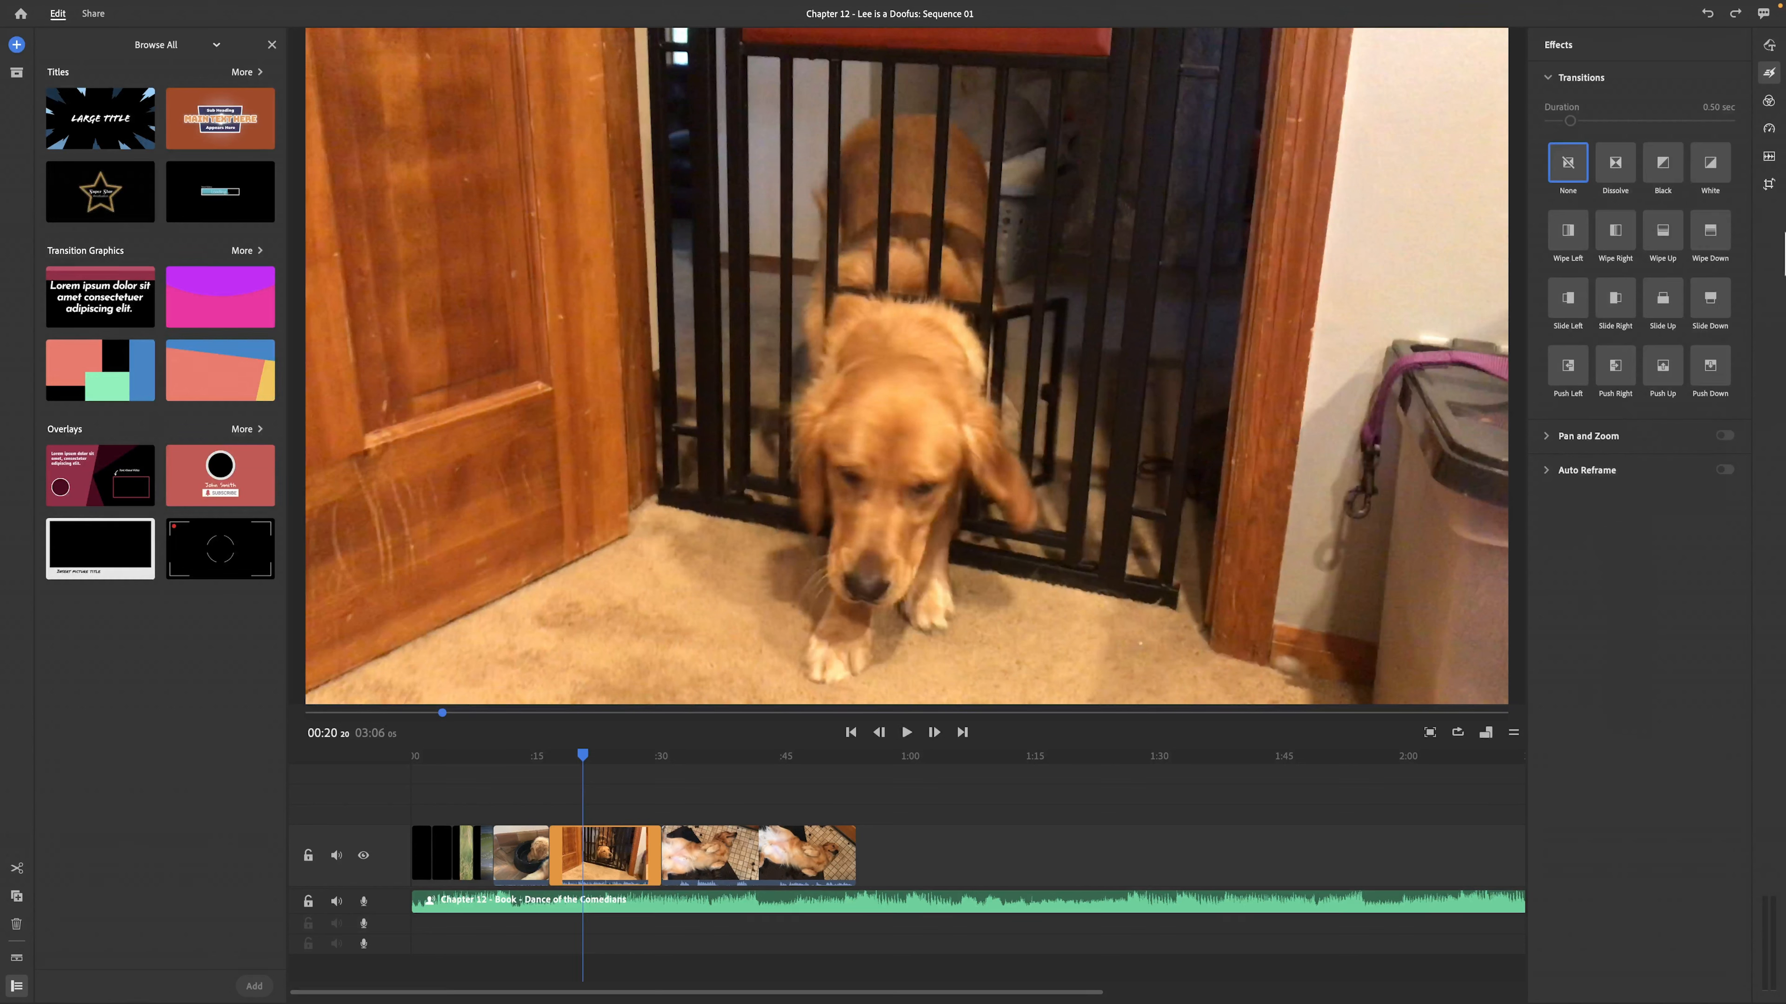
Try the Deep And Low and Mono Cool color presets on the dog gate clip and undo them.
click(1769, 102)
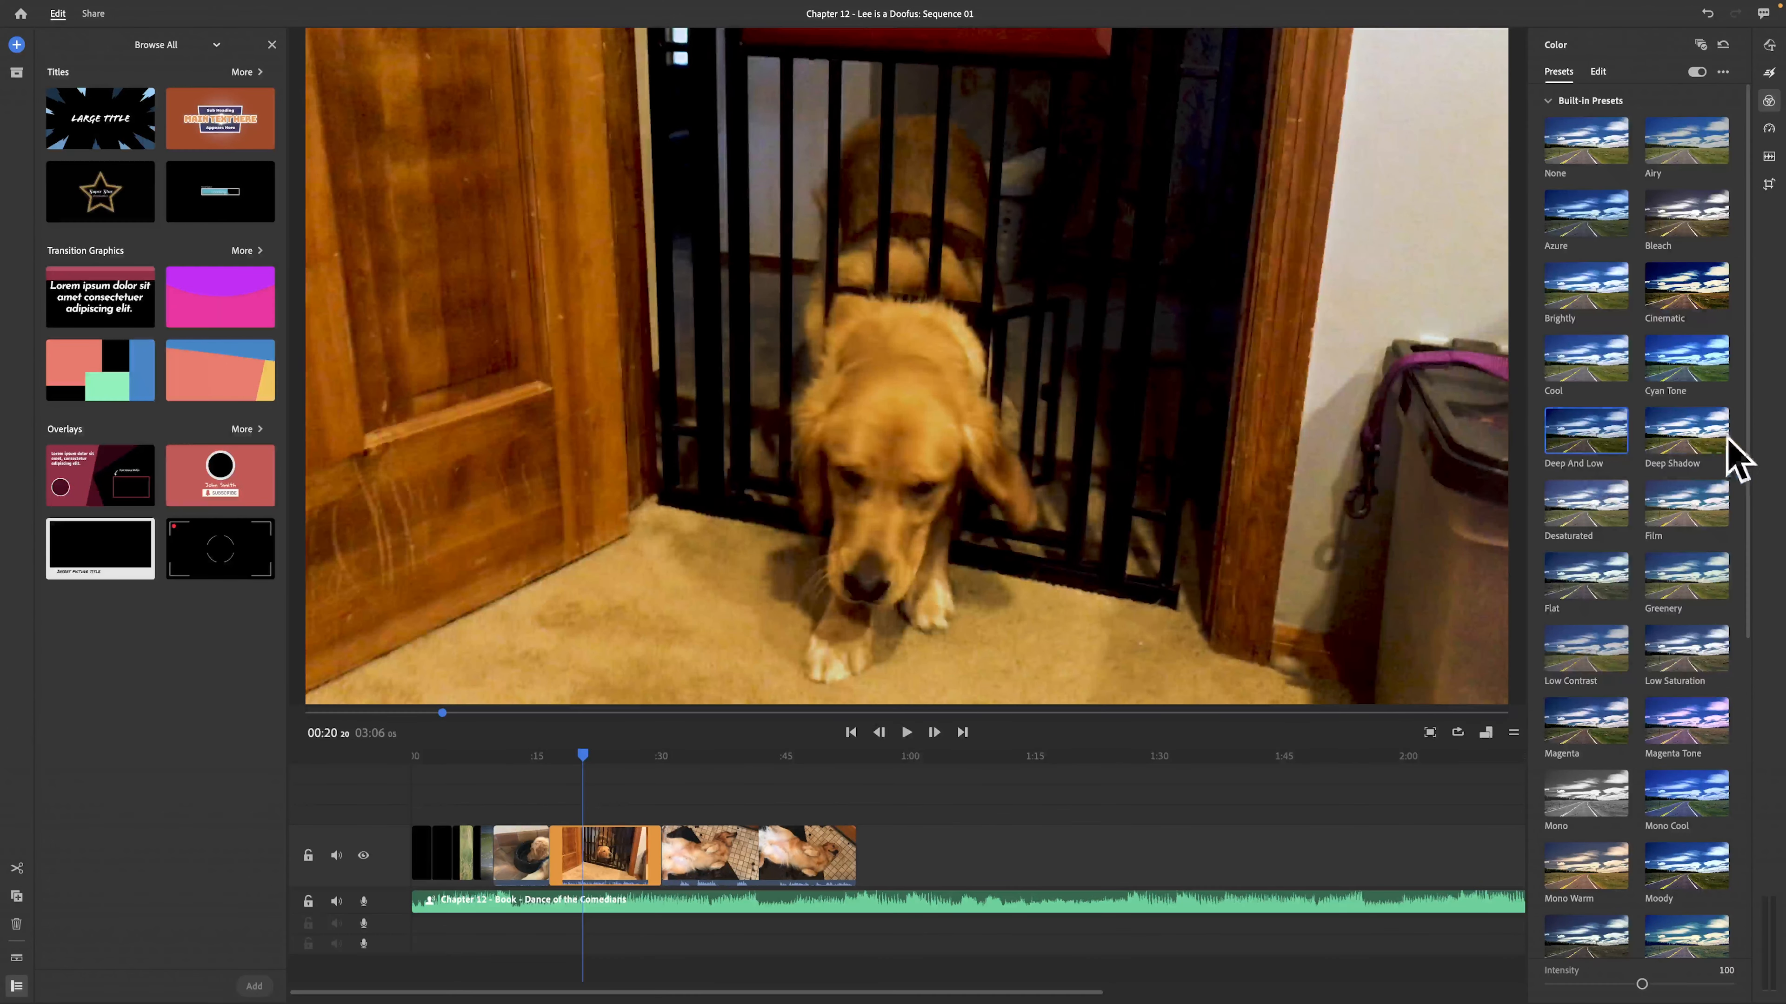
click(1716, 794)
click(1708, 13)
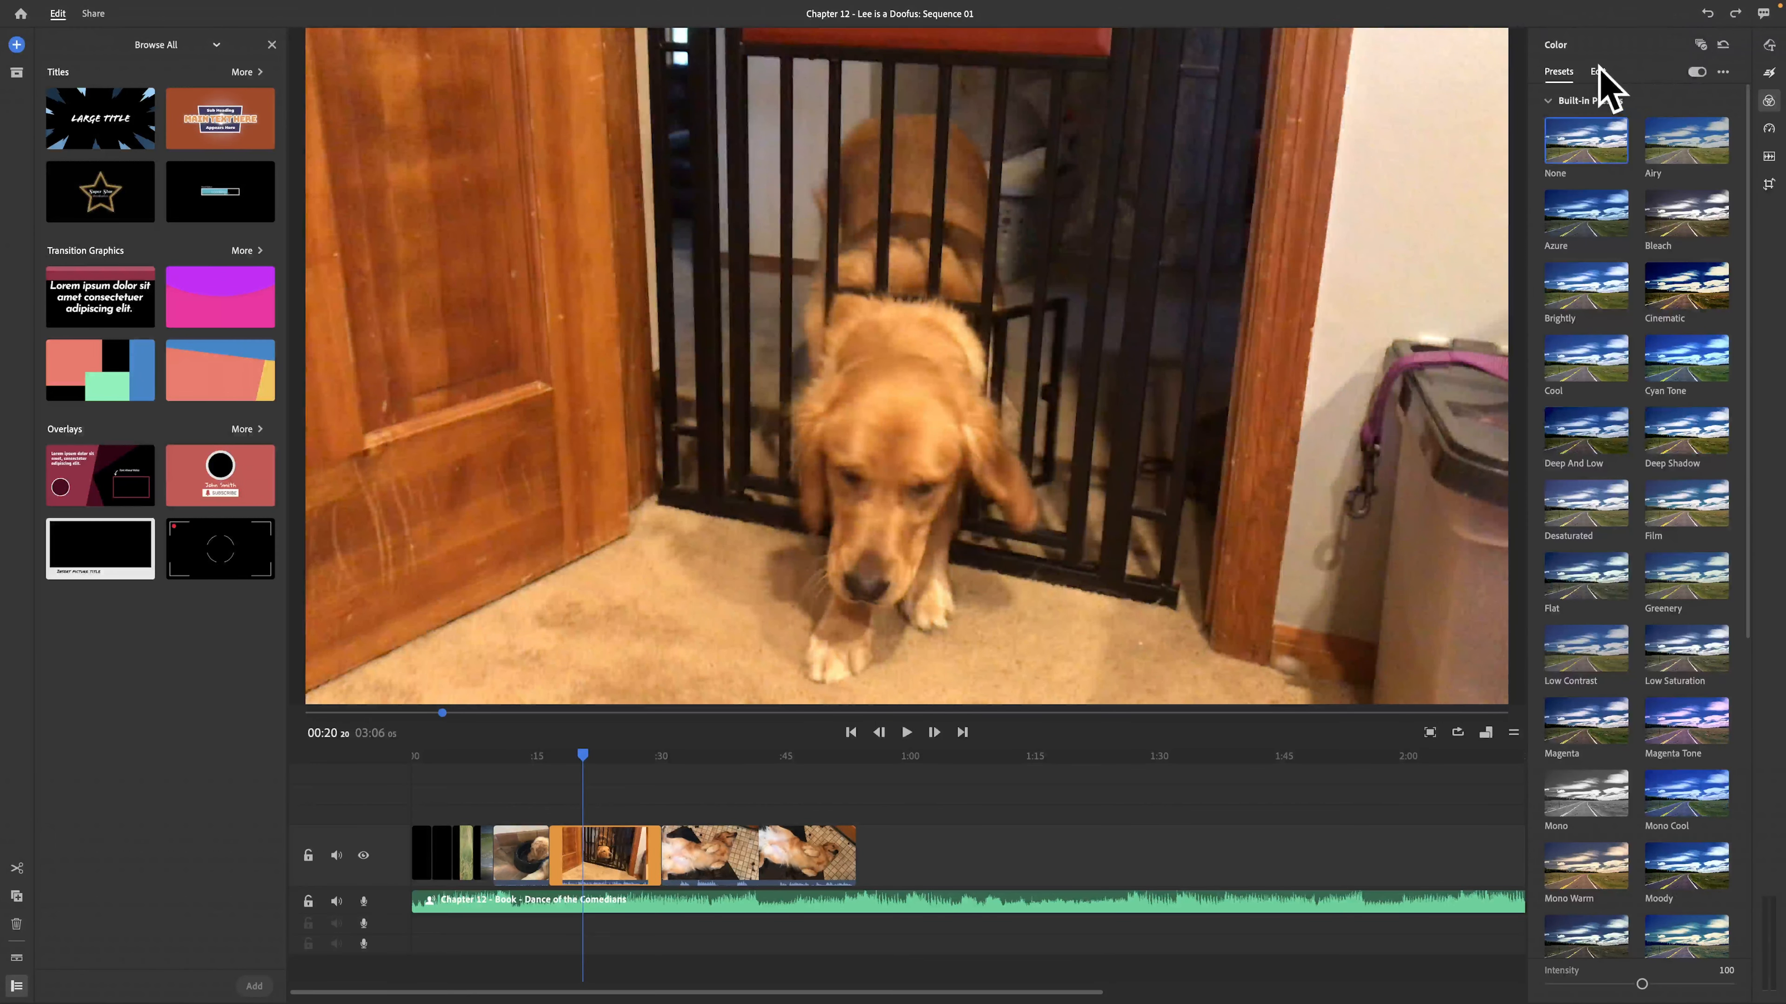
Review the basic and advanced color adjustments and the speed settings for the dog gate clip, then for the dog-in-grass photo.
click(1599, 67)
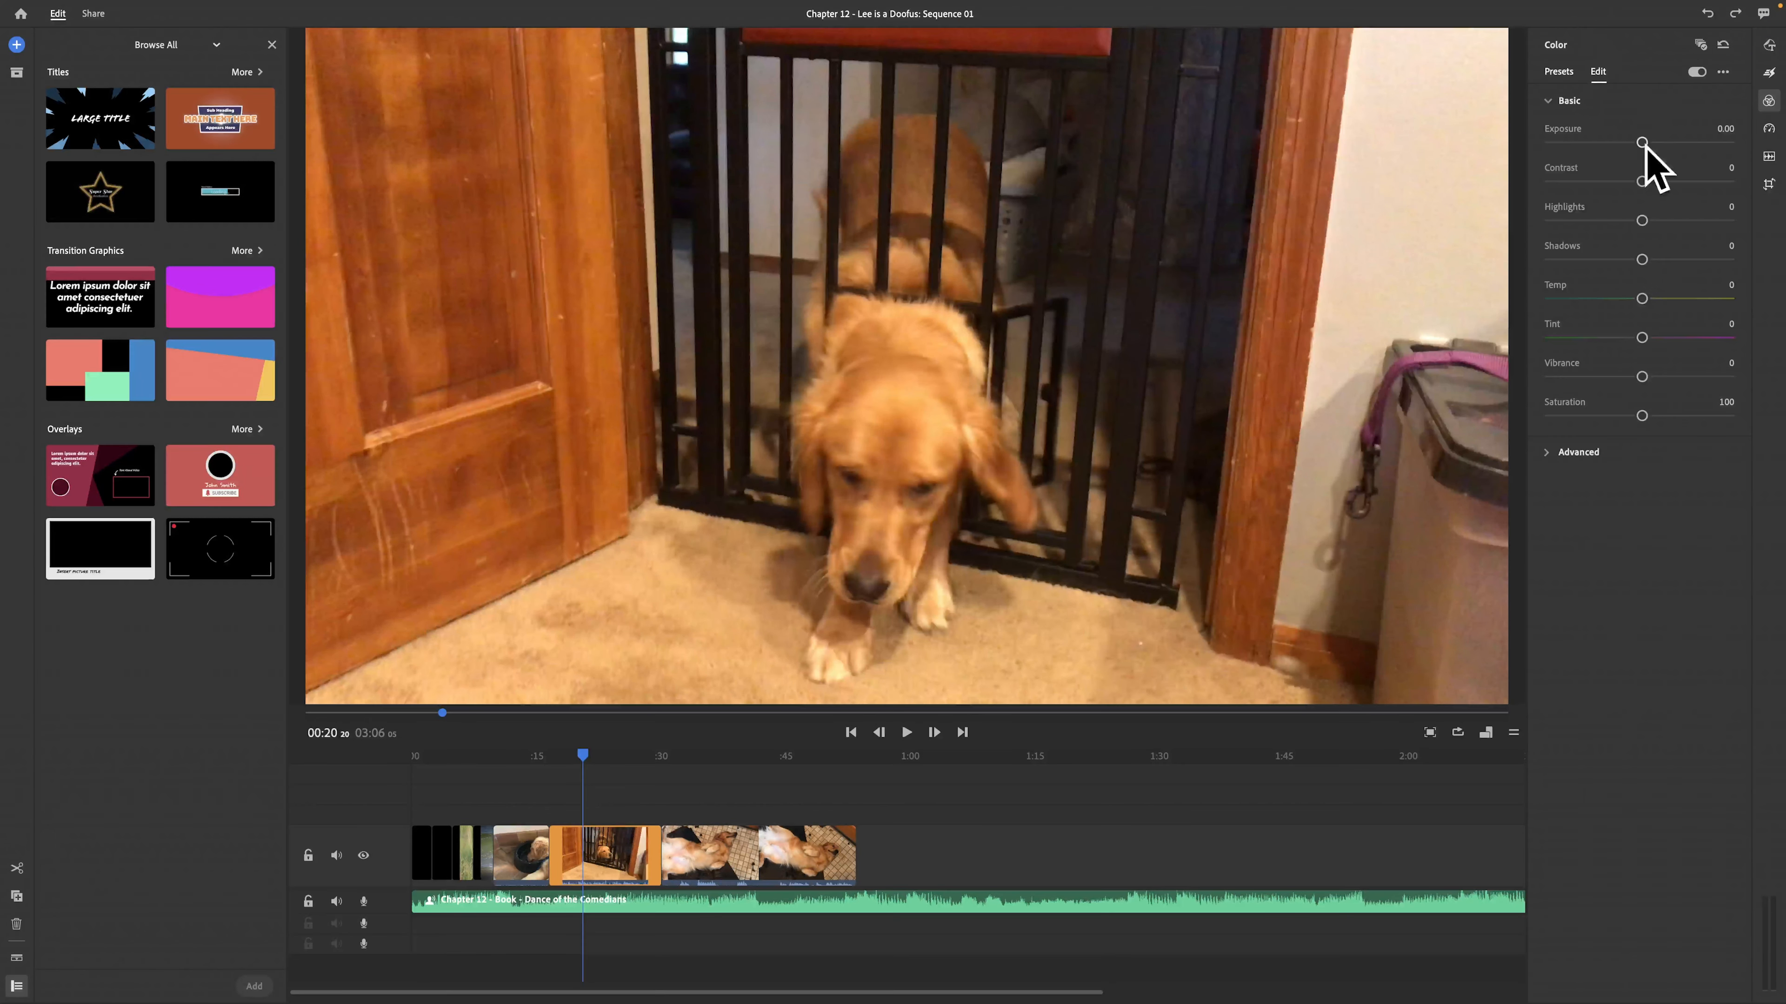
click(1554, 454)
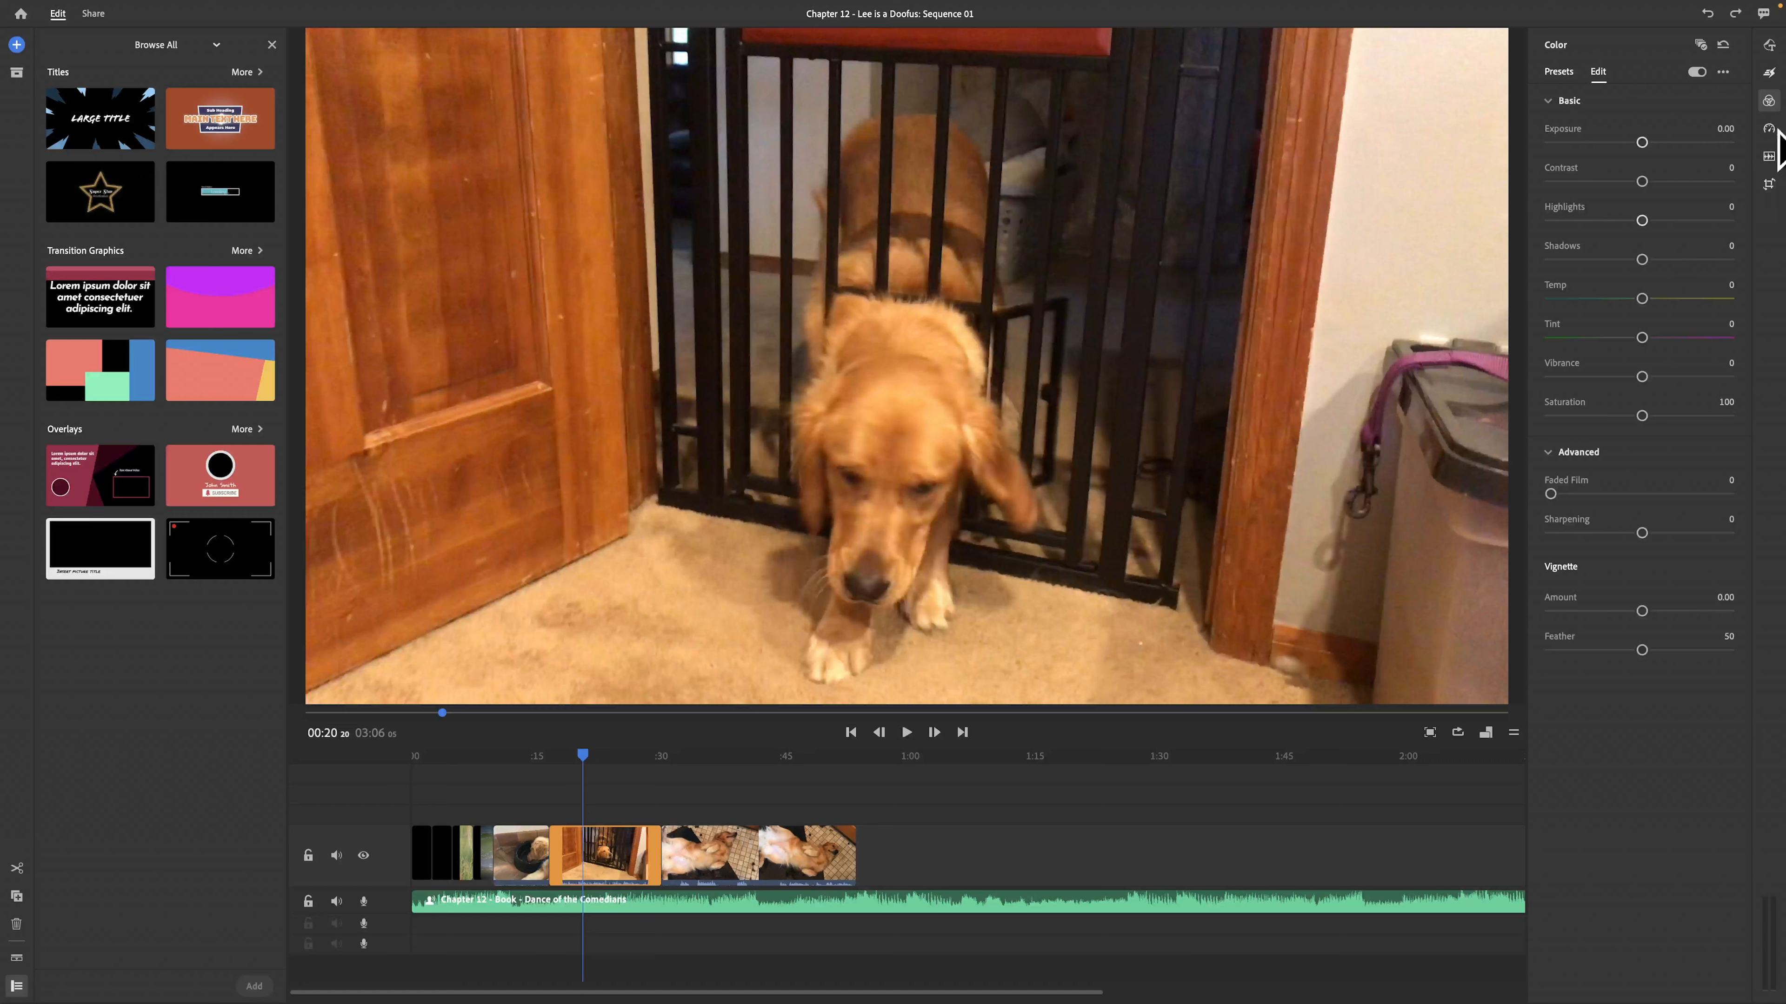
click(1769, 130)
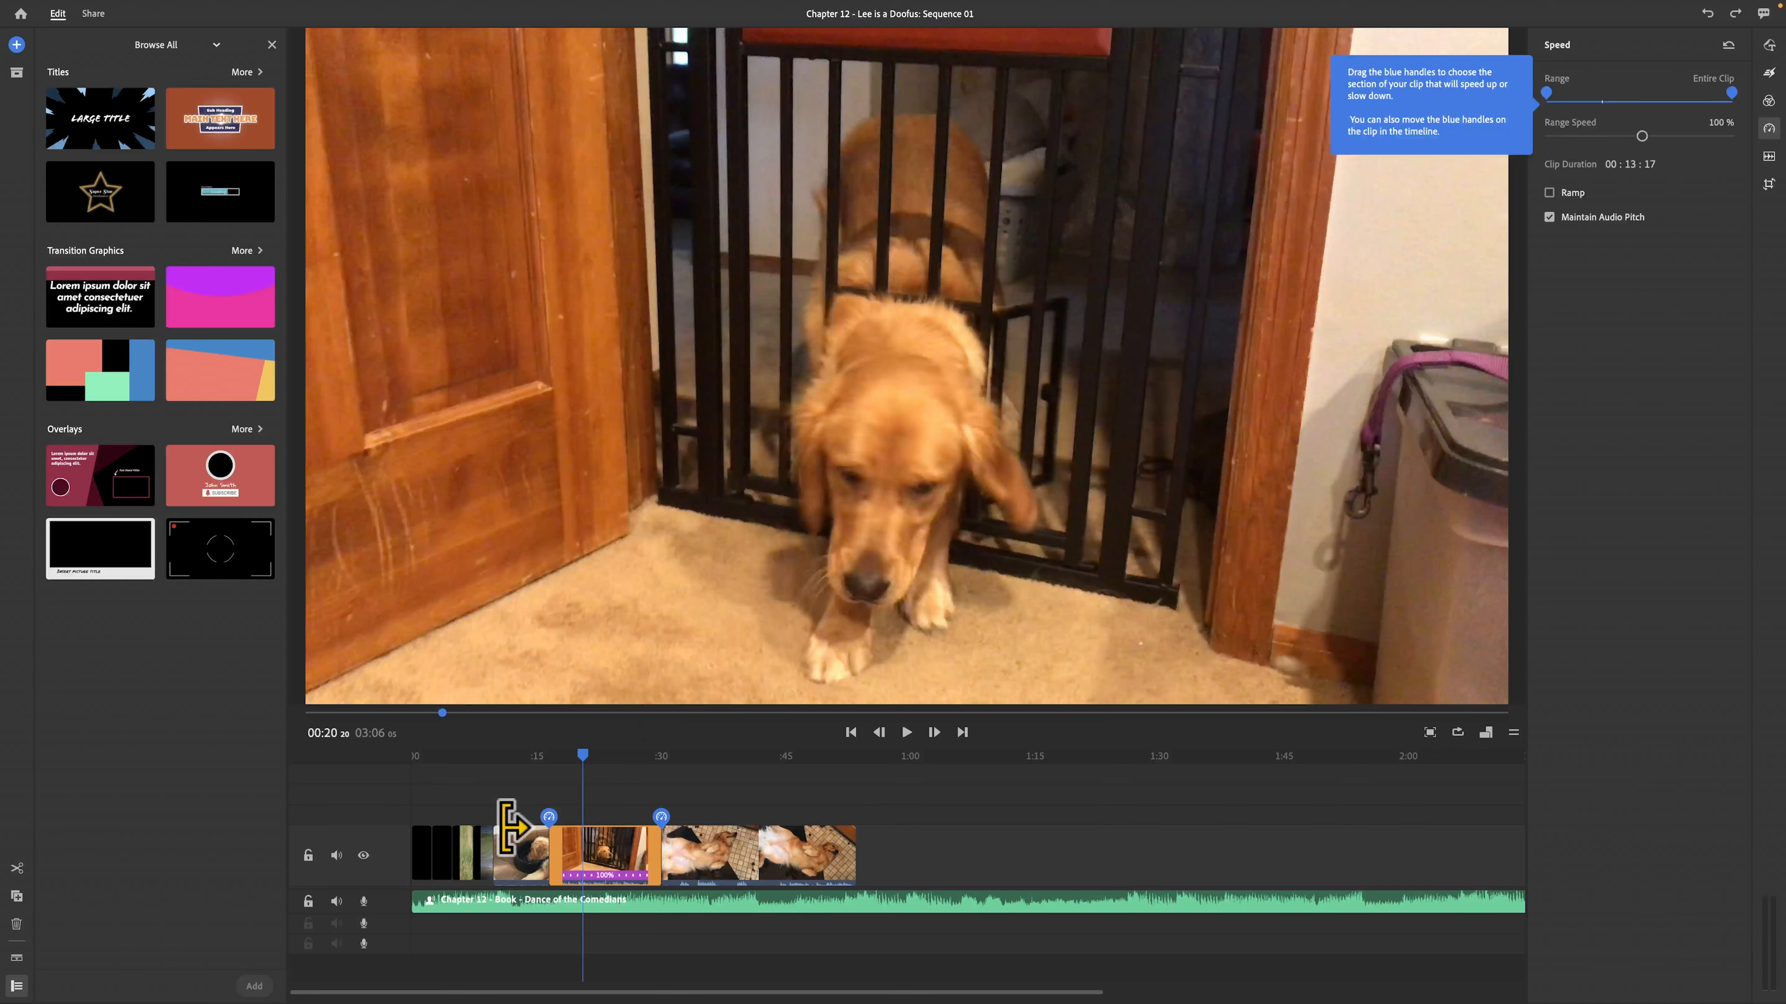
click(469, 862)
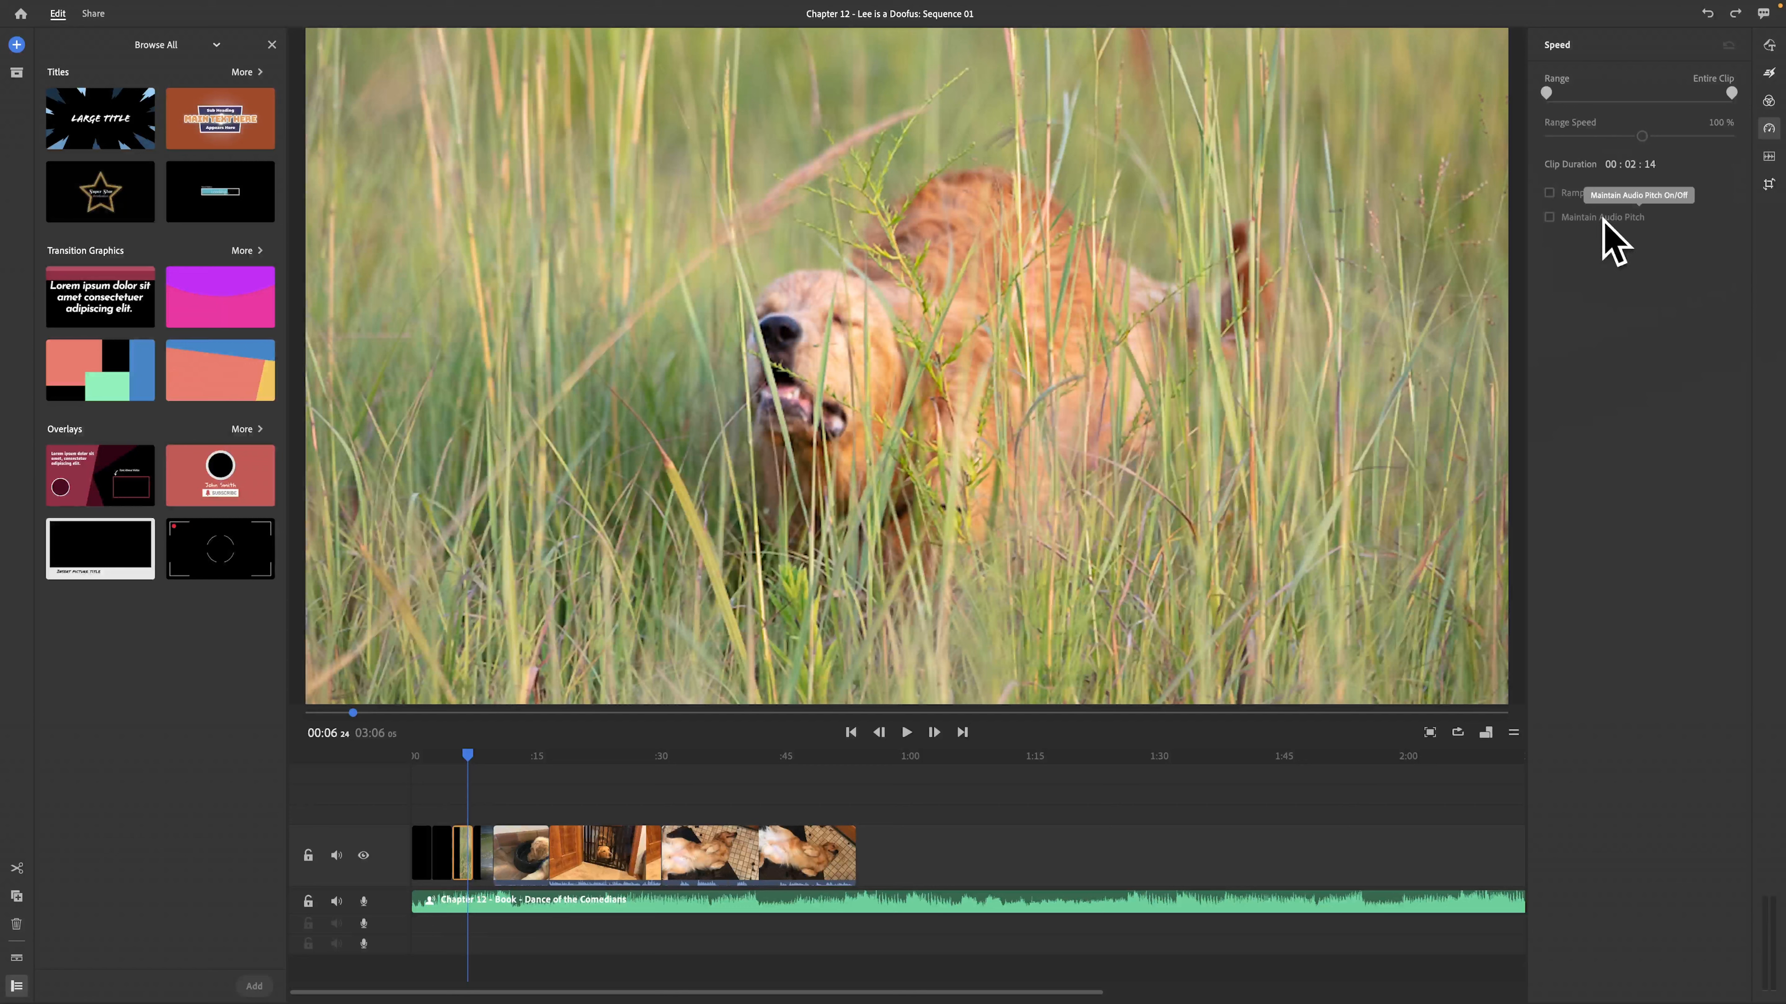
Examine the dog gate clip's audio settings, including the Advanced and Channels sections.
click(1774, 148)
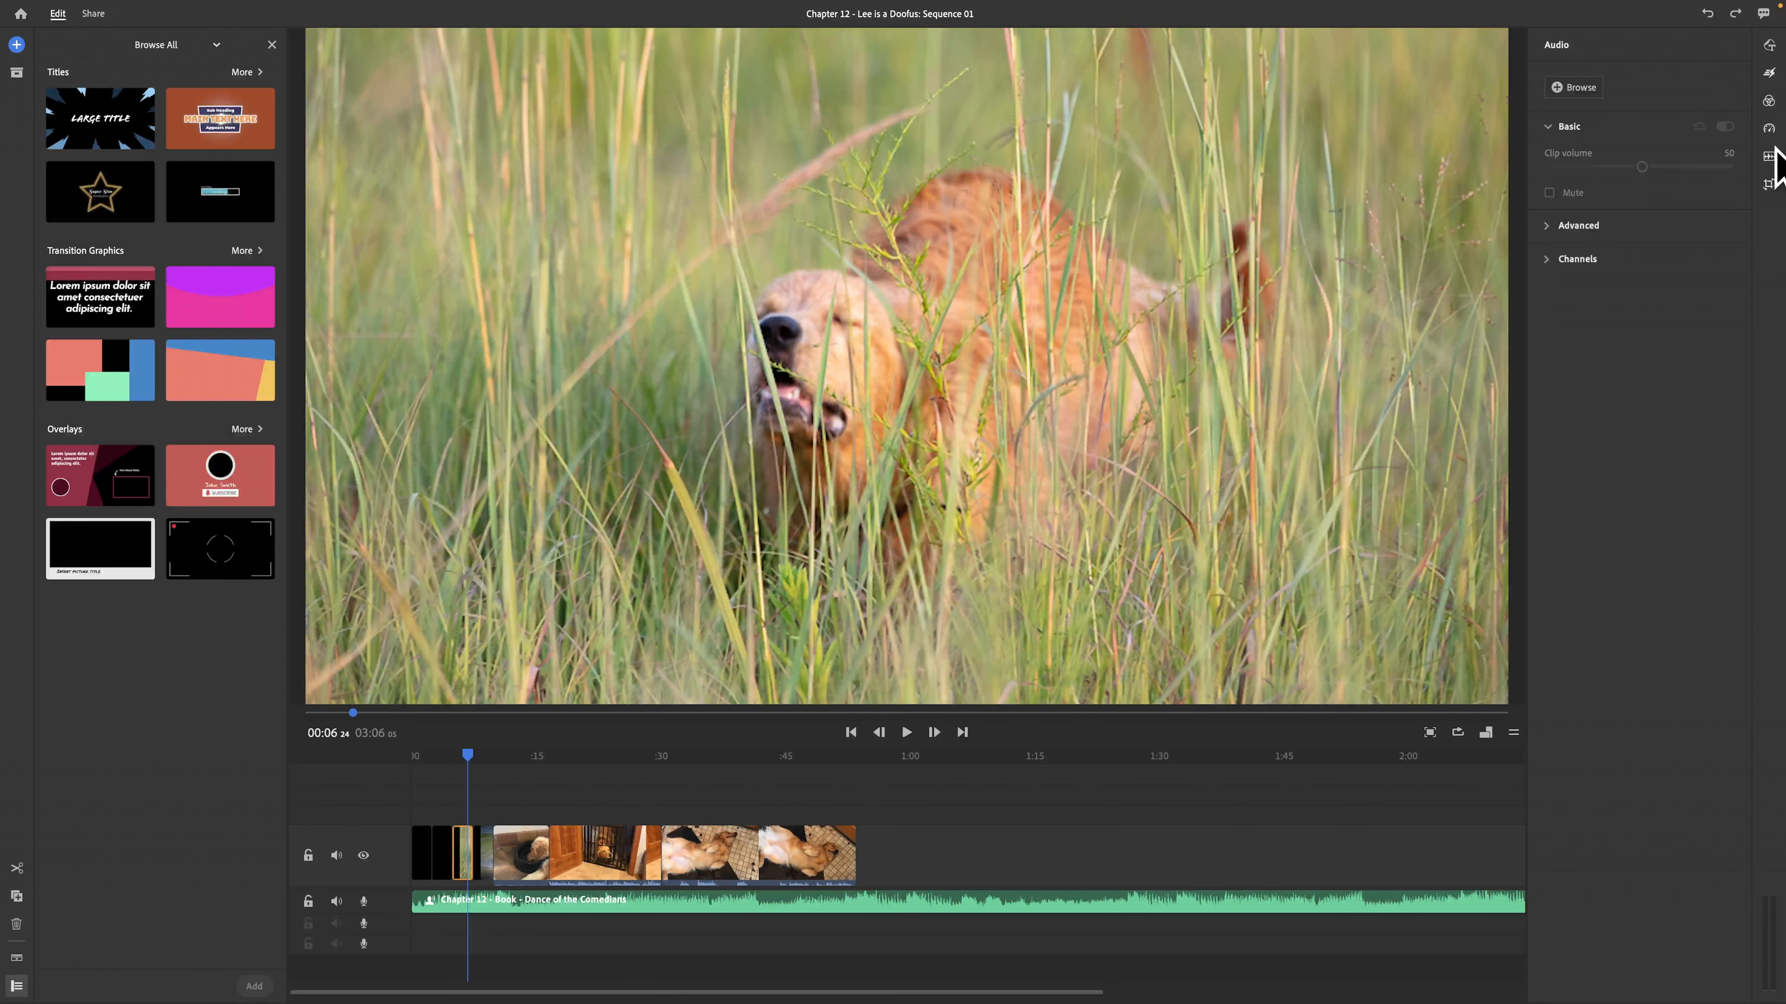
click(619, 869)
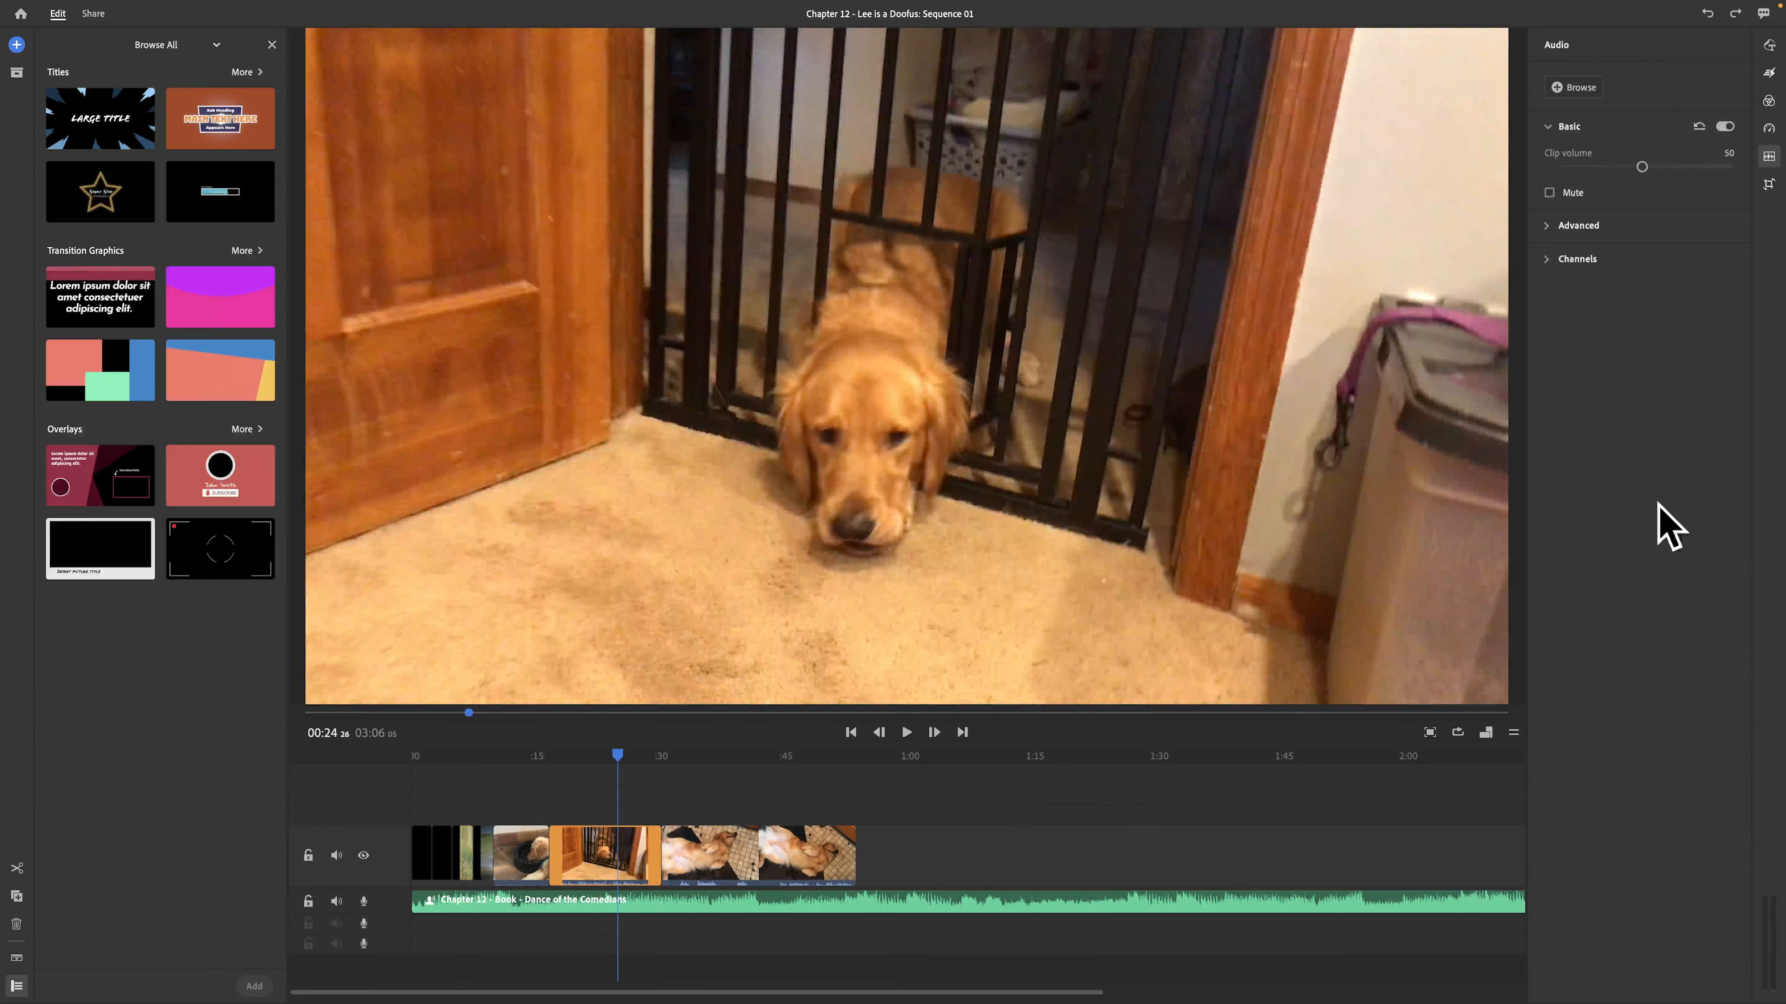
click(1550, 226)
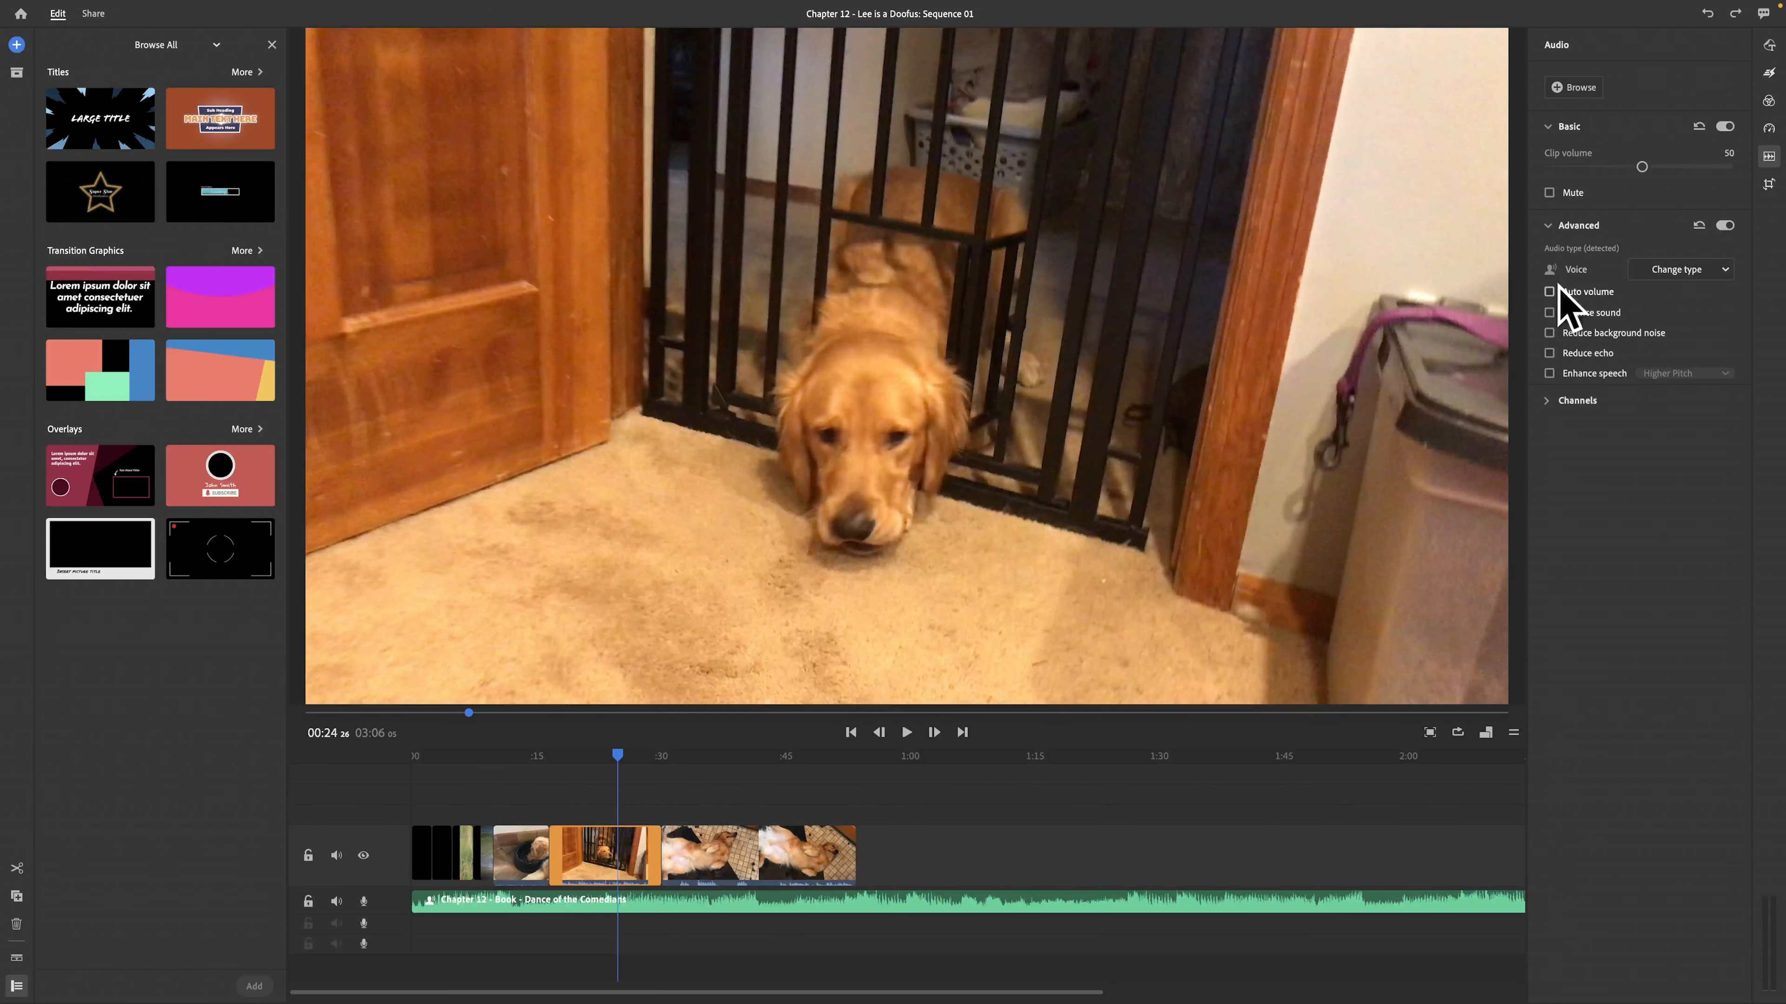
click(1549, 401)
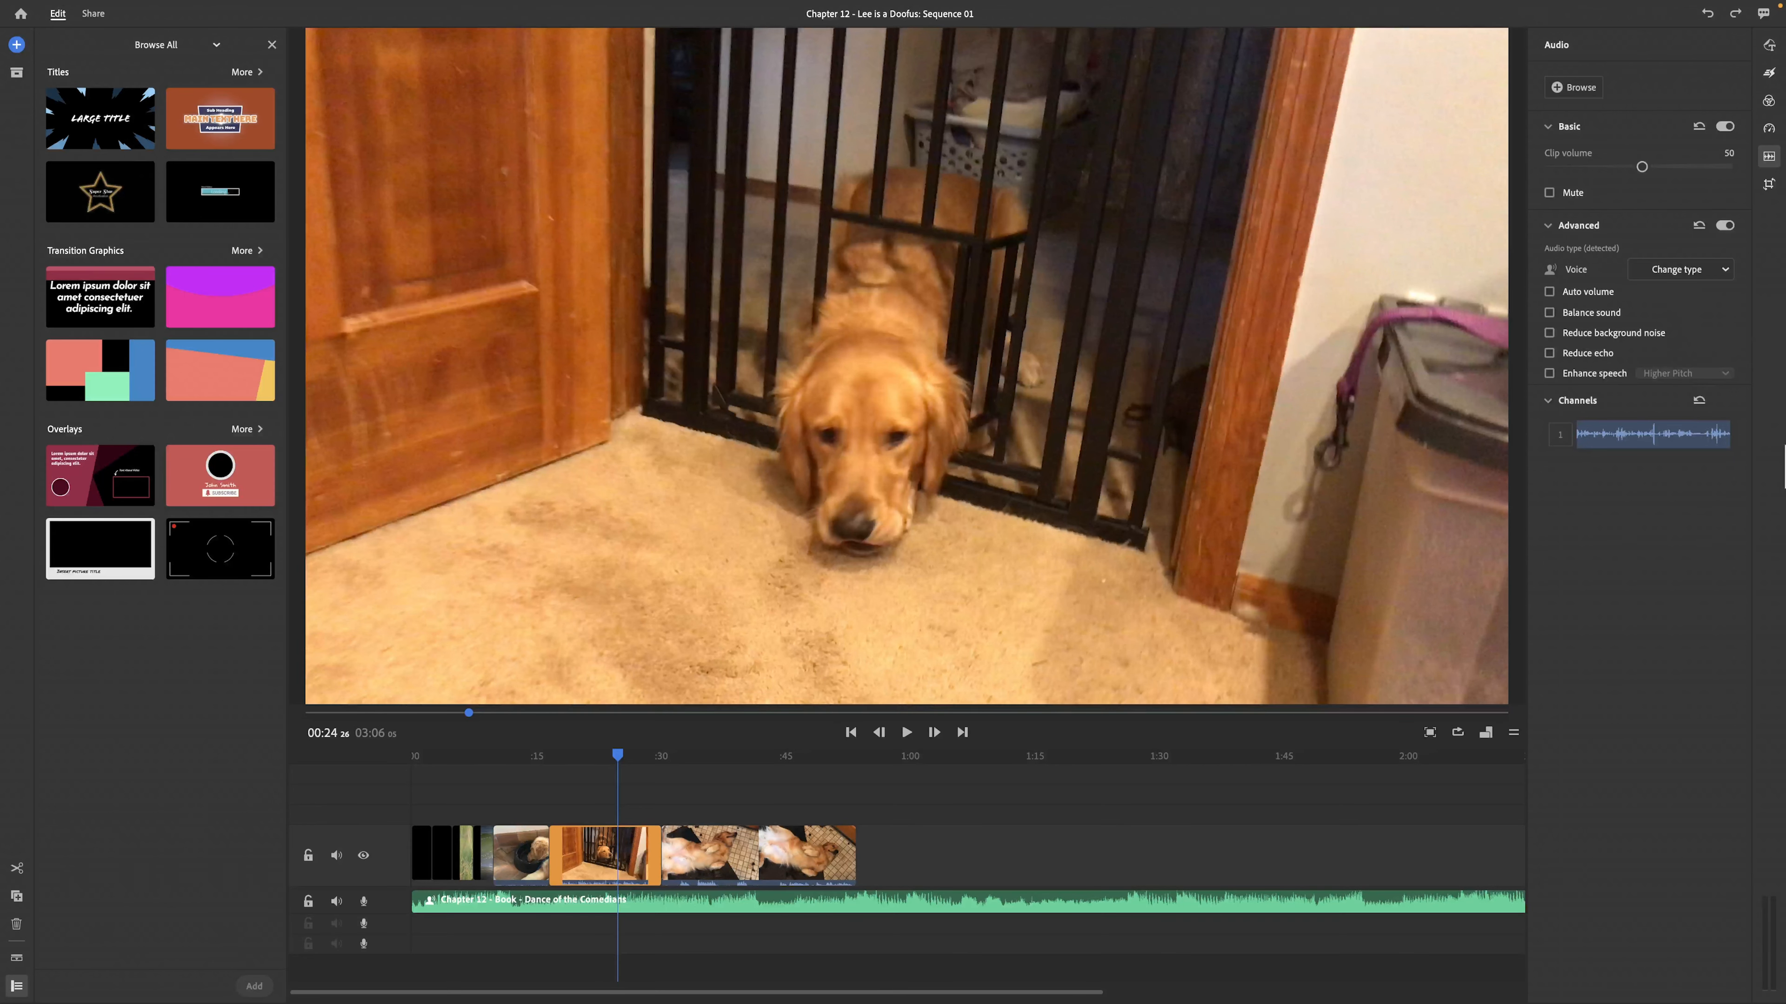
Change the dog gate clip's audio type to Music, Other, and back to Voice to compare the available options.
click(1686, 273)
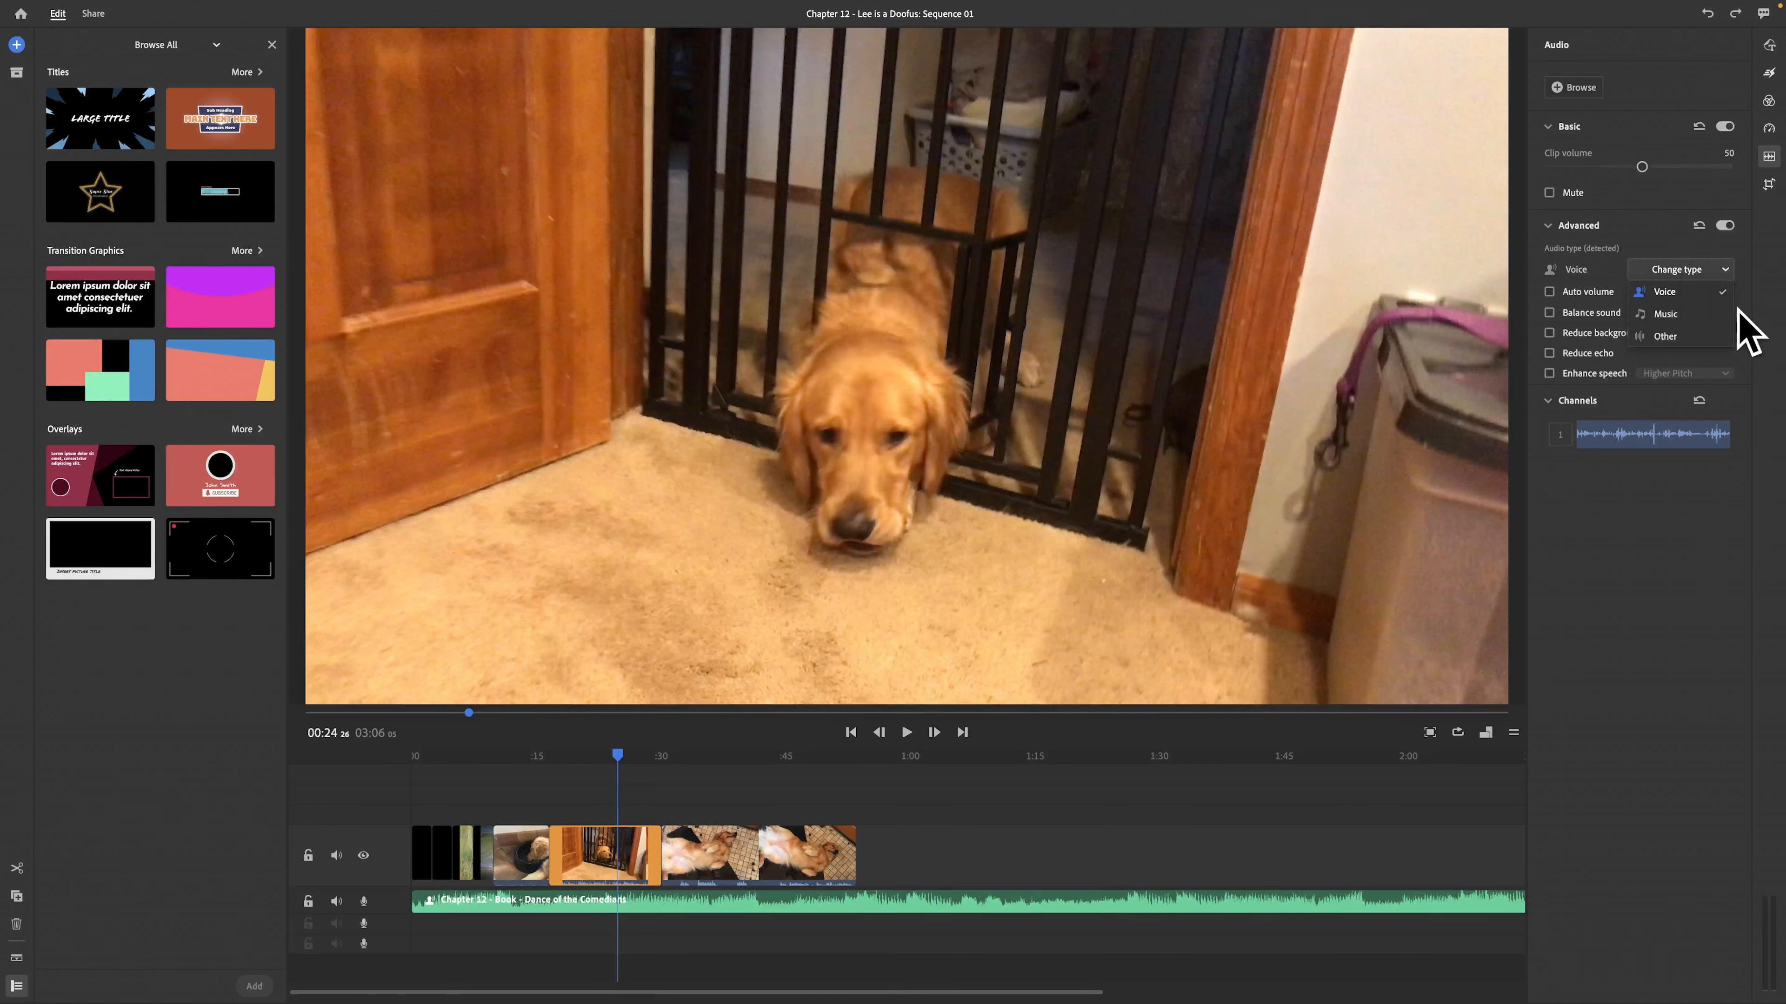
click(1709, 315)
click(1714, 272)
click(1687, 339)
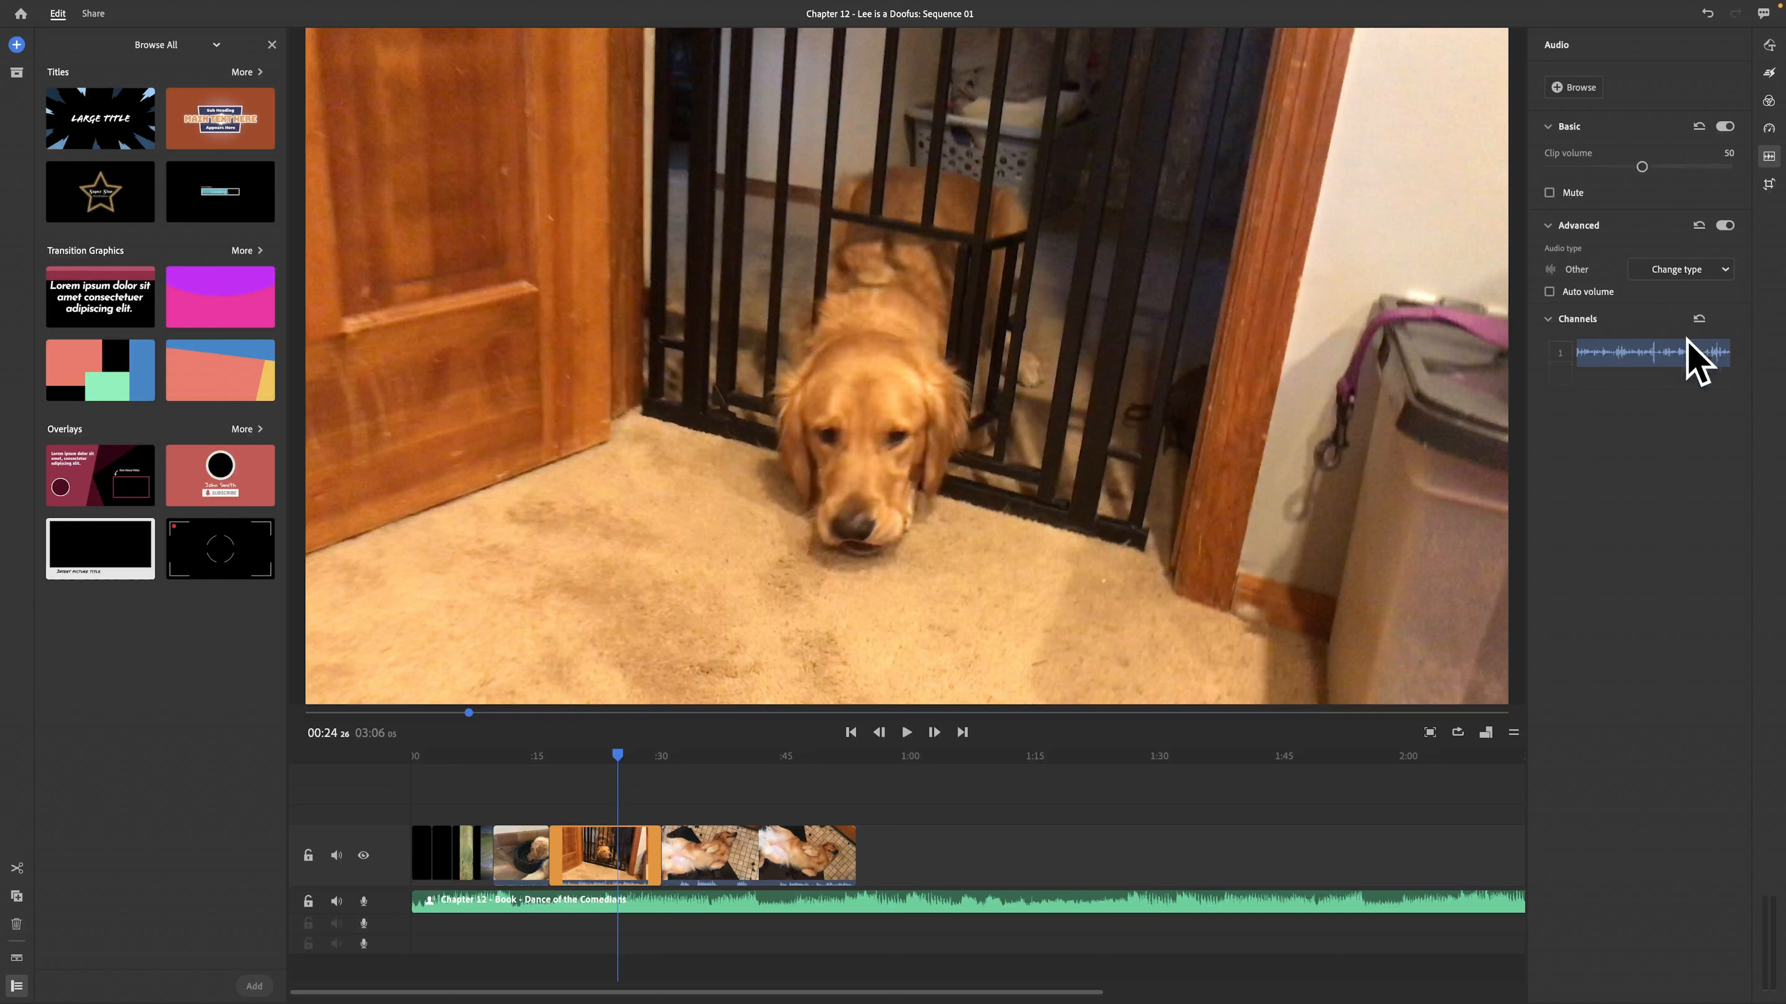
click(1694, 273)
click(1691, 291)
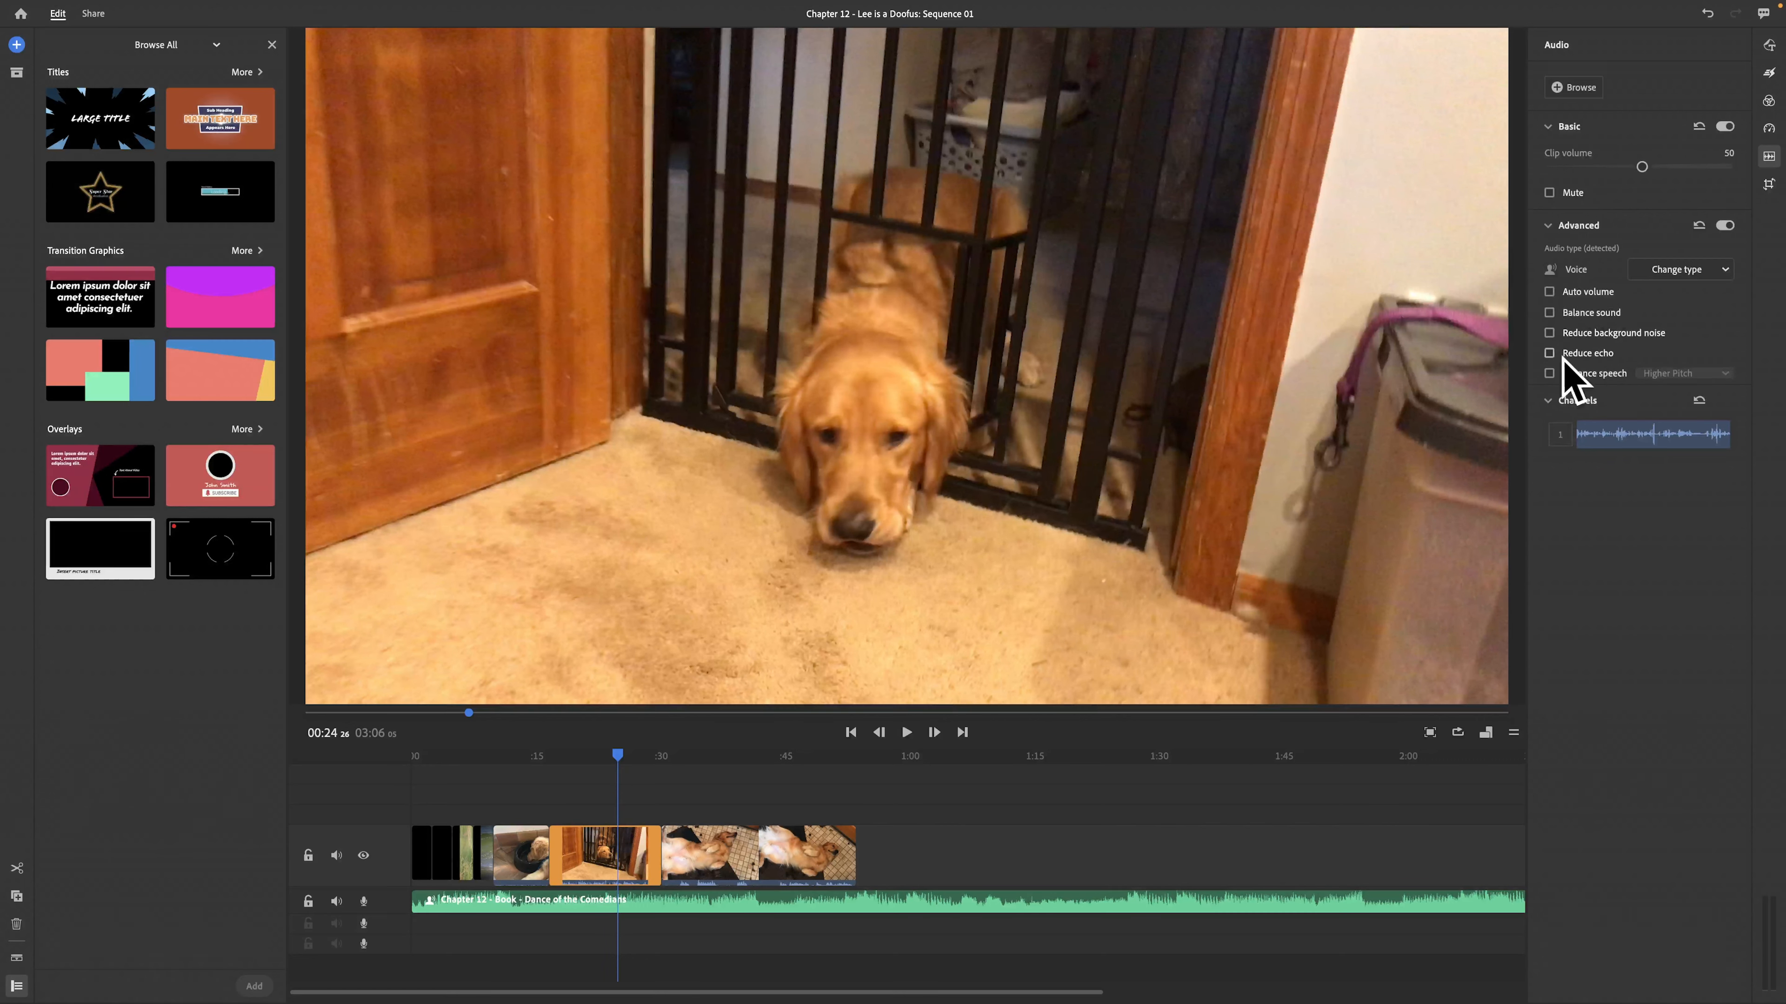
Show the transform settings for the dog gate clip.
mouse_move(1577, 327)
click(1768, 183)
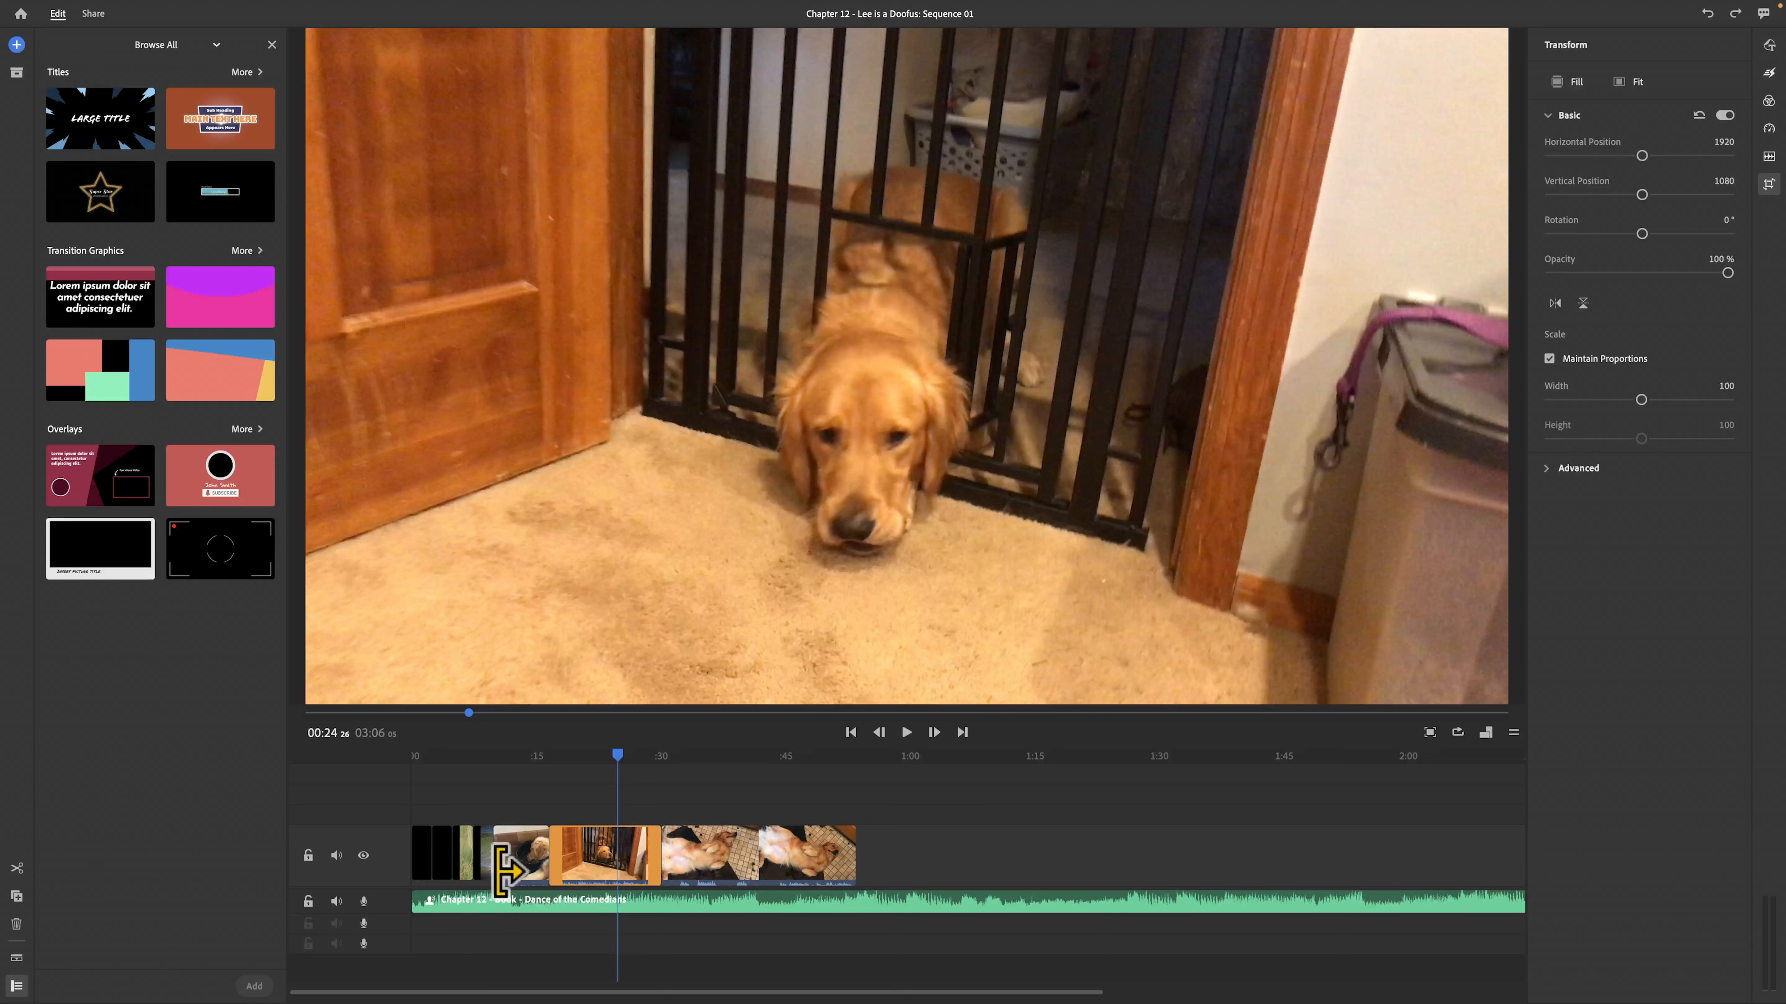
Place the two HAPPY DOGGO badge images on a track above the main video clips.
mouse_move(424, 852)
mouse_down()
mouse_move(460, 844)
mouse_move(408, 912)
mouse_move(450, 841)
mouse_move(424, 833)
mouse_up()
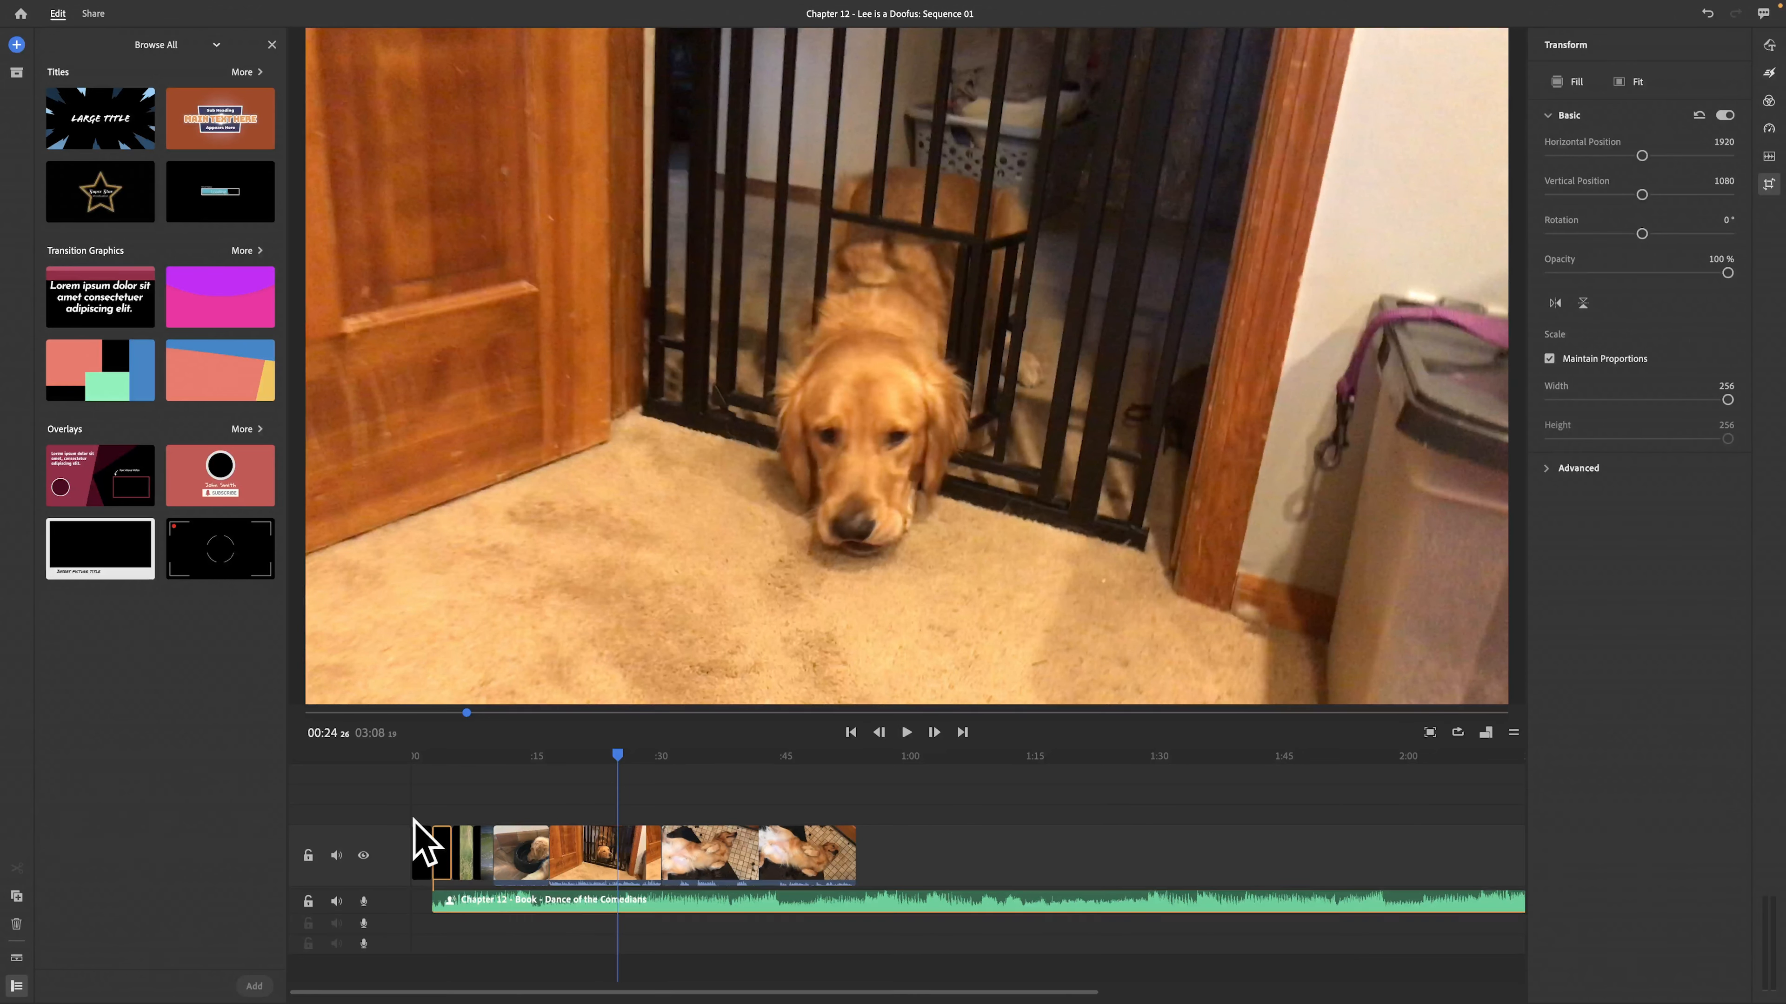
drag(490, 907, 624, 907)
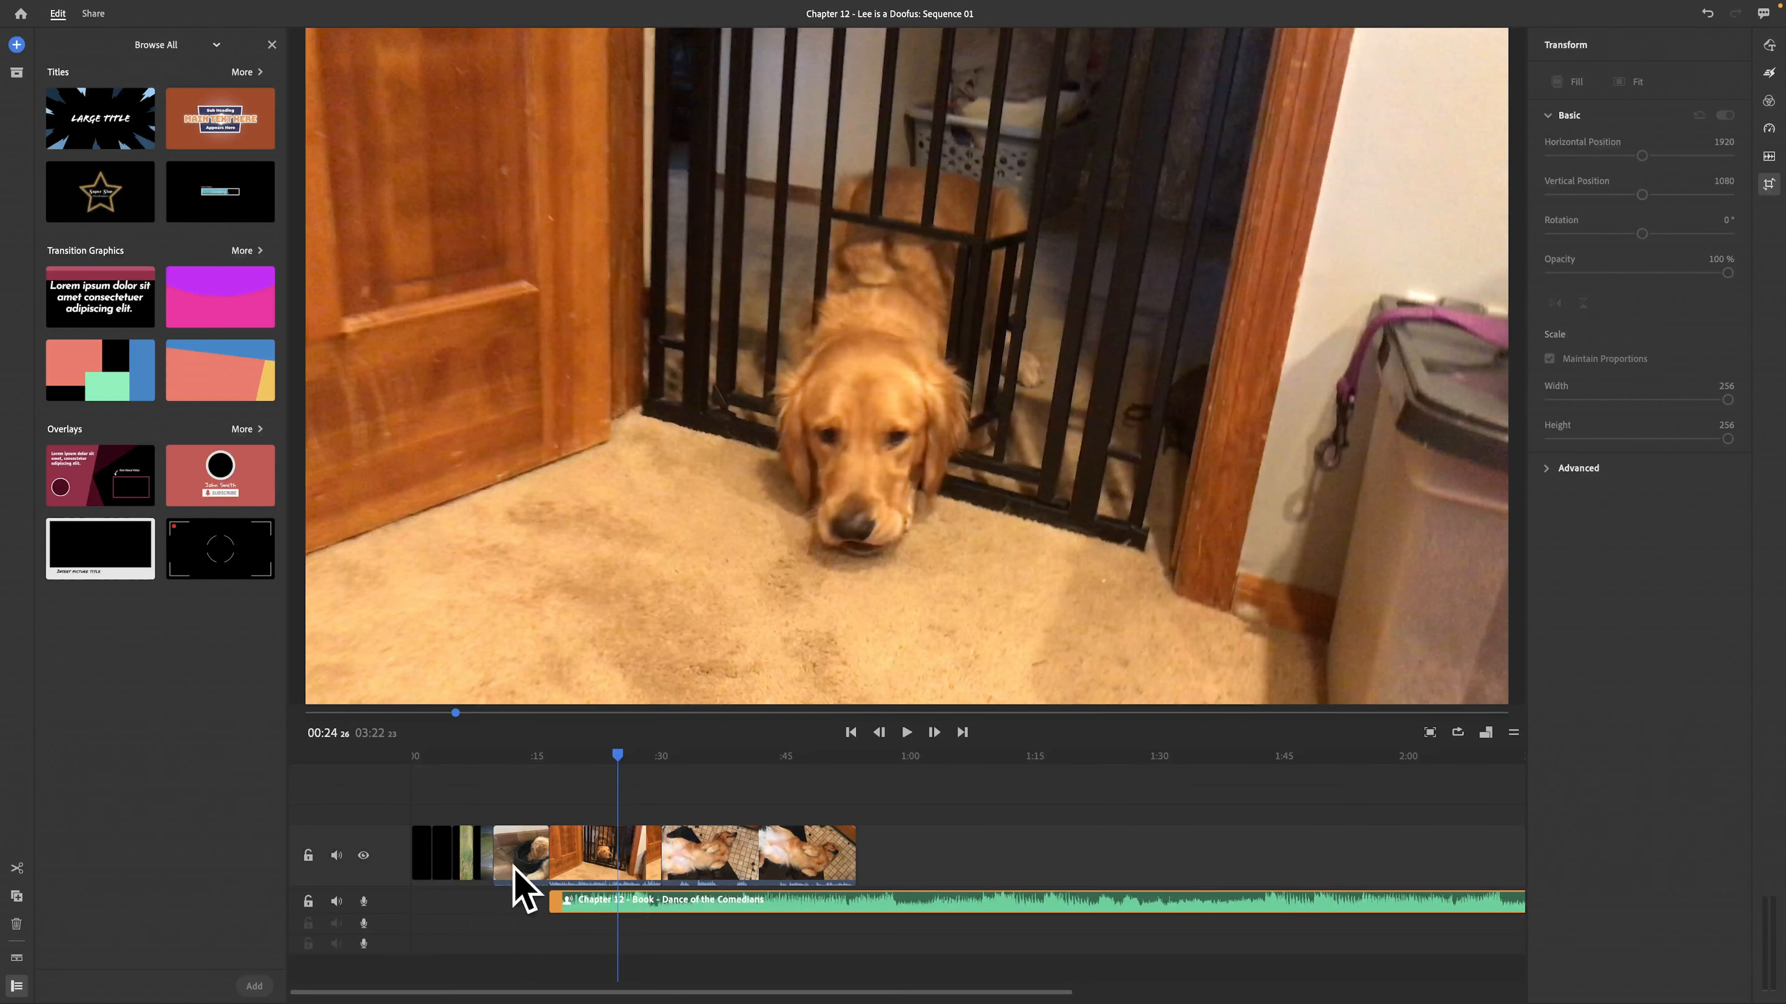
drag(422, 859, 434, 818)
key(super+z)
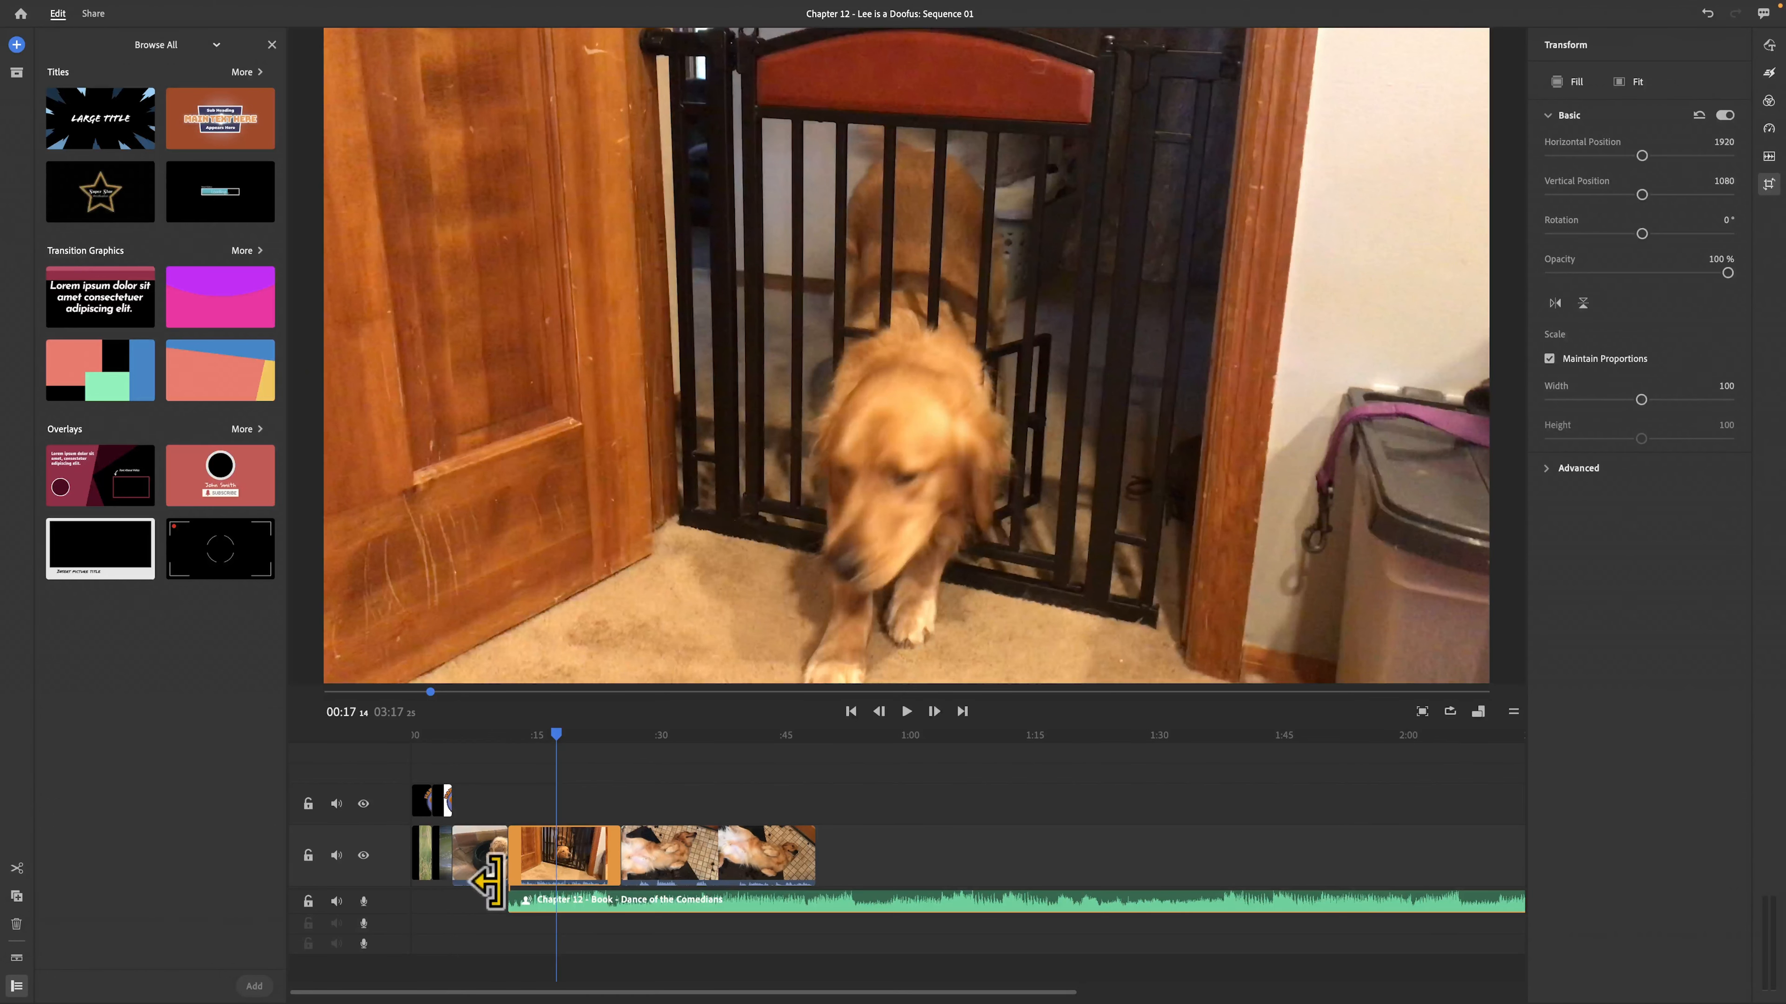
Move the dog-in-grass and dog-in-waves photos behind the dog gate clip so the puppy water bowl clip opens the sequence.
click(423, 839)
click(435, 841)
drag(422, 838, 610, 837)
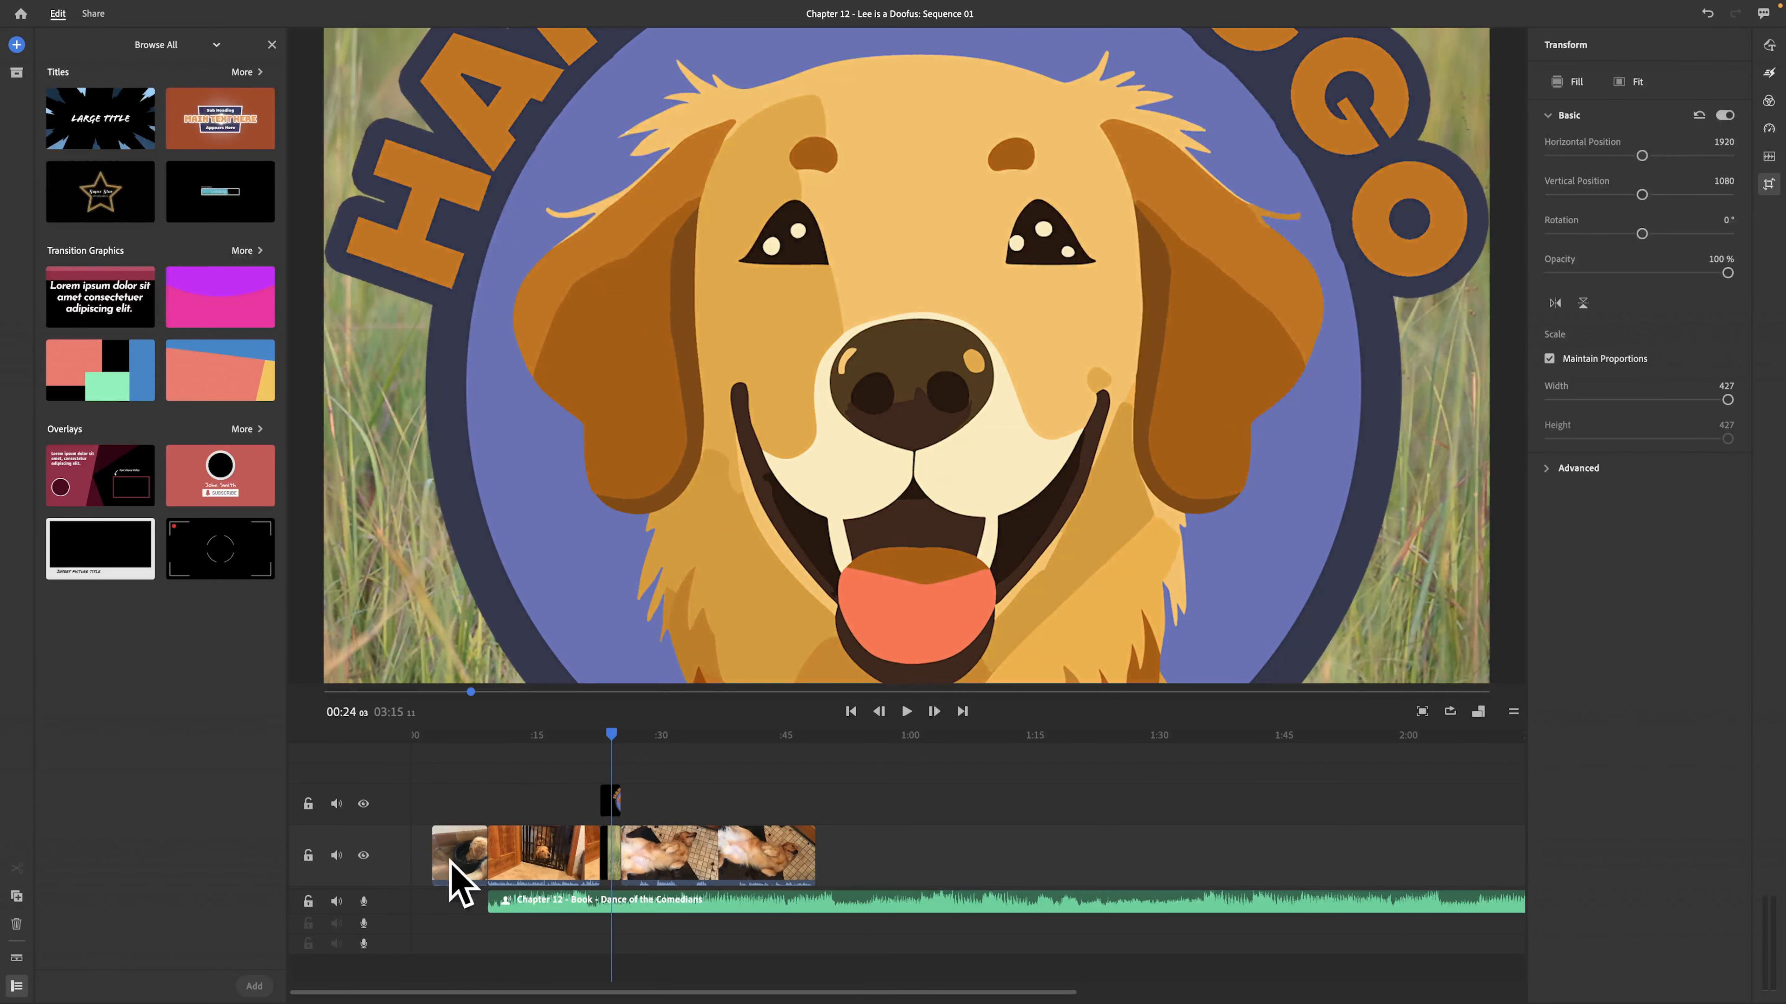
drag(450, 864, 591, 857)
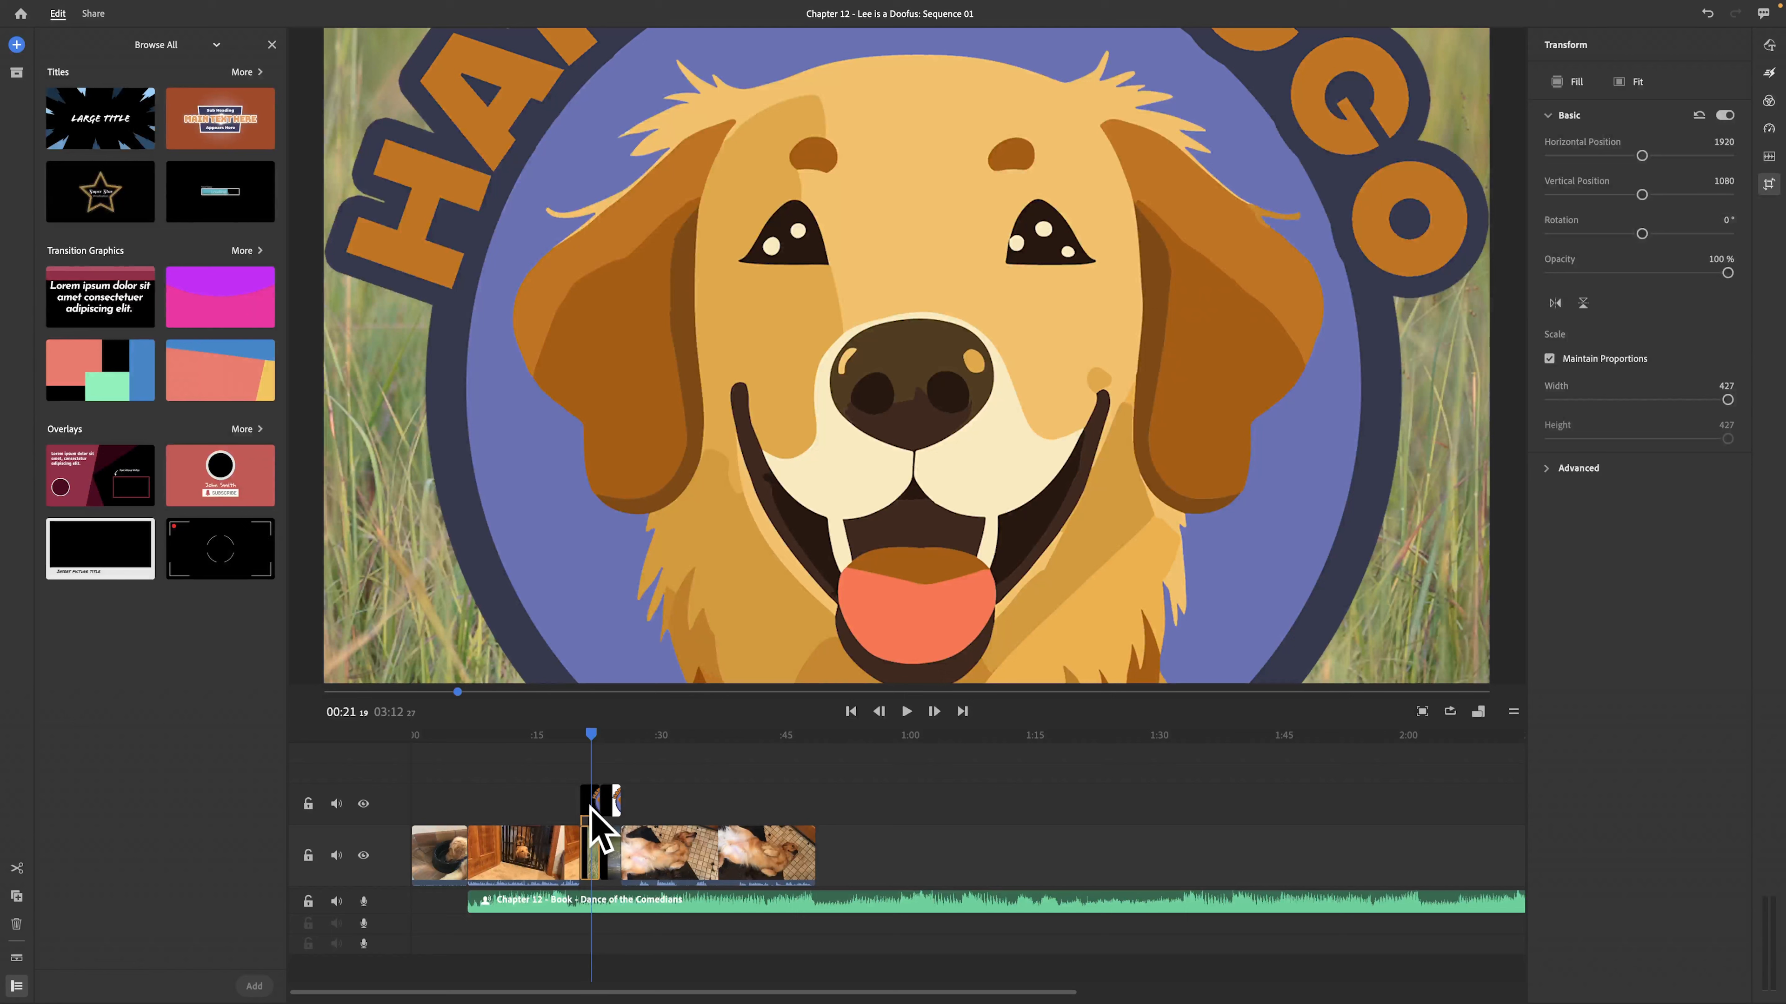
Move both HAPPY DOGGO badges and the music clip to the start of the timeline.
drag(585, 808, 420, 809)
drag(606, 801, 453, 820)
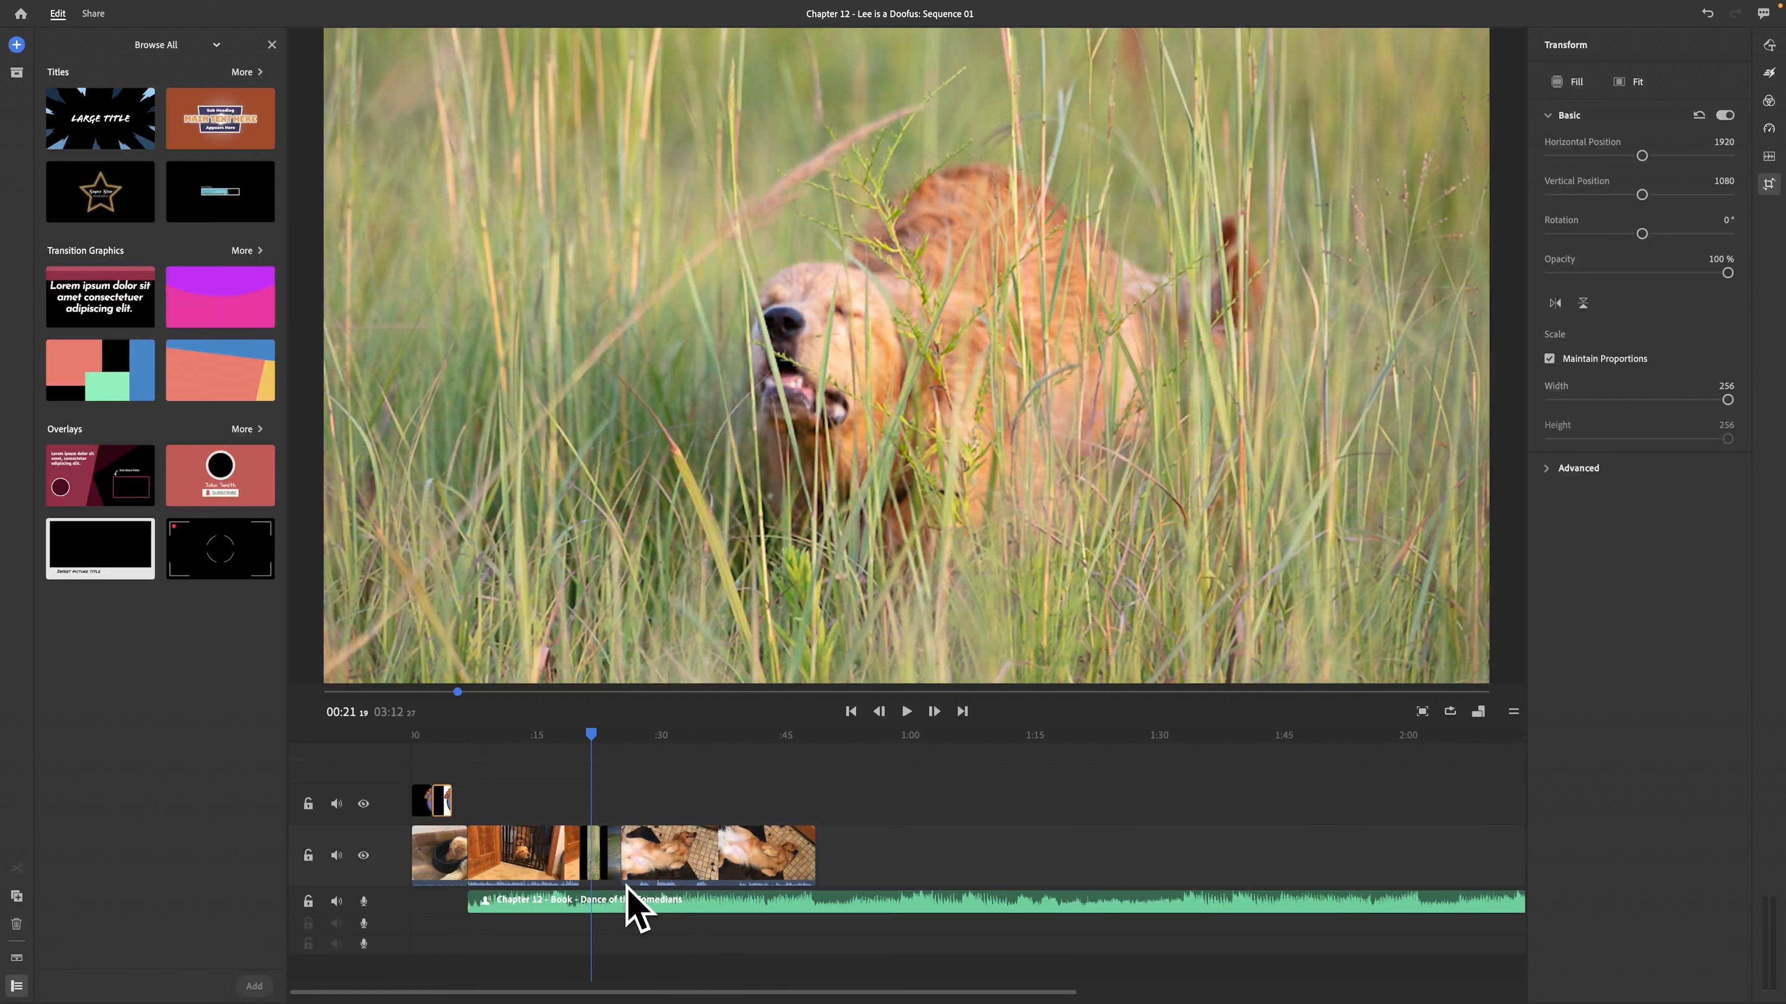
click(610, 854)
click(594, 852)
click(617, 849)
click(604, 854)
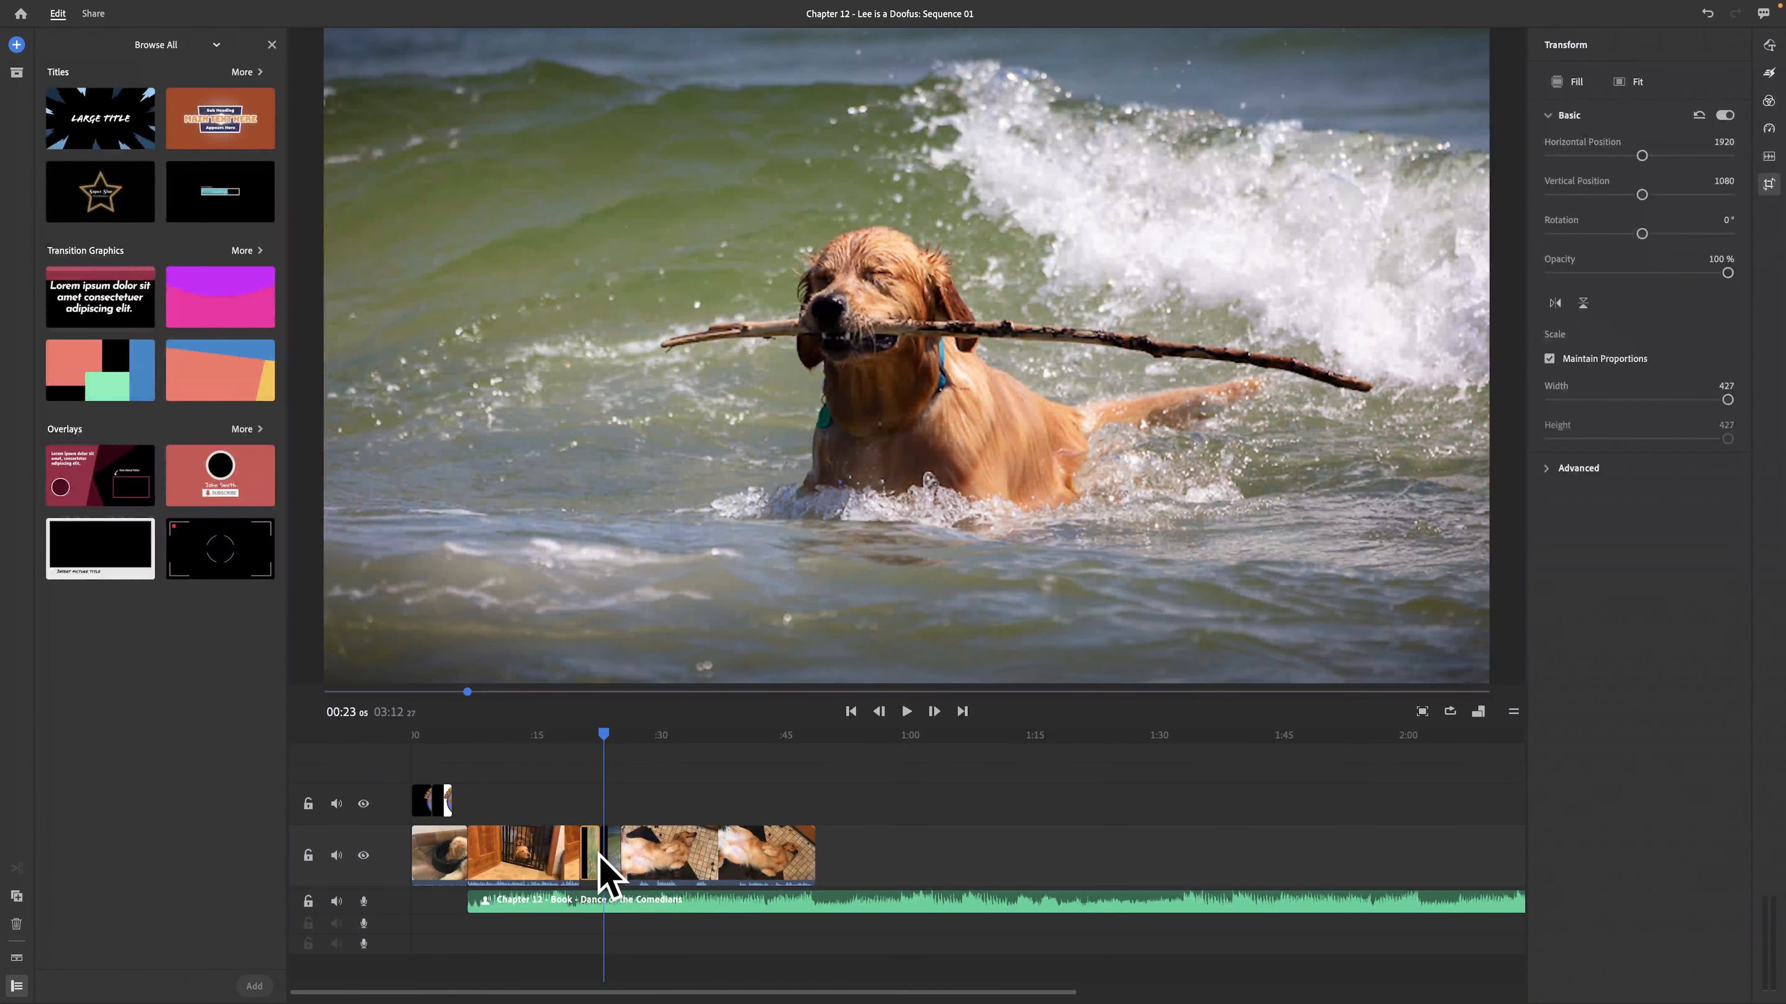
drag(680, 907, 627, 909)
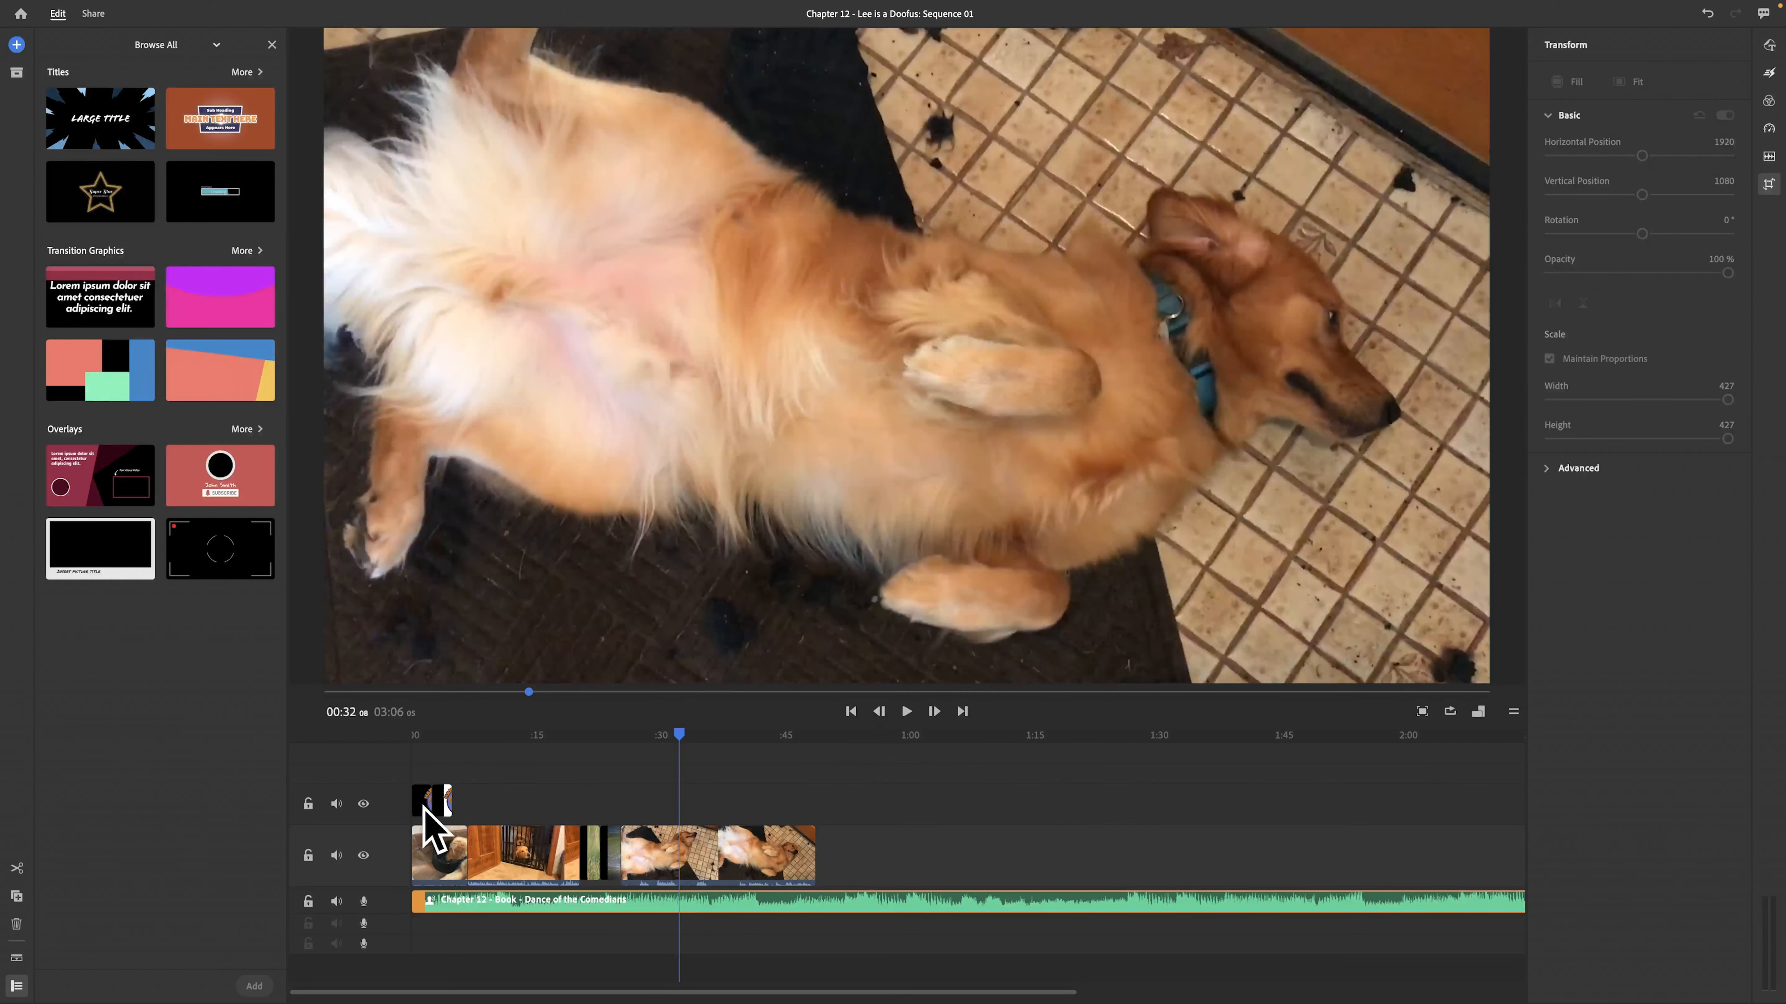
Review the rearranged sequence clip by clip, from the badge through the puppy, dog gate and photos to the tile floor clip.
click(434, 801)
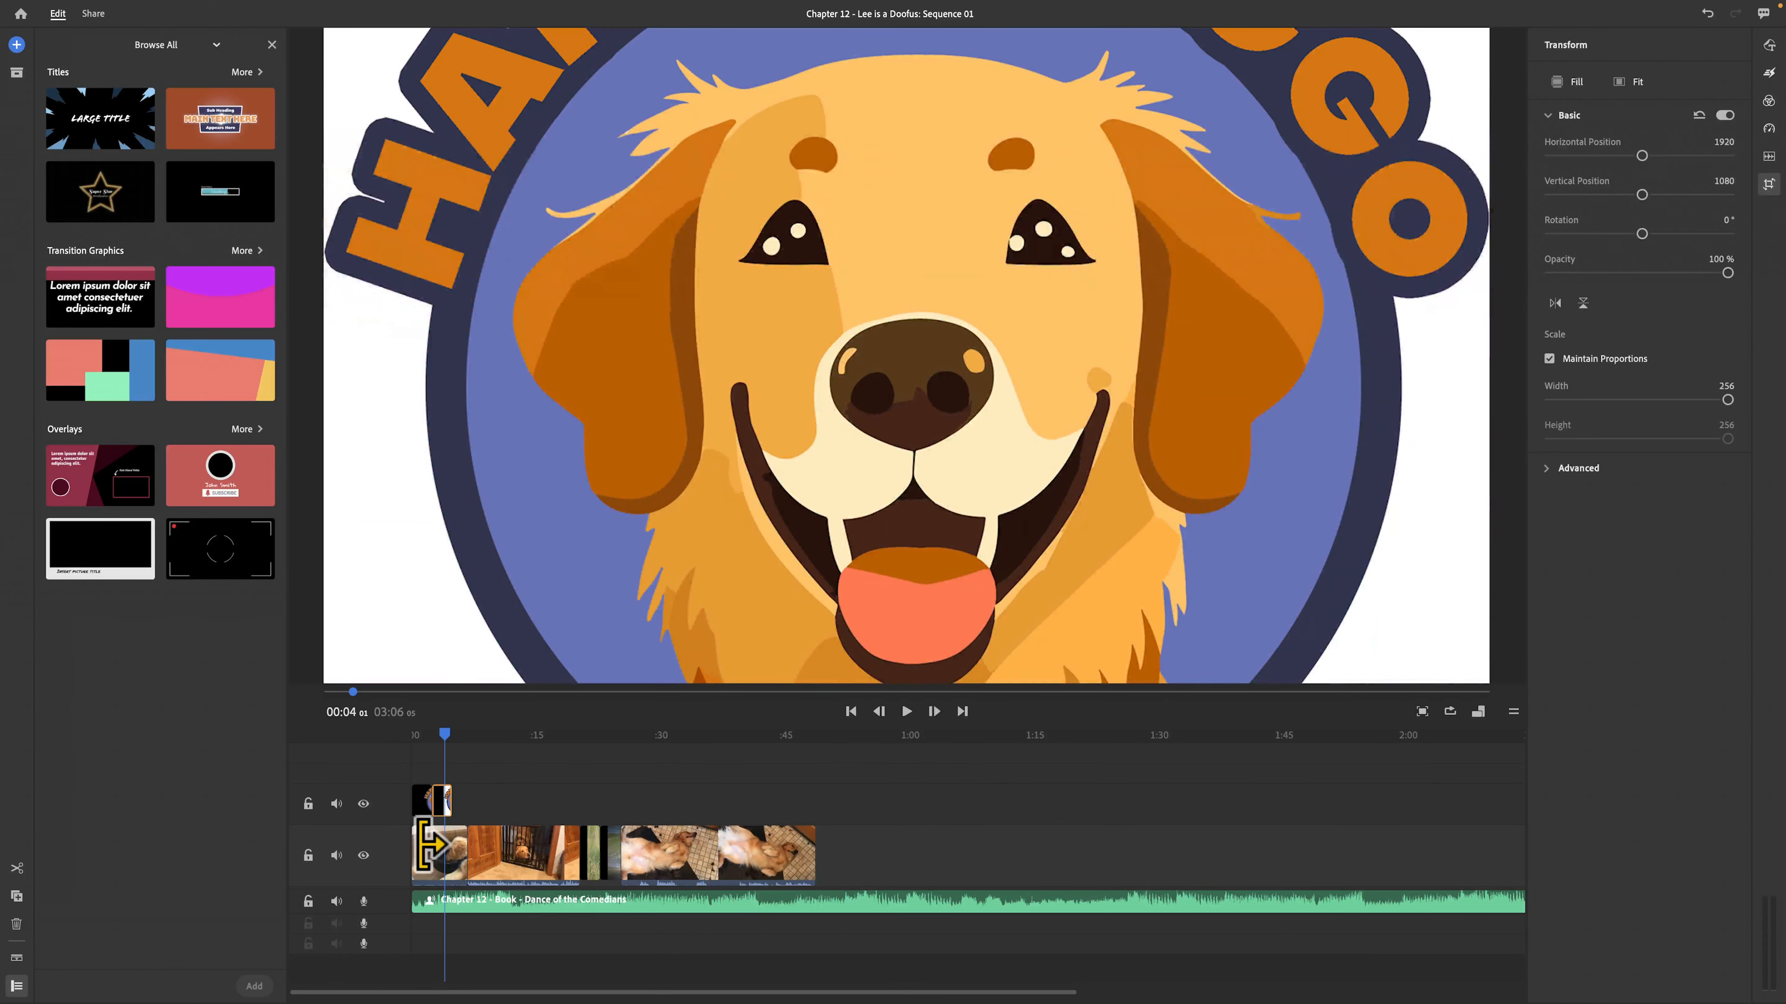
click(450, 863)
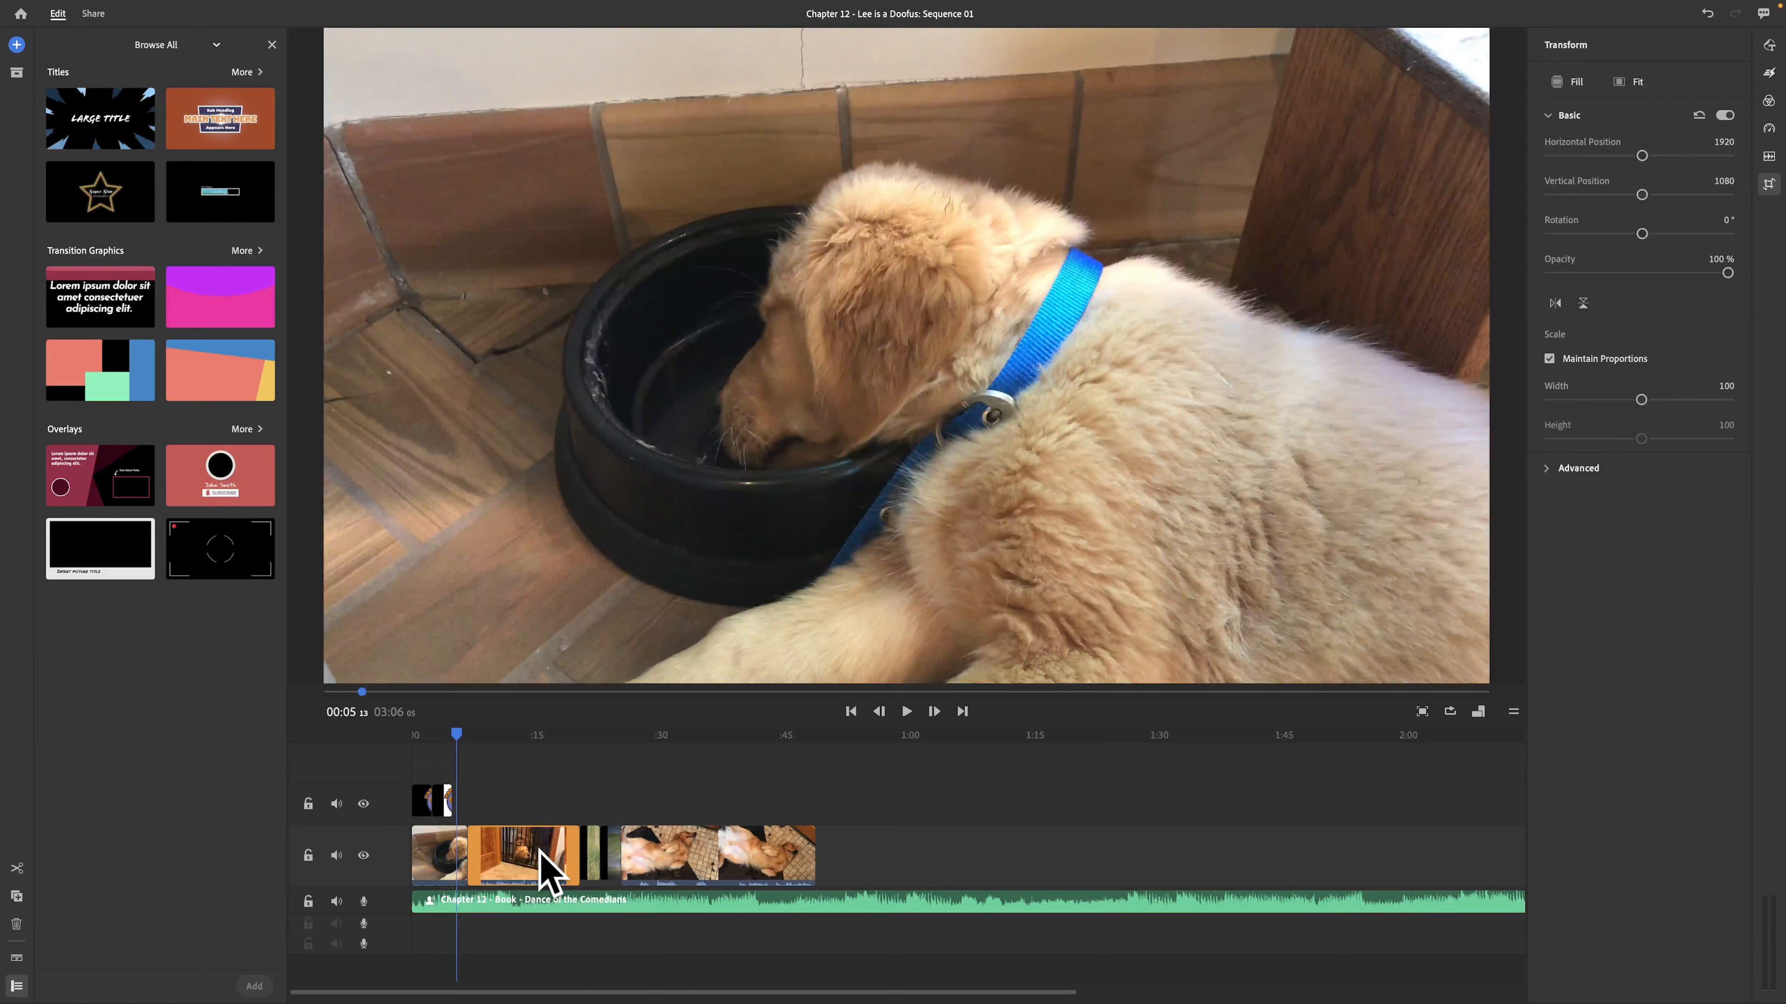
click(539, 865)
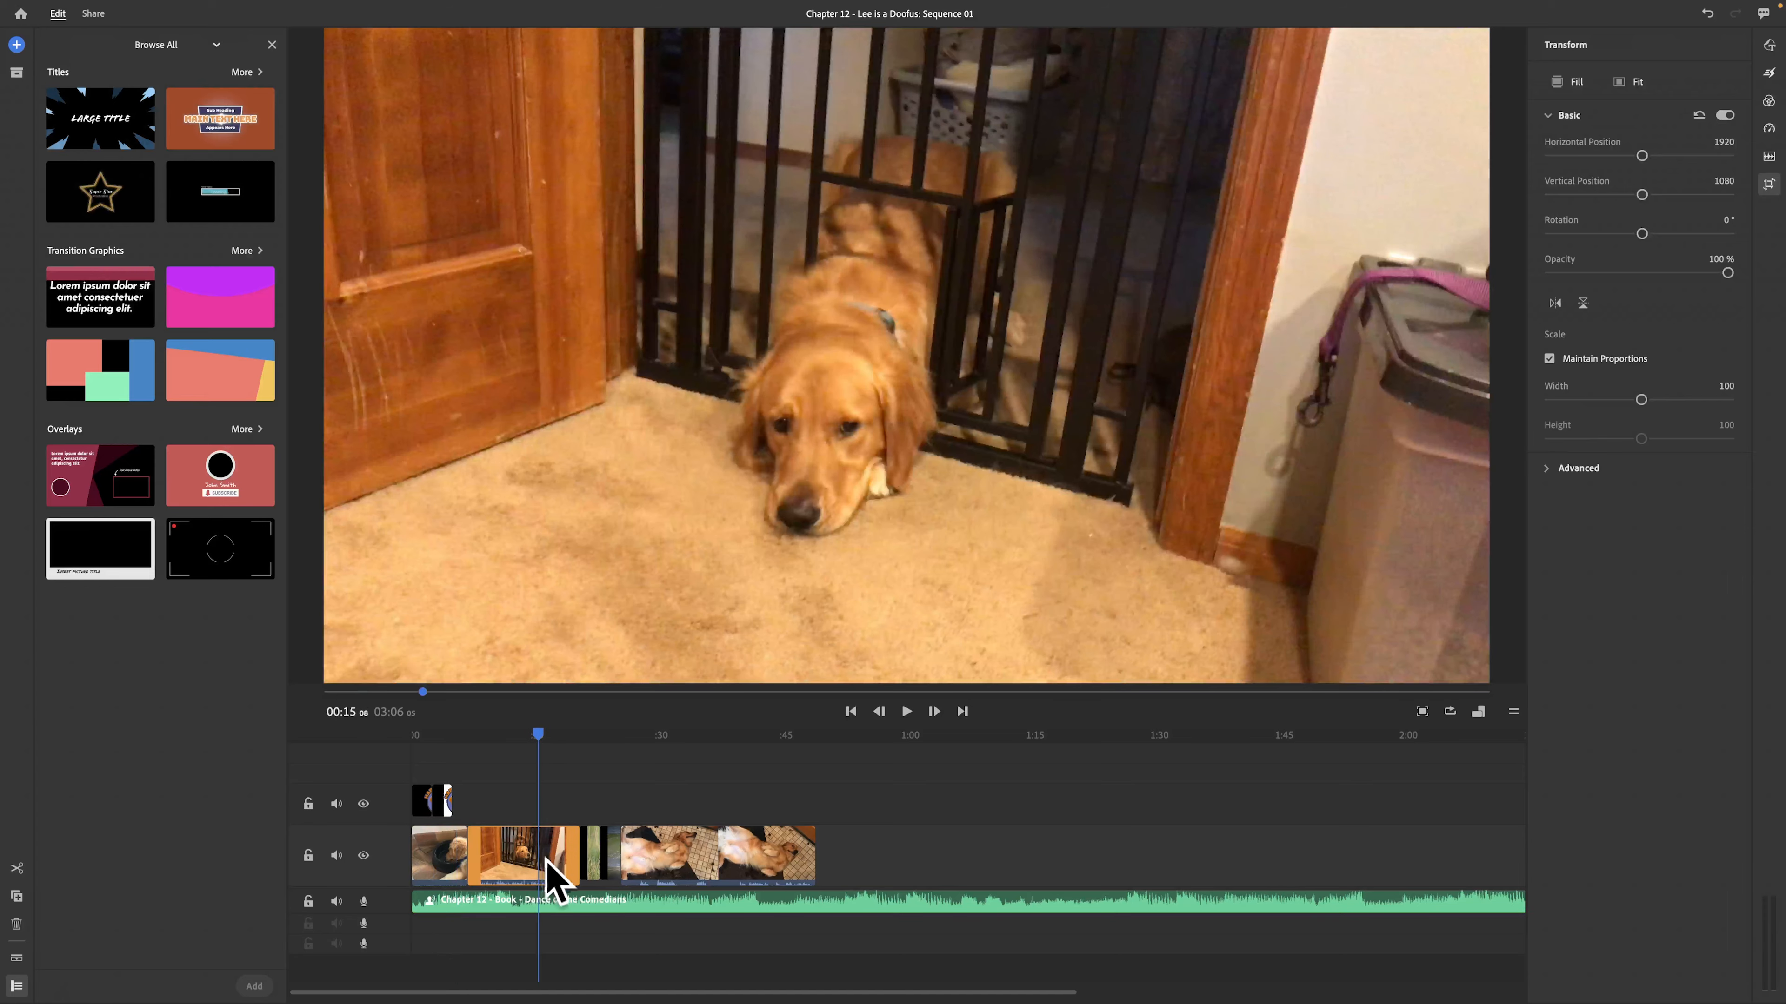
click(598, 851)
click(611, 847)
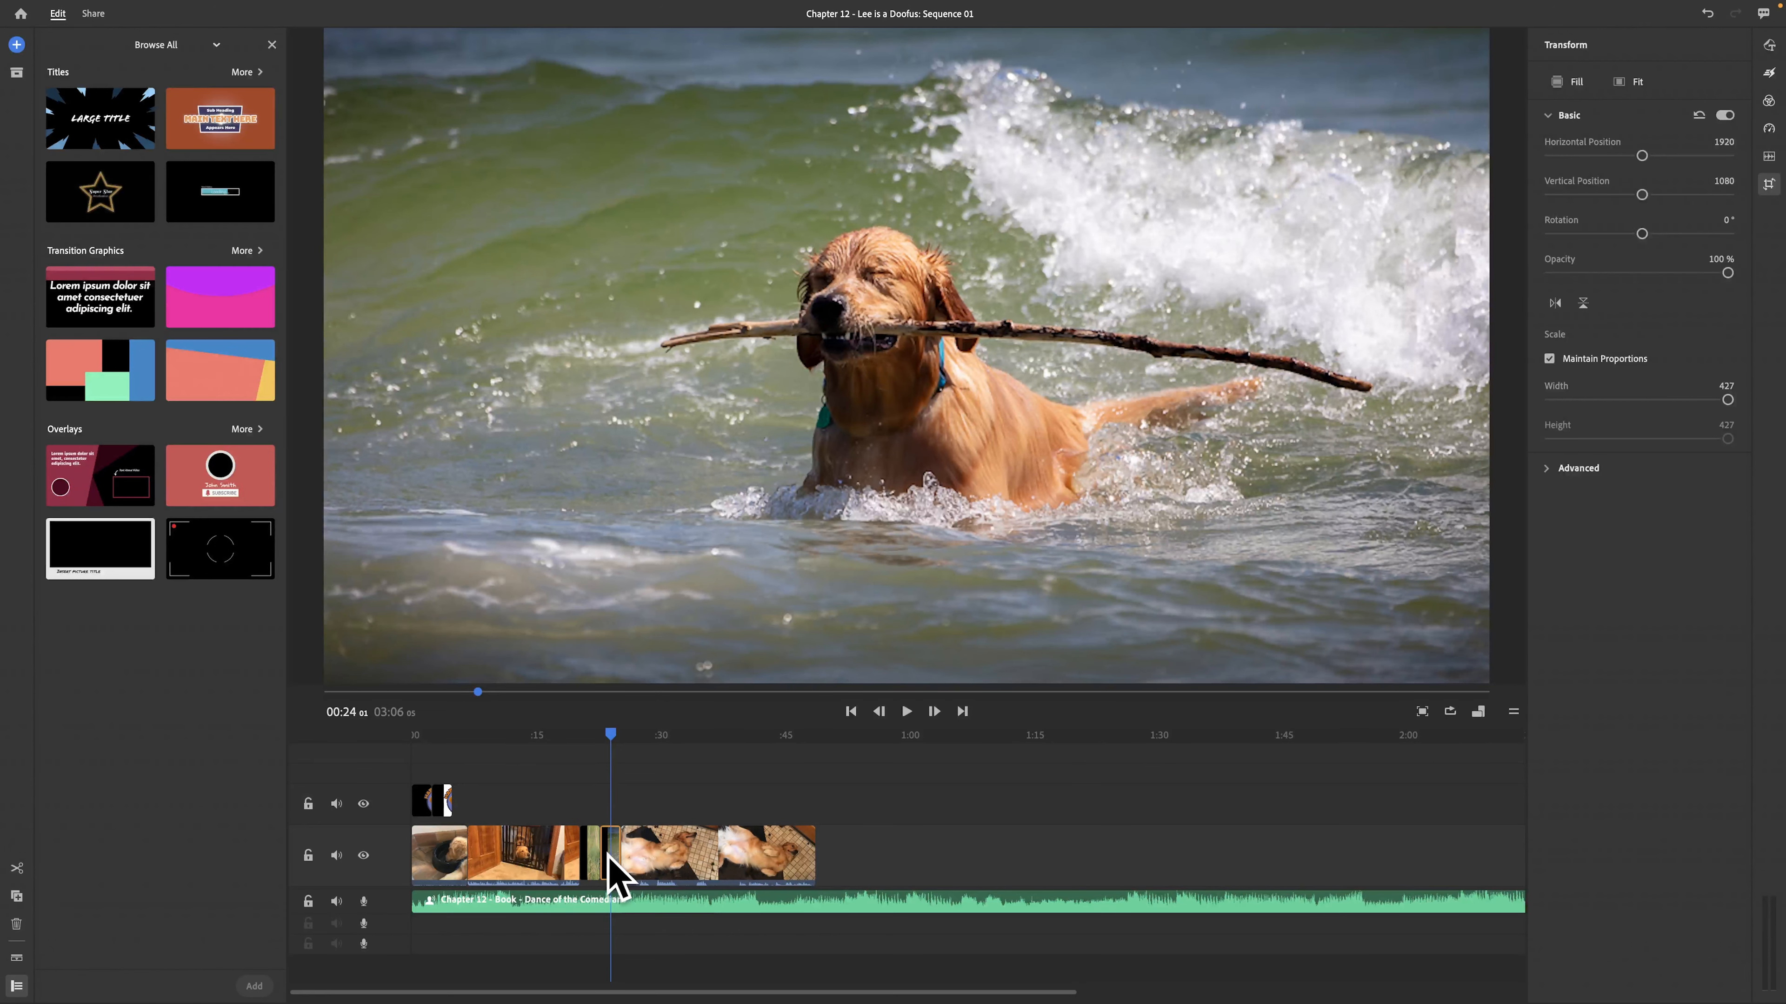
click(718, 879)
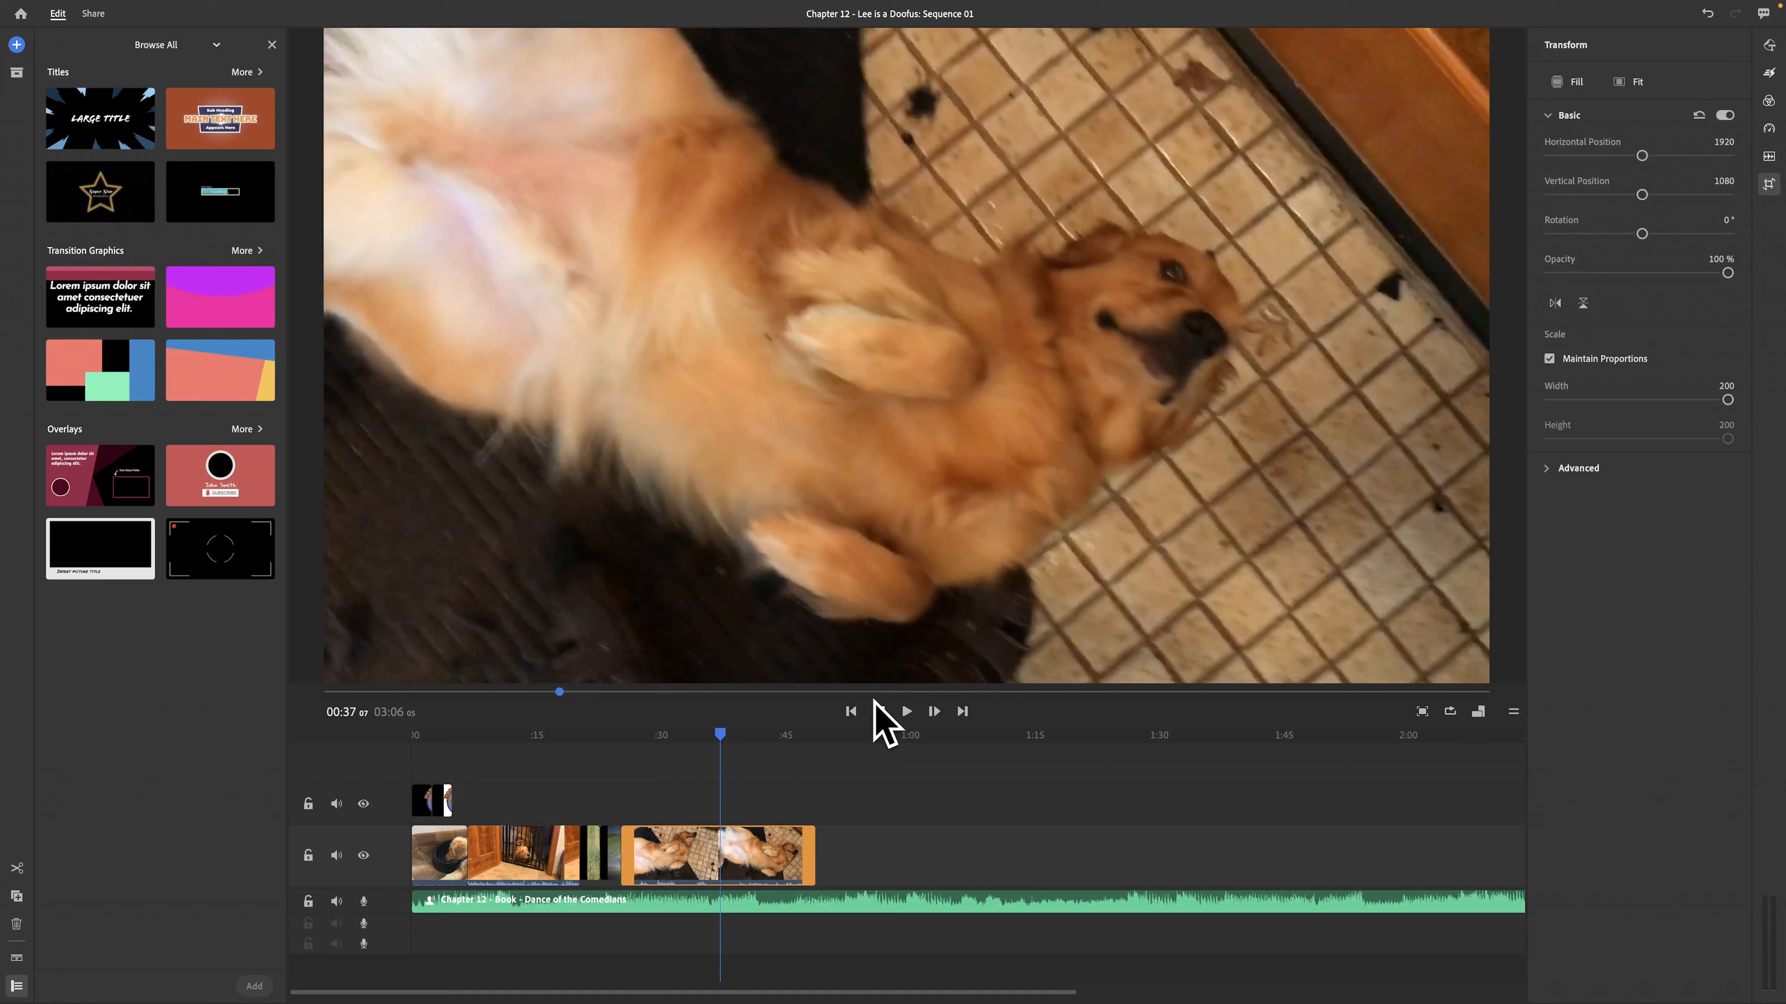
Jump back through the edit points from the tile floor clip to the end of the badges.
click(857, 708)
click(857, 708)
click(857, 708)
click(857, 708)
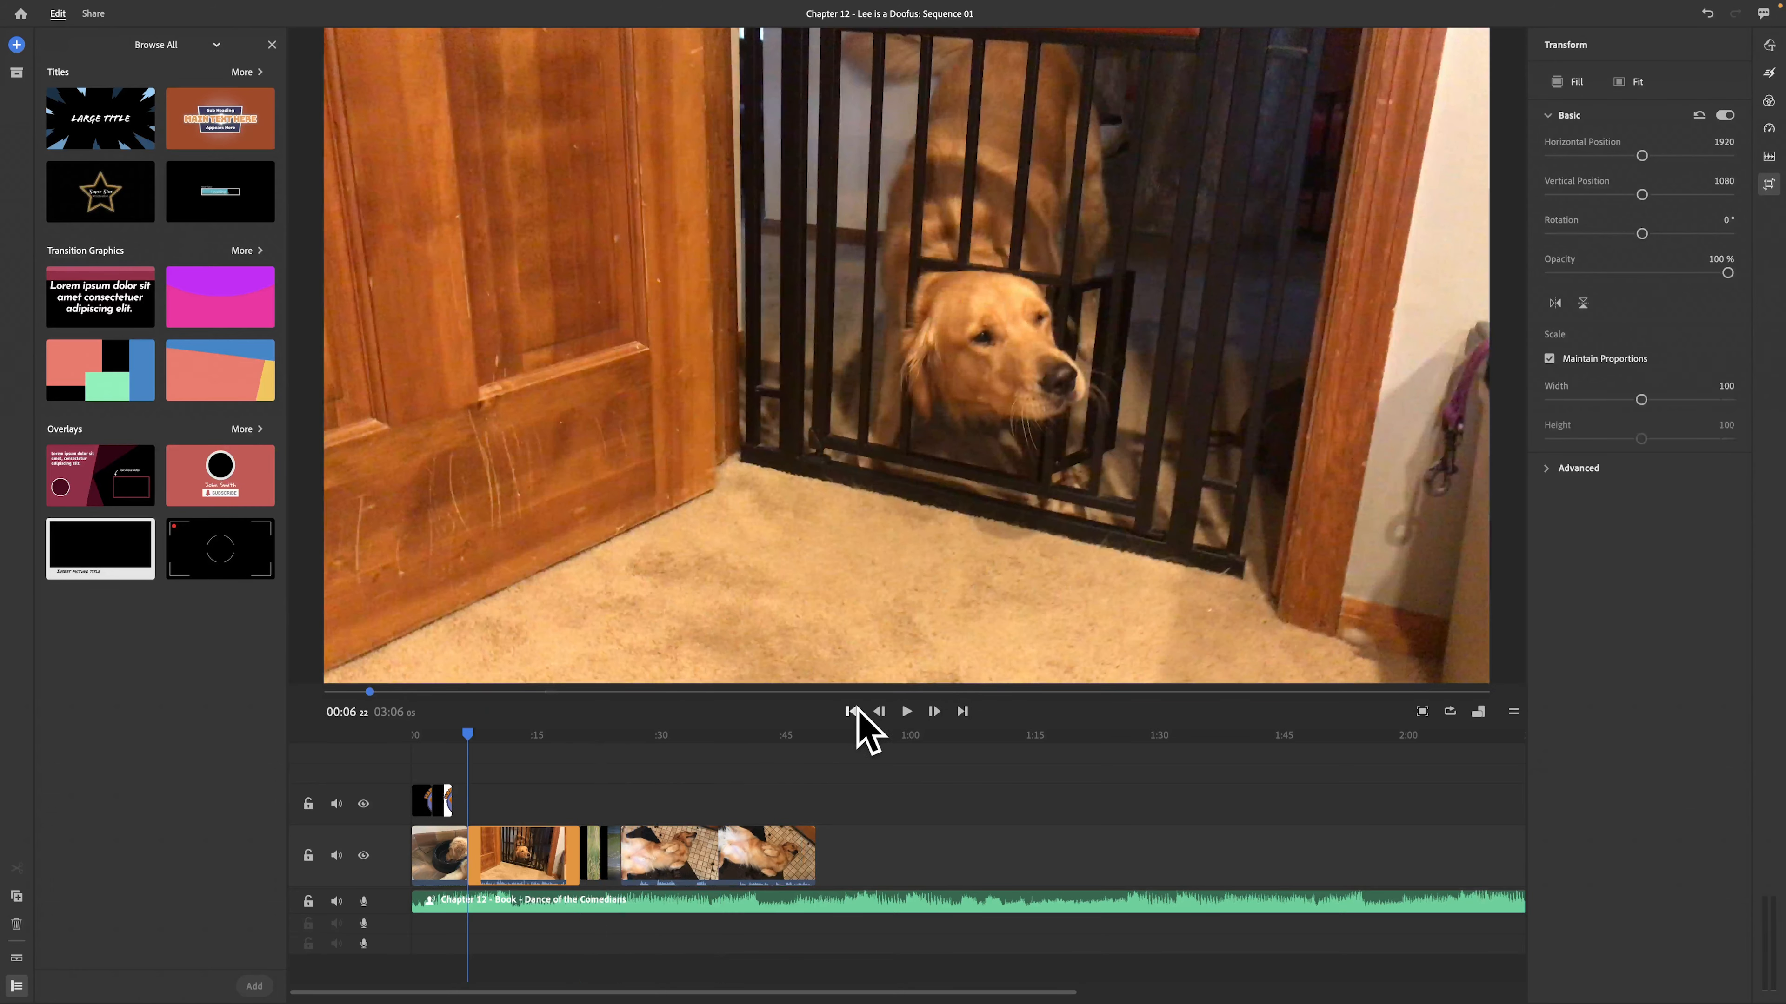
click(857, 708)
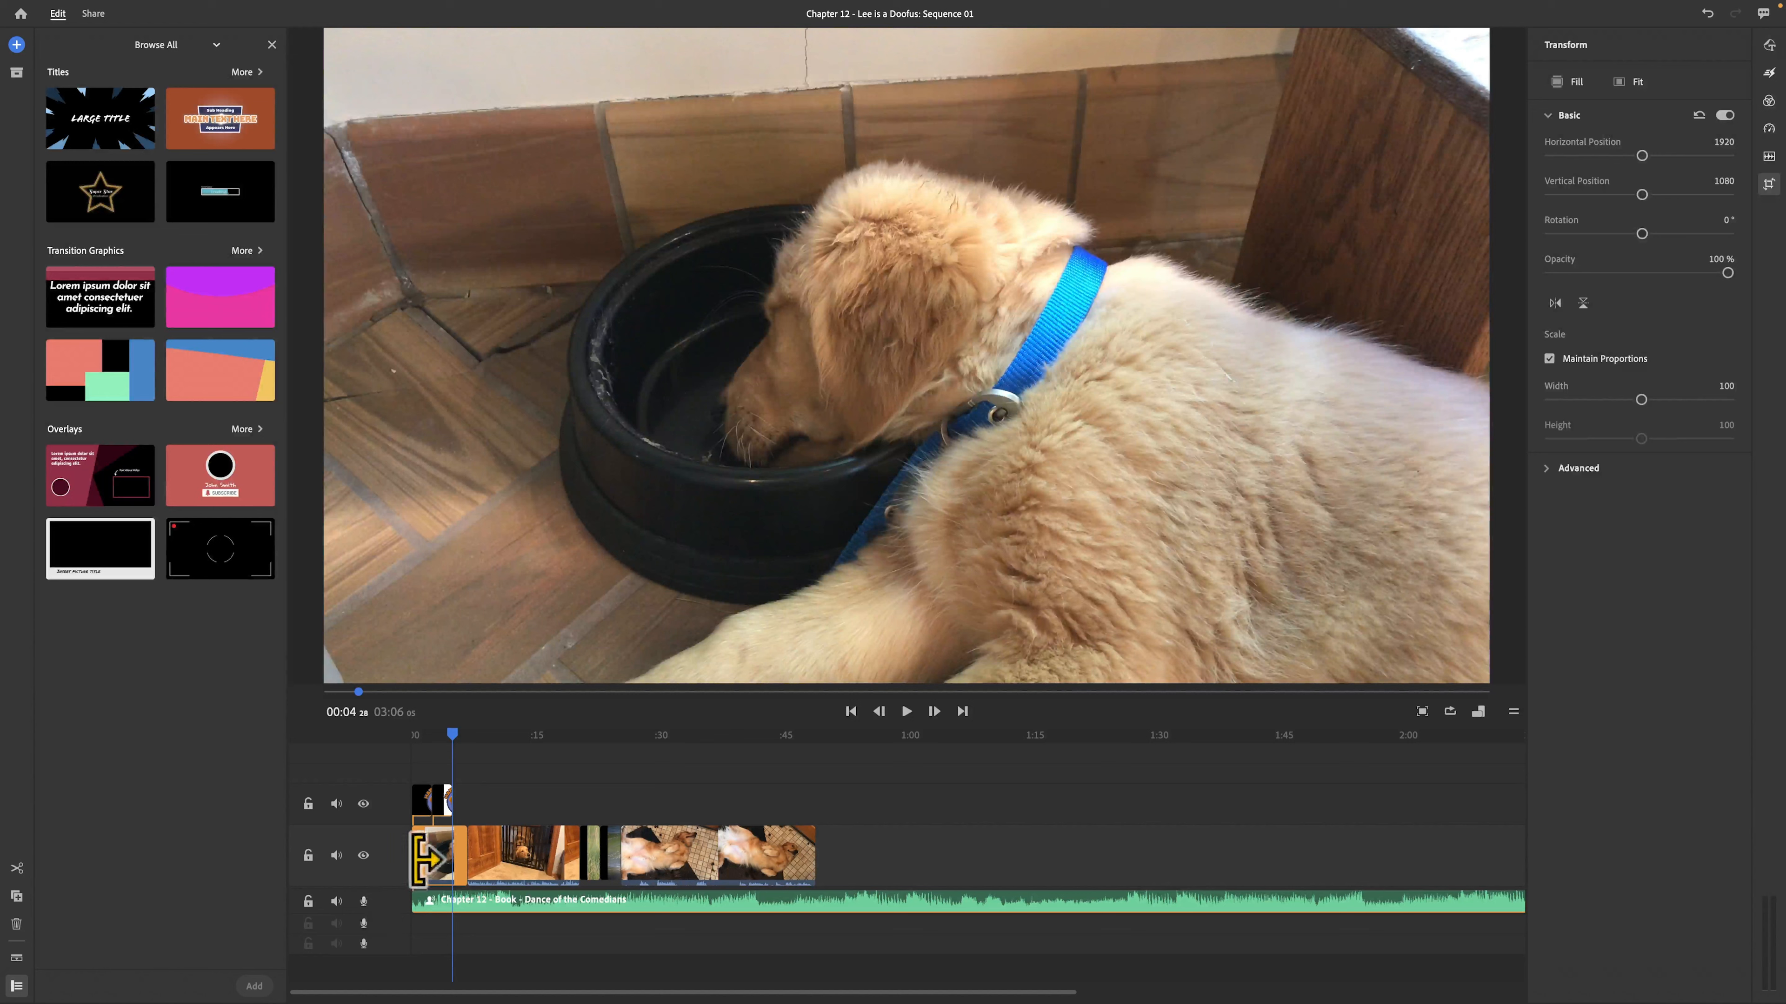
Scale the transparent HAPPY DOGGO badge to a width of 130 with its proportions maintained.
click(420, 802)
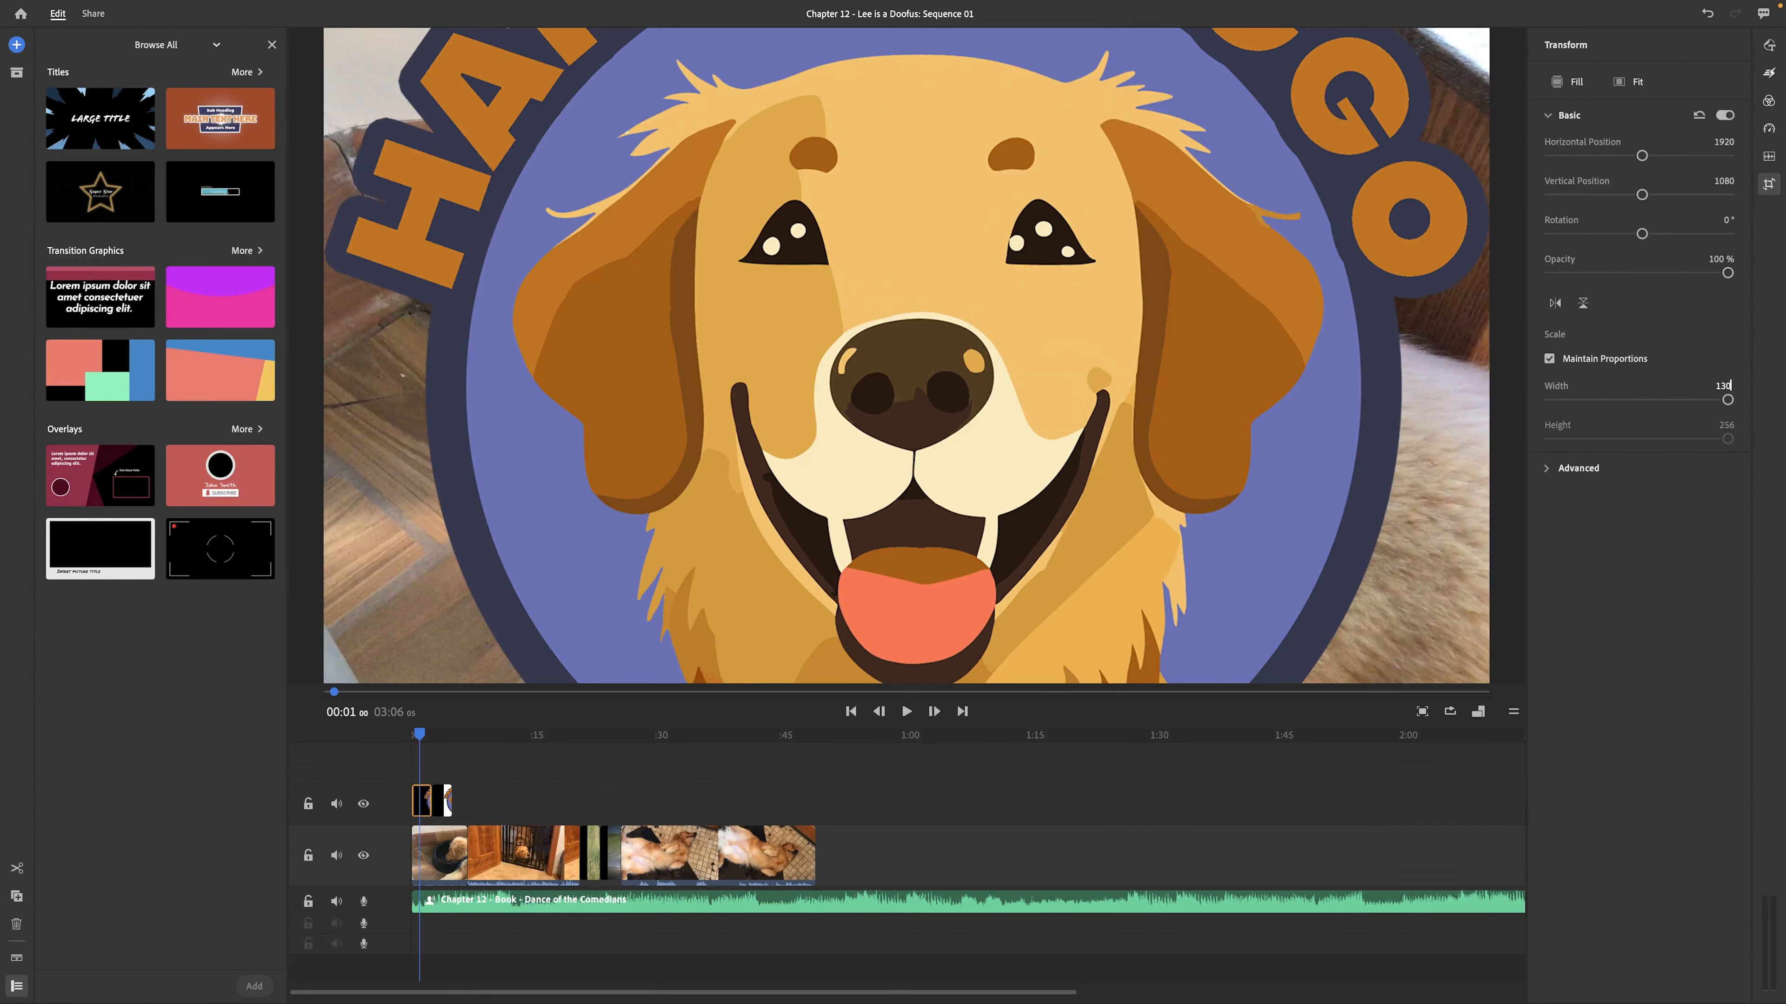
text(130)
key(Return)
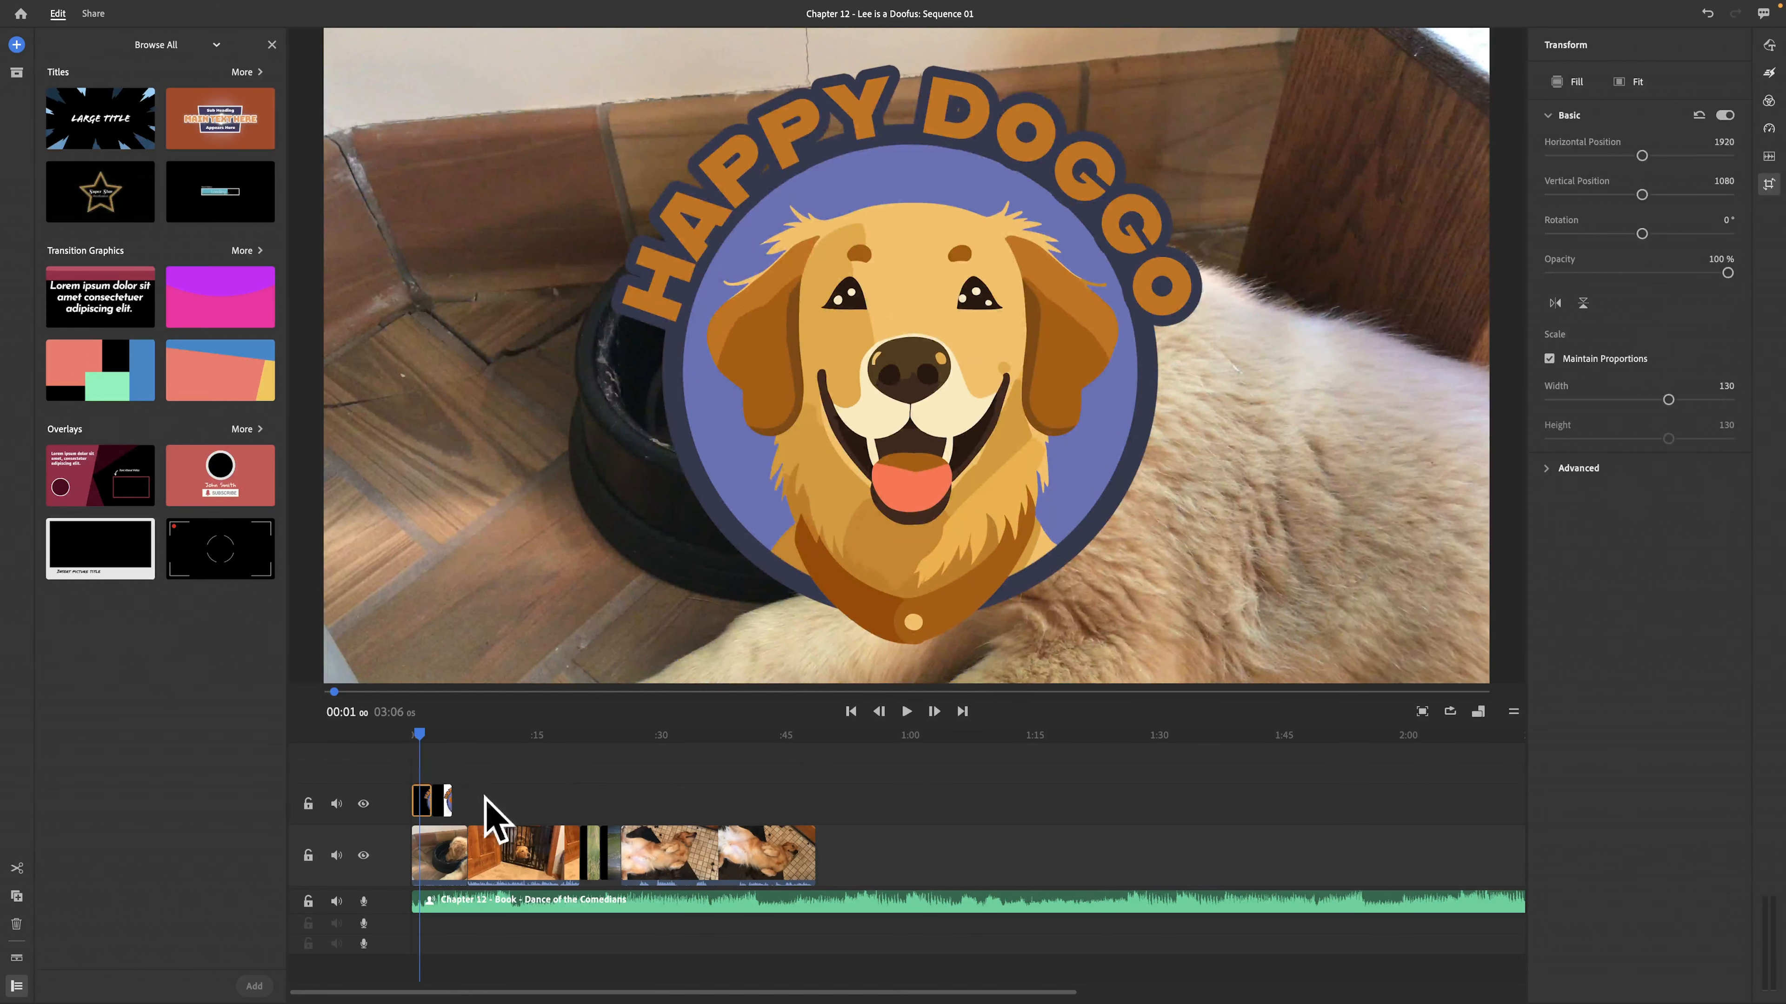
Scale the white-background HAPPY DOGGO badge to a width of 130 as well.
click(444, 807)
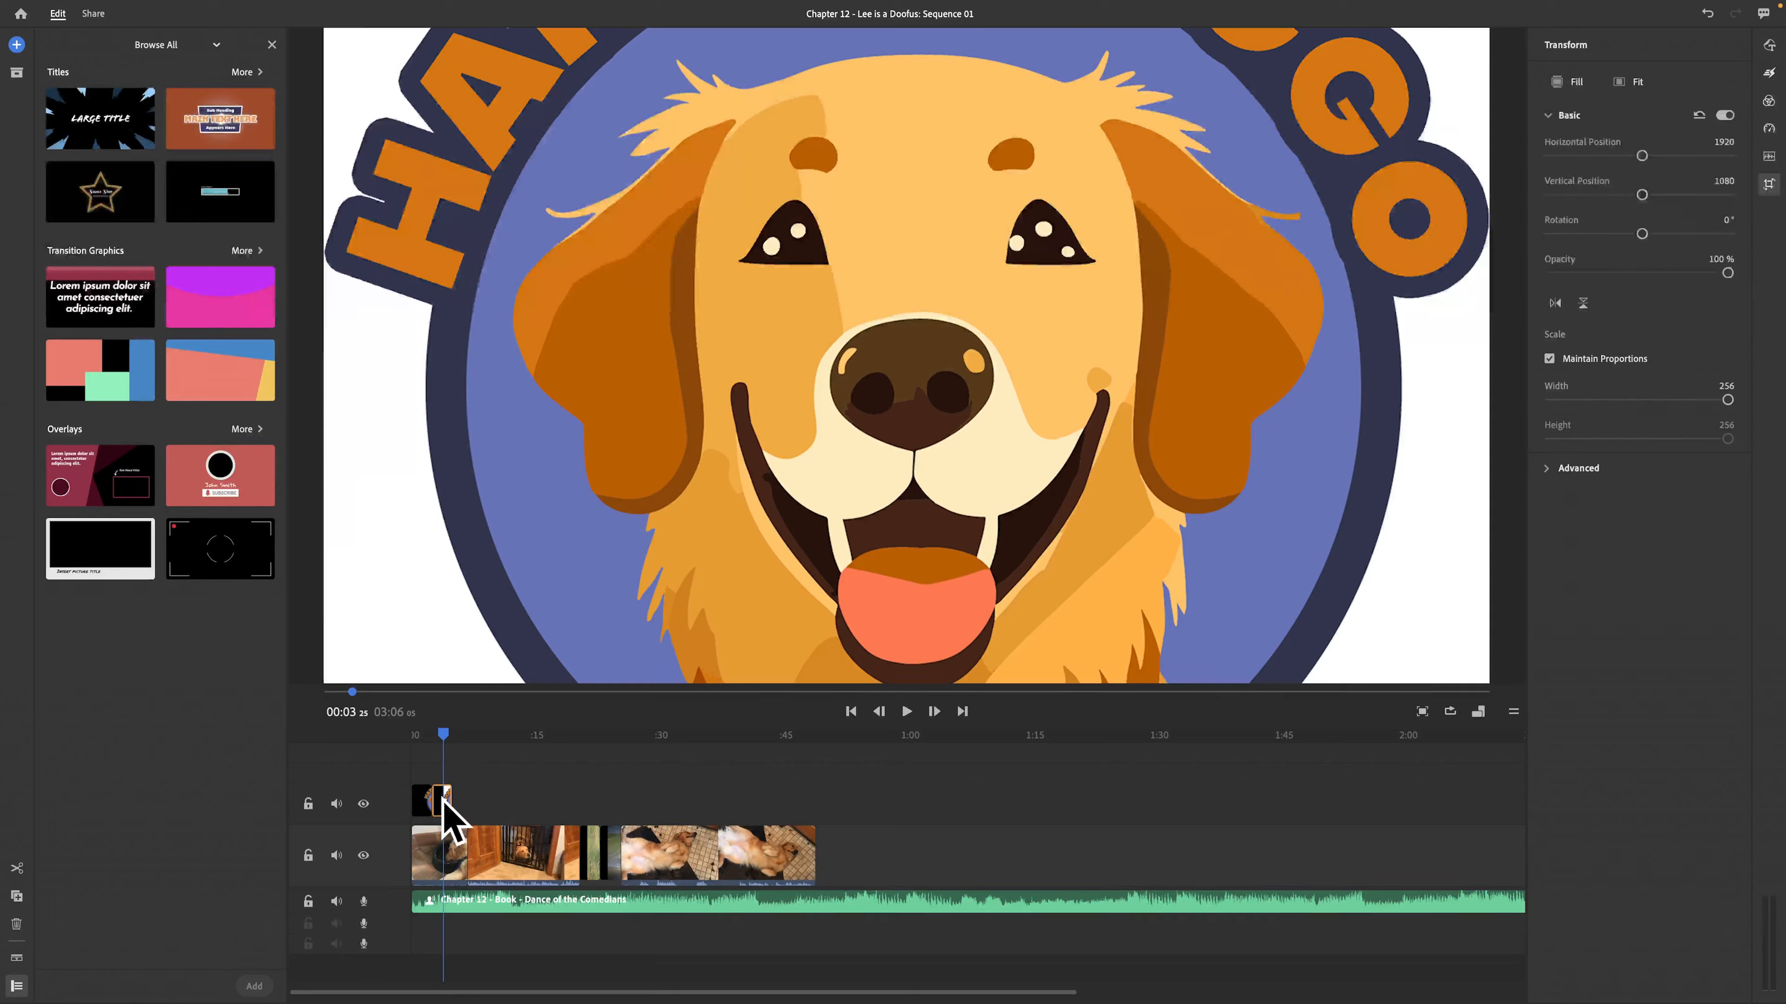
drag(444, 733, 549, 736)
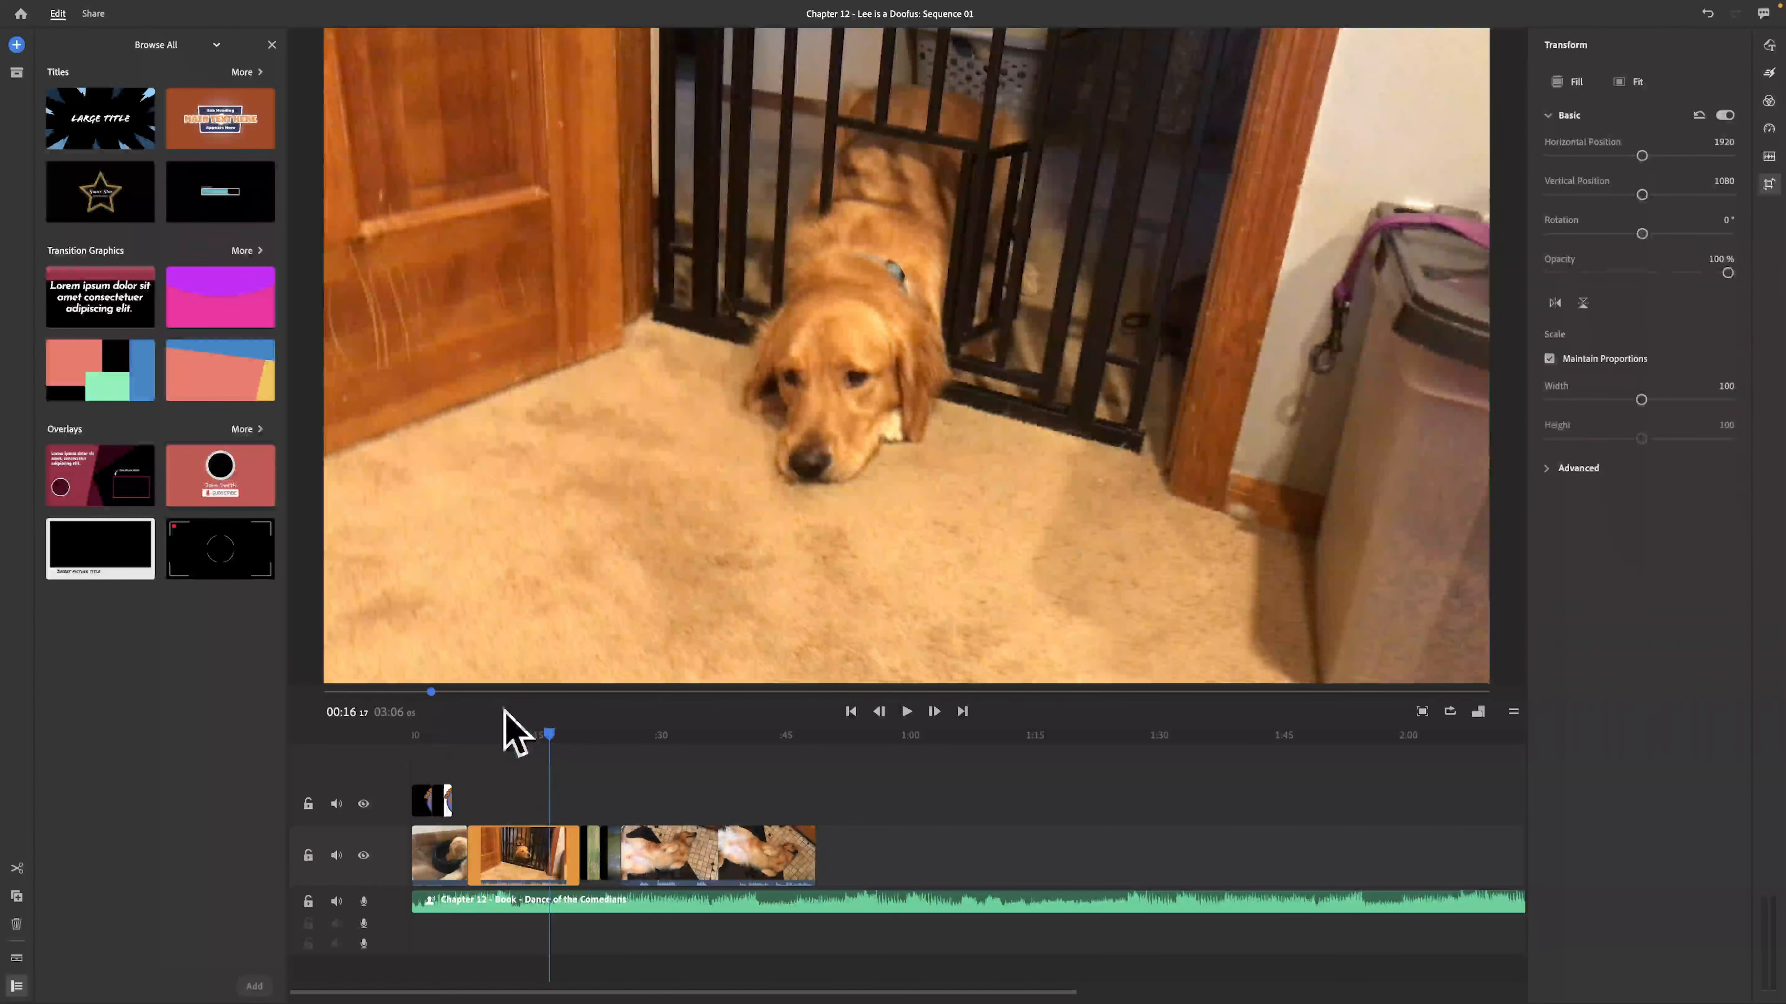
drag(428, 692, 452, 695)
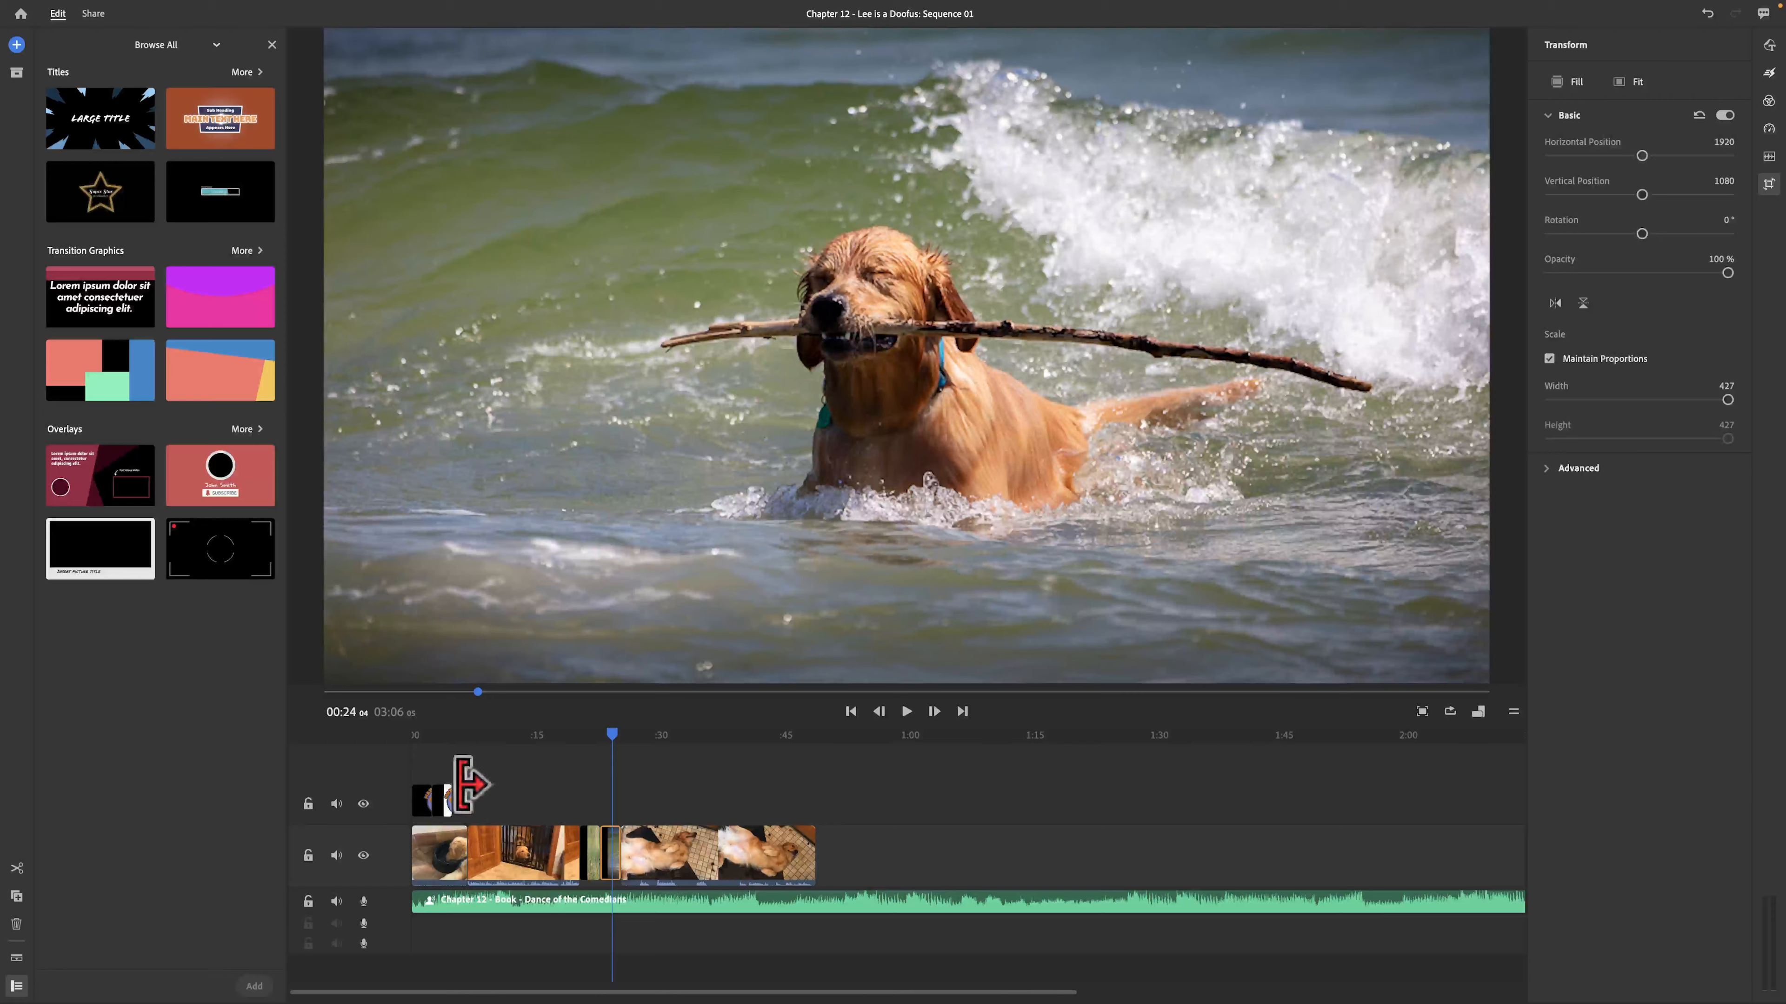
click(448, 802)
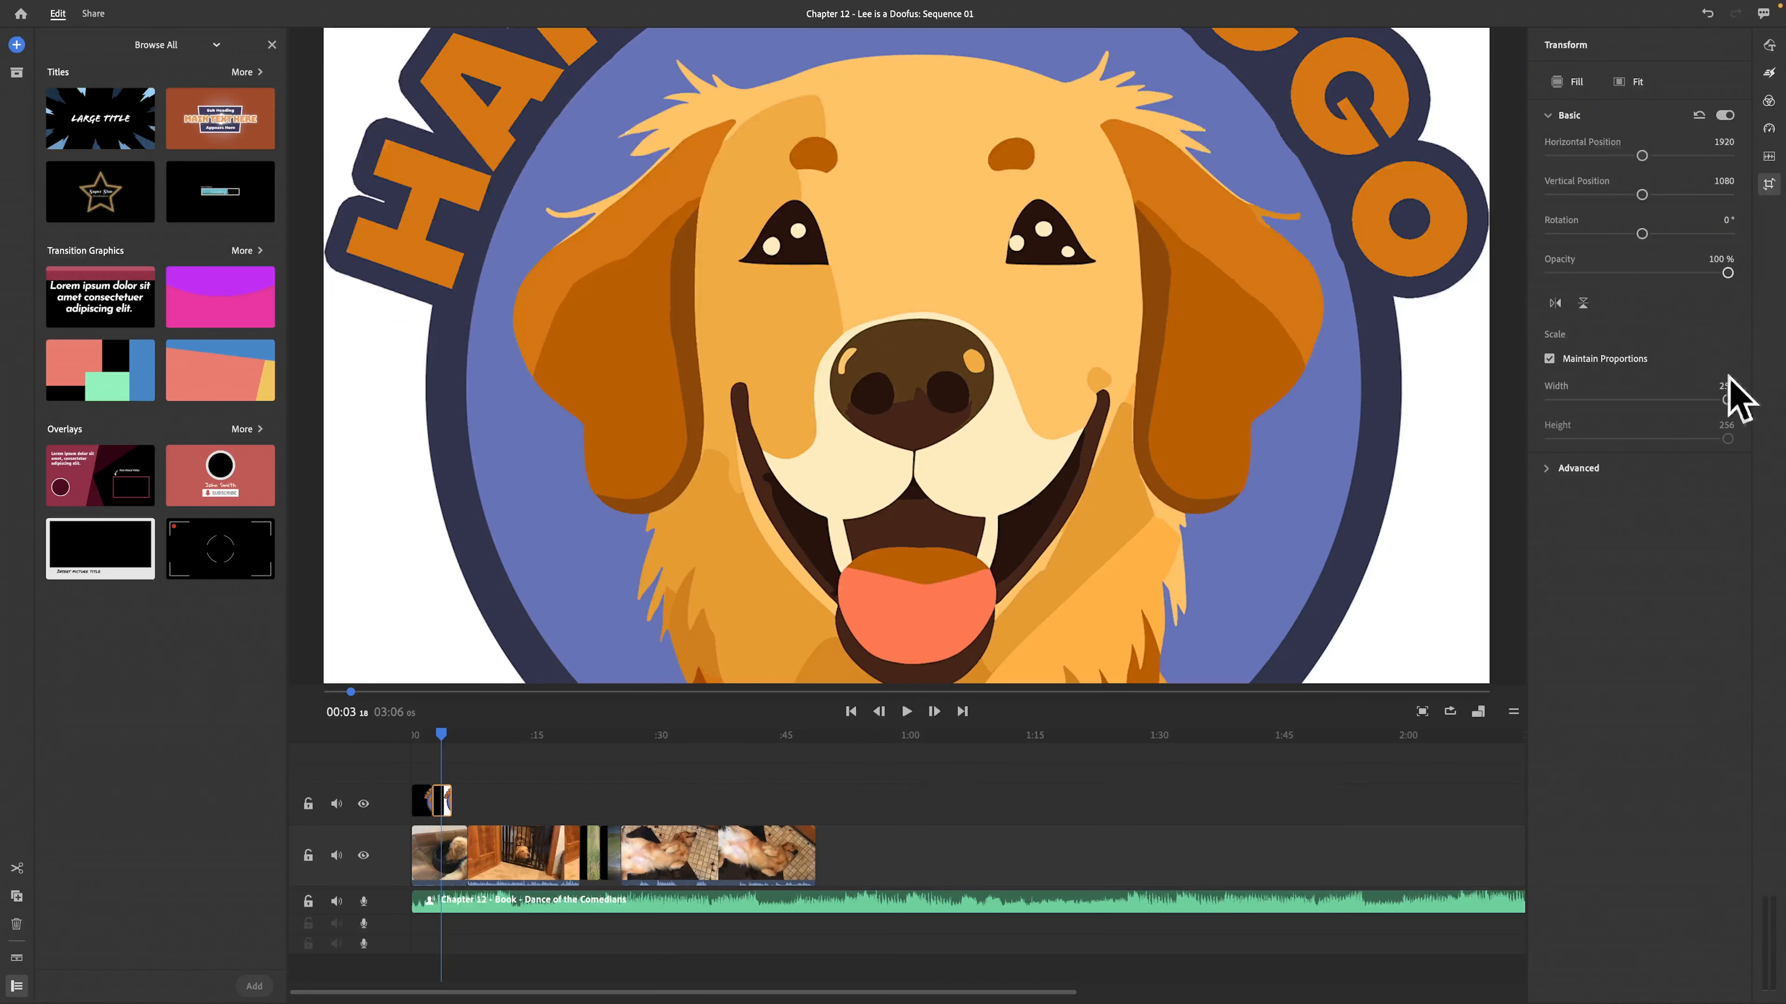
click(1715, 386)
key(Return)
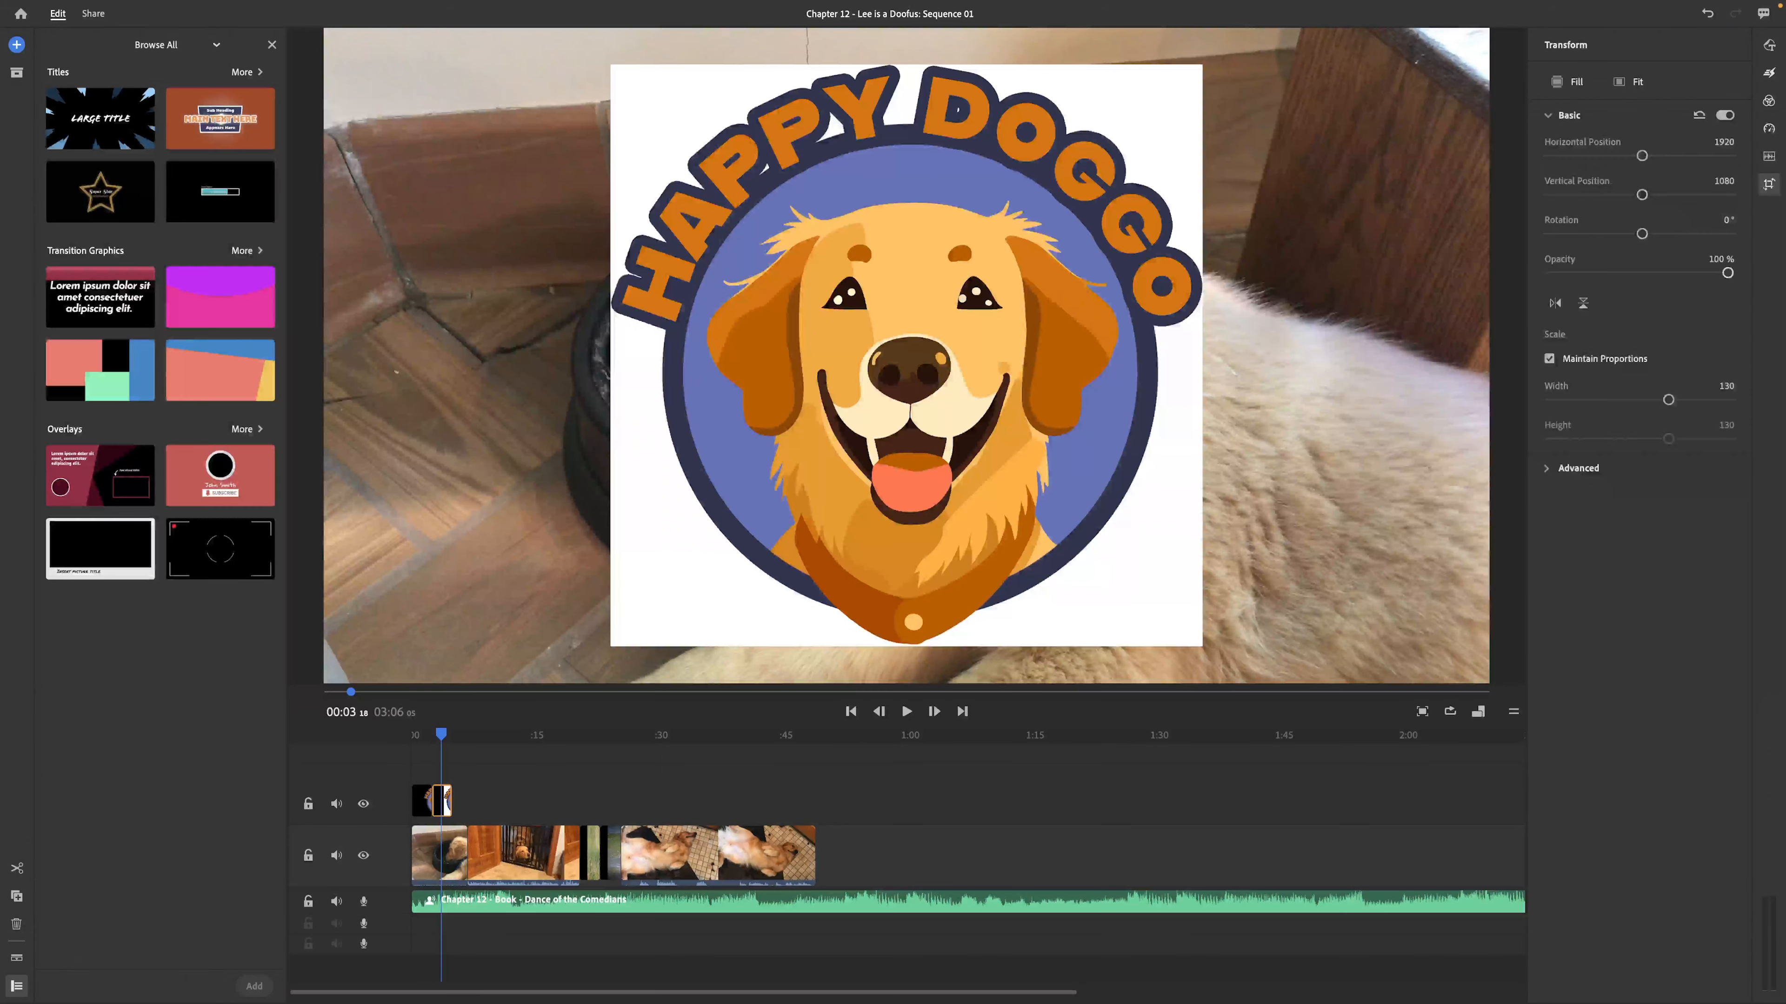
Compare the transparent and white-background badges over the puppy clip, and delete the white-background one.
click(437, 734)
mouse_move(439, 732)
mouse_down()
mouse_move(423, 733)
mouse_move(441, 731)
mouse_up()
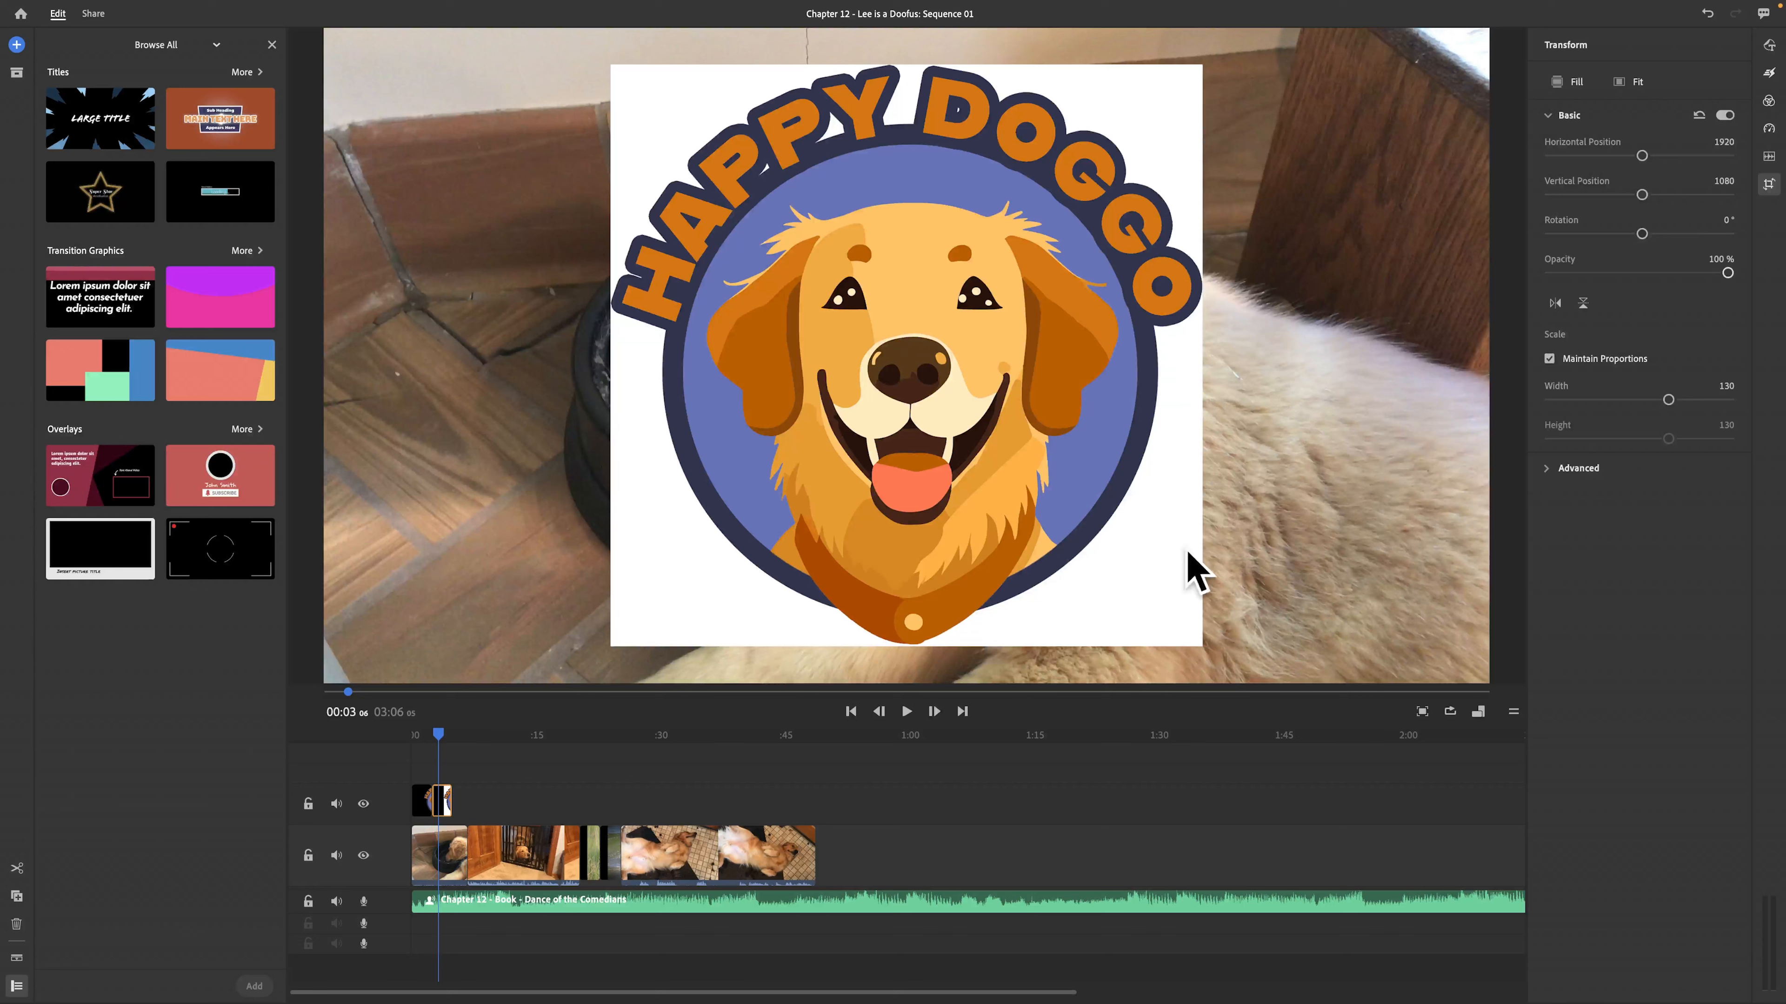
click(421, 807)
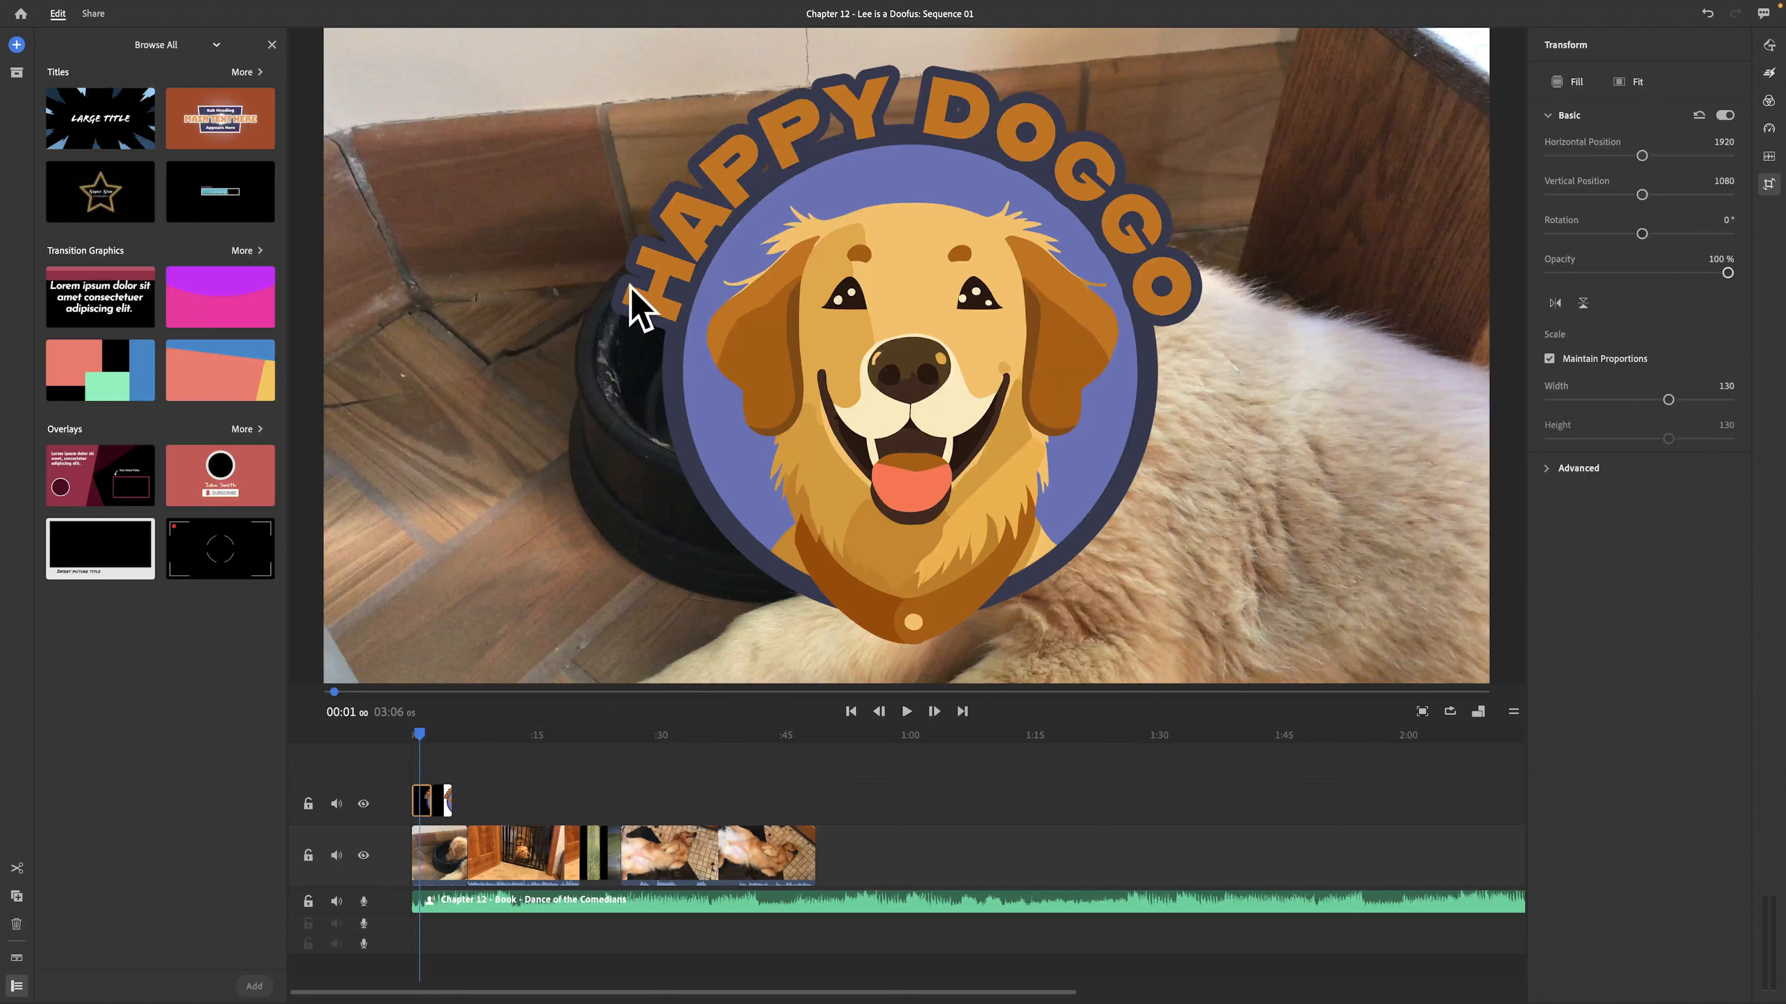
click(441, 810)
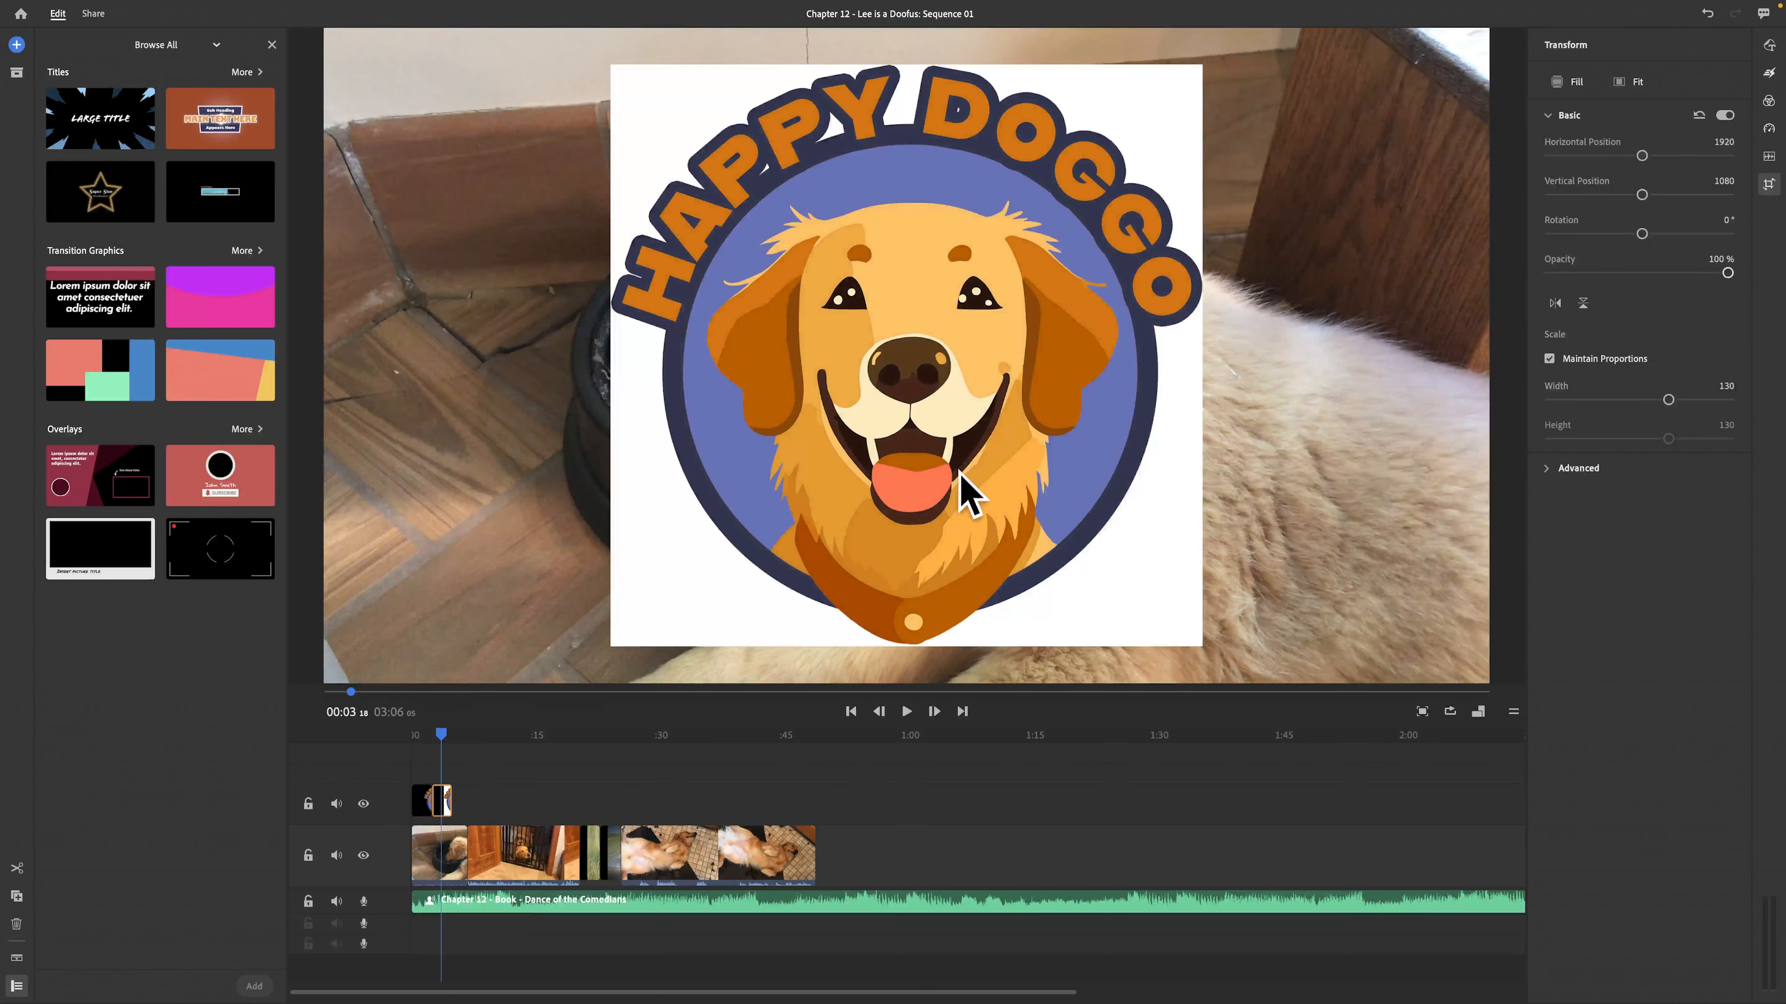
key(Delete)
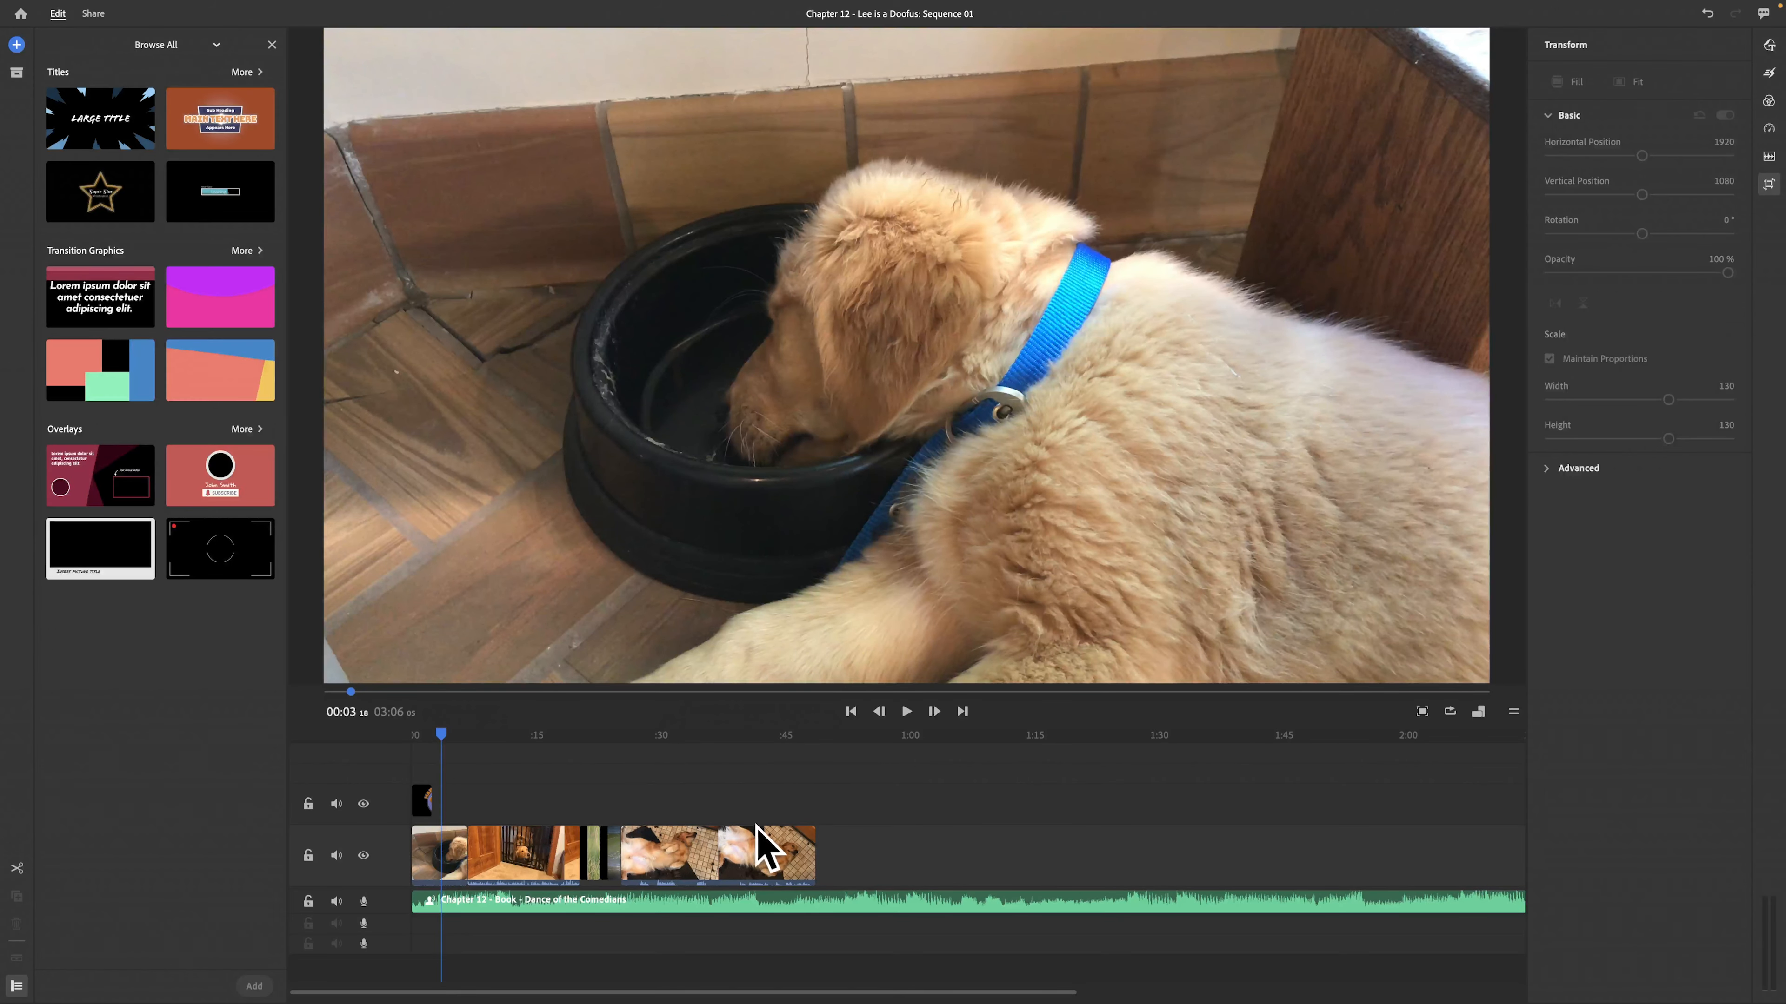
Scrub the playhead from the tile floor clip back to about 11 seconds in the dog gate clip.
click(769, 847)
drag(771, 740, 727, 766)
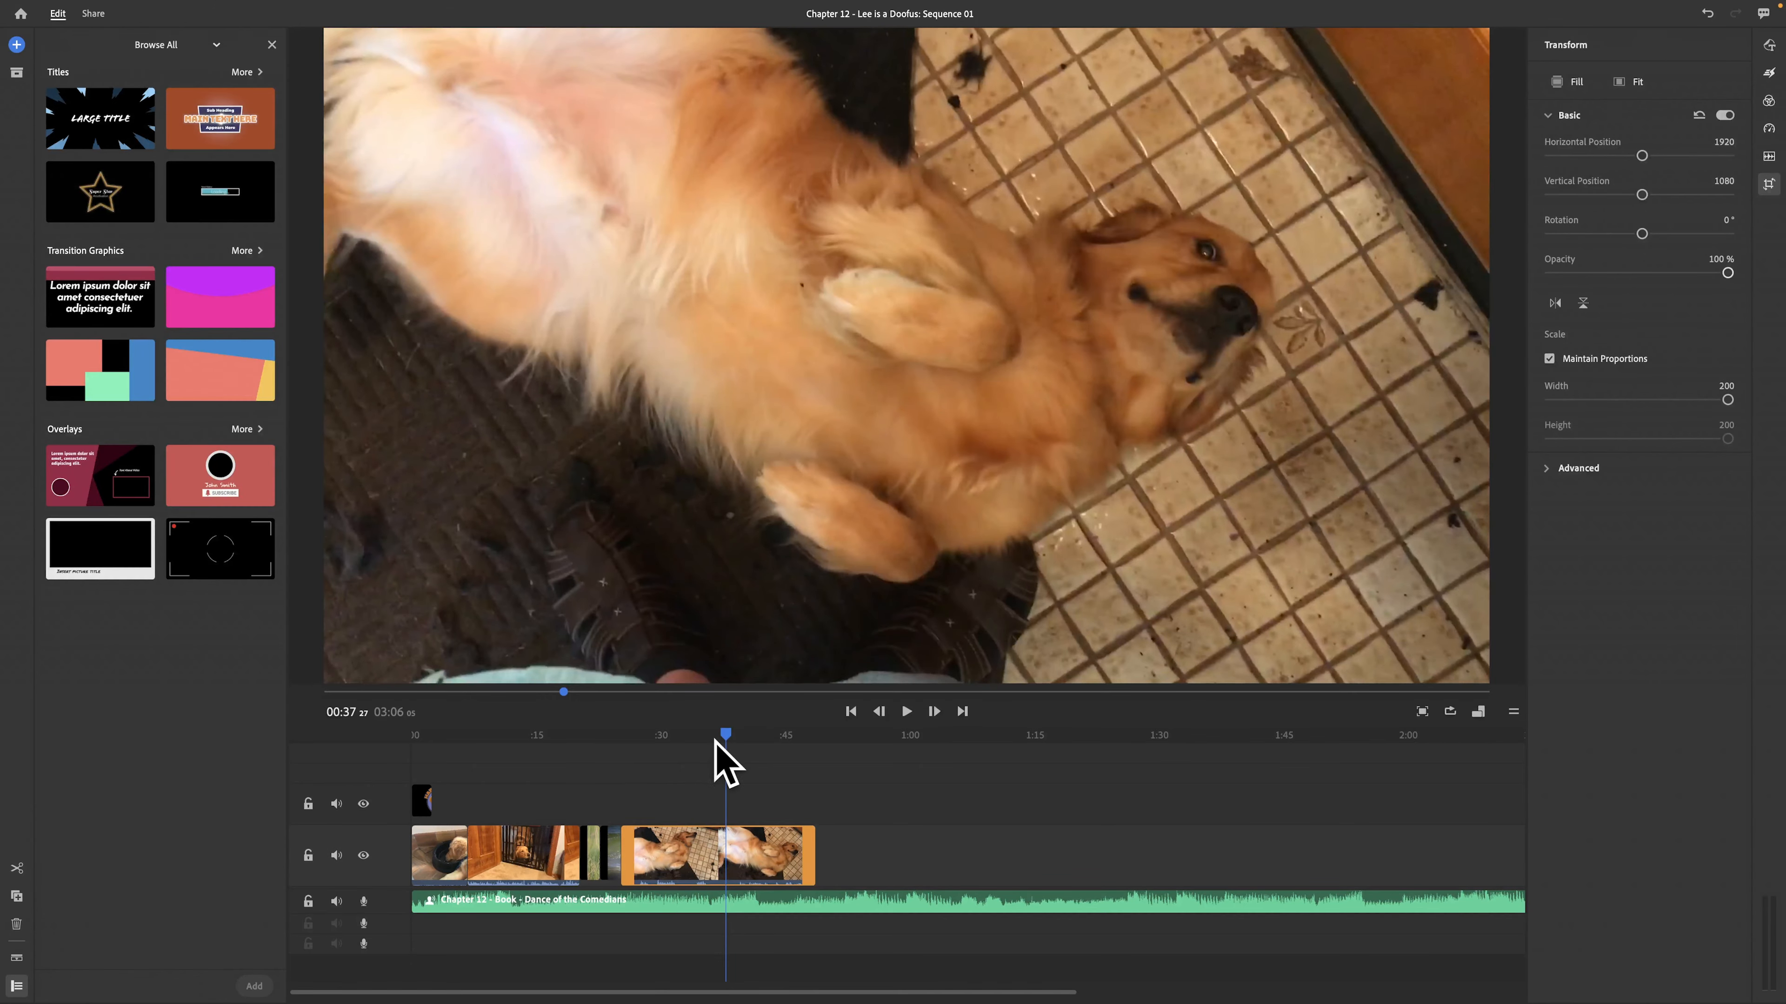
drag(728, 738, 522, 733)
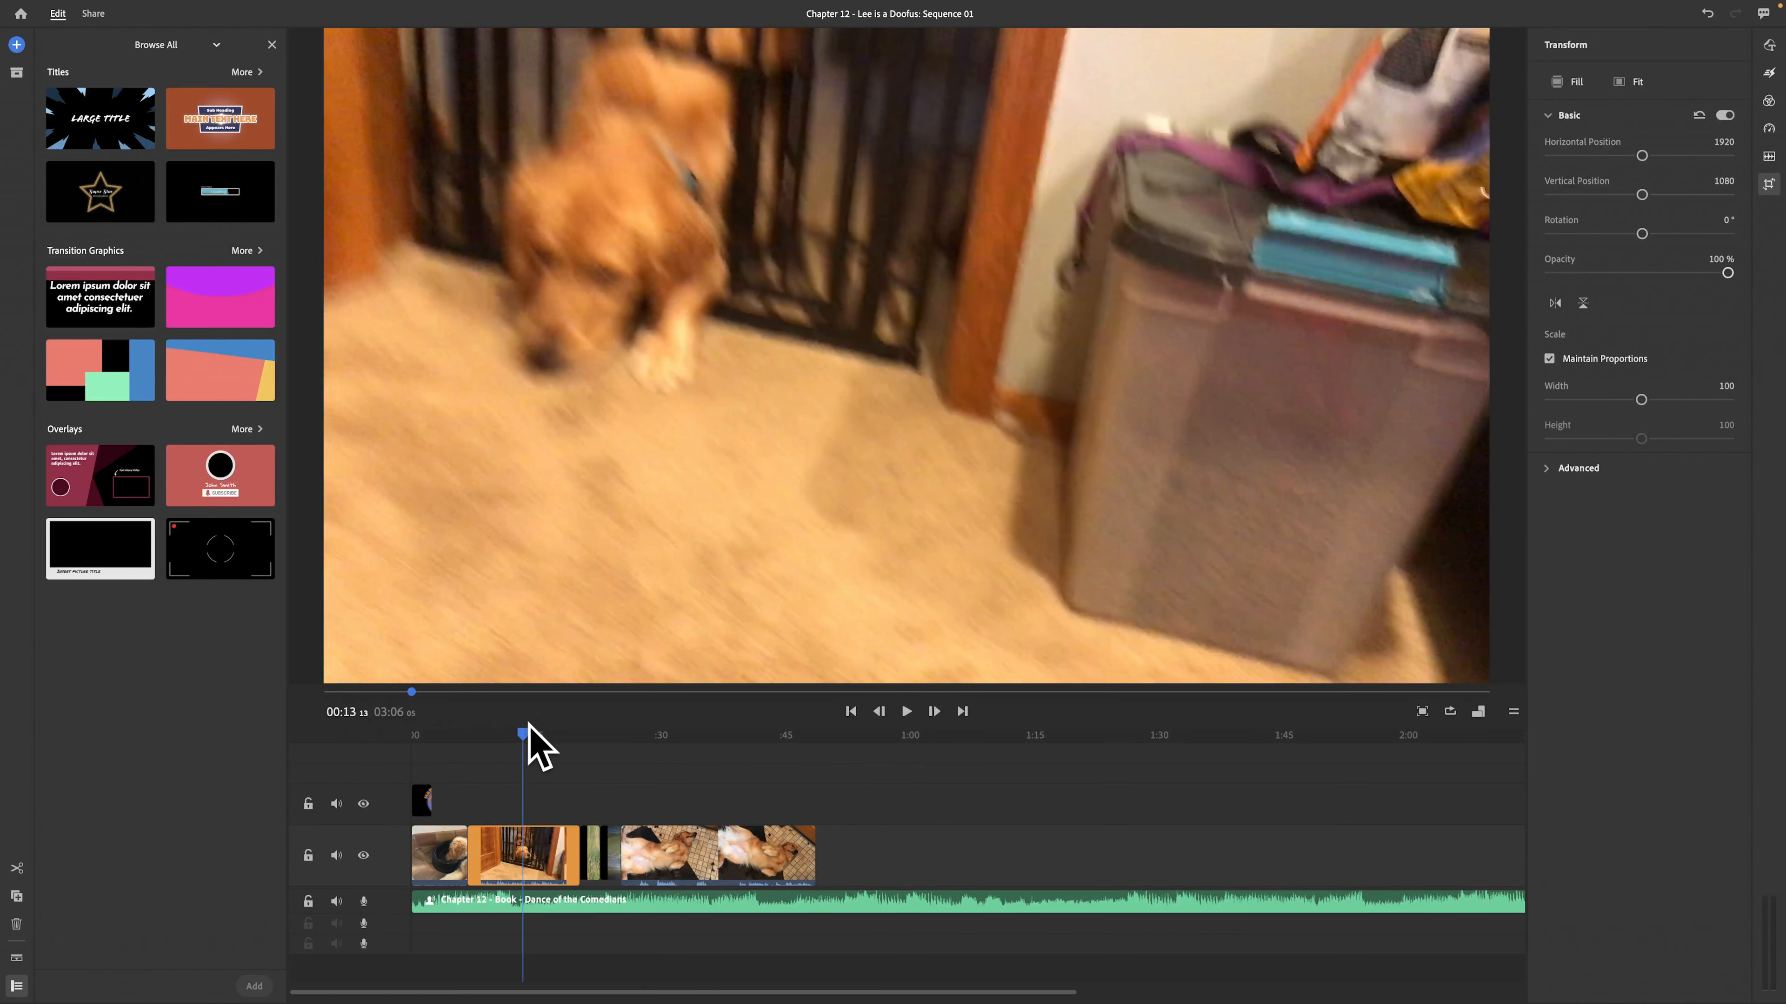
drag(522, 731, 501, 734)
Step through the dog gate clip one frame at a time, forward and then backward, to examine the dog's movement.
key(Right)
key(Right)
key(Right)
key(Right)
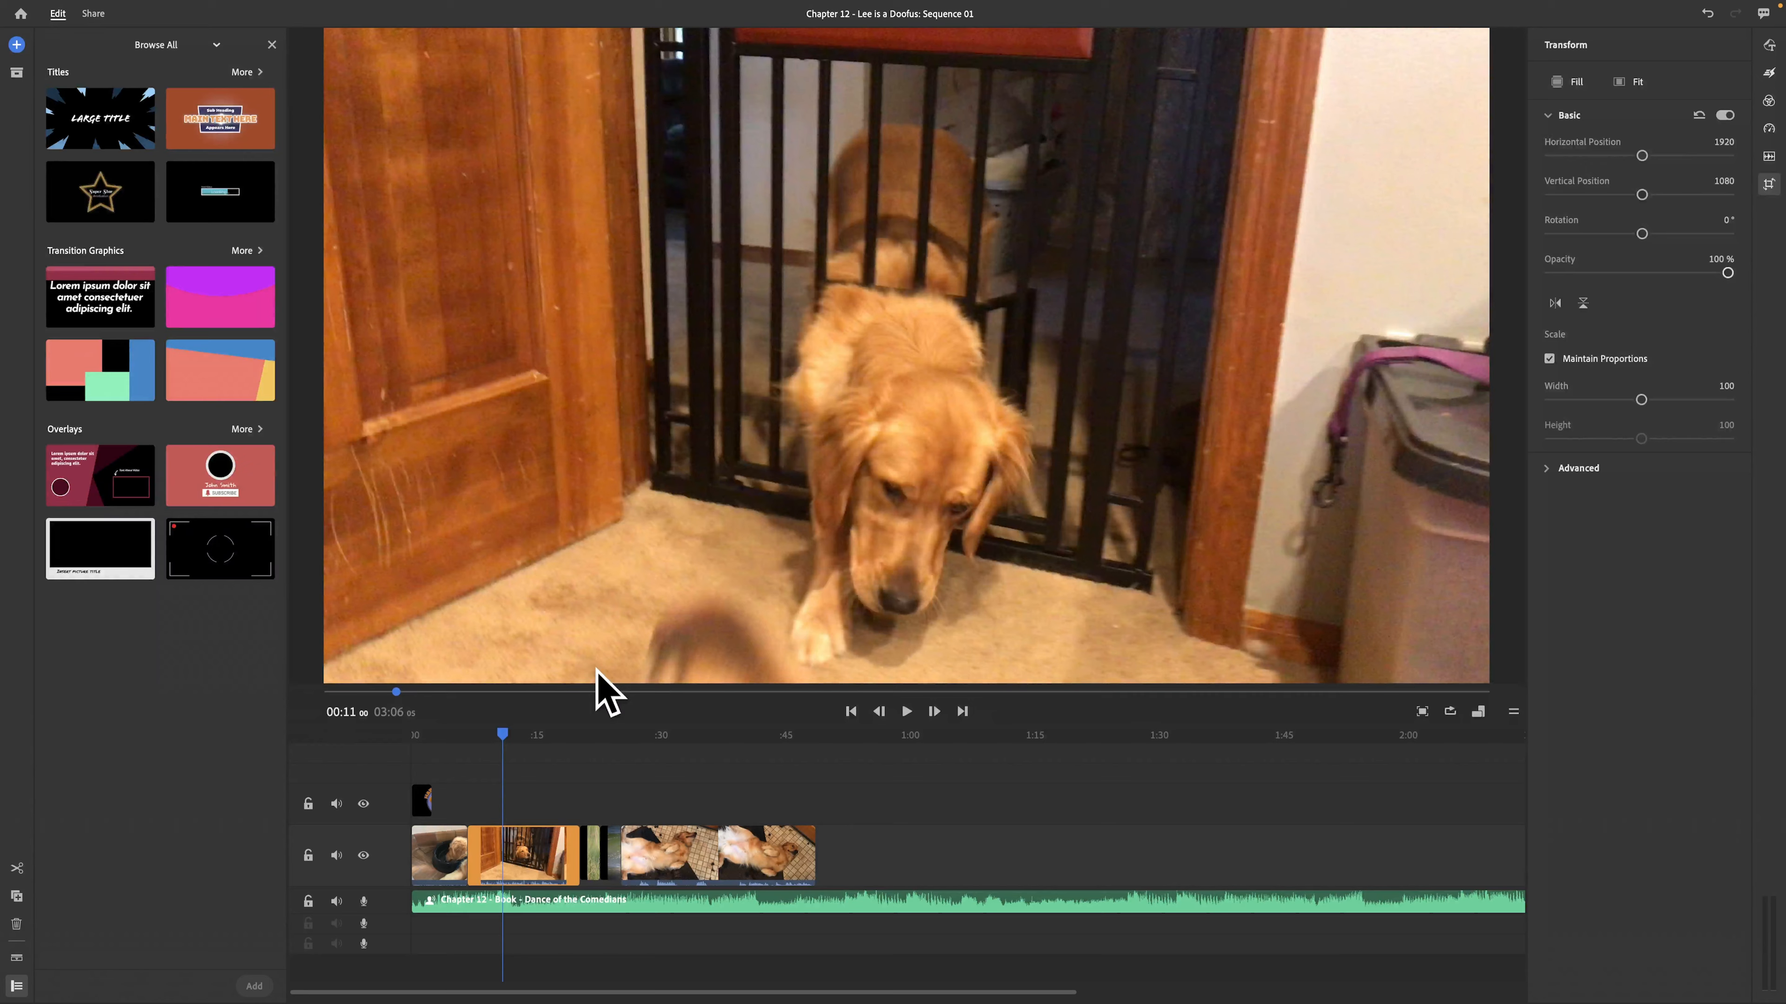
key(Left)
key(Left)
key(Left)
key(Left)
key(Left)
key(Left)
key(Left)
key(Left)
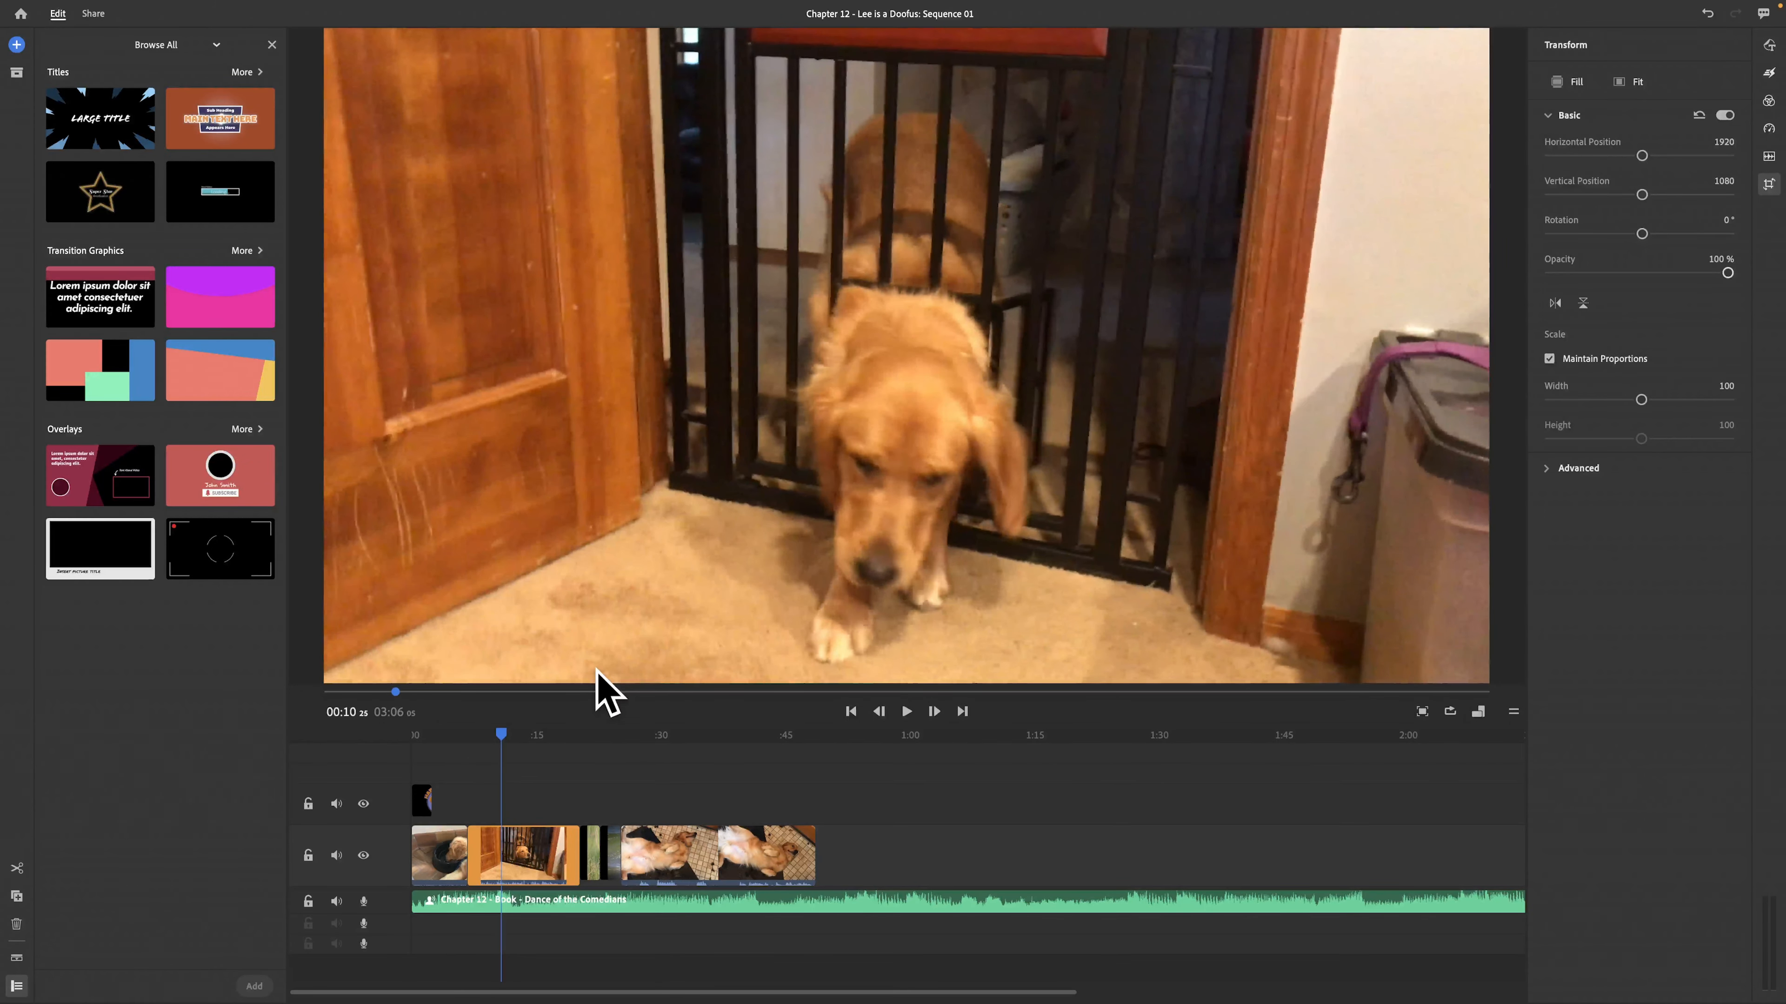
key(Left)
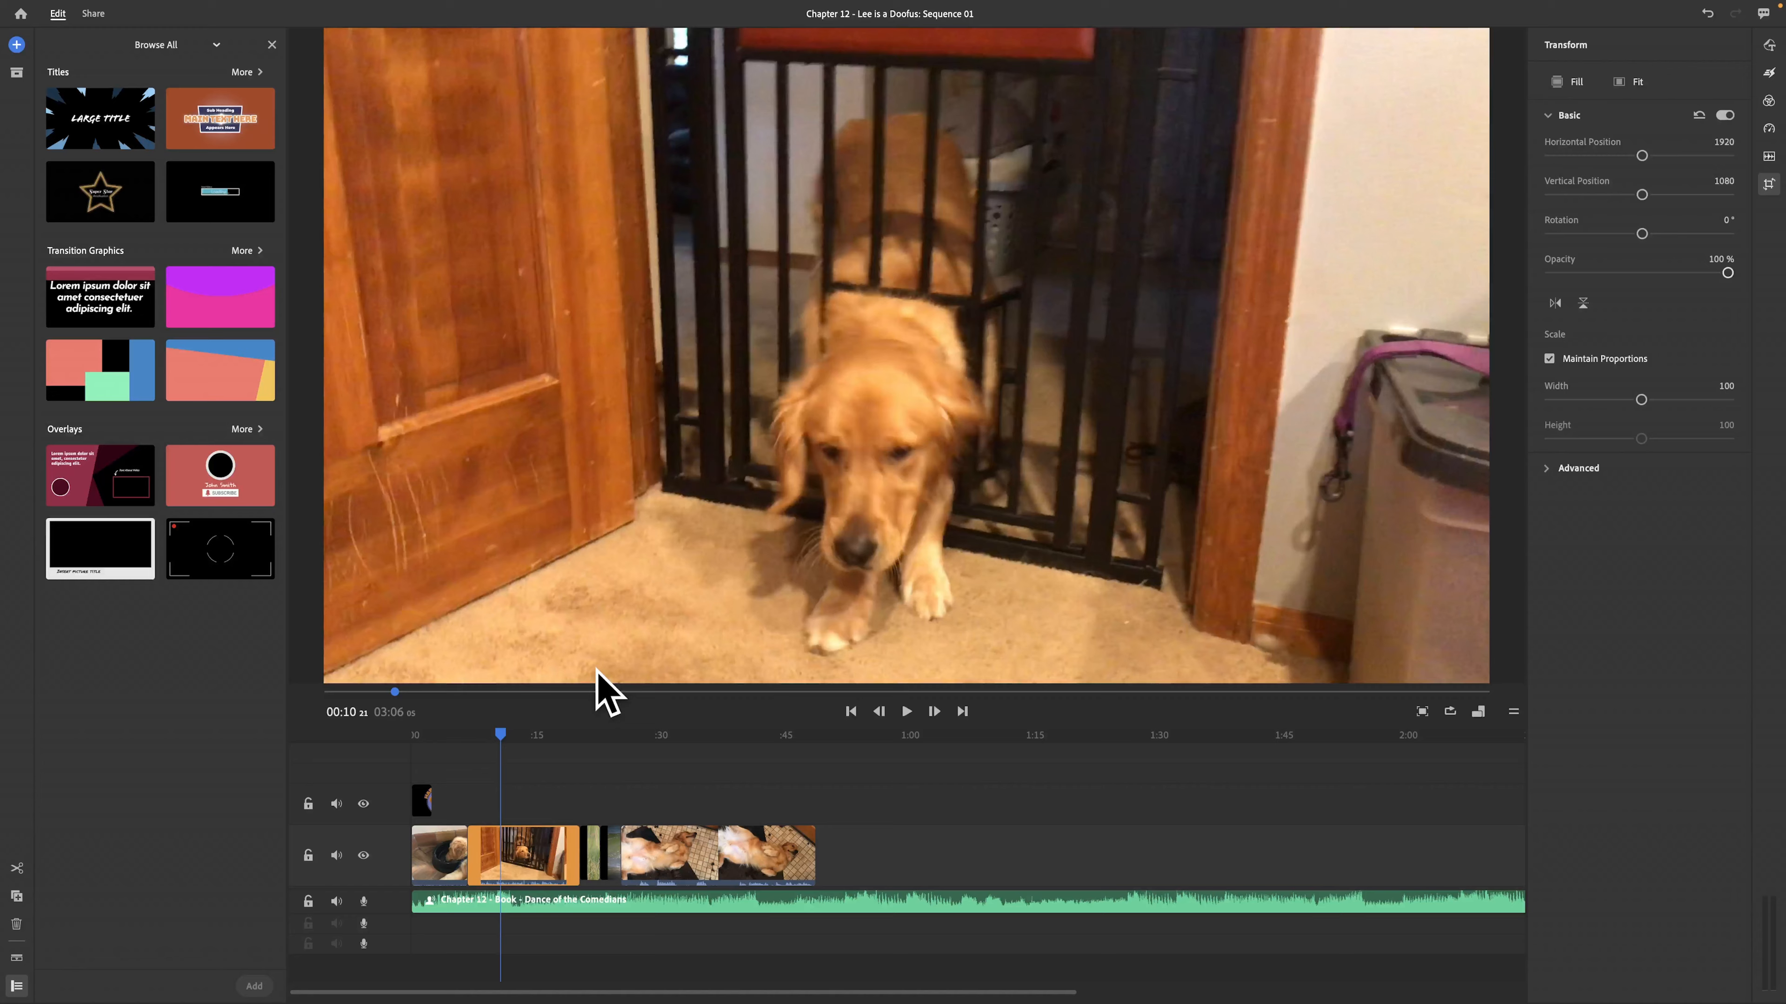
key(Left)
key(Left)
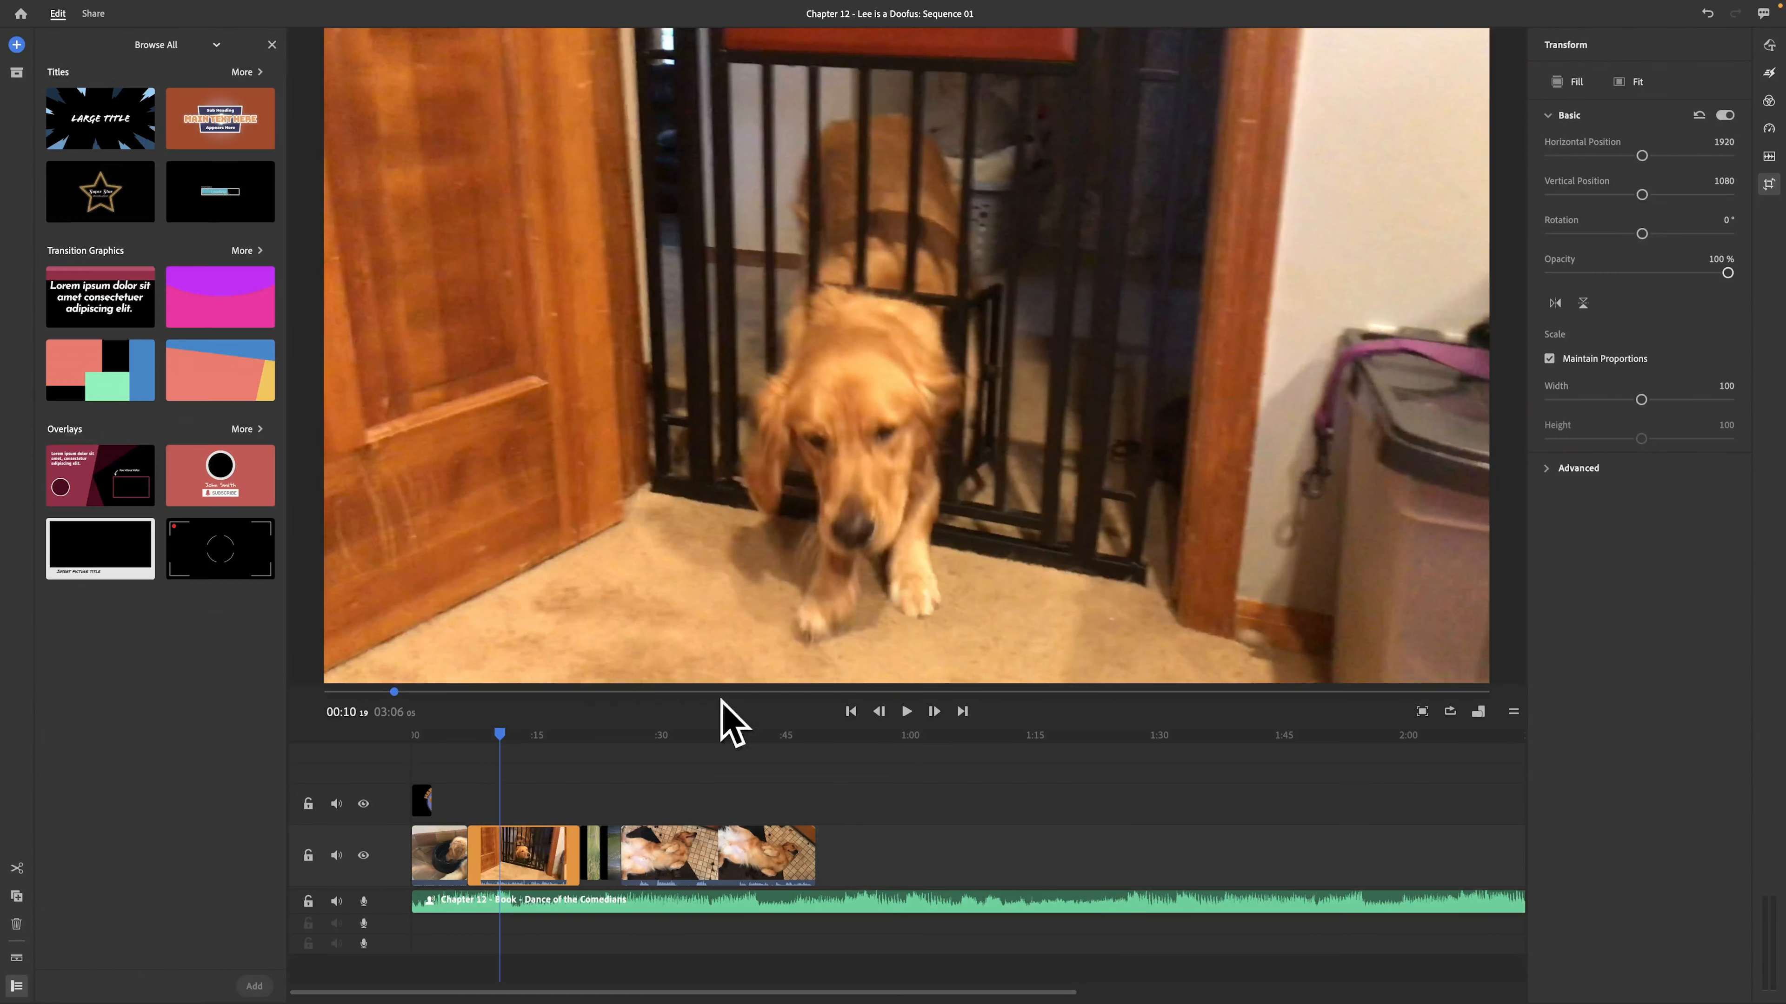
Jump to the dog gate clip's start, then its end, and step back five frames from there.
click(850, 711)
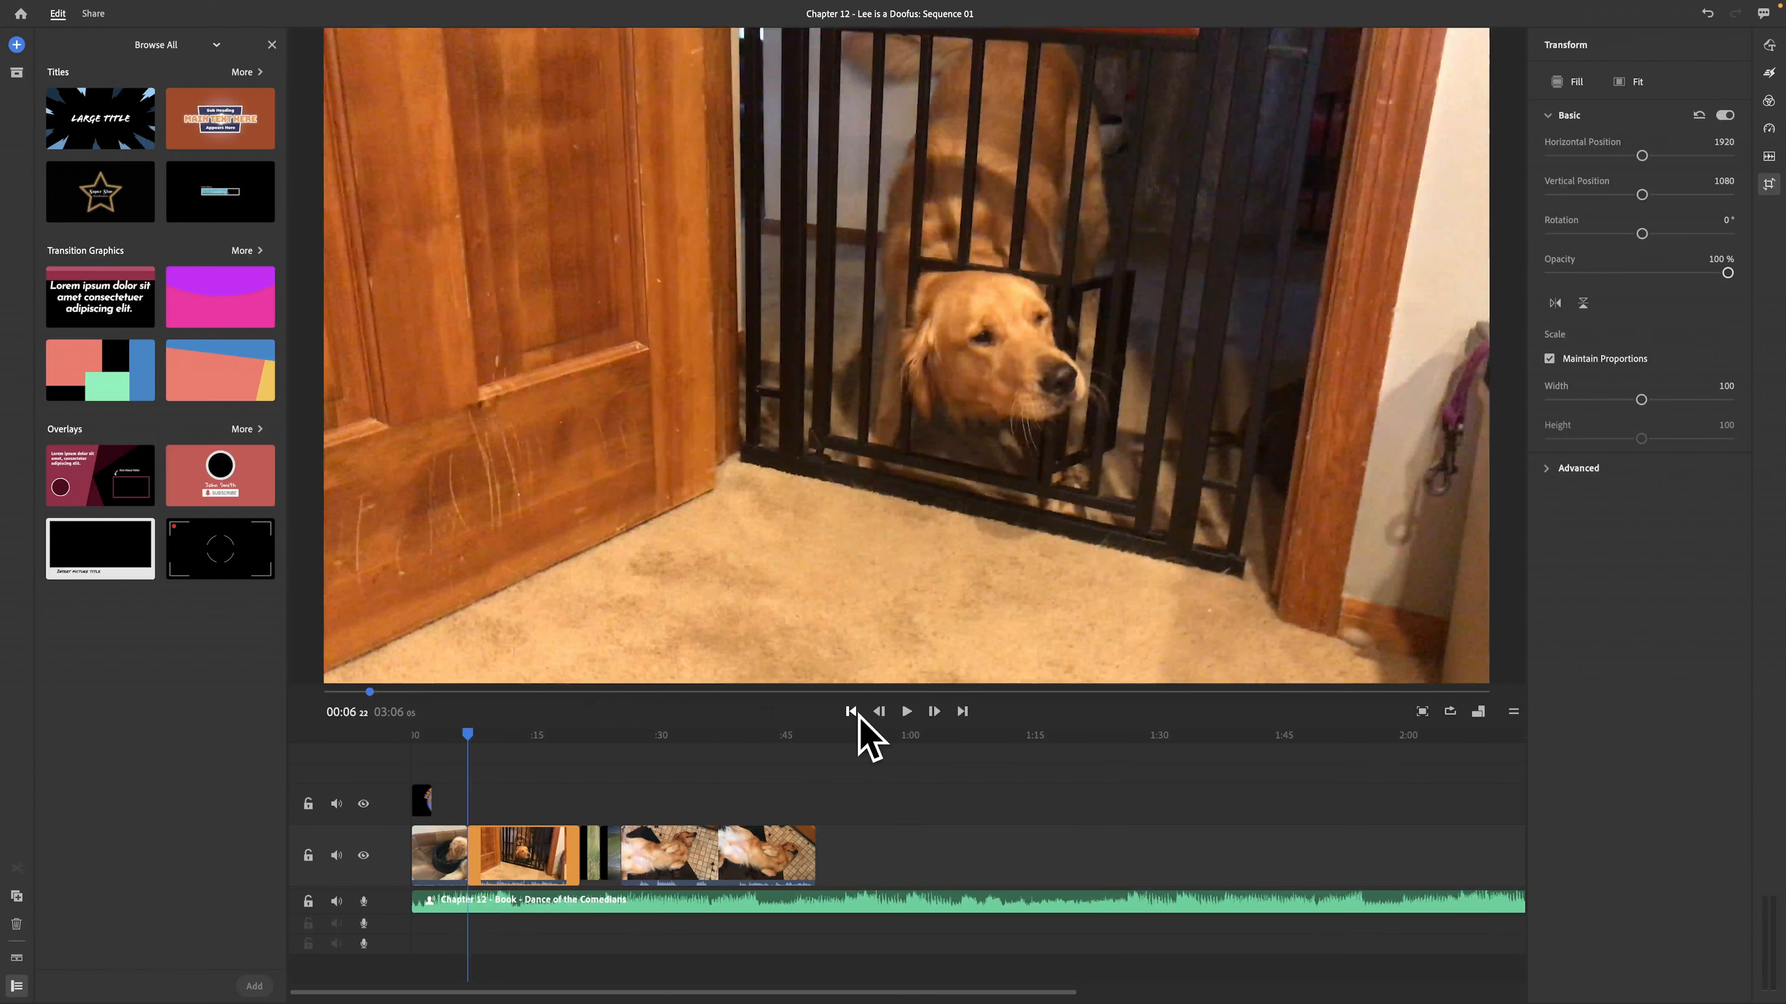
click(962, 711)
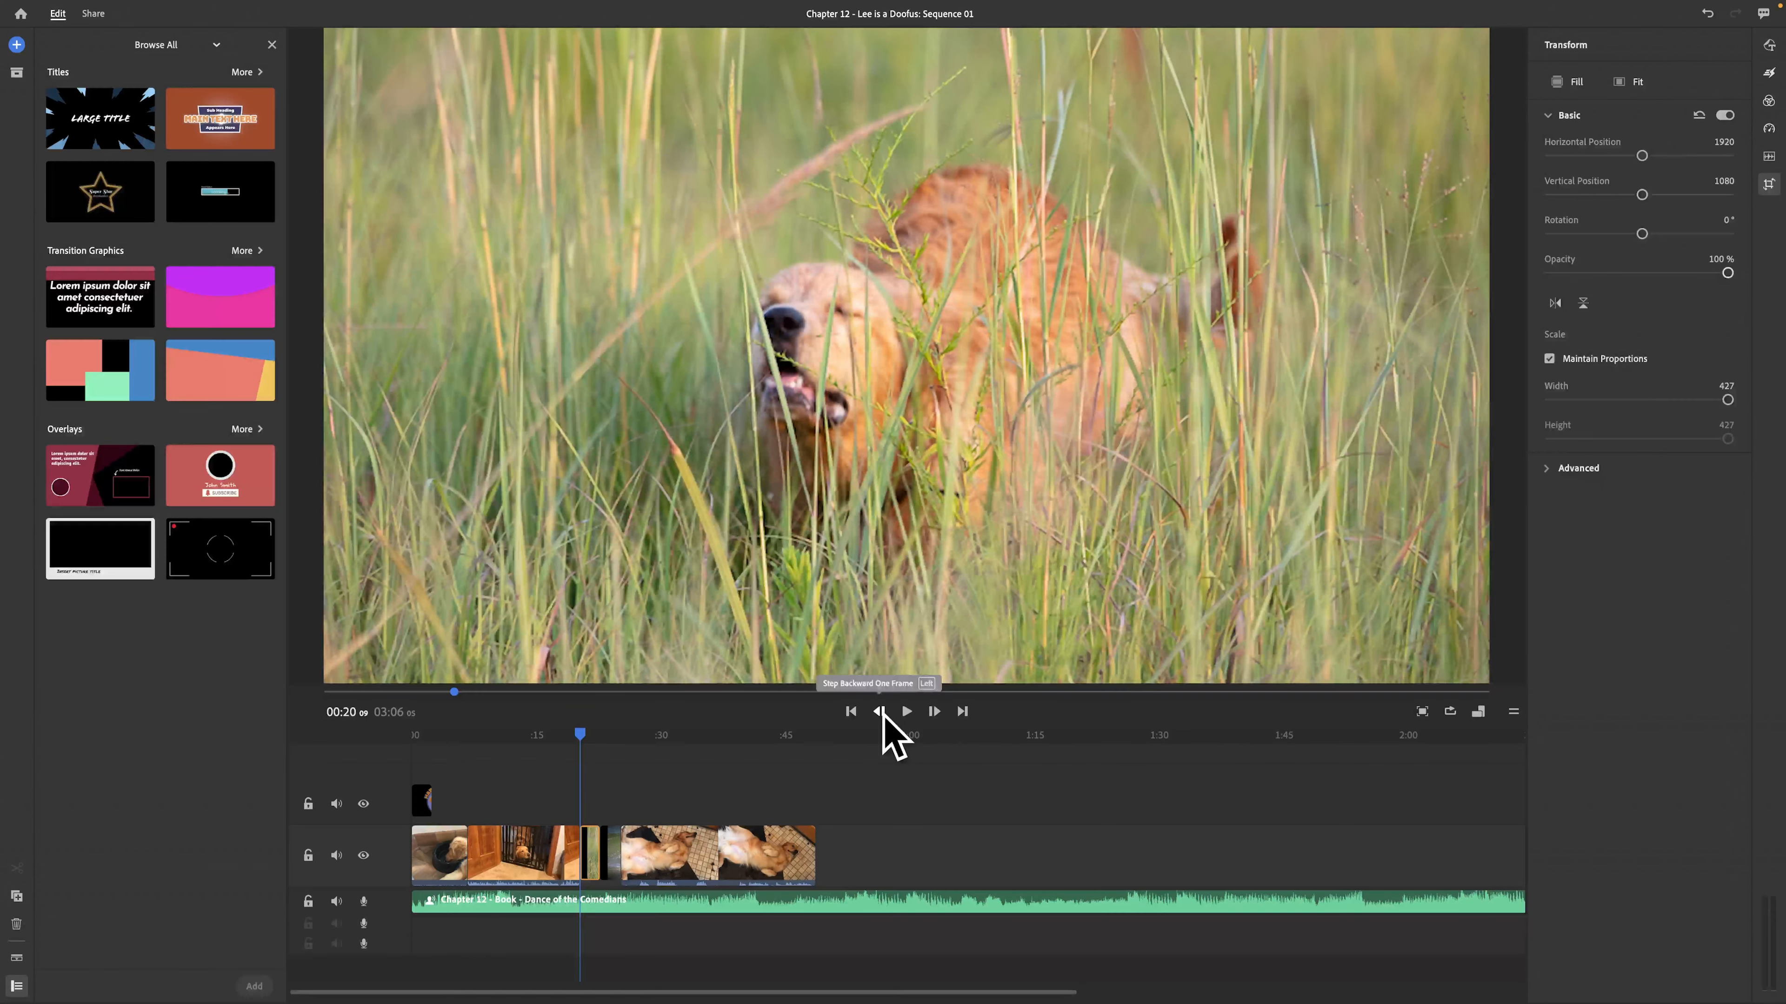
click(879, 711)
click(879, 711)
click(879, 711)
click(879, 711)
click(879, 711)
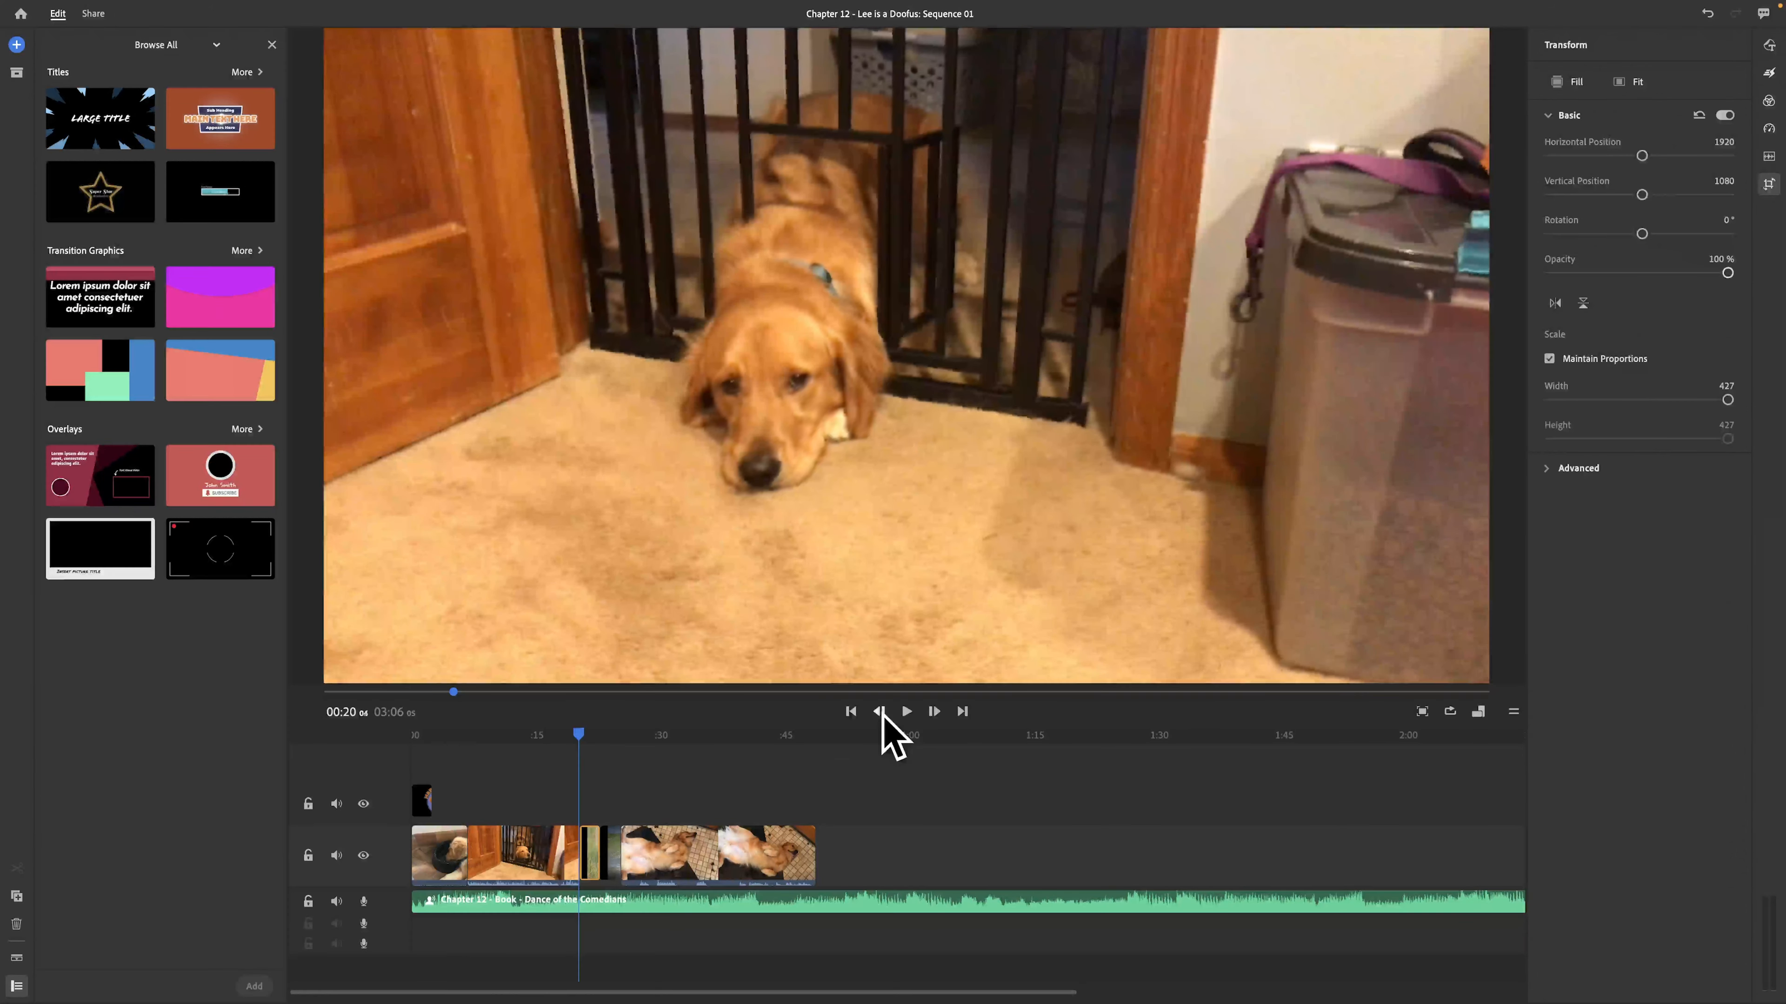
Select the puppy bowl clip and hide the graphics browser and the transform settings.
drag(578, 732, 451, 750)
click(443, 868)
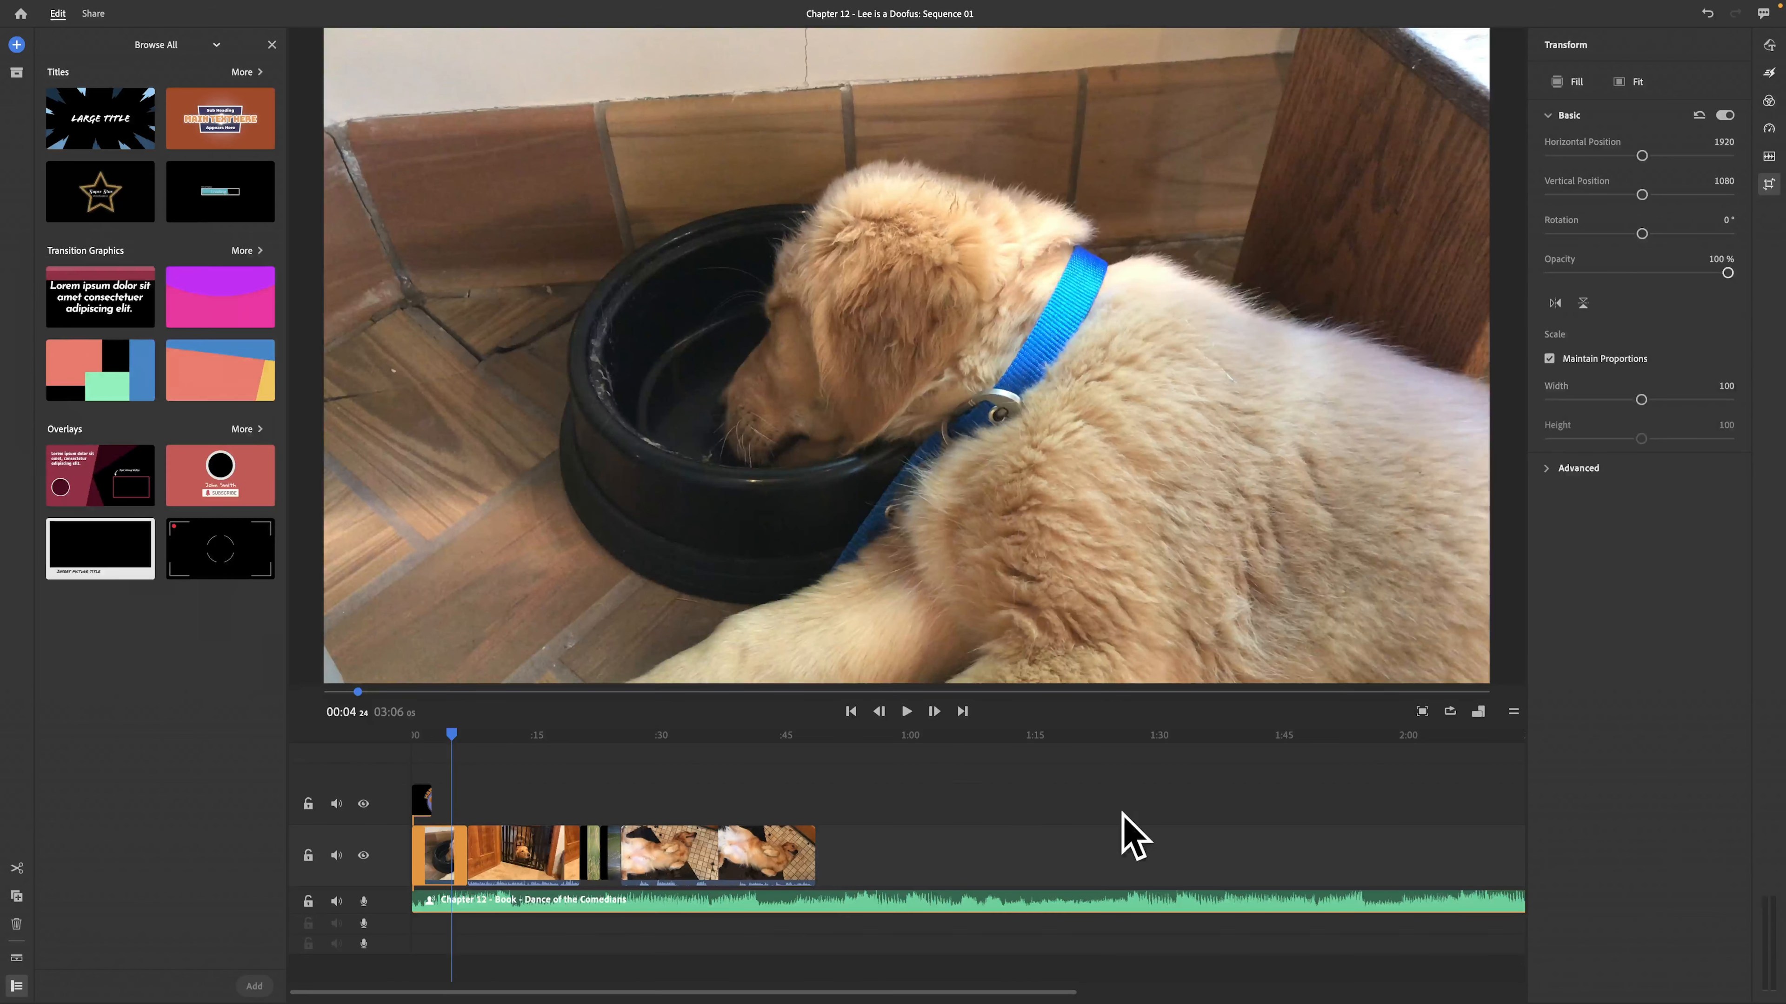
click(272, 44)
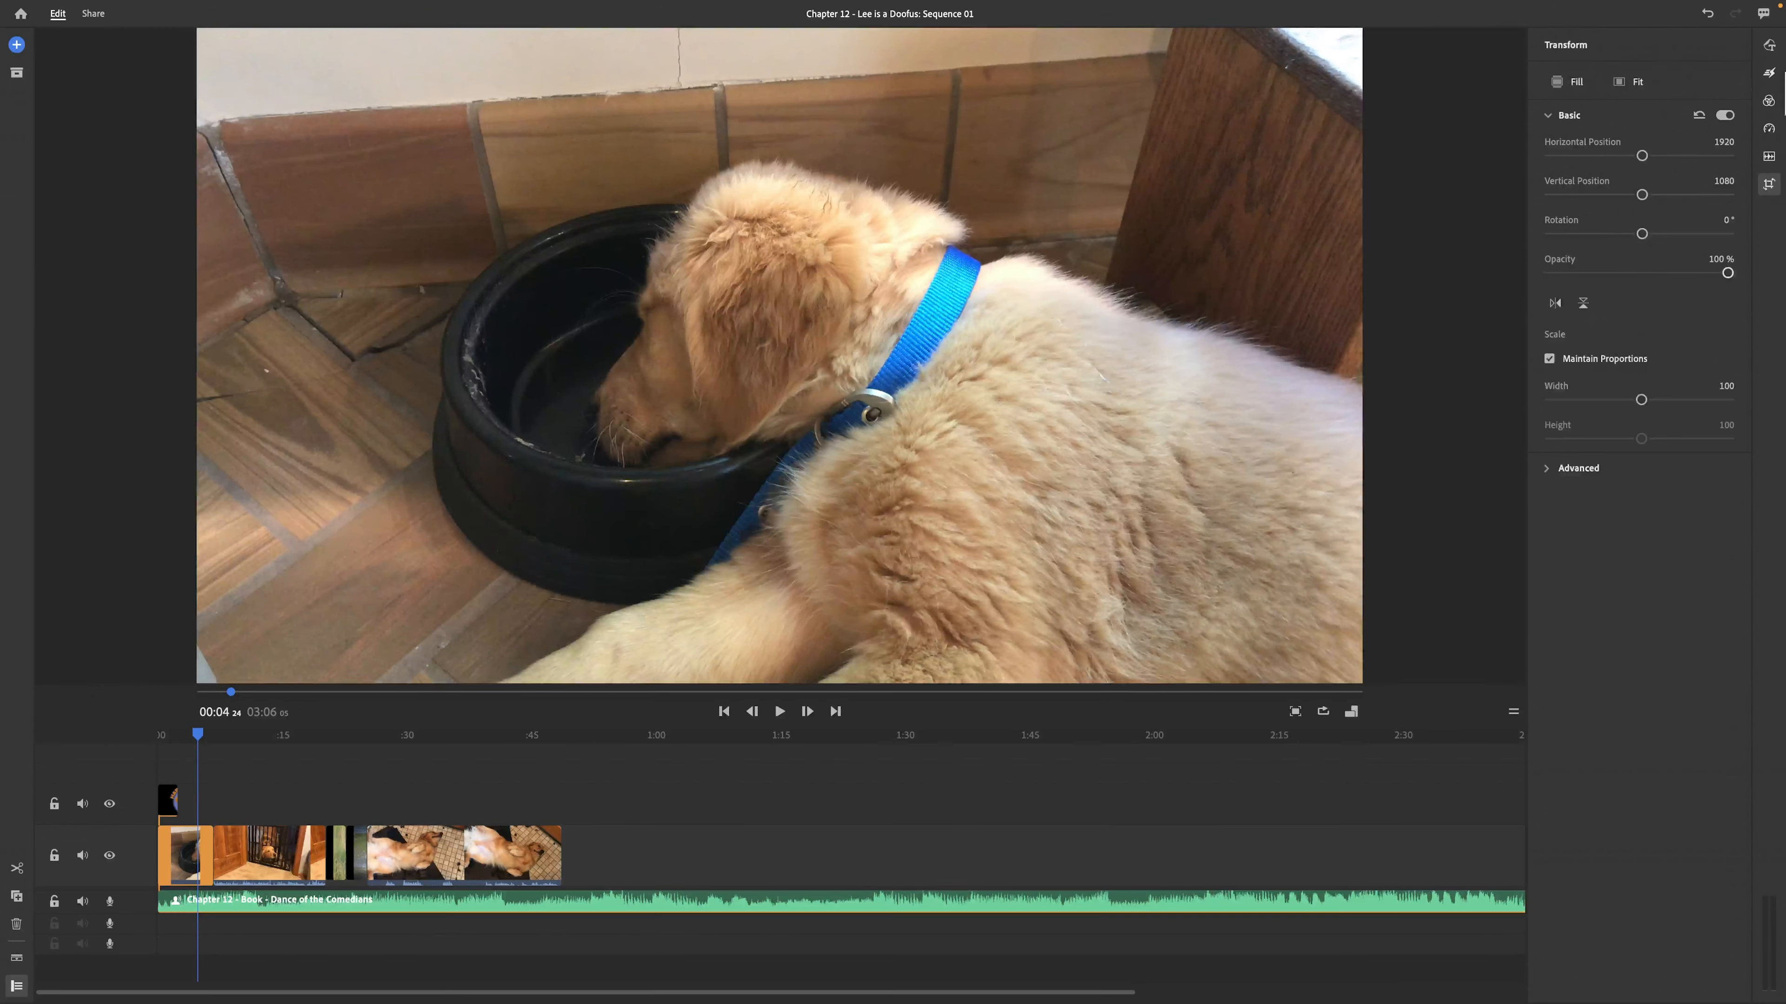
click(1770, 185)
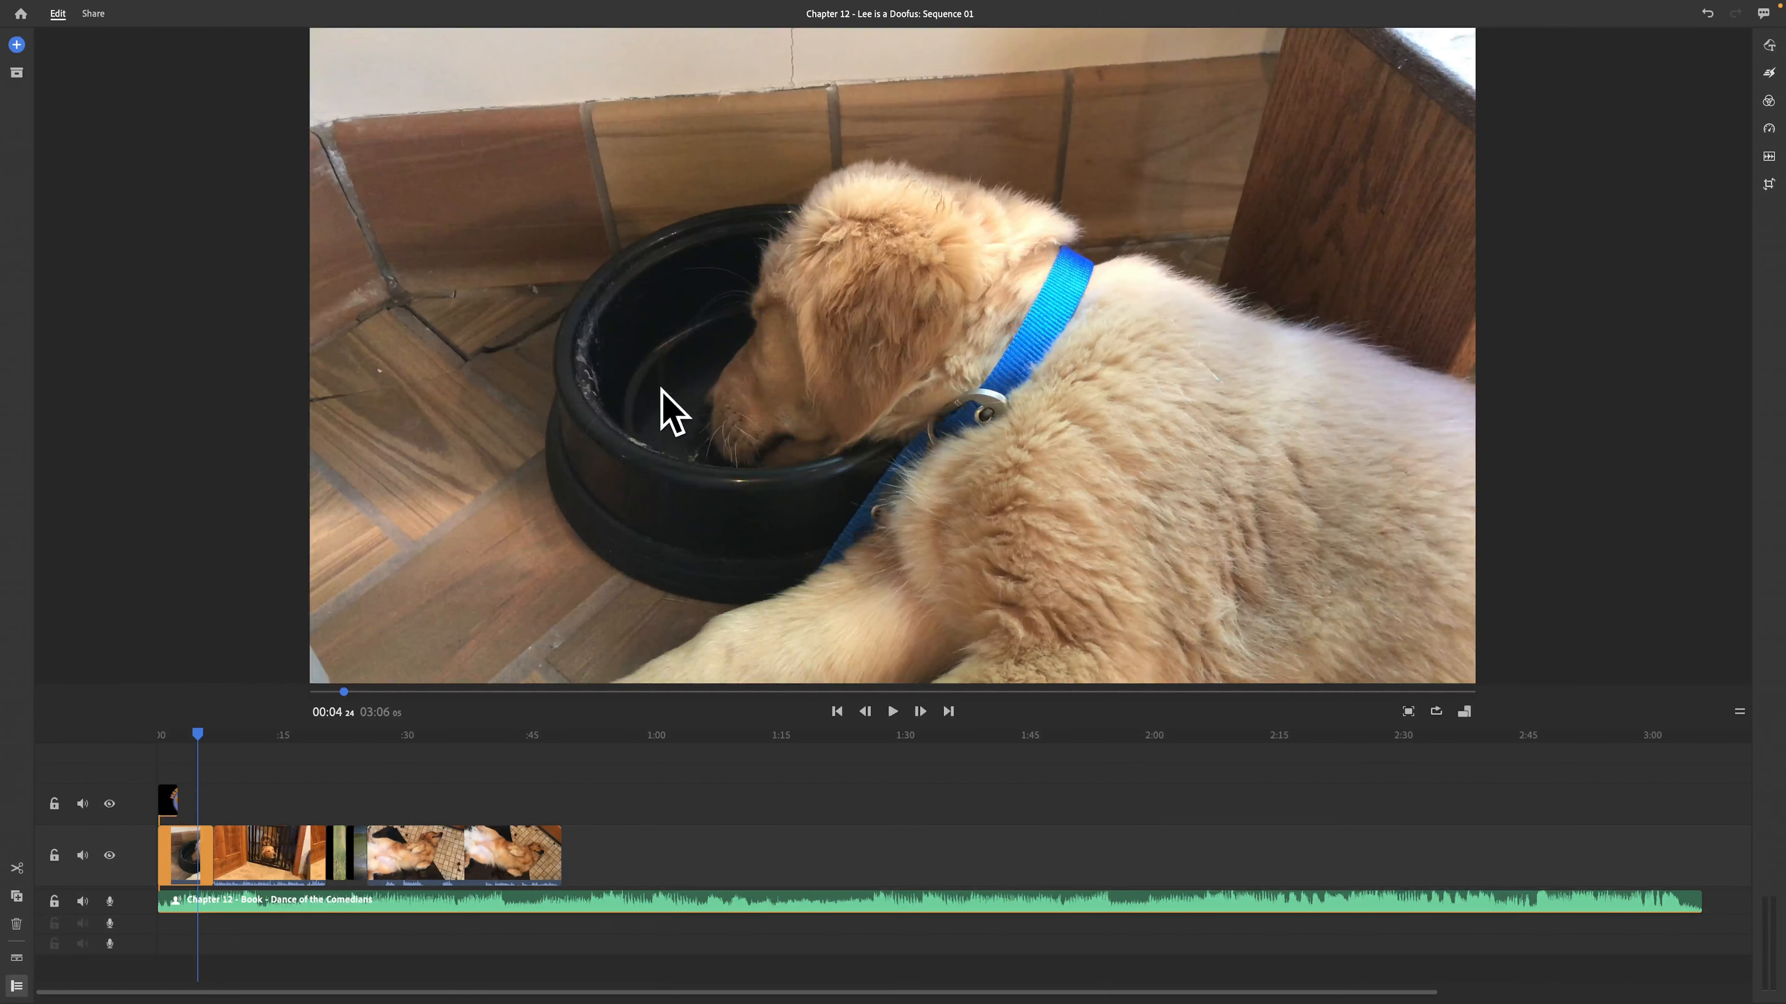
Trim the end of the puppy bowl clip to 5 seconds on the timeline.
mouse_move(1296, 992)
mouse_down()
mouse_move(1357, 988)
mouse_move(1326, 967)
mouse_move(1288, 979)
mouse_up()
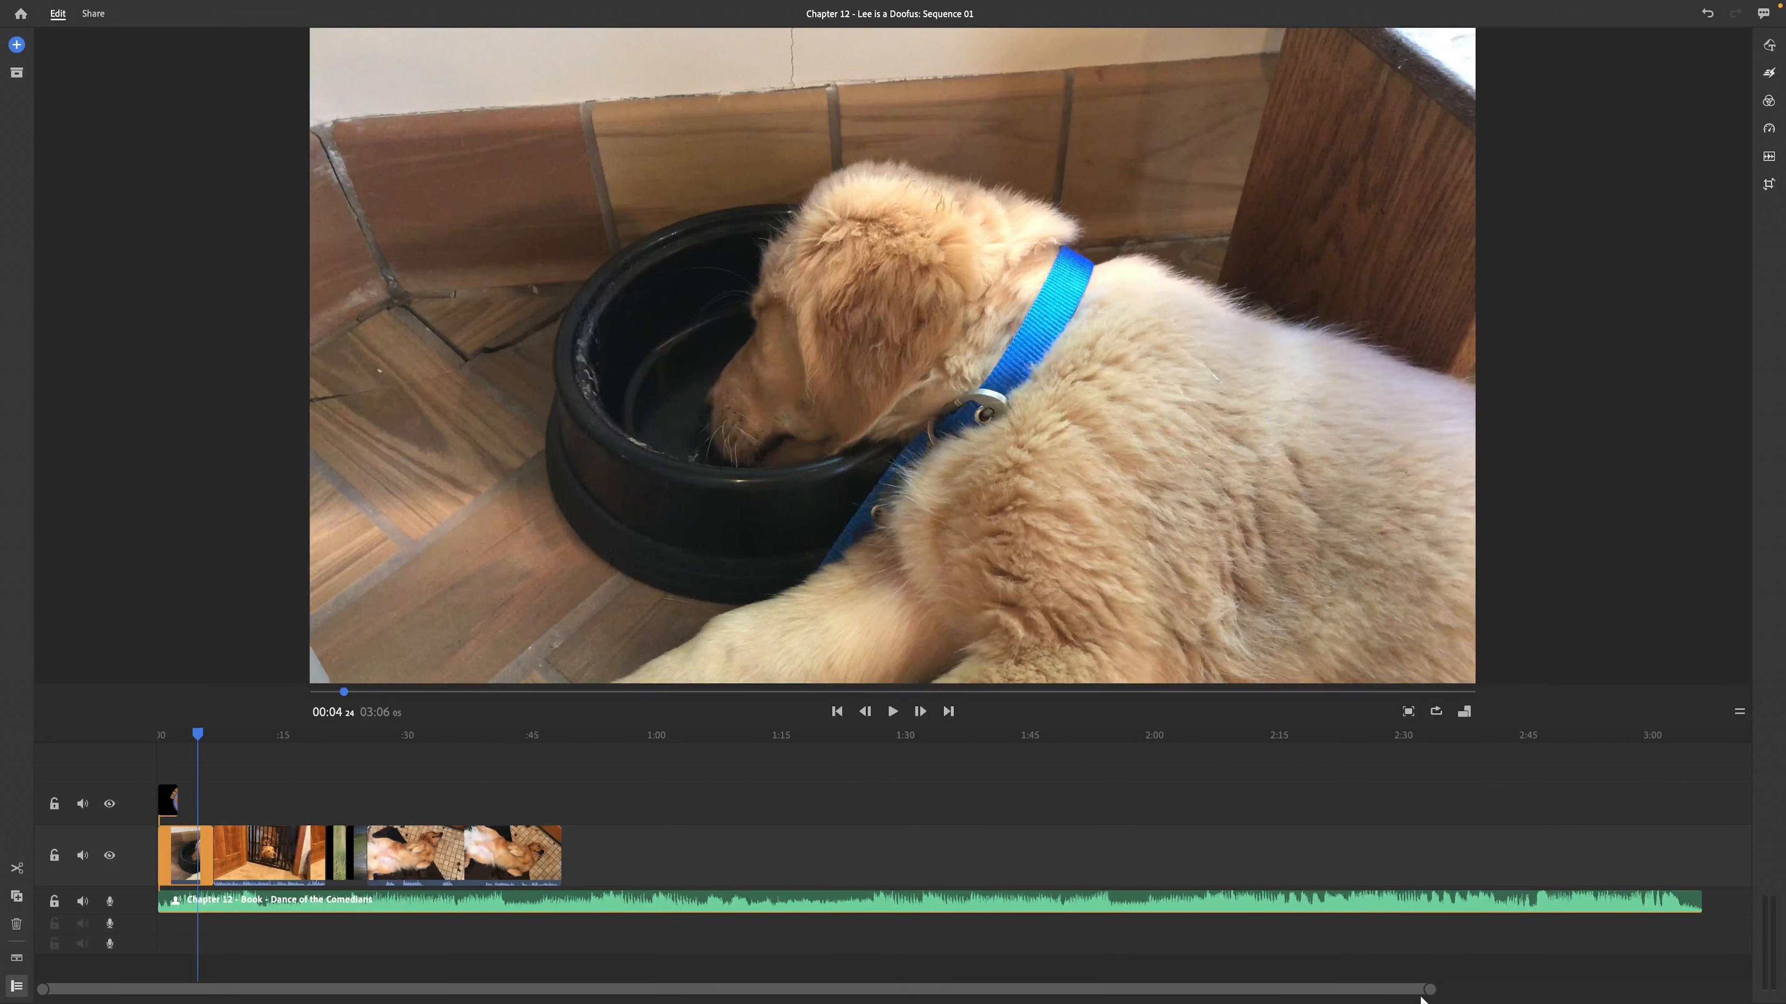
drag(1427, 991, 1016, 982)
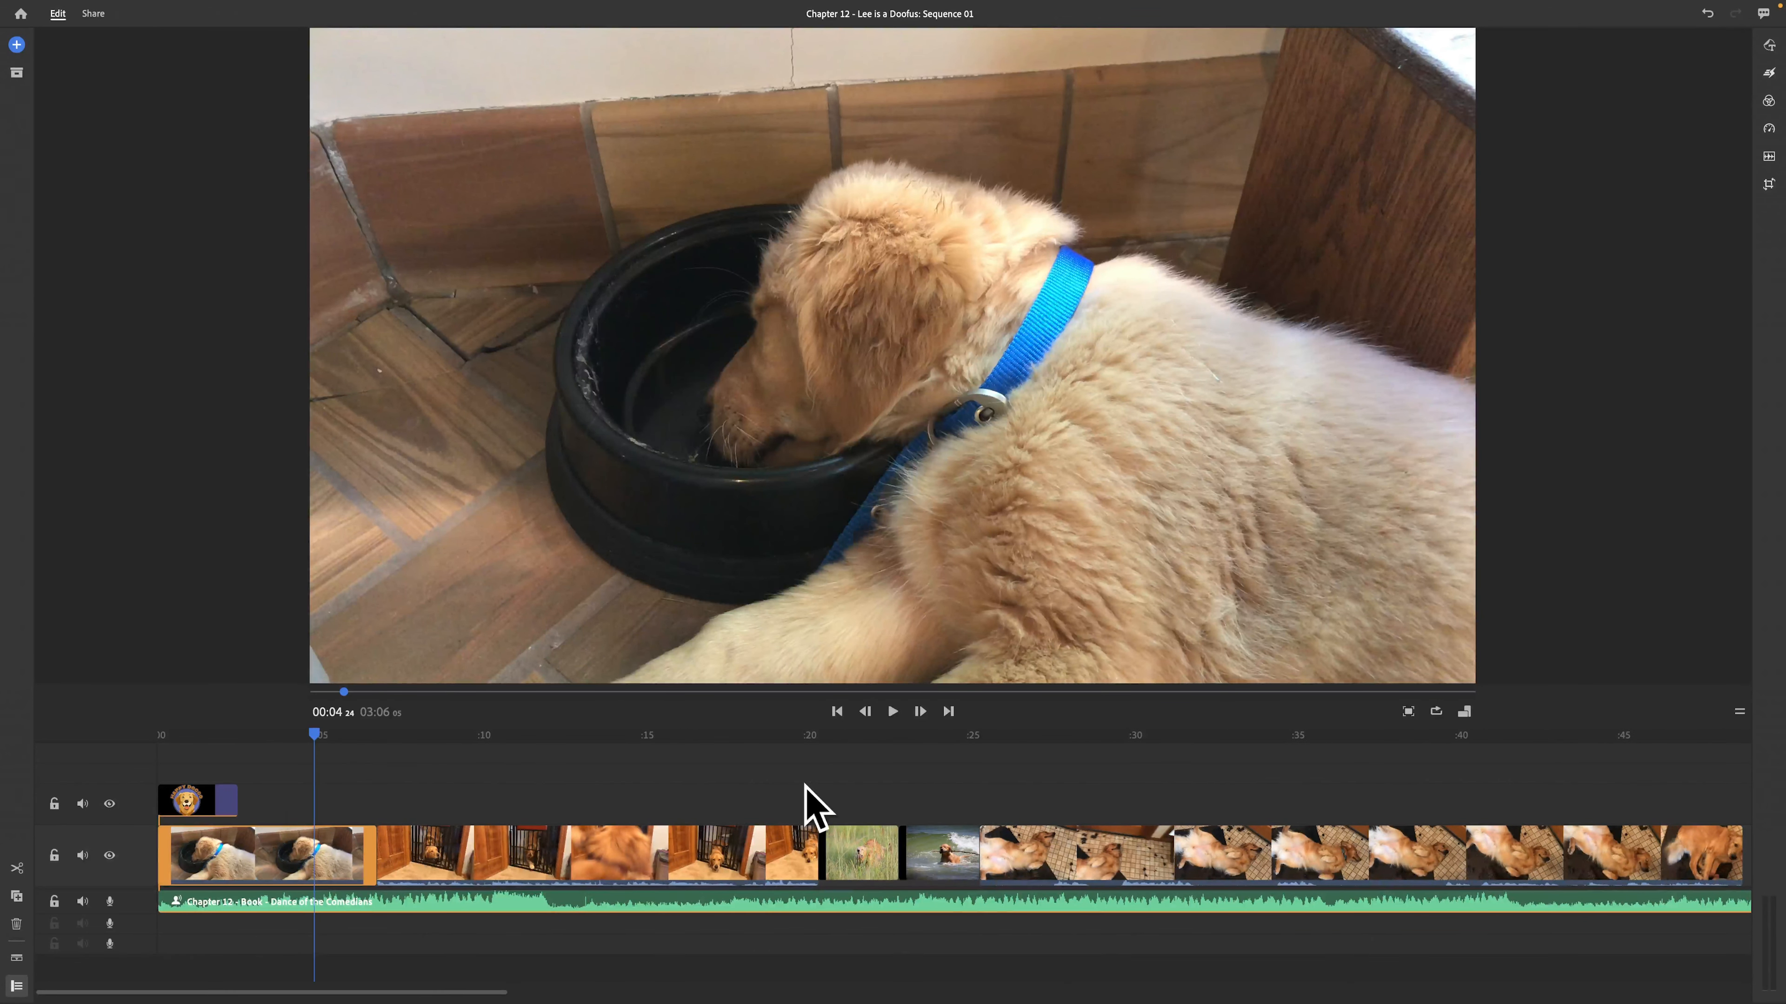
click(319, 735)
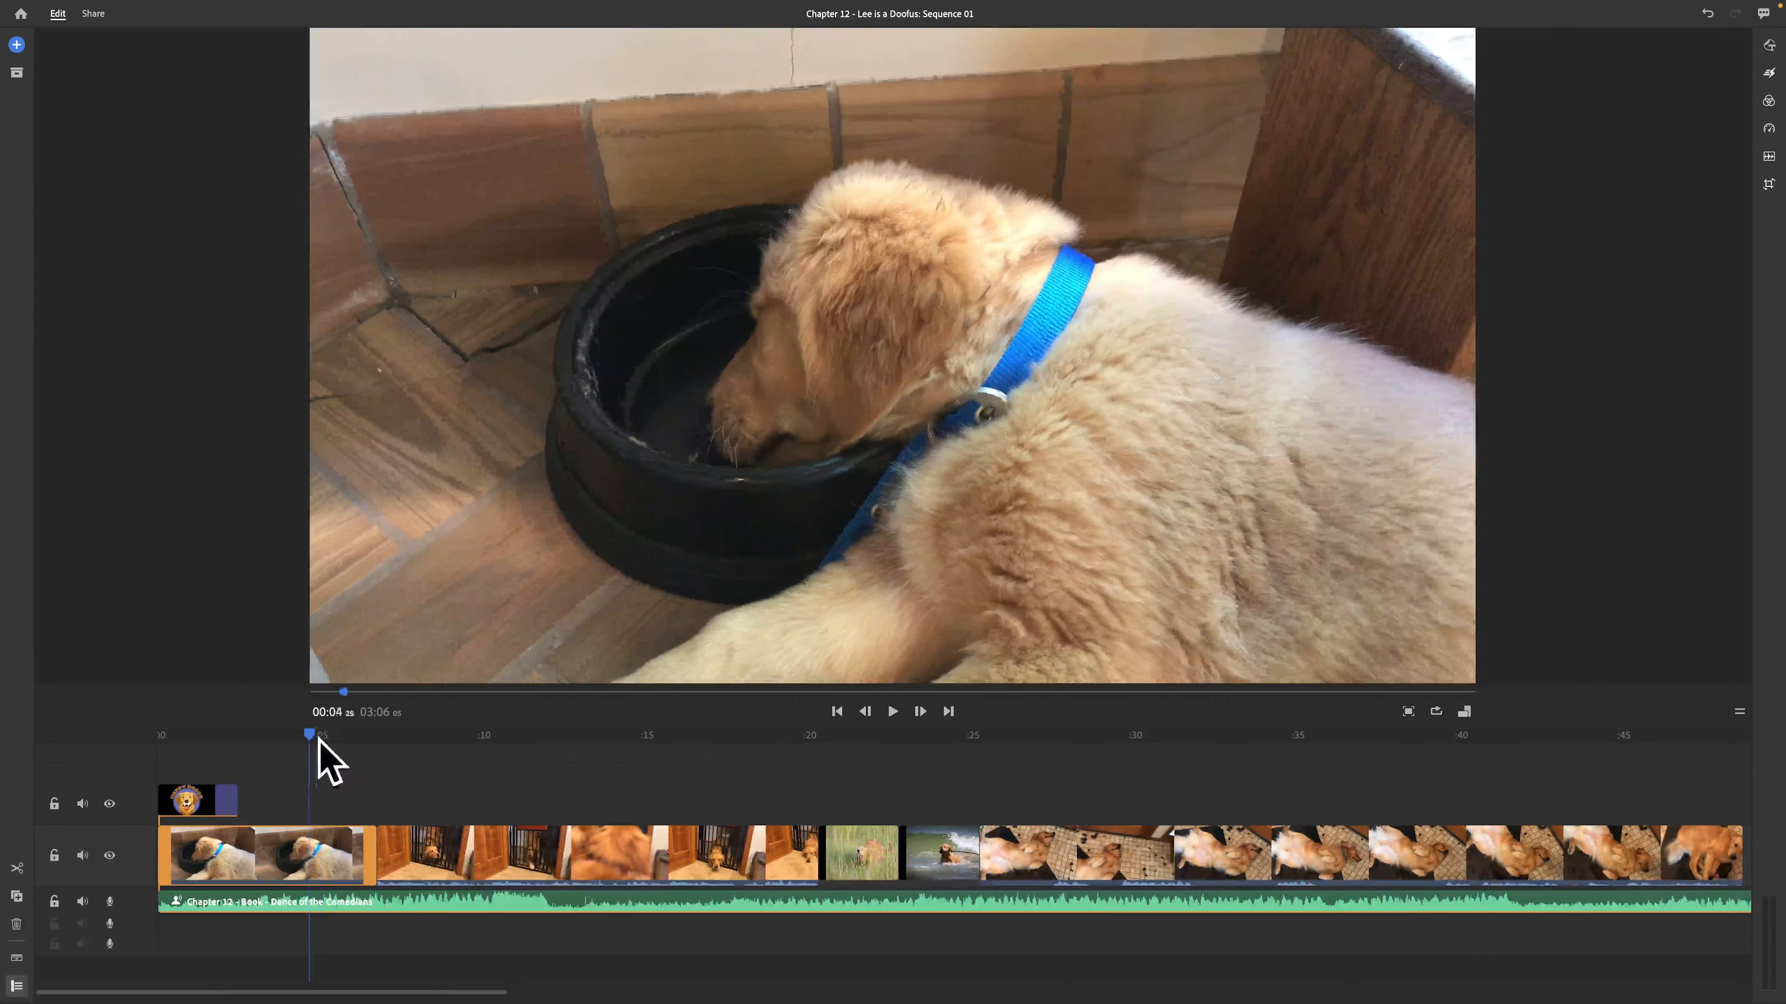
drag(320, 741, 320, 746)
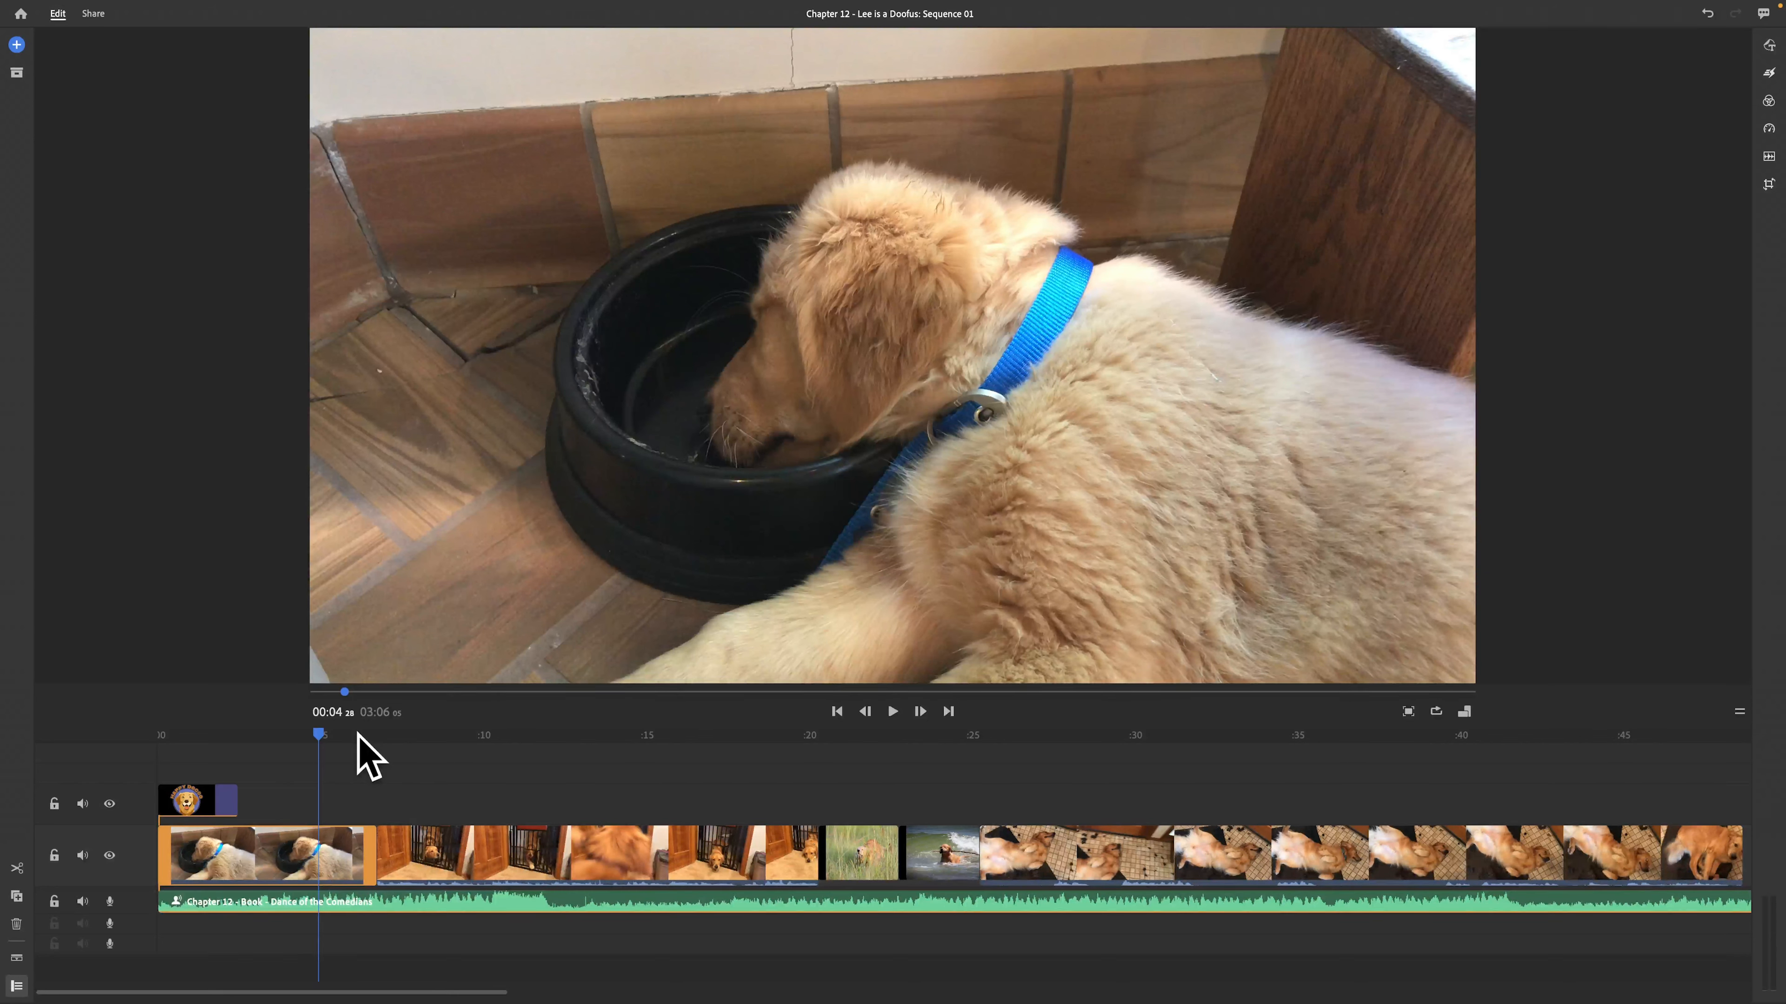
key(Right)
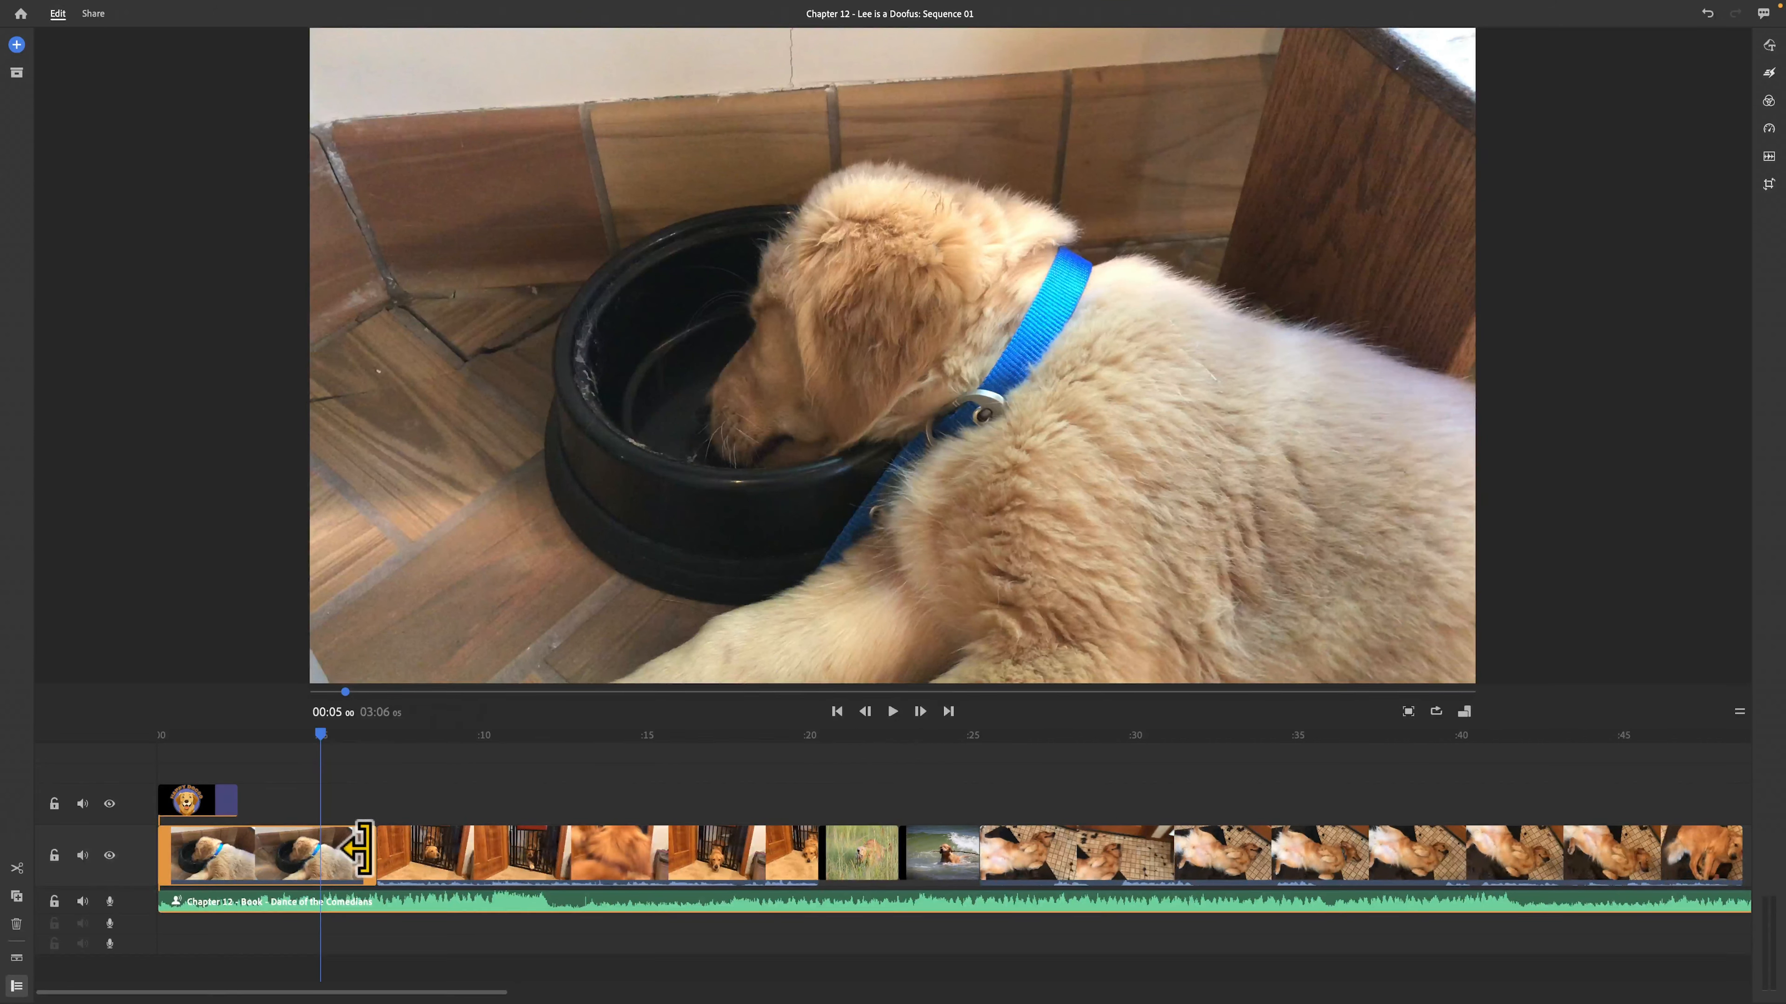
drag(358, 851, 309, 844)
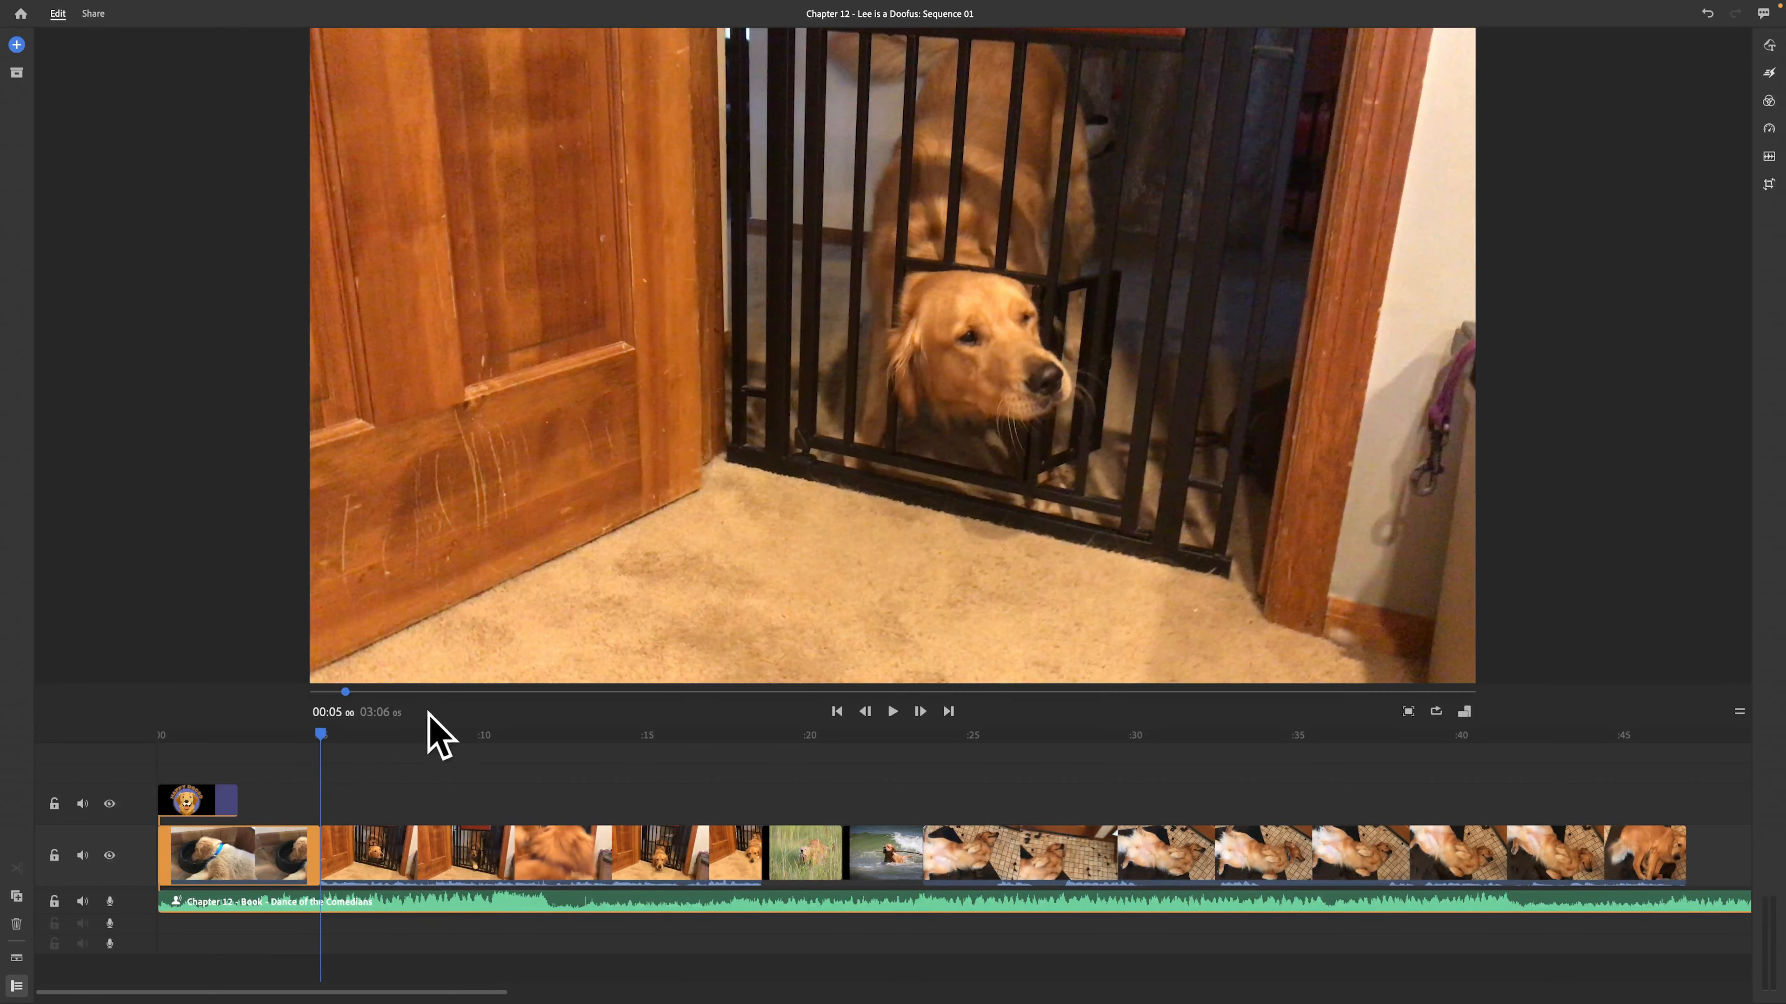
Trim the end of the dog gate clip to 13 seconds on the timeline.
drag(320, 731, 547, 736)
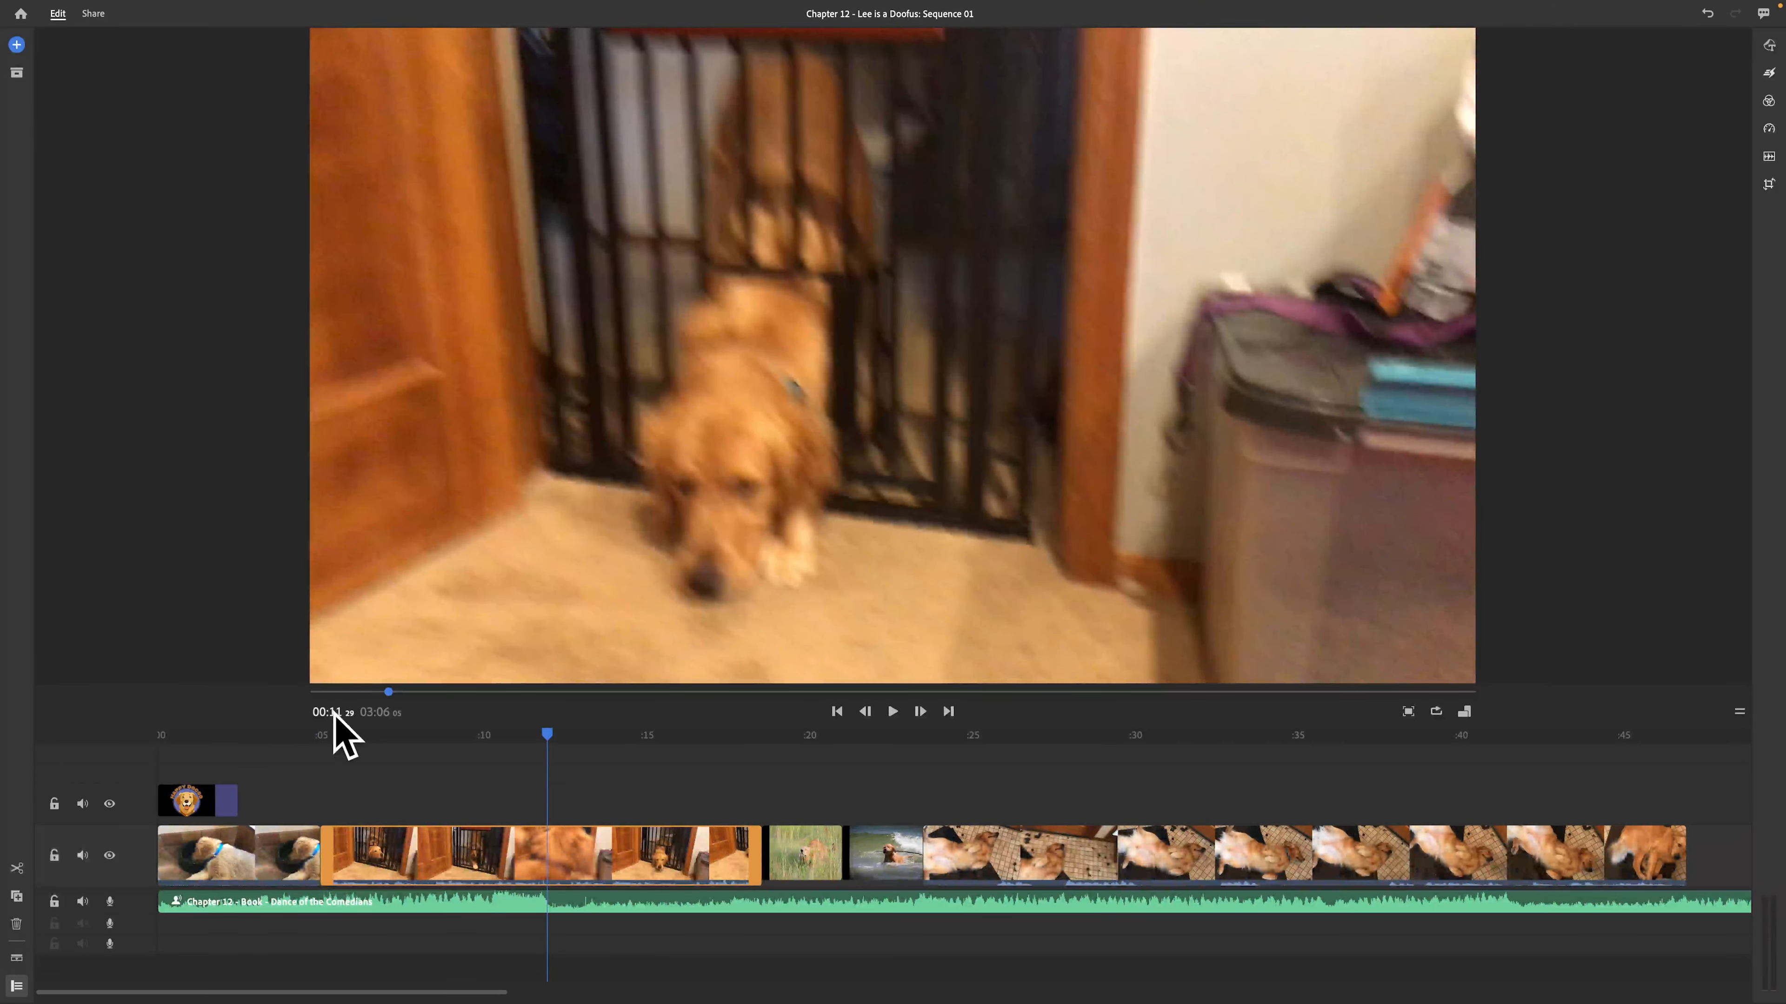
click(565, 736)
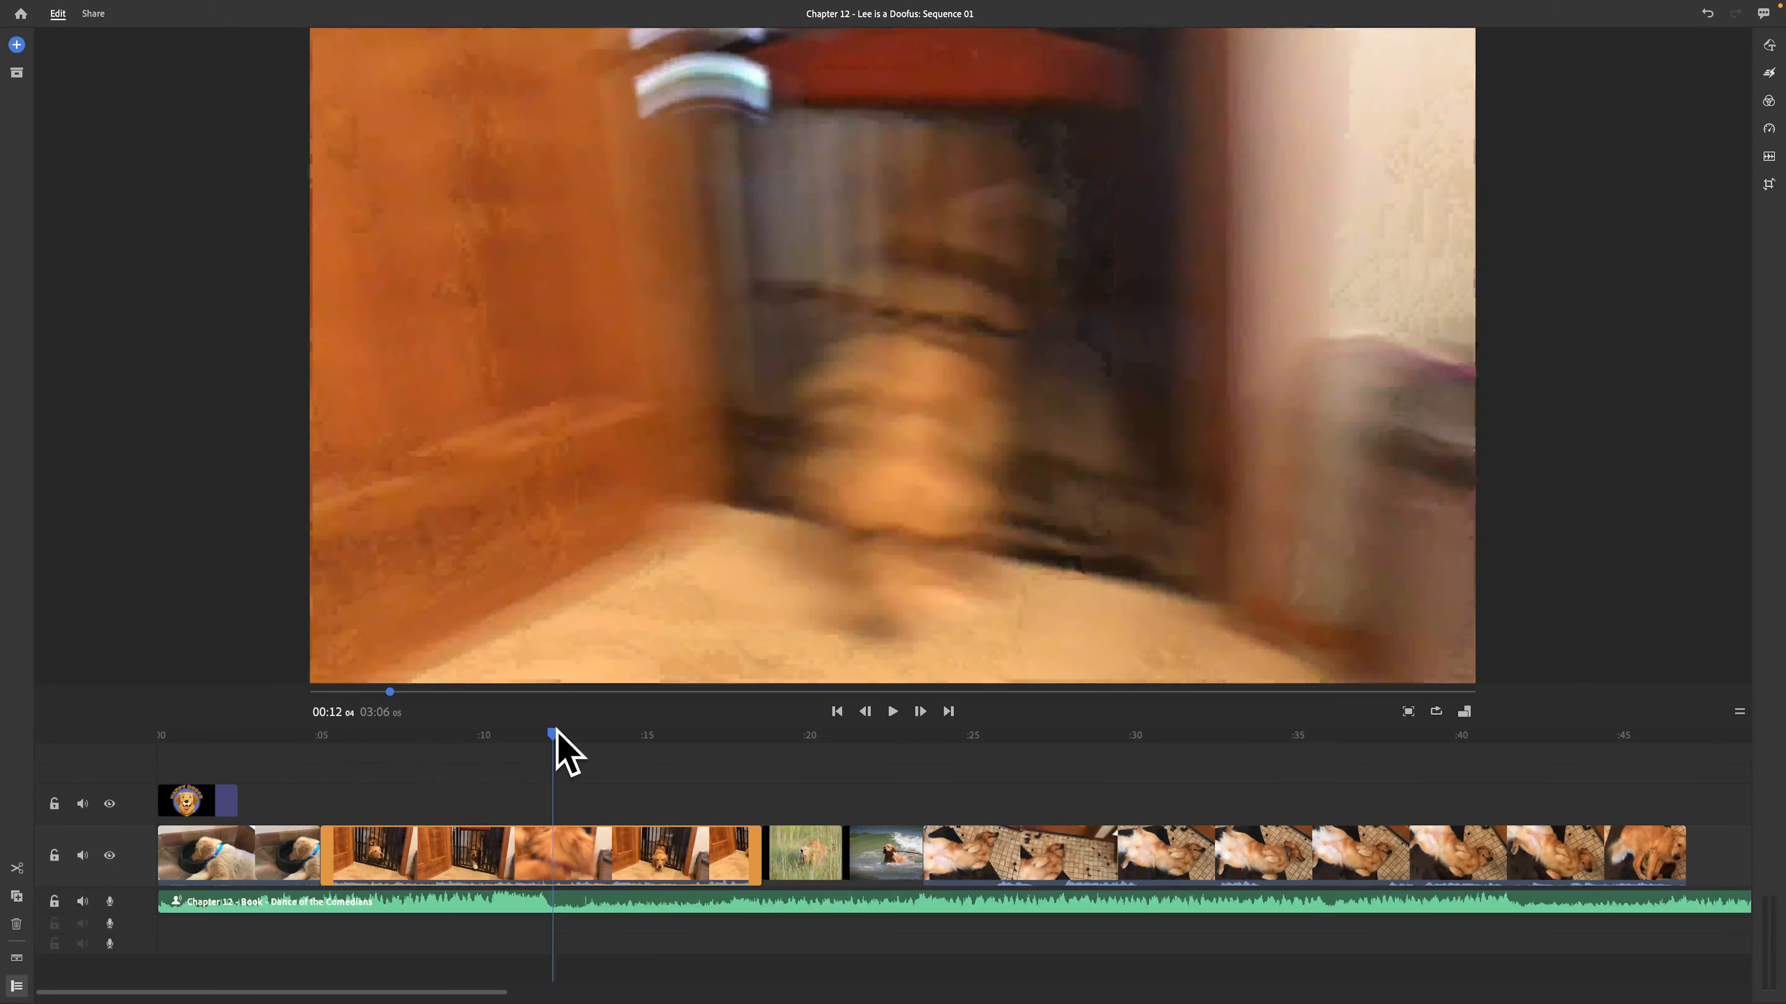
drag(570, 733, 576, 733)
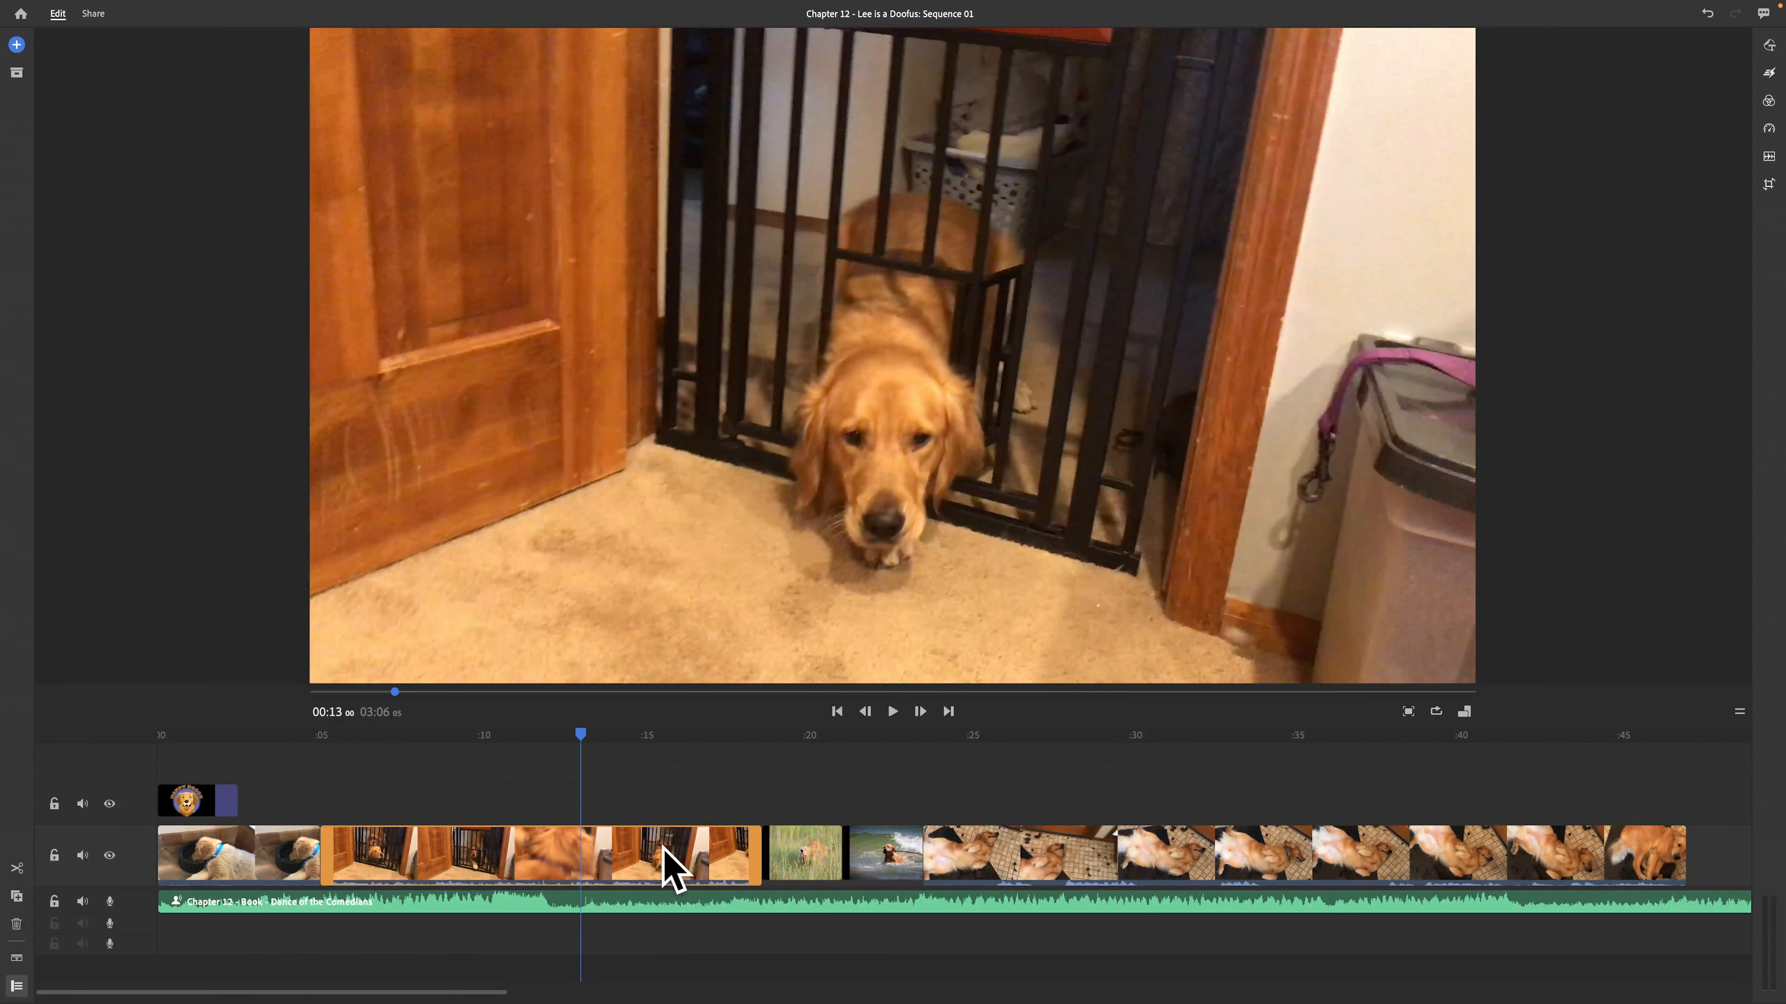
drag(753, 848, 571, 823)
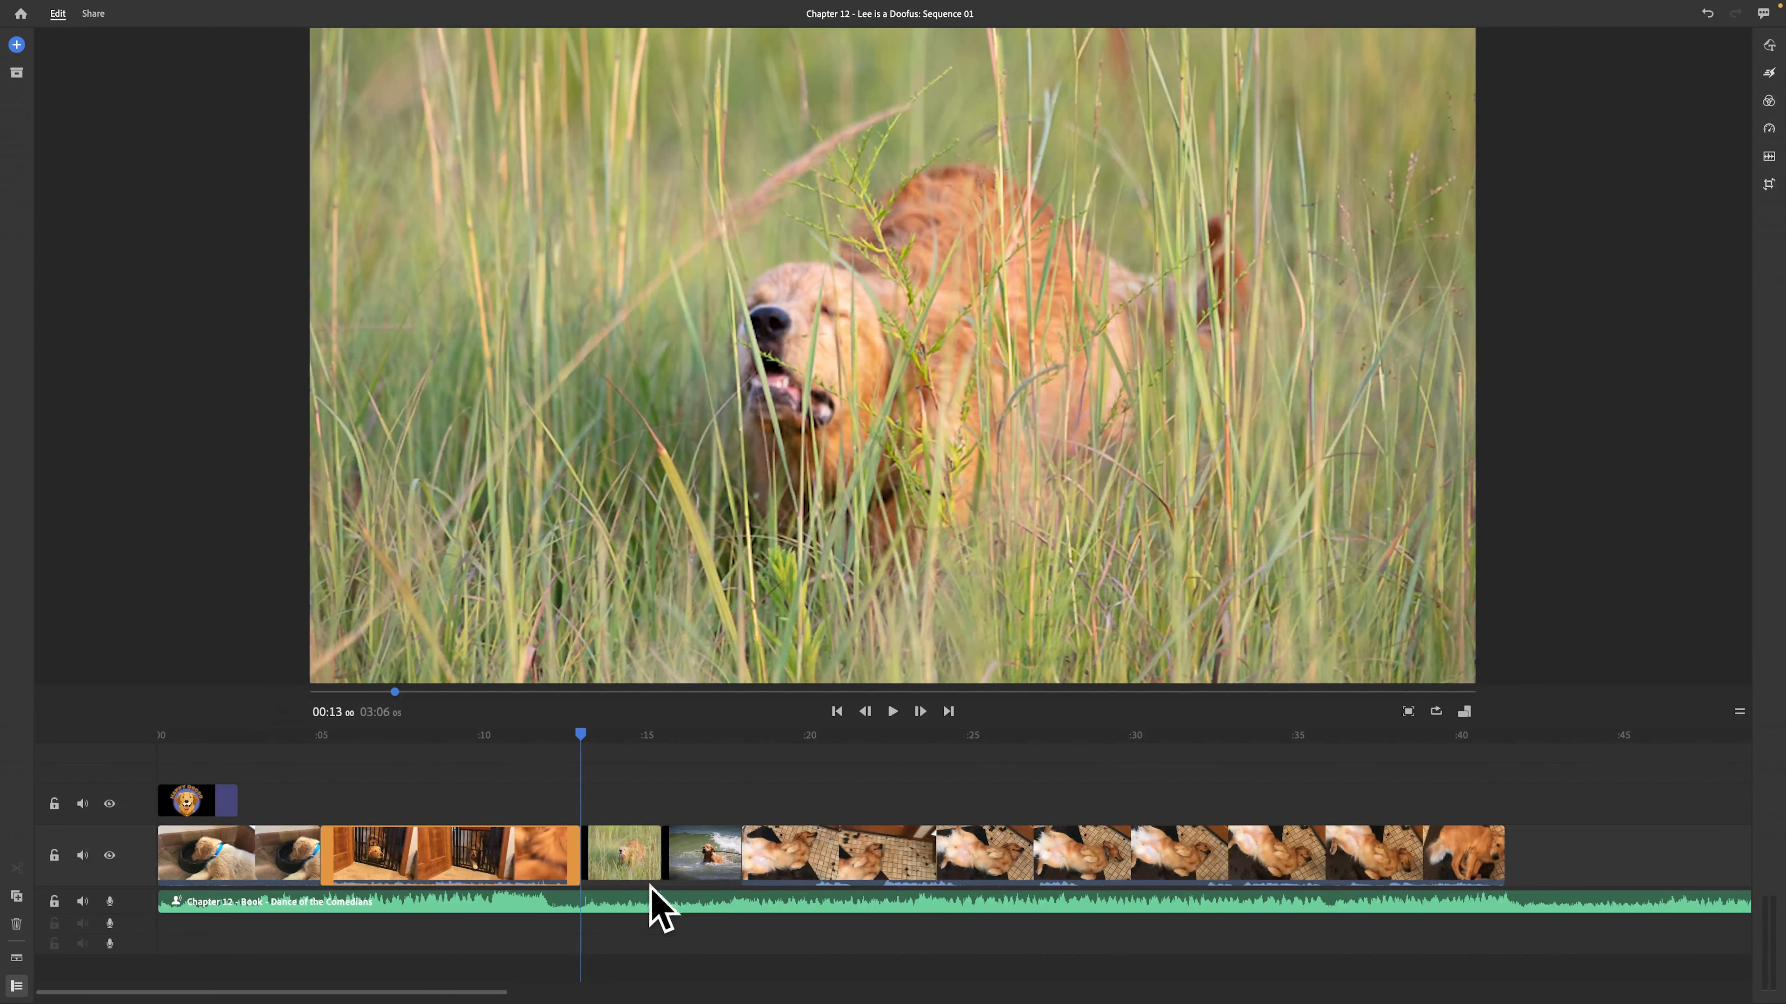
Set the clip duration of the tall grass photo and of the ocean photo to 00:02:00 each.
click(633, 862)
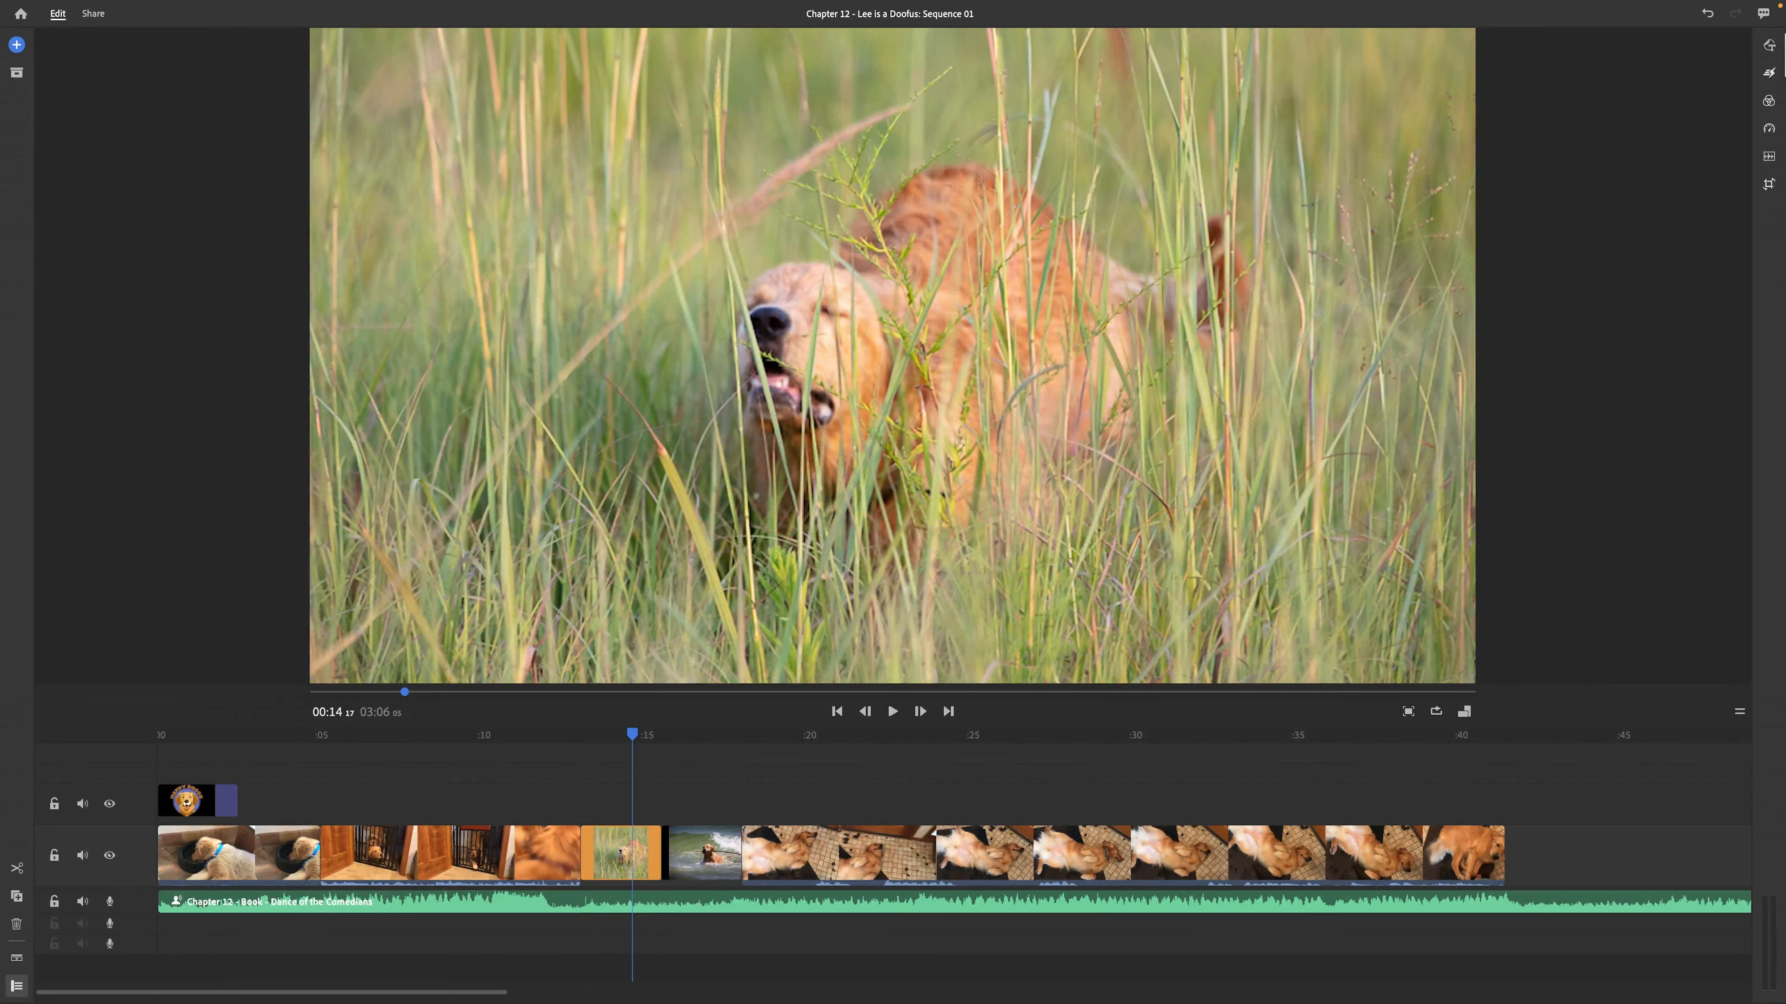
click(1770, 129)
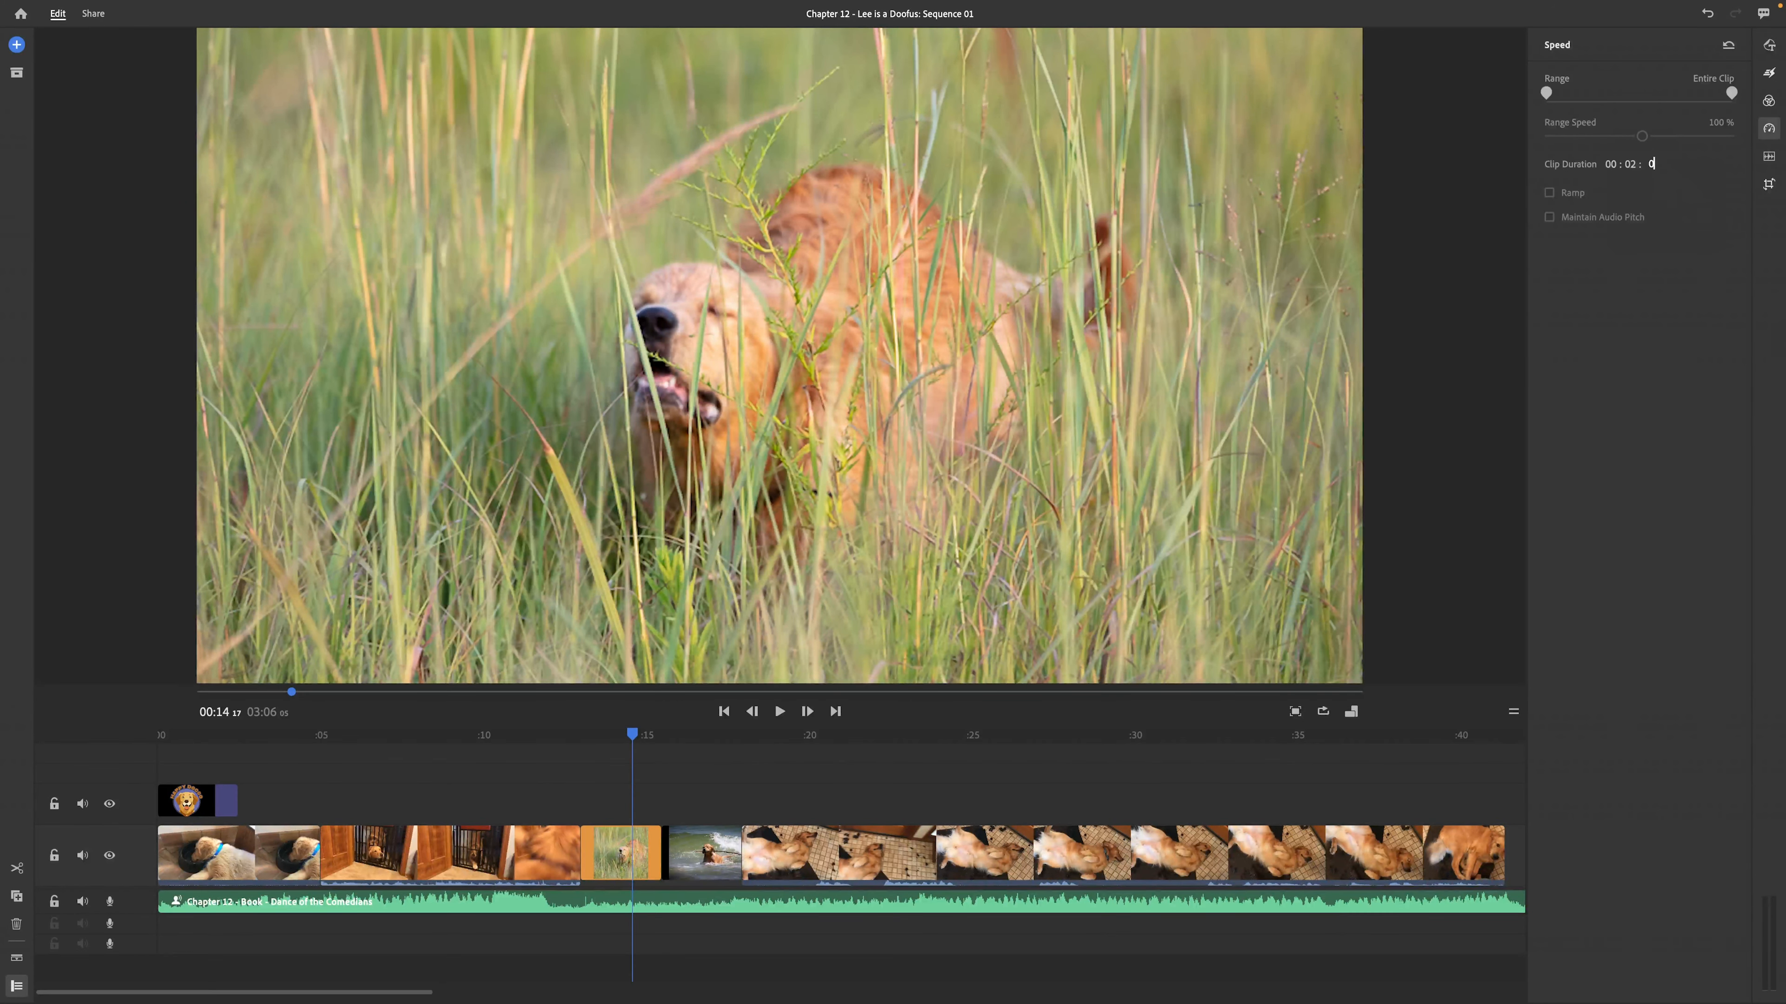
key(Return)
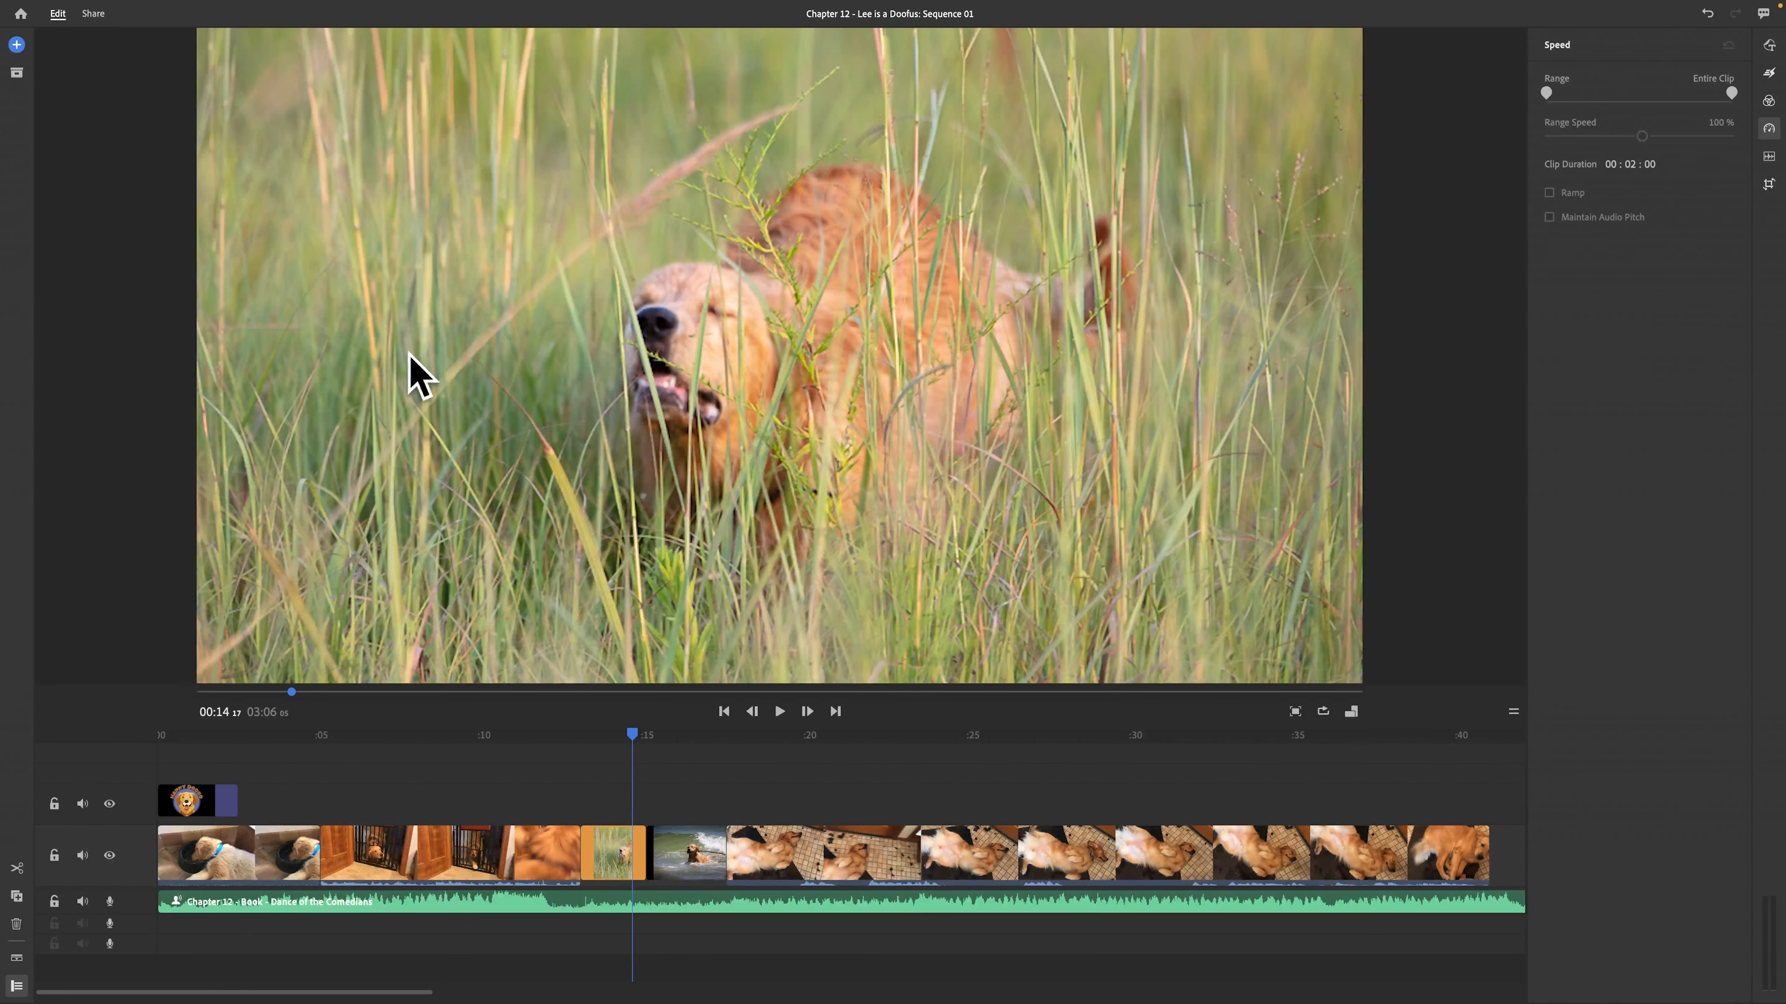
click(676, 856)
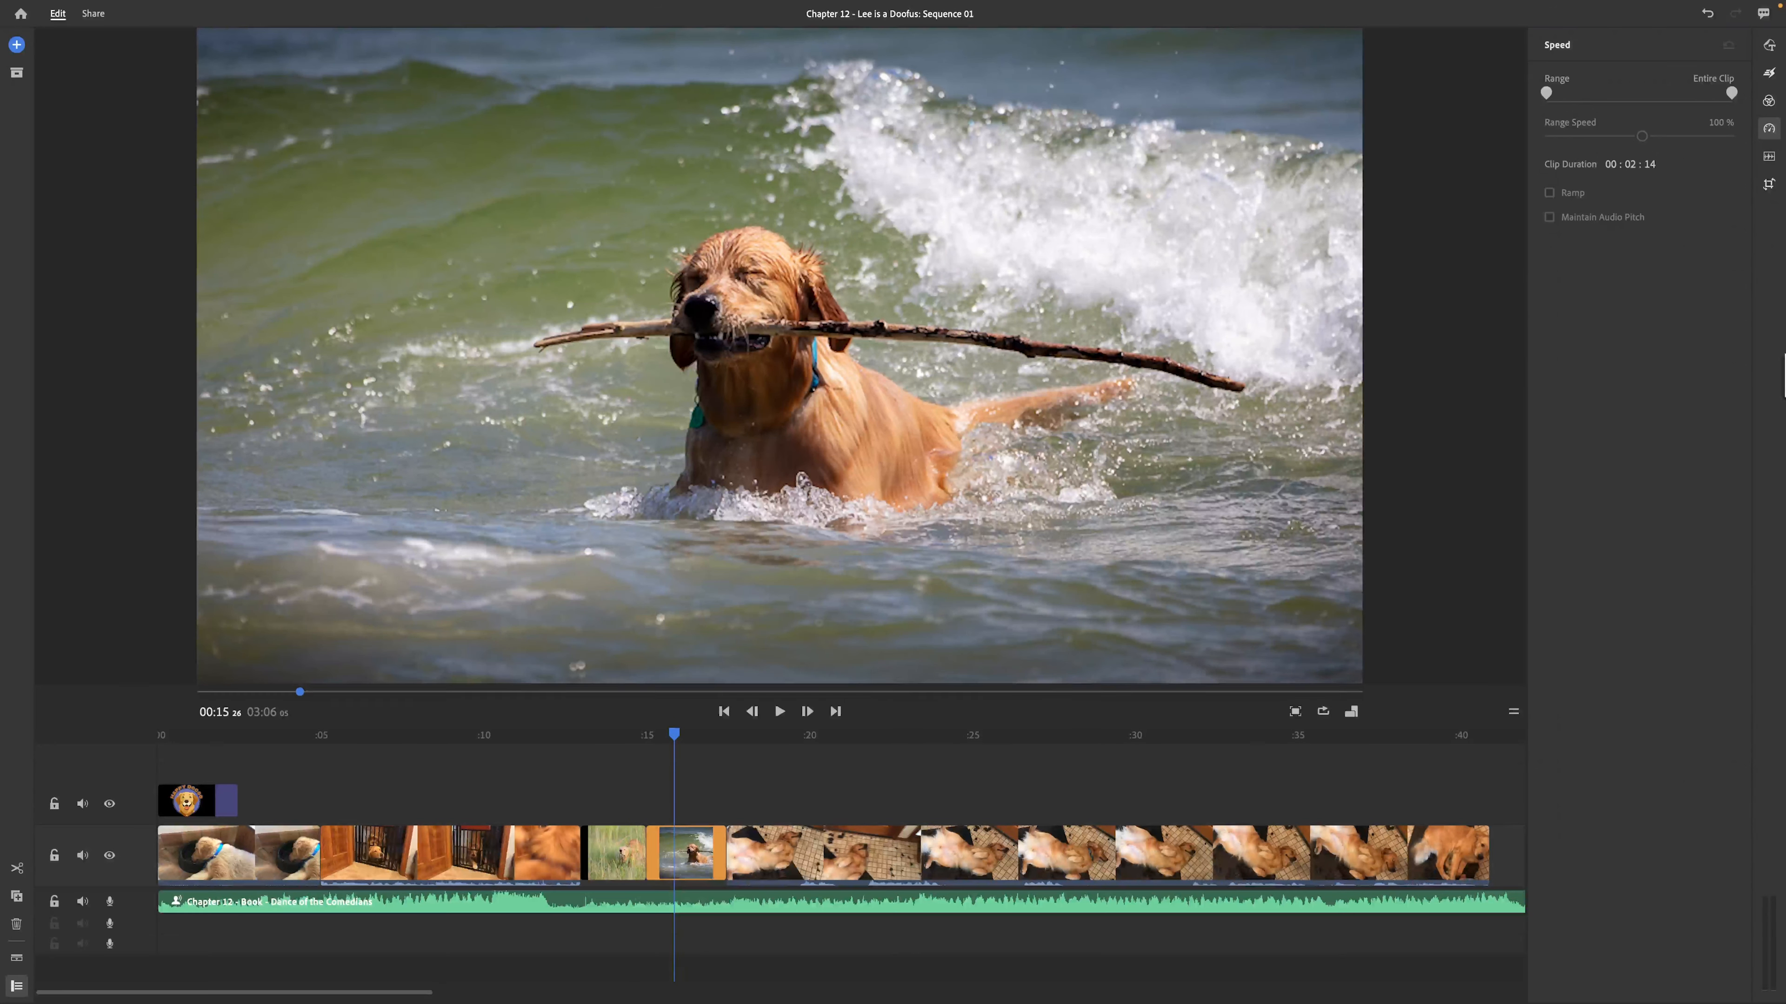
text(00)
key(Return)
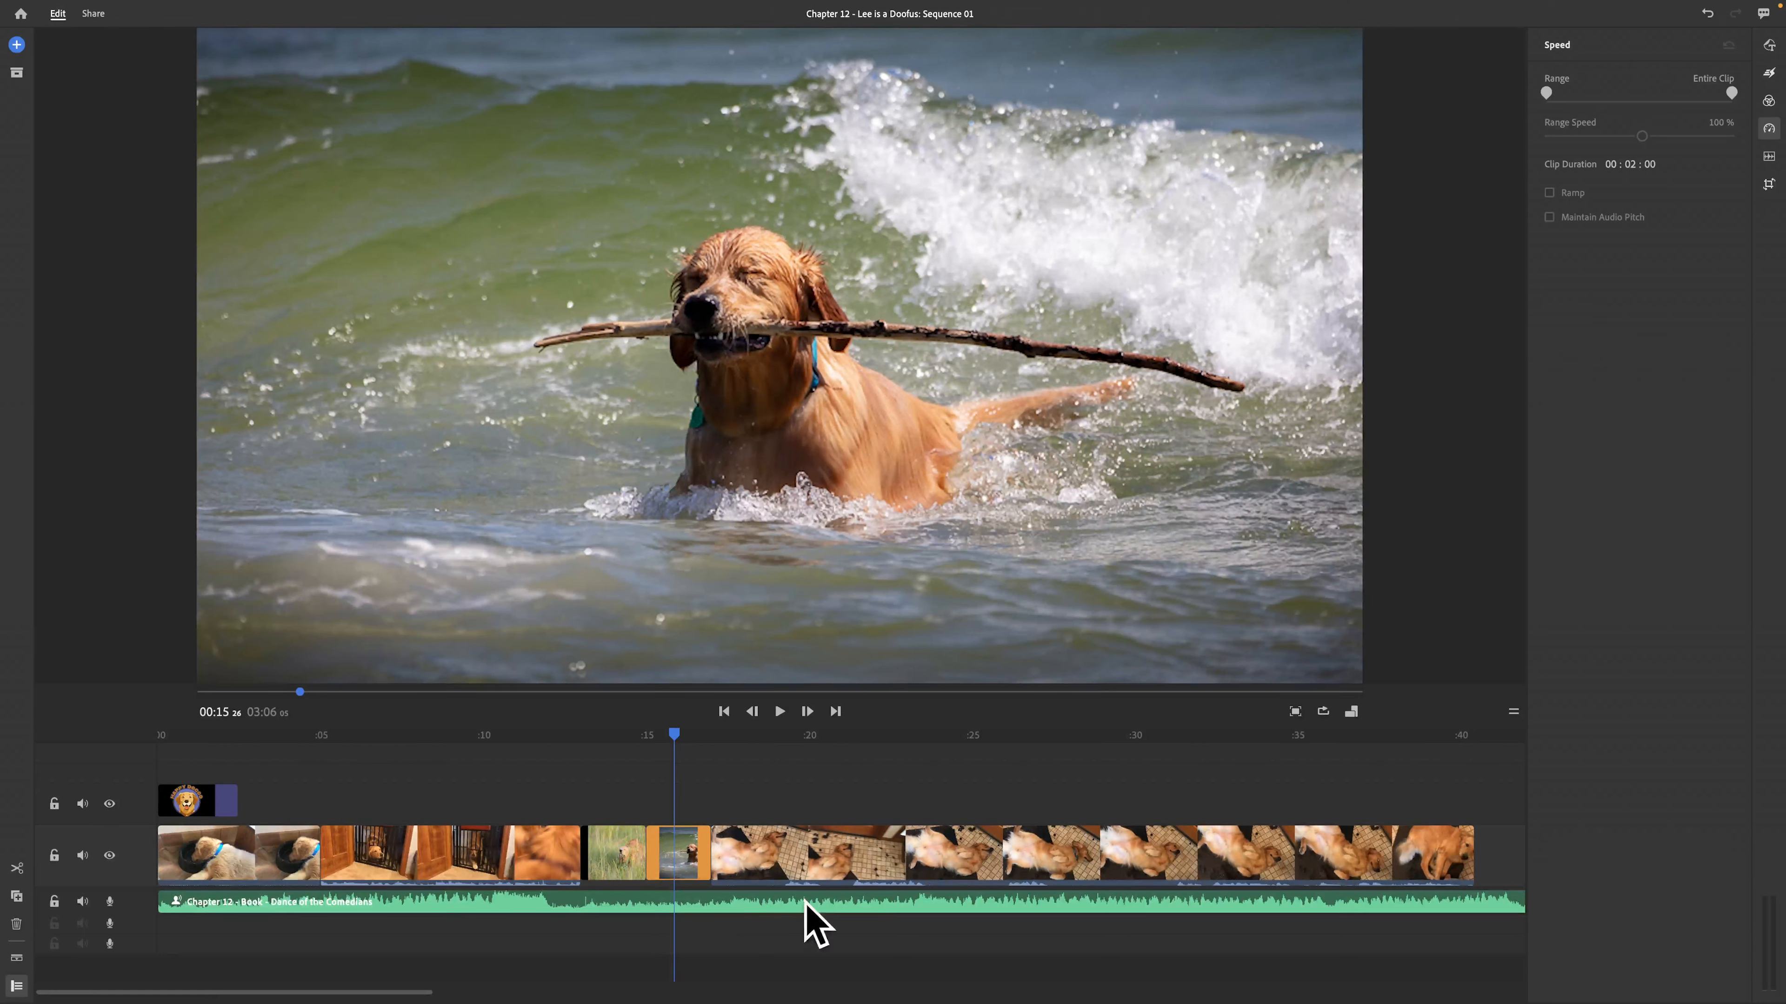
Speed up the tile floor clip by setting its clip duration to 00:13:00, and move the playhead to its end.
click(860, 872)
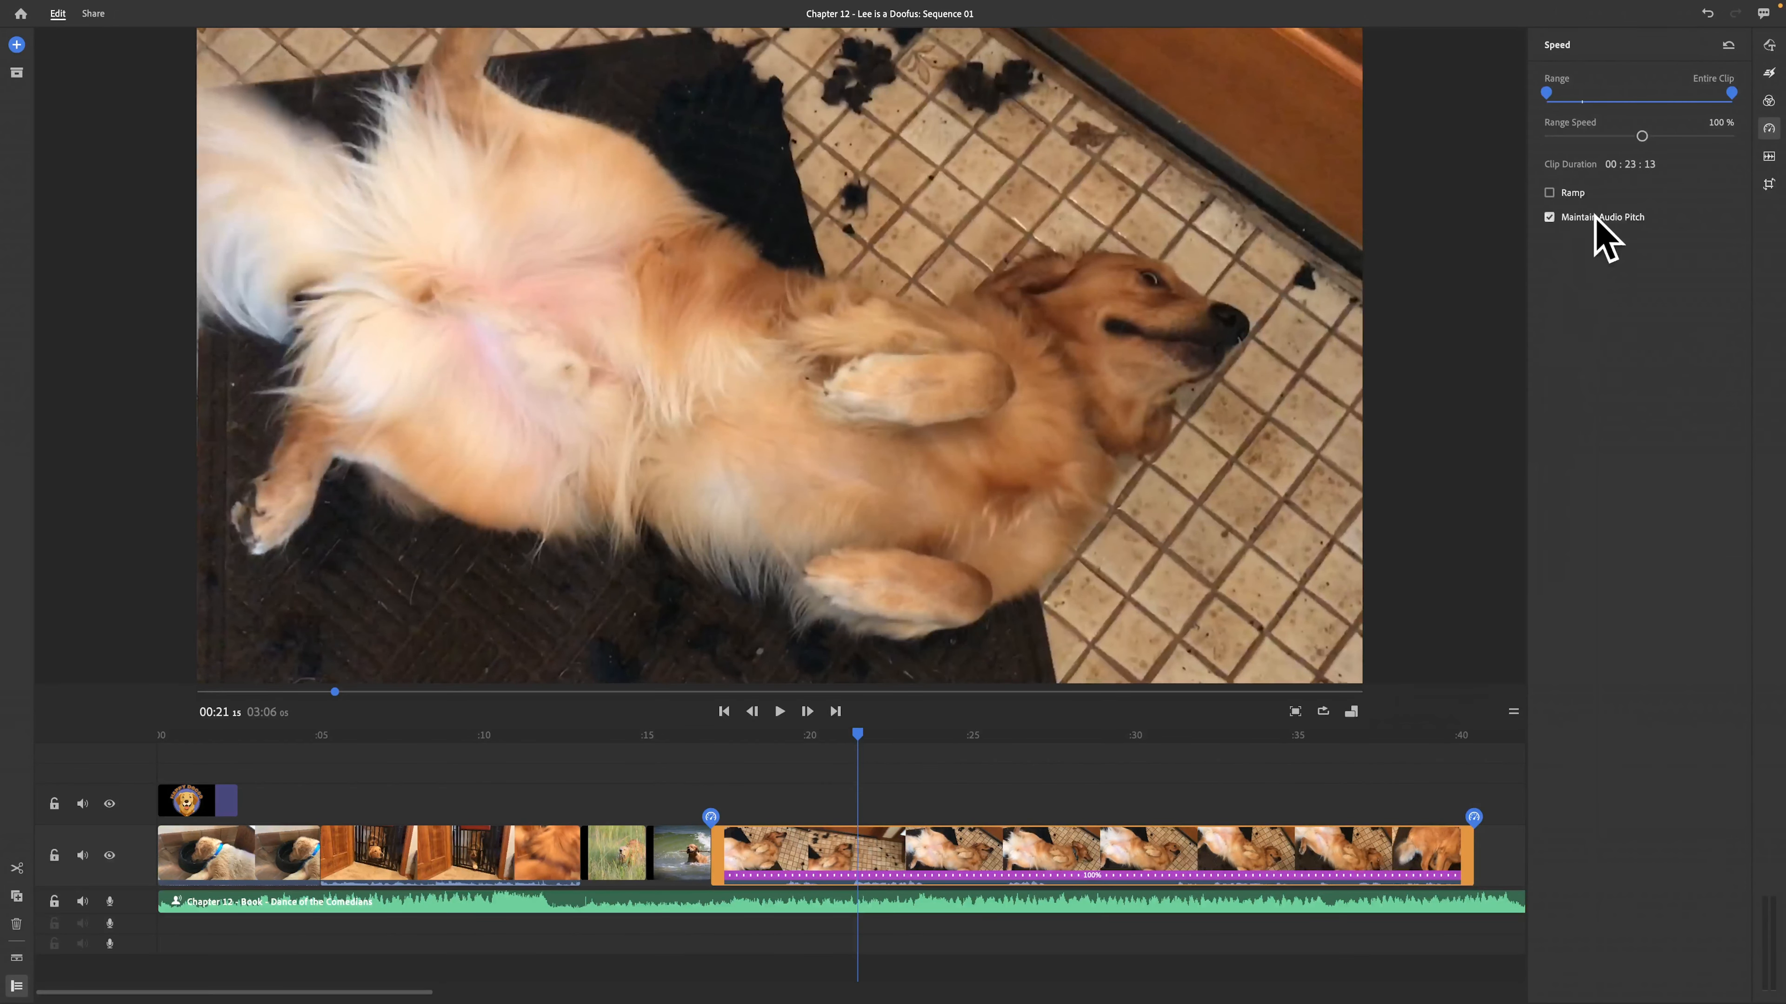
click(1635, 166)
text(13)
key(Tab)
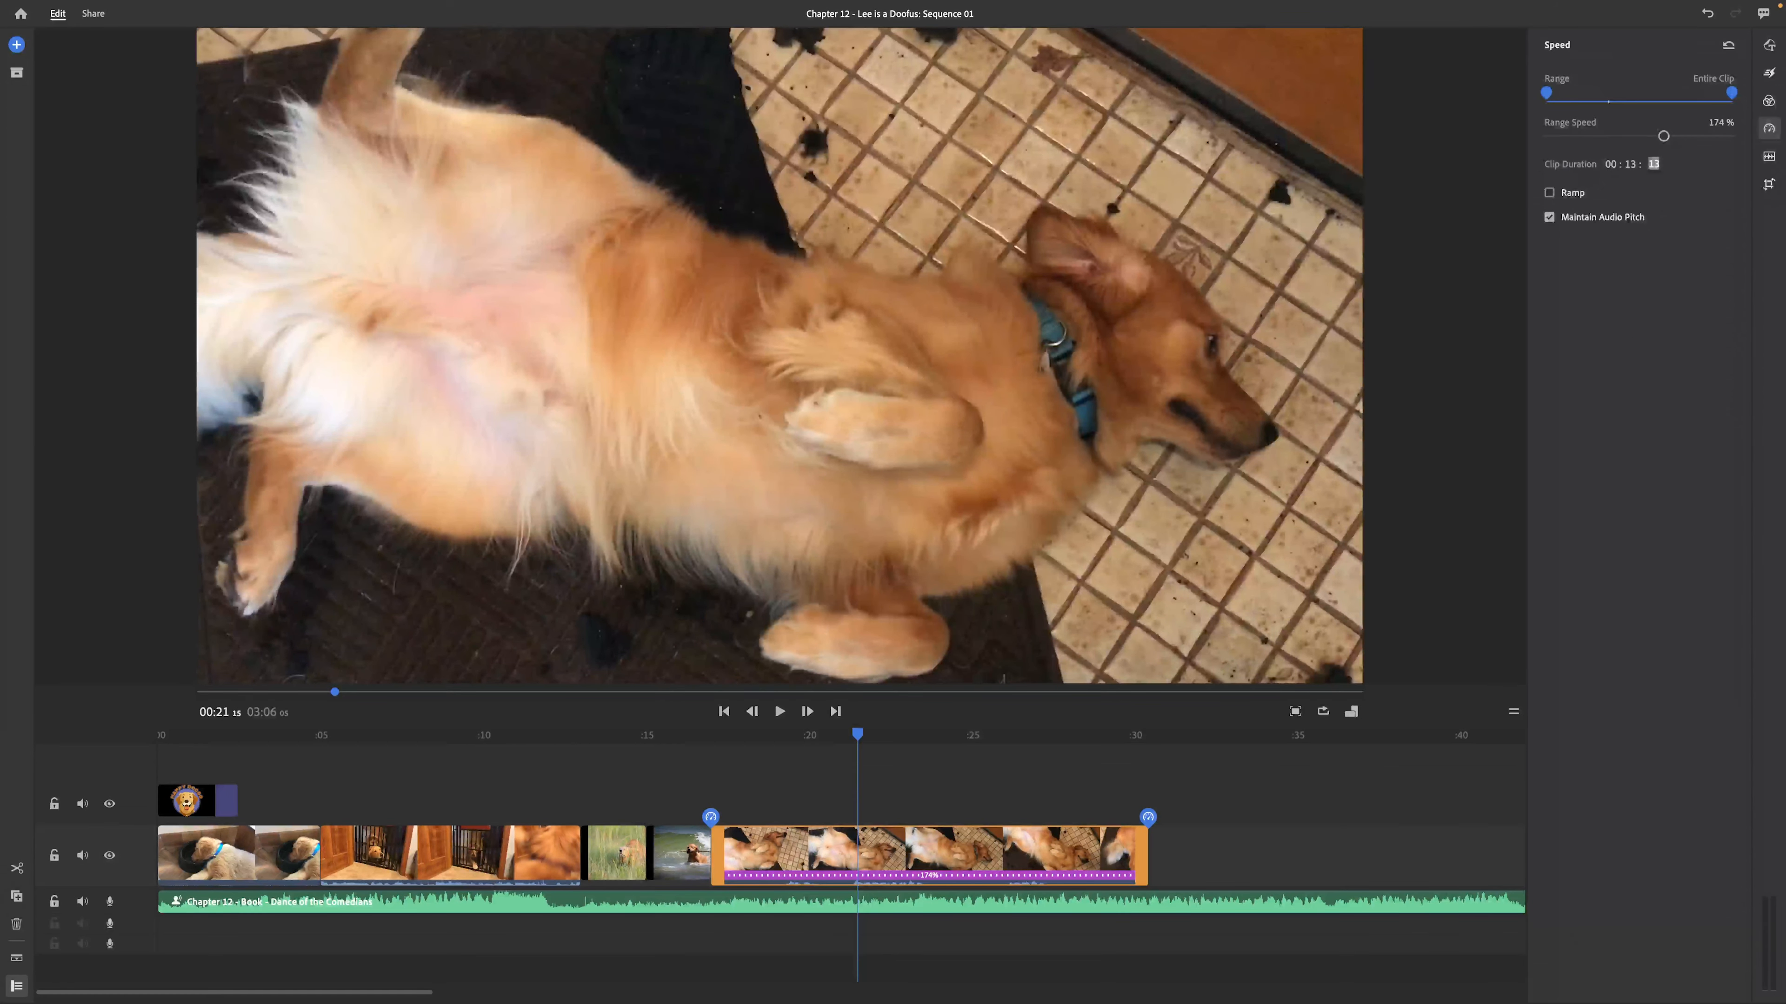
key(Tab)
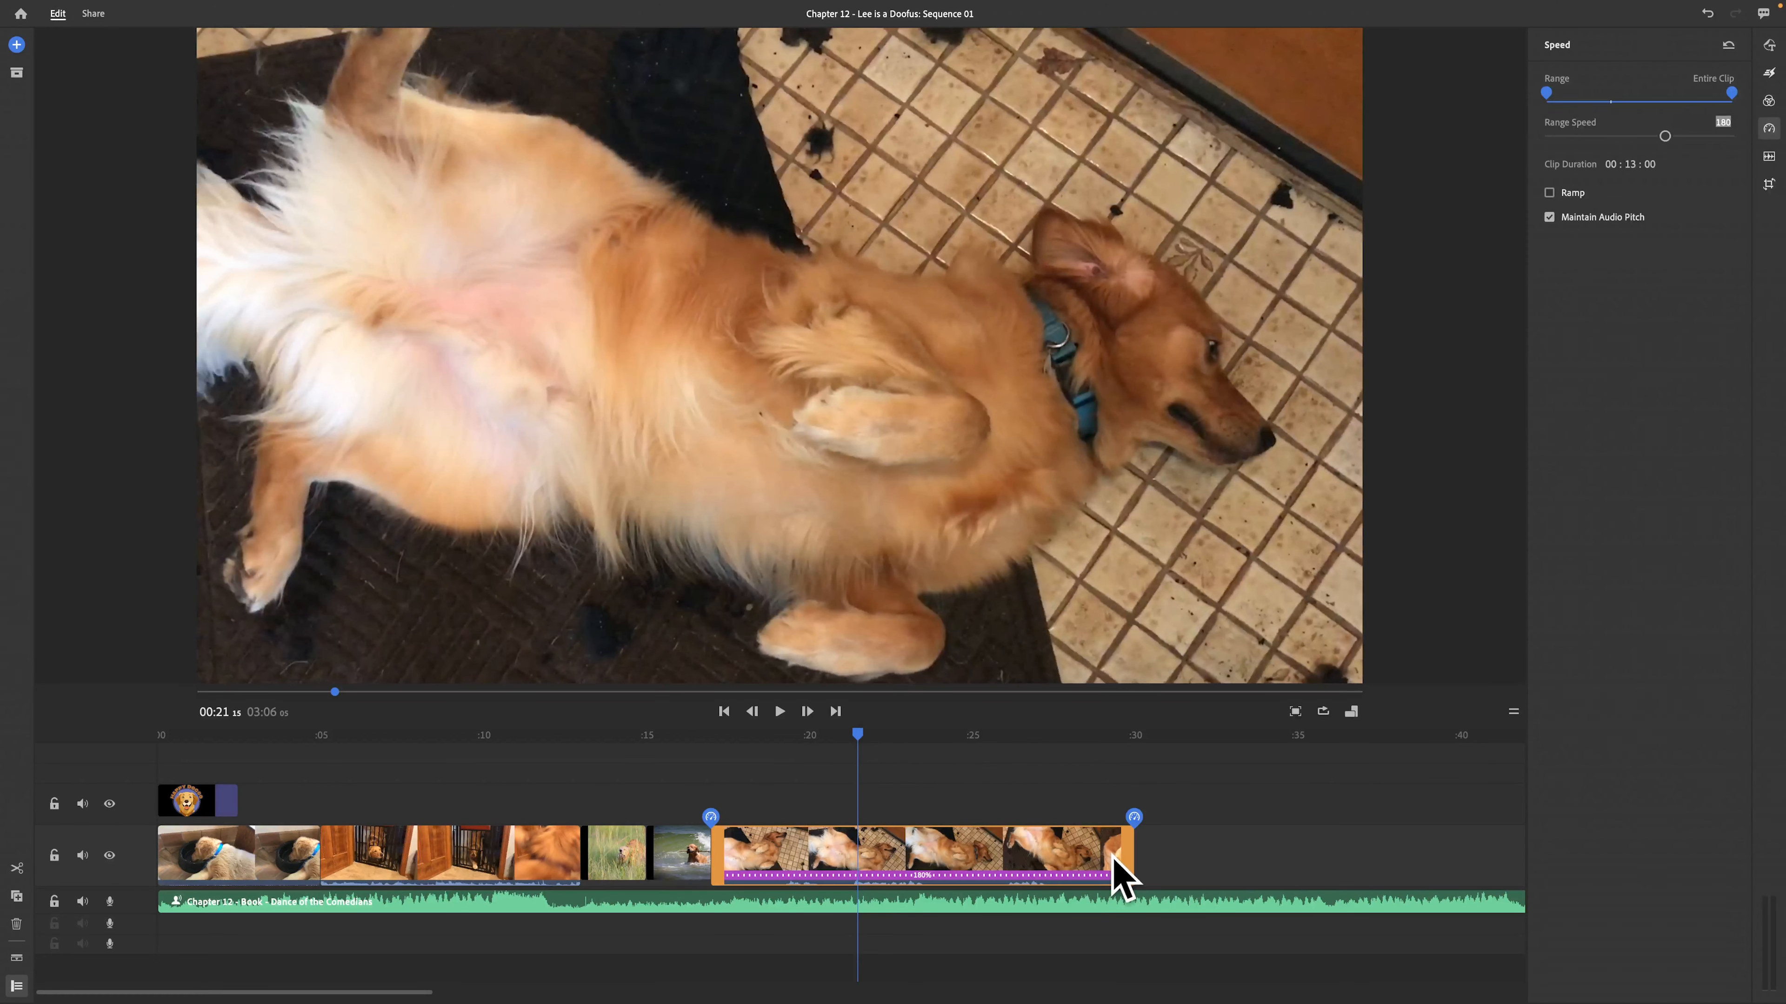
click(837, 711)
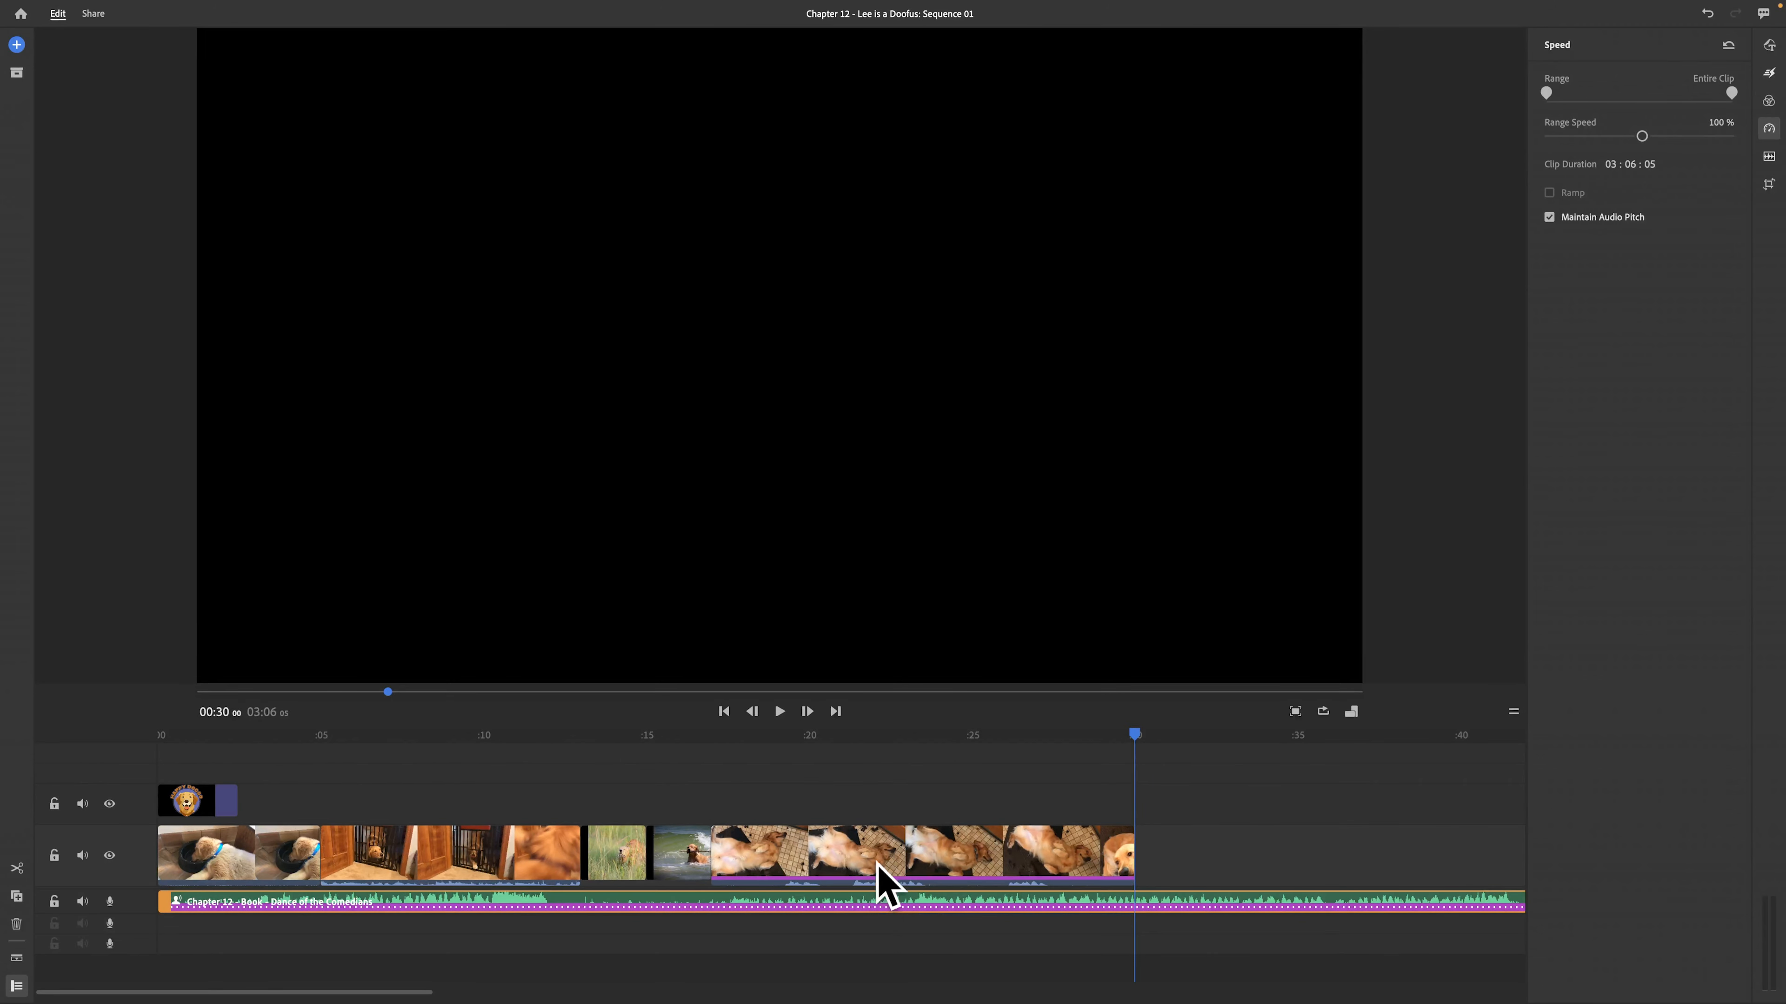
key(XF86AudioMute)
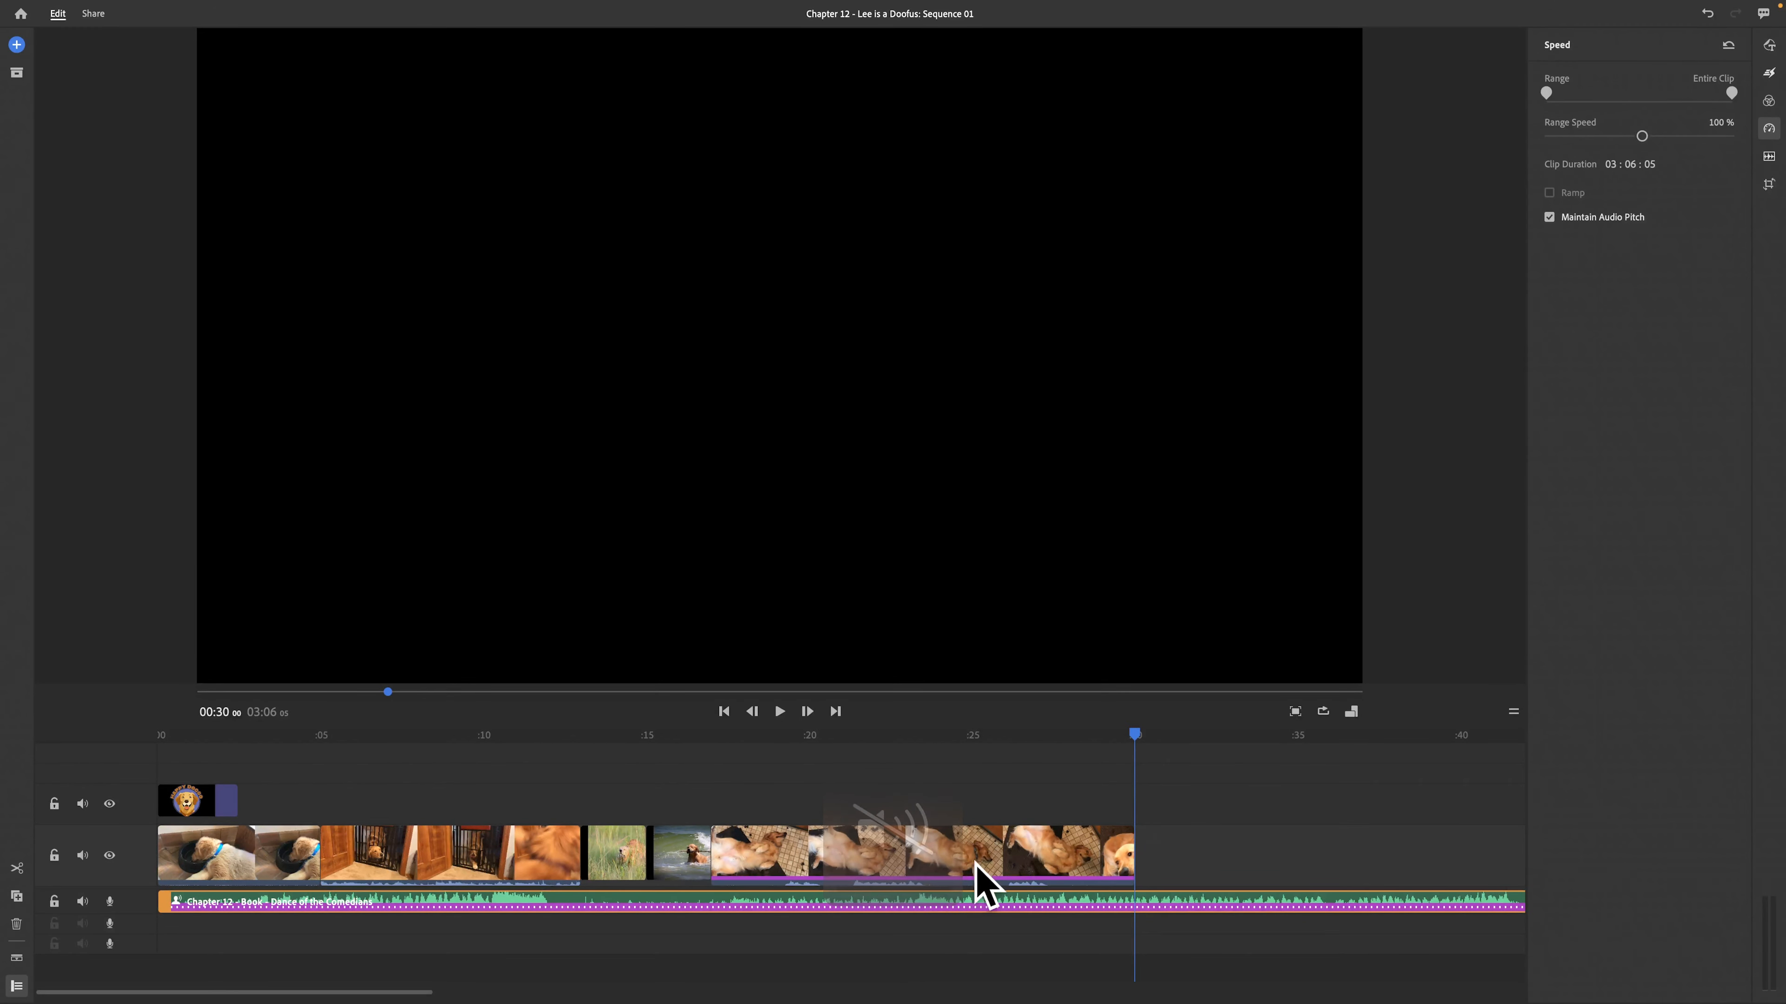
Split the tile floor clip at 22 seconds and move the grass and ocean photos between its two halves.
drag(1130, 736, 884, 698)
key(Left)
key(Left)
key(Left)
key(Left)
key(Left)
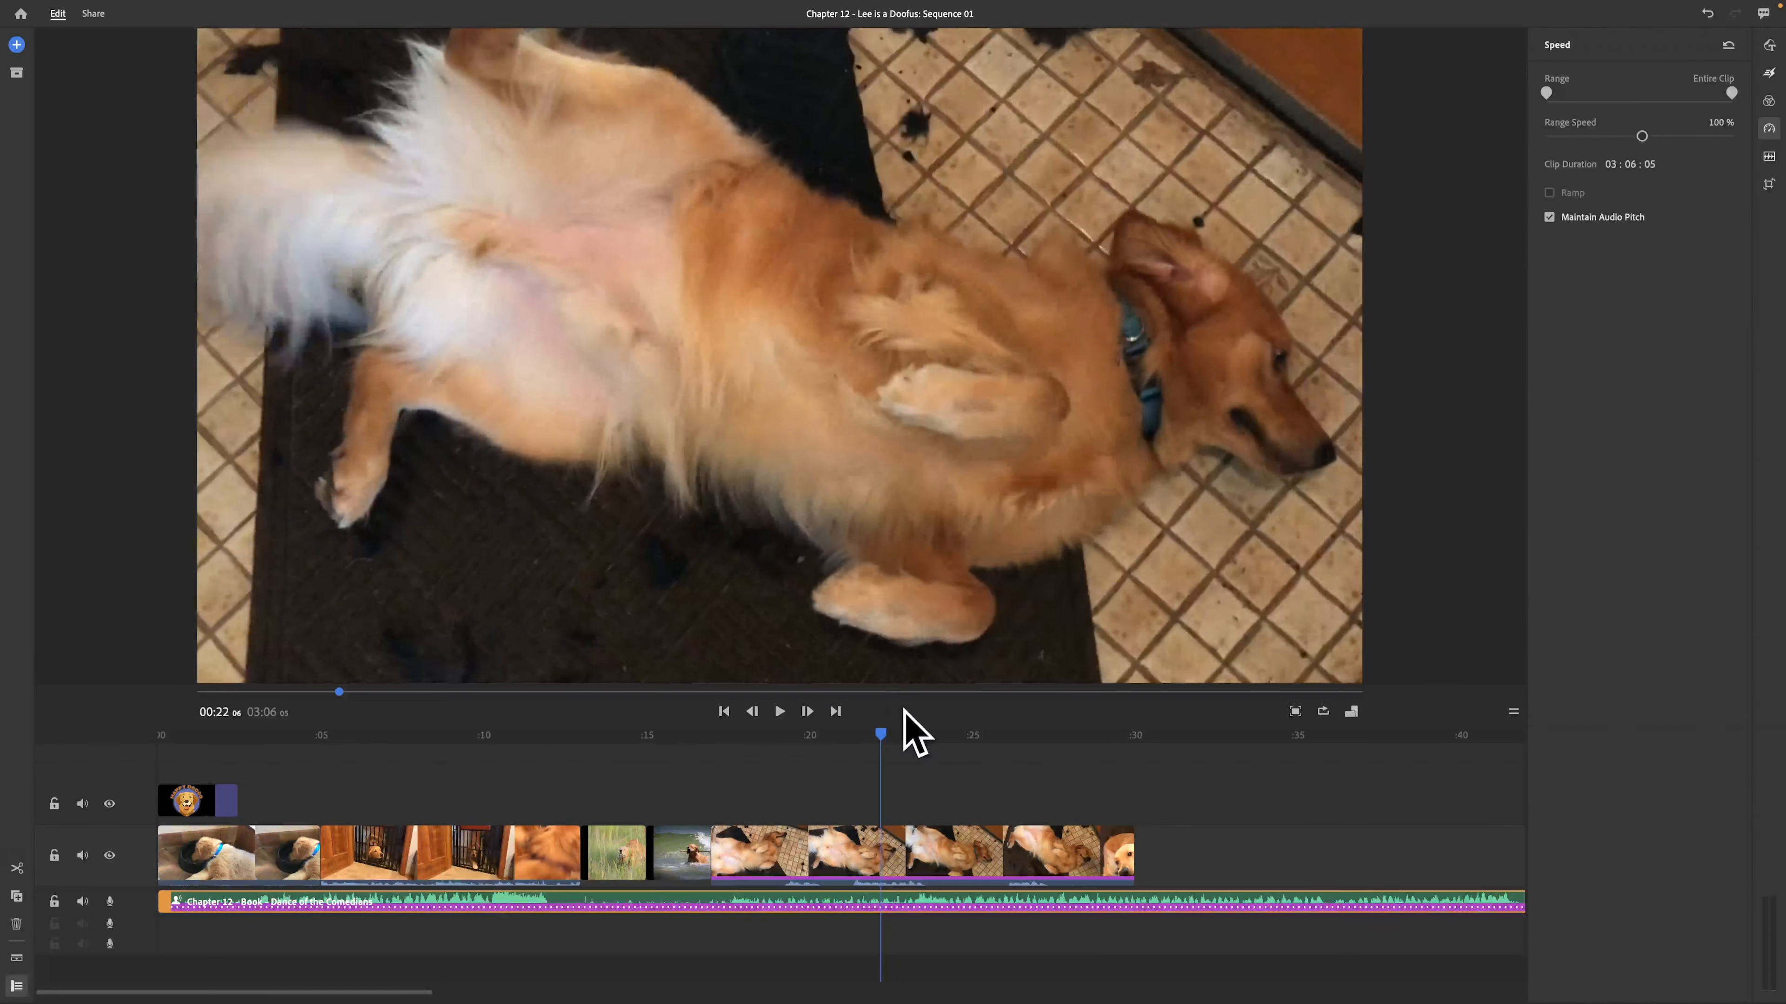
key(Left)
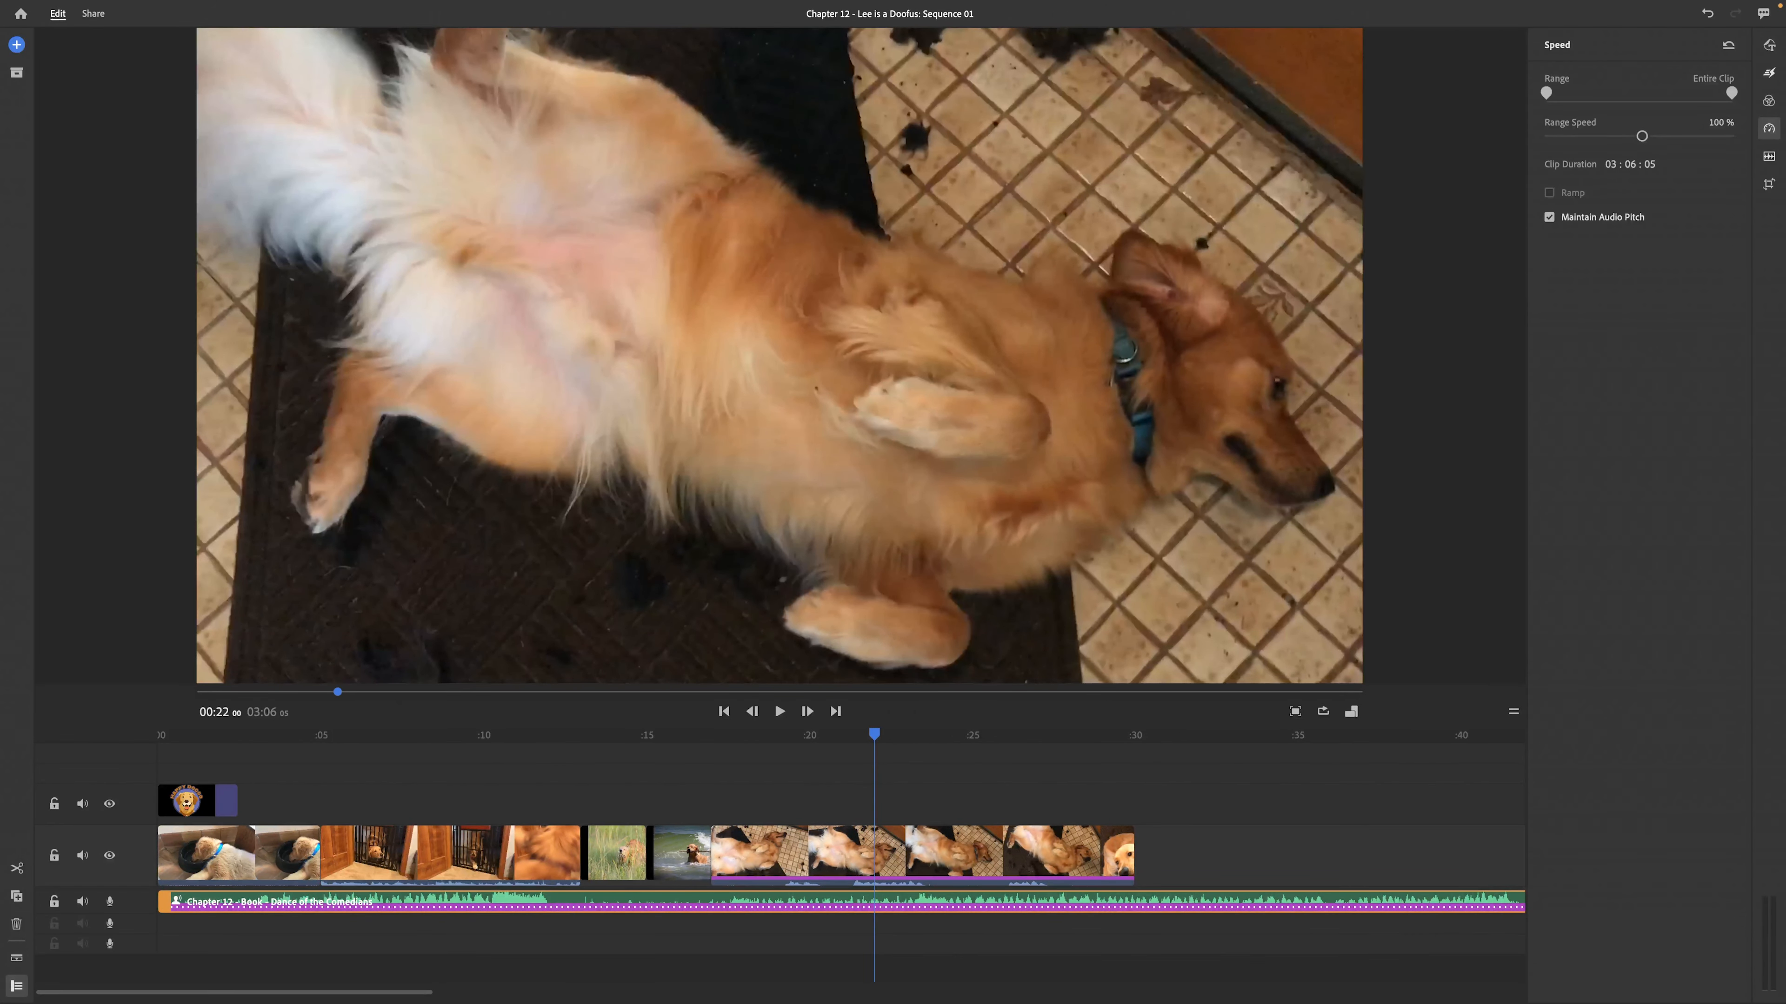
click(19, 870)
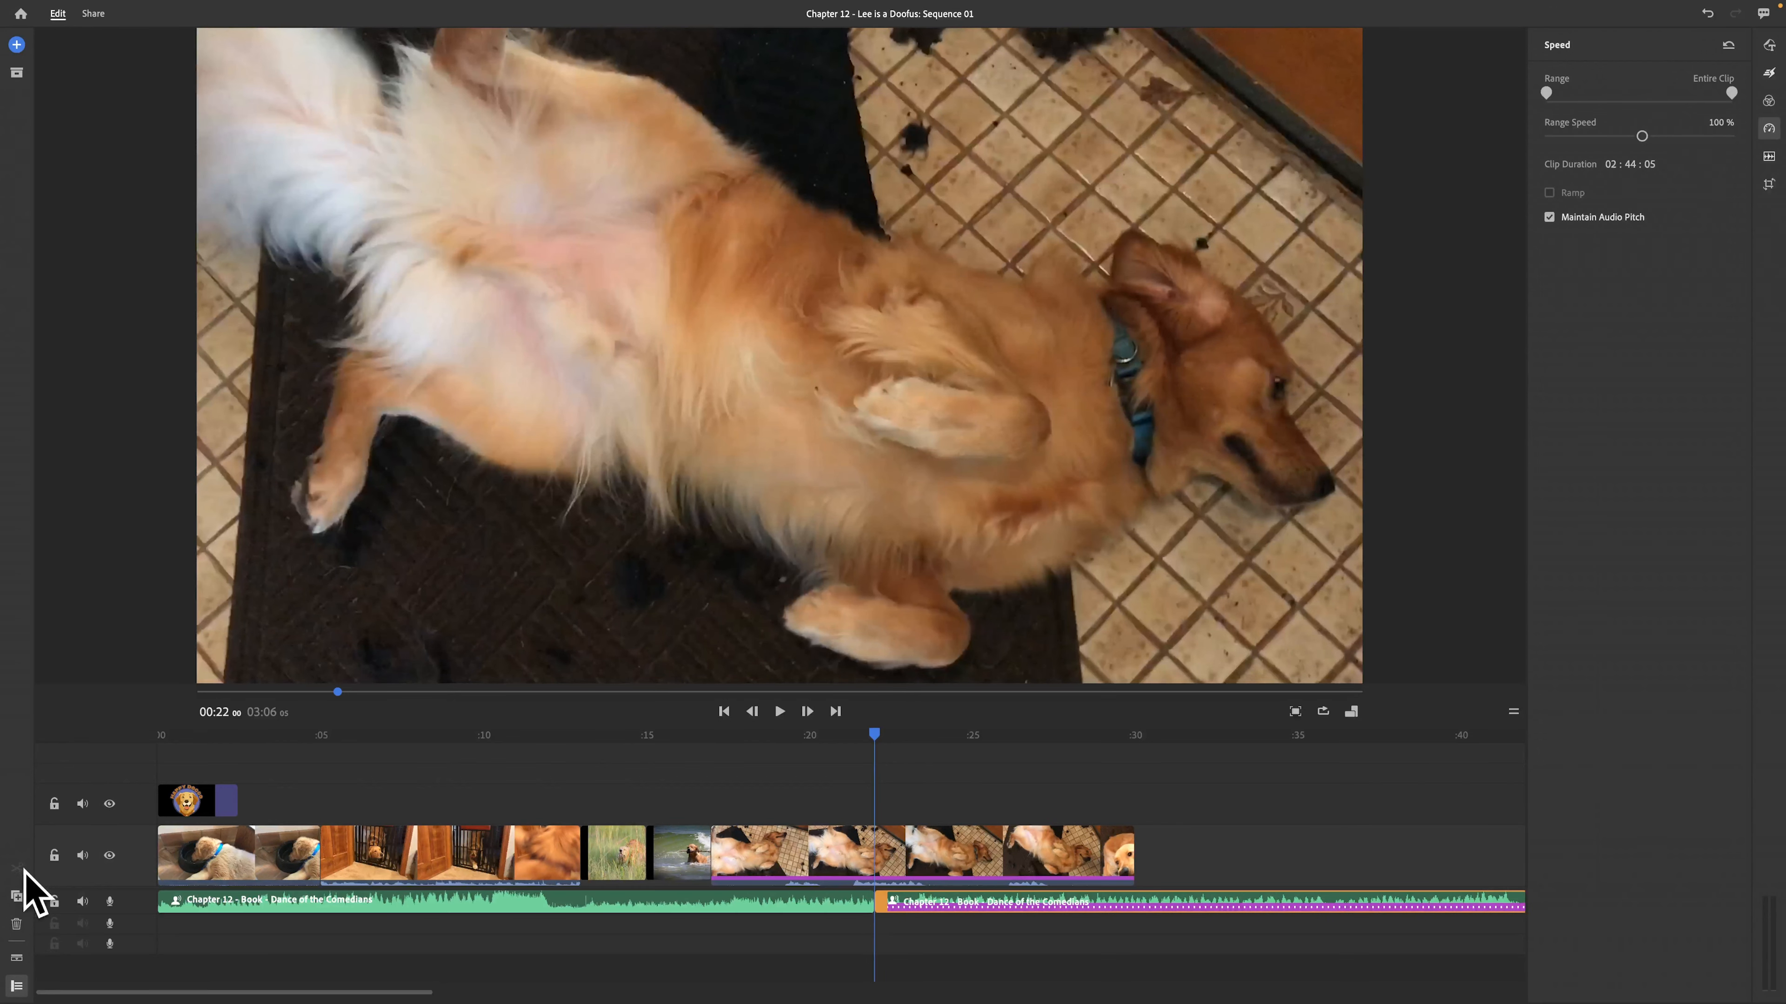
key(ctrl+z)
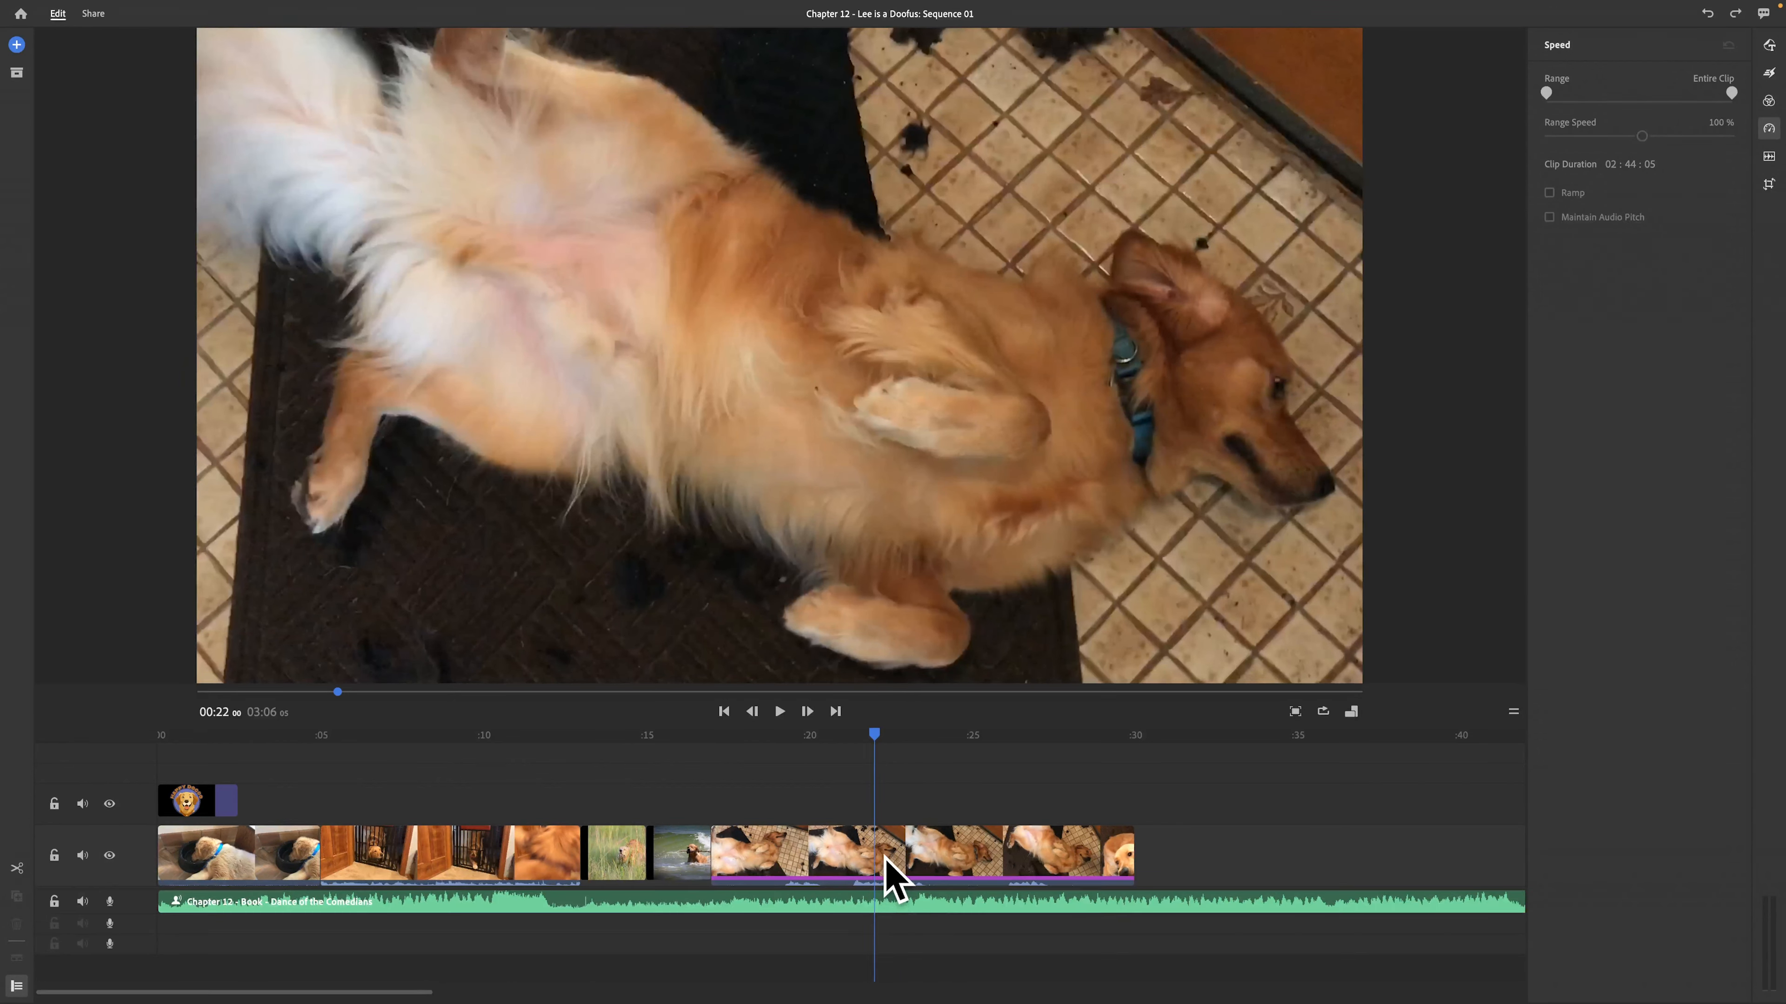
click(891, 879)
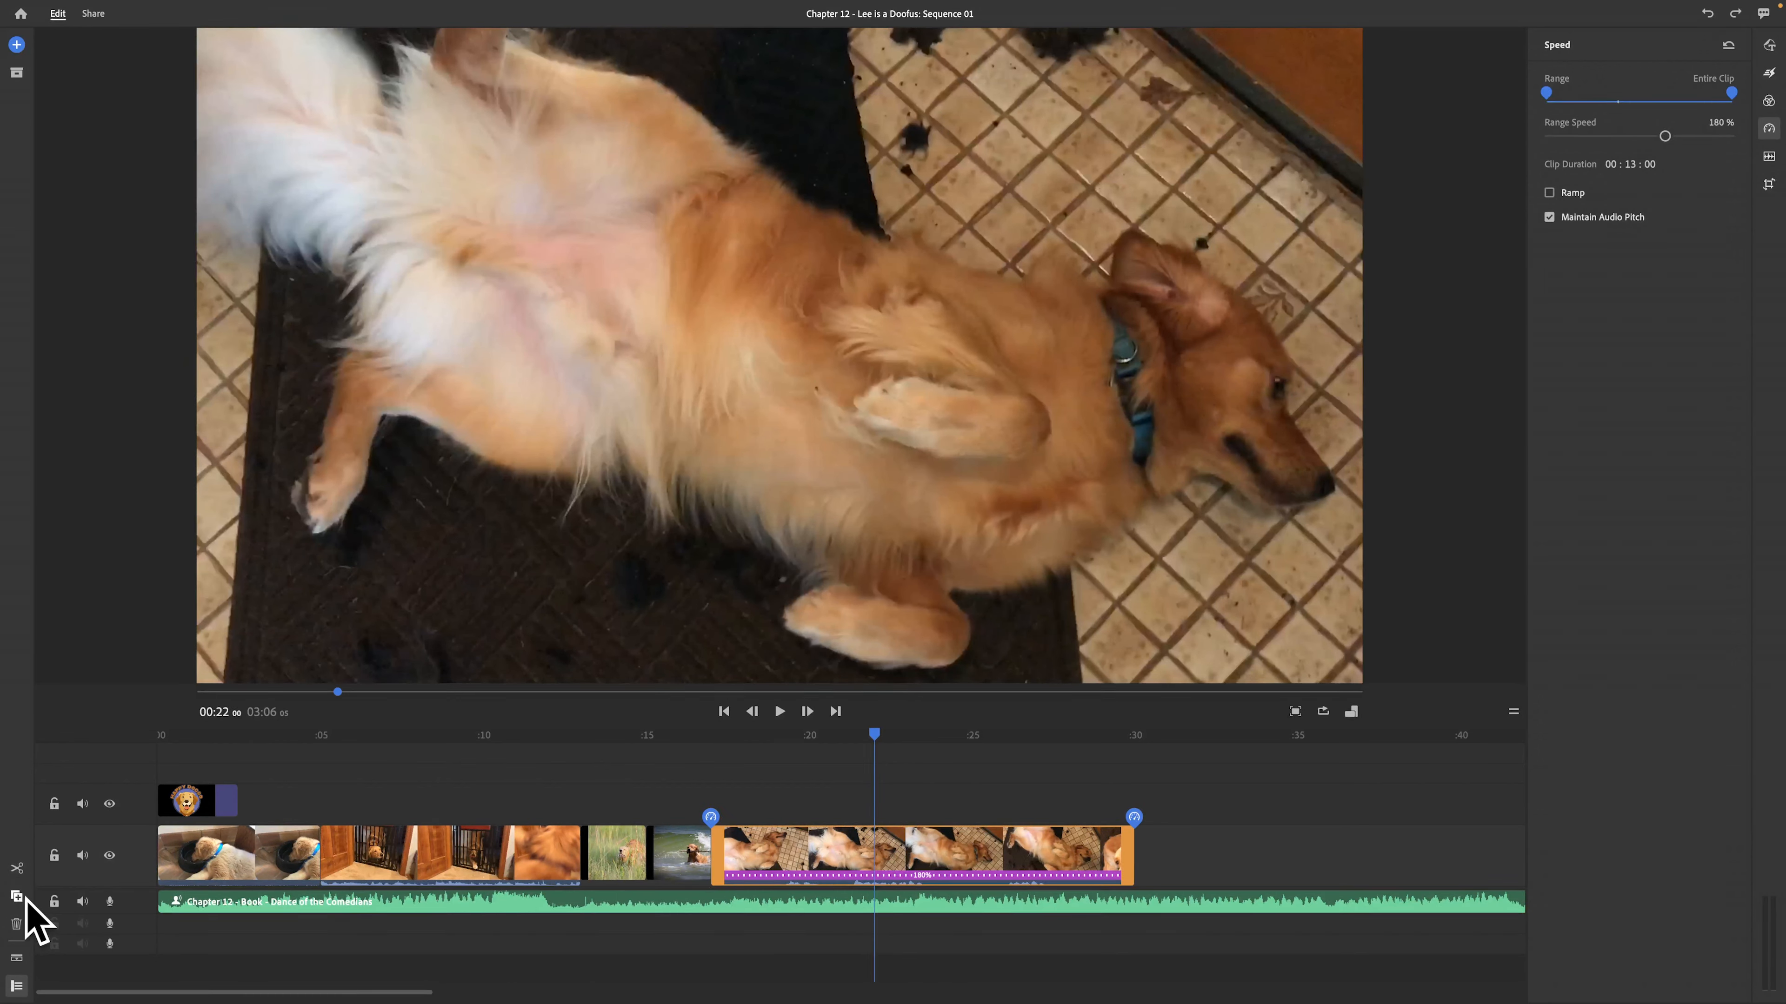
click(16, 869)
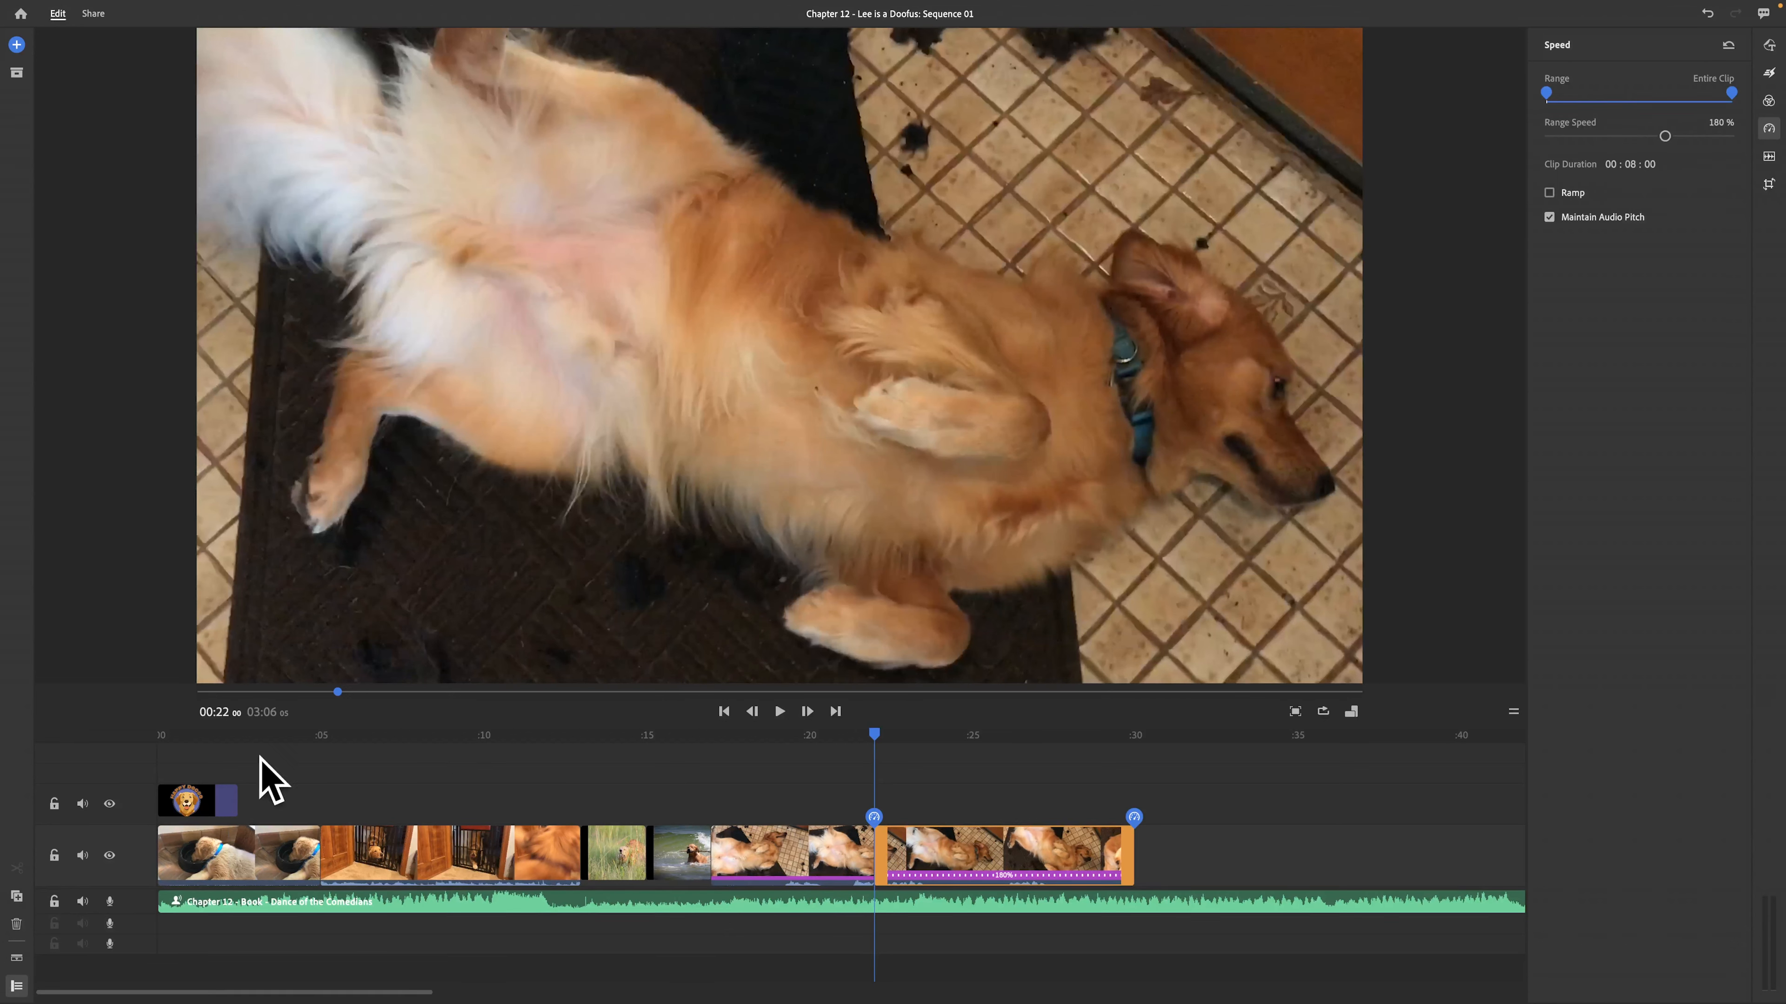
drag(680, 873, 773, 858)
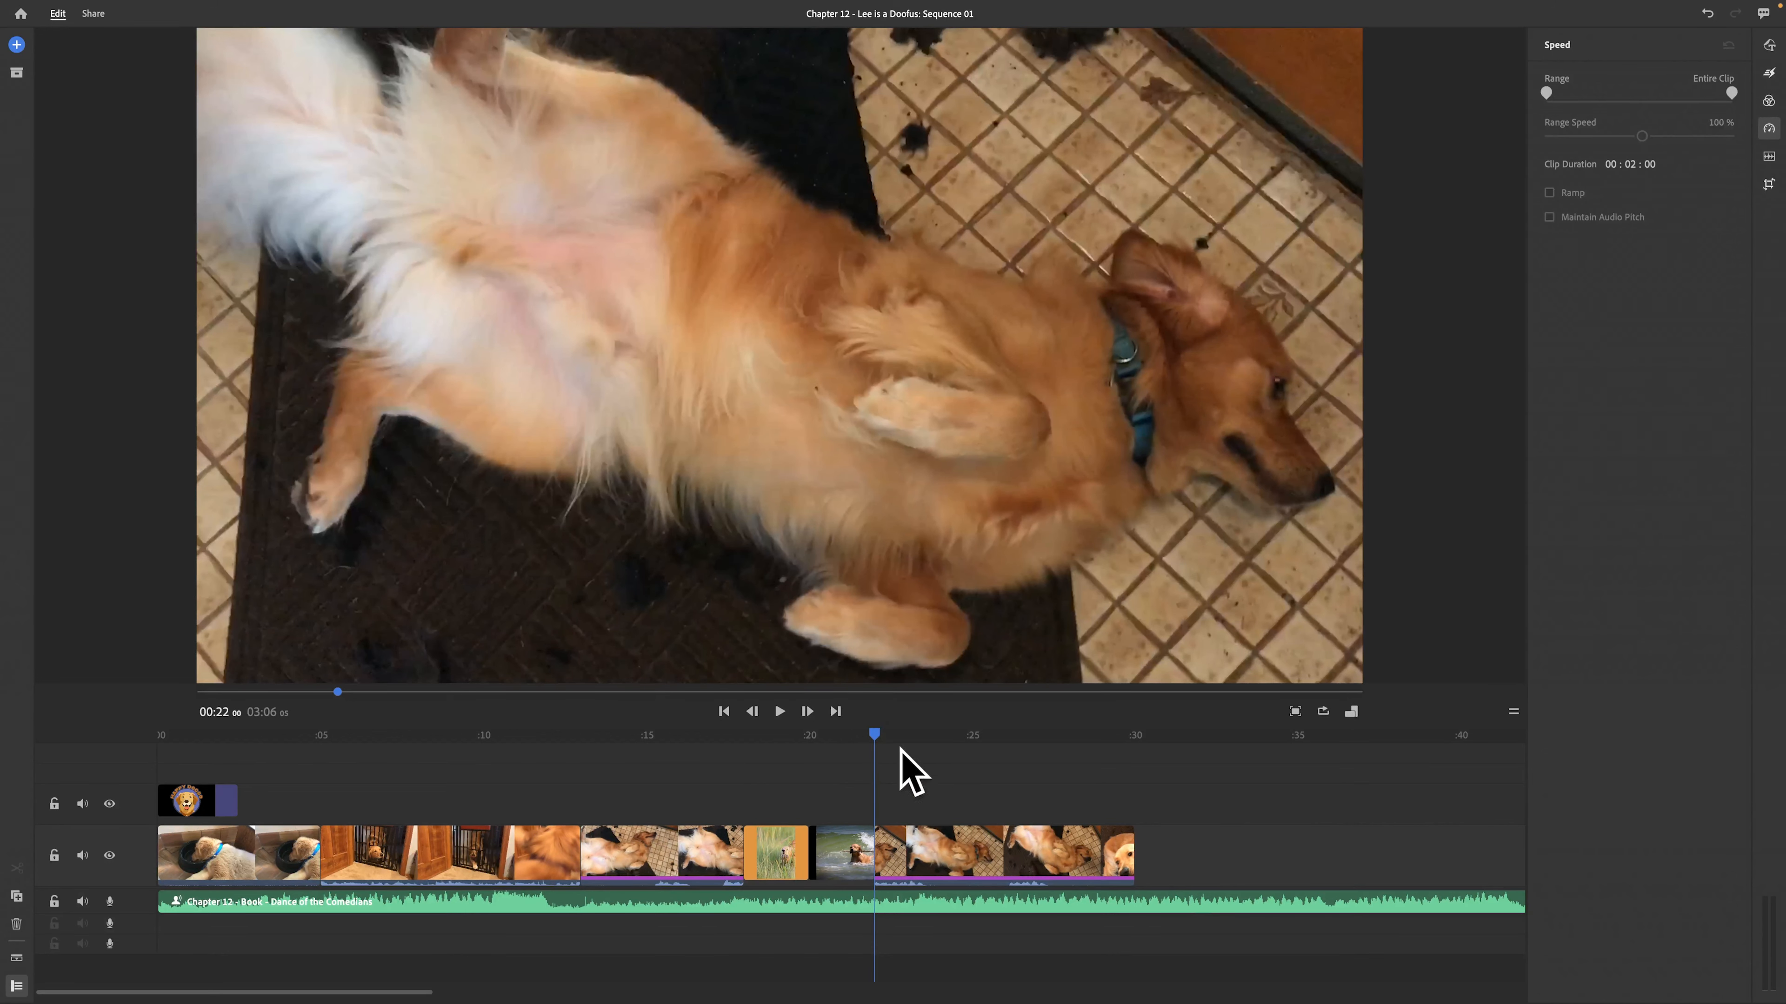
Trim the end of the music track to 30 seconds, in line with the end of the last video clip.
click(834, 710)
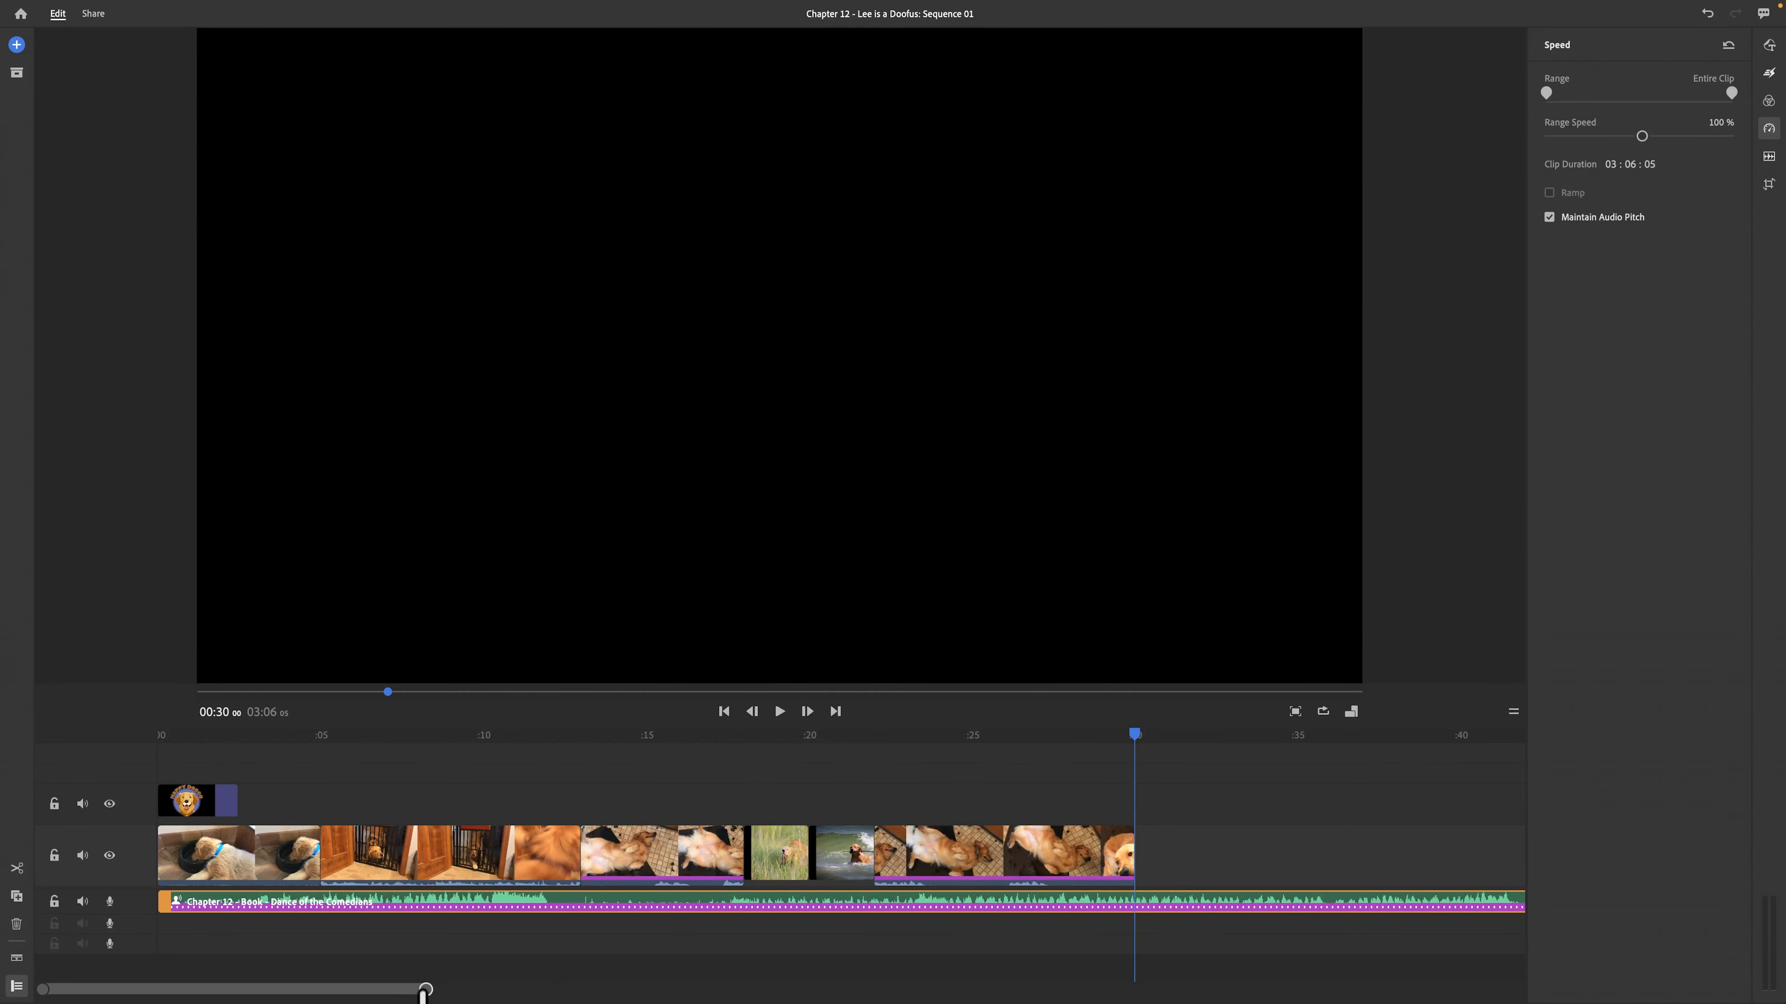
drag(426, 990, 1300, 988)
drag(1420, 900, 361, 913)
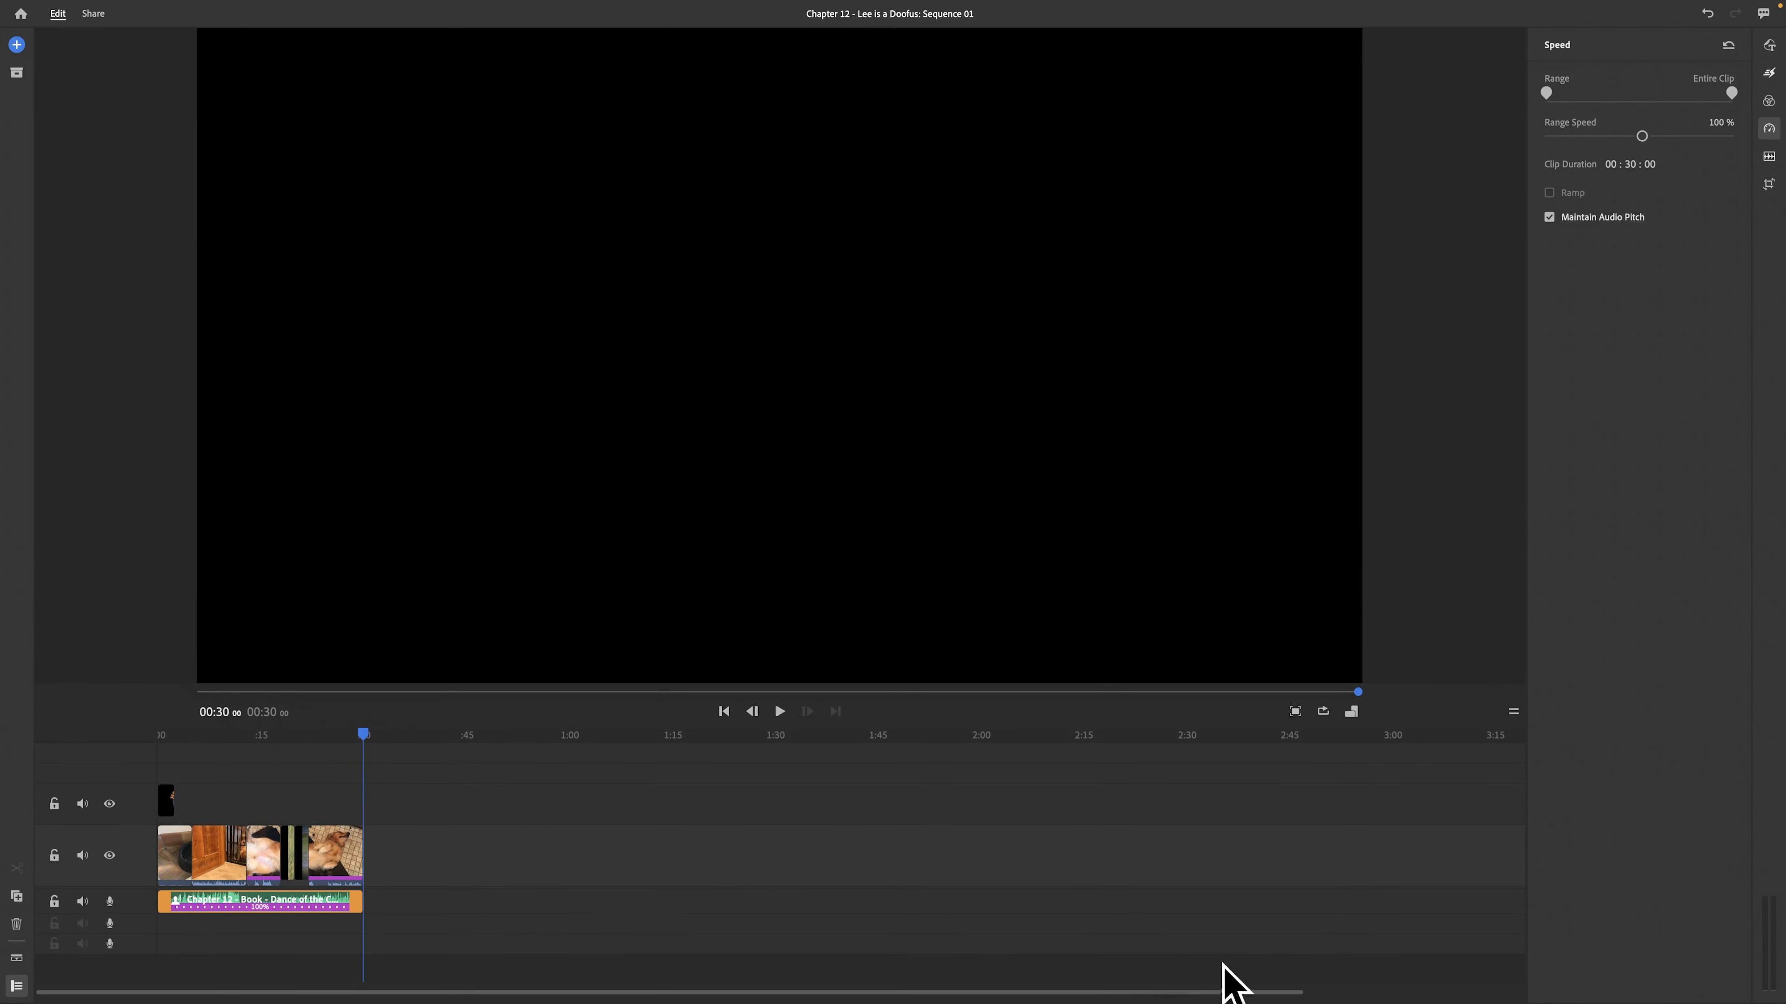
Return the playhead to the start of the sequence and fit all clips in the timeline view.
drag(1300, 993, 814, 988)
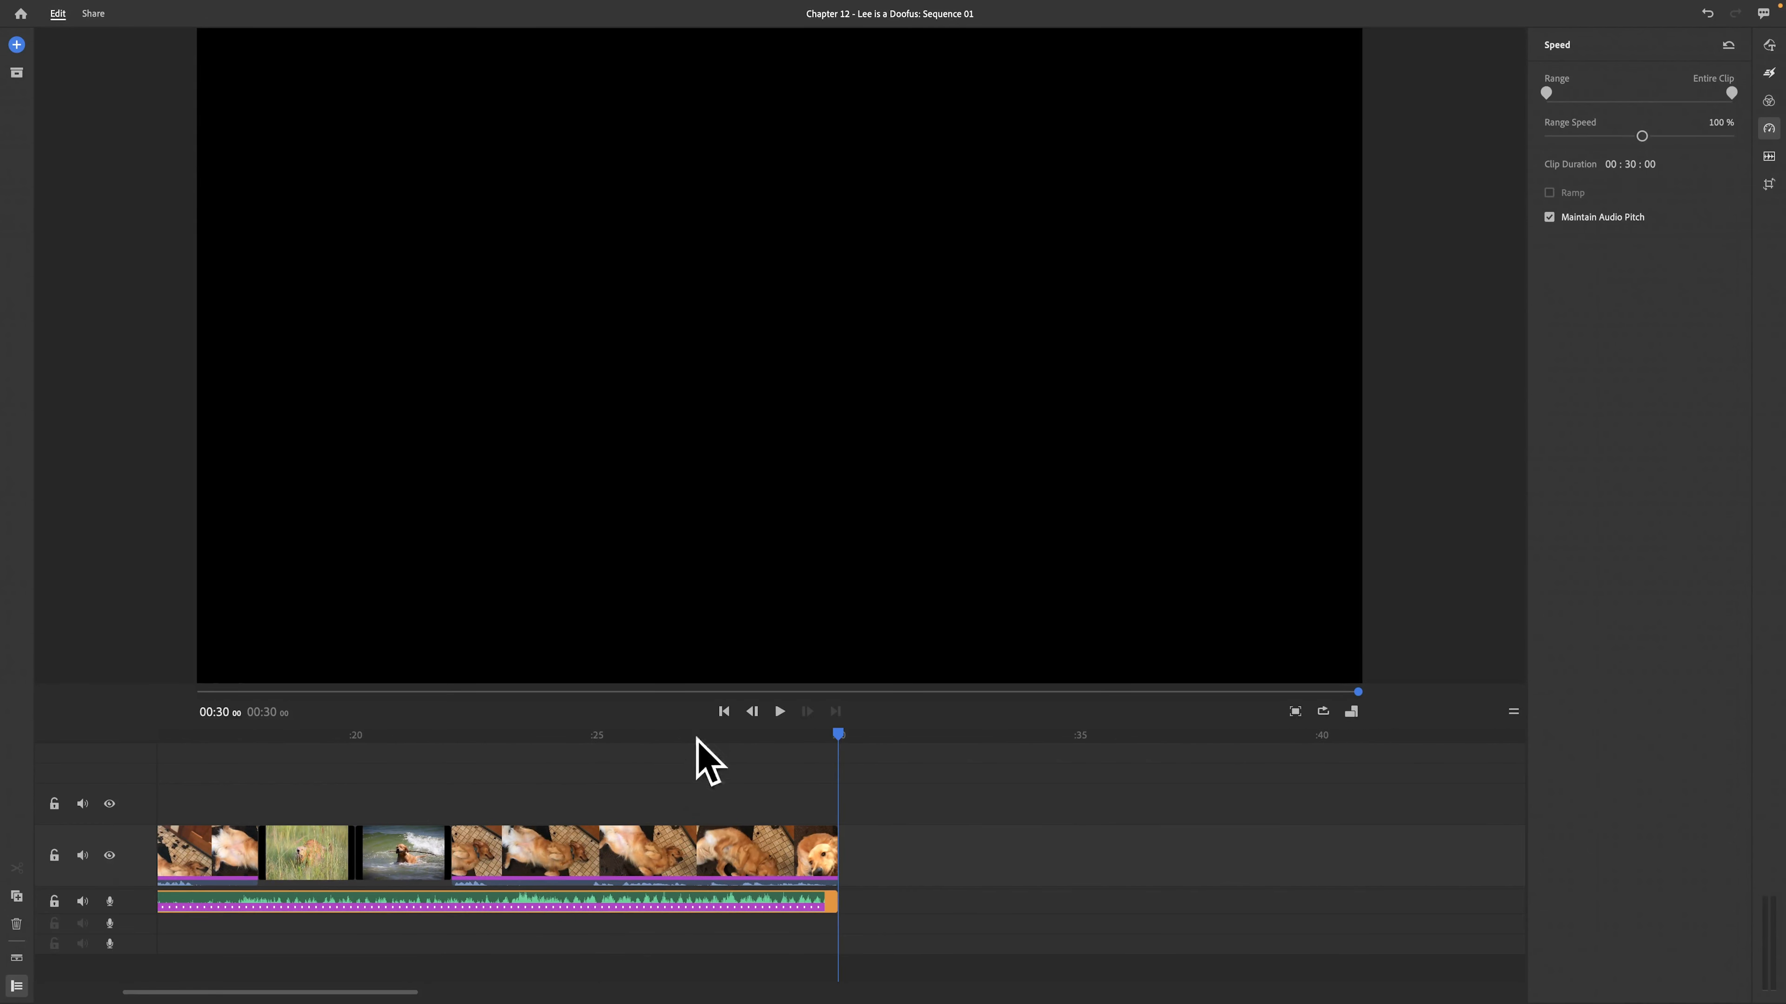
click(733, 691)
click(723, 711)
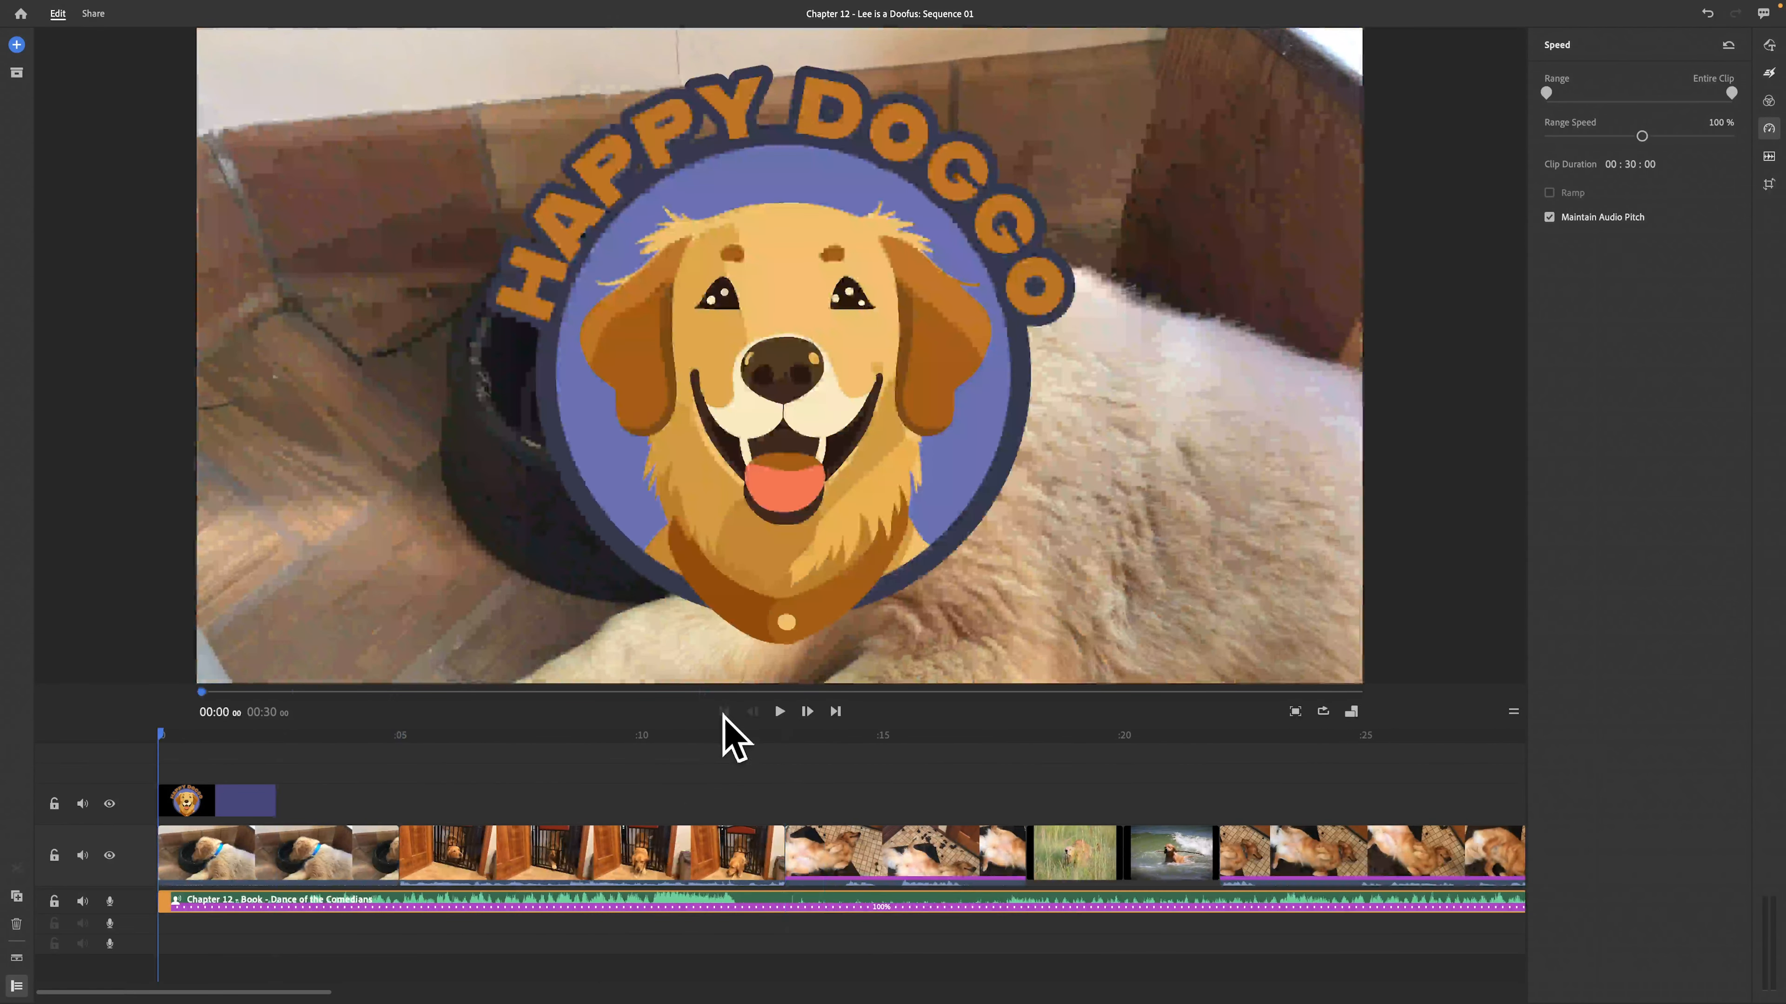
drag(325, 992, 373, 987)
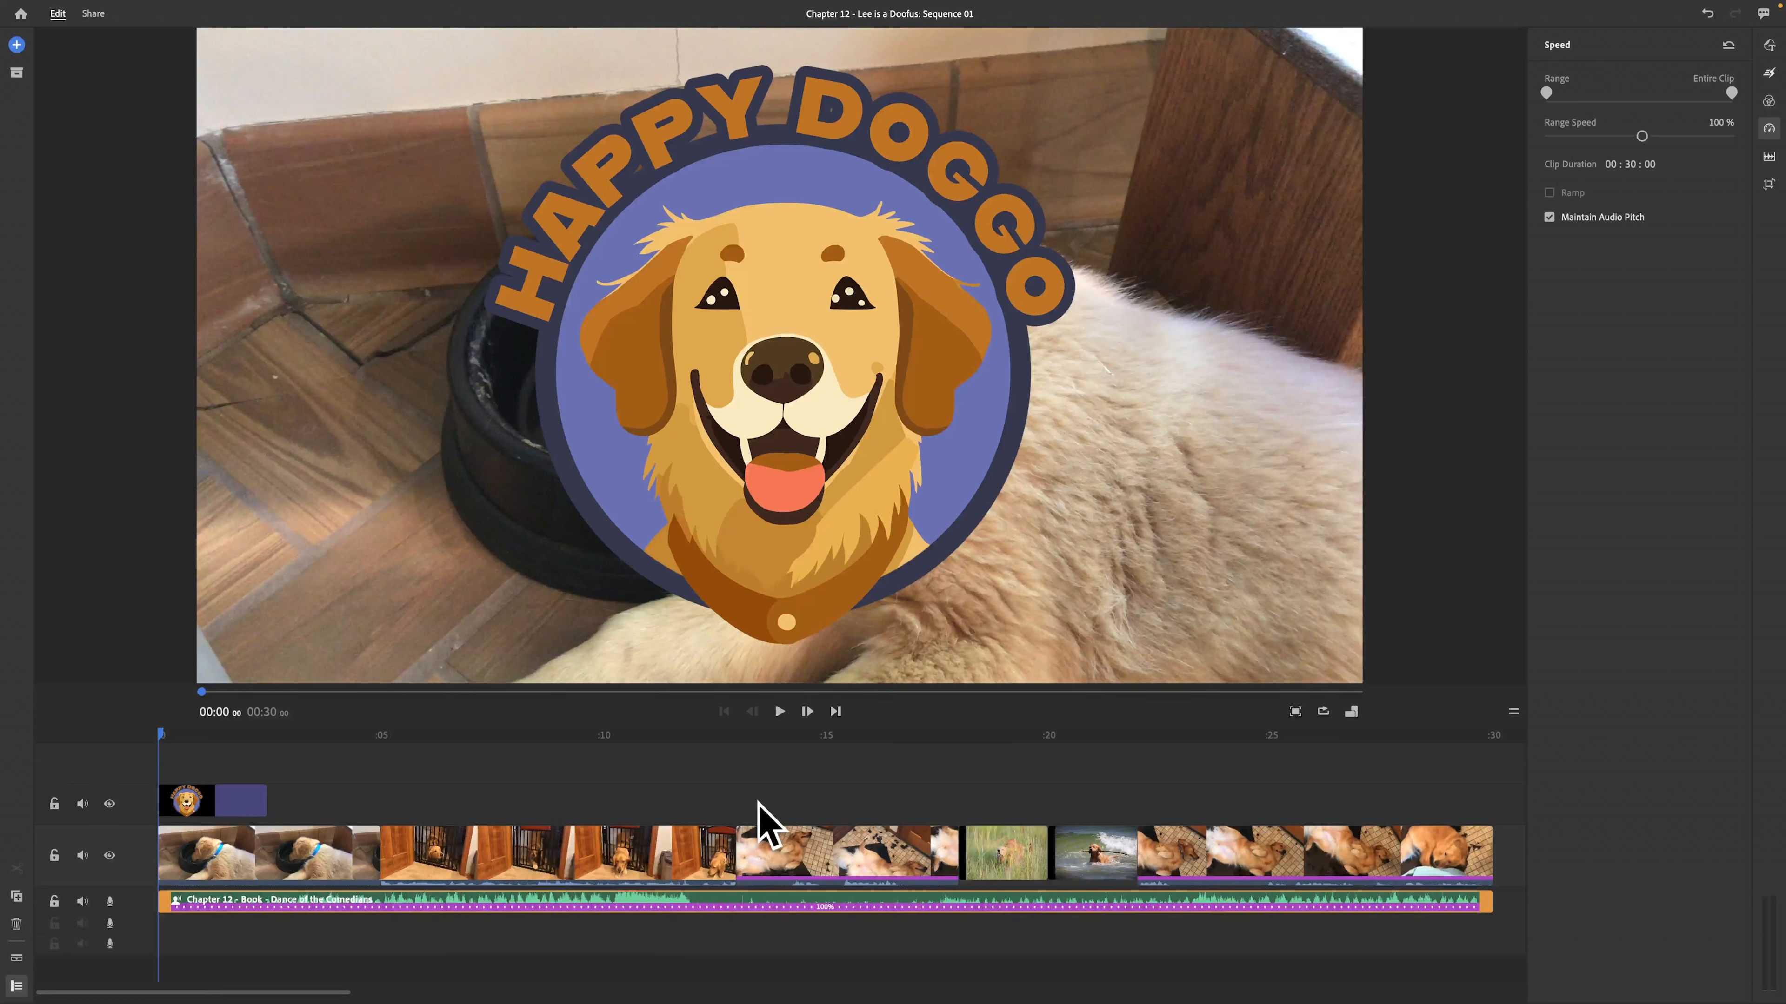
Play the whole sequence through to review the edit, and return the playhead to the start.
click(779, 711)
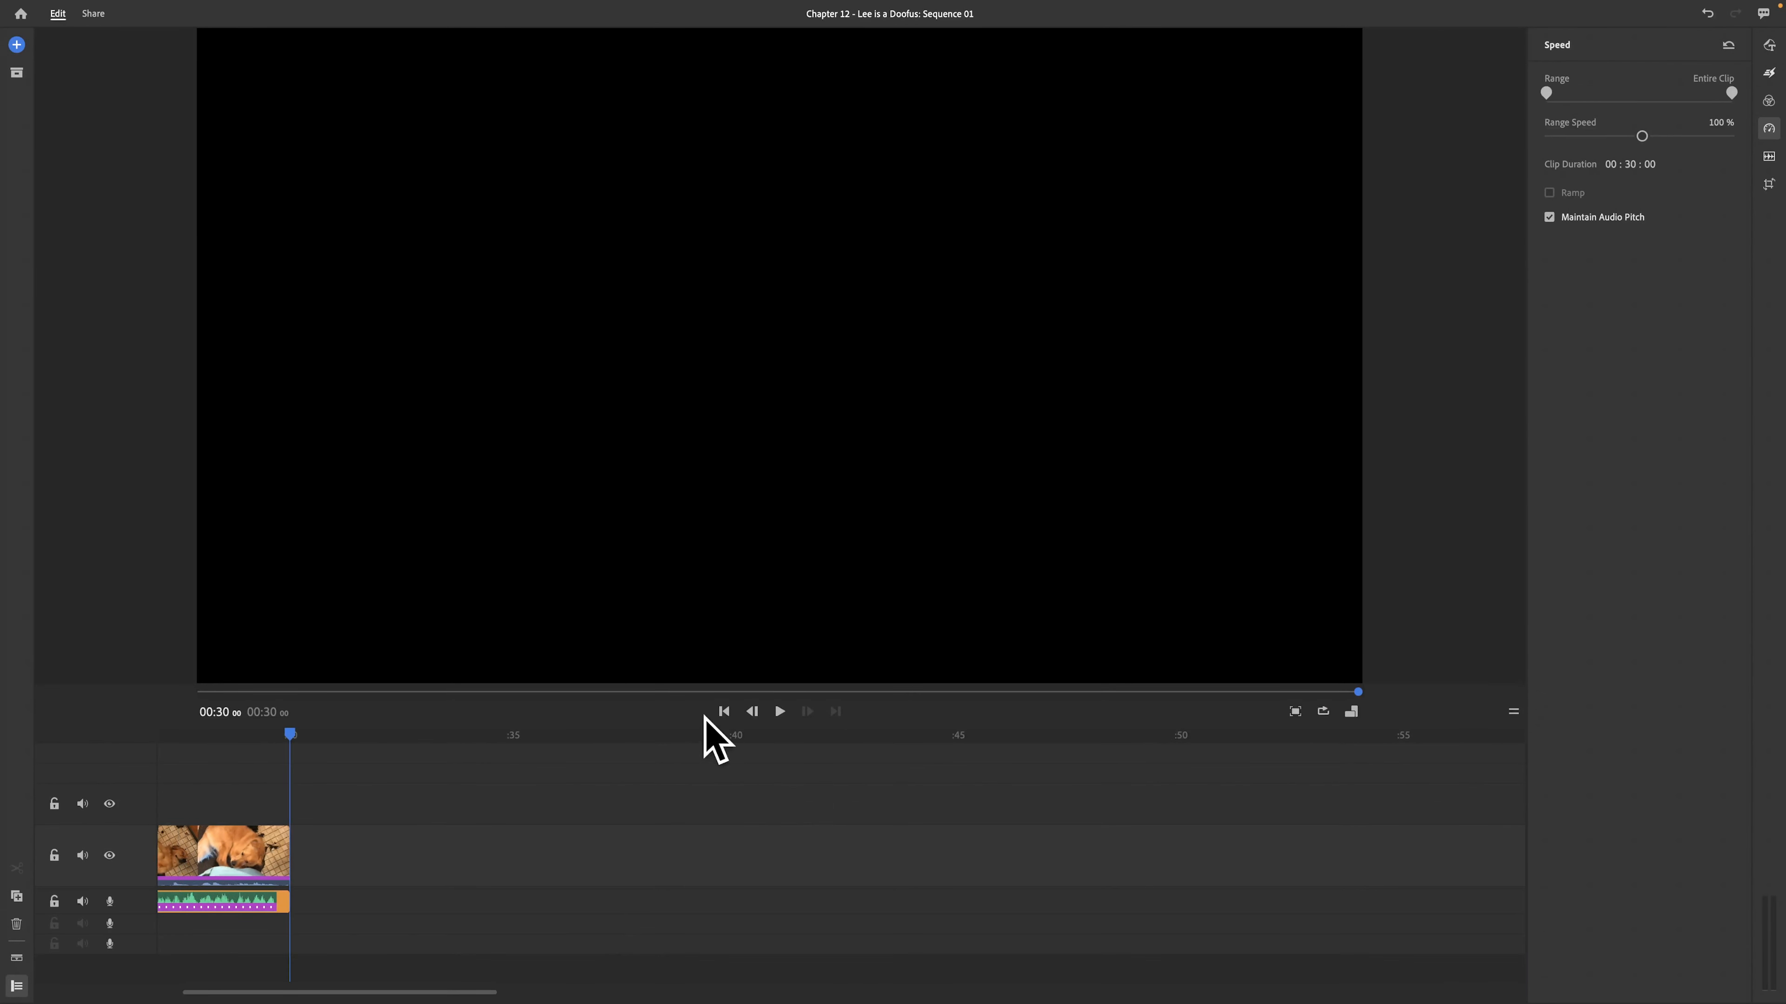
click(723, 711)
click(722, 712)
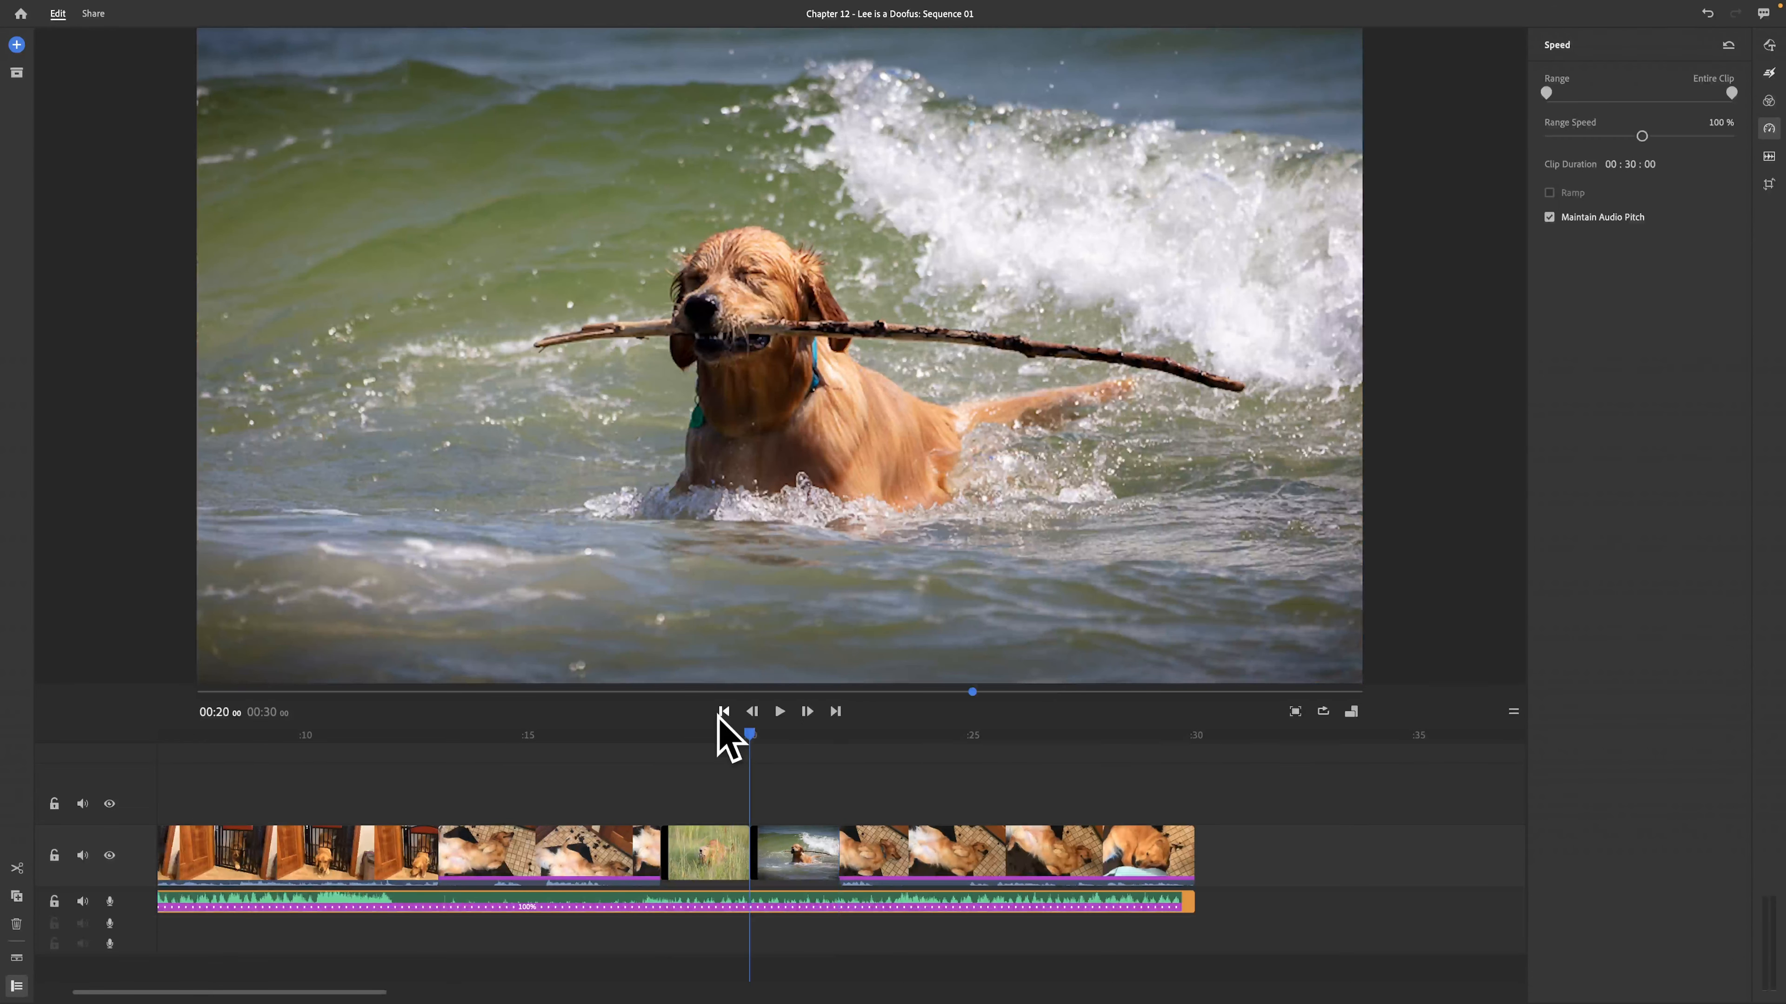
click(722, 712)
click(722, 712)
click(722, 712)
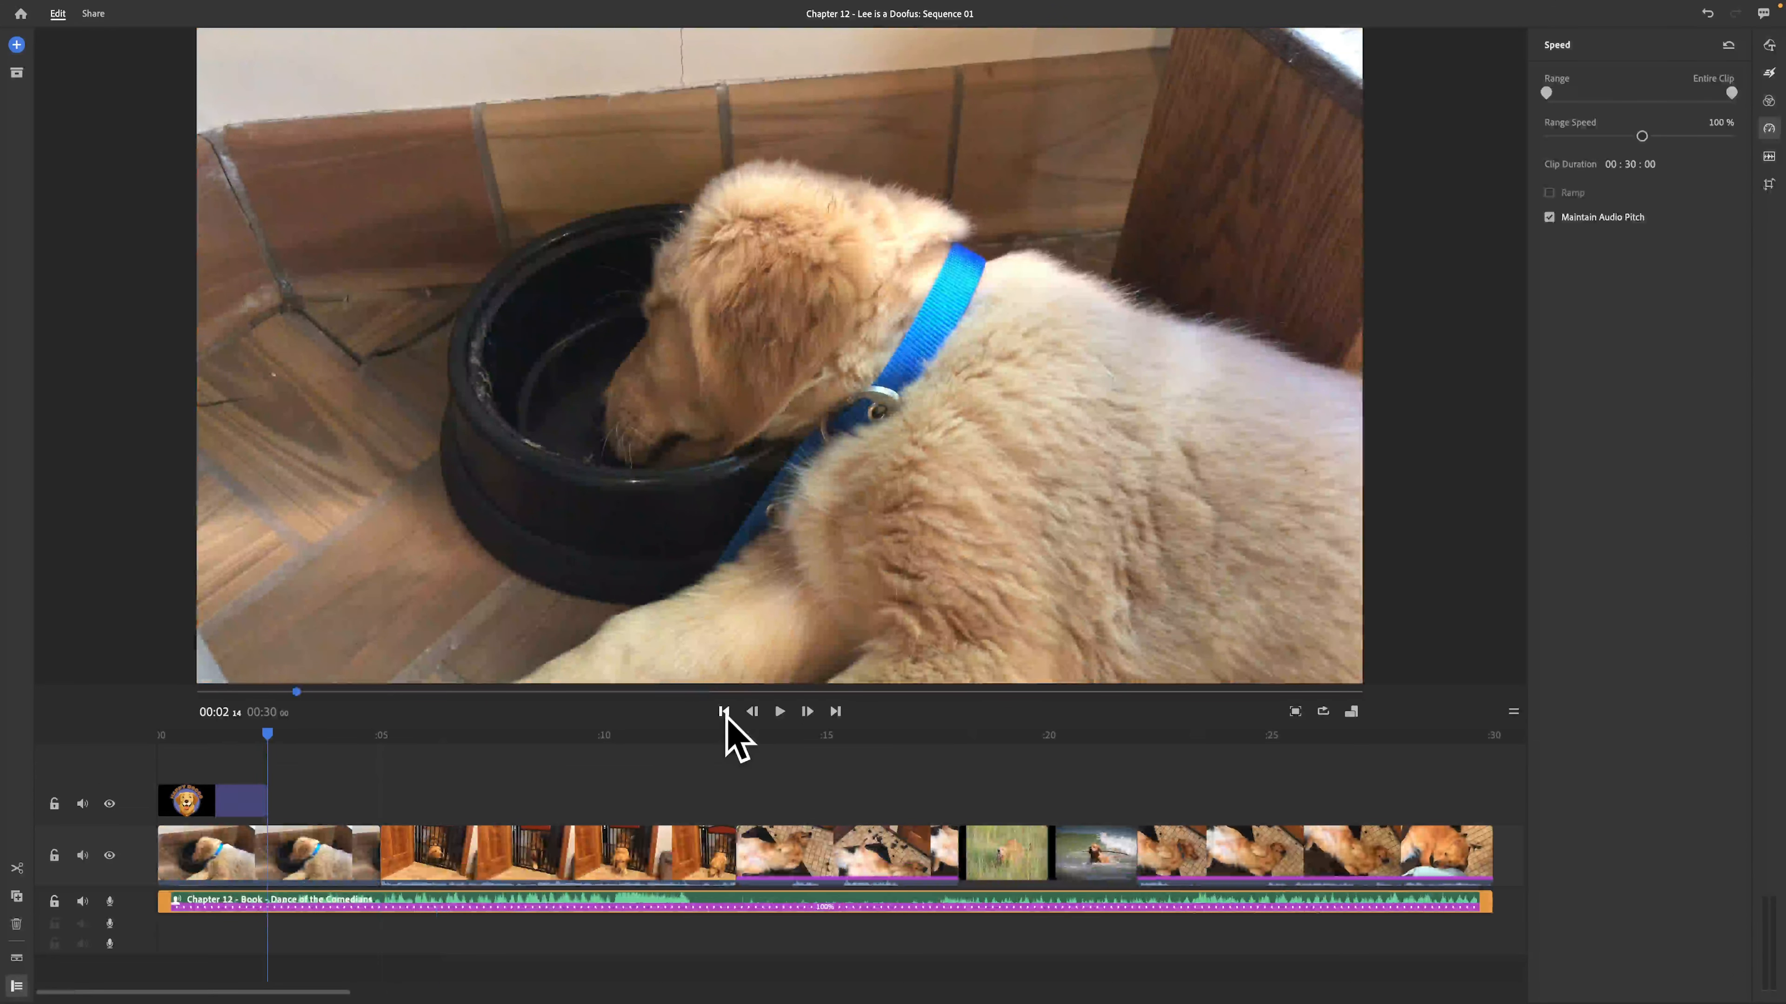
click(722, 712)
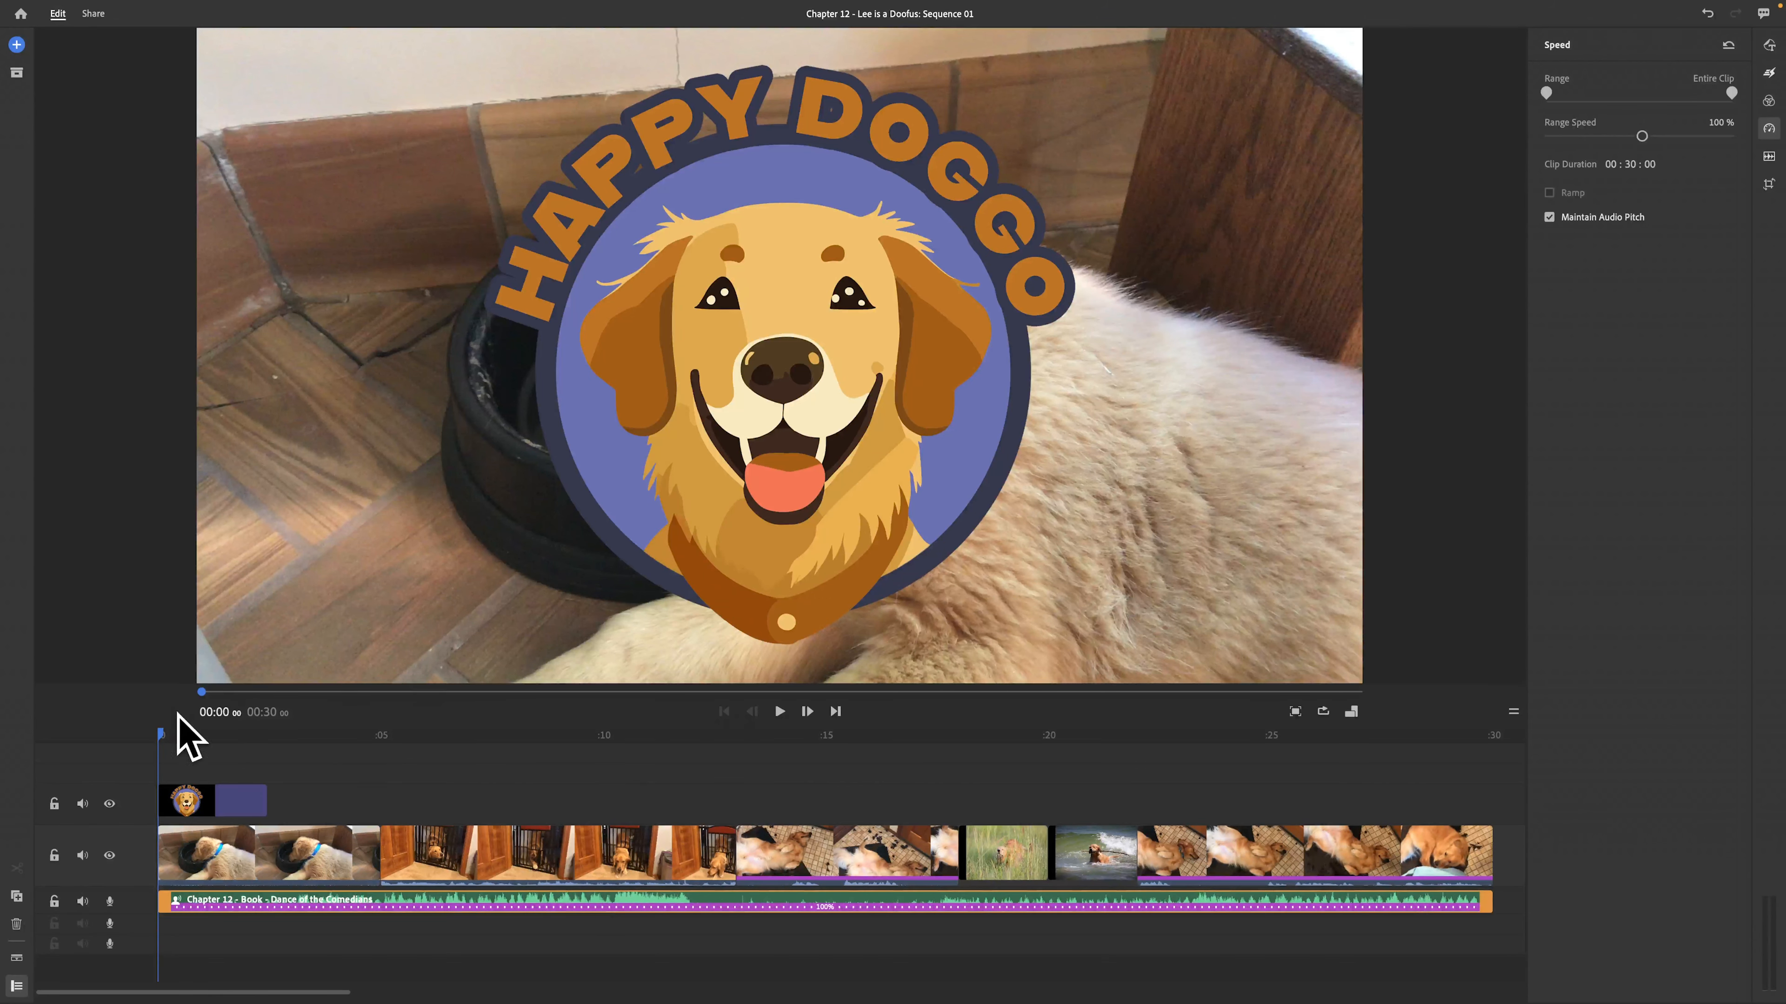
click(219, 735)
drag(221, 734, 34, 724)
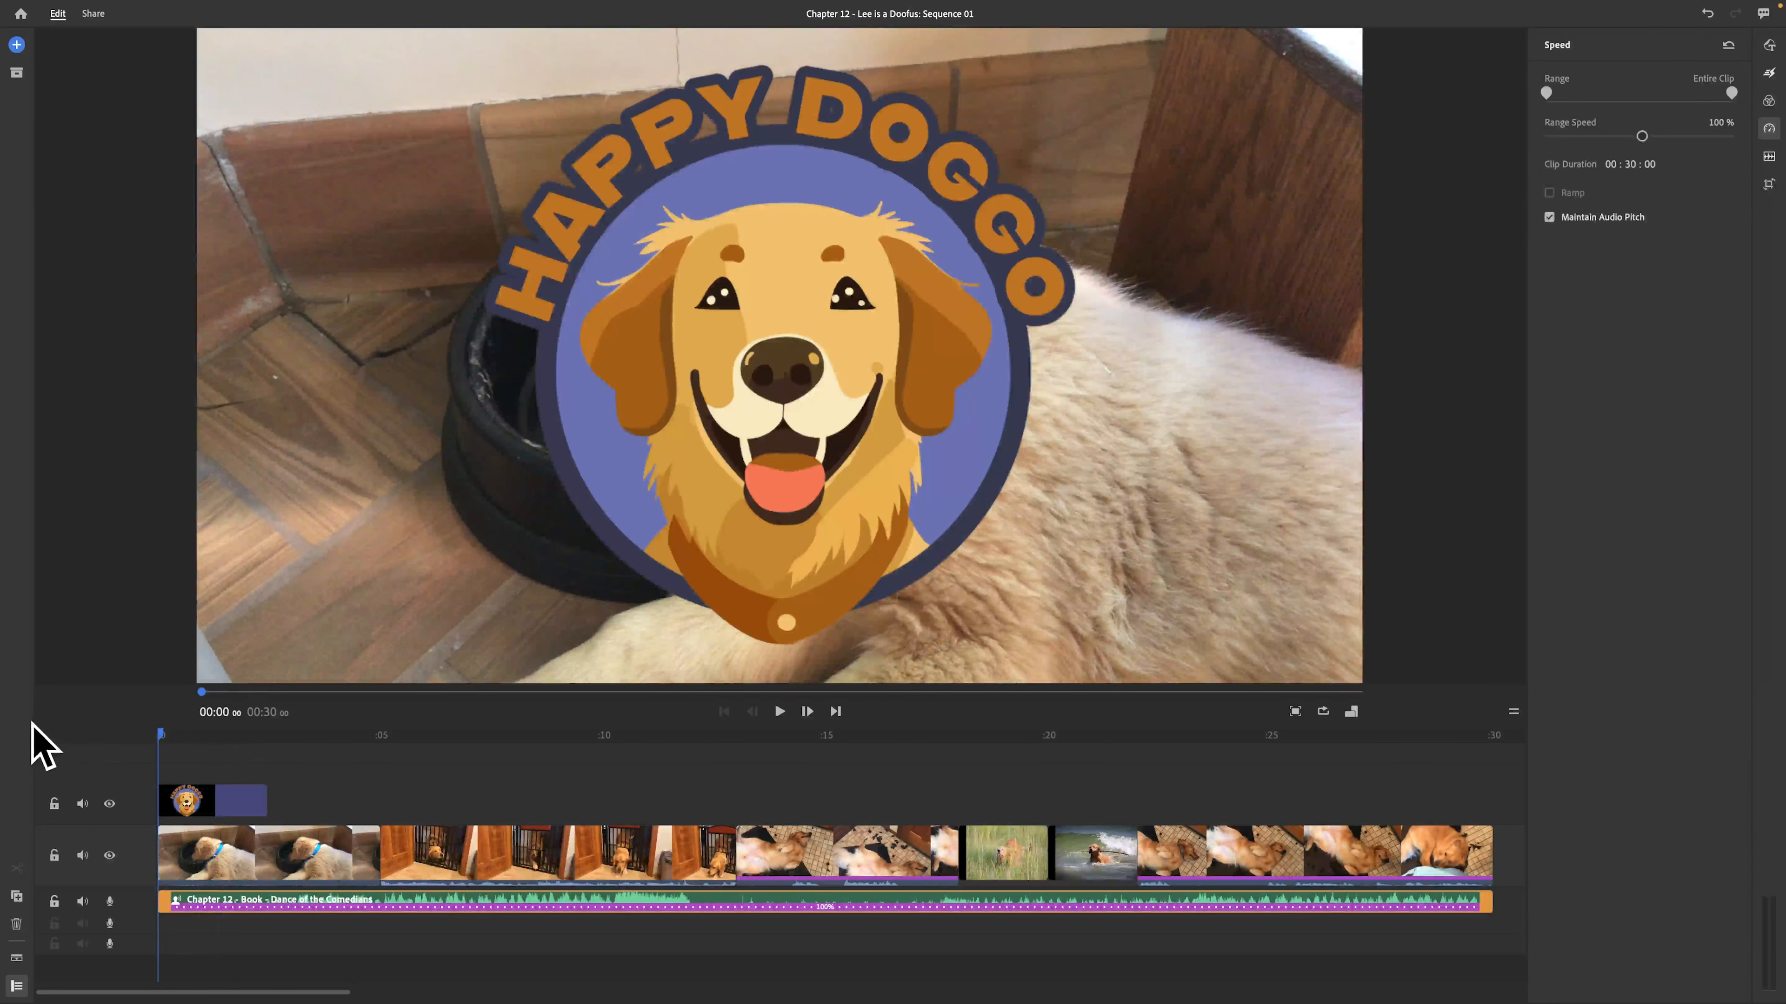
Apply the Wipe Down transition to both ends of the HAPPY DOGGO badge clip and play back the opening.
click(198, 808)
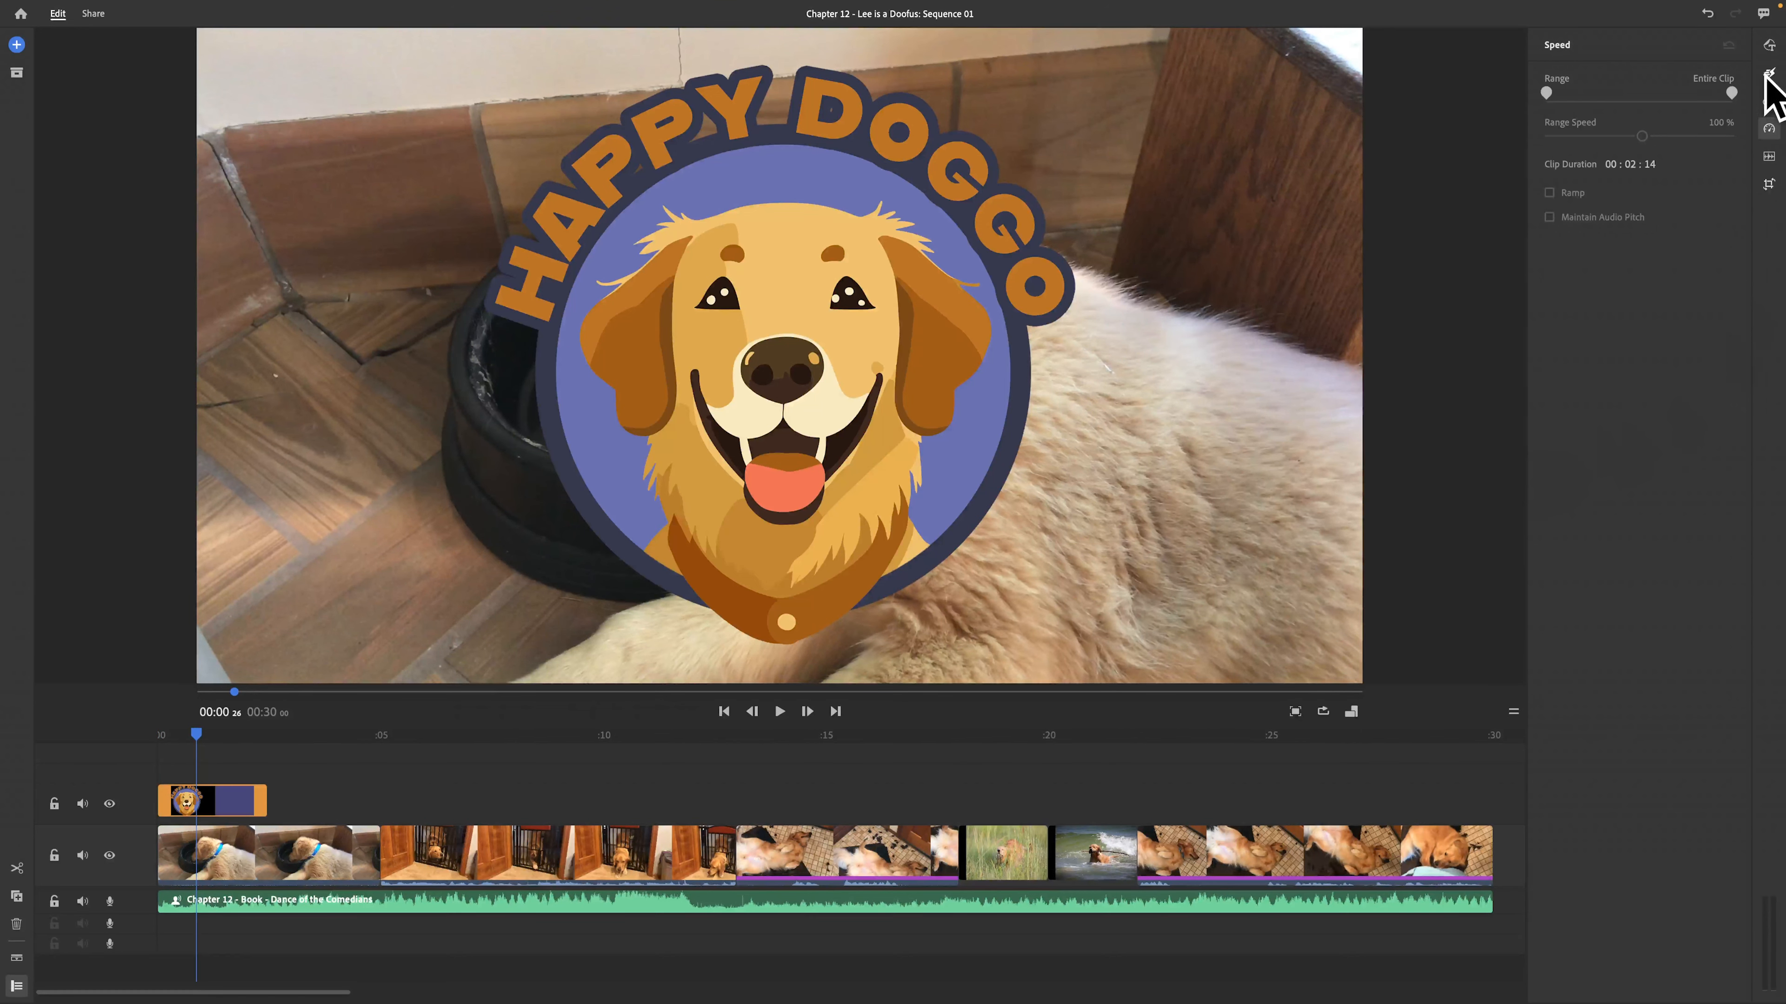
click(1769, 73)
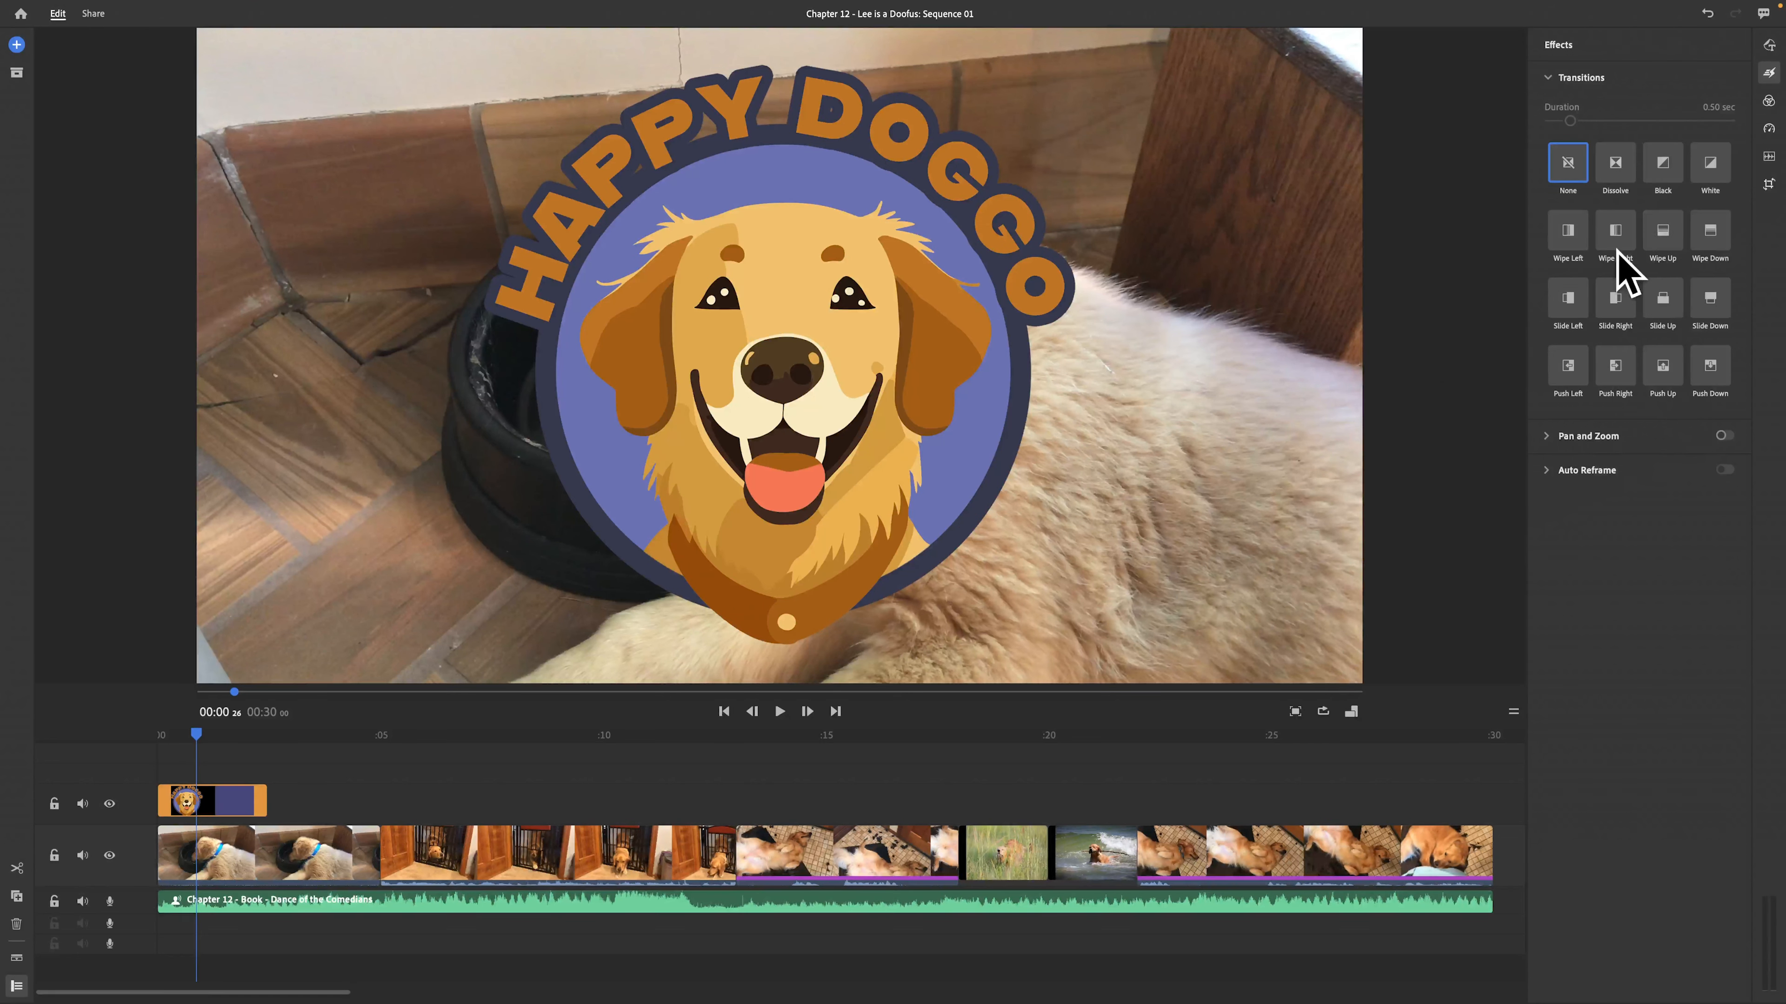
click(1720, 232)
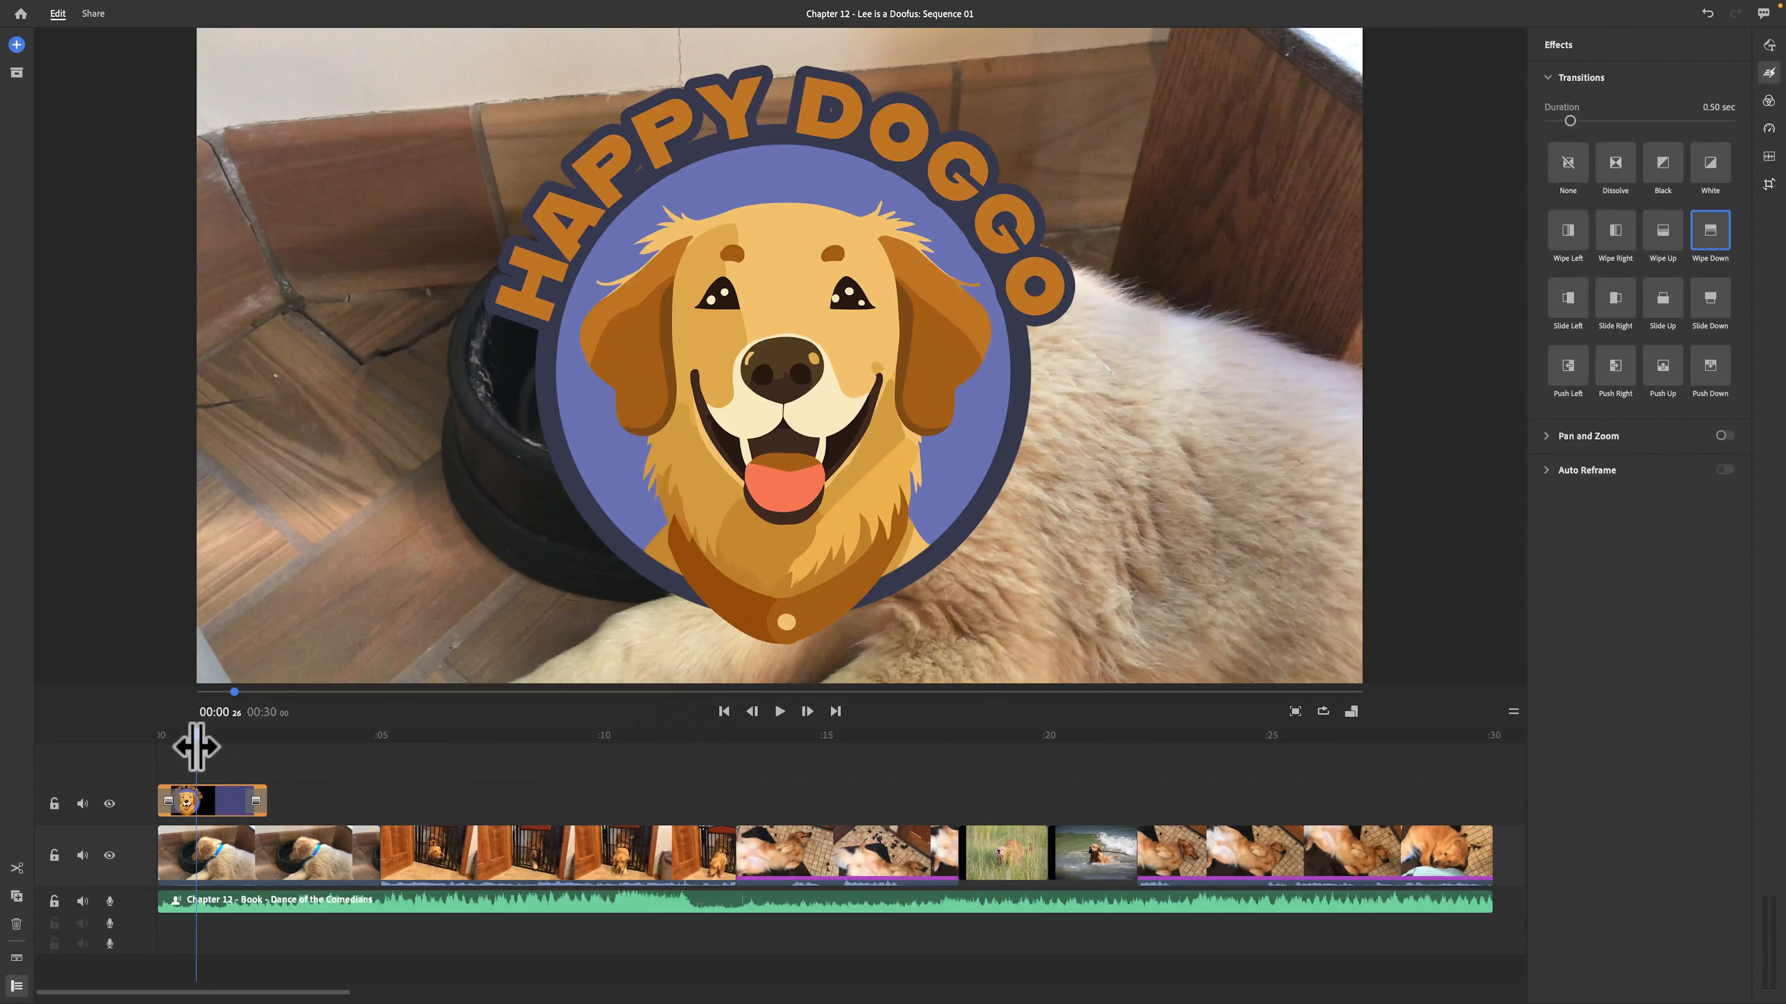
click(168, 733)
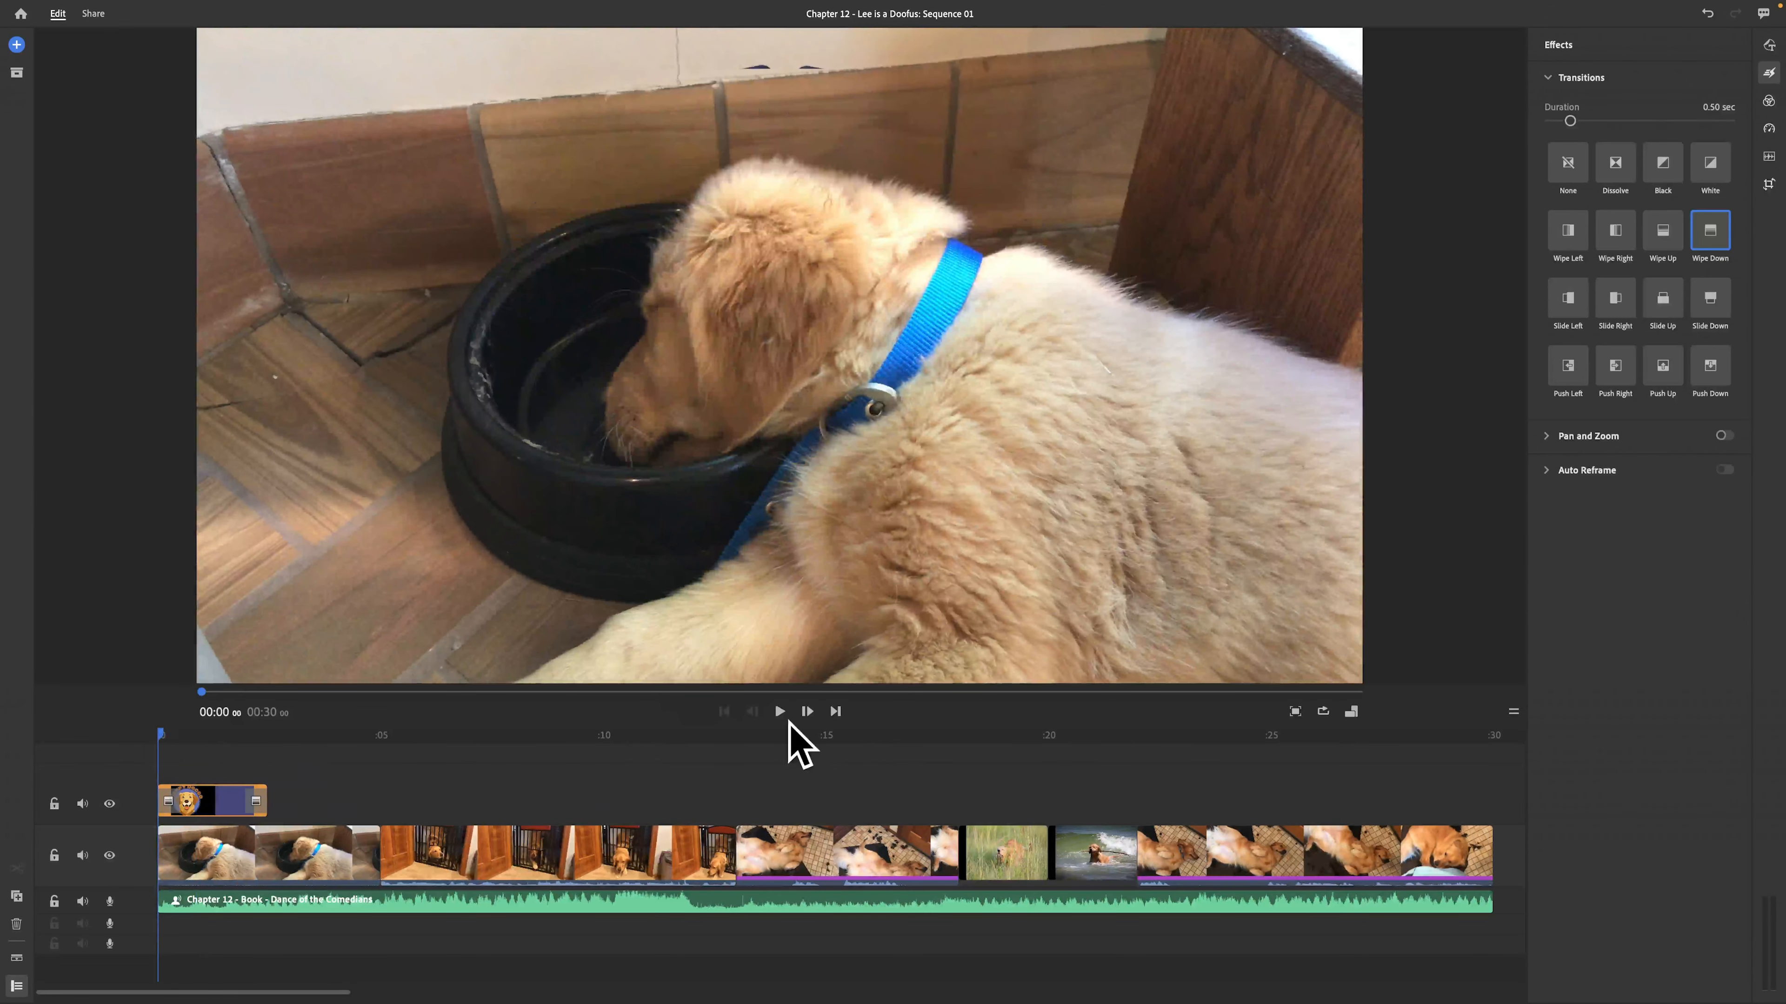
click(781, 712)
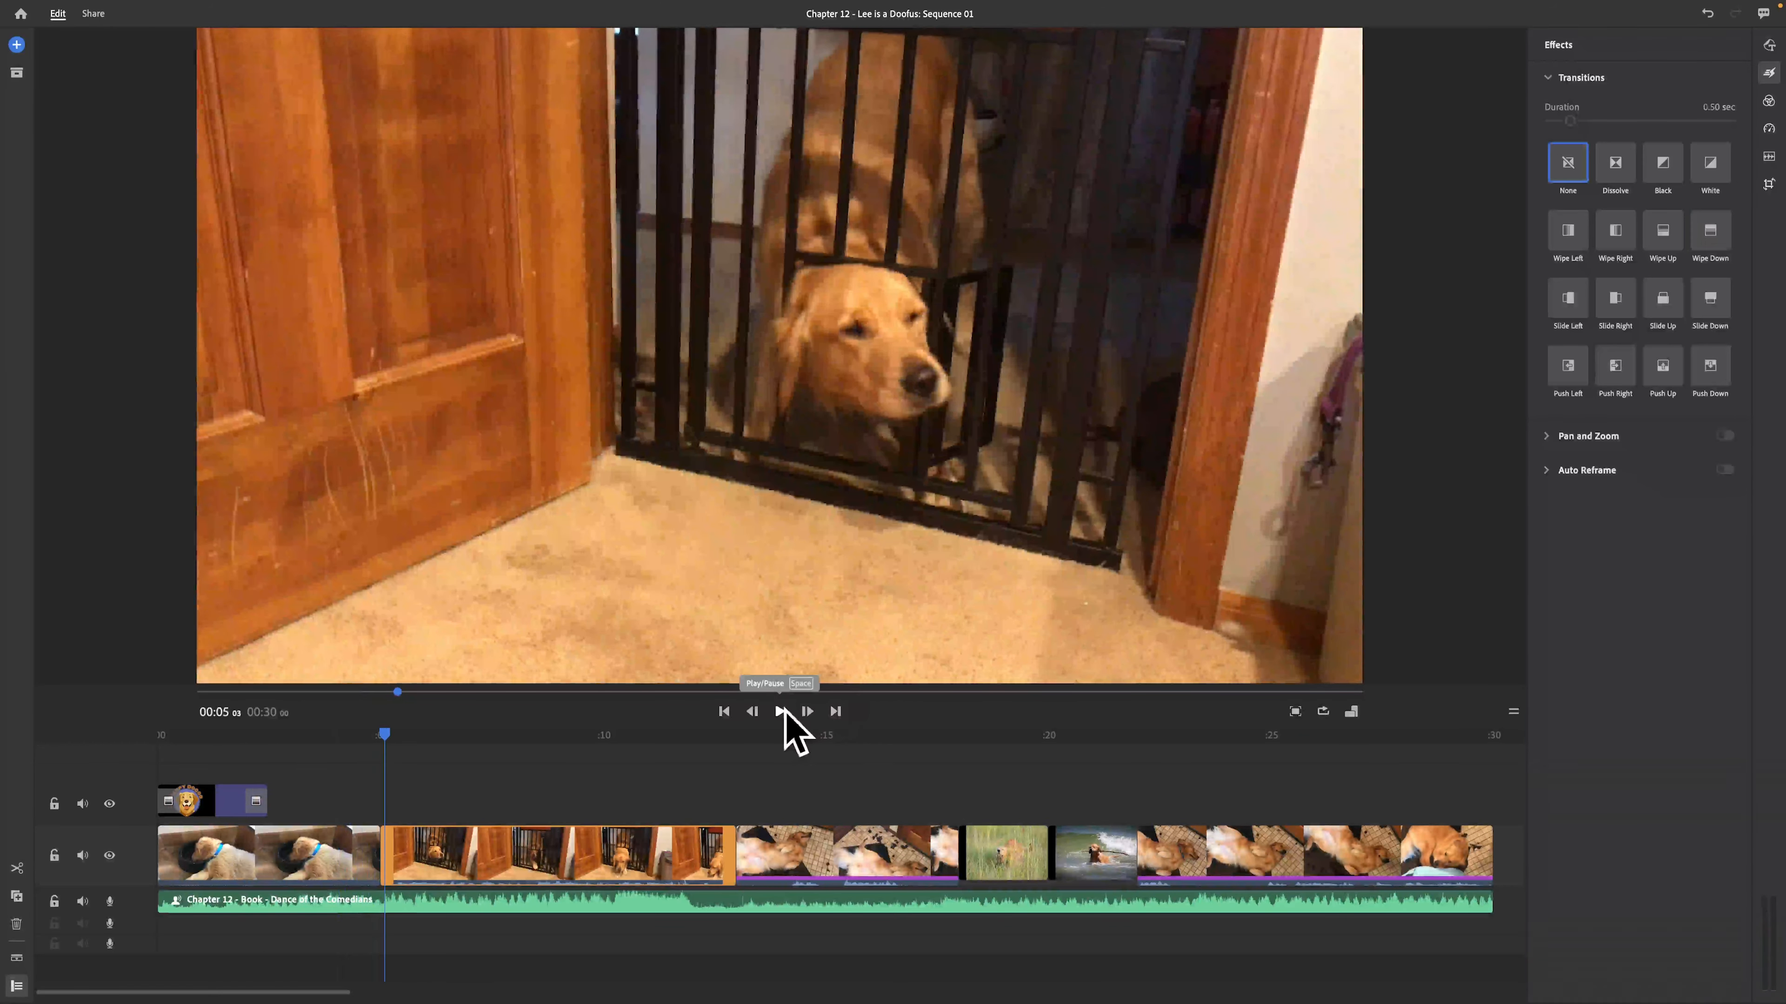
click(779, 712)
drag(383, 747, 337, 749)
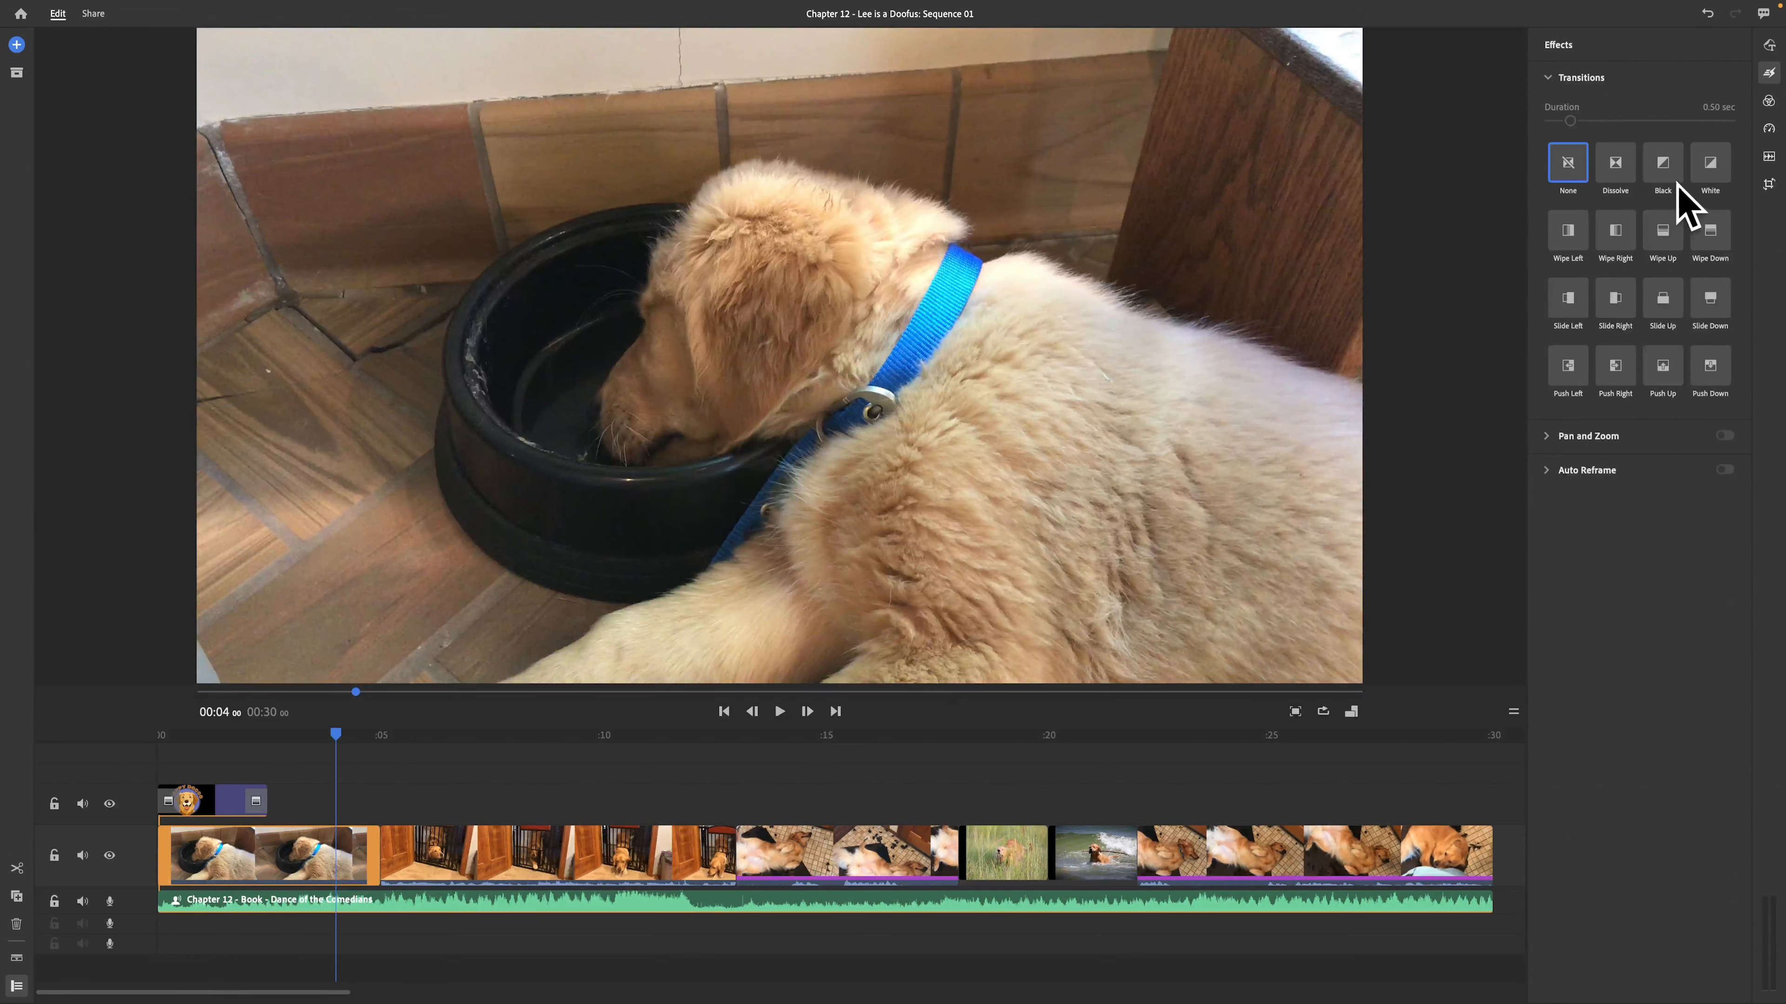
click(1664, 169)
key(ctrl+z)
Add a Black transition only to the start of the food bowl clip and set its duration to 1 second.
drag(1663, 172, 183, 855)
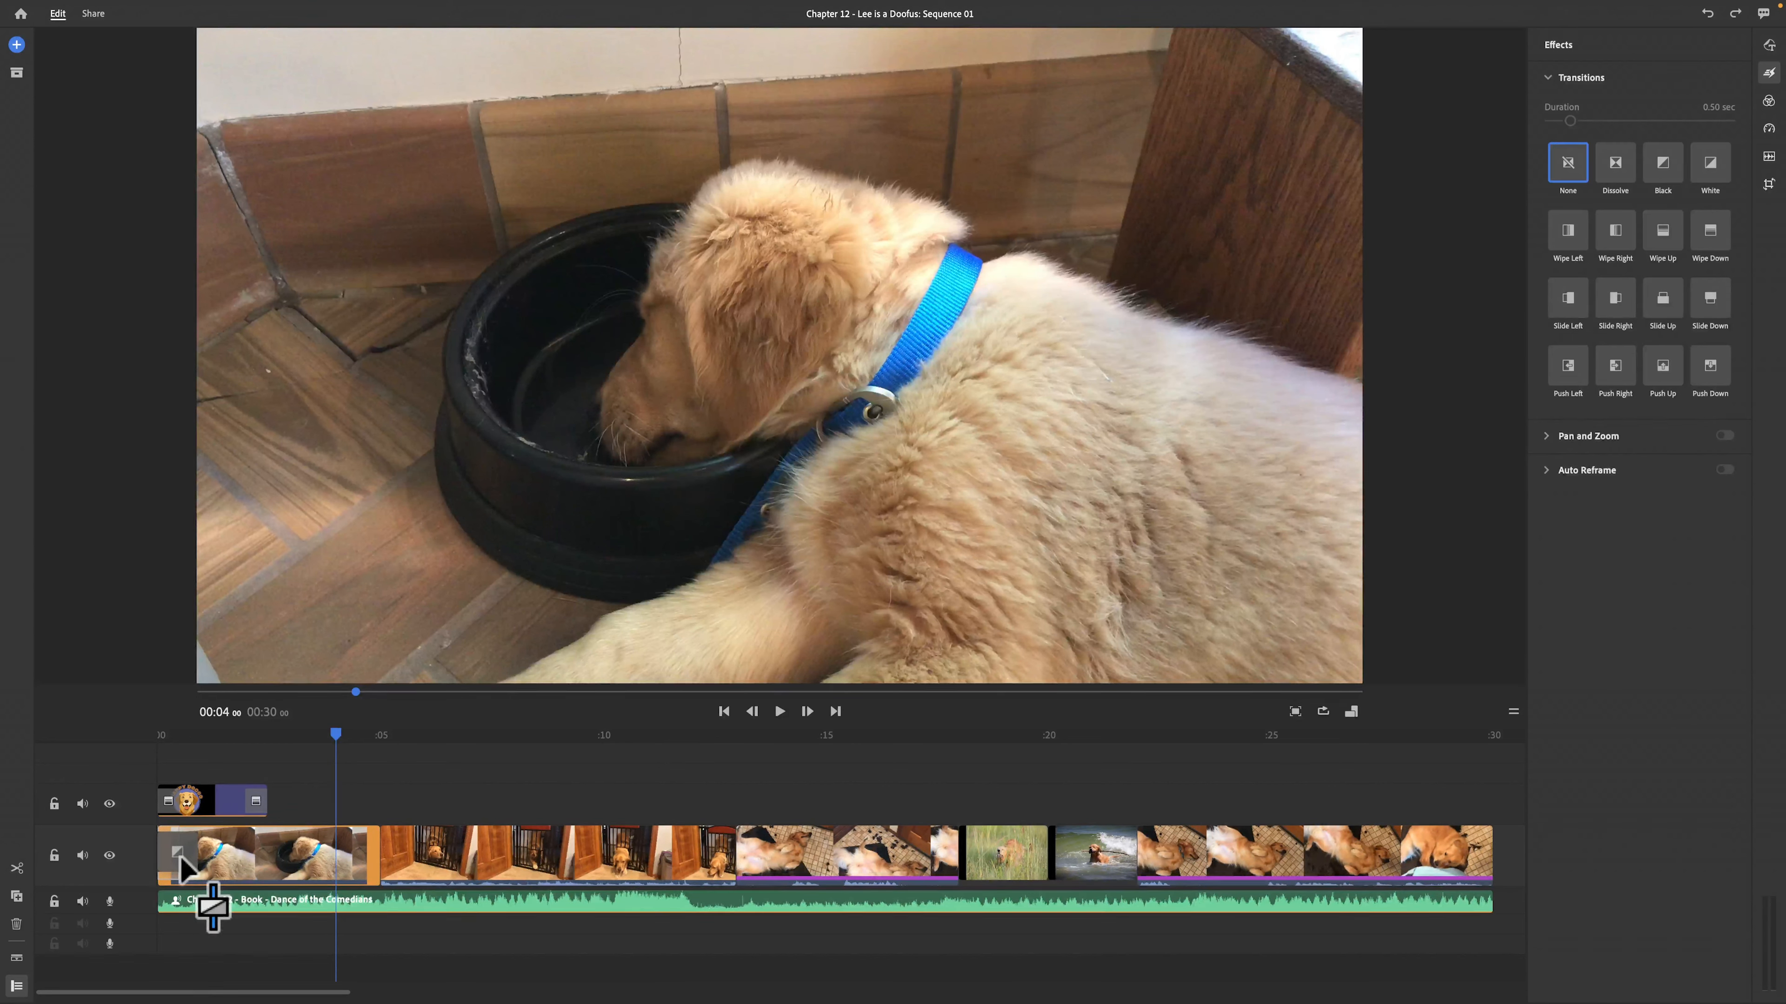
drag(179, 855, 179, 855)
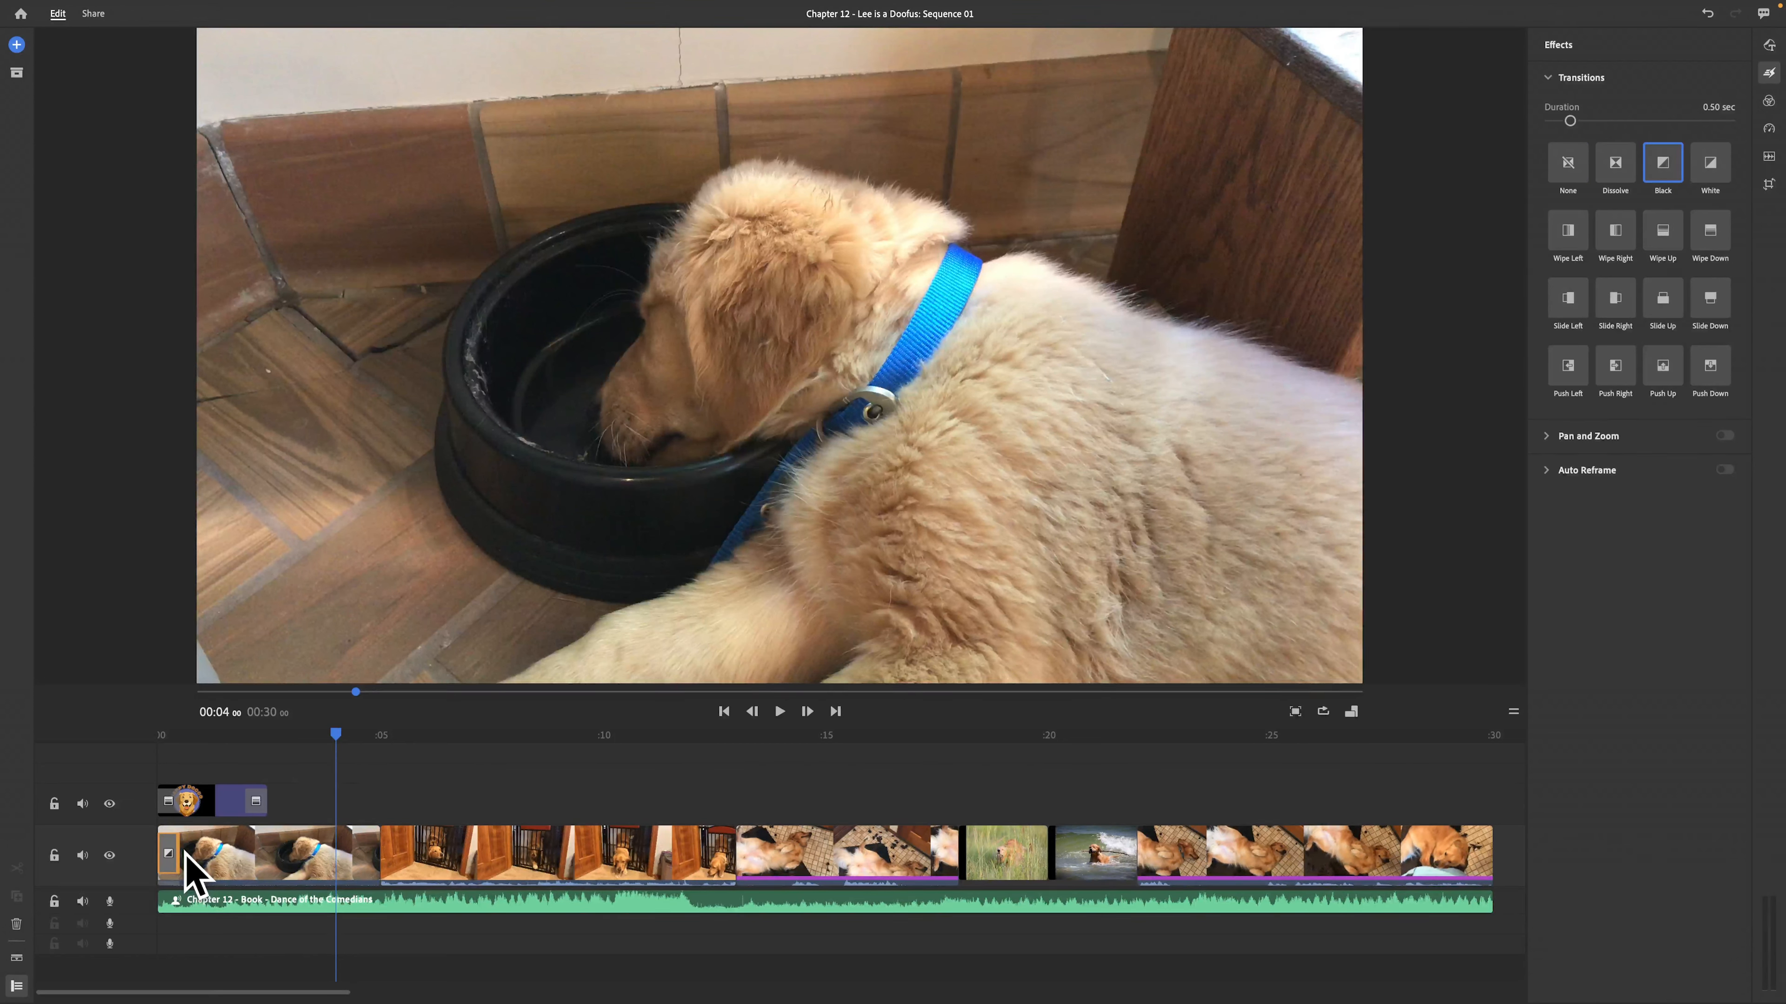
click(1718, 107)
key(Return)
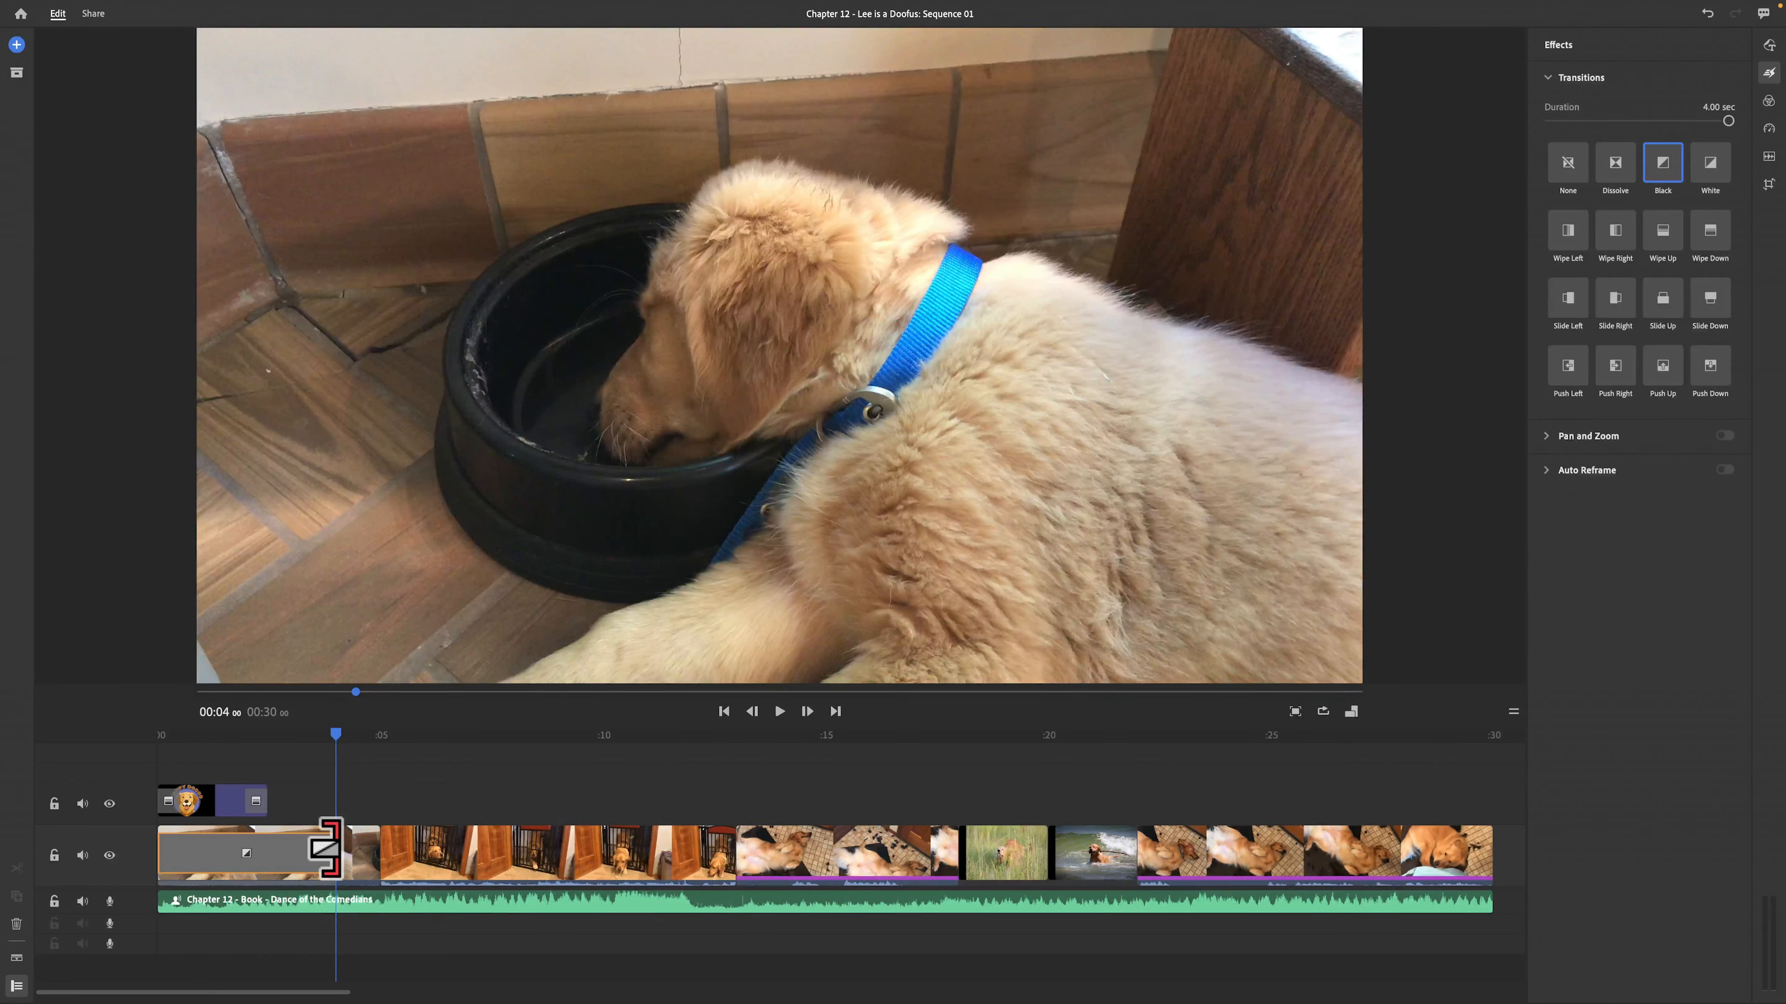
mouse_move(224, 852)
mouse_down()
mouse_move(161, 851)
mouse_move(213, 880)
mouse_up()
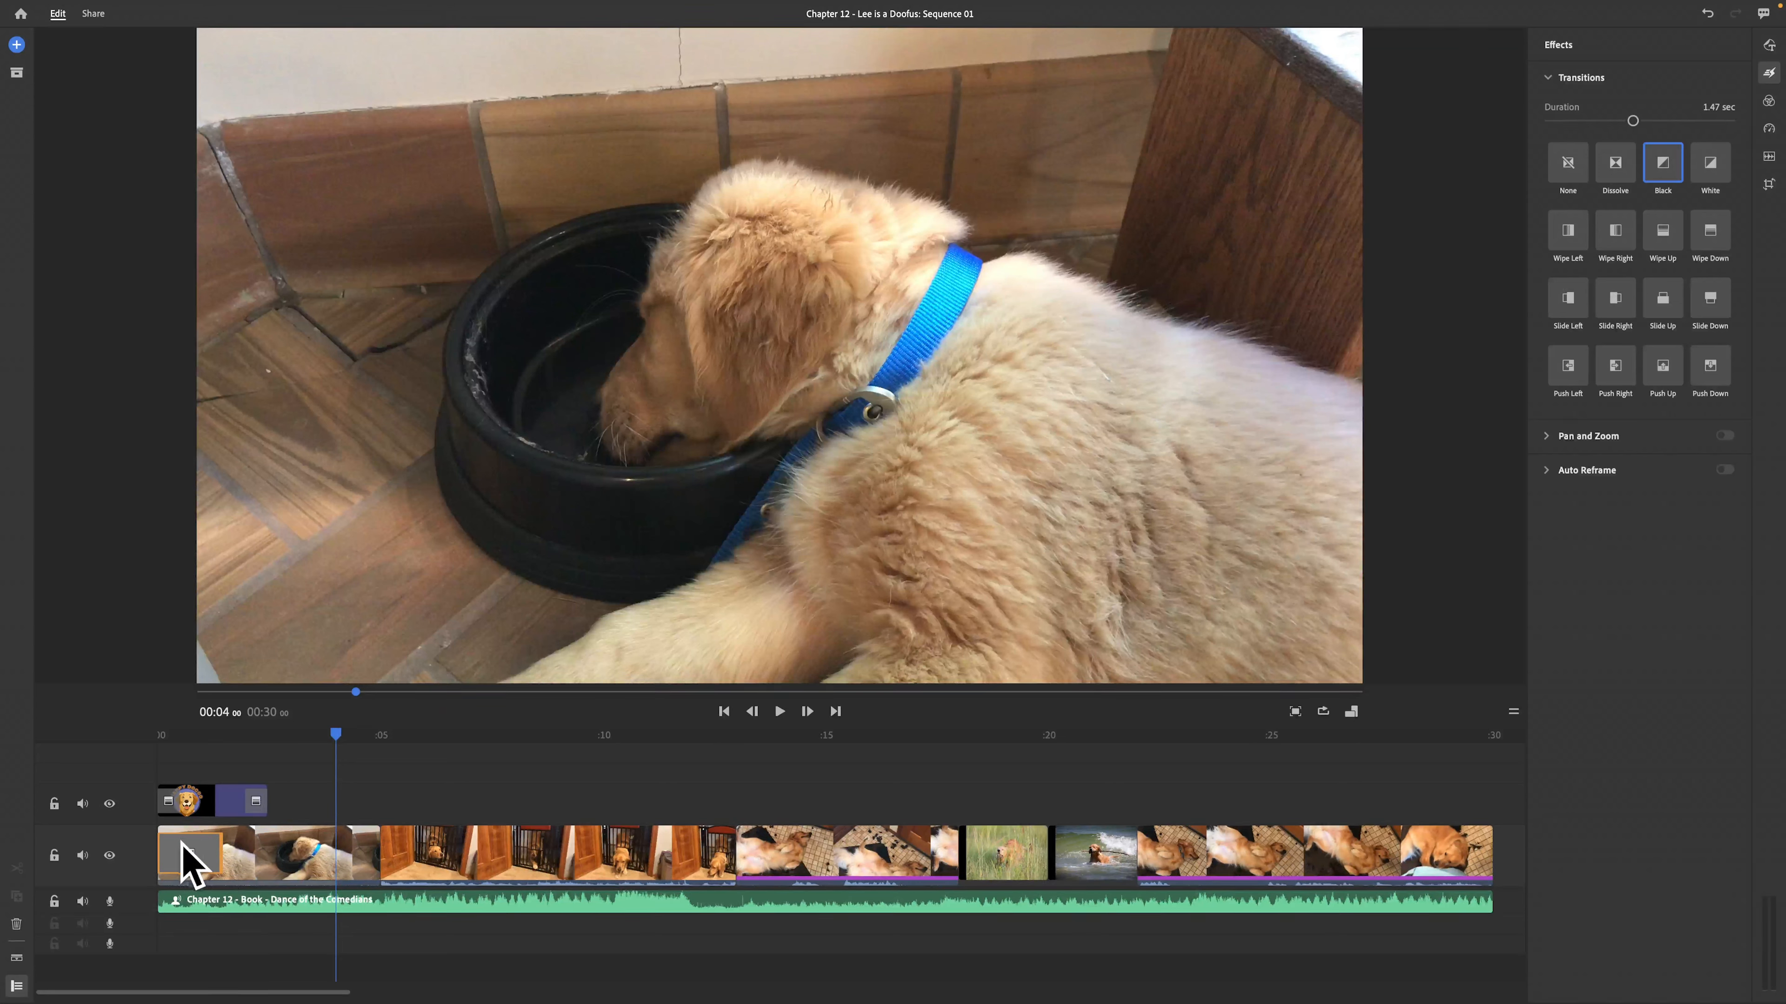
click(1721, 121)
click(1722, 109)
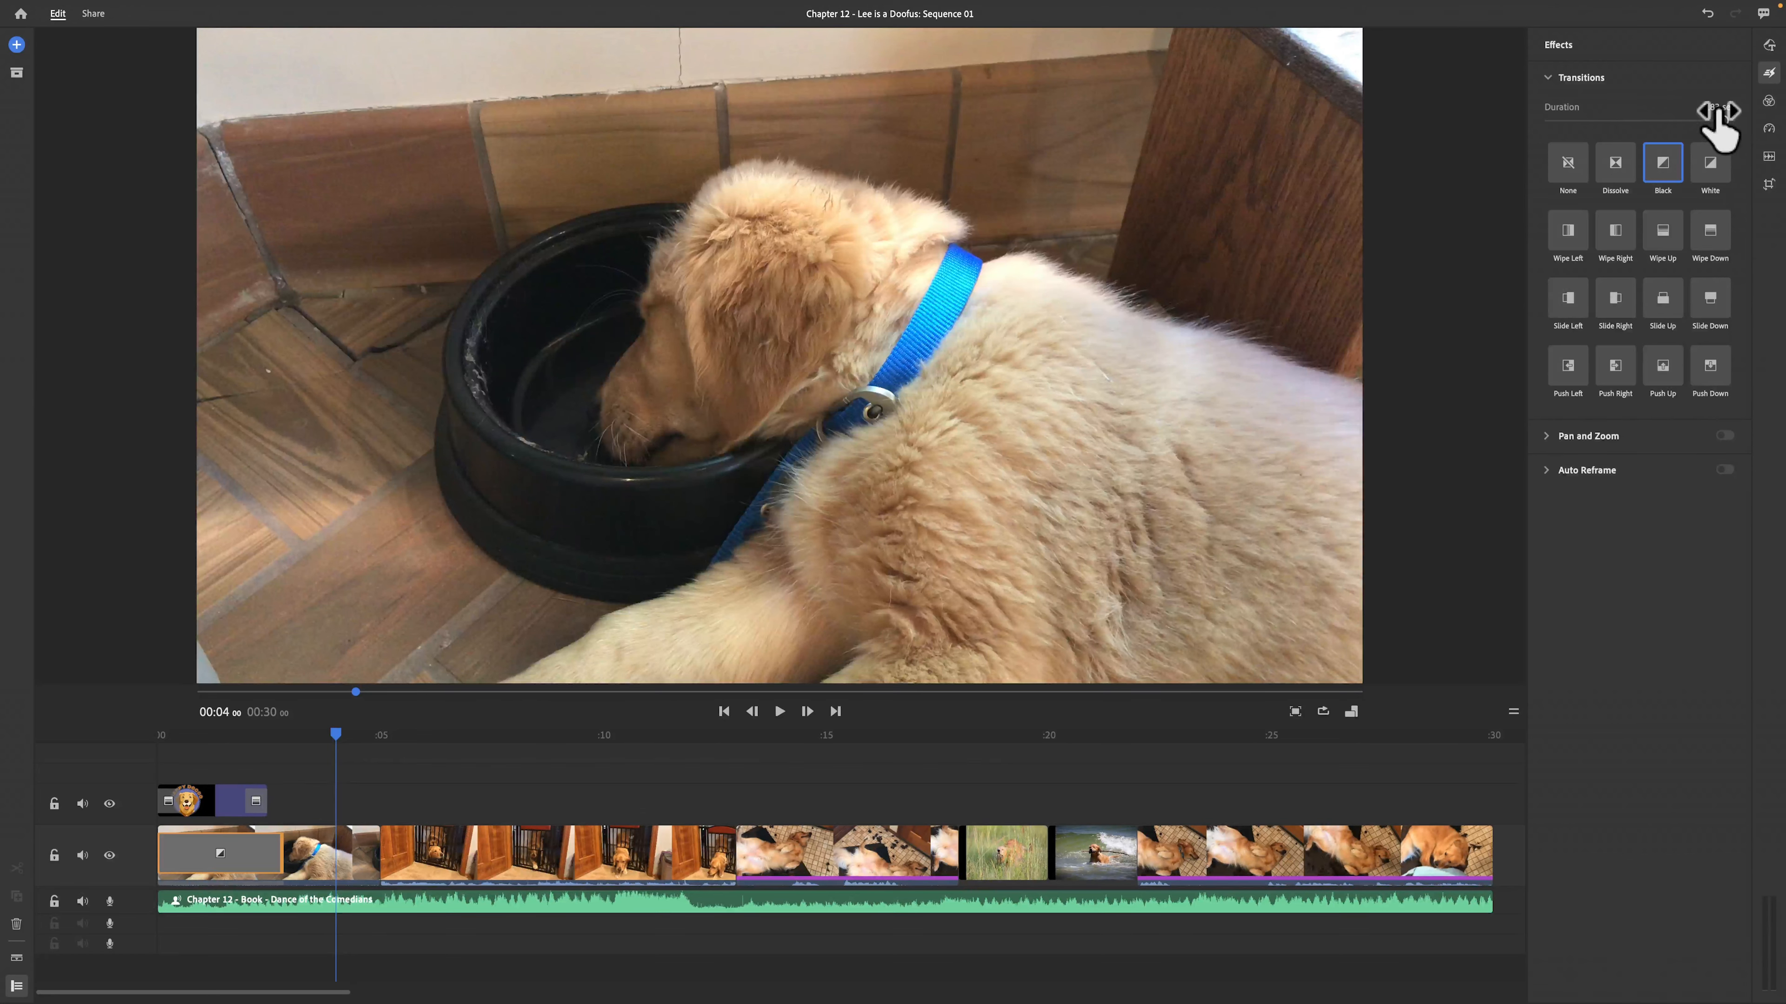
text(1)
key(Return)
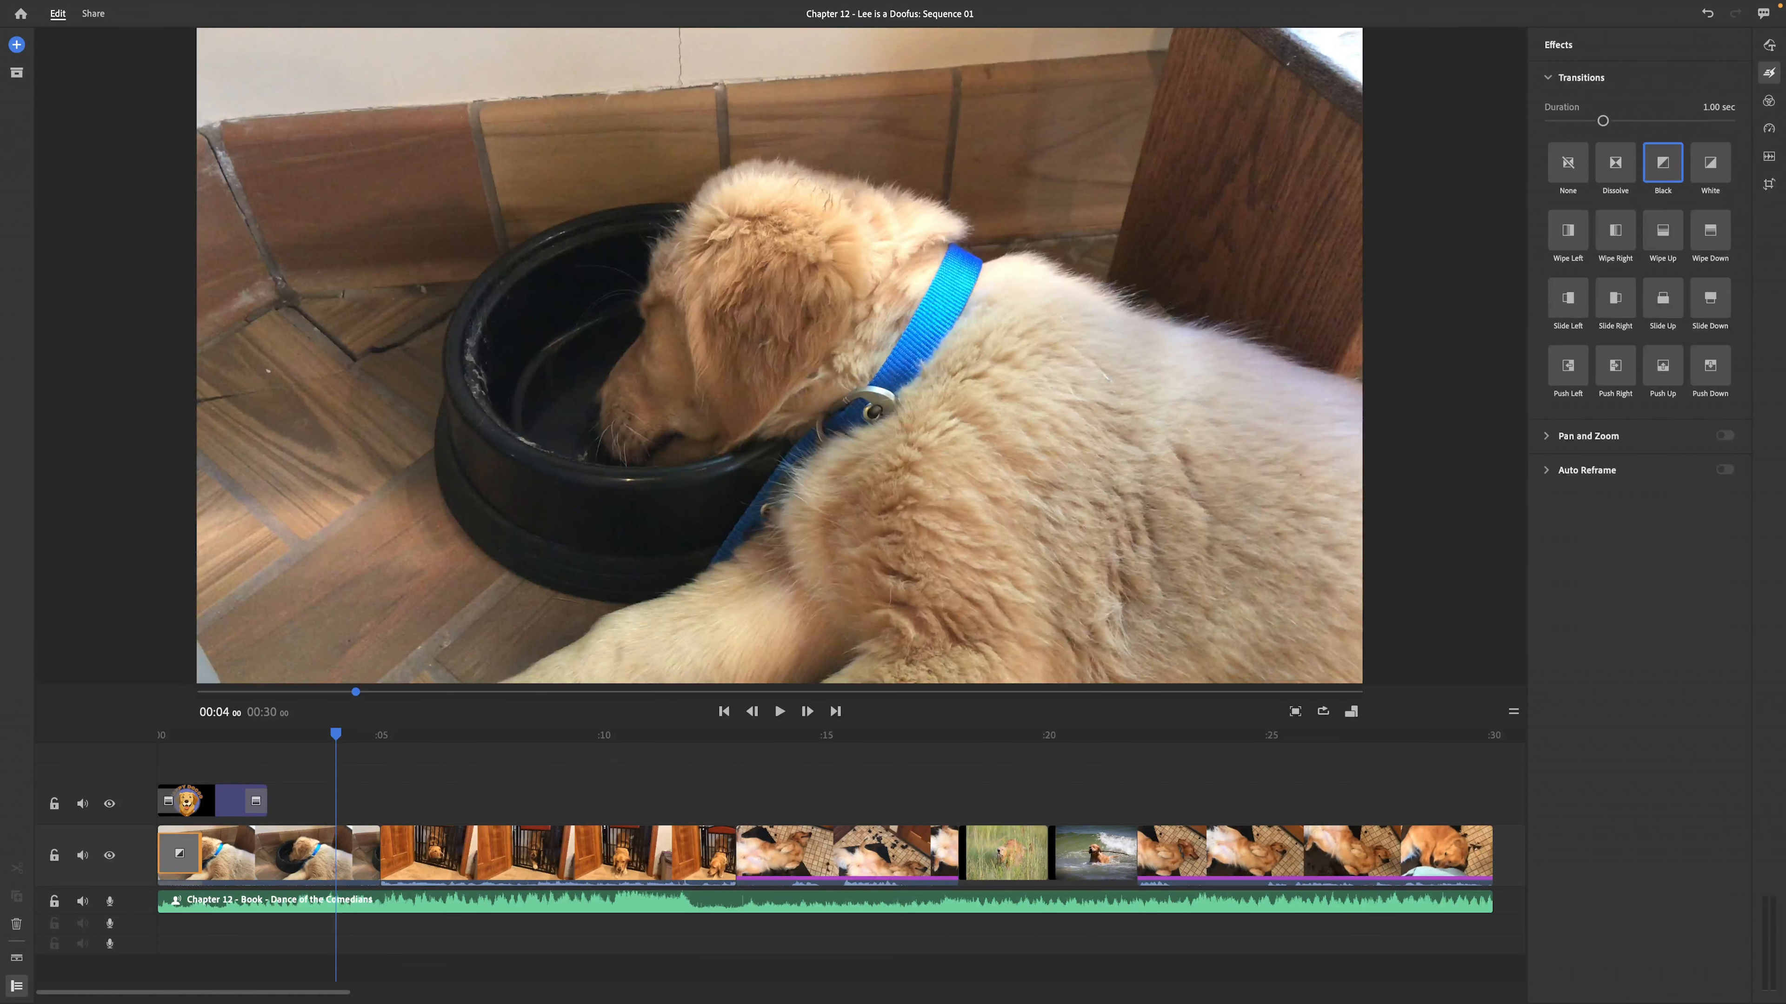
Play back the opening of the sequence from the start to check the fade and the badge wipes.
drag(336, 735, 136, 734)
click(779, 709)
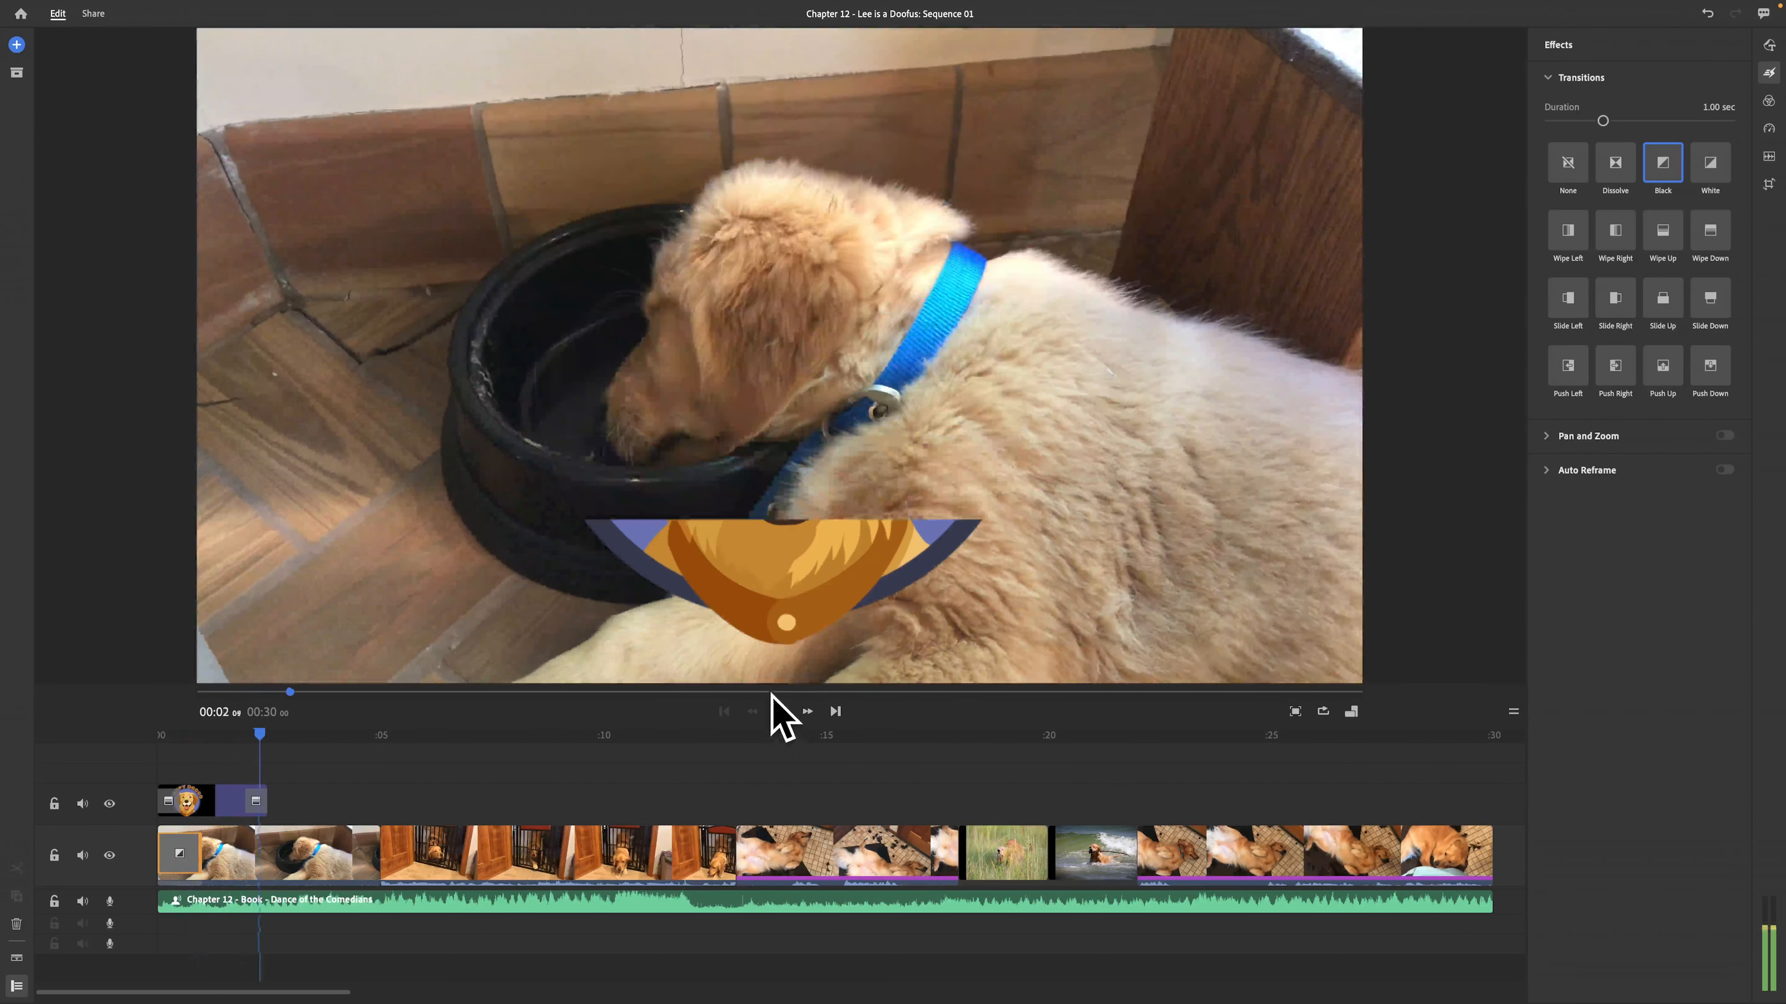
click(780, 710)
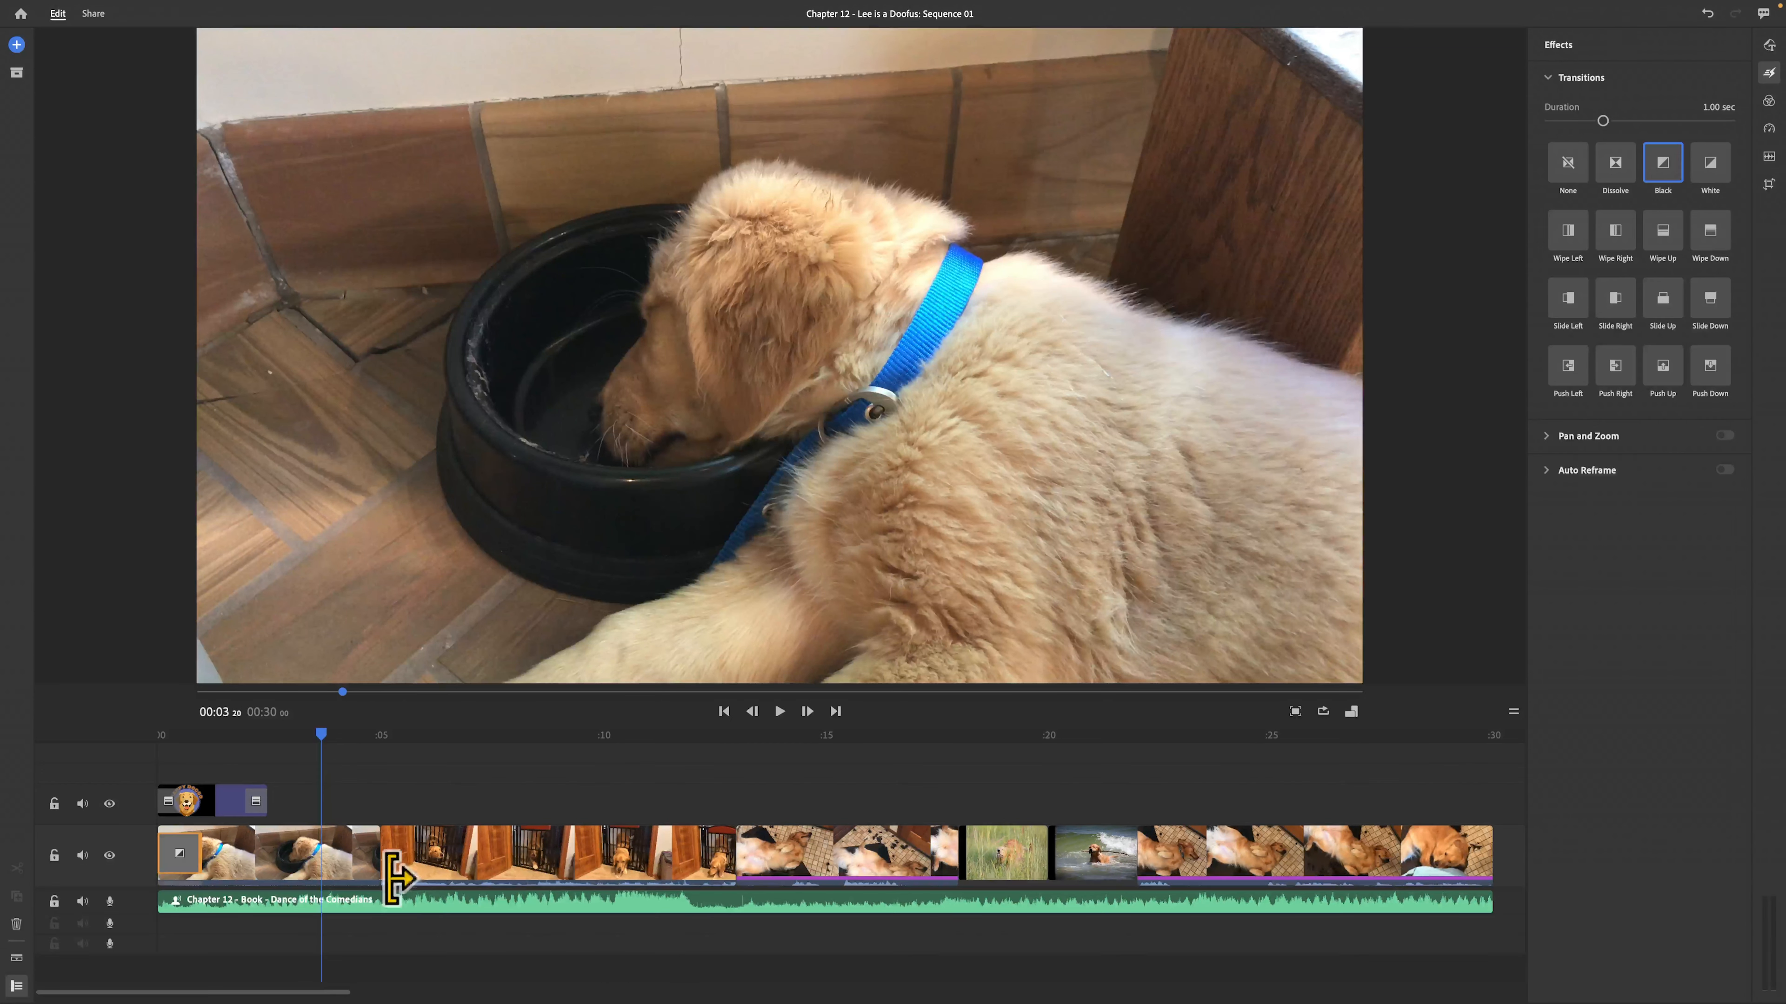
Apply Dissolve transitions to both ends of the dog gate clip and of the grass photo.
click(518, 863)
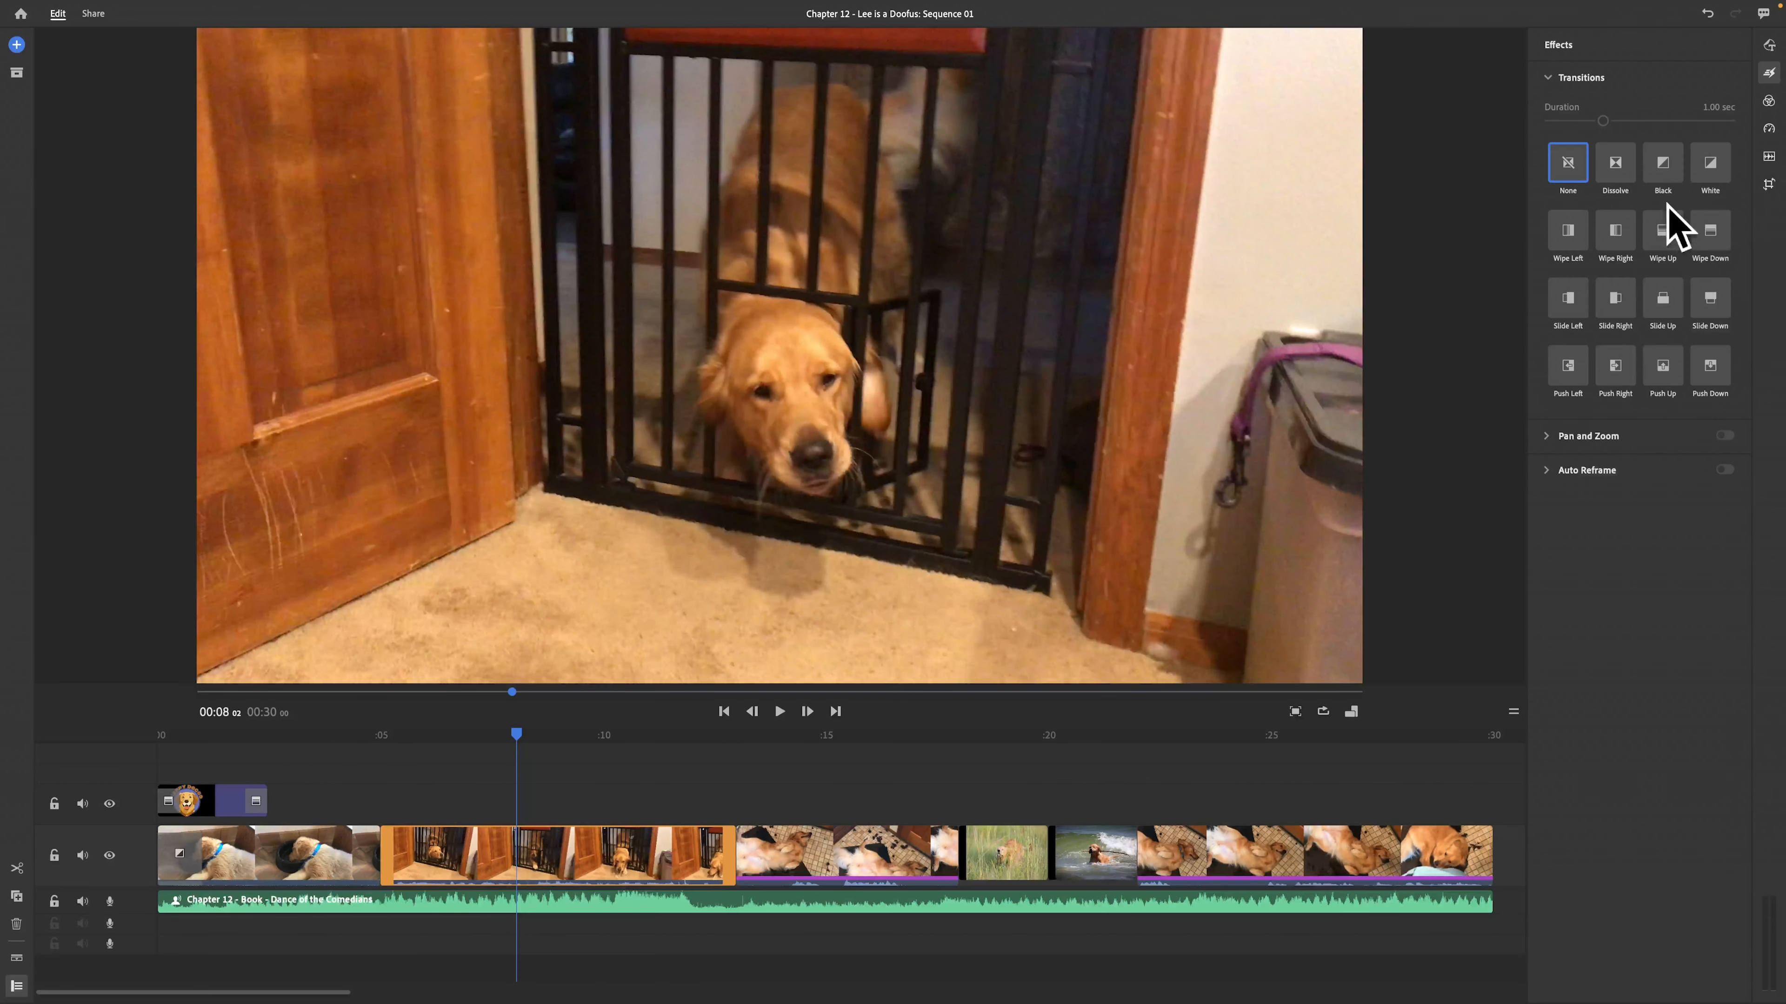
click(1619, 184)
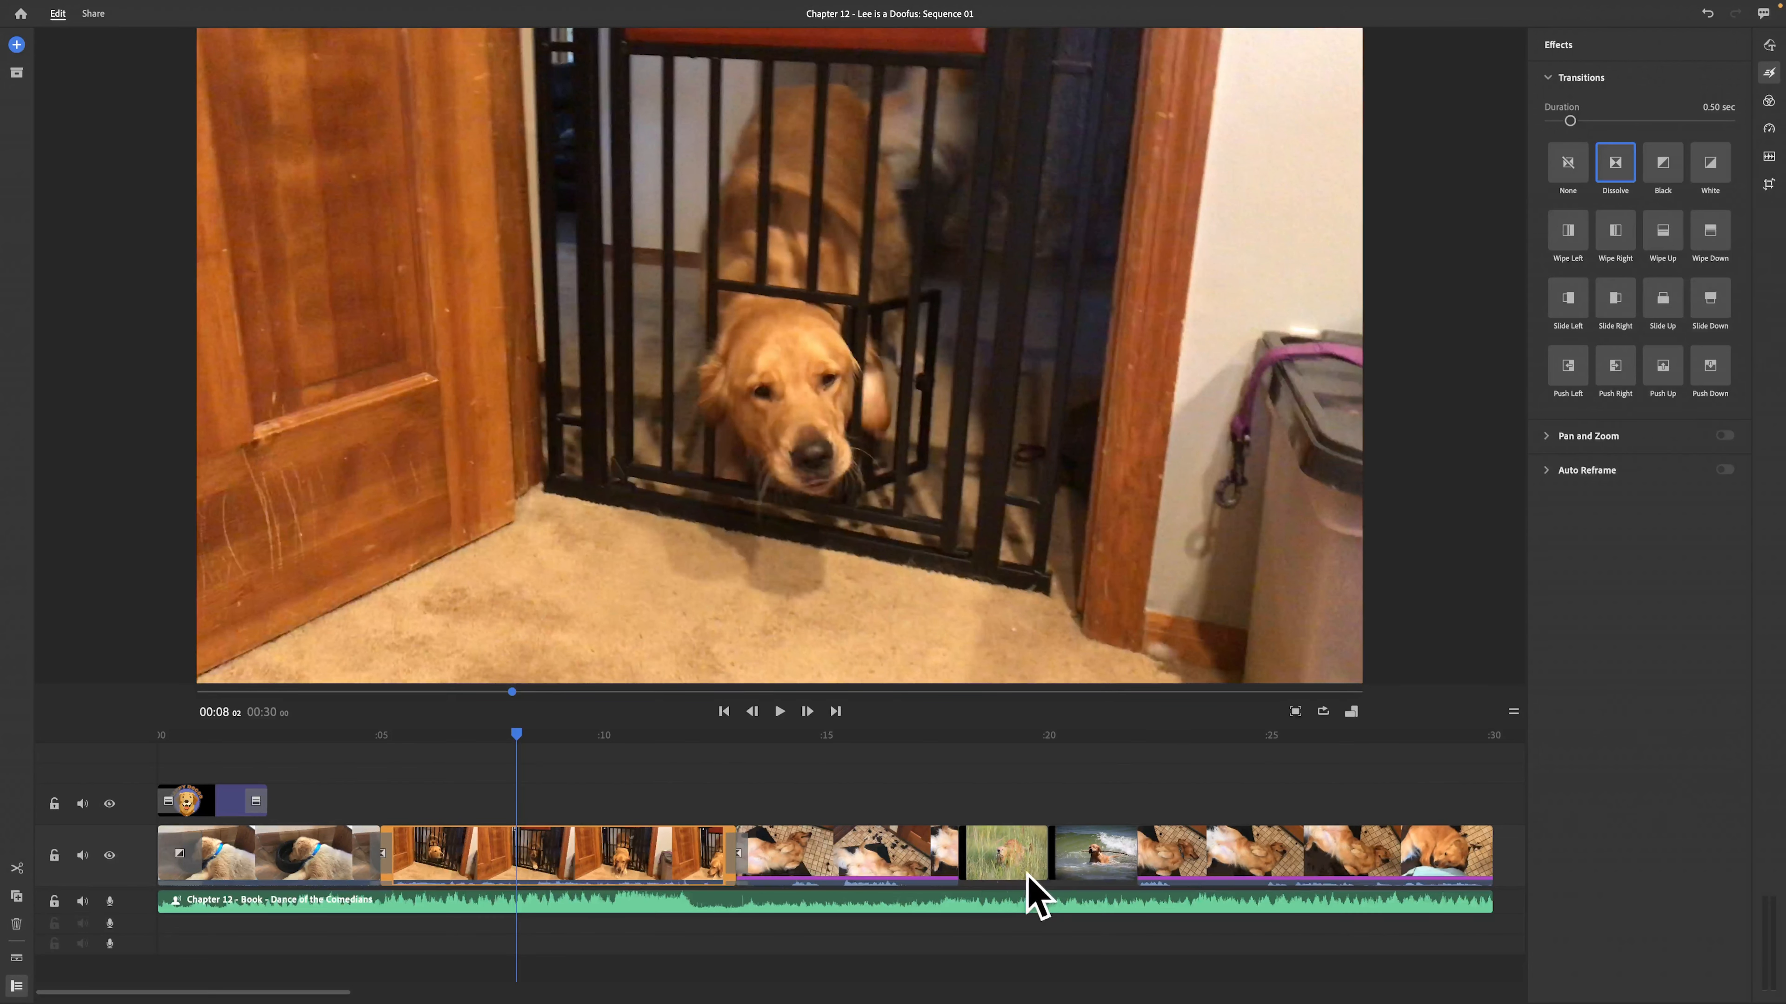
click(1007, 876)
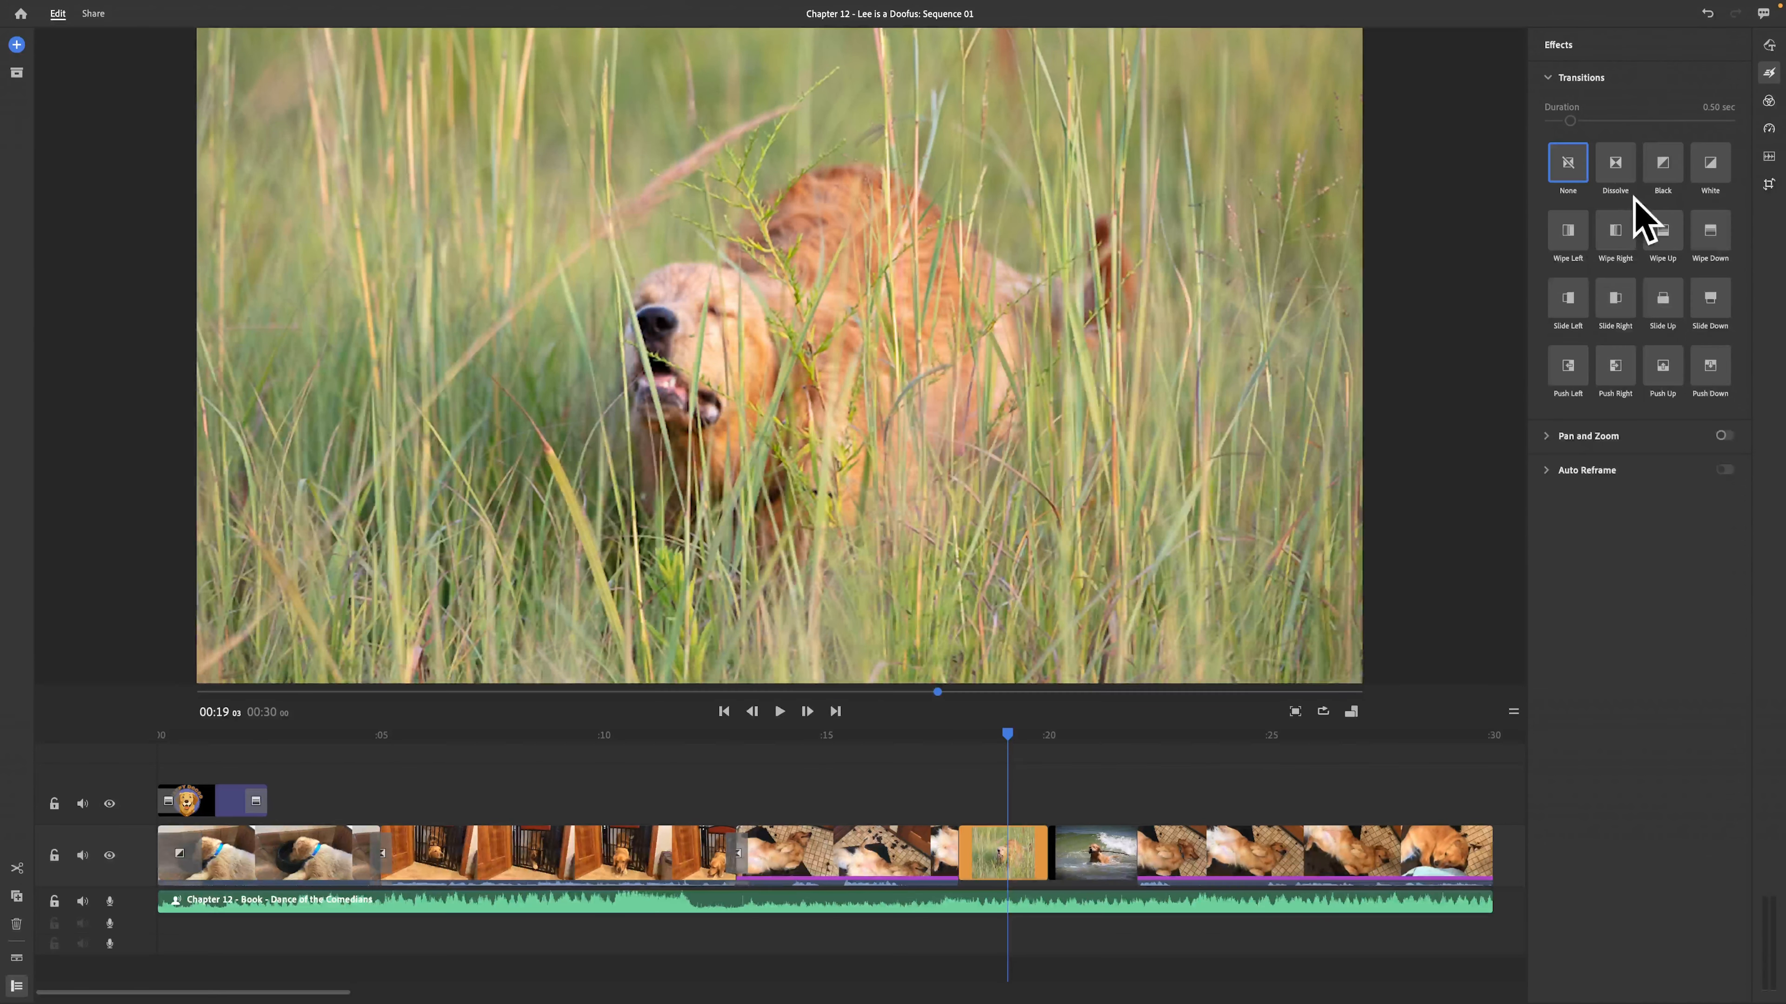
click(1615, 185)
Add a Dissolve transition between the ocean photo and the last tile floor clip.
click(838, 869)
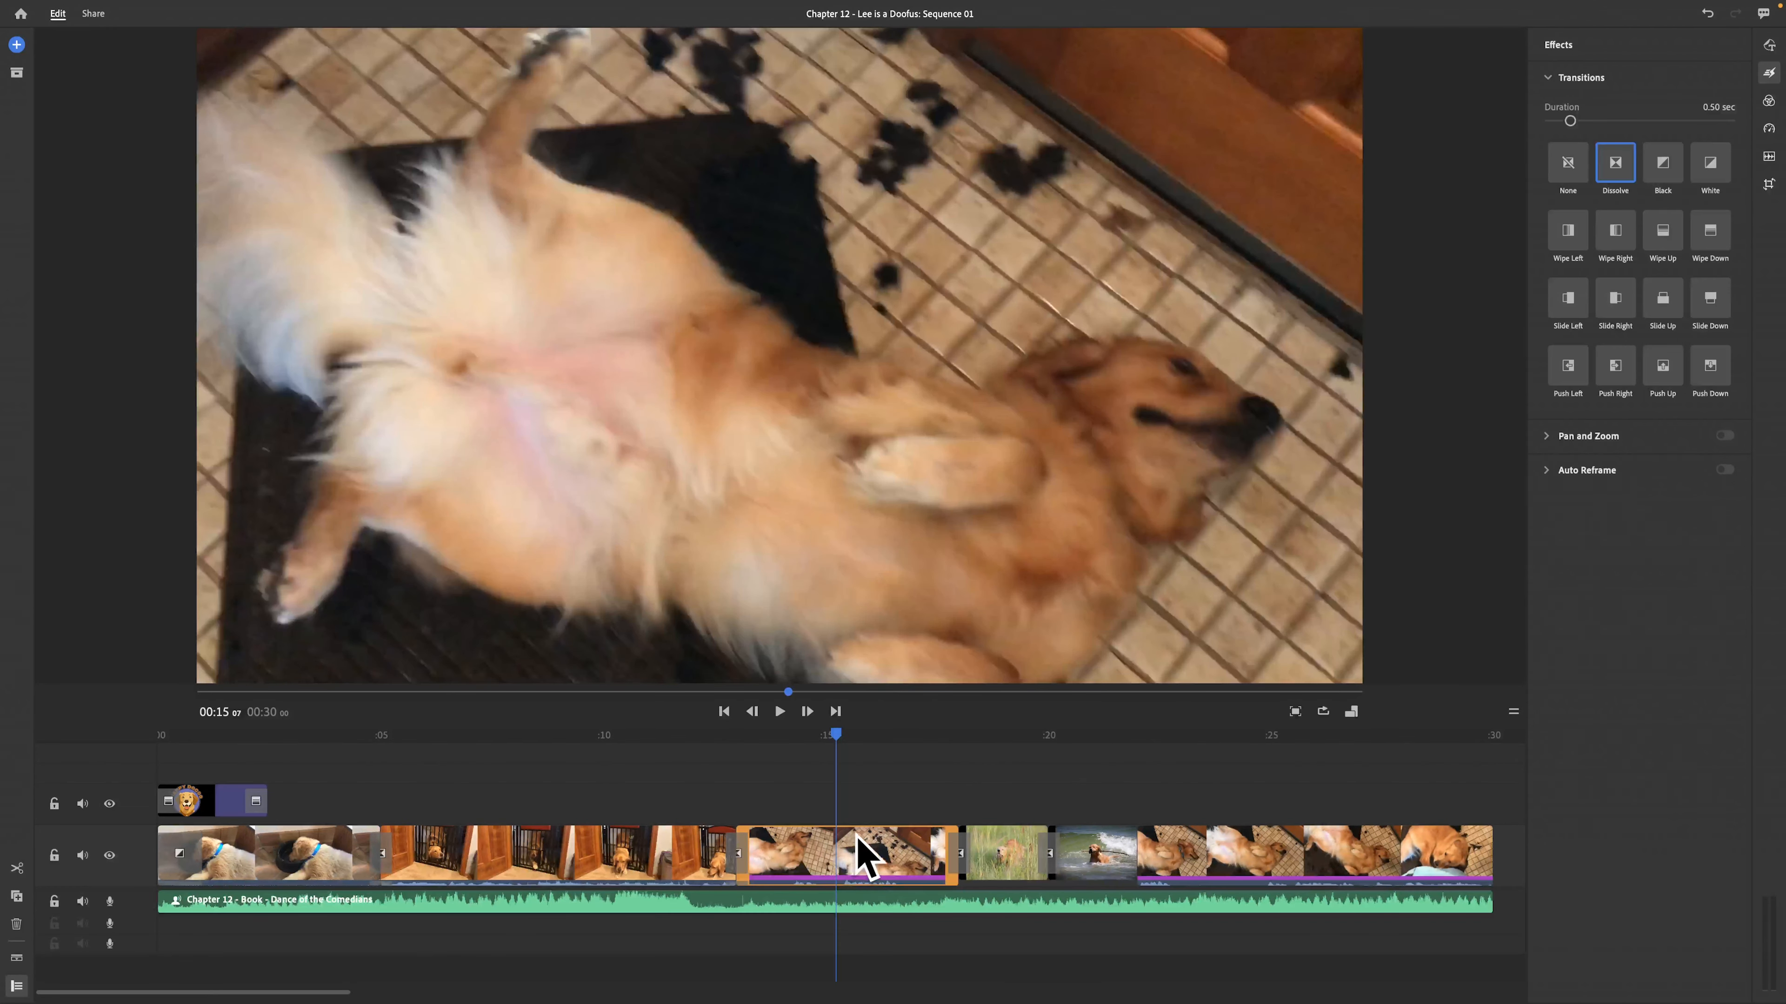
drag(837, 732, 950, 716)
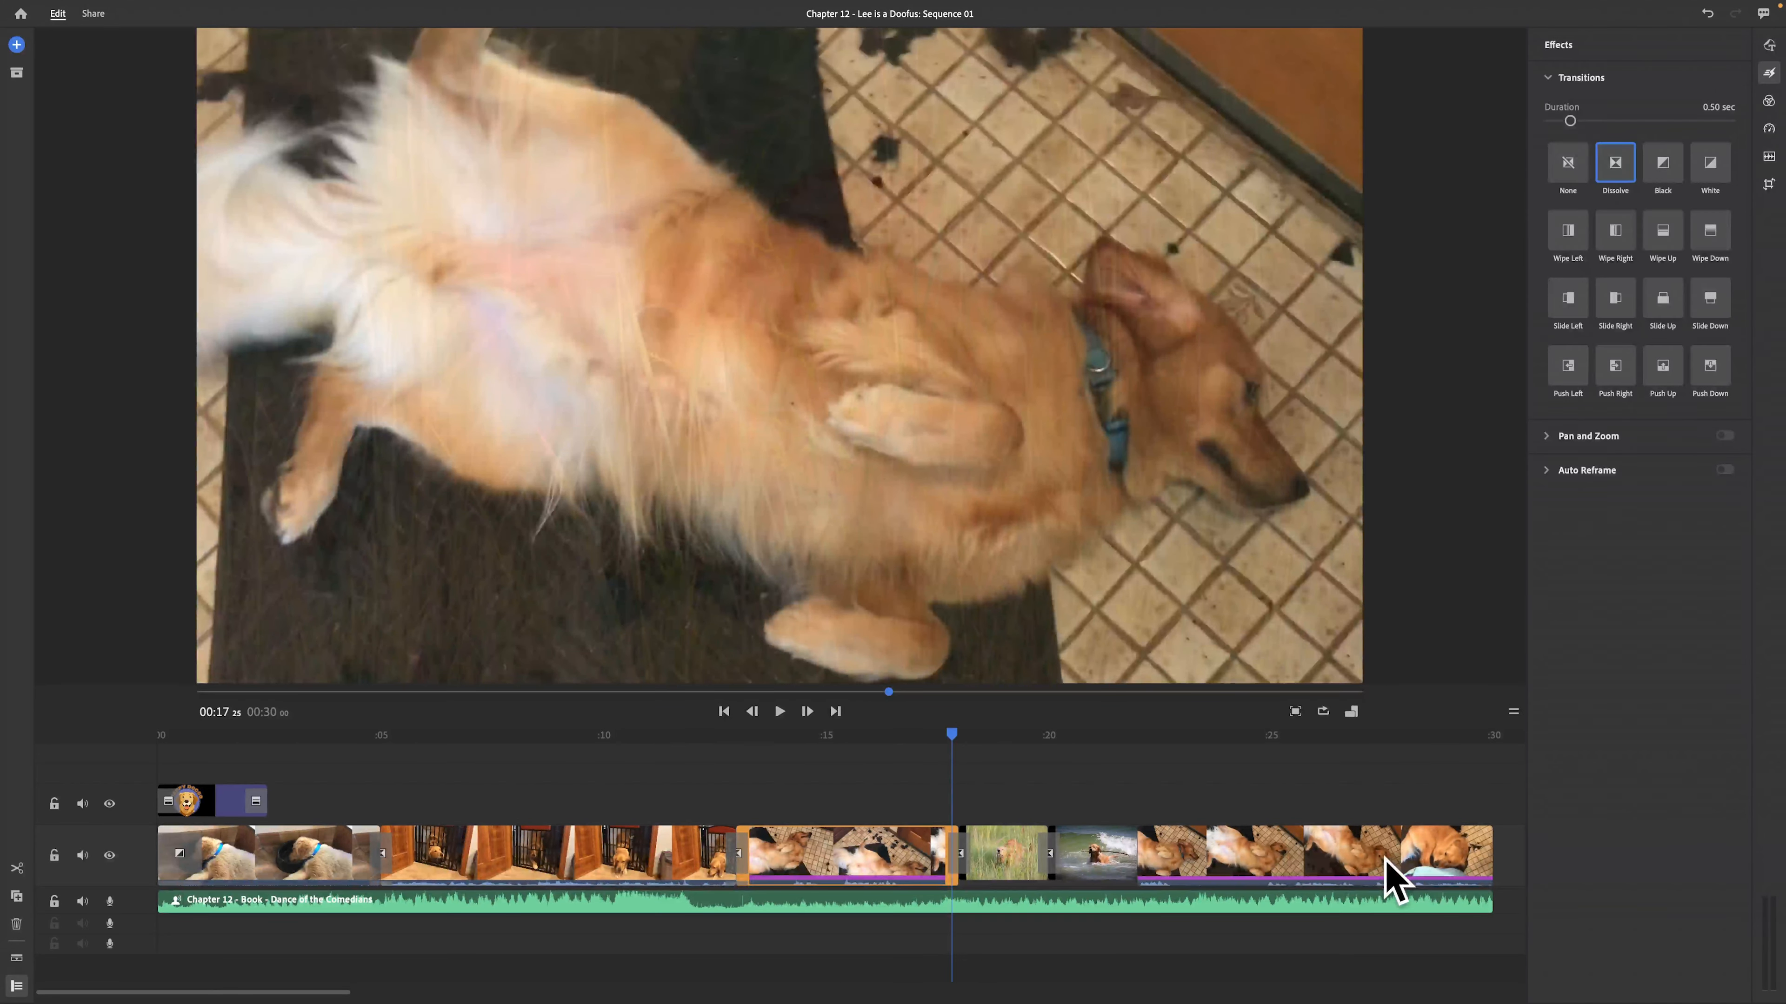
mouse_move(1615, 173)
mouse_down()
mouse_move(1427, 646)
mouse_move(1200, 871)
mouse_move(1162, 869)
mouse_up()
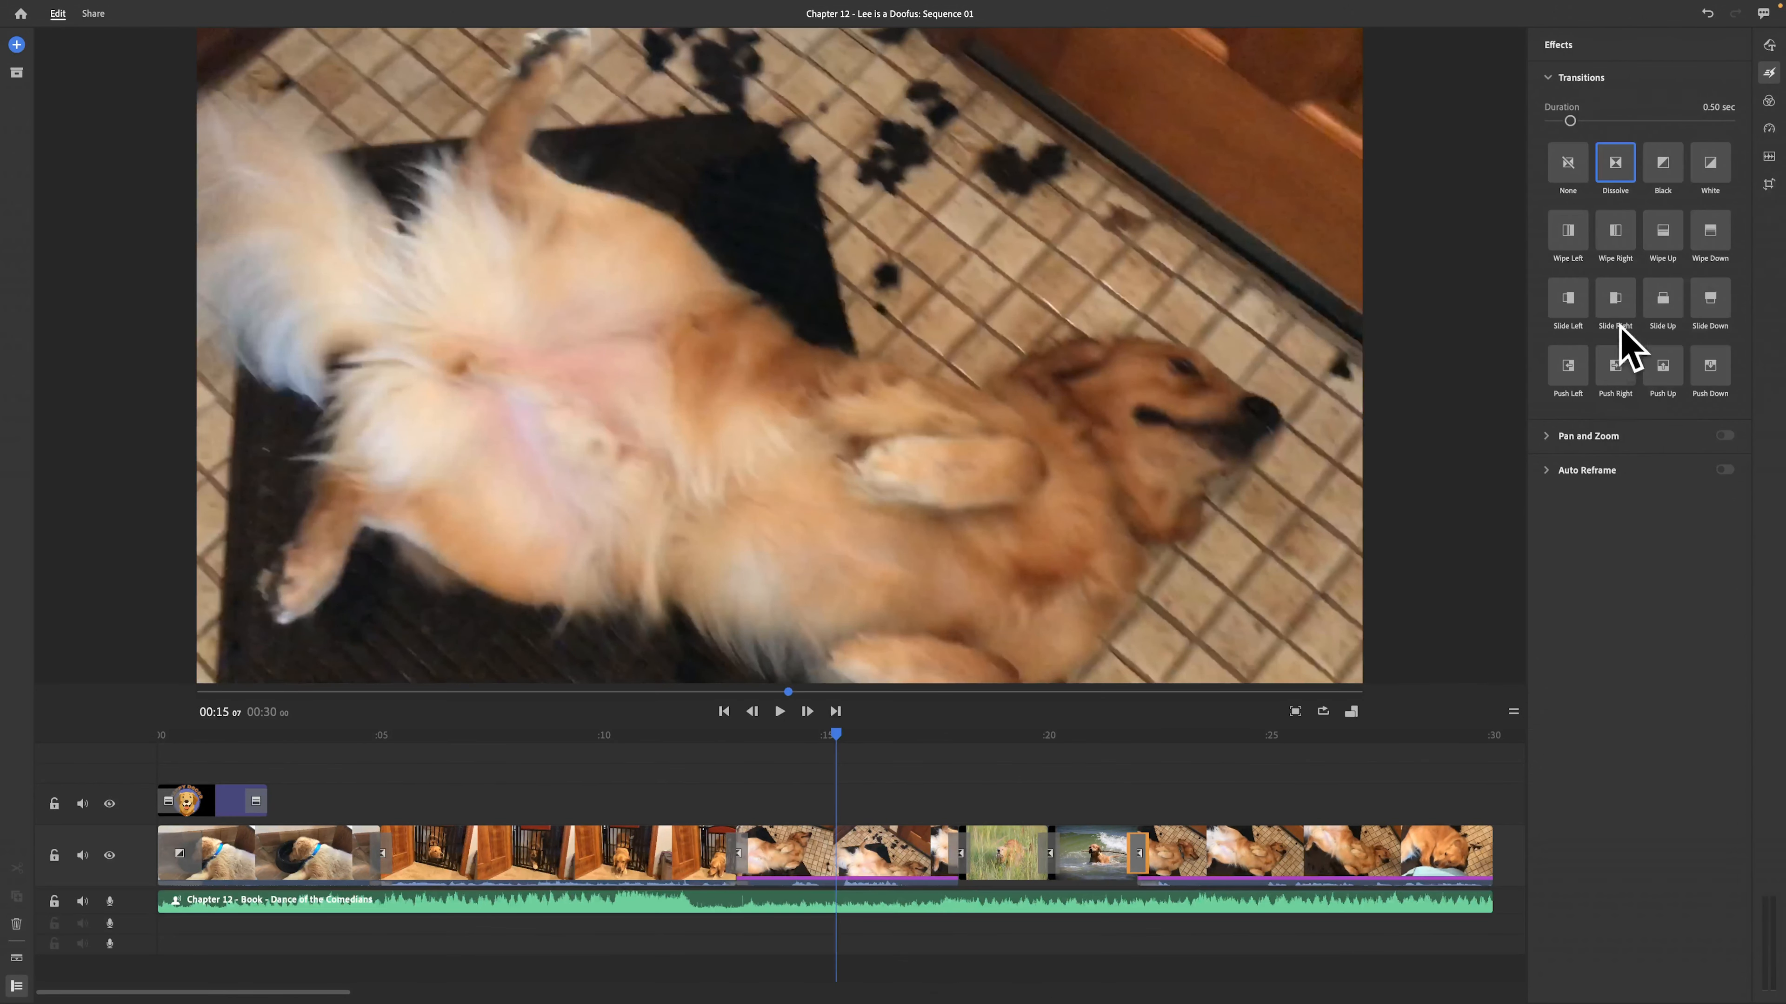
Add a Black transition to the end of the last tile floor clip and set its duration to 2 seconds.
mouse_move(1615, 292)
mouse_down()
mouse_move(1459, 714)
mouse_move(1455, 817)
mouse_move(1483, 873)
mouse_up()
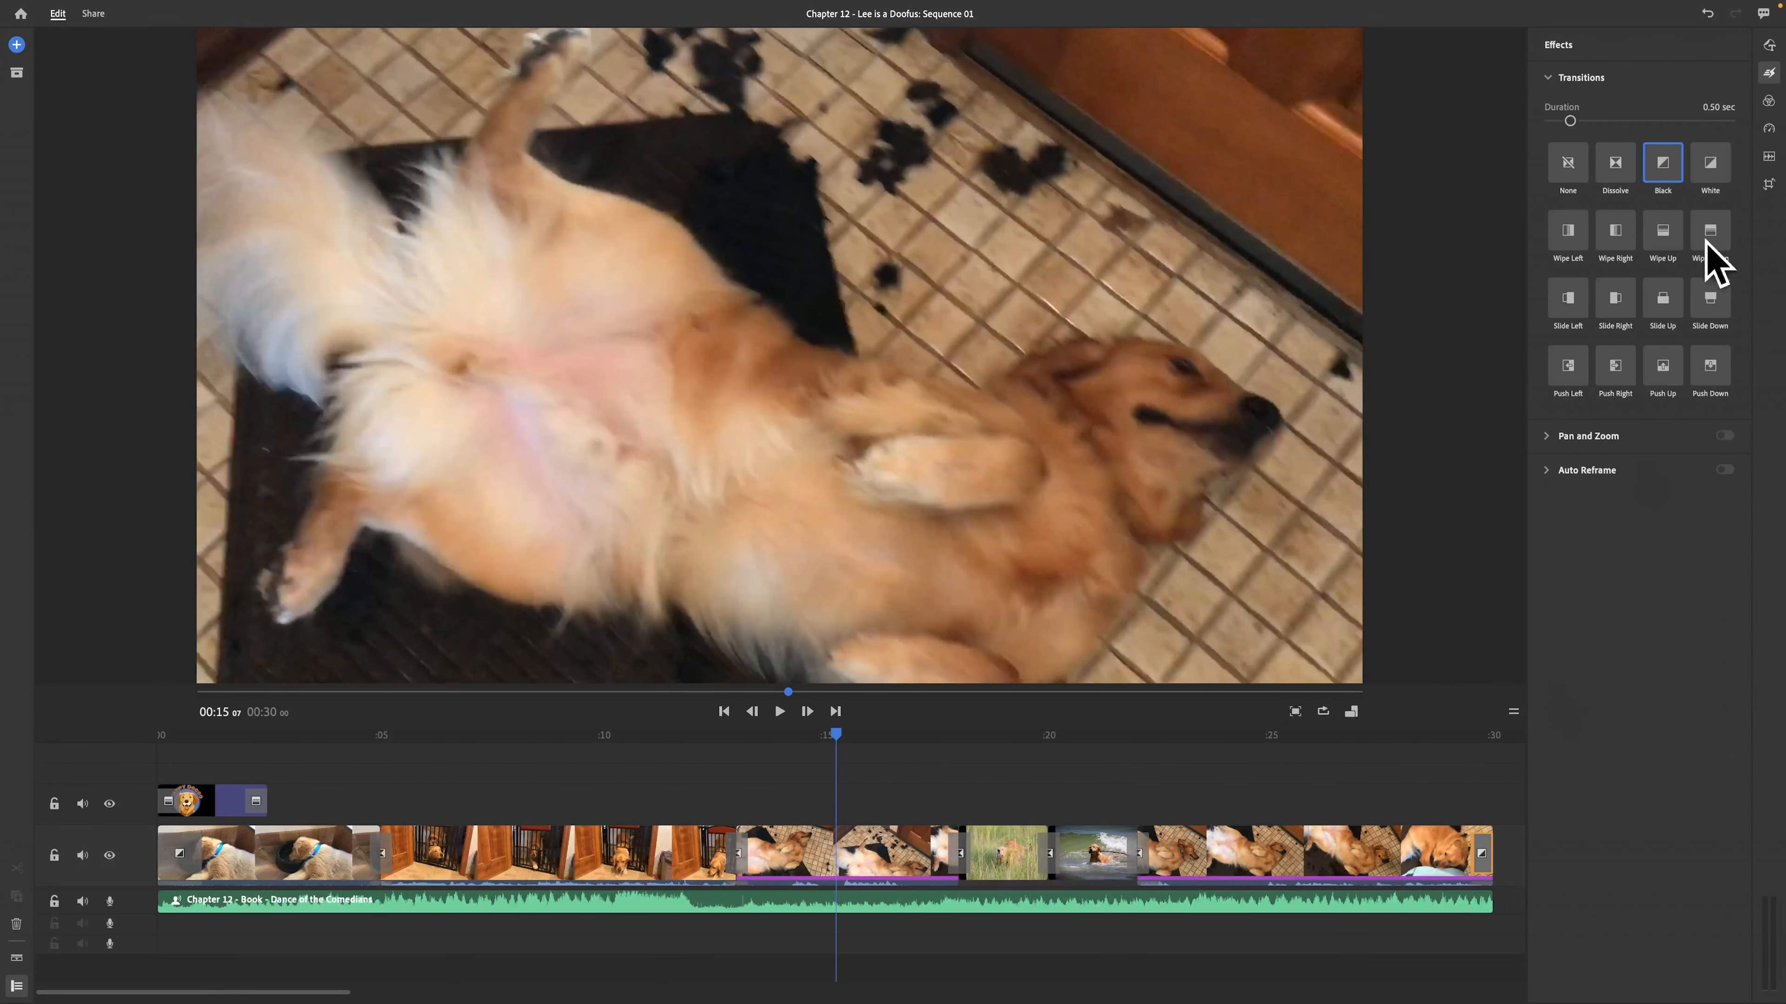
click(1715, 107)
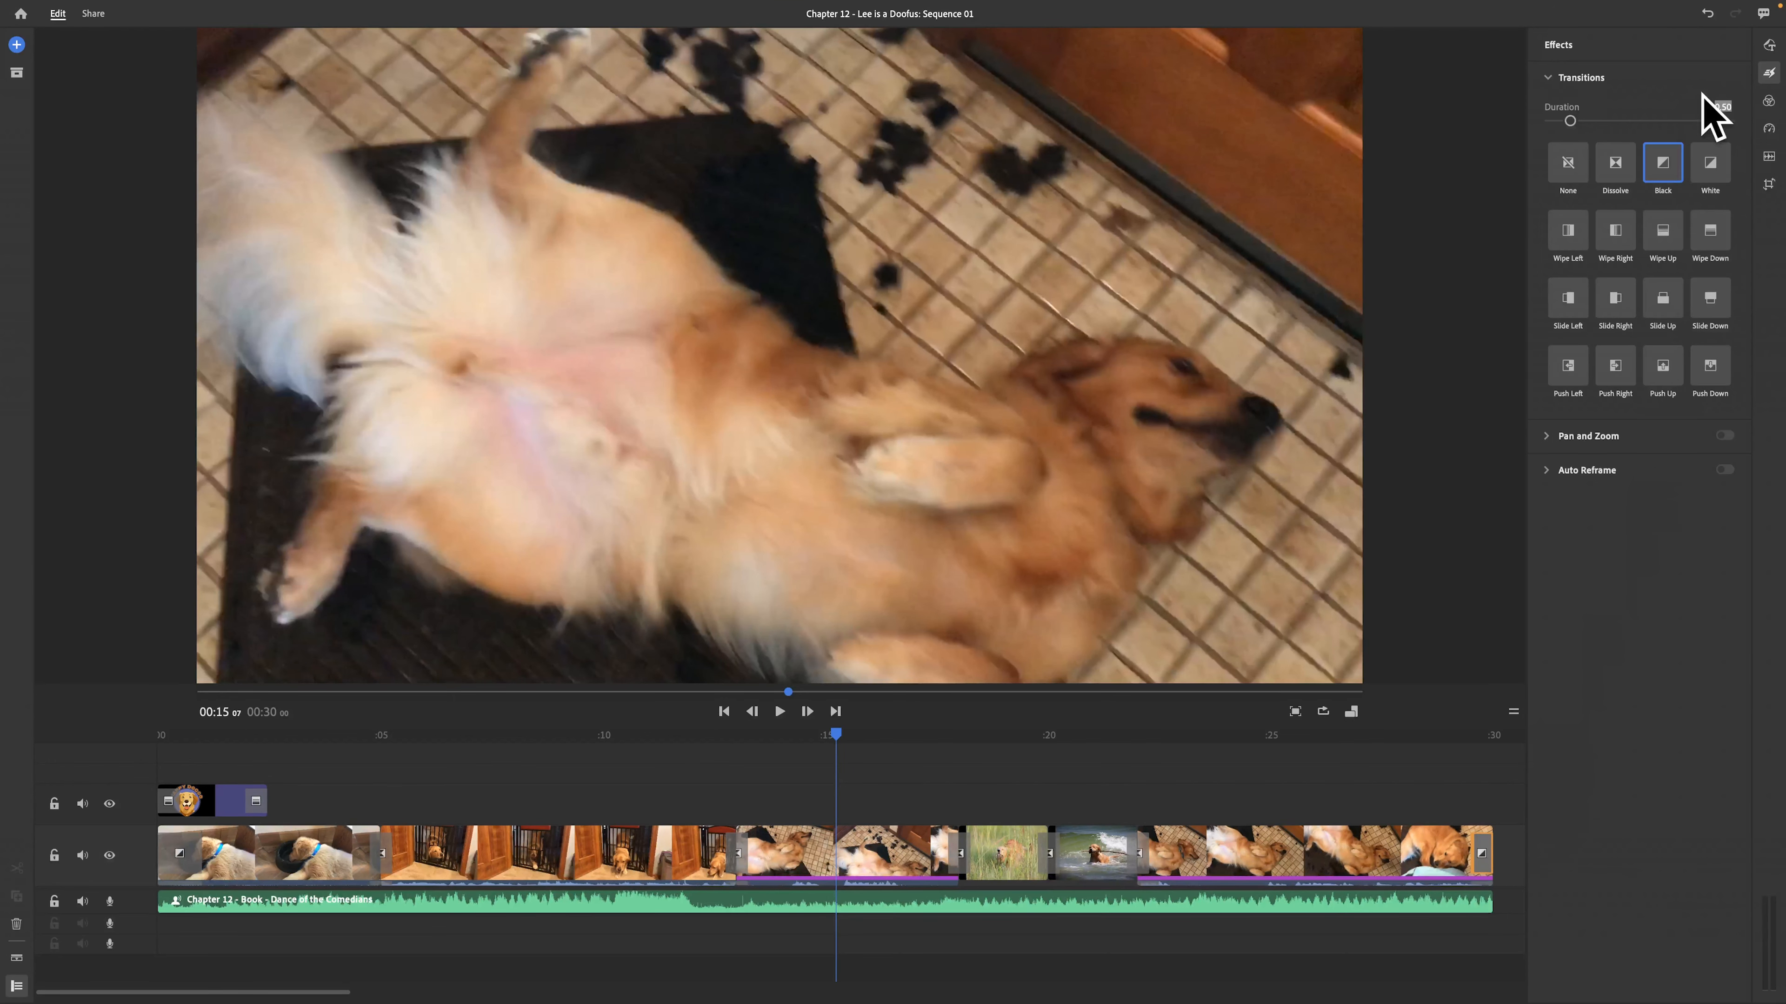
key(Return)
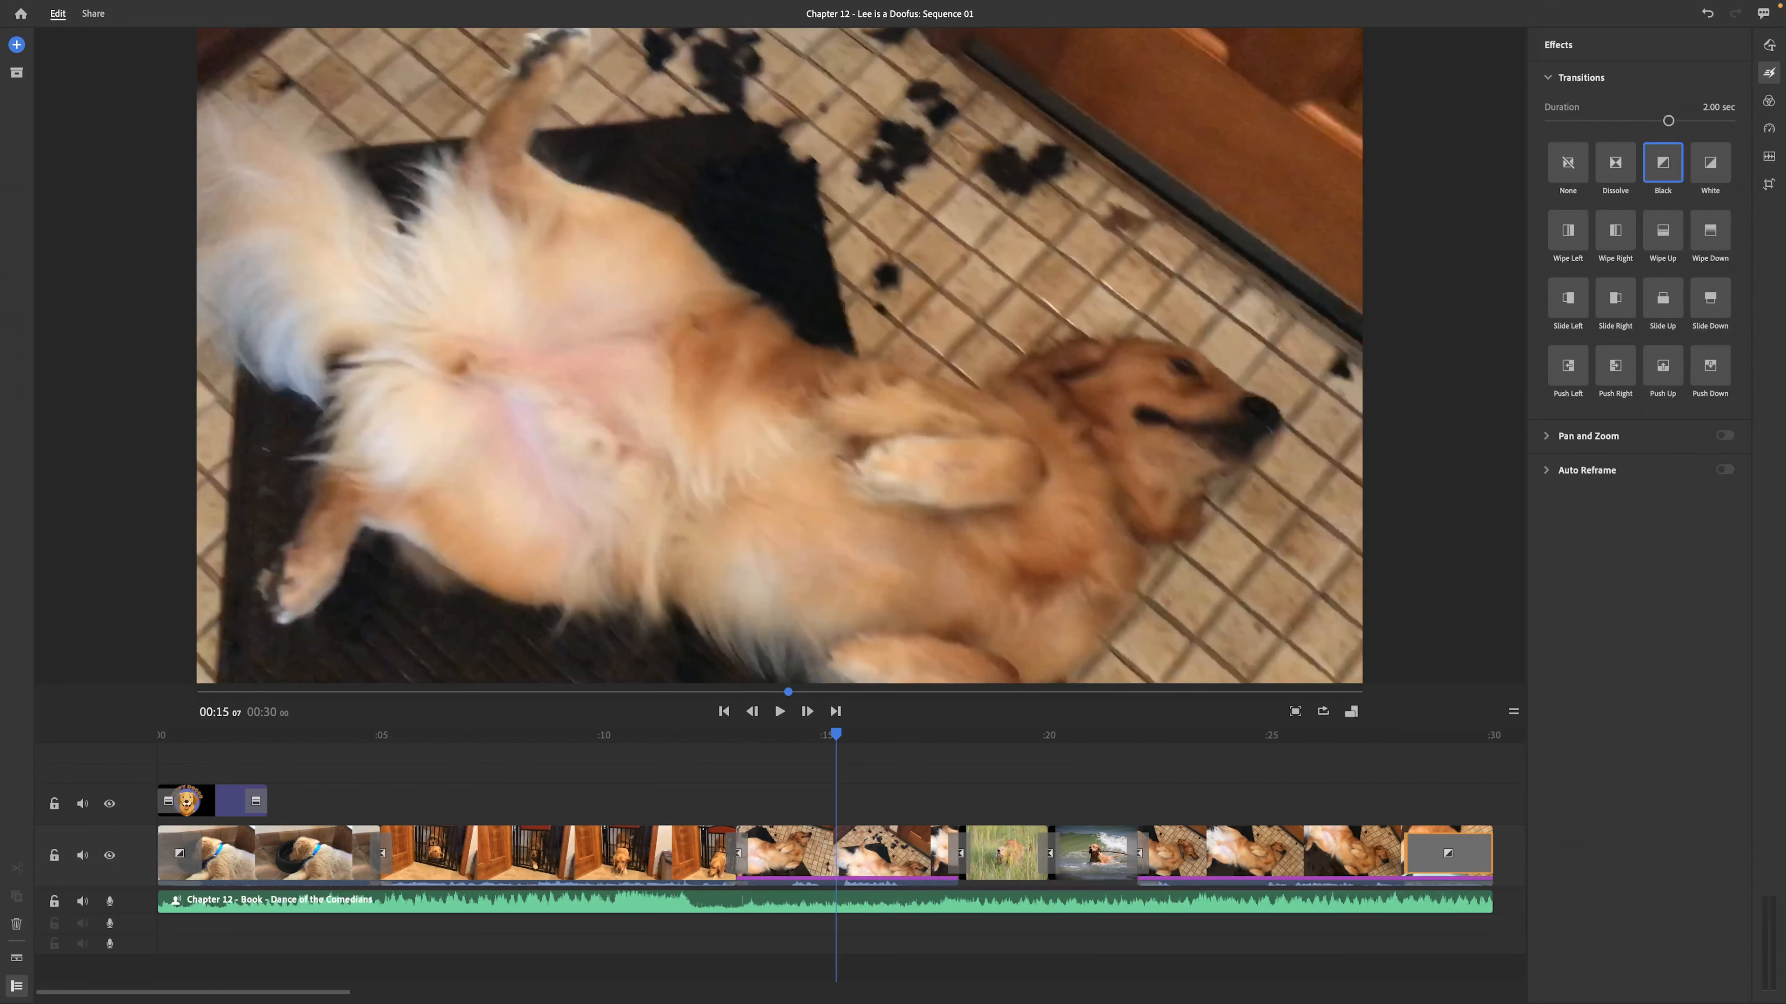
Play back the dissolves from about 17 seconds and the closing fade to black, and return the playhead to the start.
drag(840, 746, 943, 754)
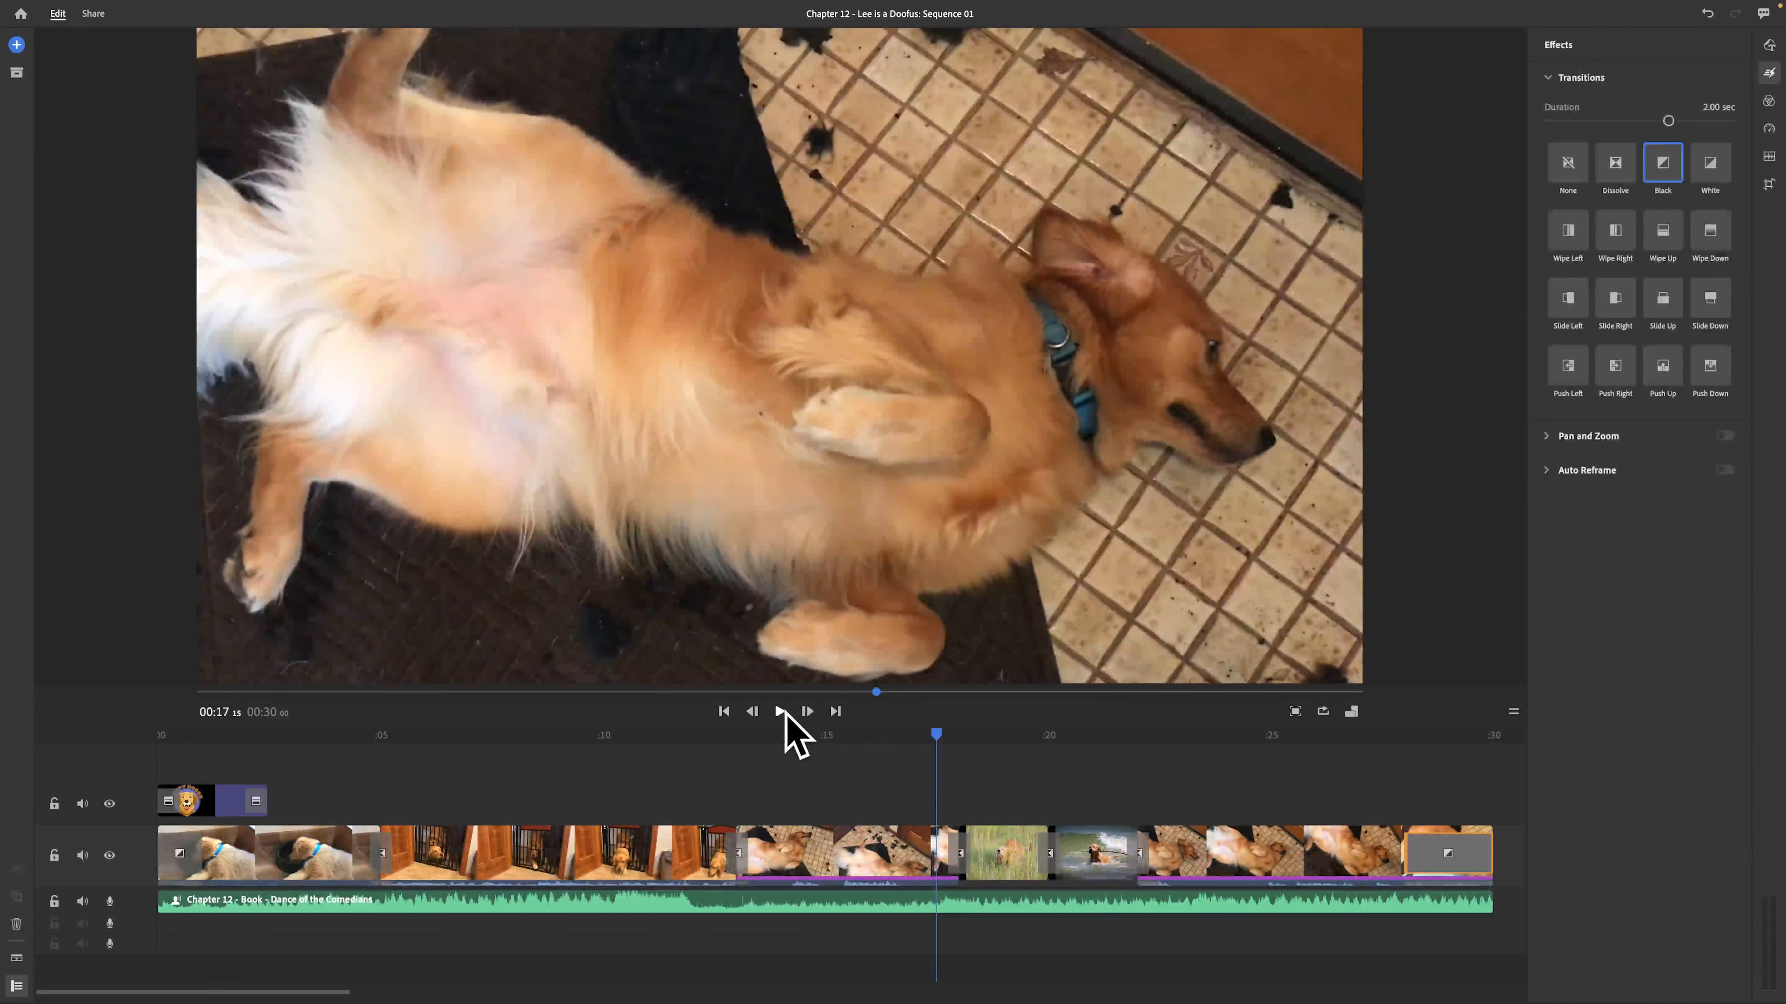
click(781, 711)
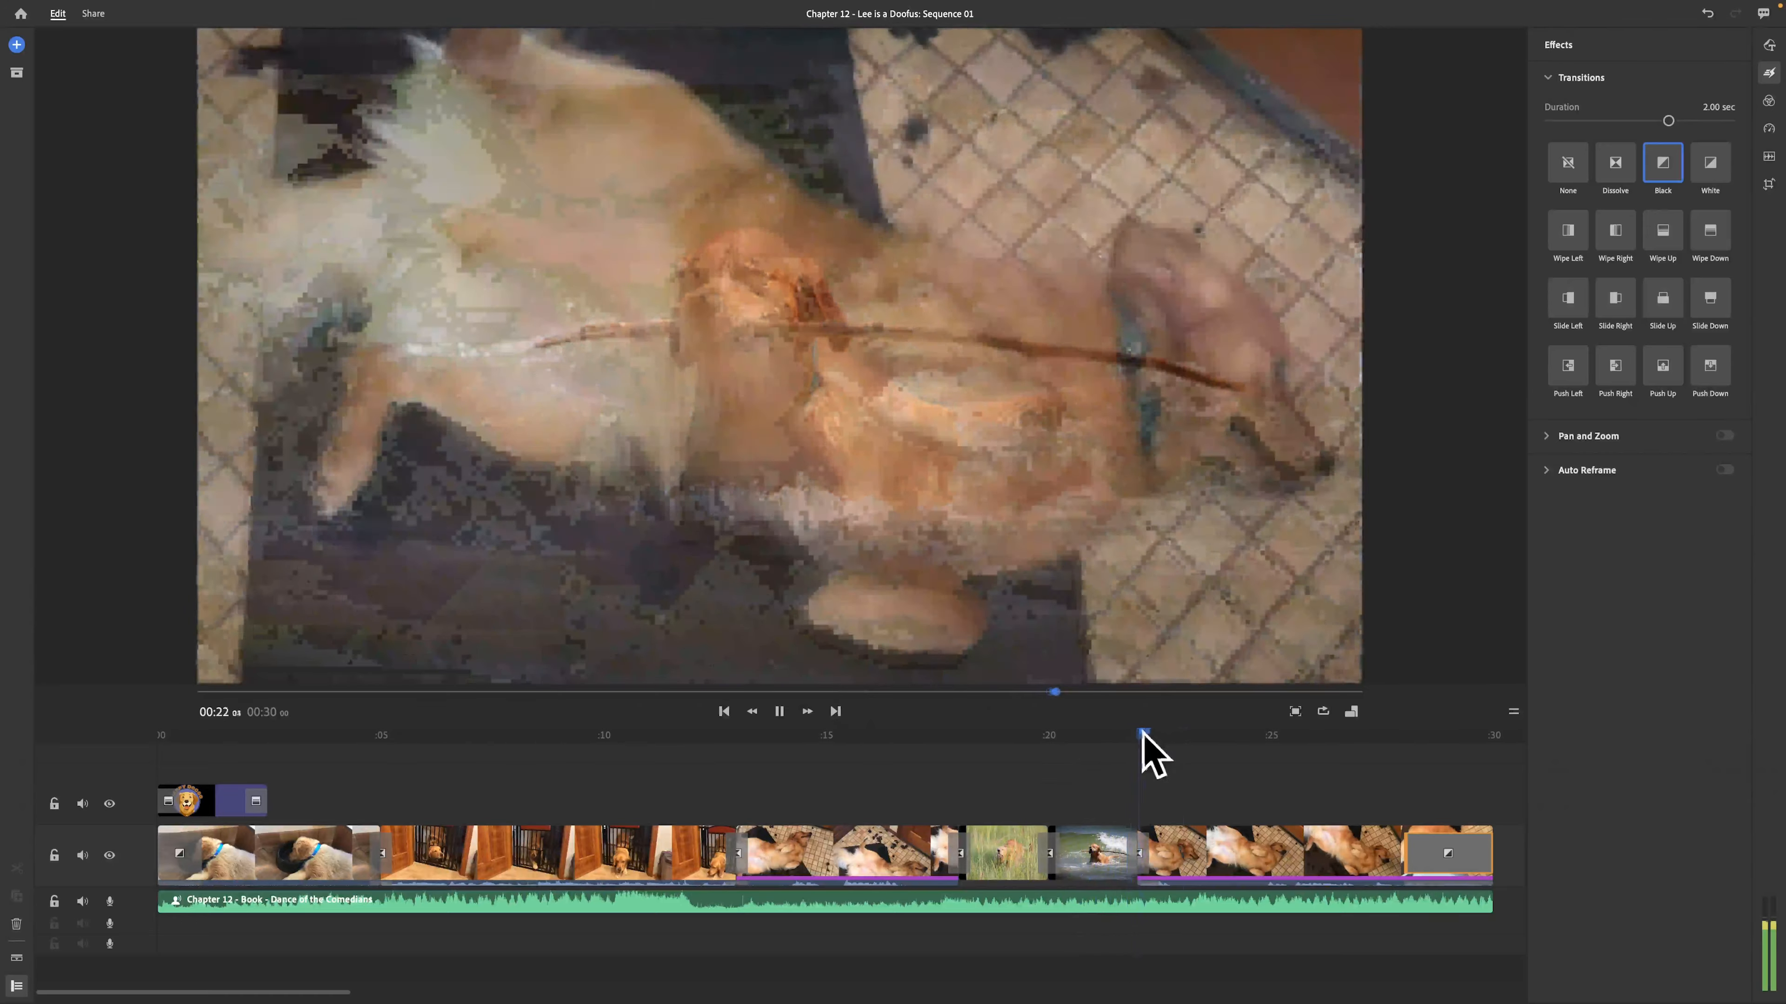
drag(1143, 735, 1383, 746)
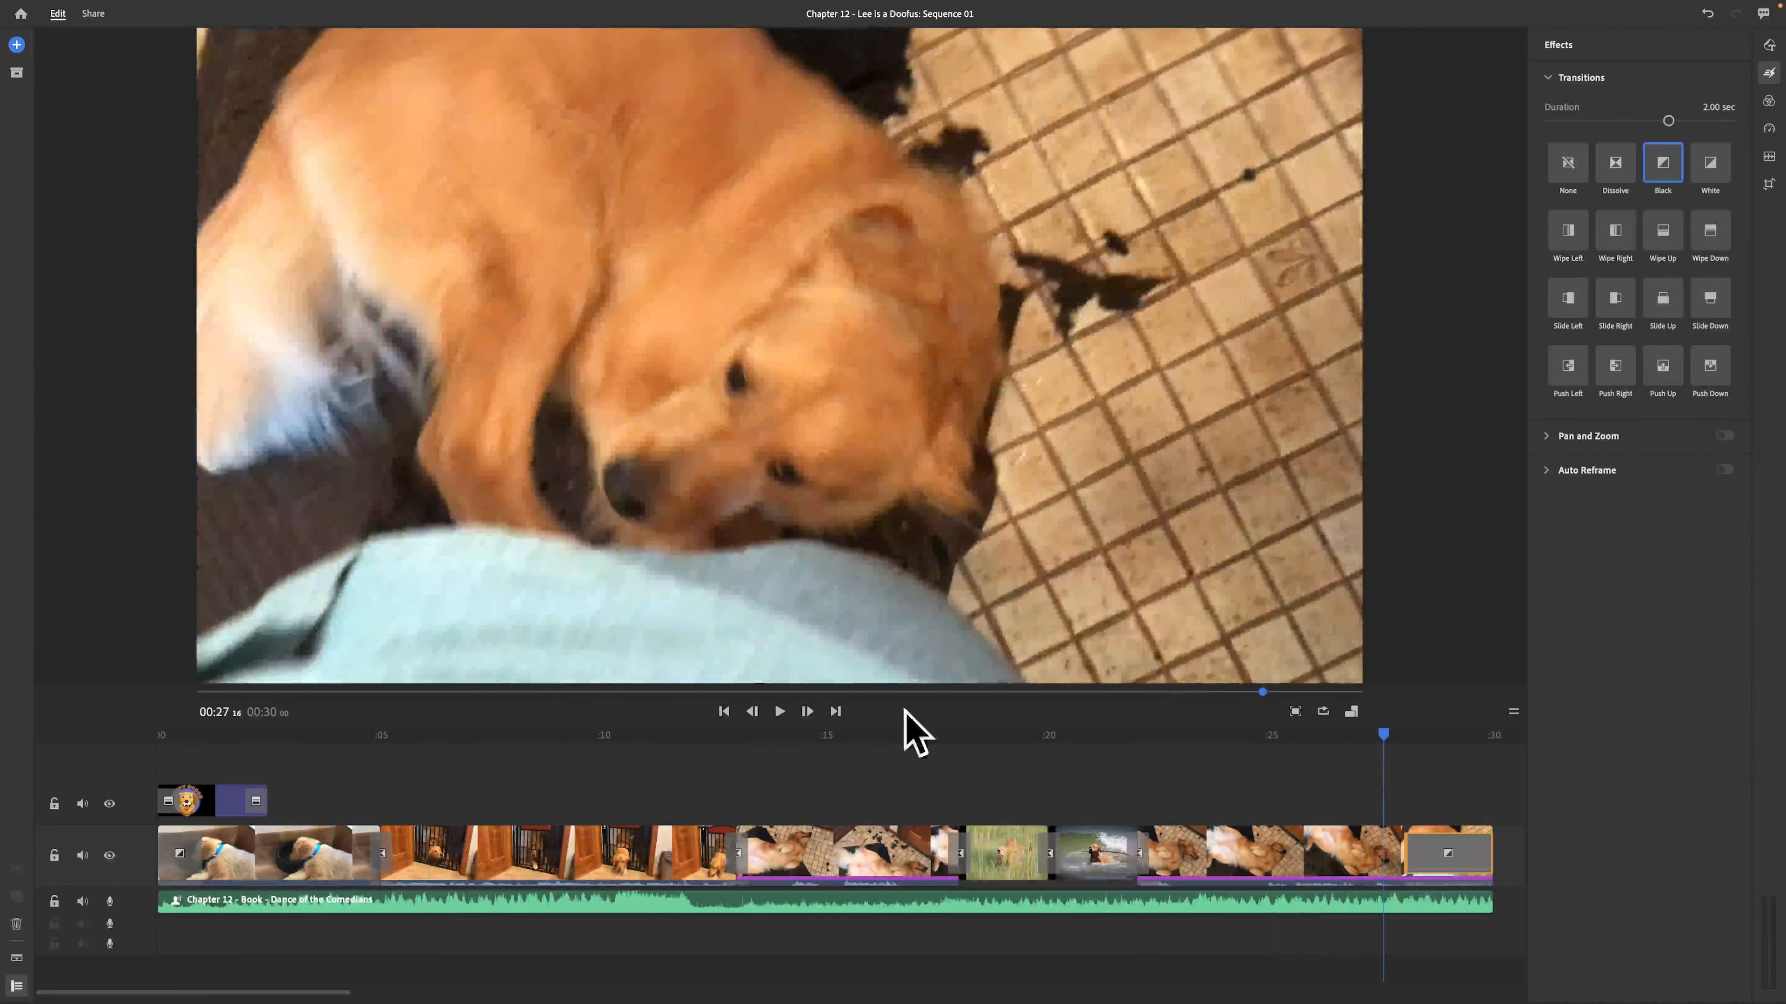
click(779, 711)
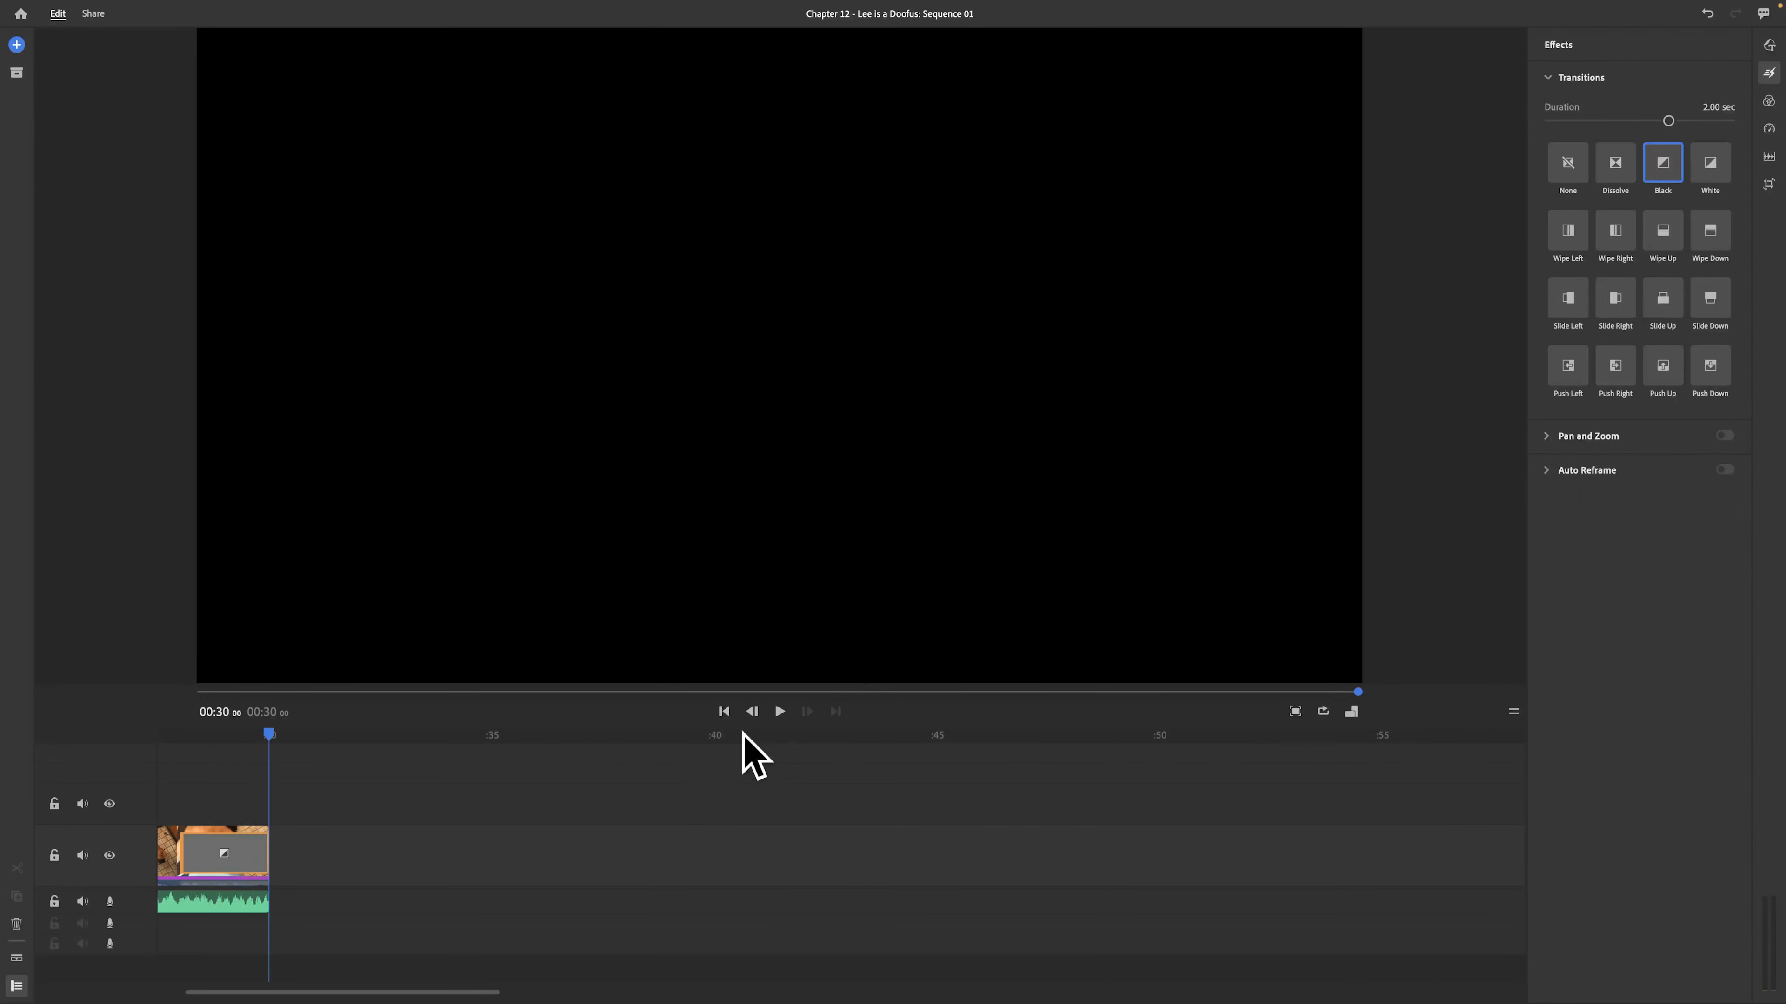
drag(215, 691, 175, 686)
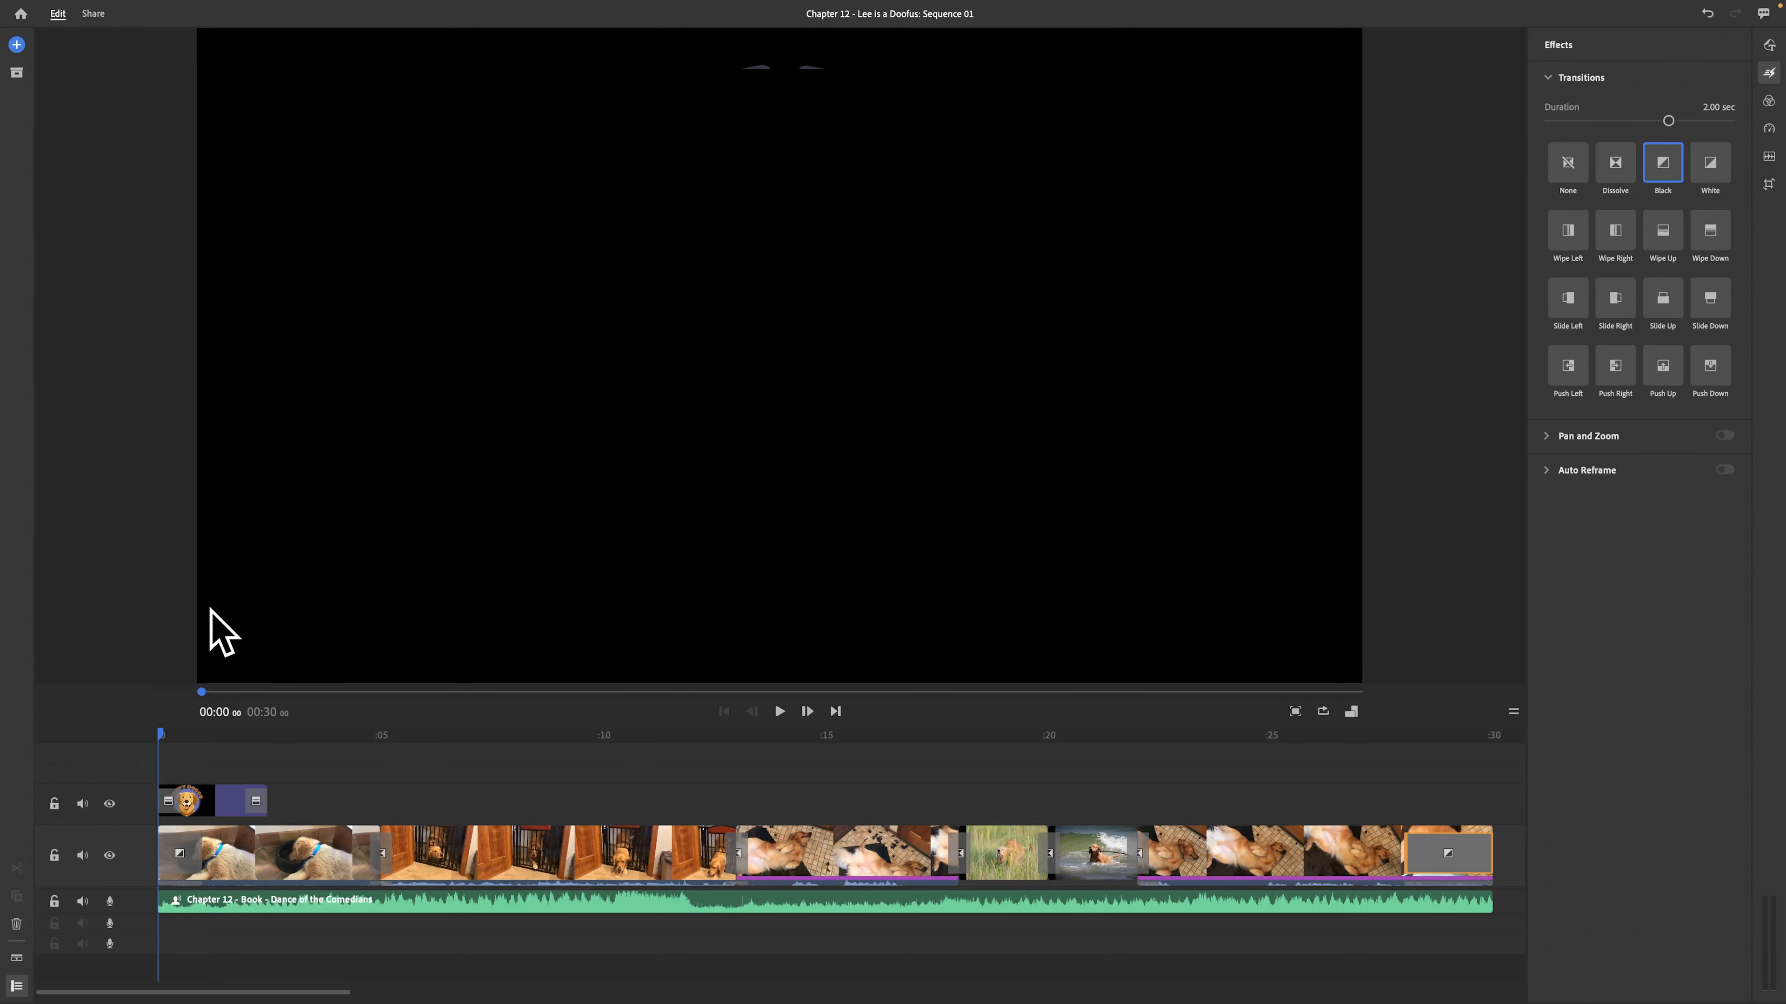
Turn on Auto volume, Balance sound and Reduce background noise for the Dance of the Comedians music, keeping its audio type as Voice.
click(299, 907)
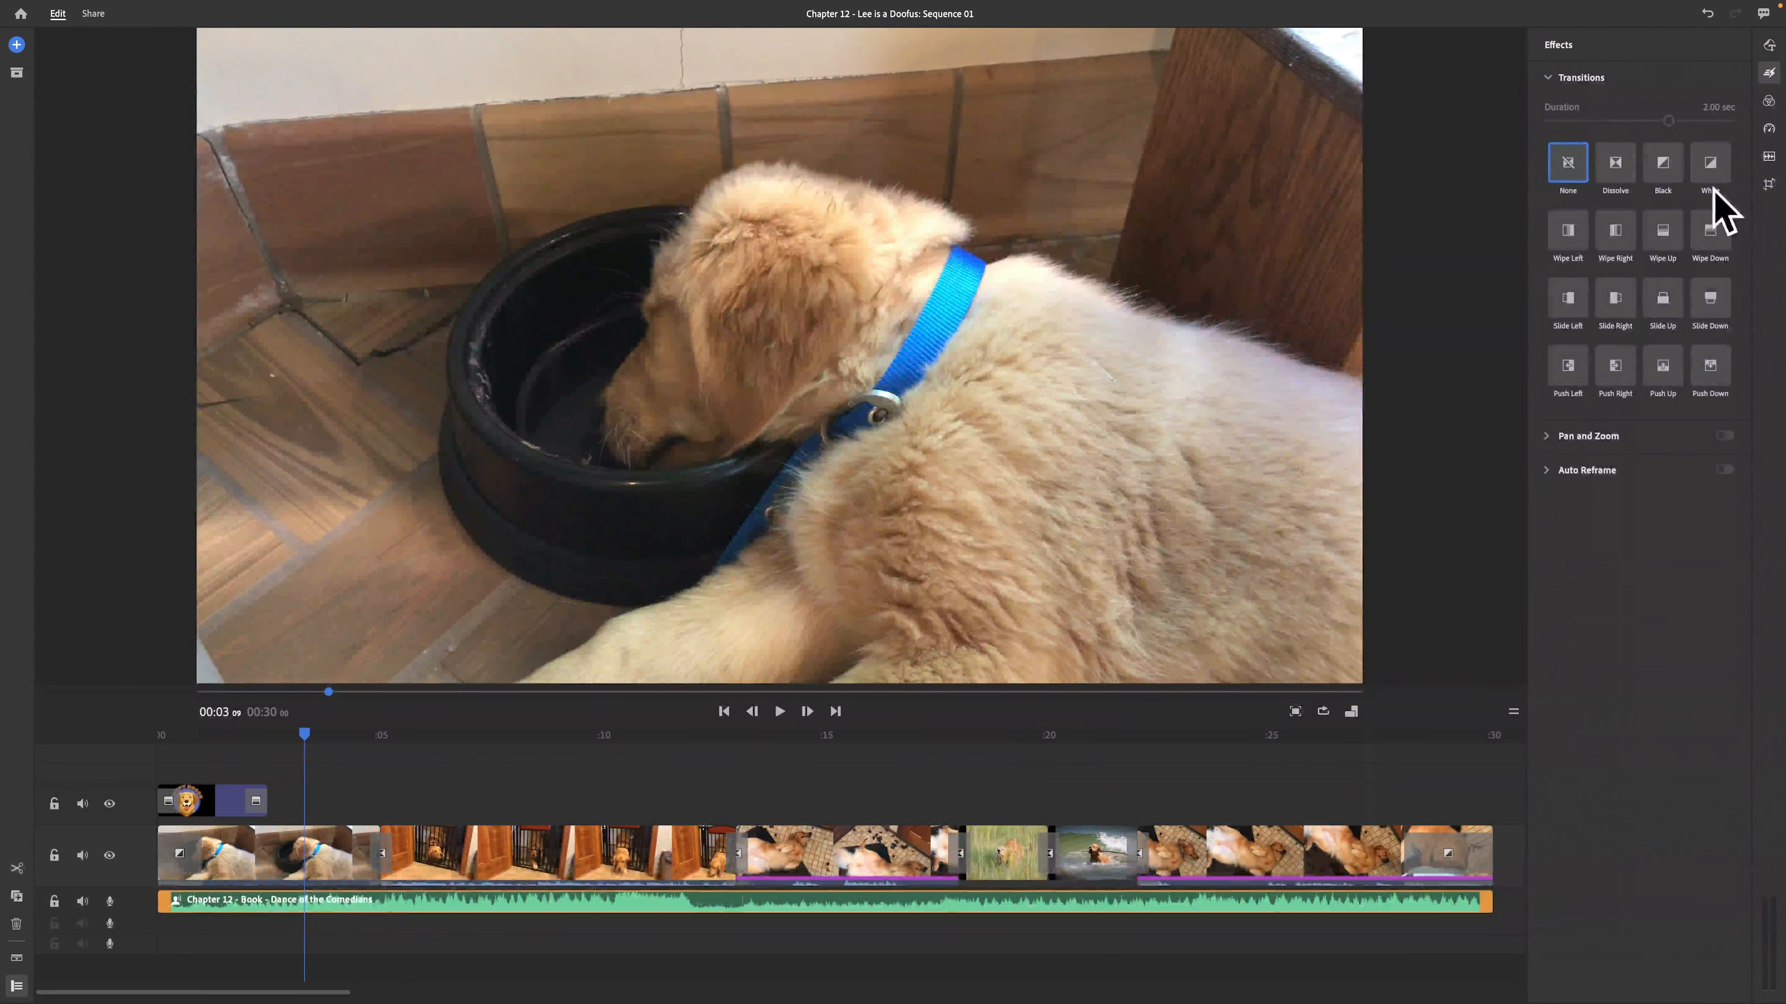
click(1769, 156)
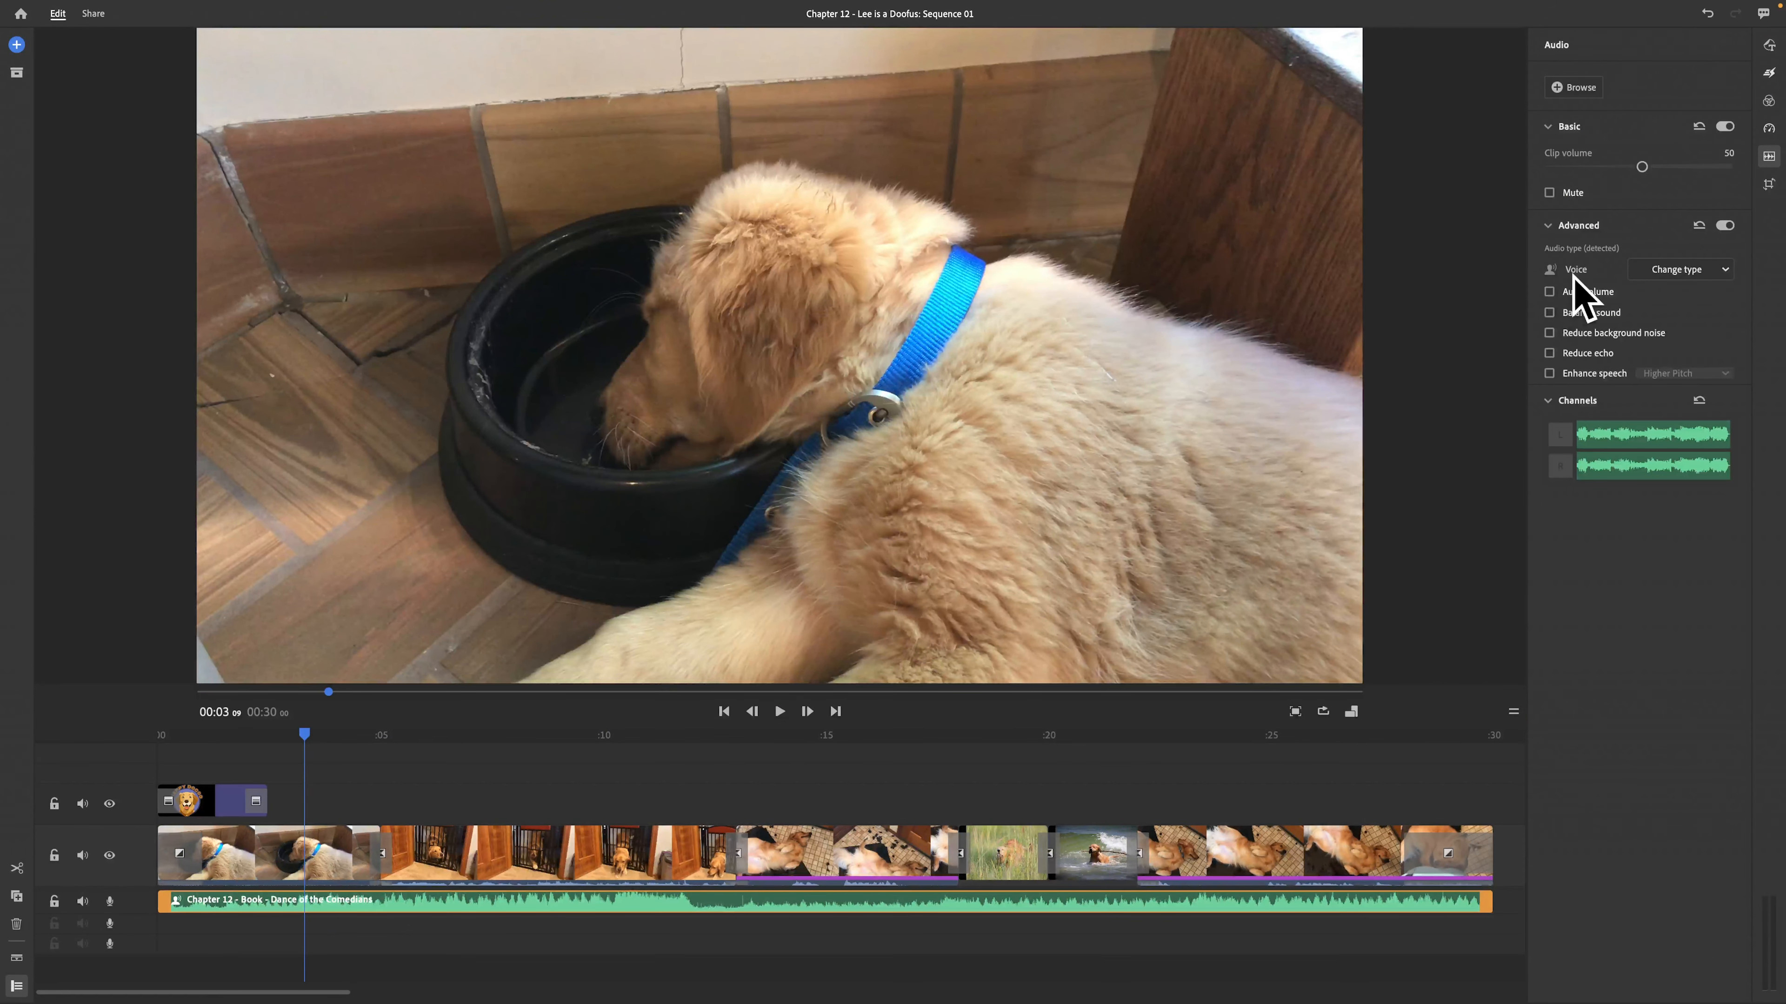
click(1673, 270)
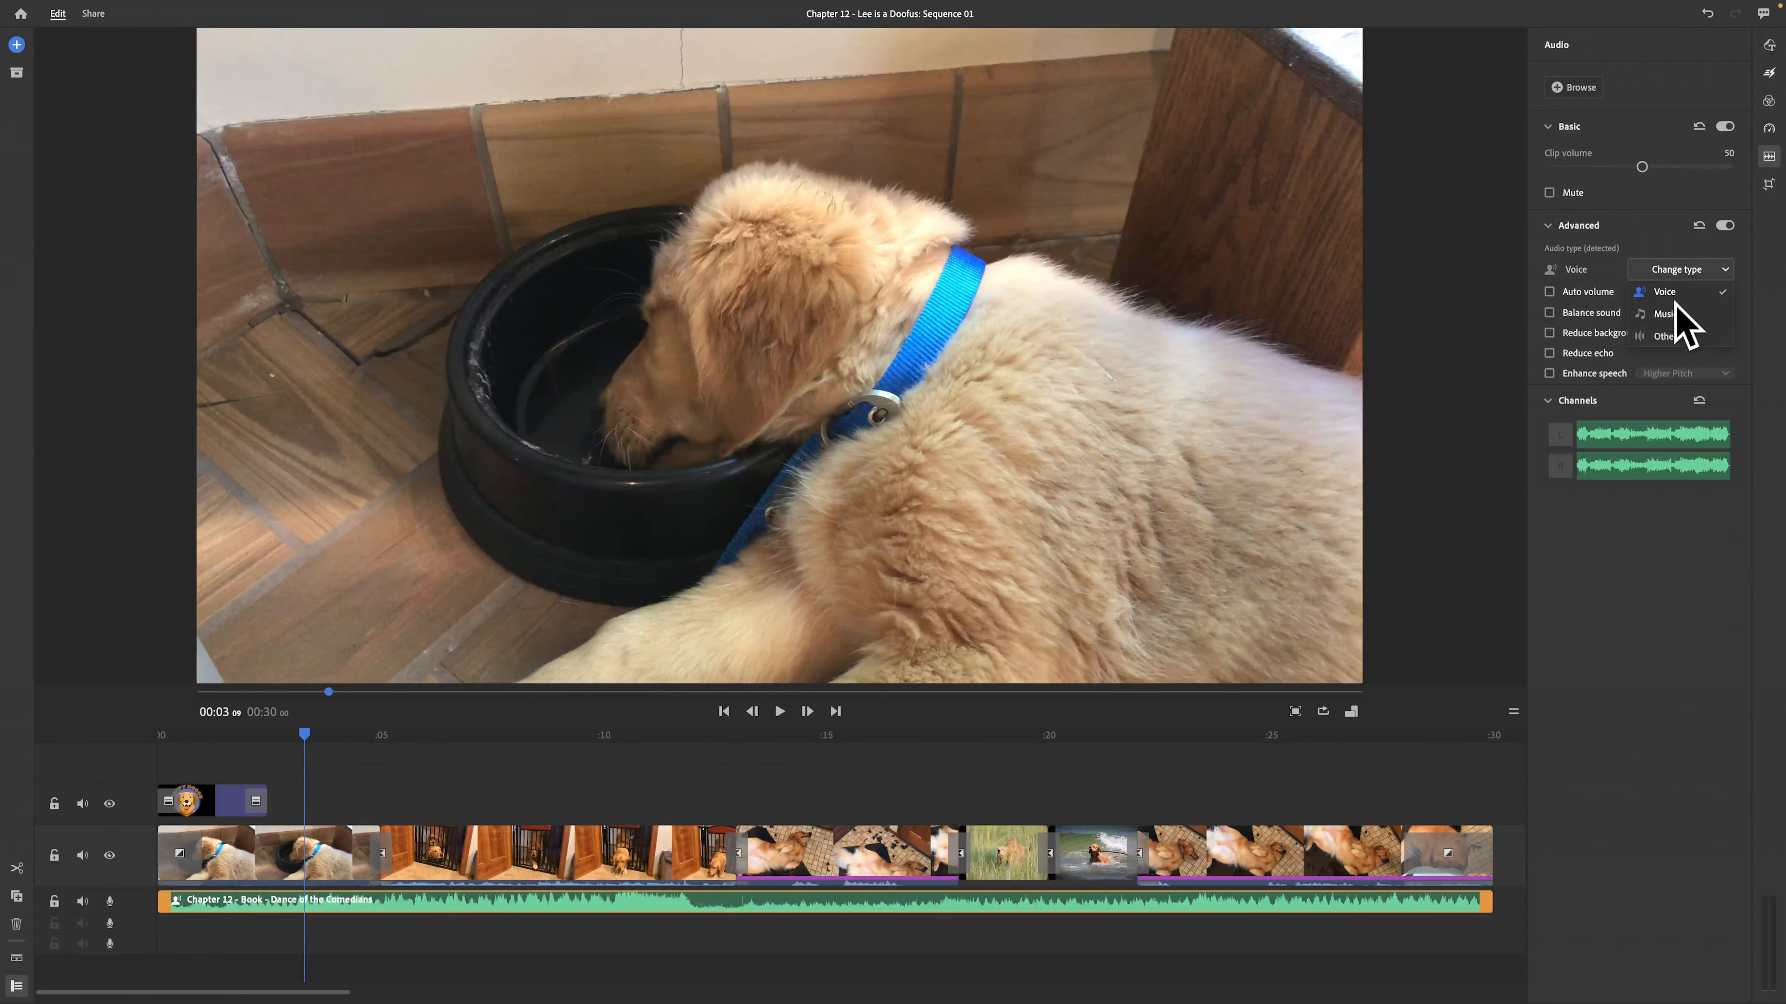
click(1590, 271)
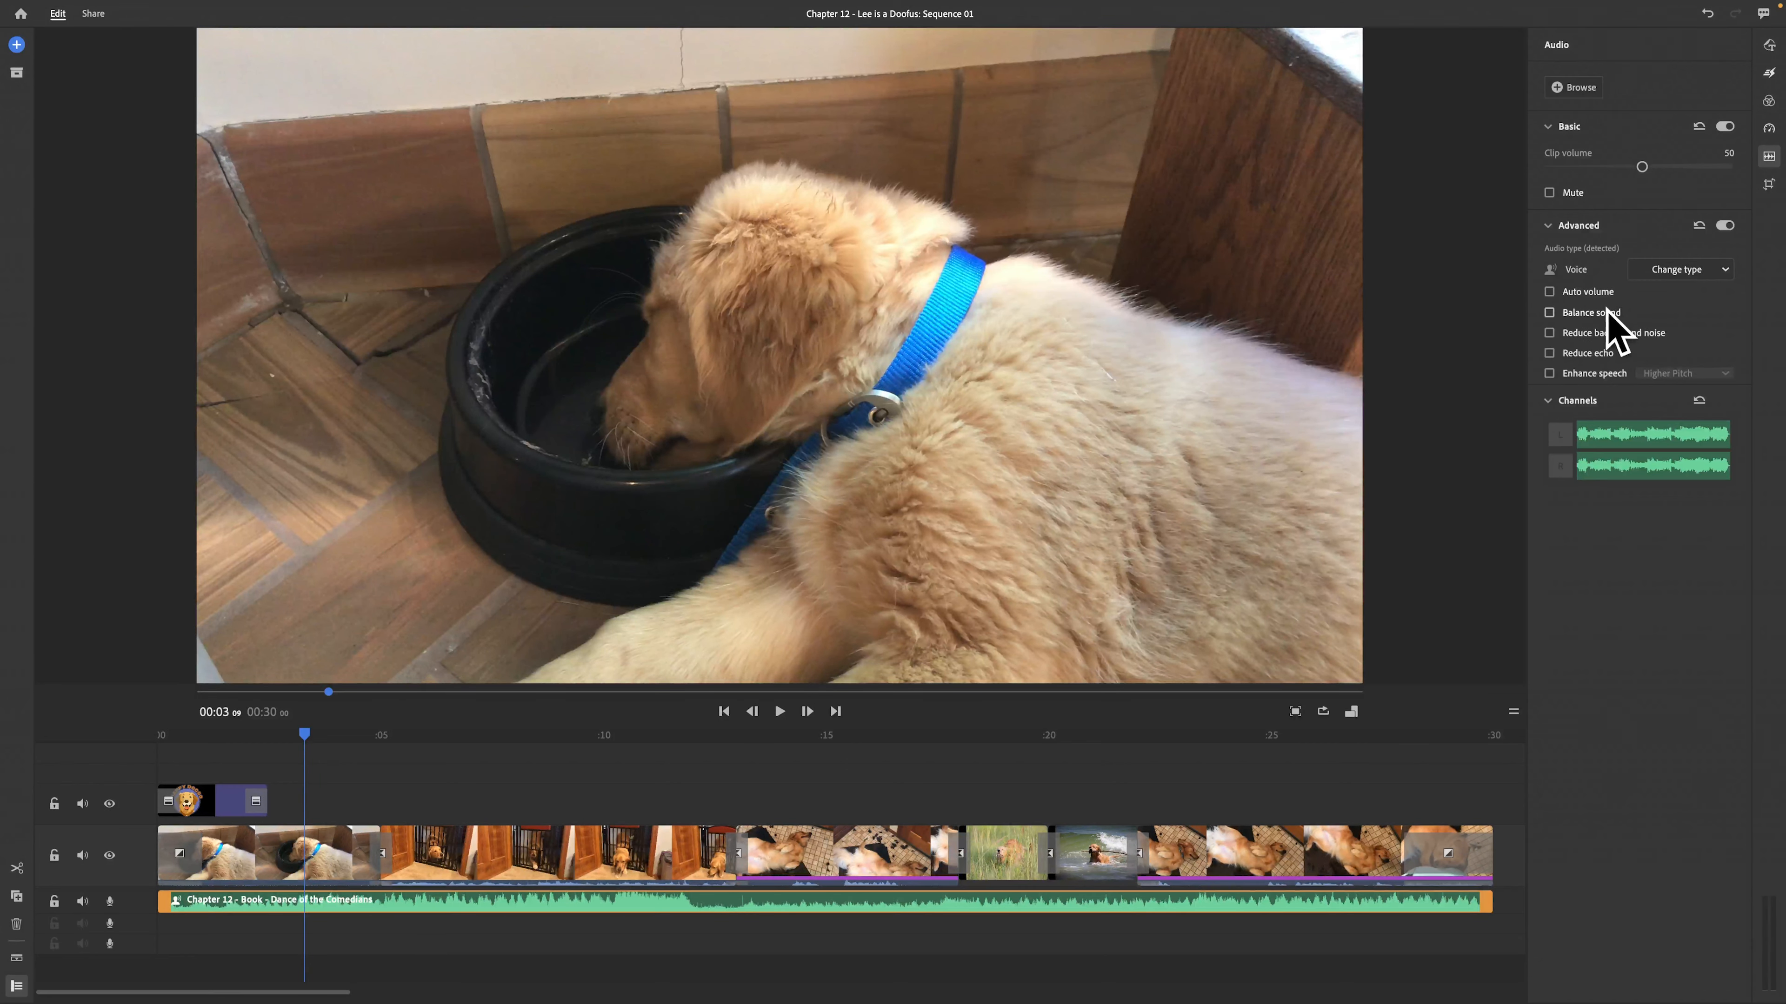
mouse_move(1616, 318)
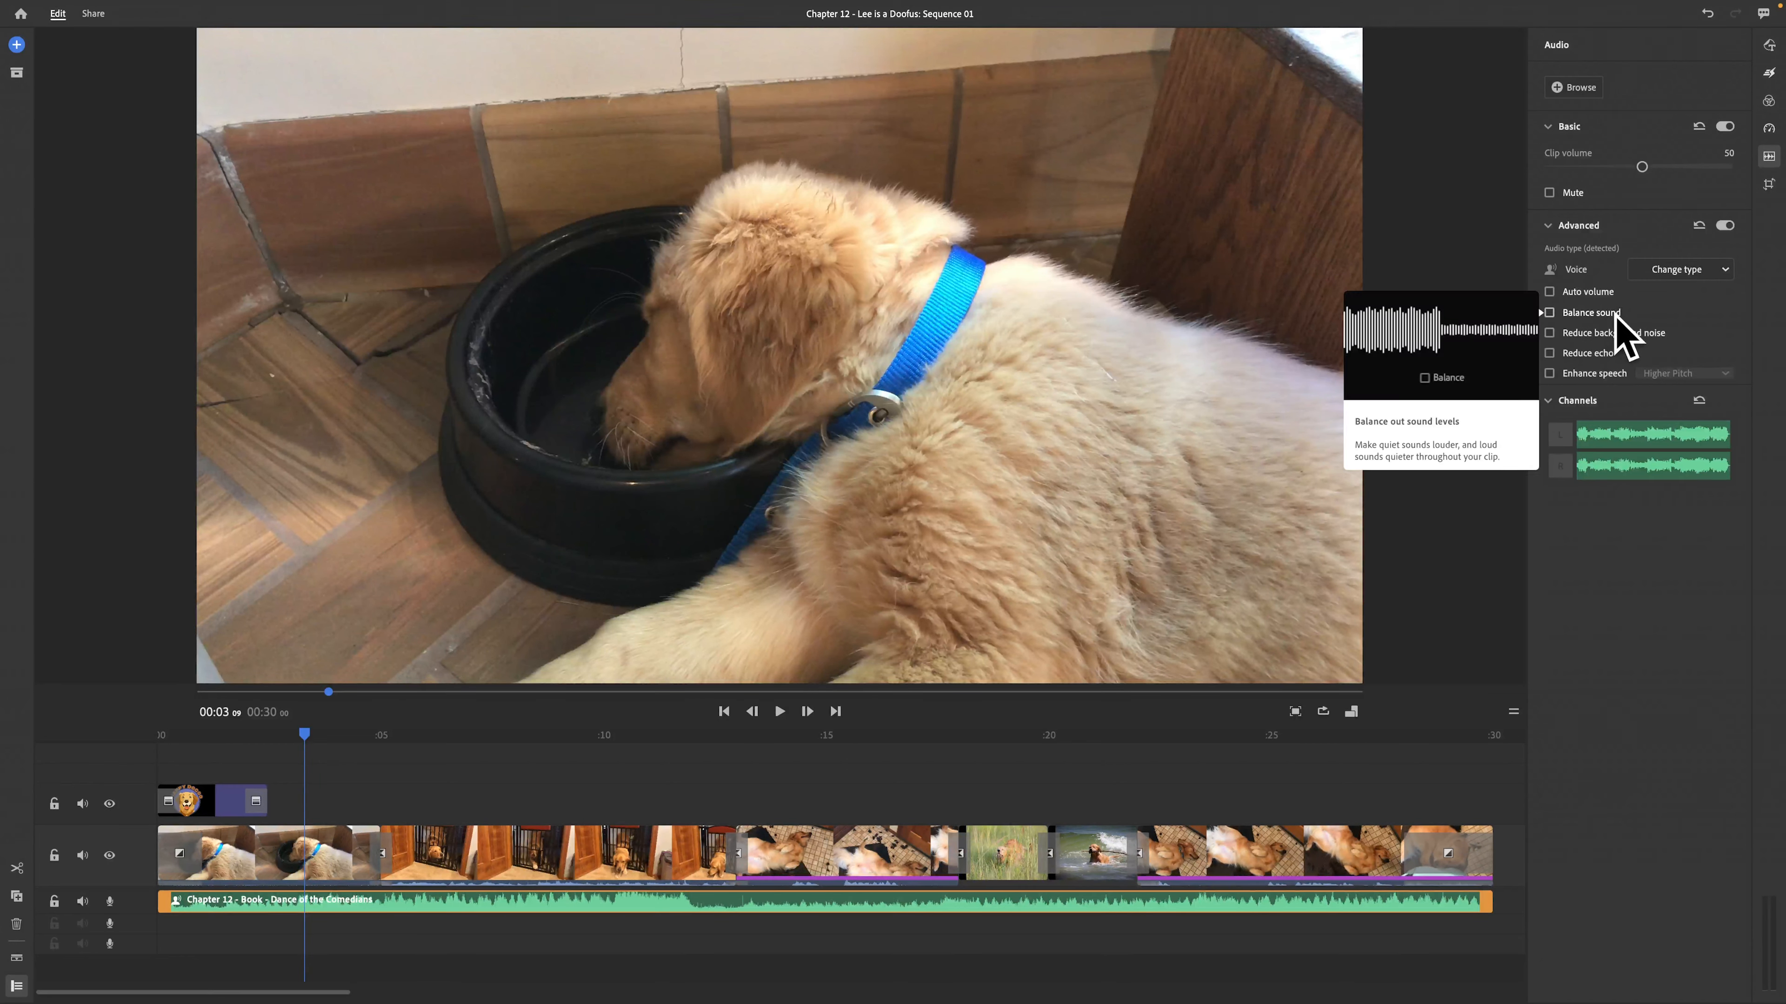
click(1590, 293)
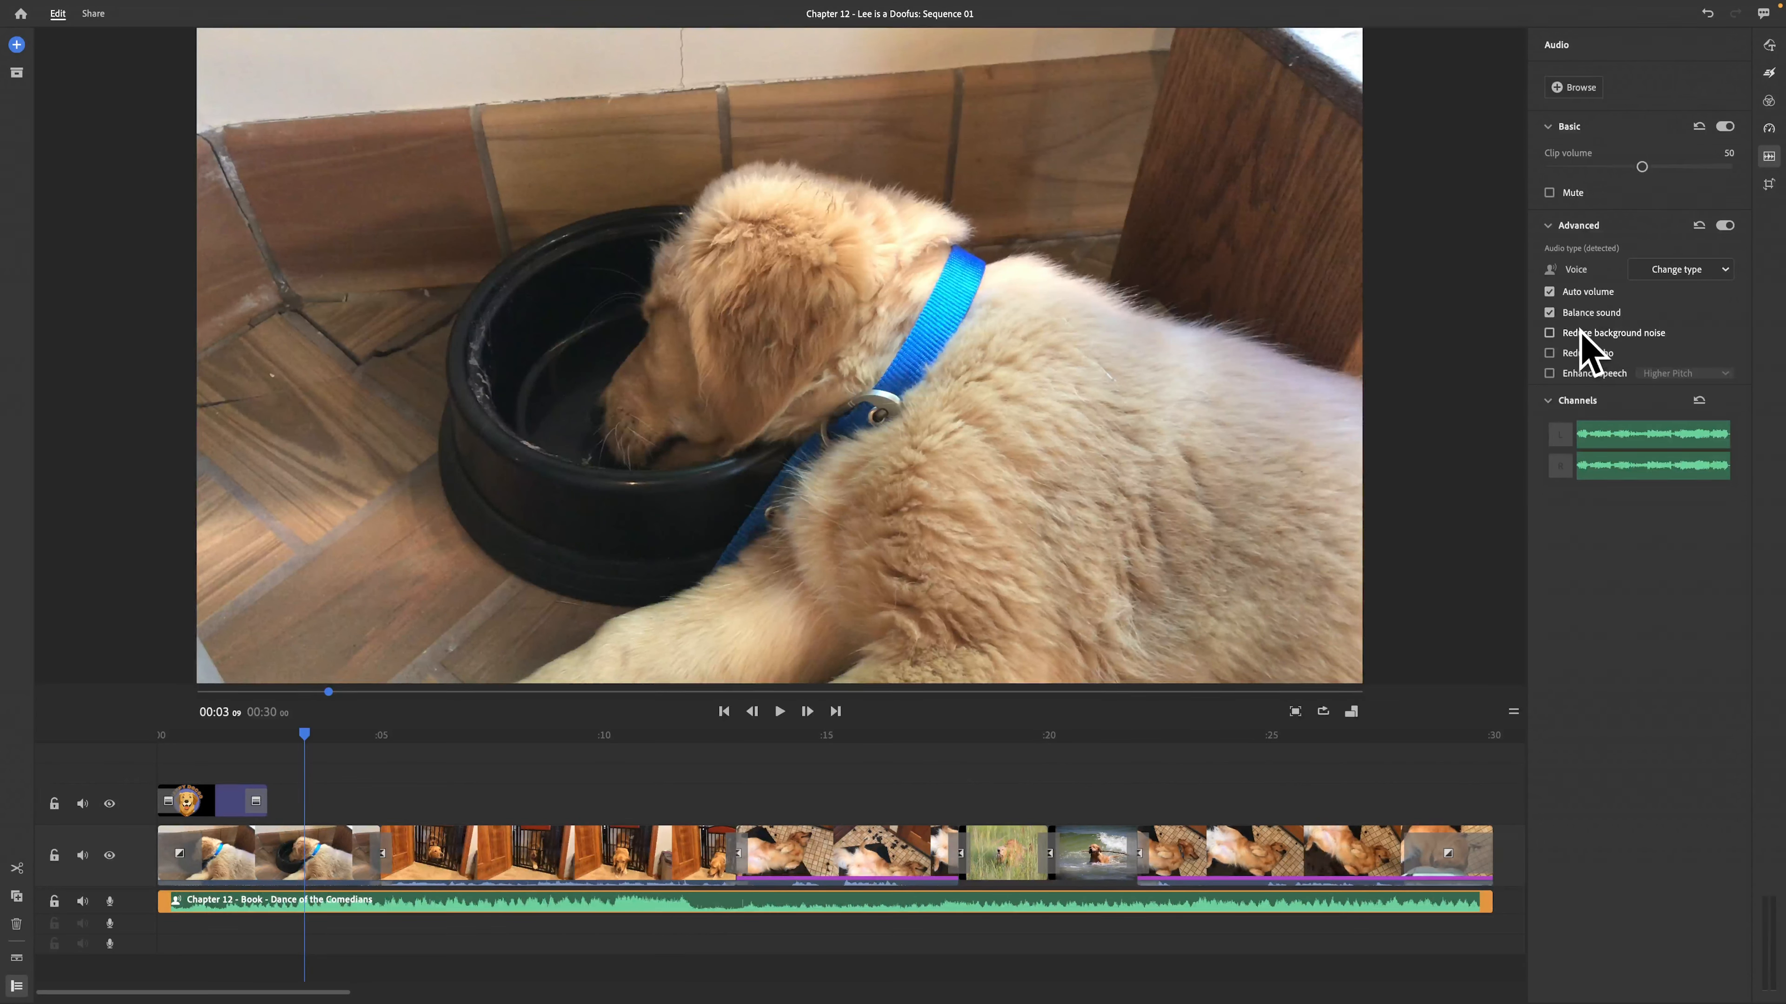
mouse_move(1603, 343)
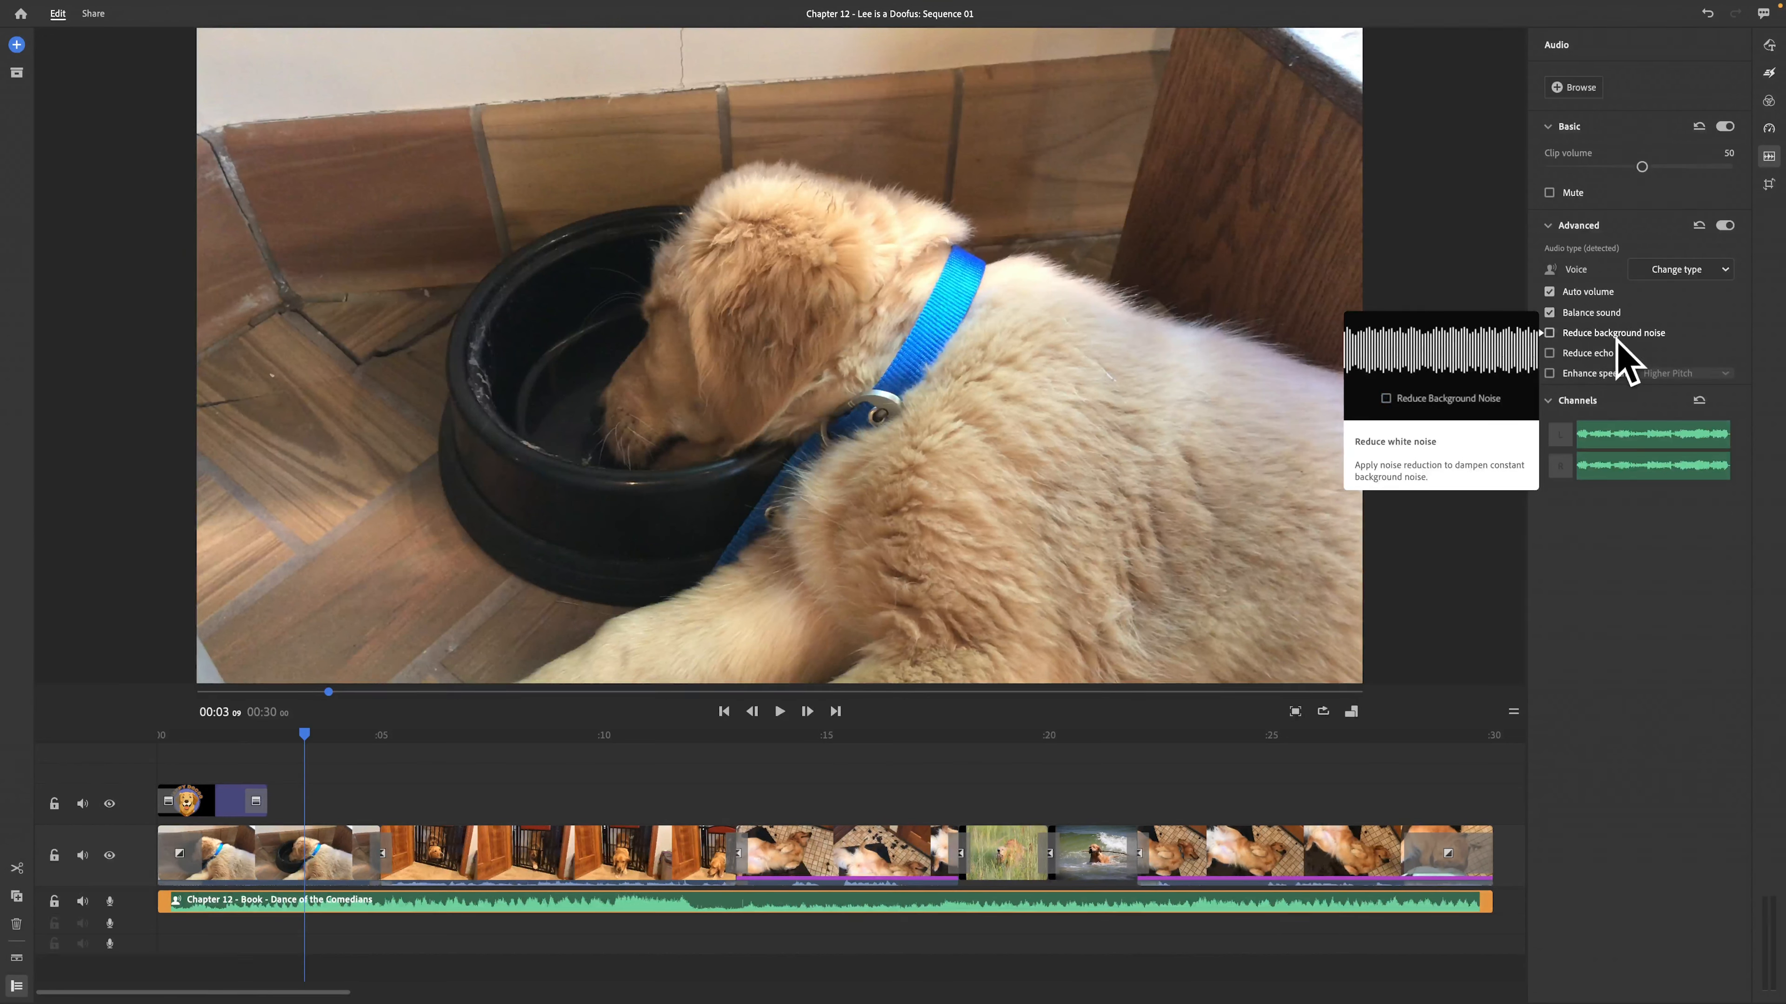
click(1615, 336)
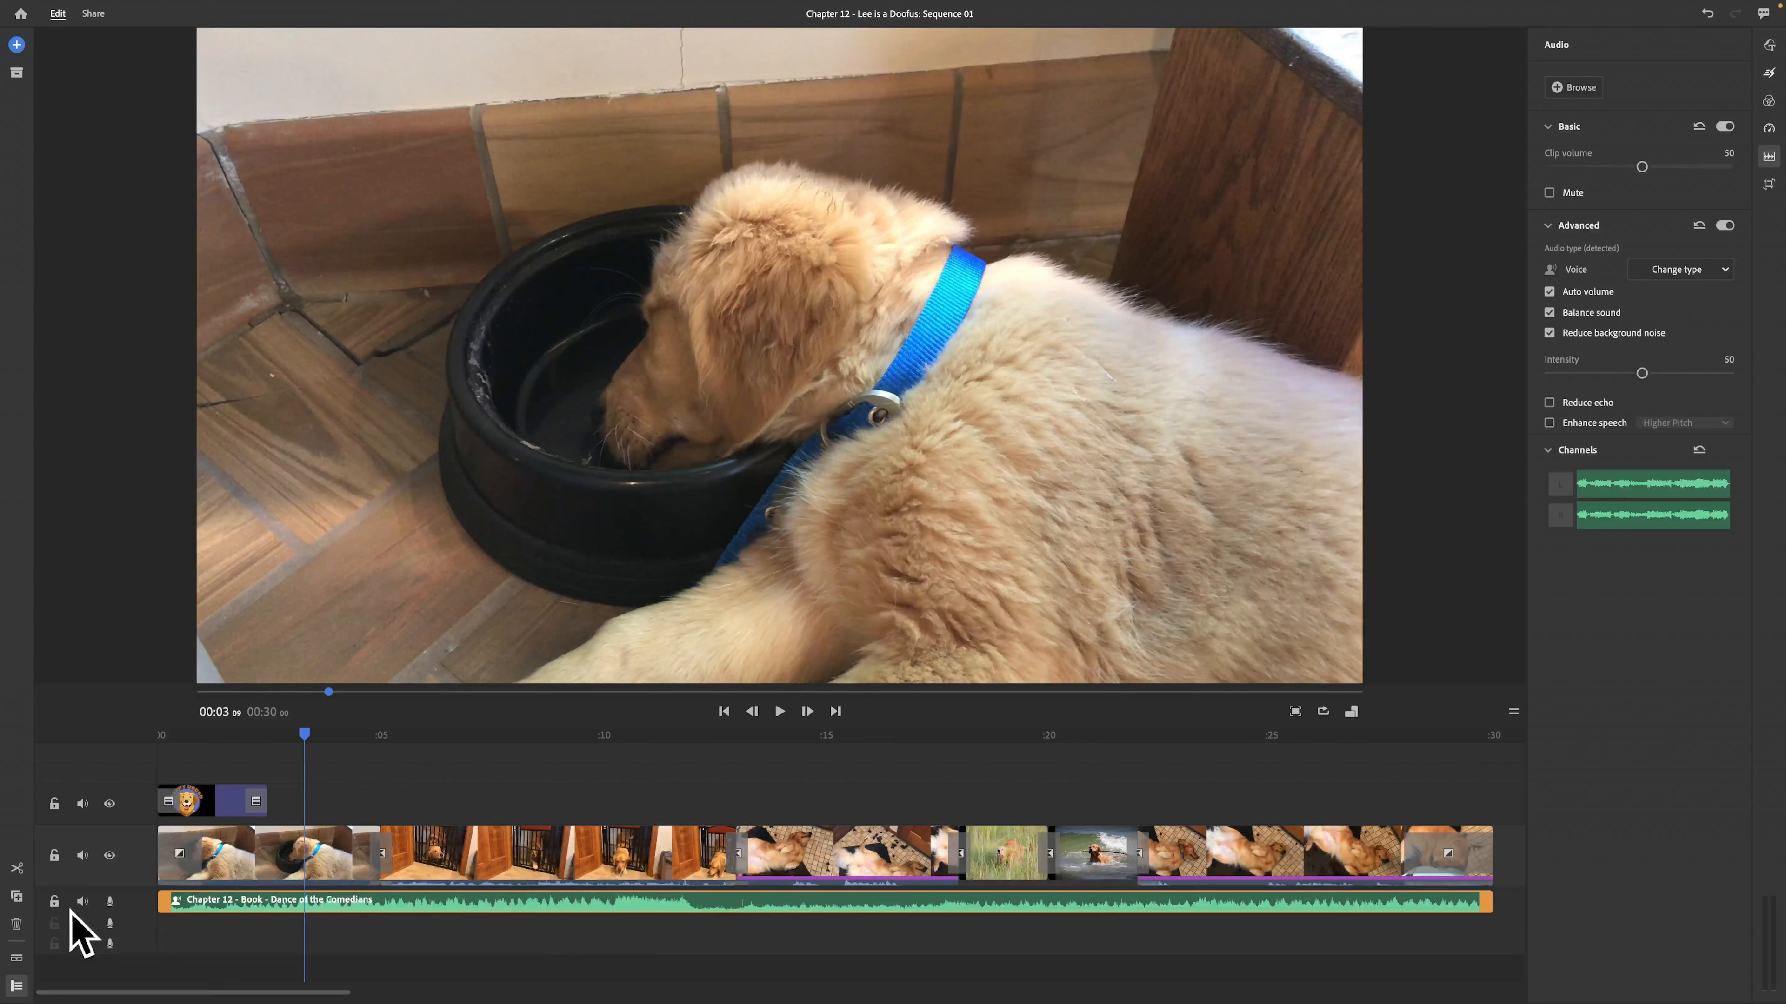
Expand the audio of the main video track so the clips' waveforms show beneath them.
click(21, 957)
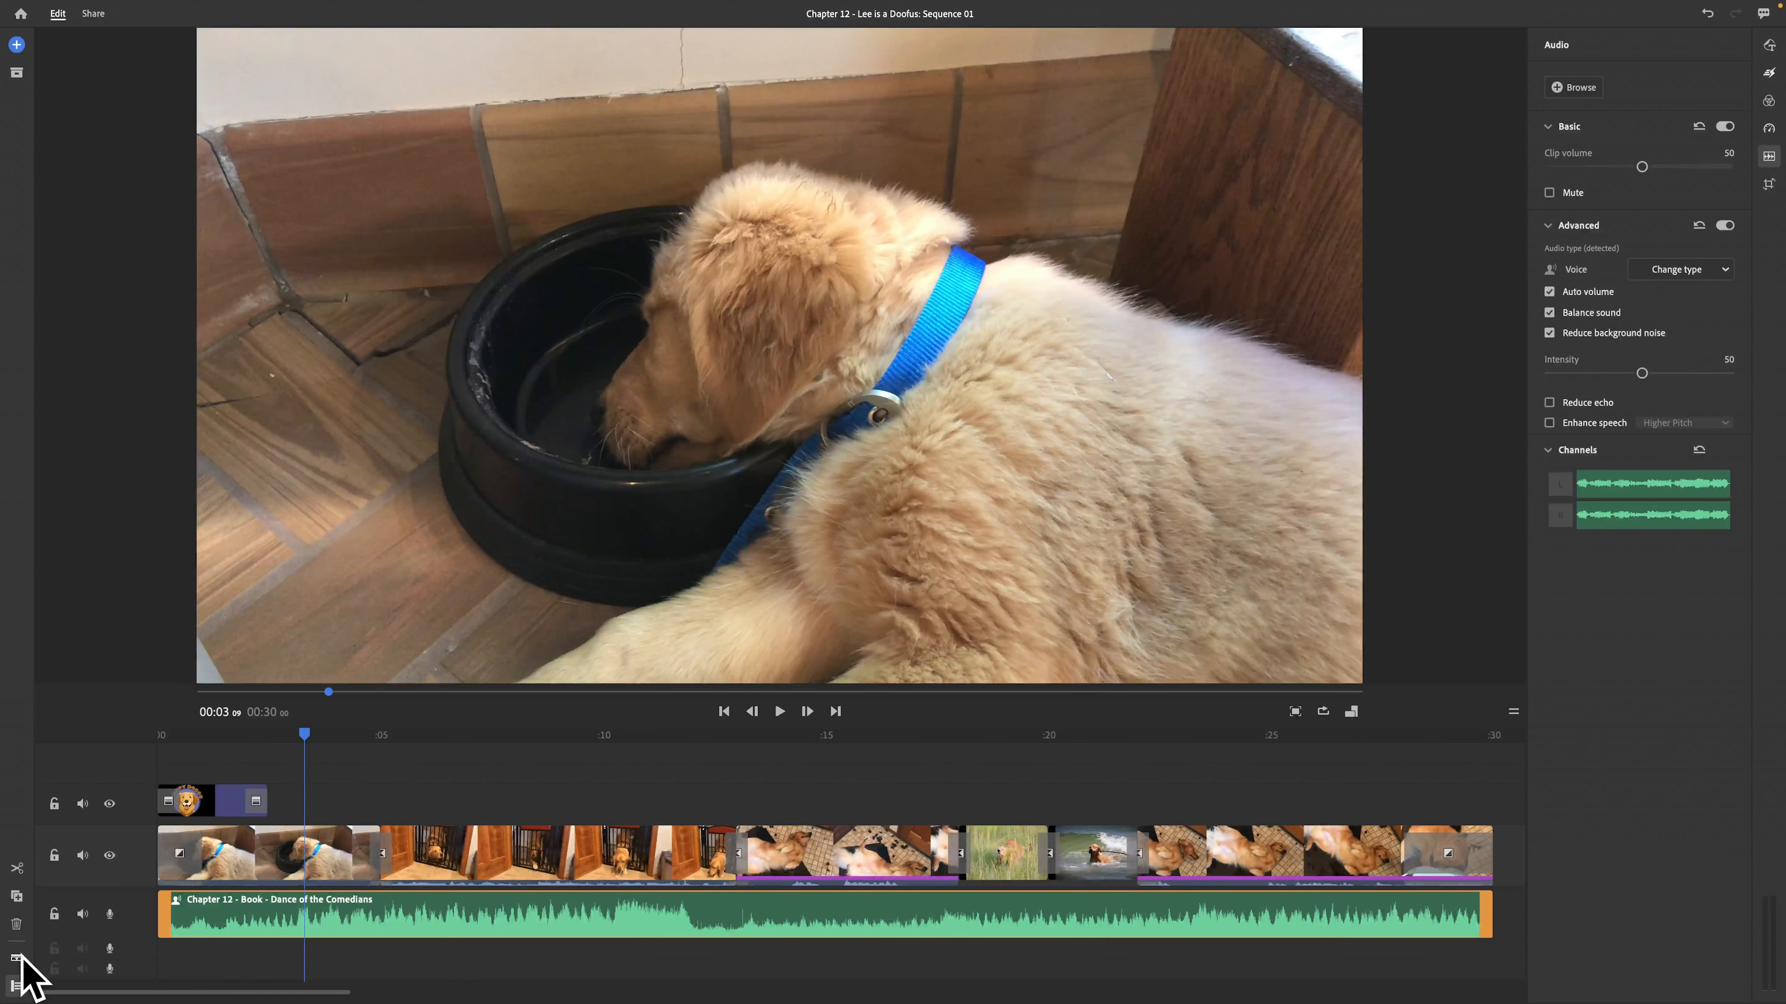
click(21, 958)
right_click(254, 852)
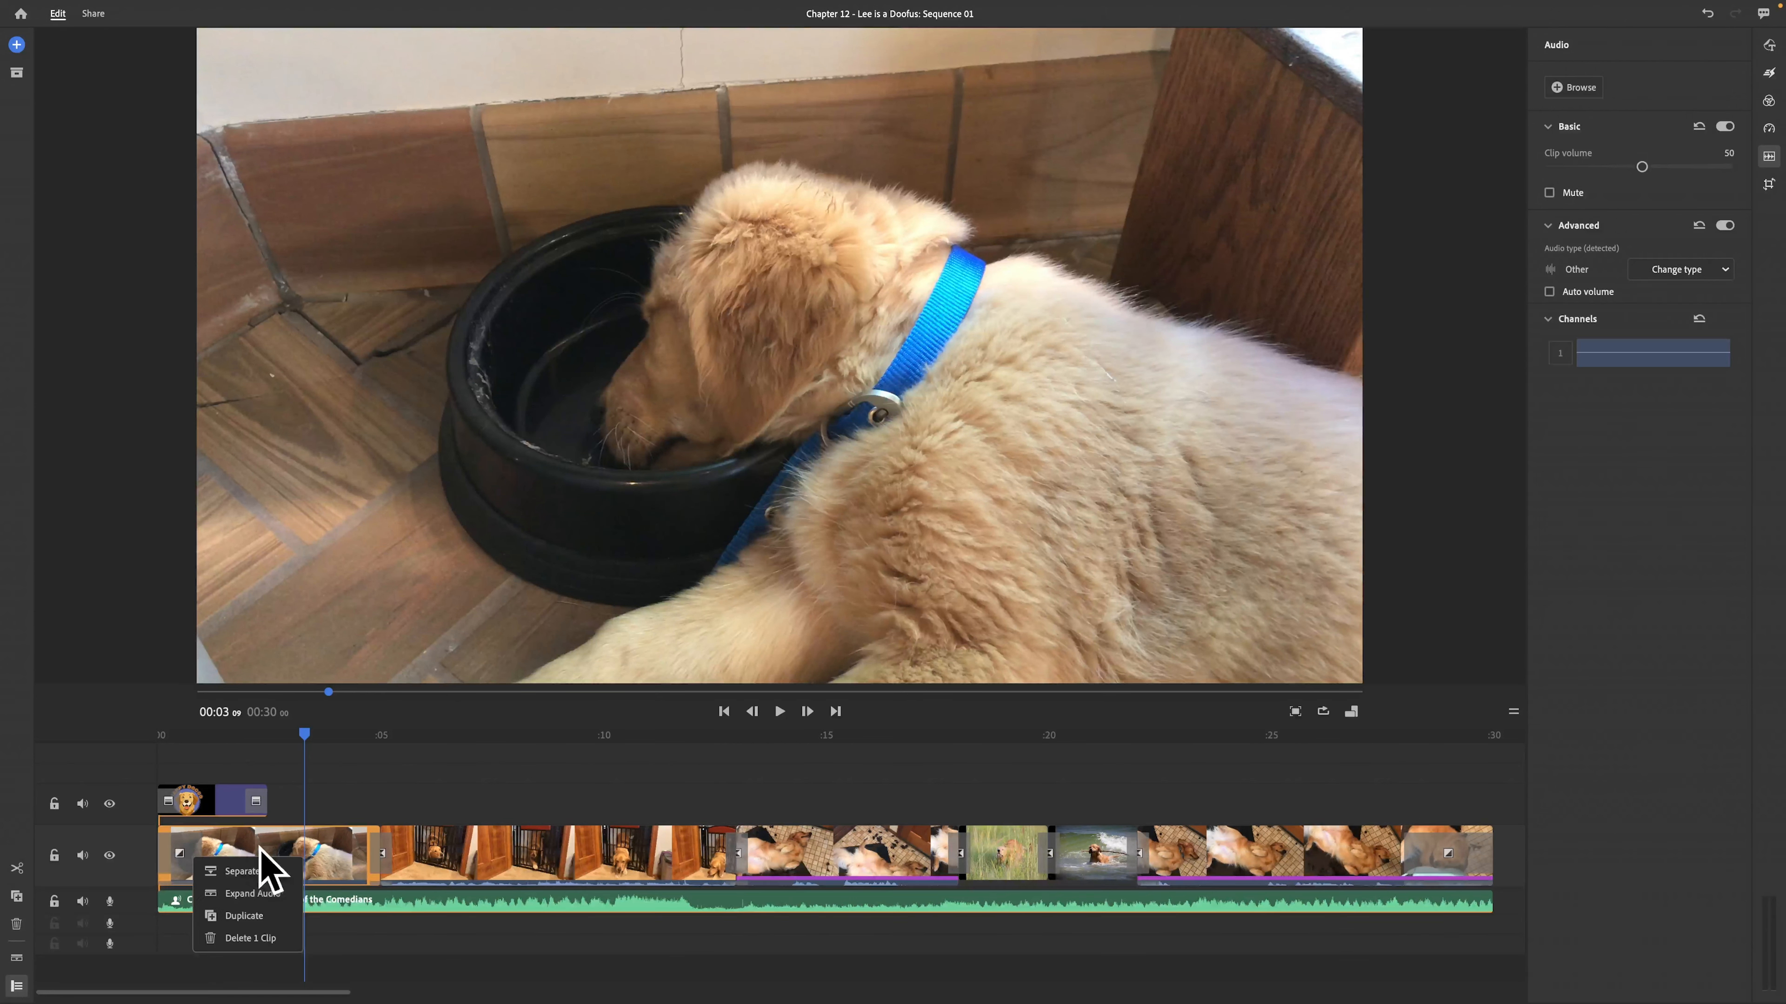
click(262, 892)
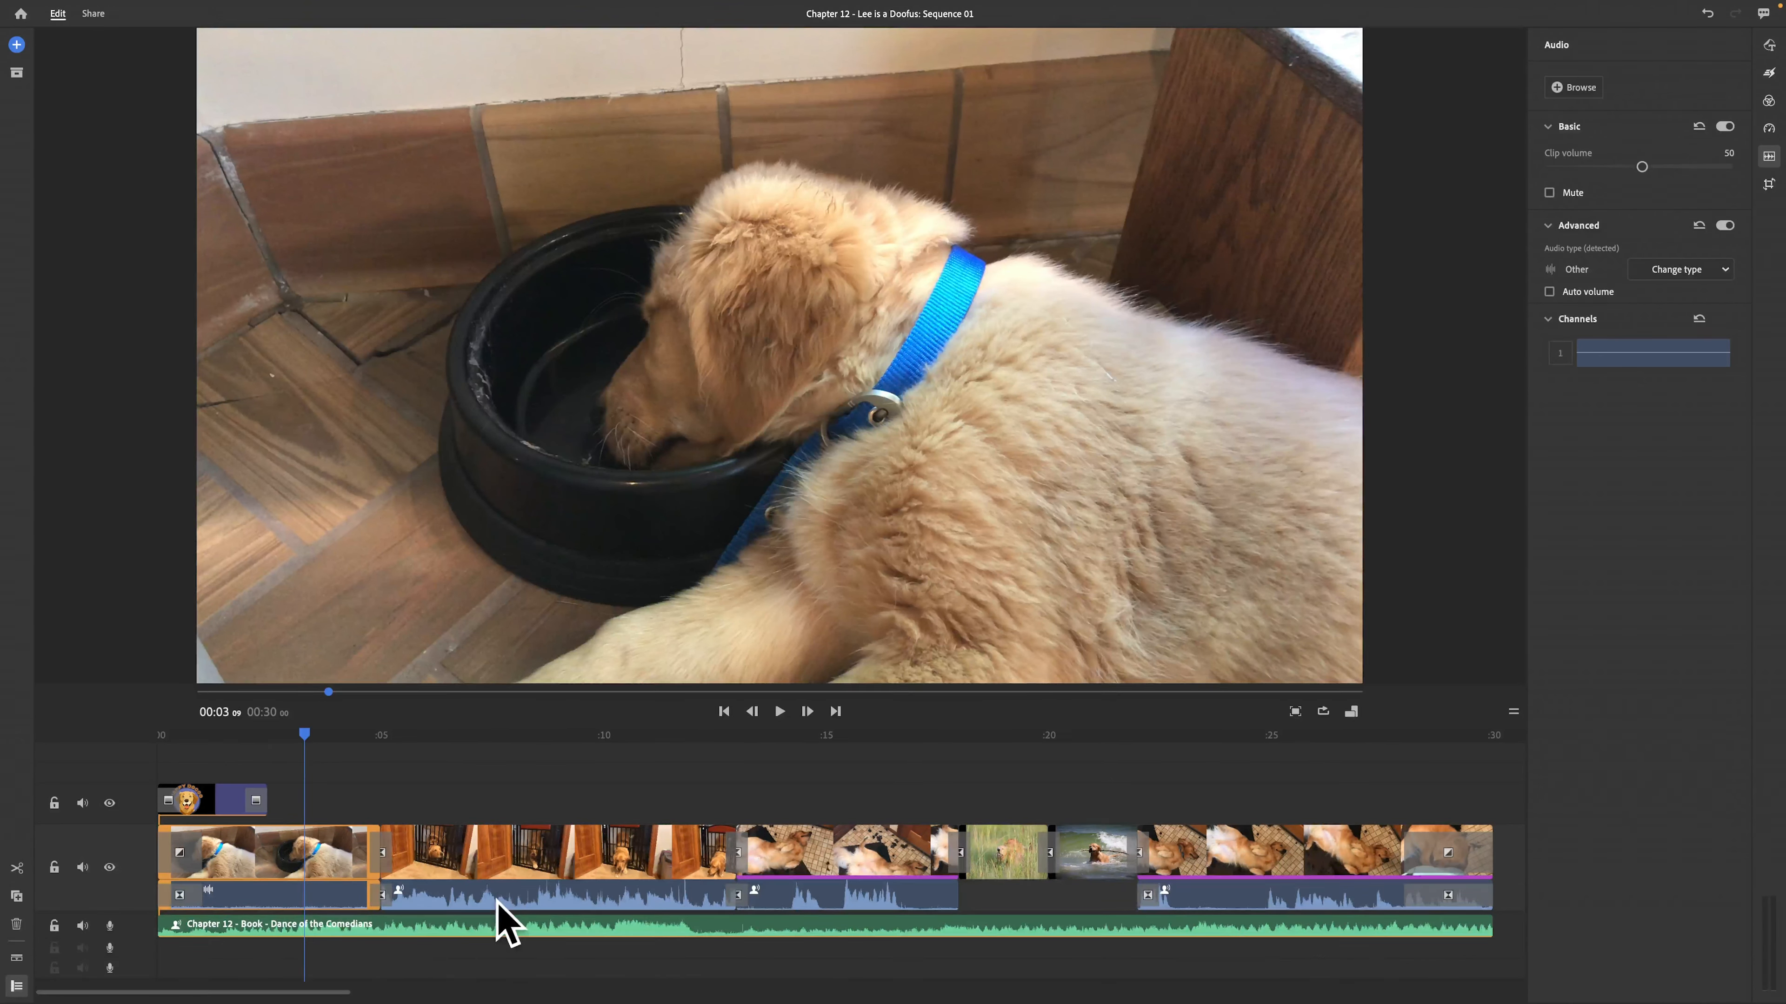
Separate the audio from the Food Snores clip and set the separated audio's clip volume to 100.
right_click(284, 894)
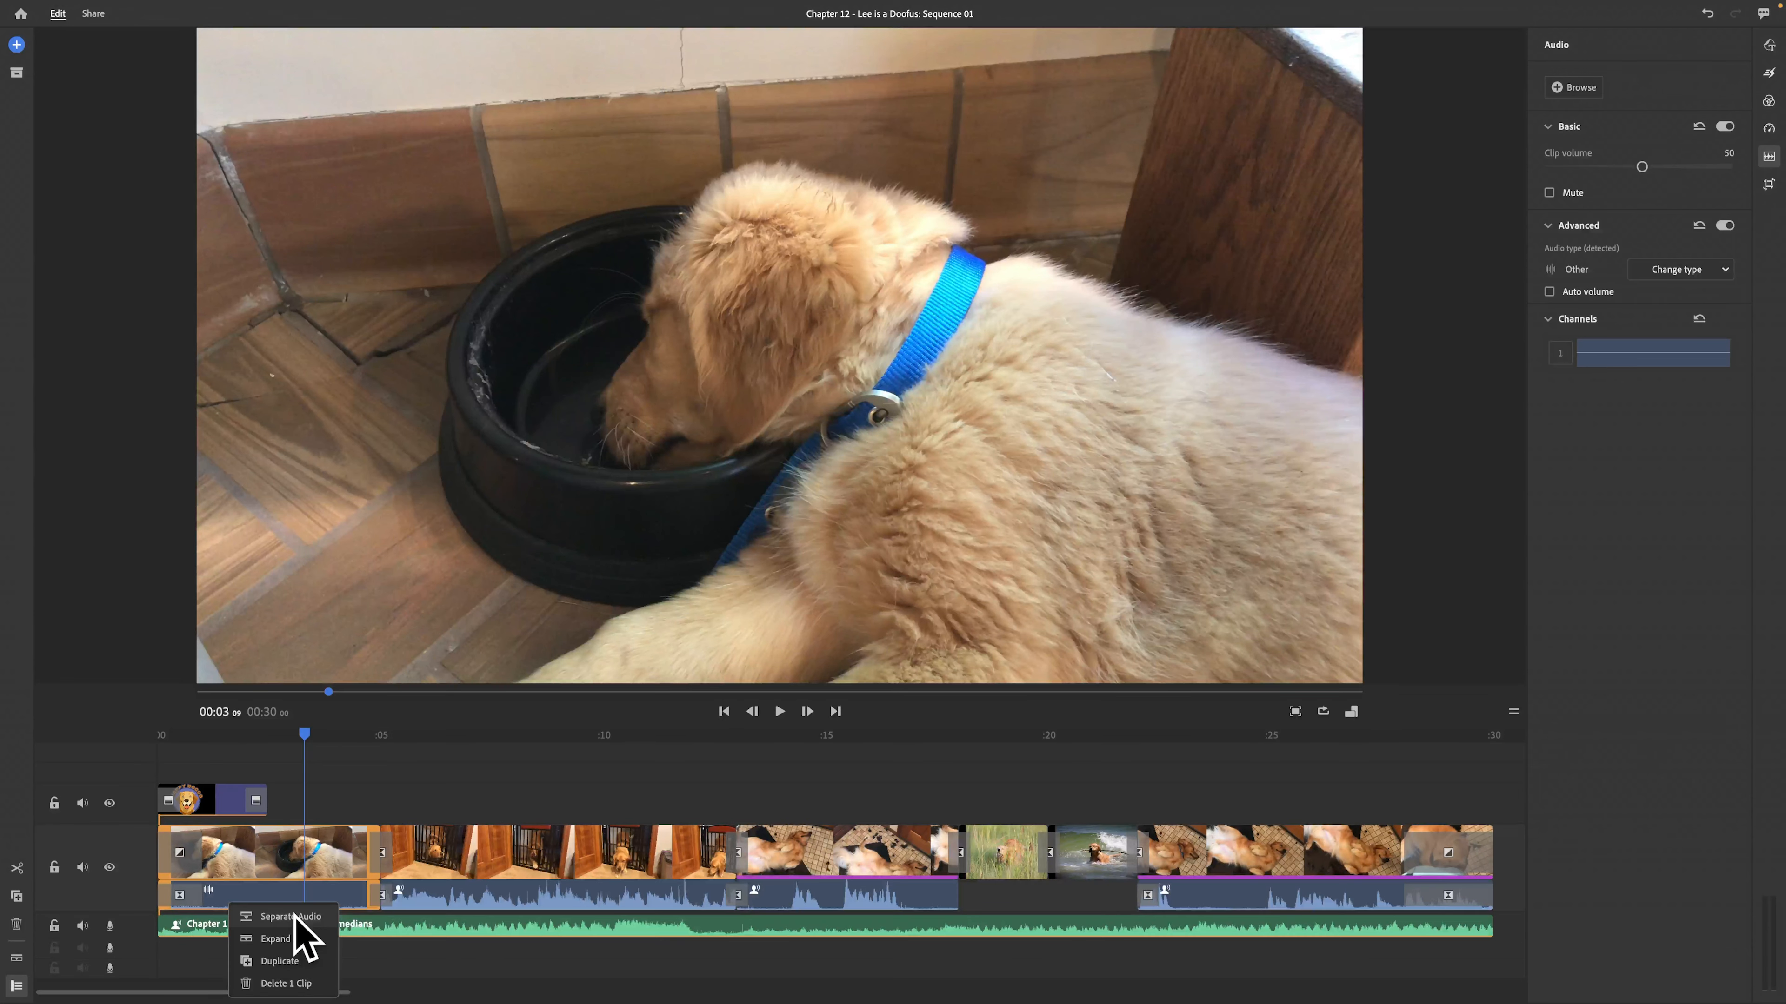
click(303, 931)
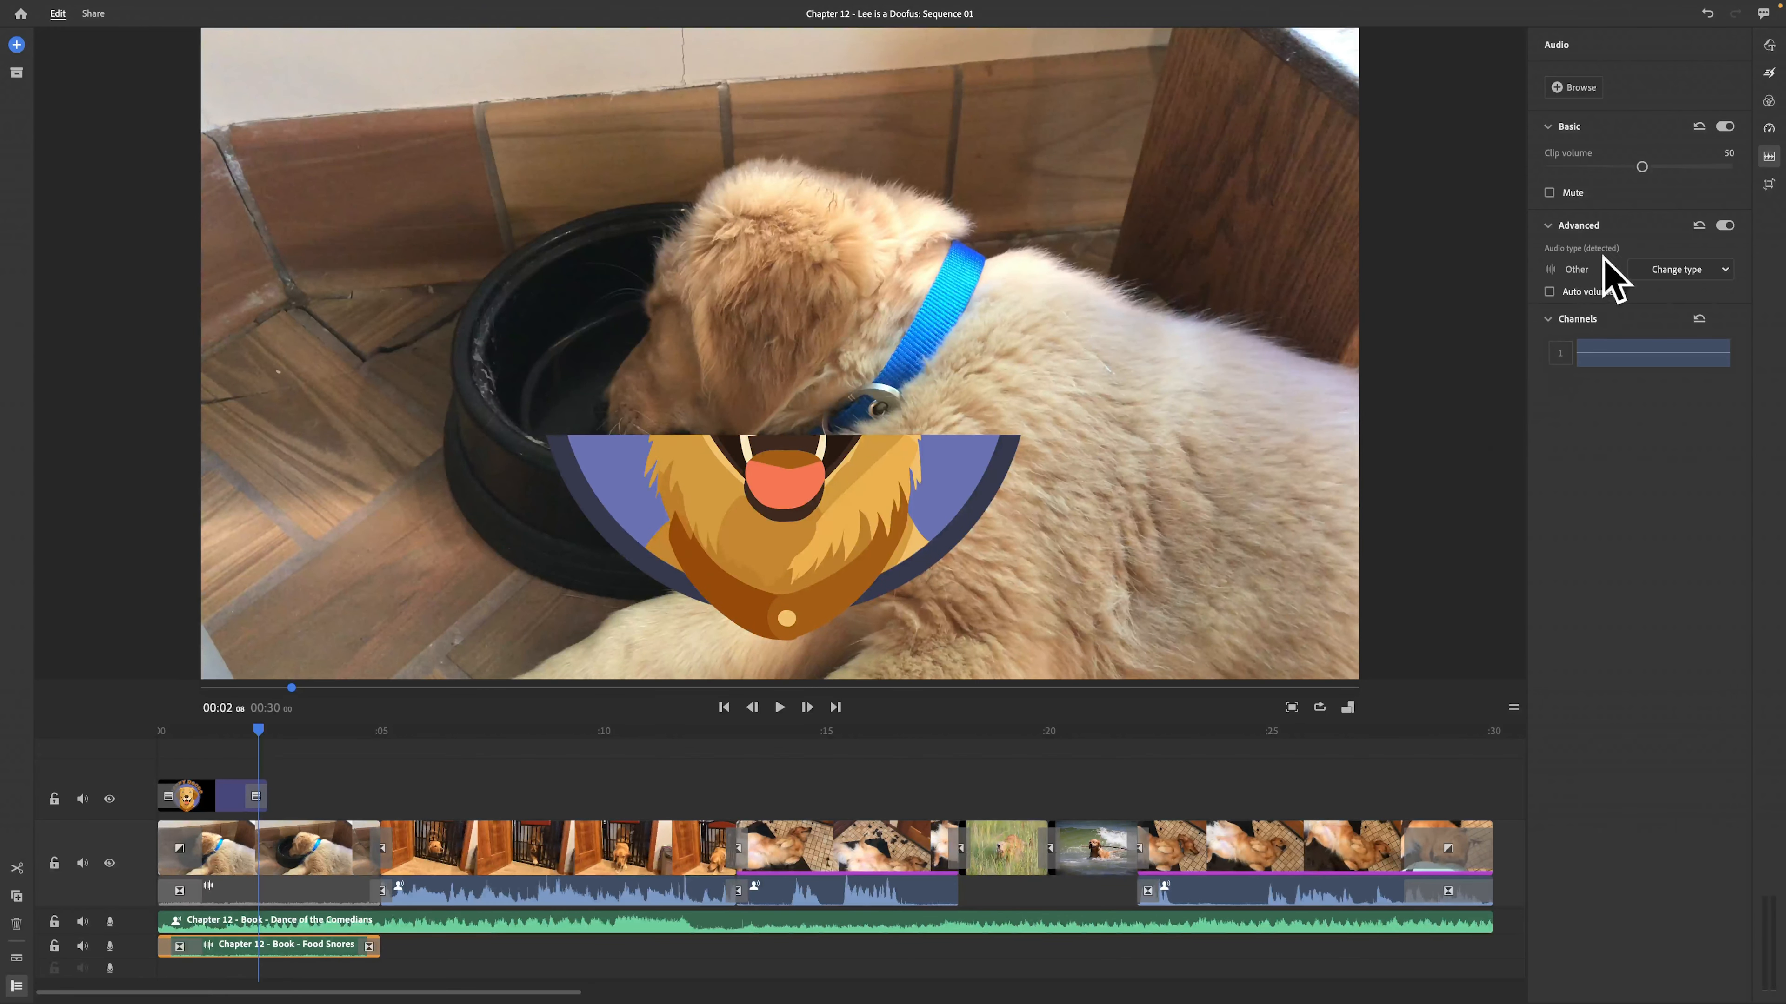
drag(1643, 168, 1665, 169)
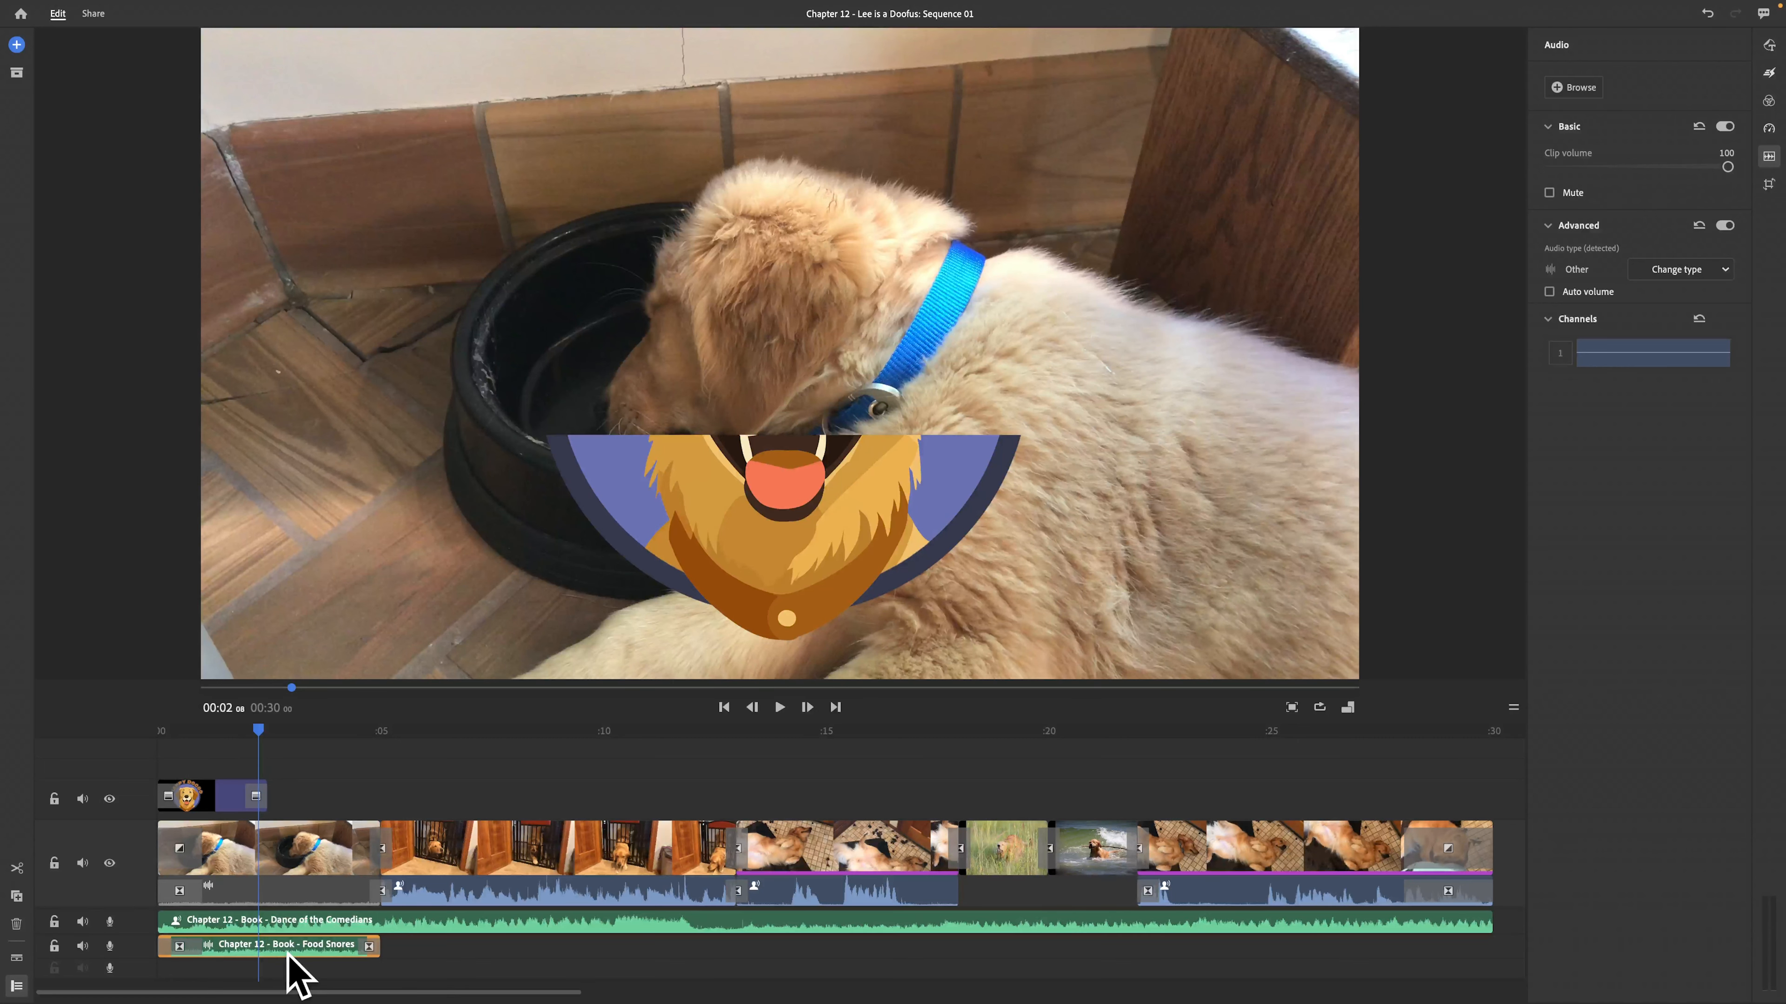
Separate the audio from the dog gate clip and mute it, and check the audio settings of both tile floor clips.
click(473, 902)
right_click(535, 885)
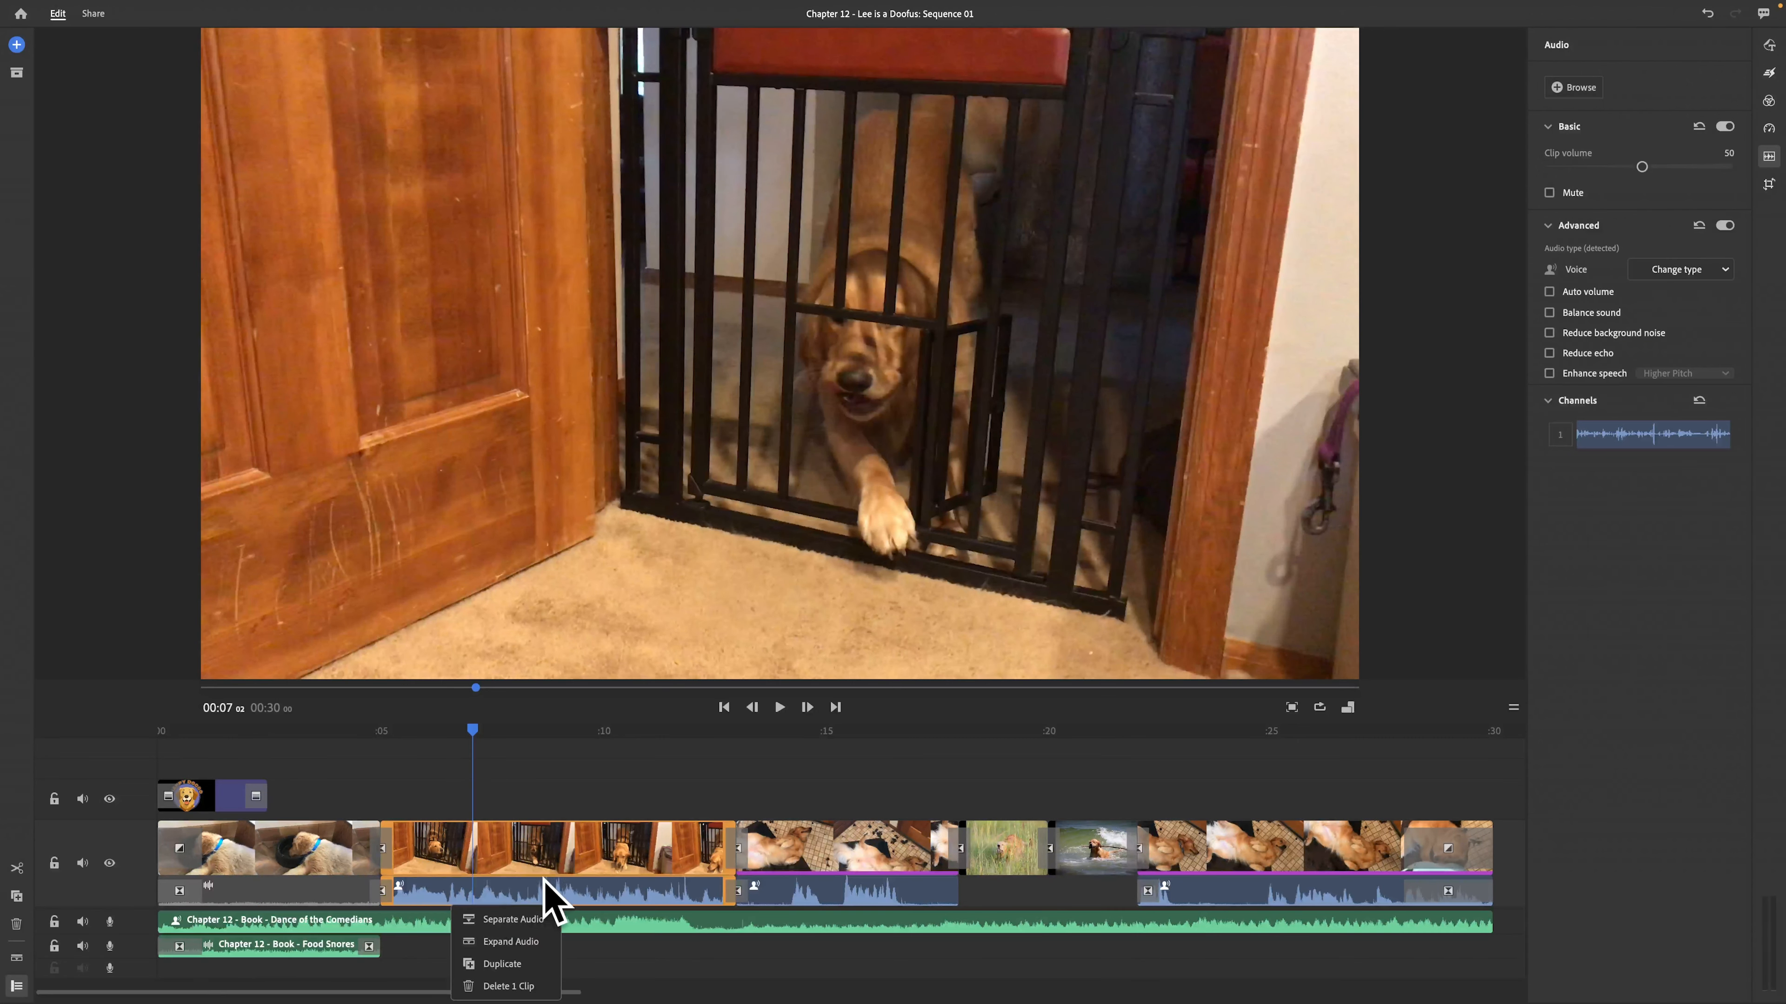
click(522, 920)
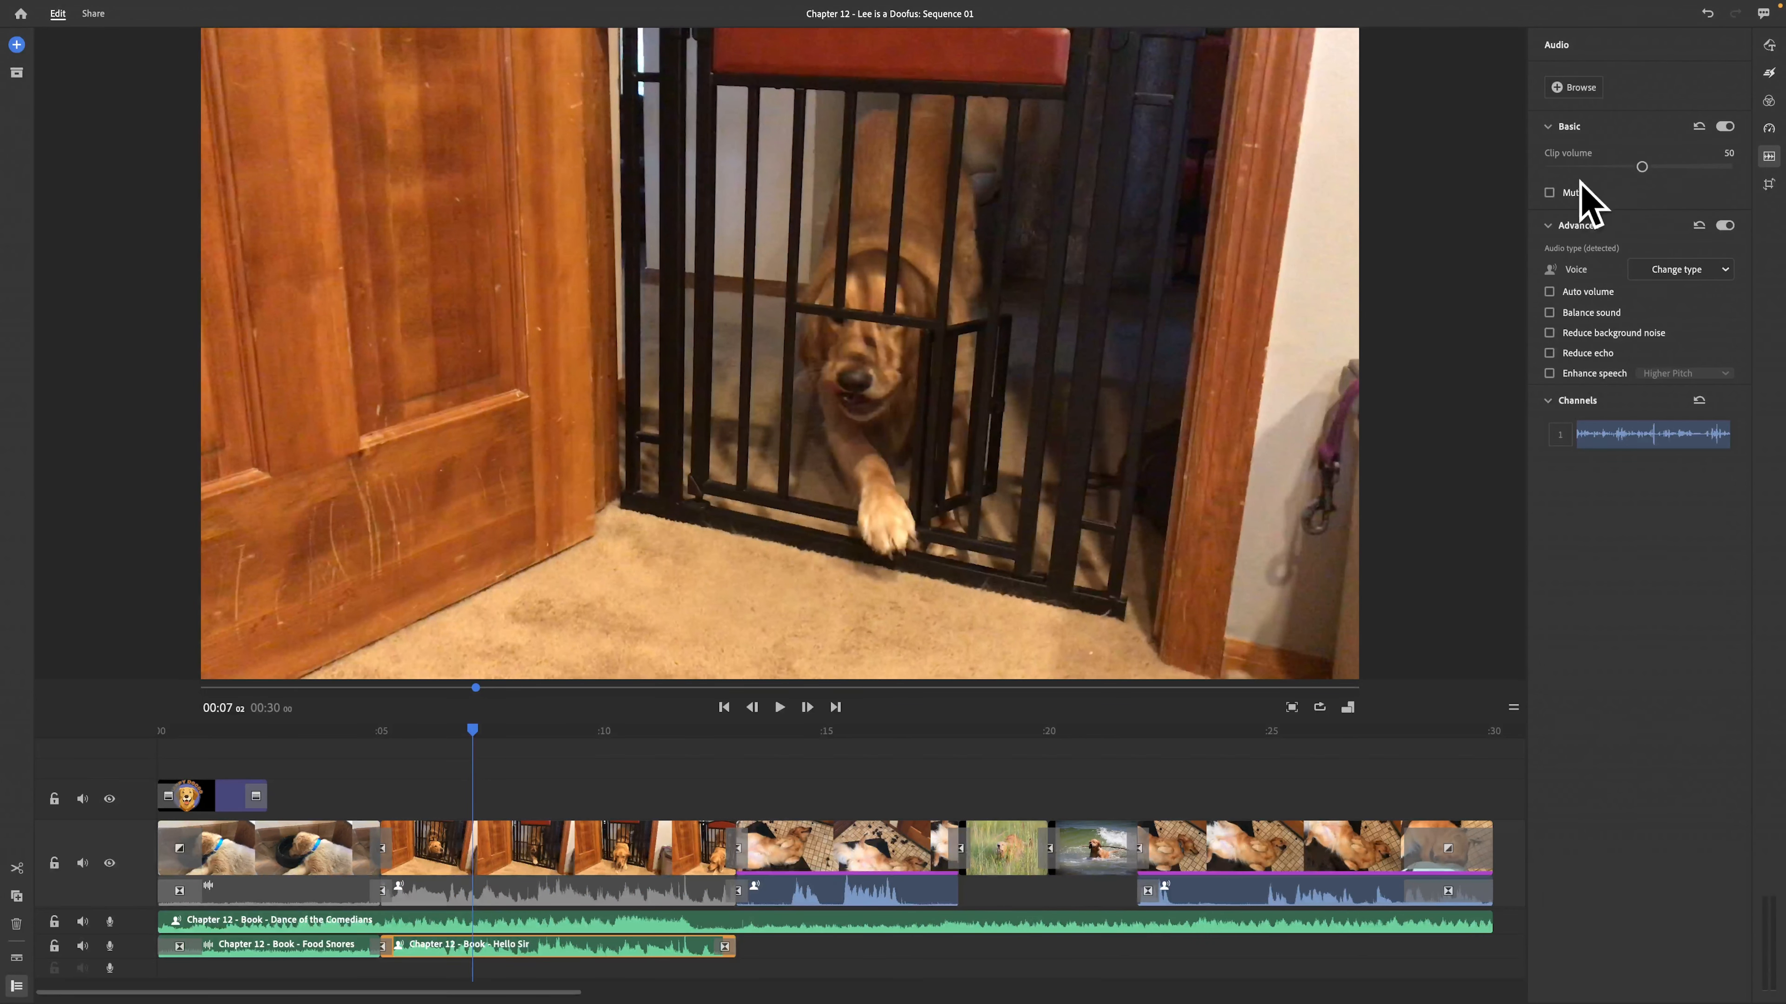
click(1573, 194)
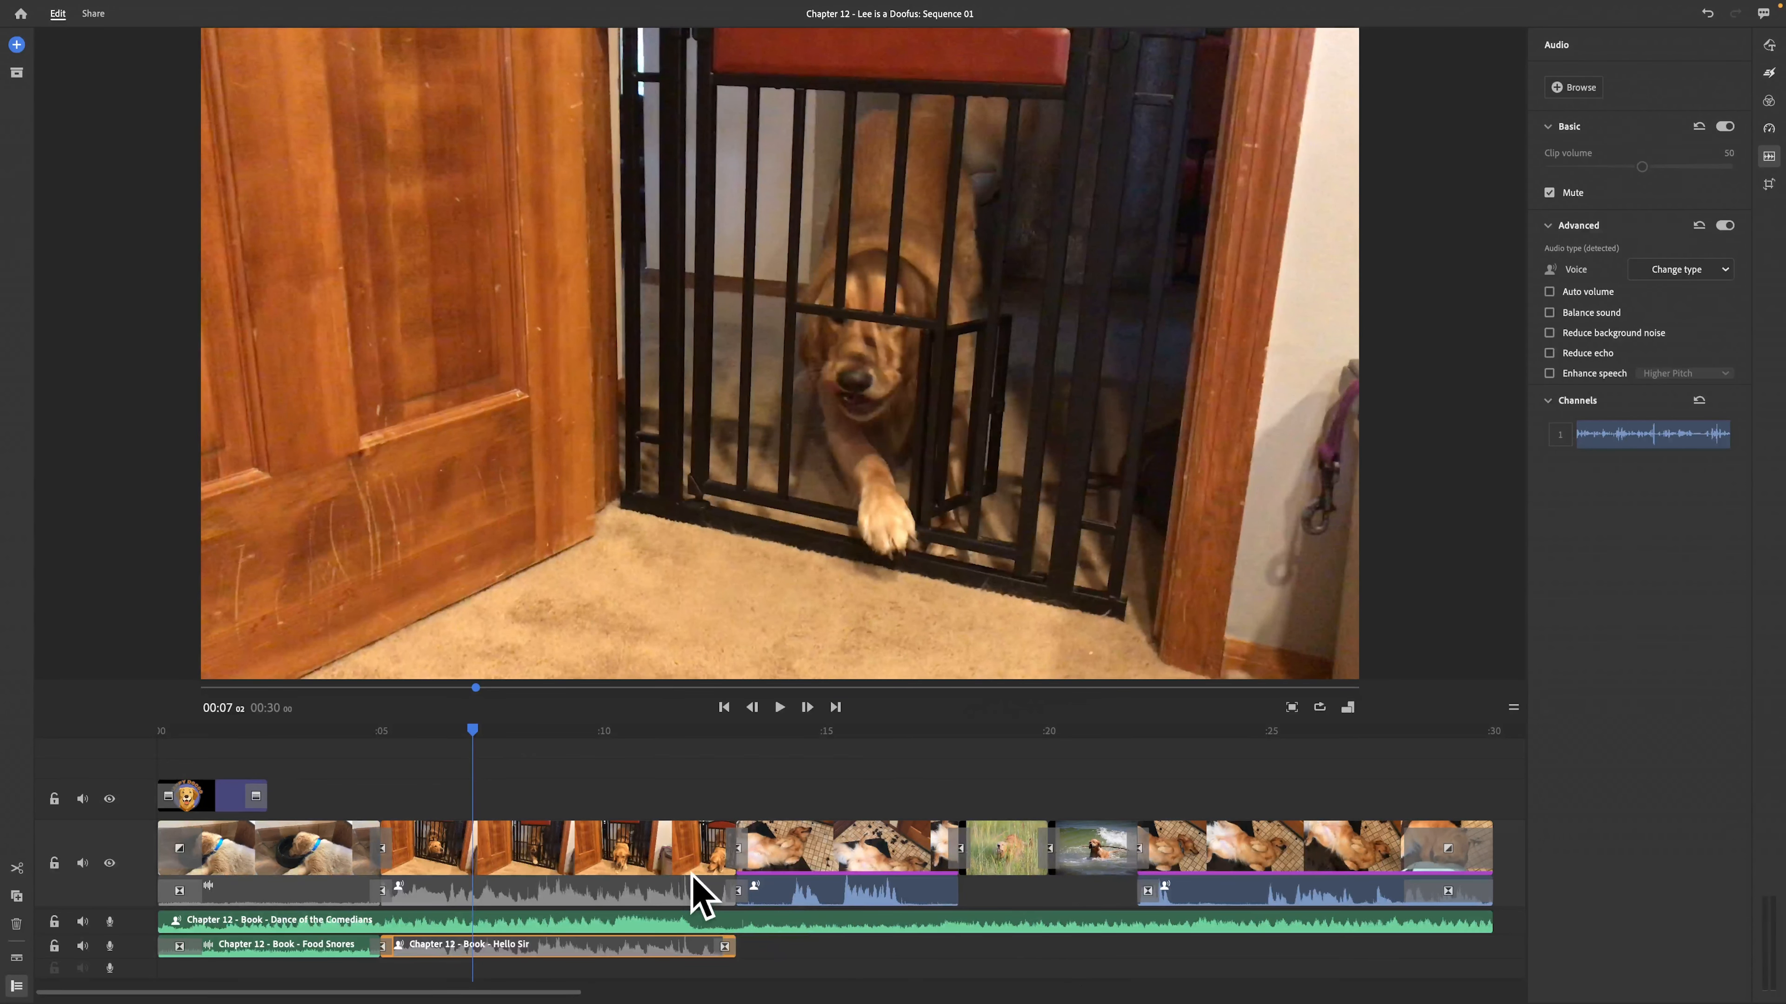
click(826, 872)
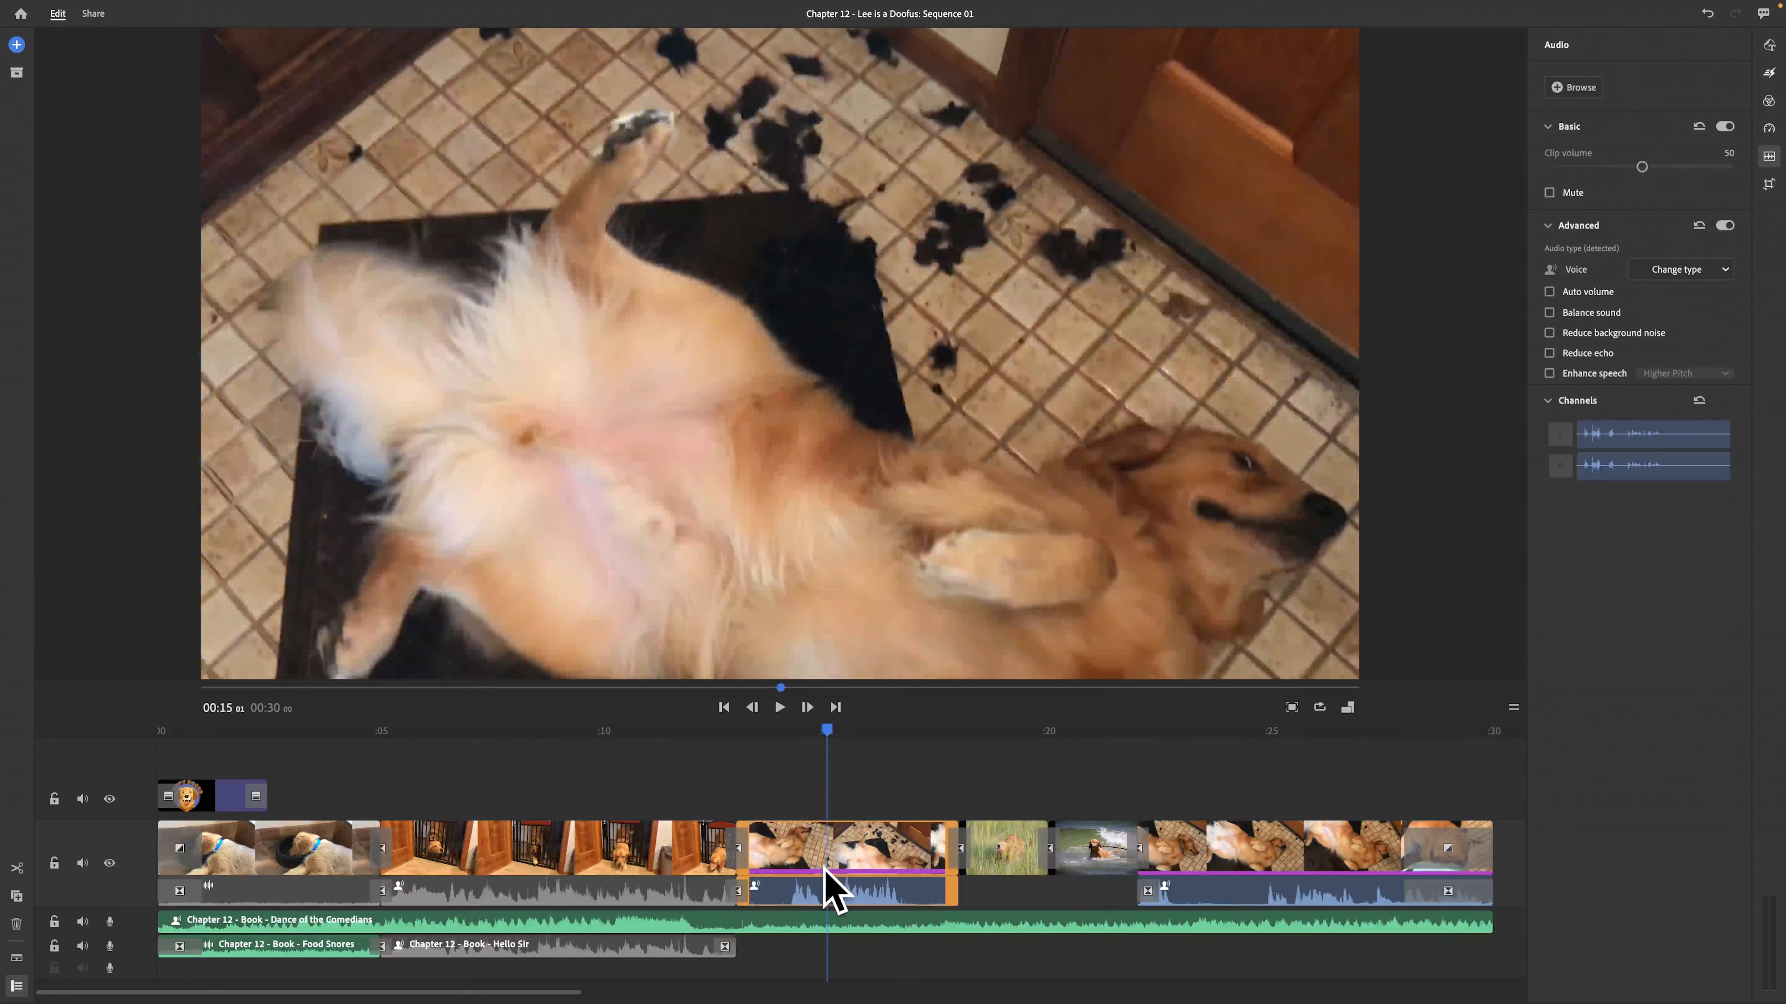
click(1258, 890)
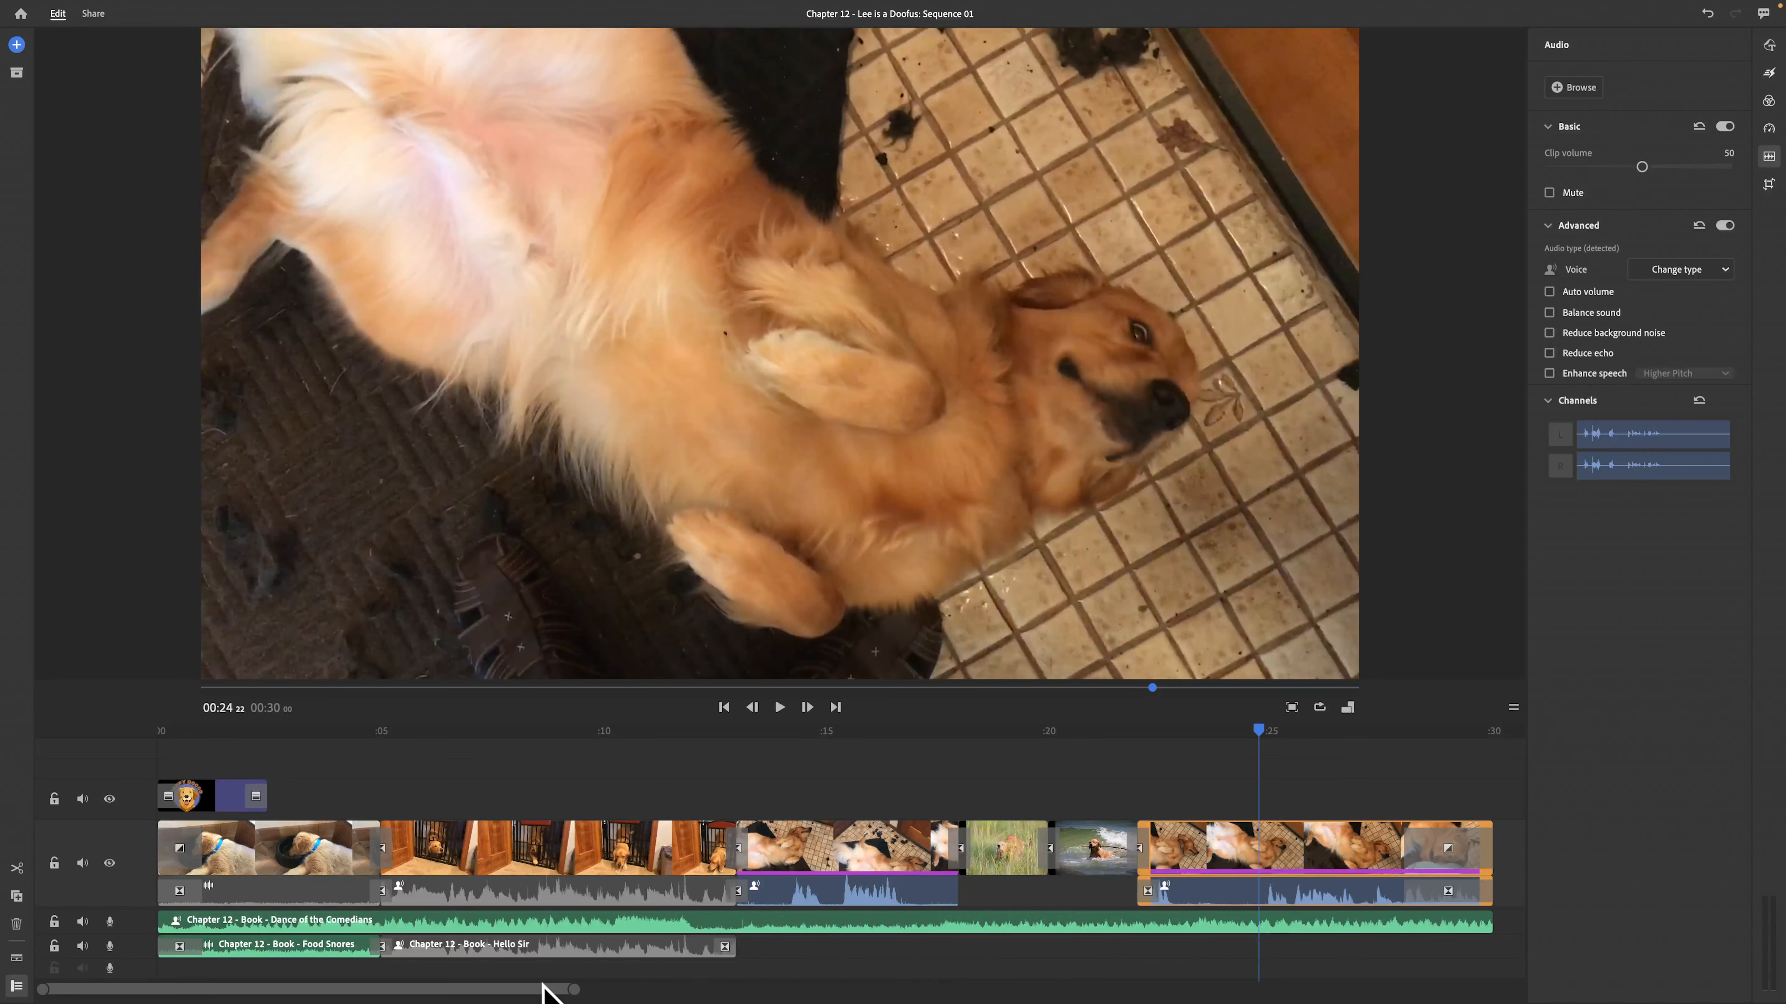
Add a Dissolve transition to the start of the Dance of the Comedians music and set its duration to 1 second.
click(252, 926)
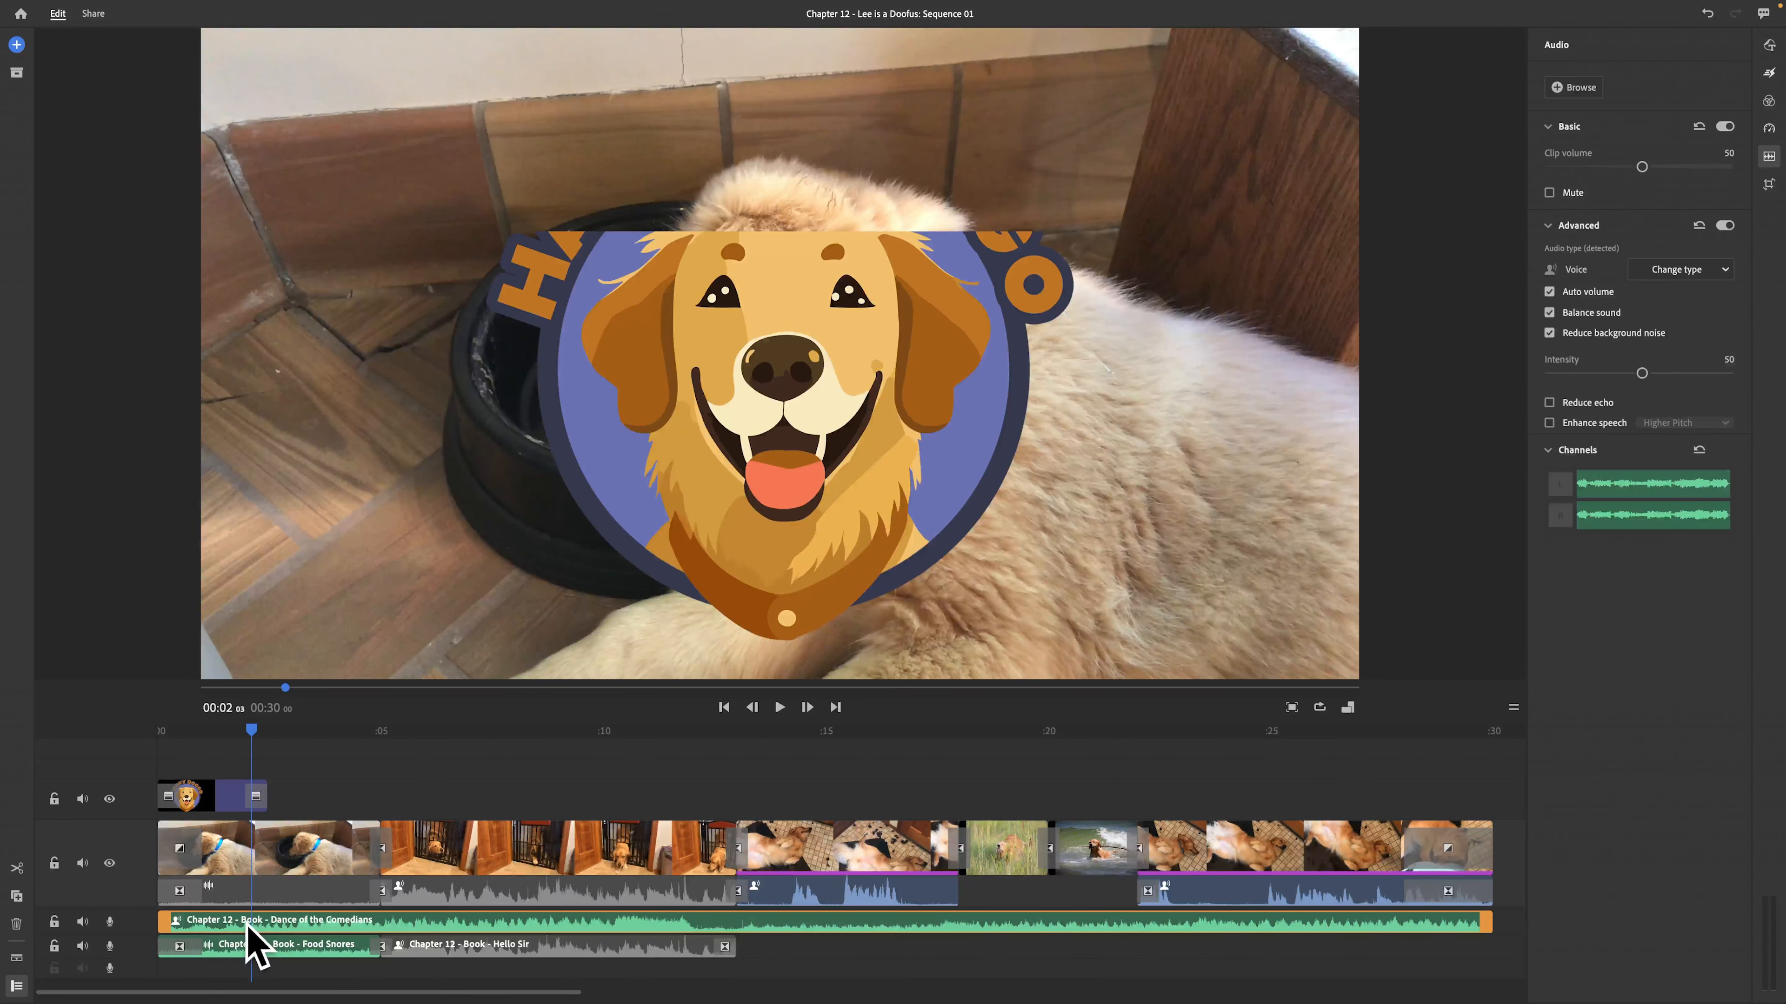
click(1769, 73)
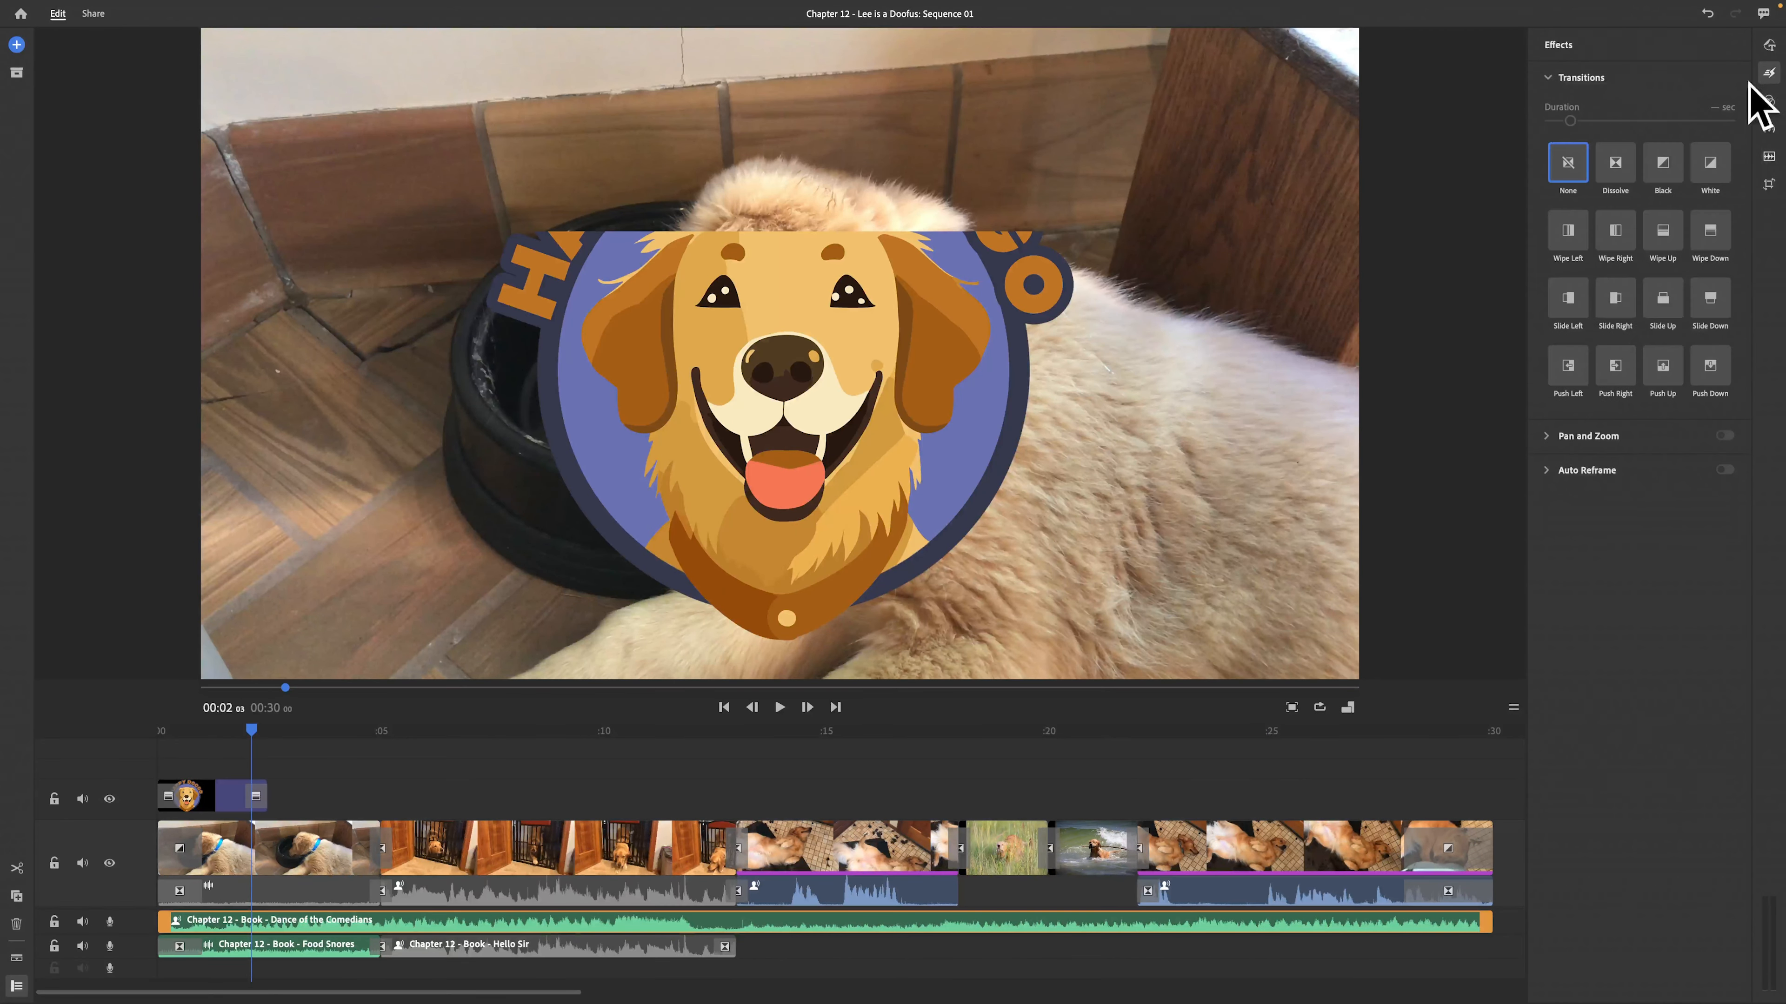
drag(1666, 176, 184, 945)
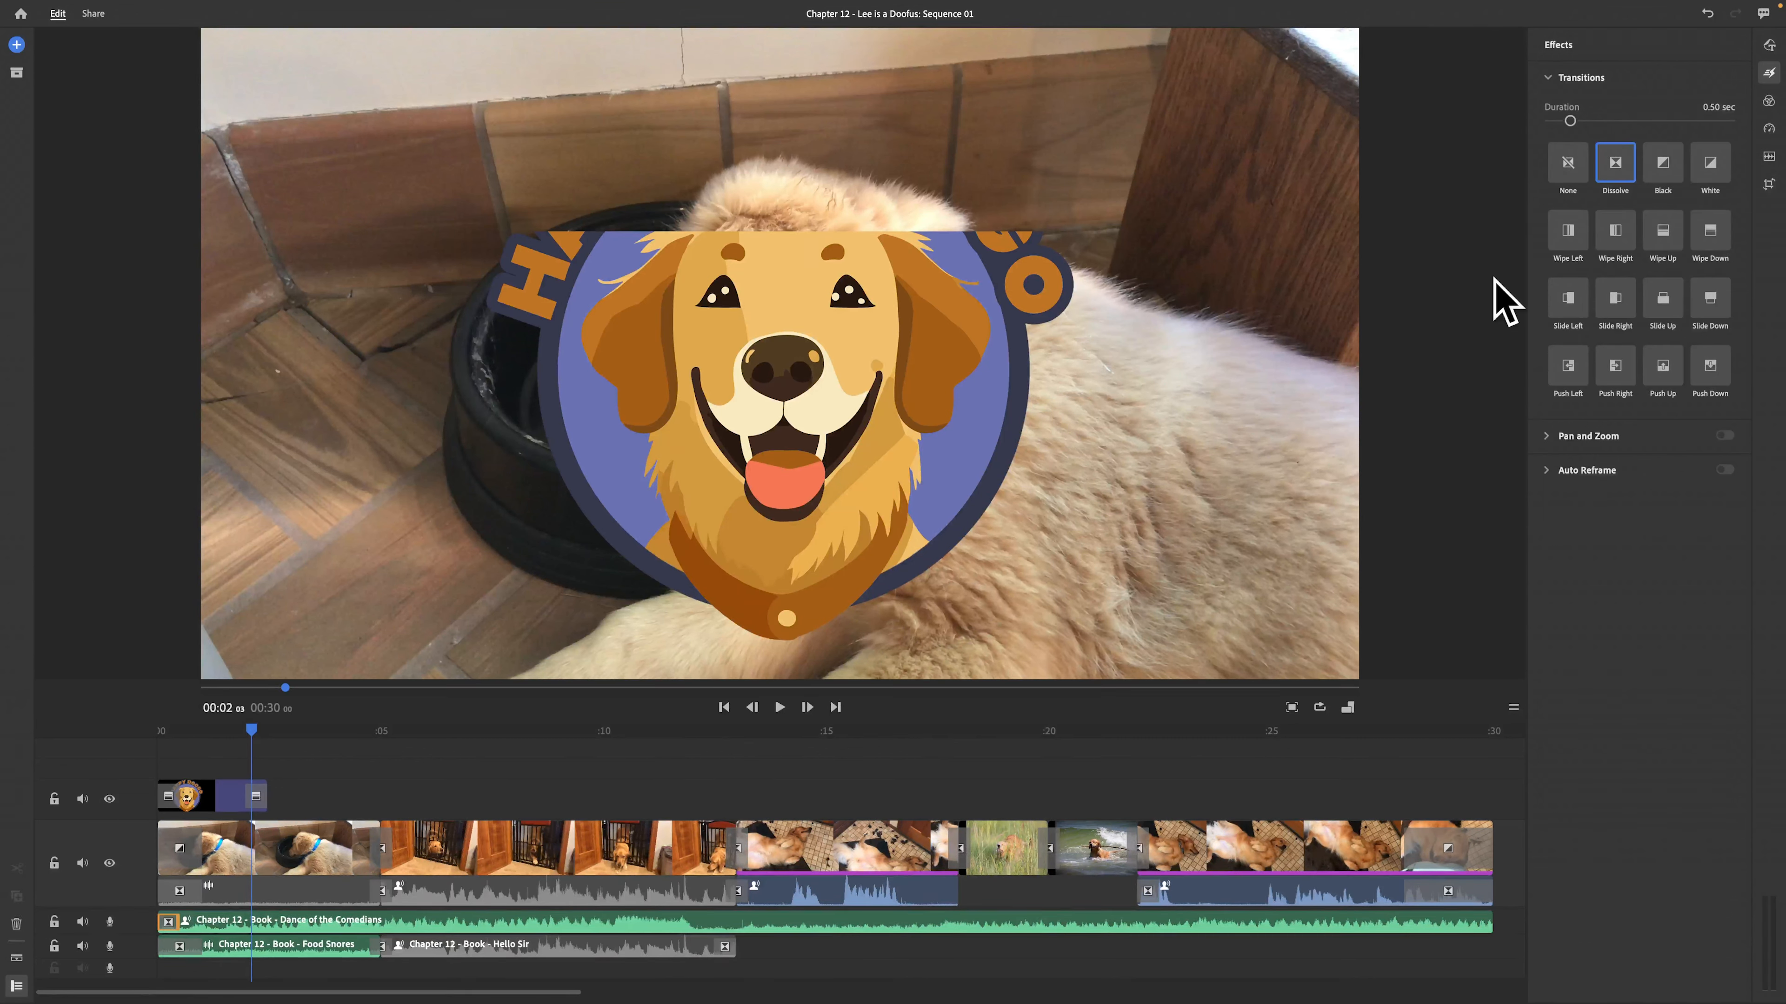
text(1)
key(Return)
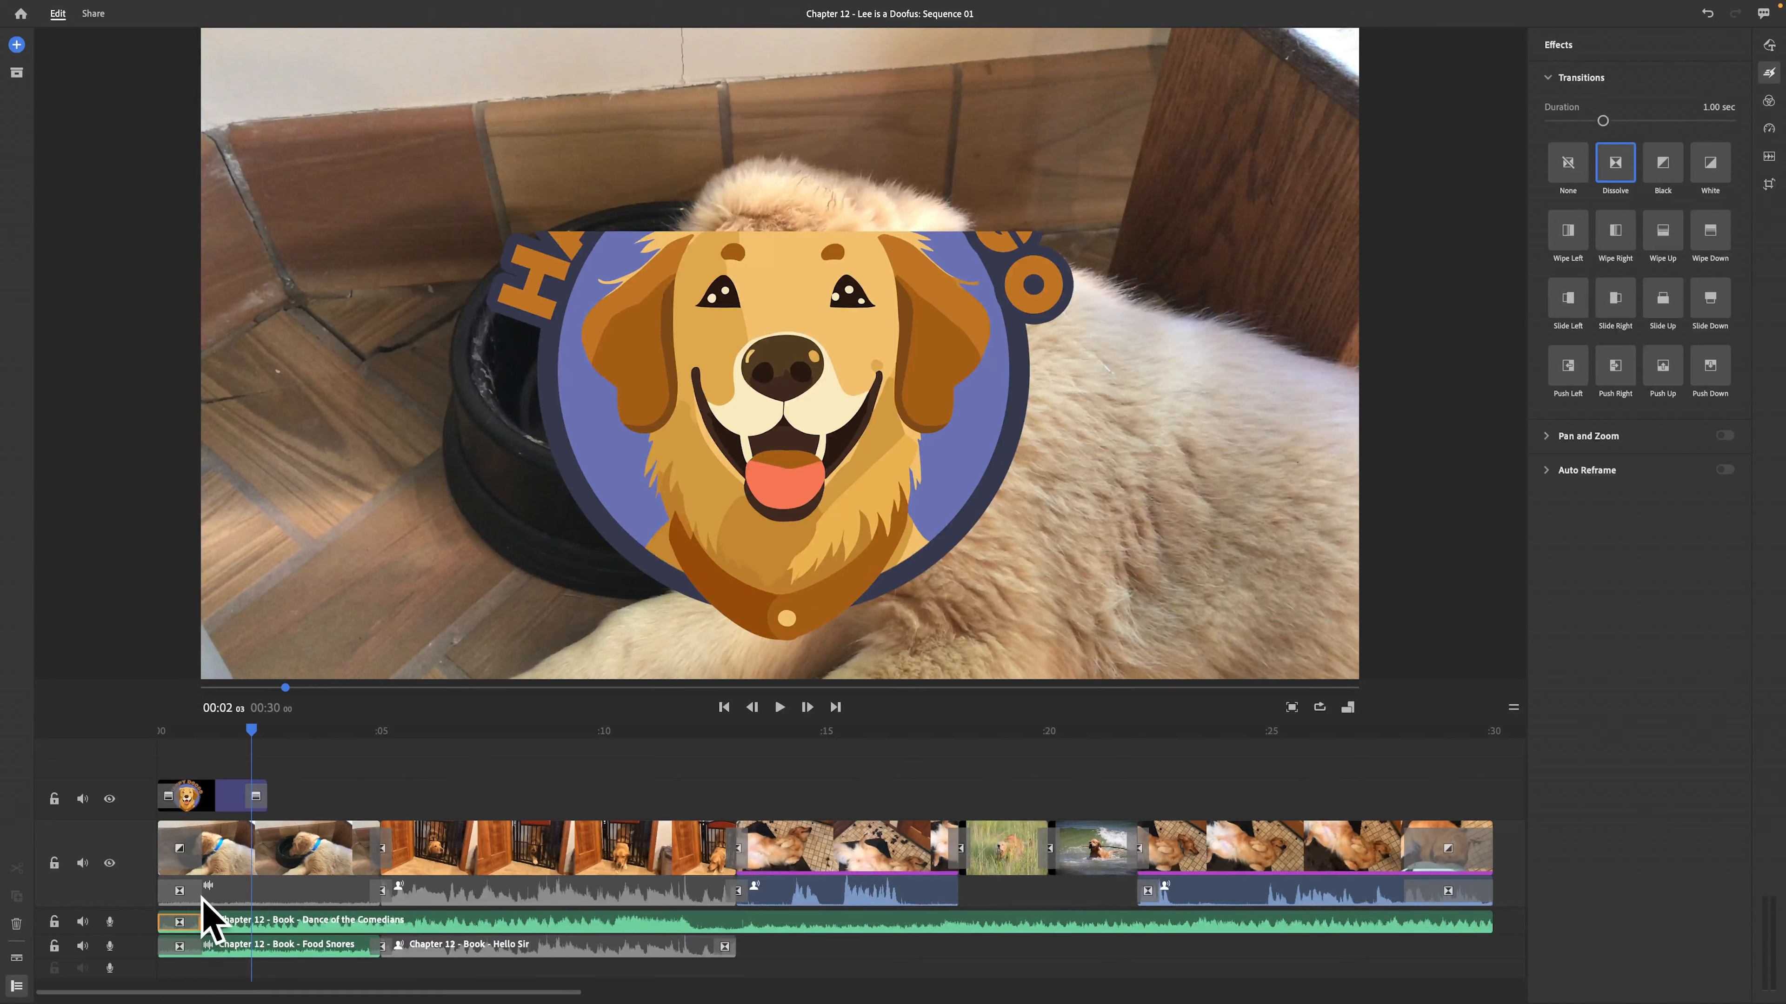
Add a Dissolve transition to the end of the Dance of the Comedians music and set its duration to 2 seconds.
drag(427, 990, 612, 991)
click(950, 923)
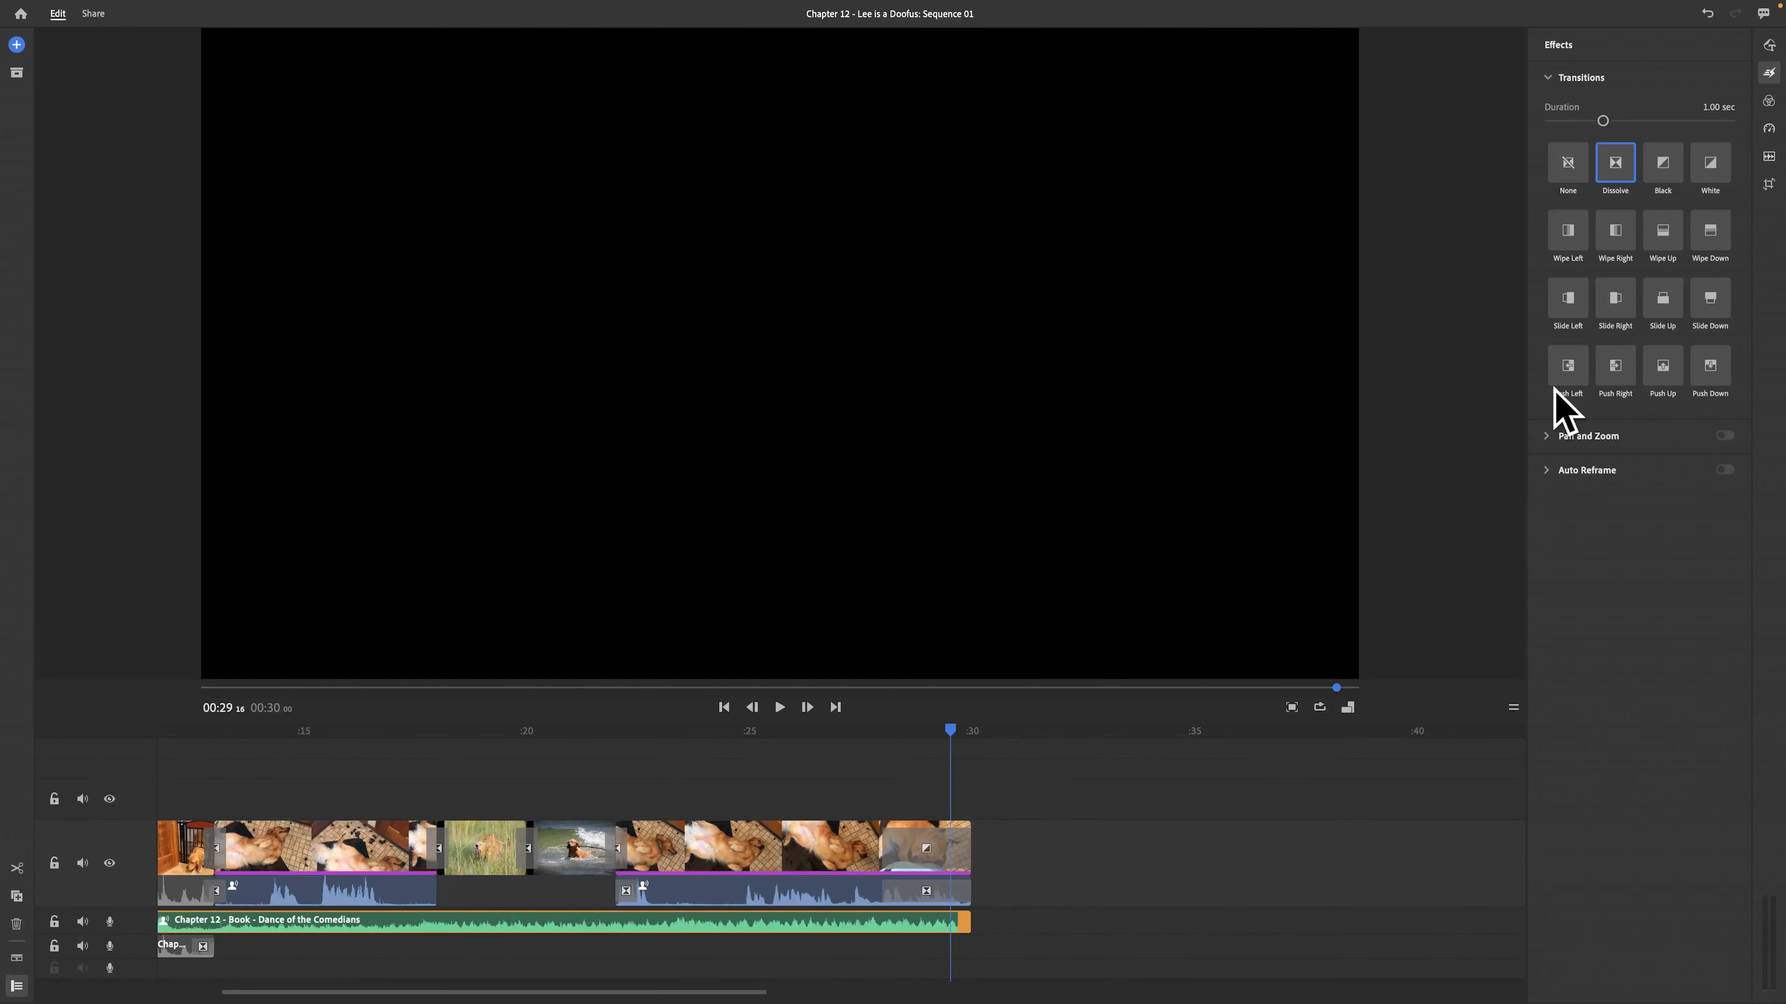
mouse_move(1615, 168)
mouse_down()
mouse_move(1459, 371)
mouse_move(1615, 148)
mouse_move(1661, 173)
mouse_move(1203, 514)
mouse_move(921, 941)
mouse_move(972, 958)
mouse_move(961, 932)
mouse_up()
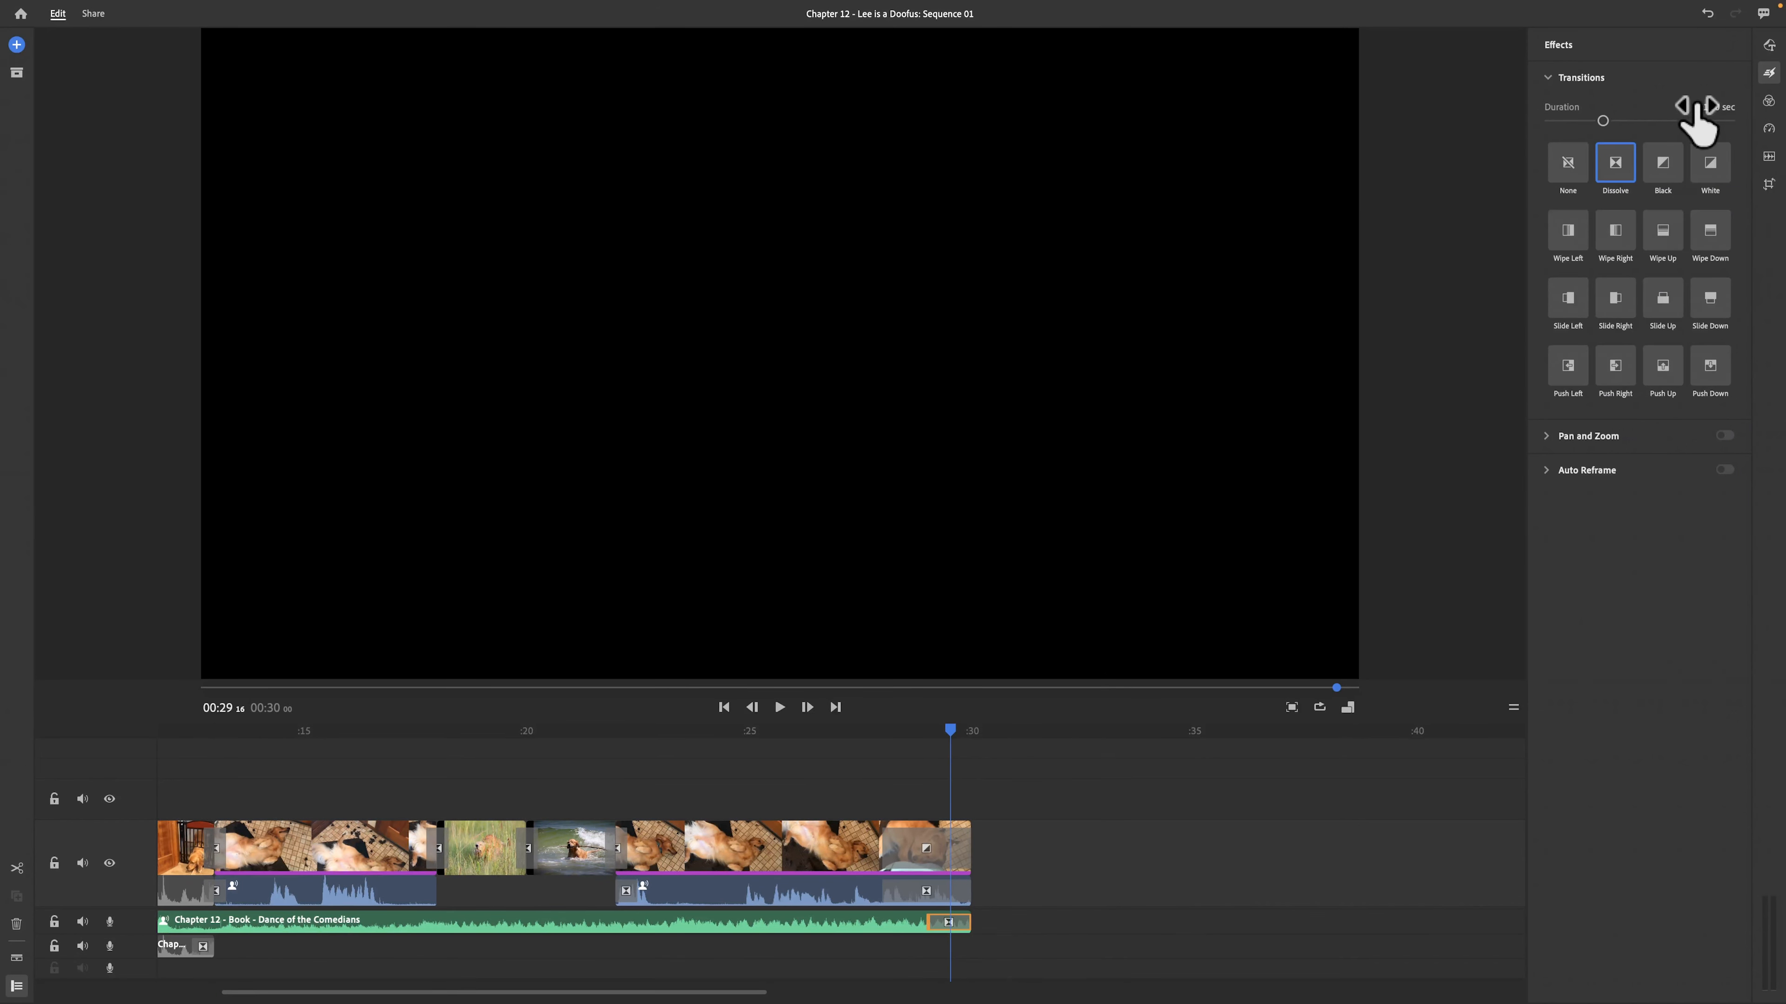
click(1732, 105)
text(2)
key(Return)
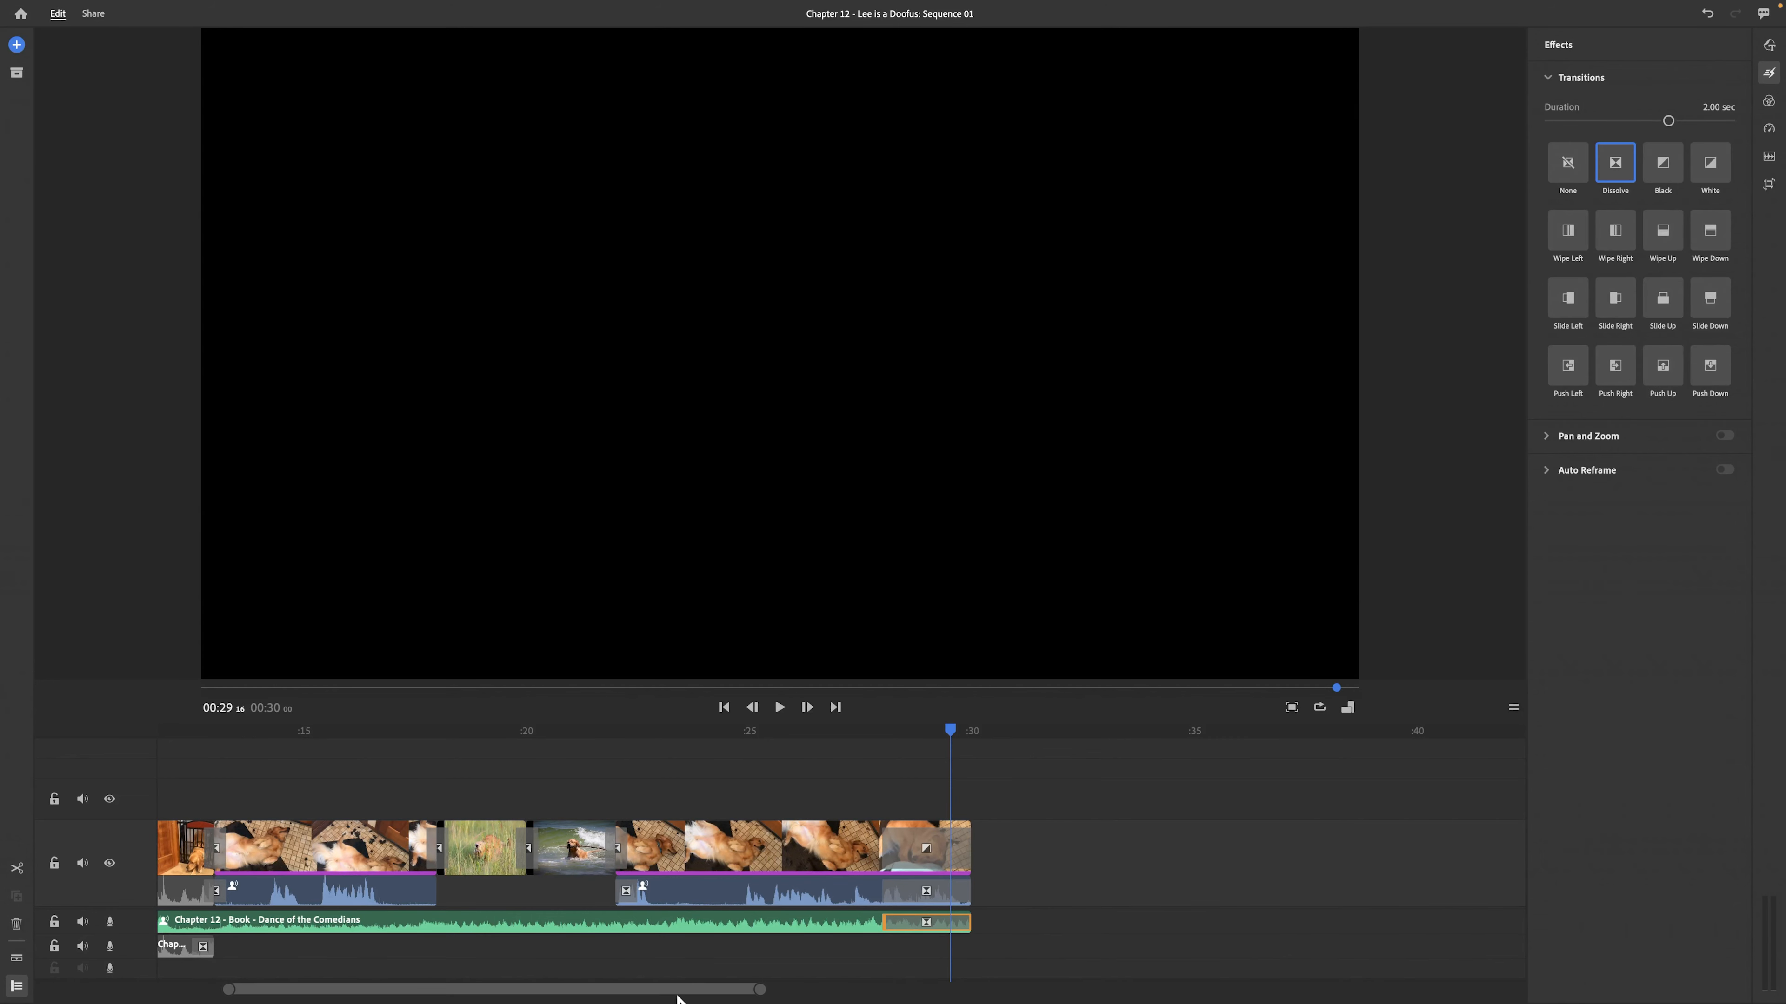
Replace the transition at the end of the first tile floor clip, before the grass photo, with a Black transition.
drag(659, 995, 355, 988)
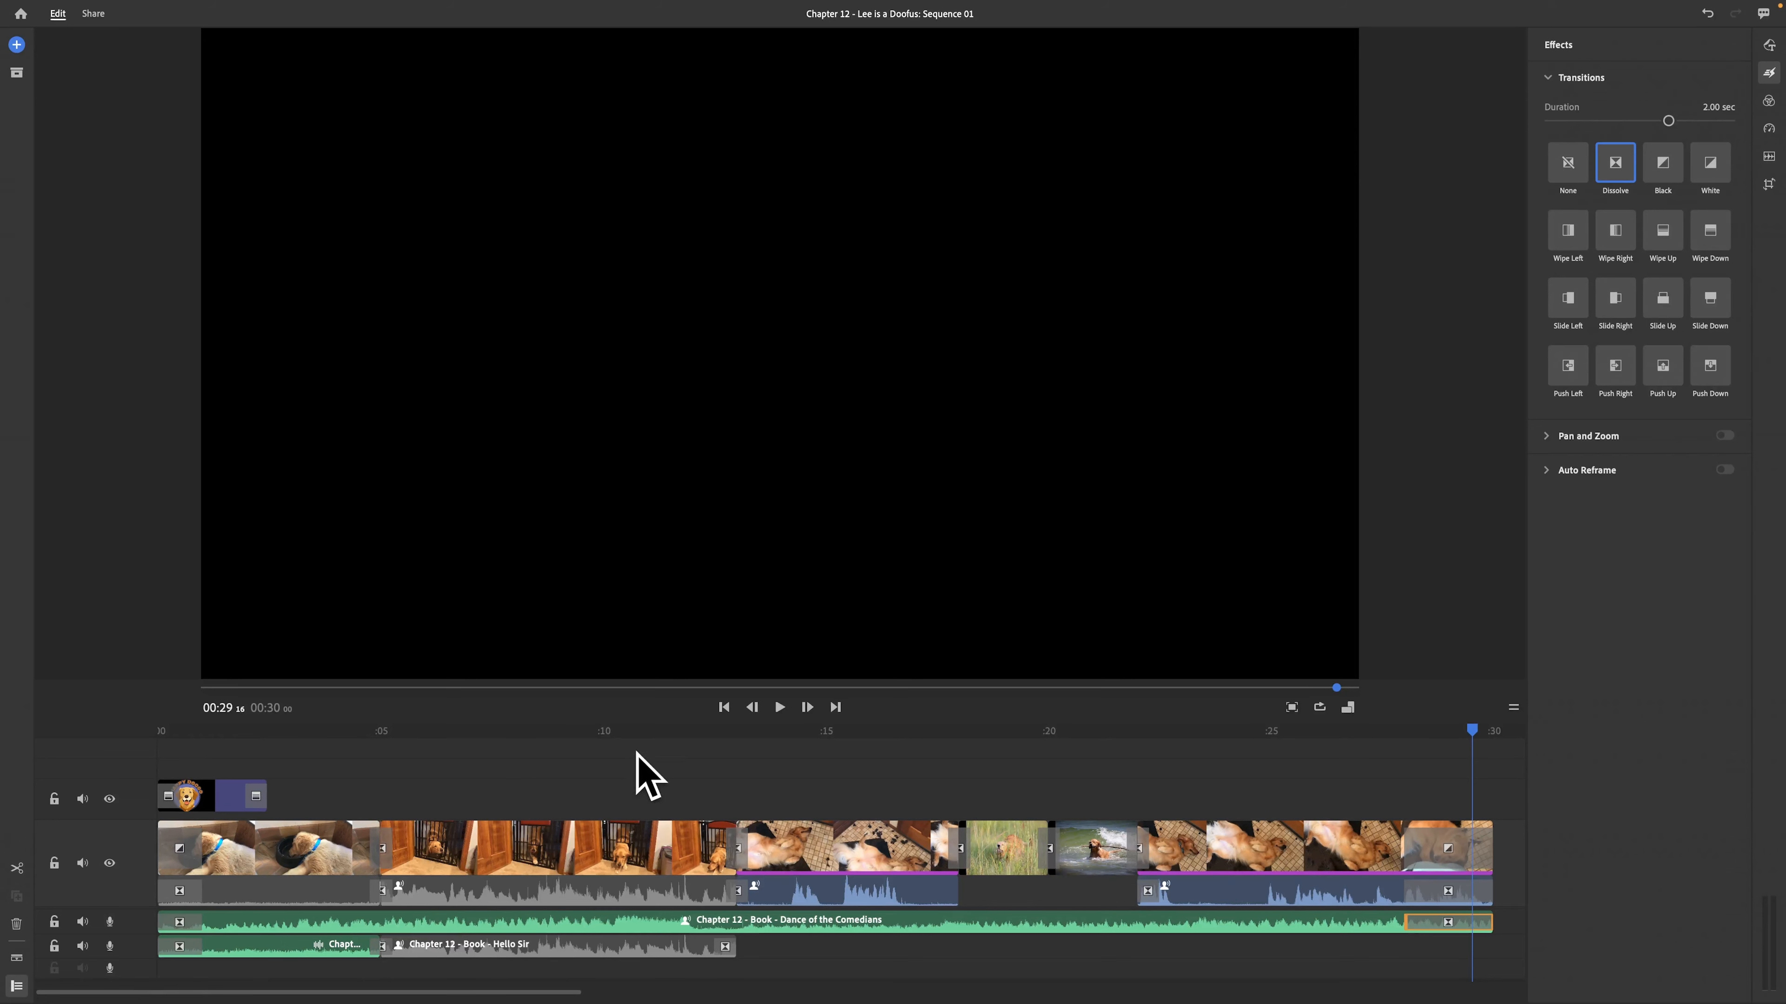
click(863, 897)
mouse_move(1632, 168)
mouse_down()
mouse_move(917, 925)
mouse_move(961, 928)
mouse_up()
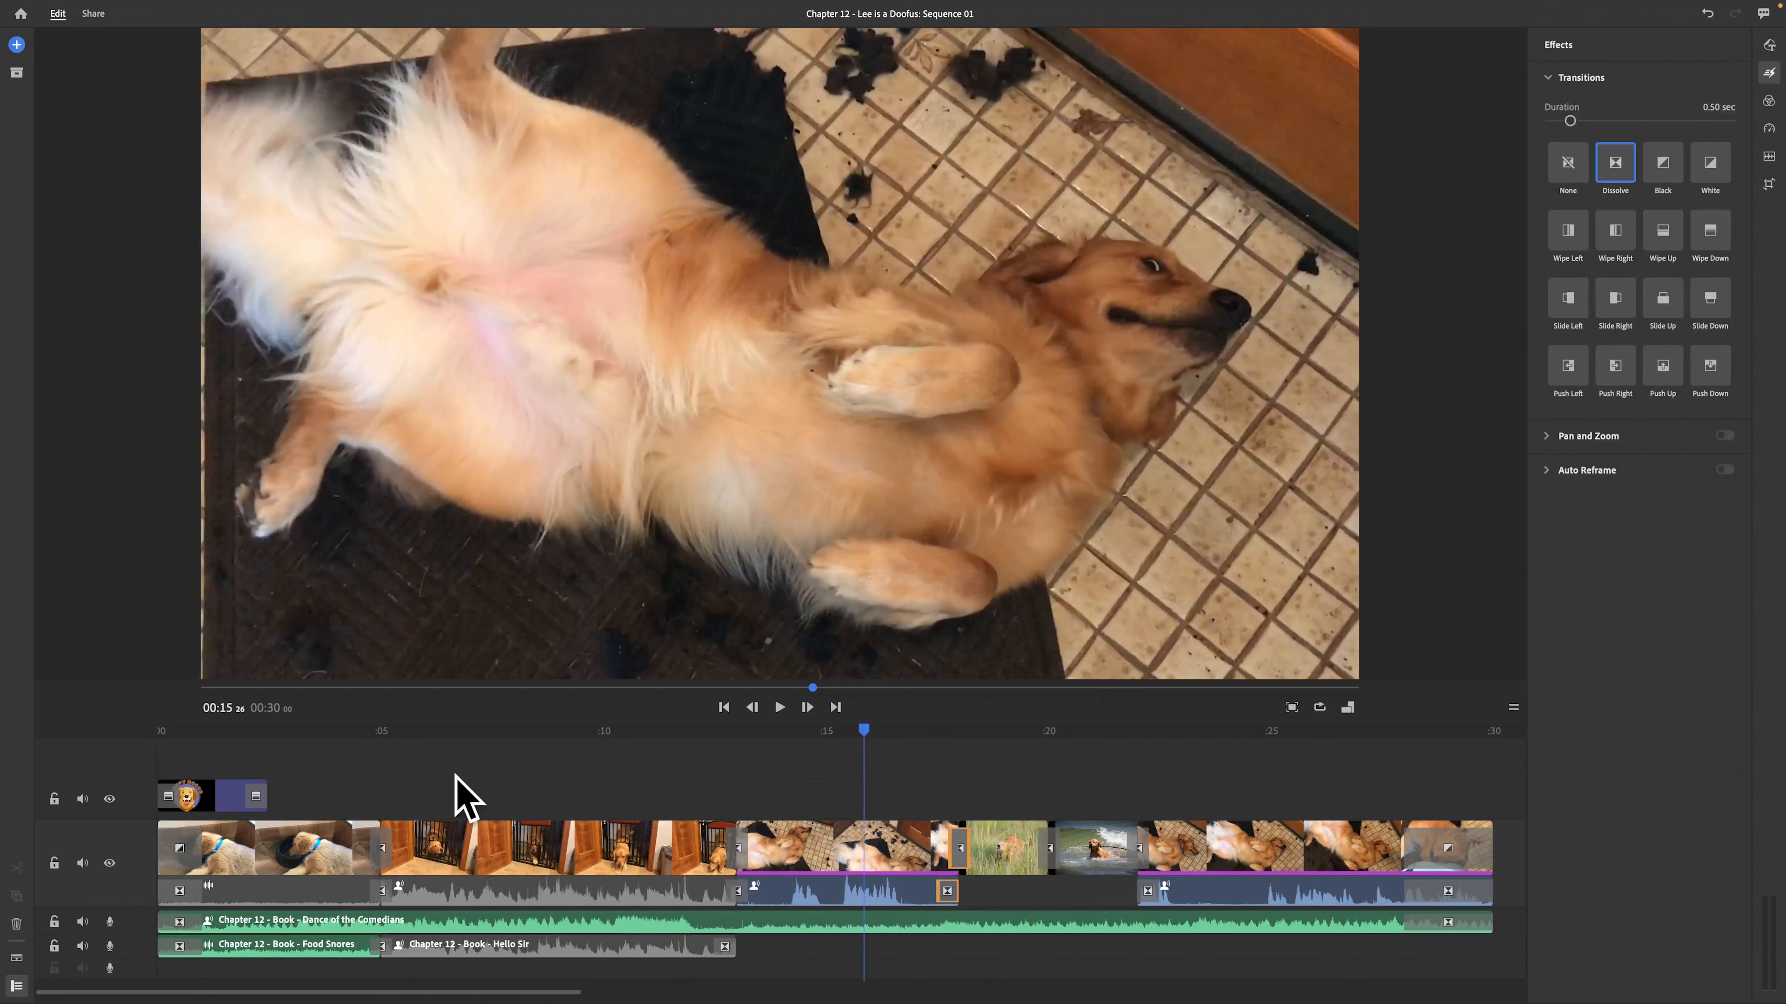
click(914, 893)
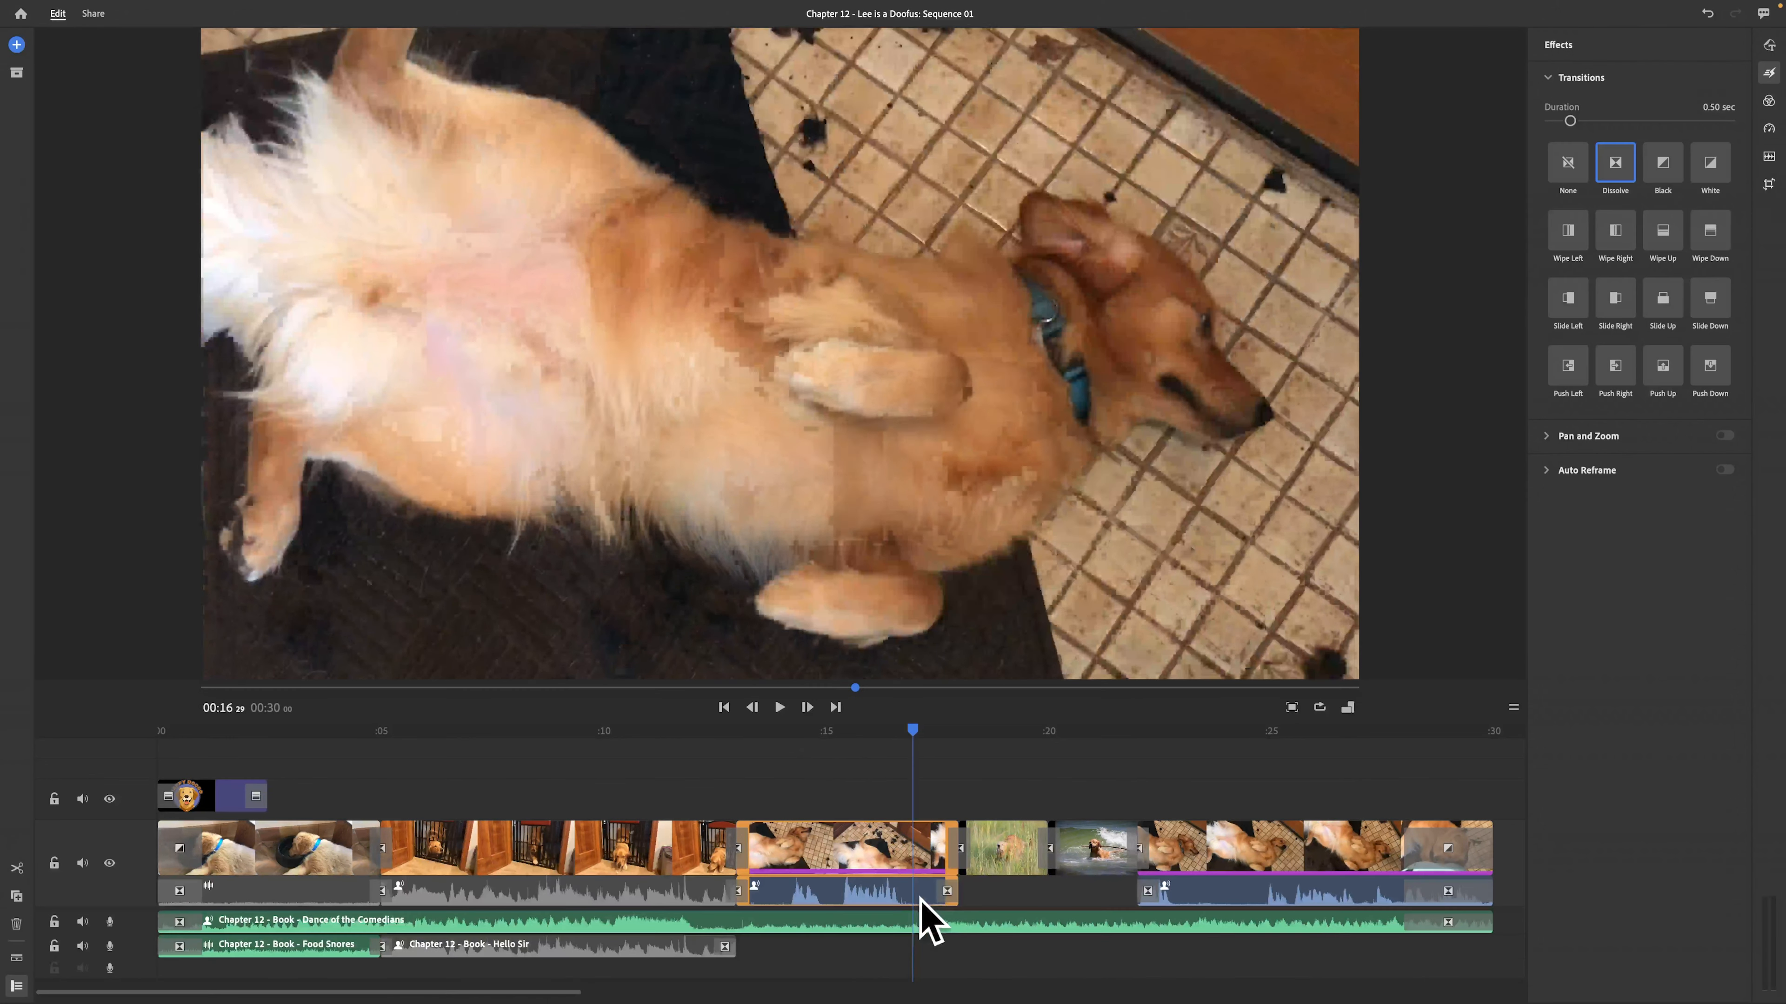
click(946, 892)
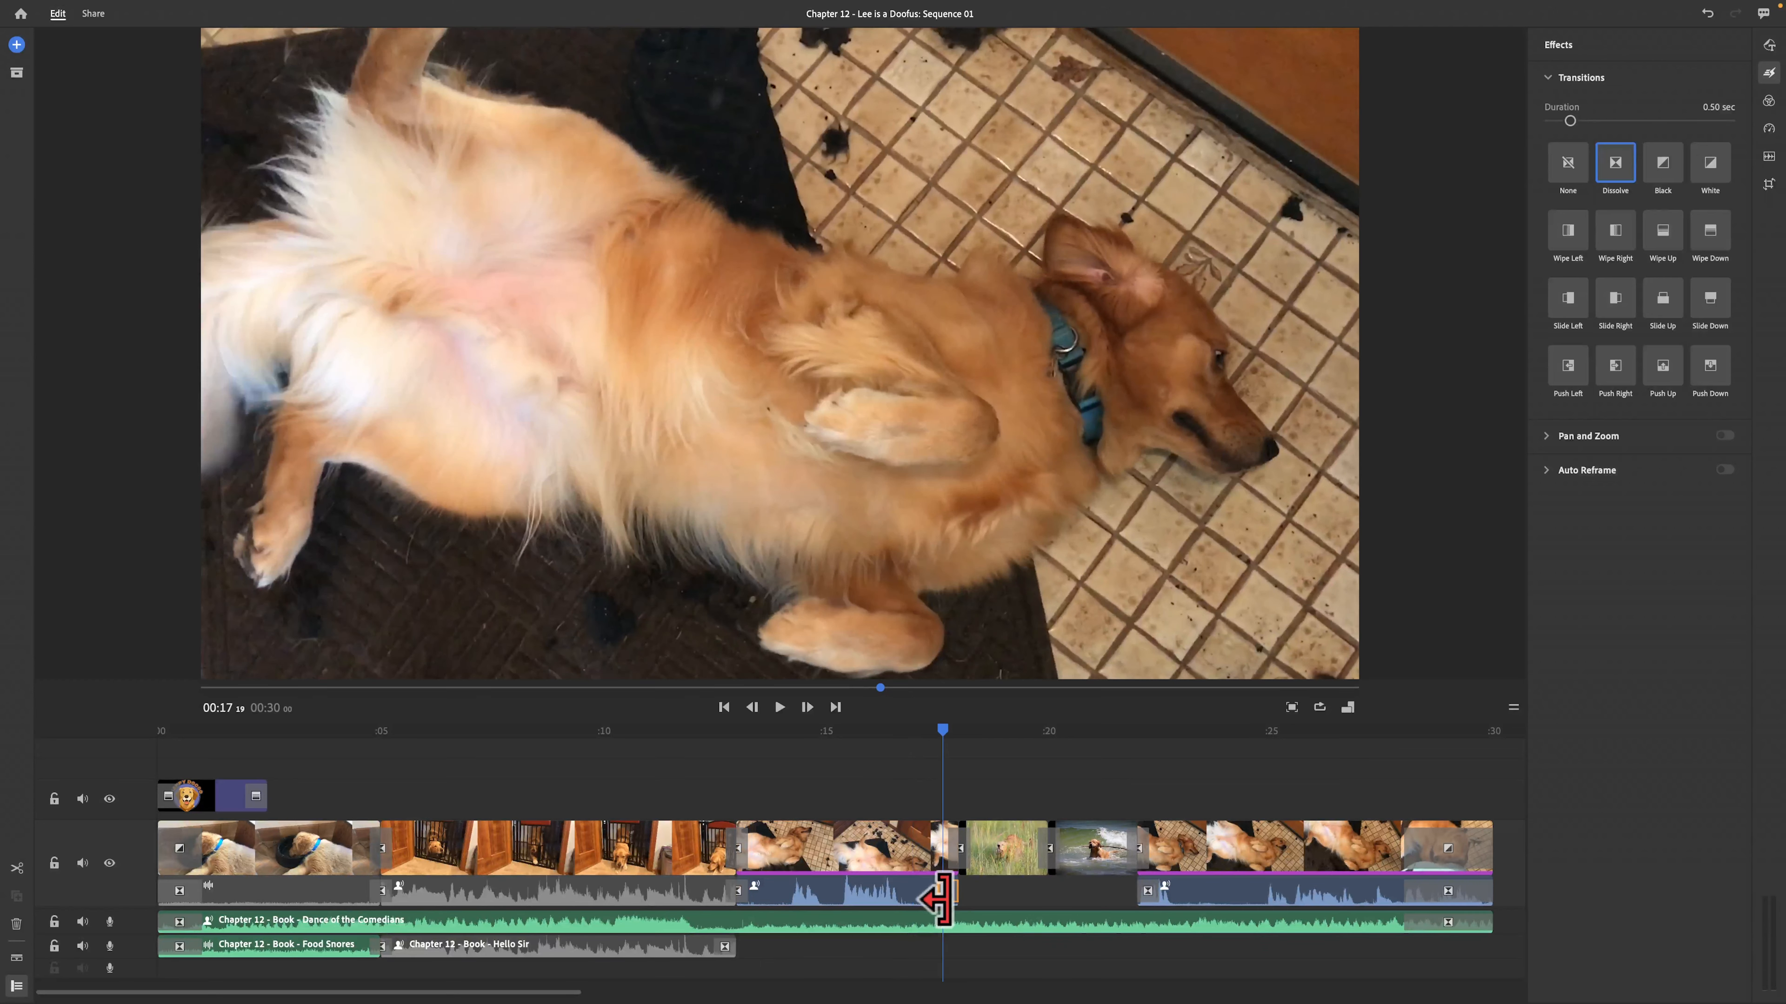
key(Delete)
mouse_move(1666, 176)
mouse_down()
mouse_move(1024, 811)
mouse_move(977, 947)
mouse_up()
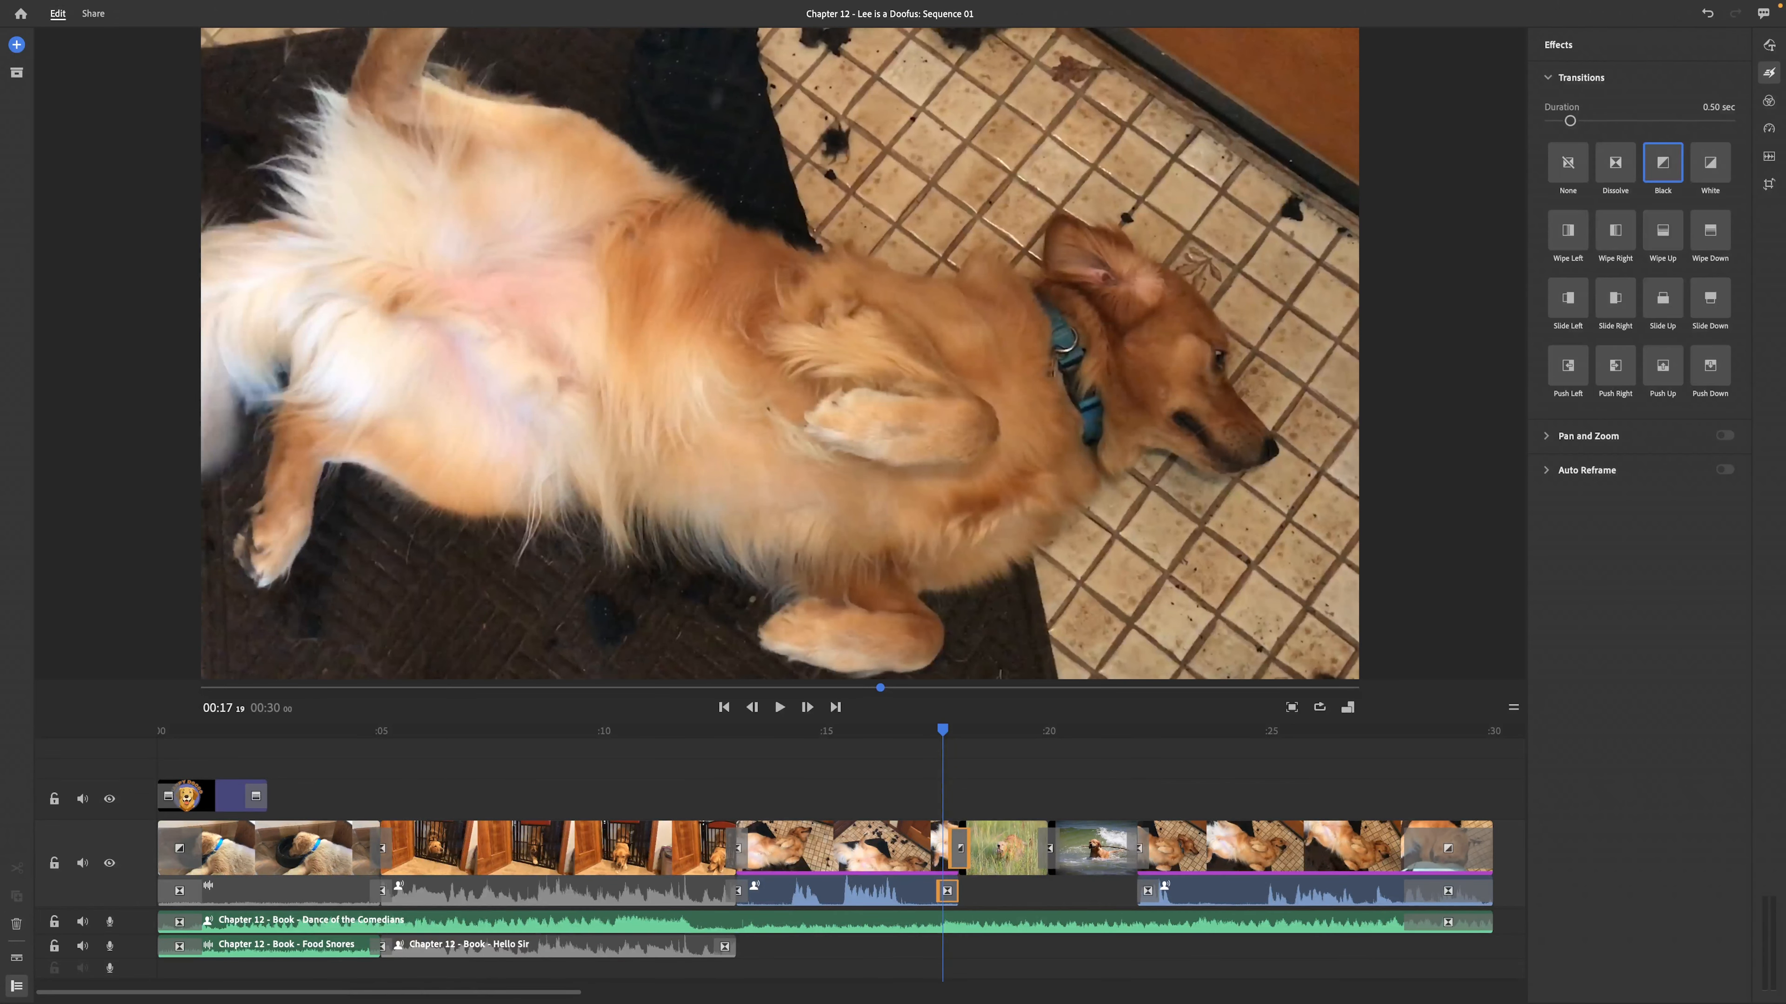
click(490, 870)
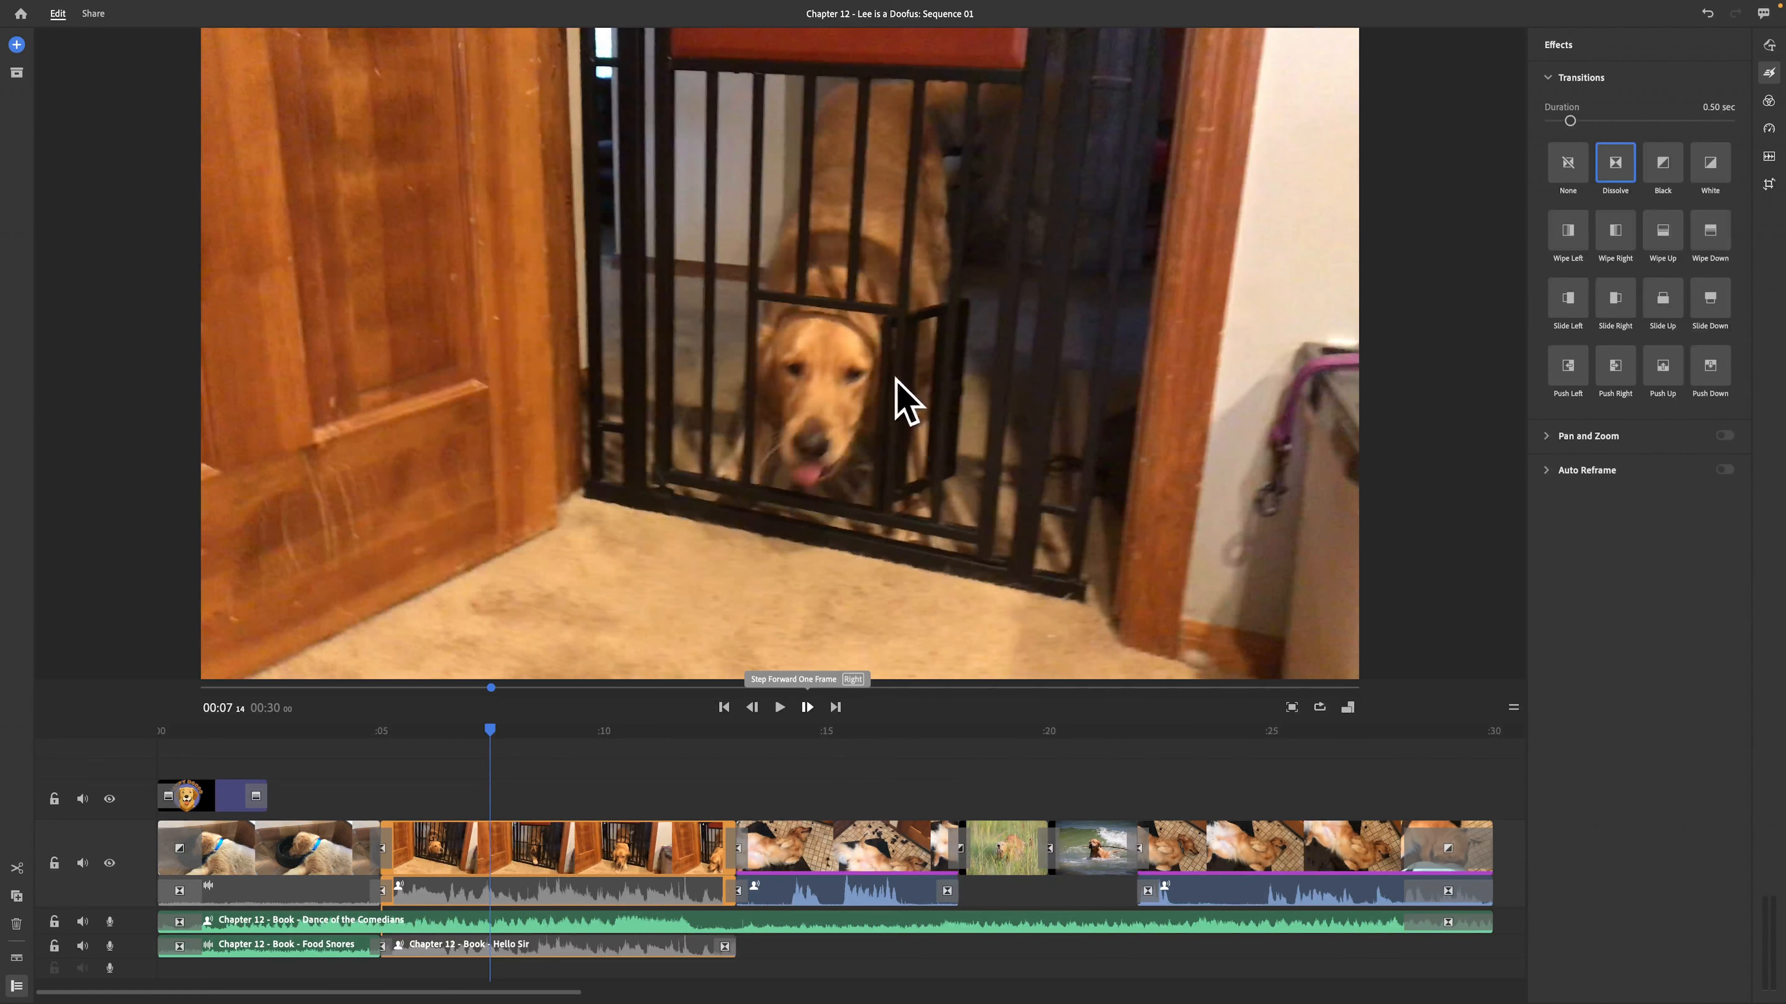
click(296, 851)
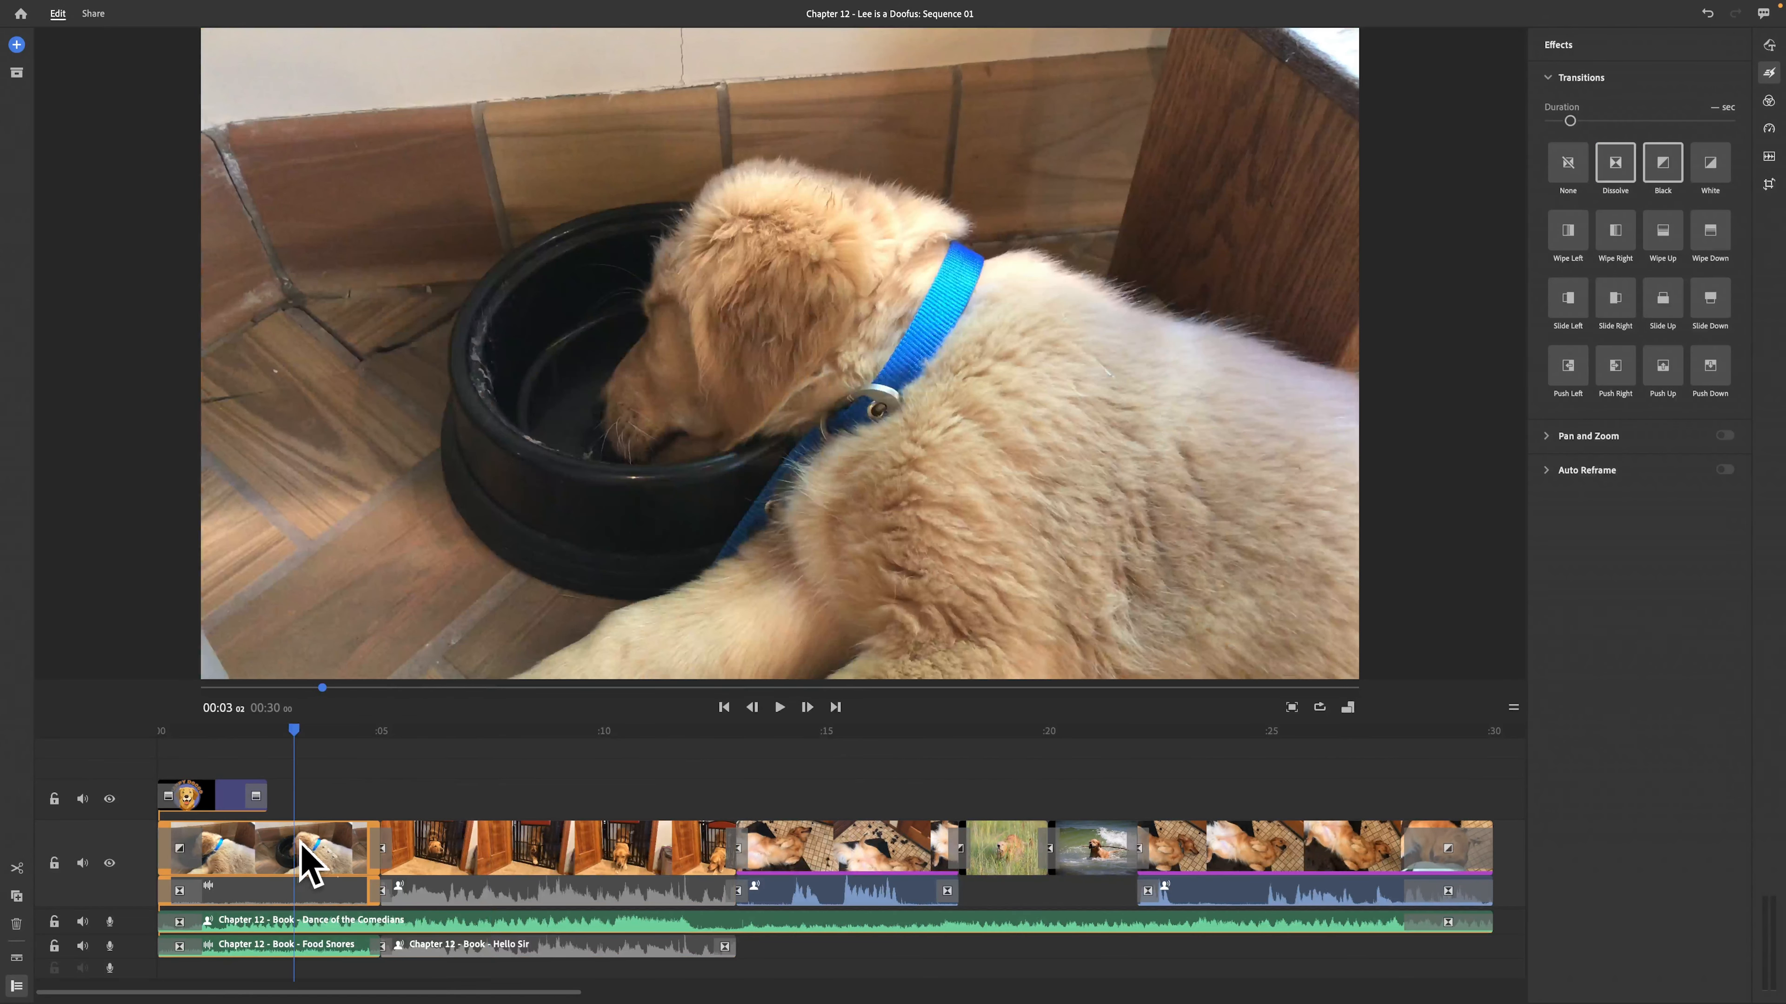
click(820, 851)
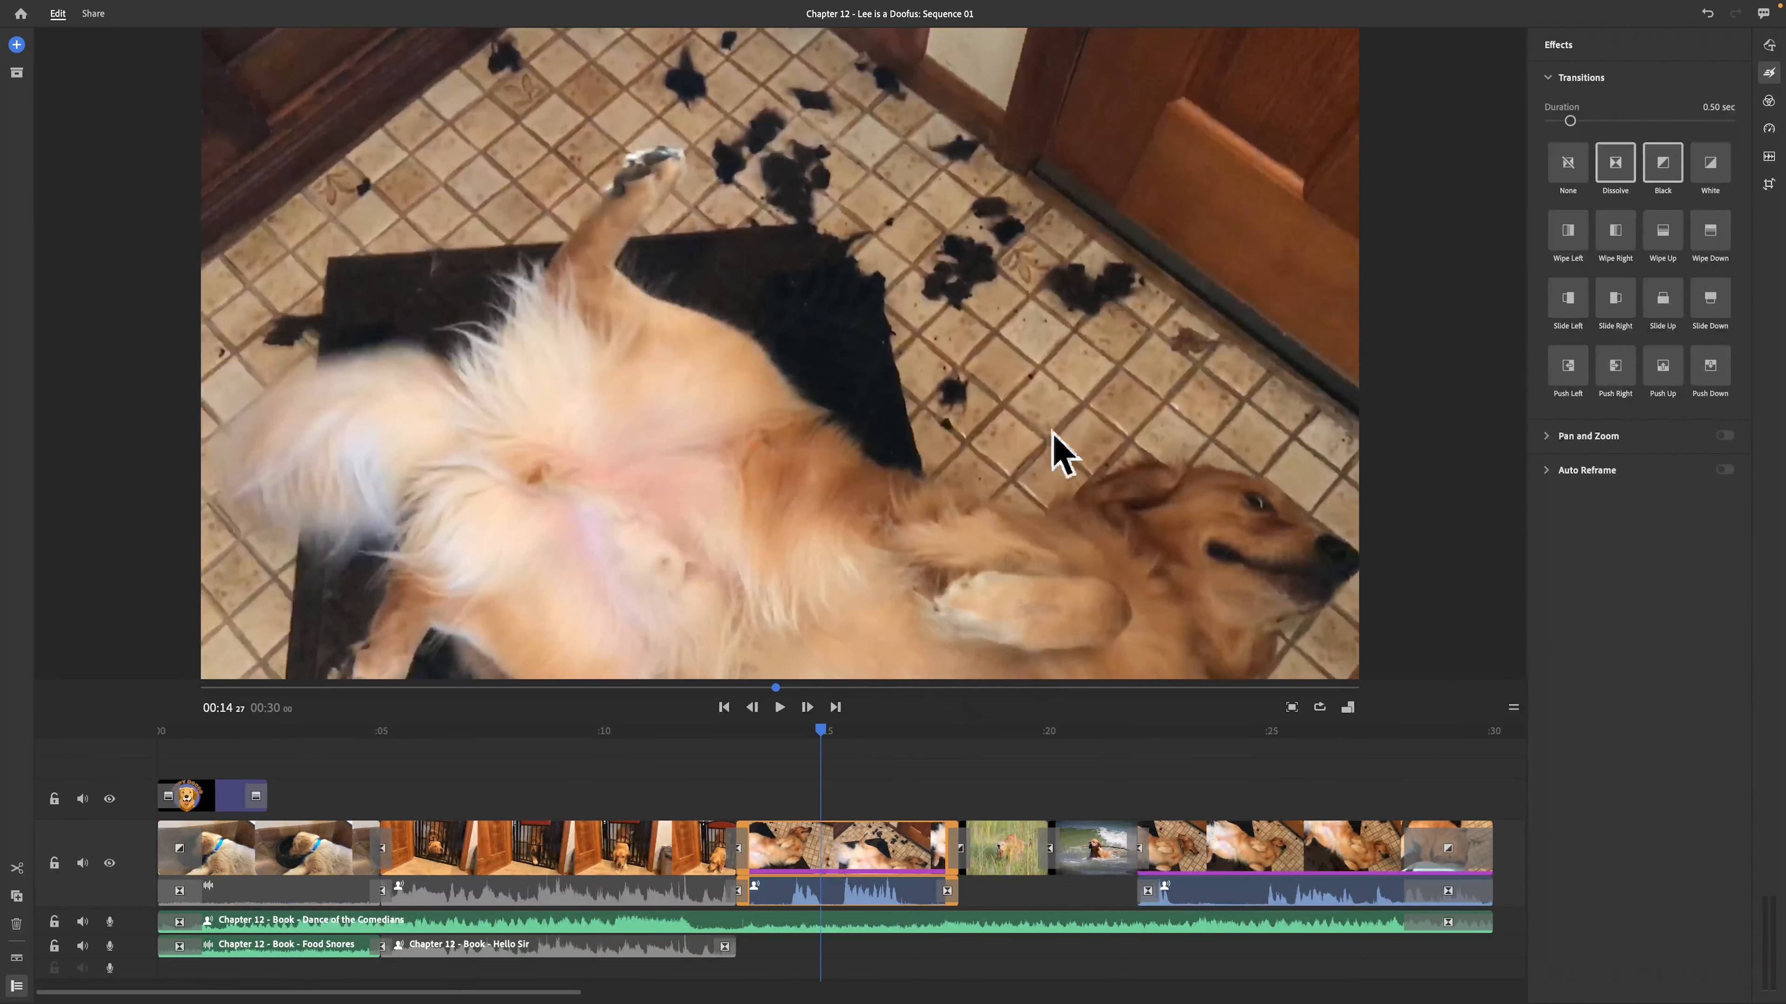
click(520, 841)
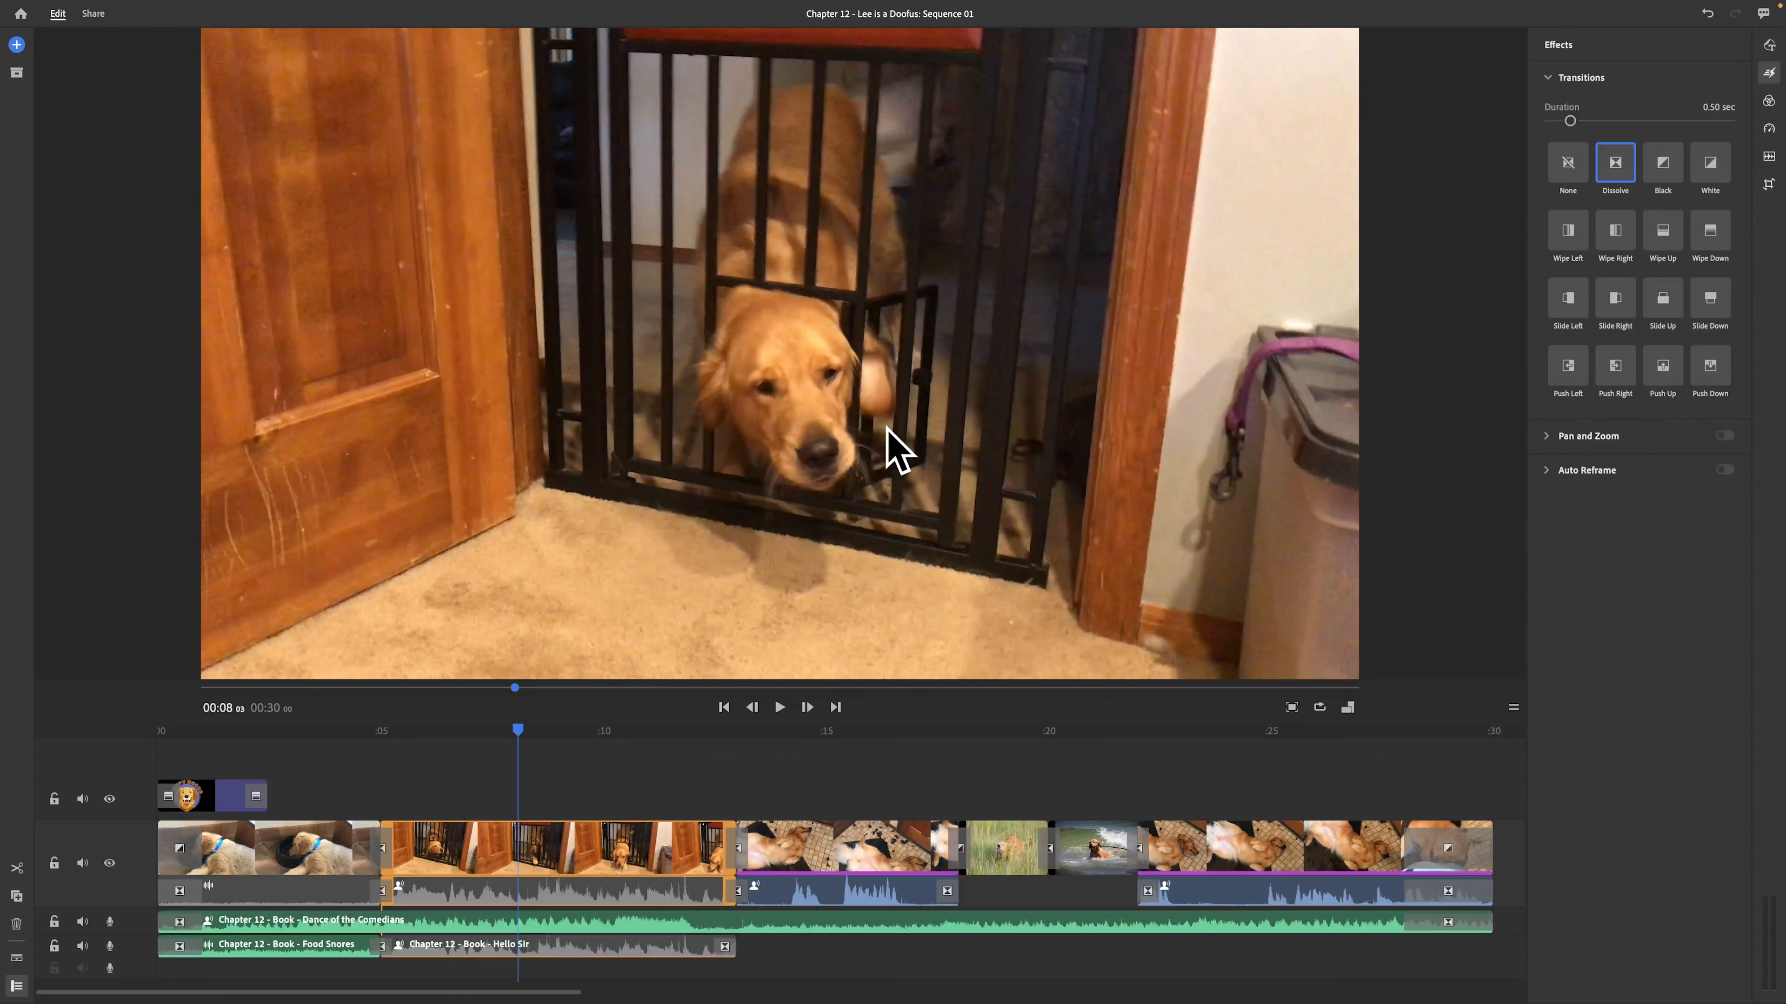
Set the dog gate clip's colour exposure to 0.25 and its temperature to -36.
key(Right)
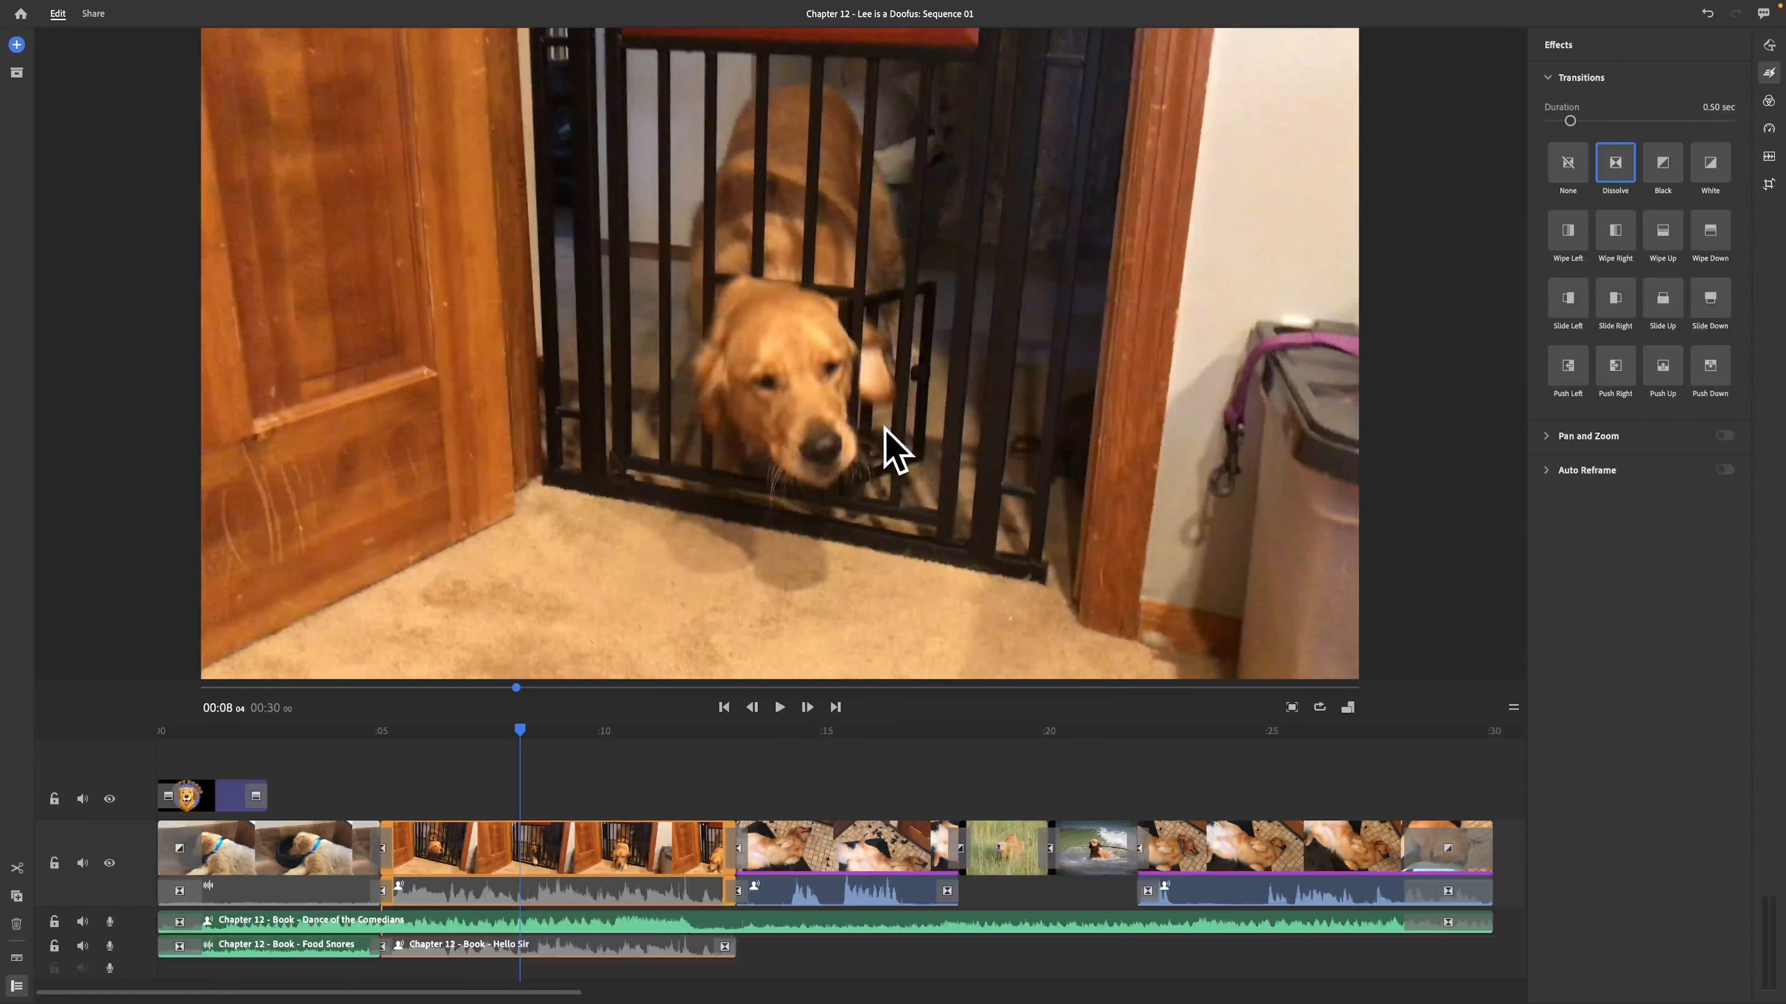
mouse_move(1627, 3)
click(1770, 101)
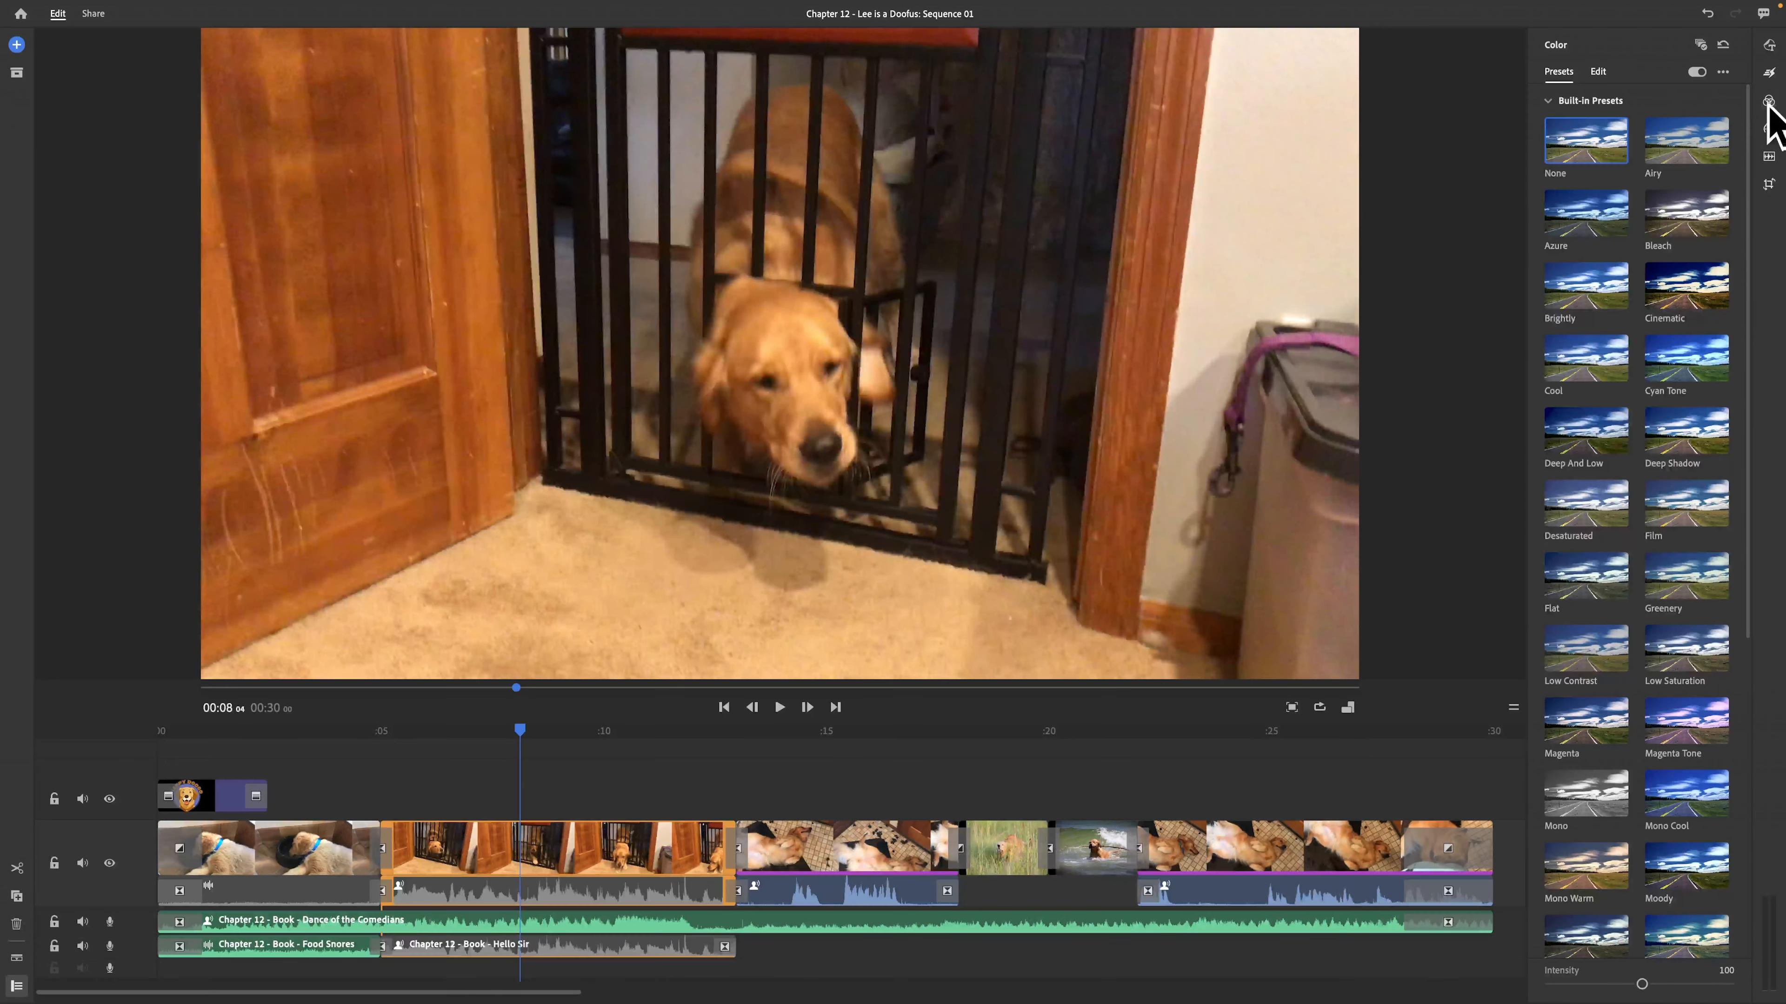
click(1598, 70)
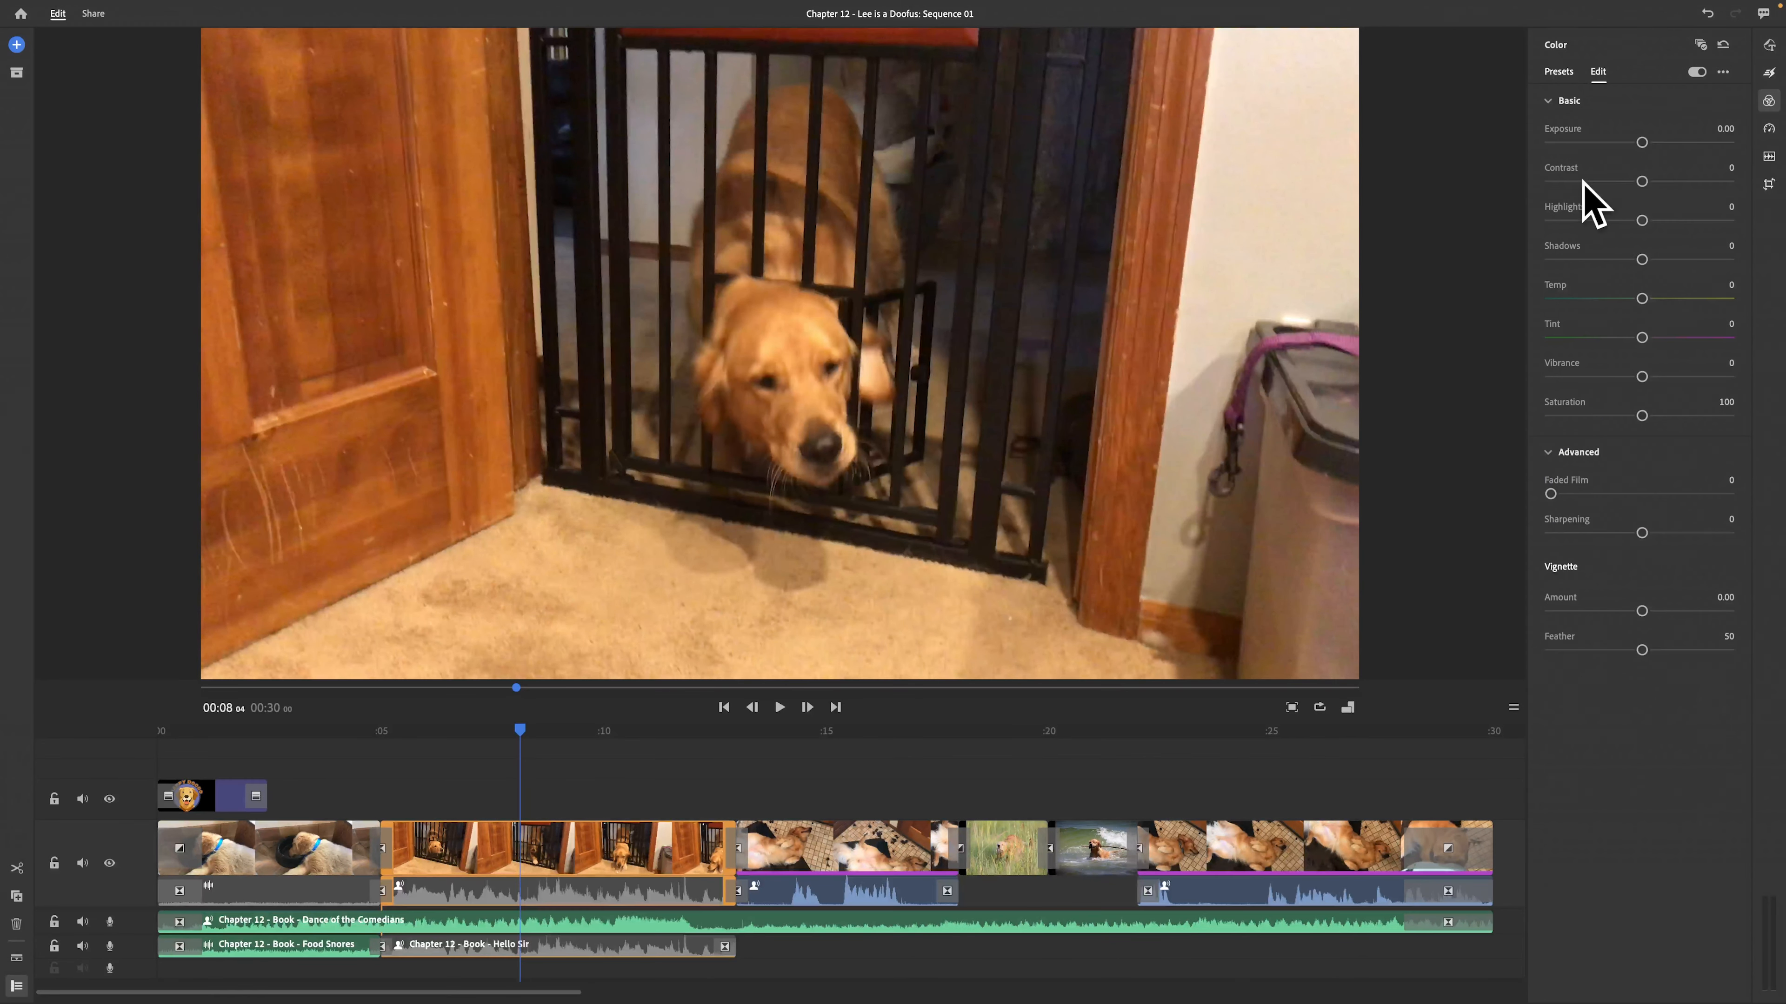
click(1710, 128)
text(.25)
click(1728, 284)
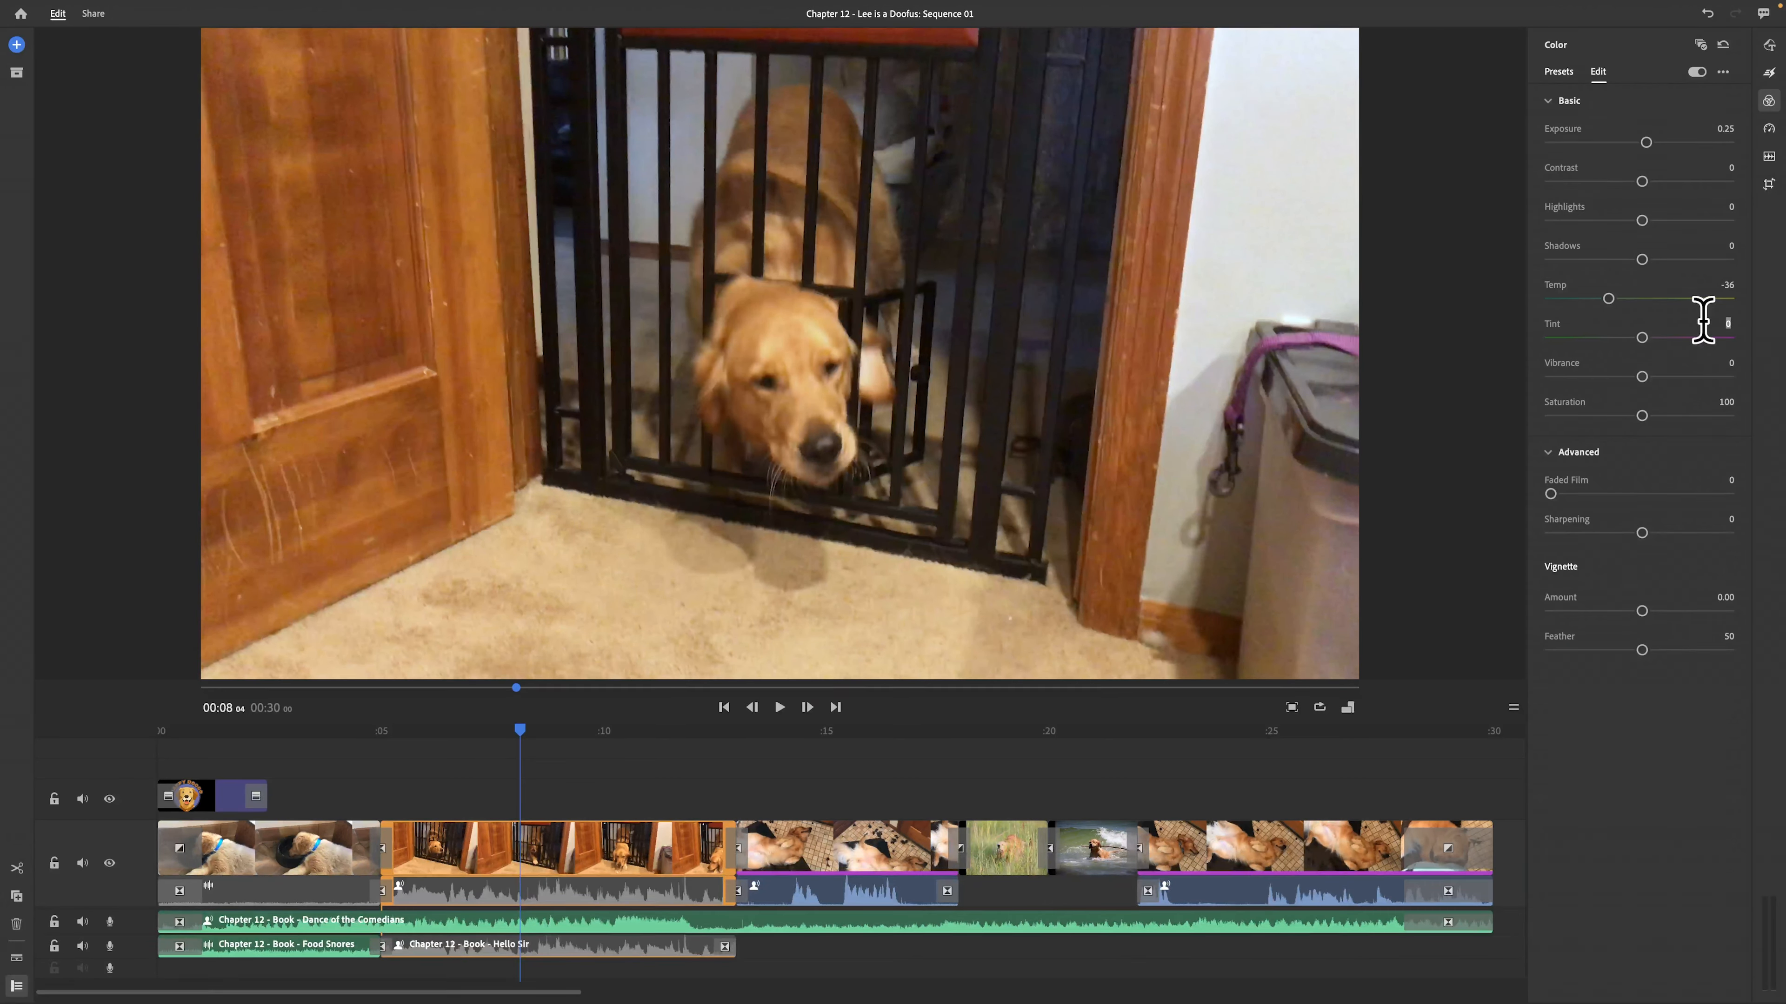
Try tint values of 60 and 300 on the dog gate clip.
click(1727, 323)
text(60)
key(Return)
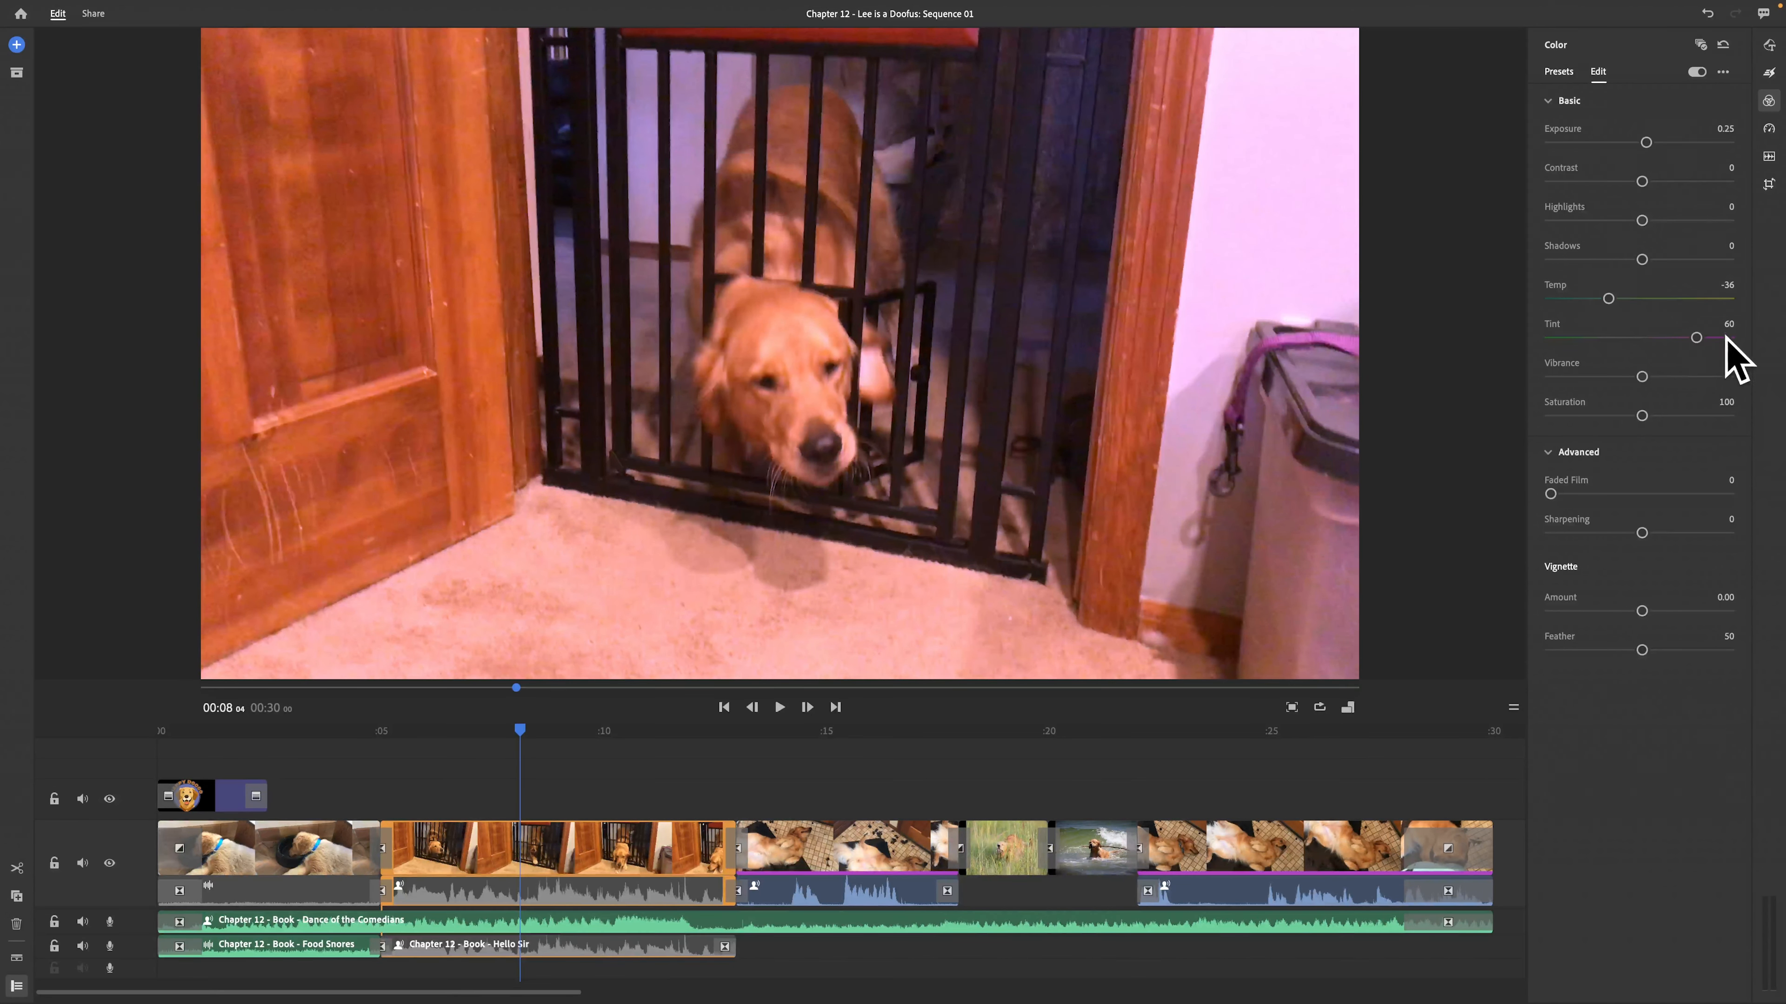
text(300)
key(Return)
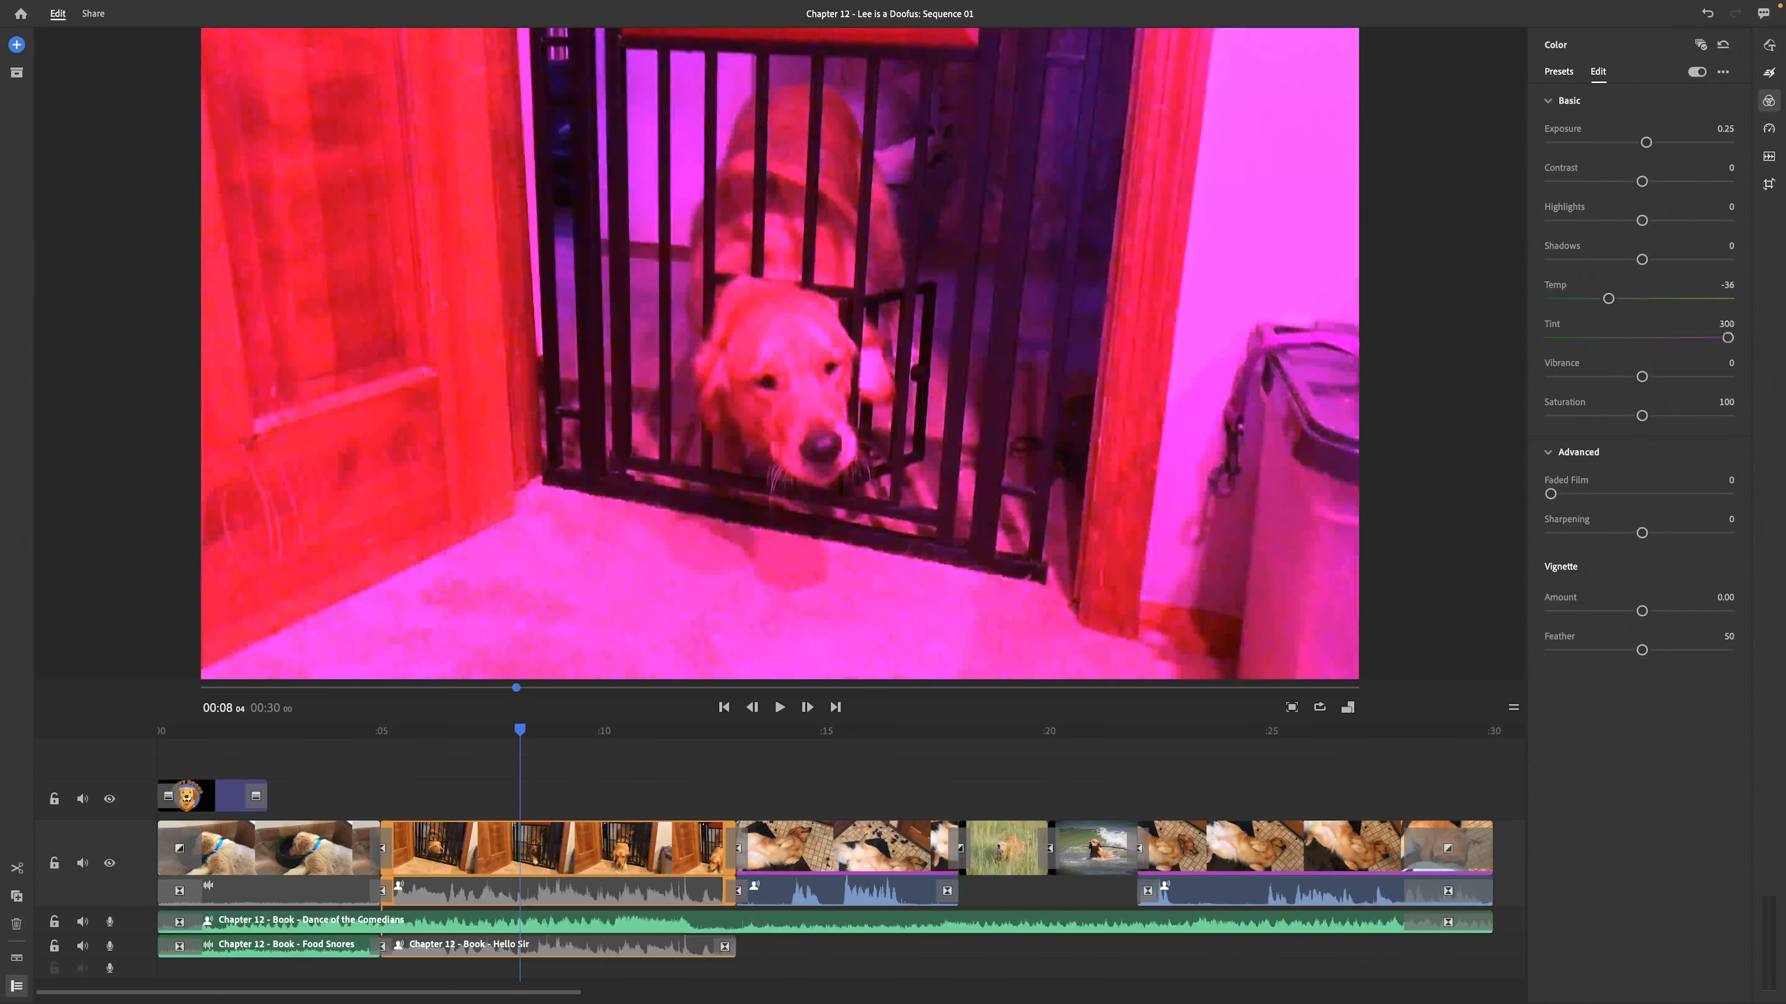
Set the dog gate clip's tint to 6.
click(1728, 323)
text(6)
key(Return)
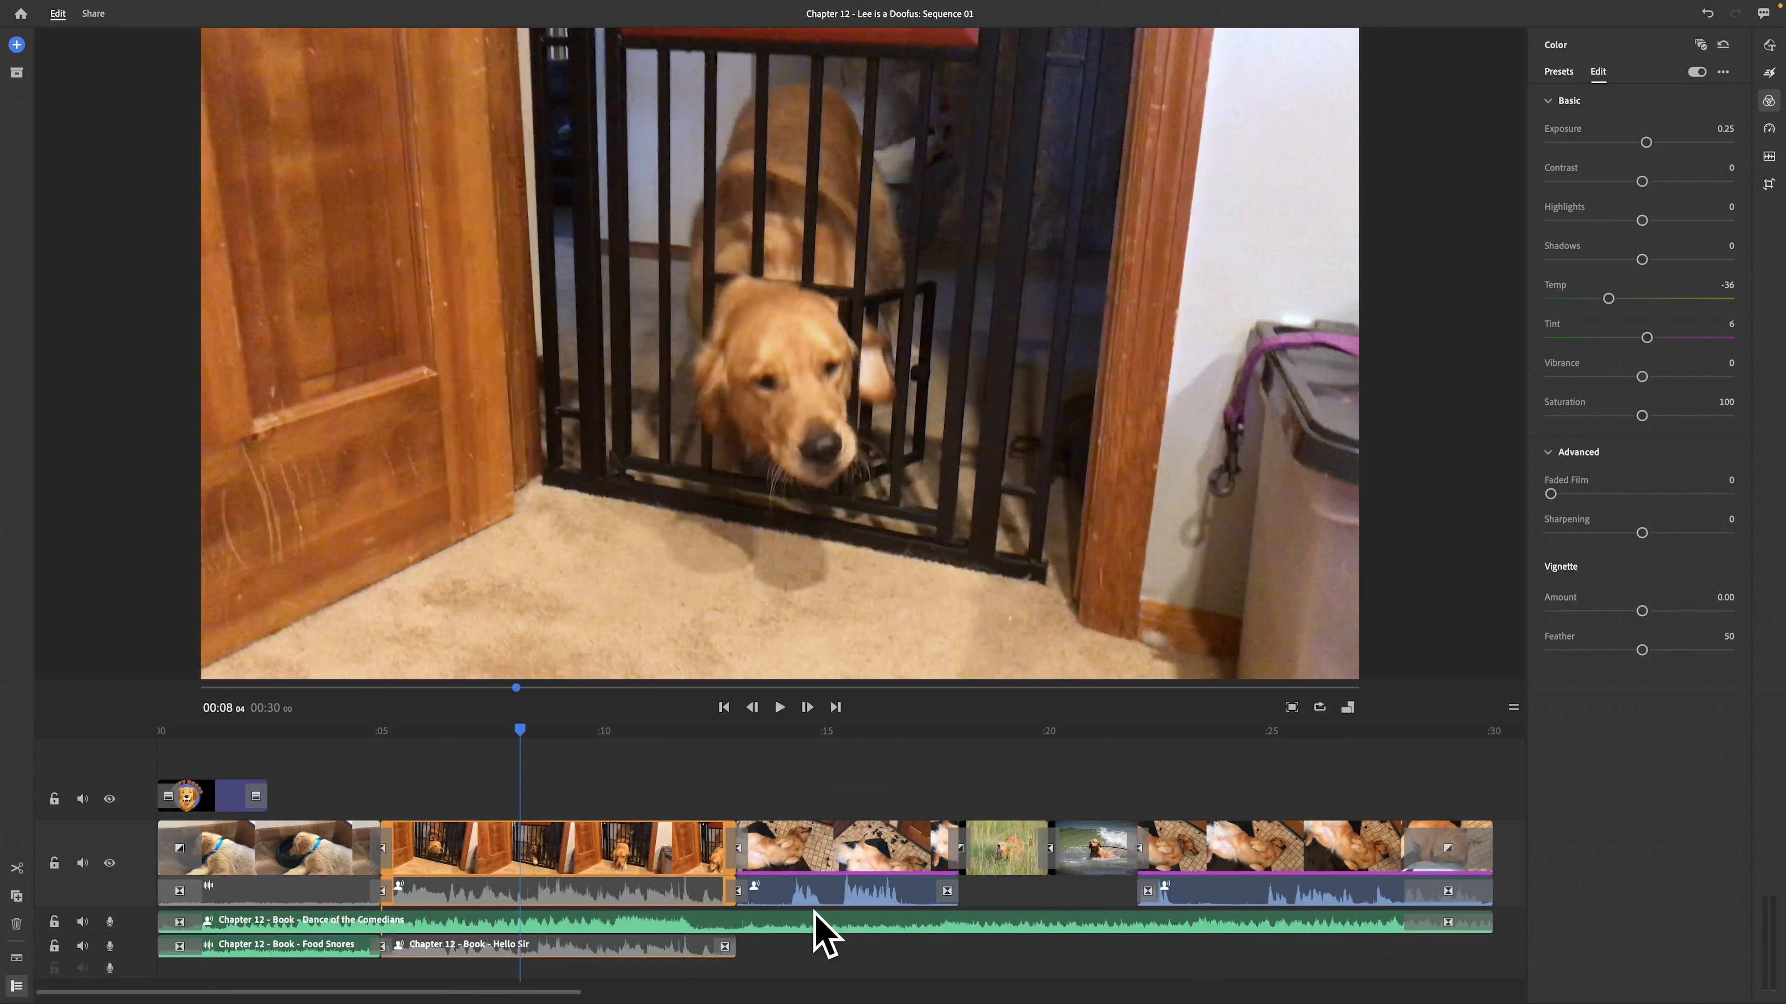
Open the export settings for a local file and name the video Chapter 12 - Lee is a Doofus.
click(94, 13)
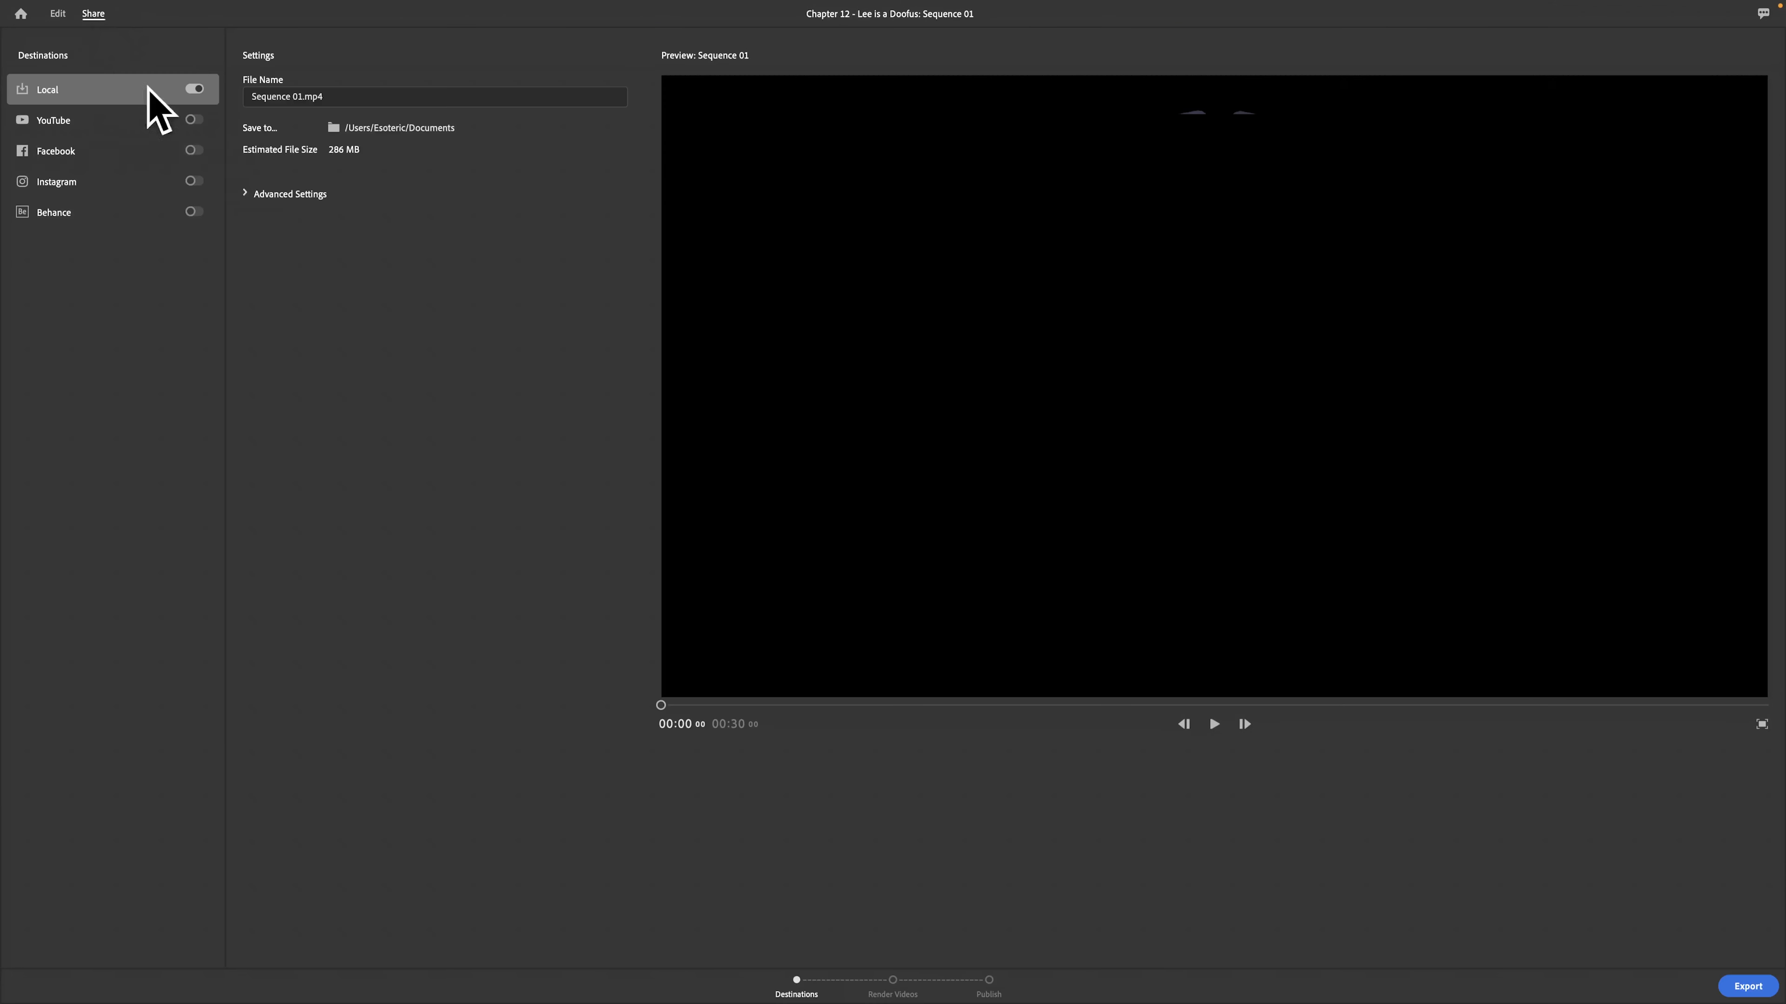
click(299, 97)
drag(299, 98, 153, 37)
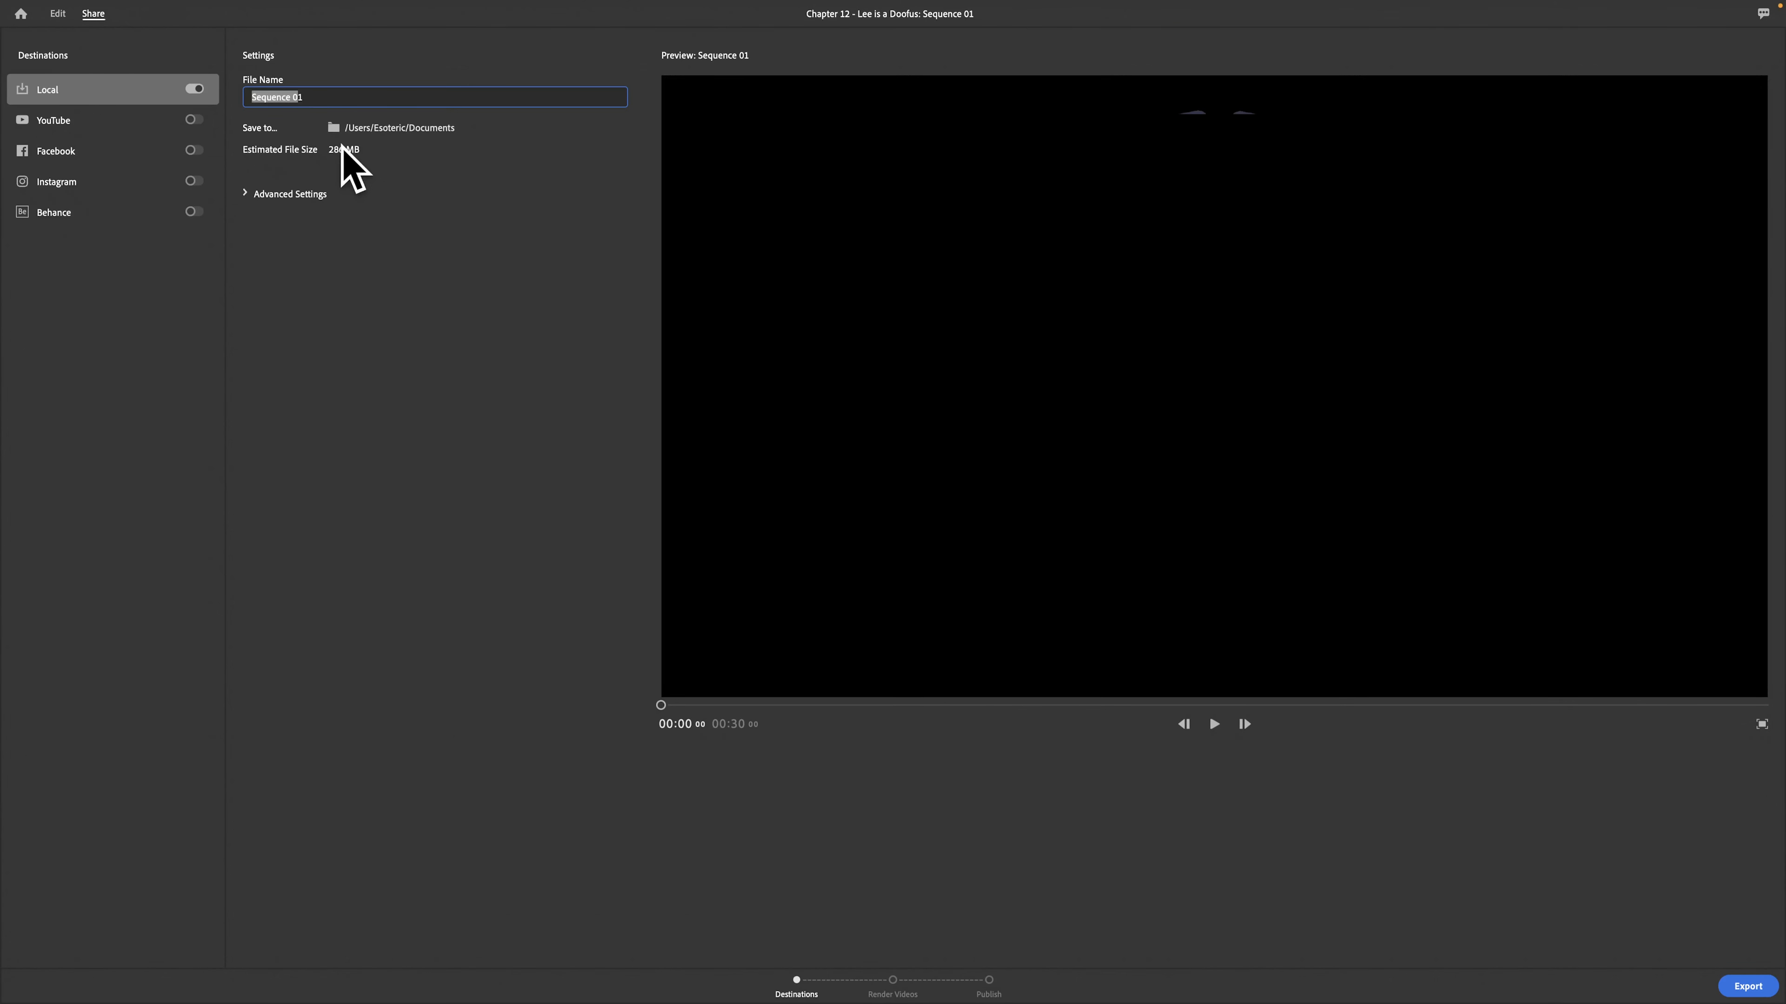
click(297, 97)
drag(252, 97, 304, 97)
key(BackSpace)
text(Chapter 12 - Lee is a Doofus)
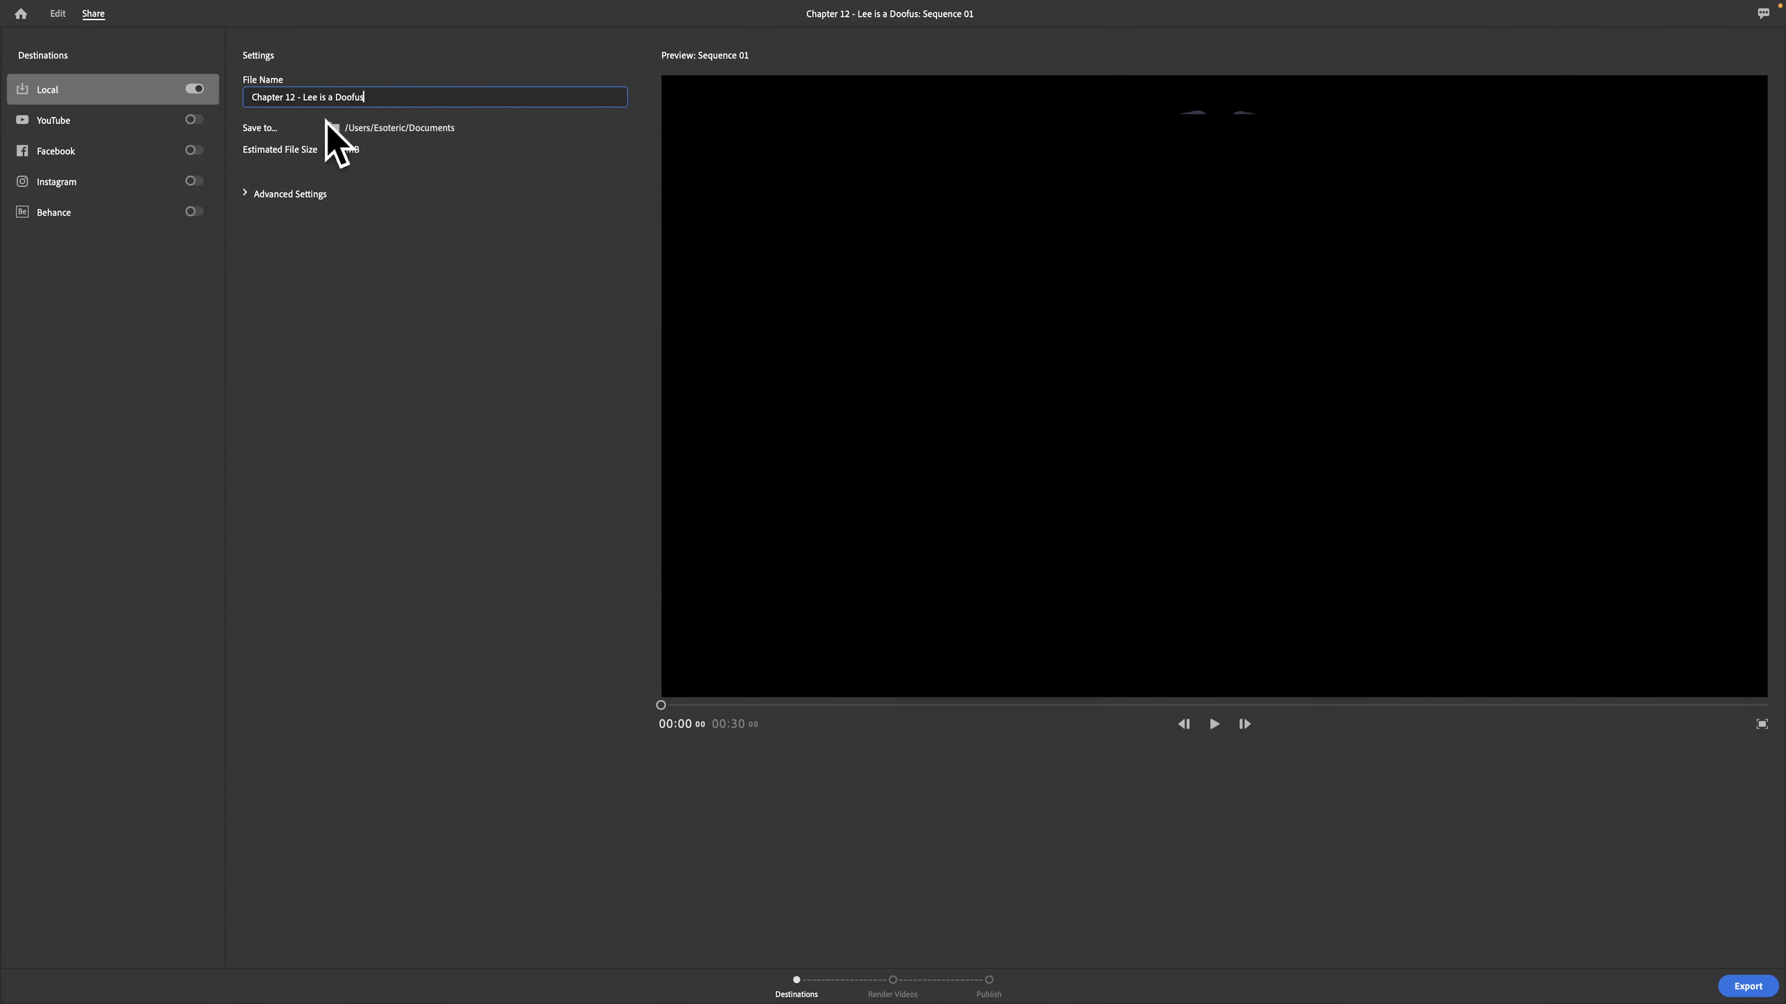
Choose the Desktop as the save location for the exported video.
click(441, 129)
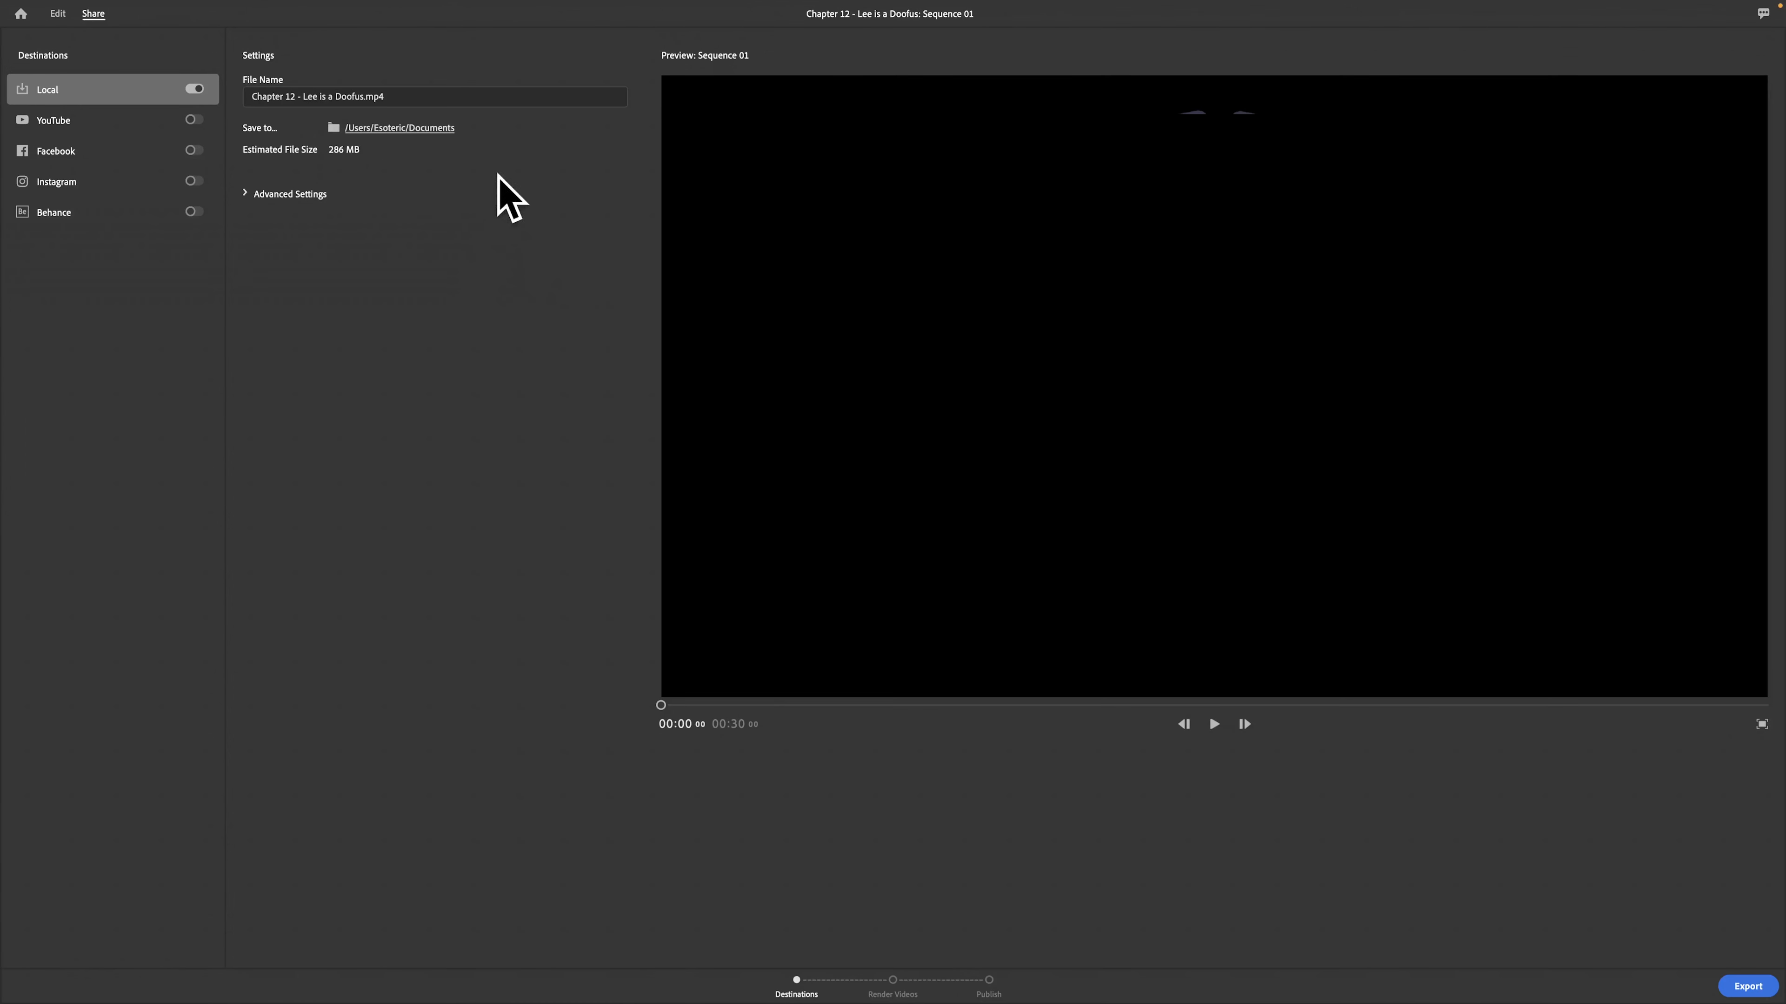
click(679, 210)
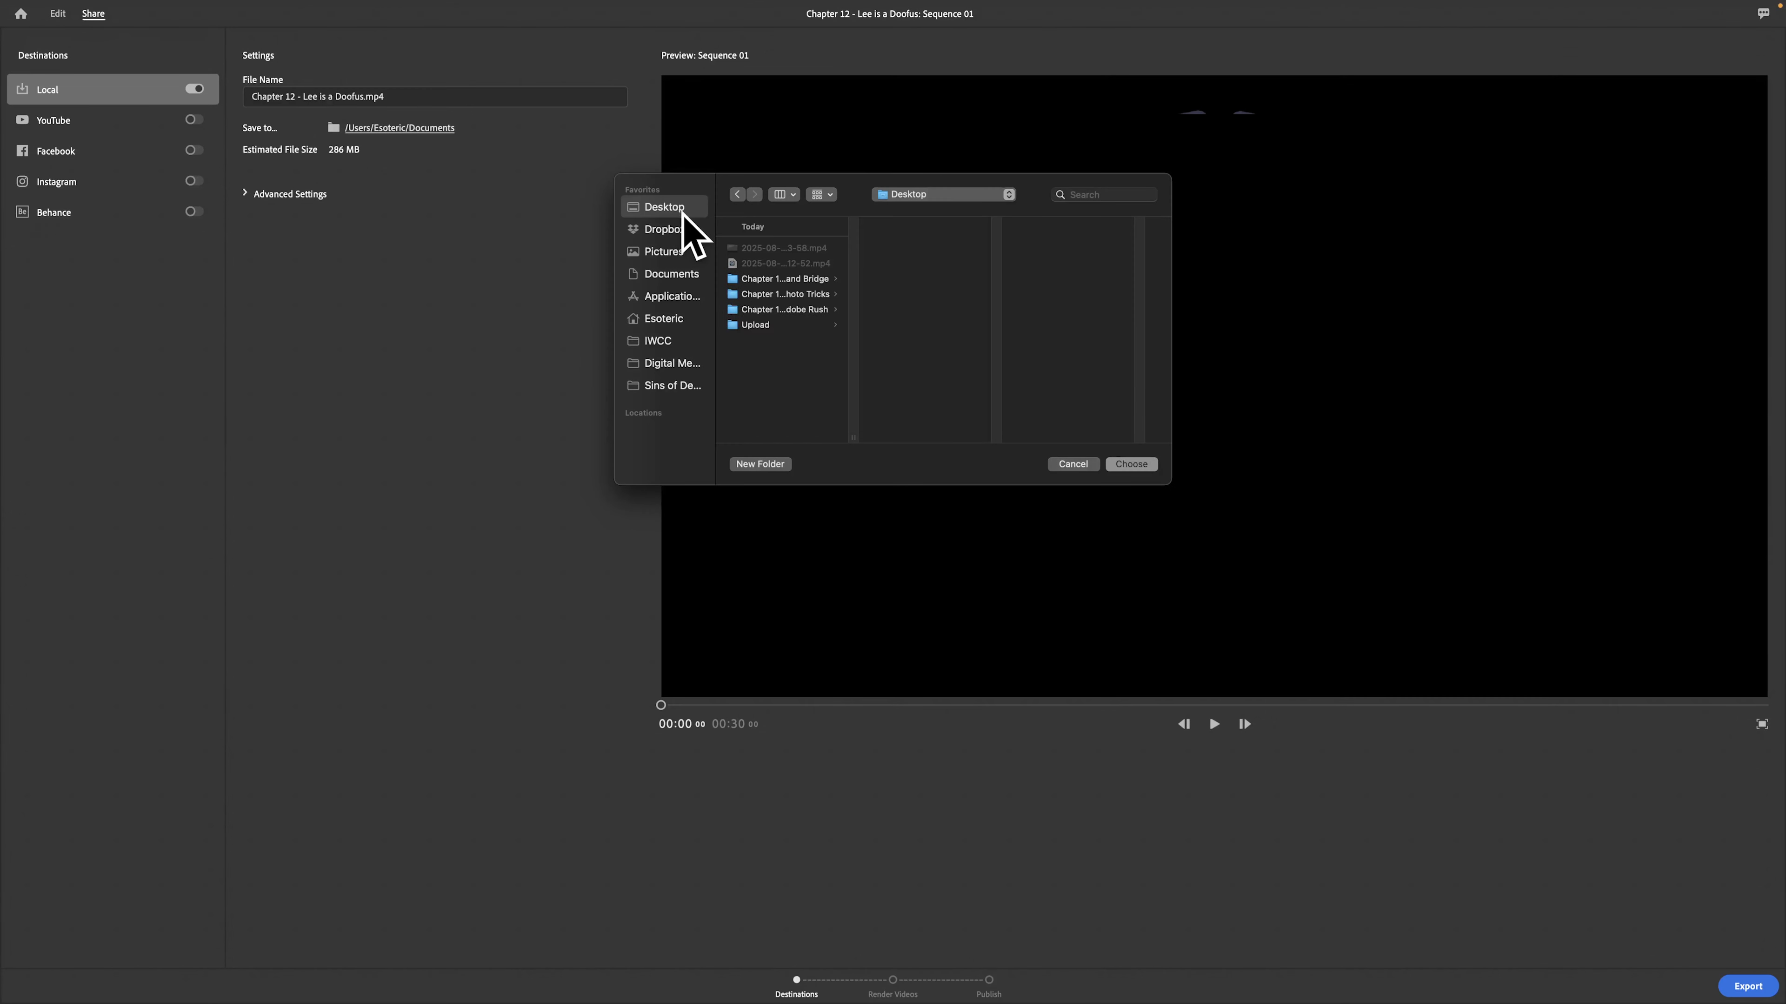
click(1144, 464)
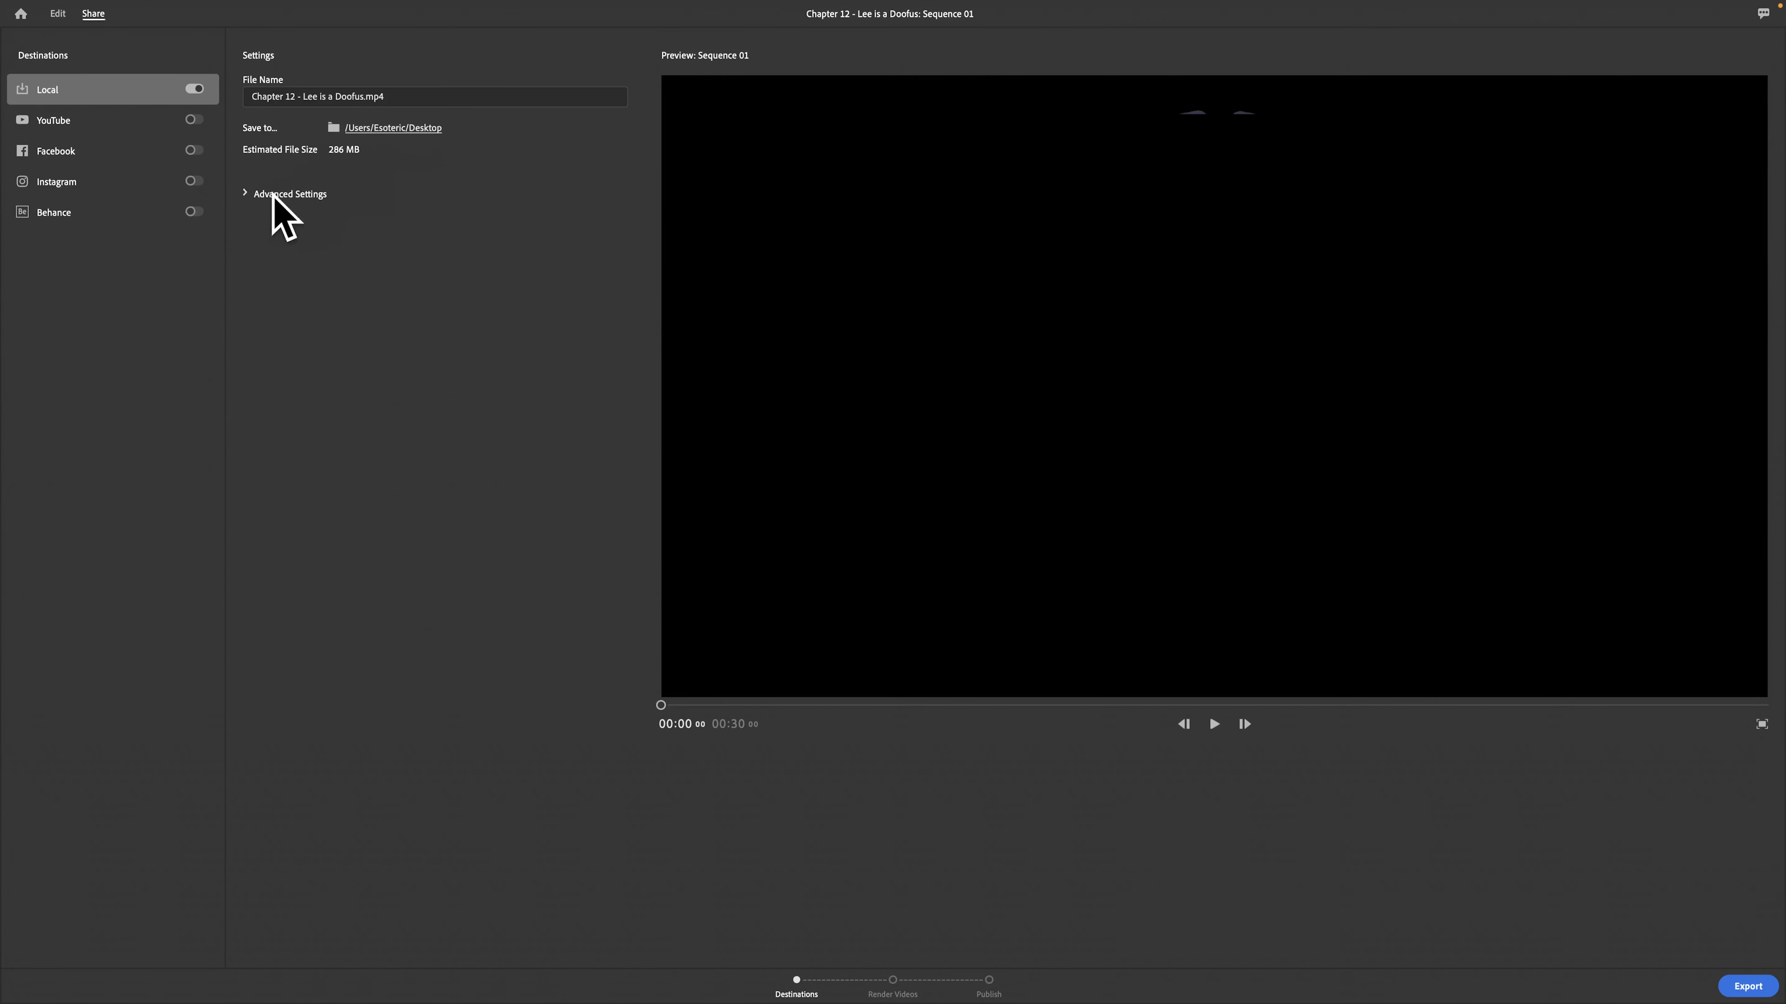
Set the export resolution to 720p HD in the advanced settings and open the quality choices.
click(252, 198)
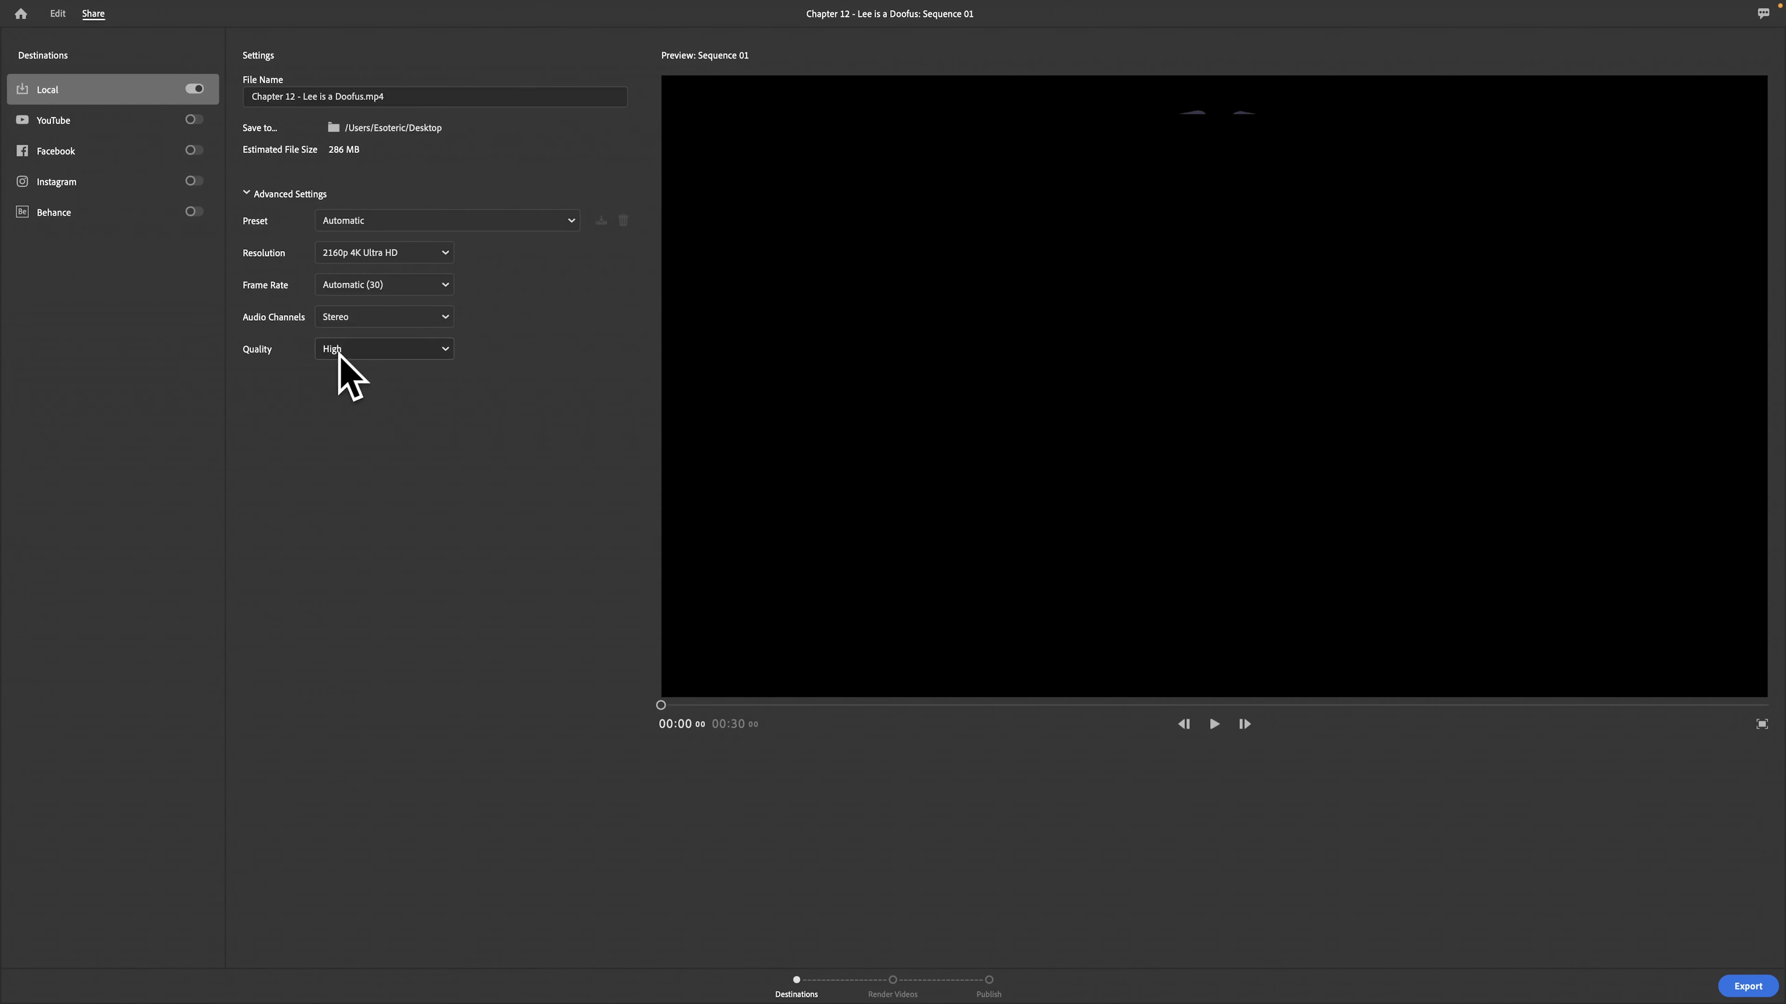
click(499, 225)
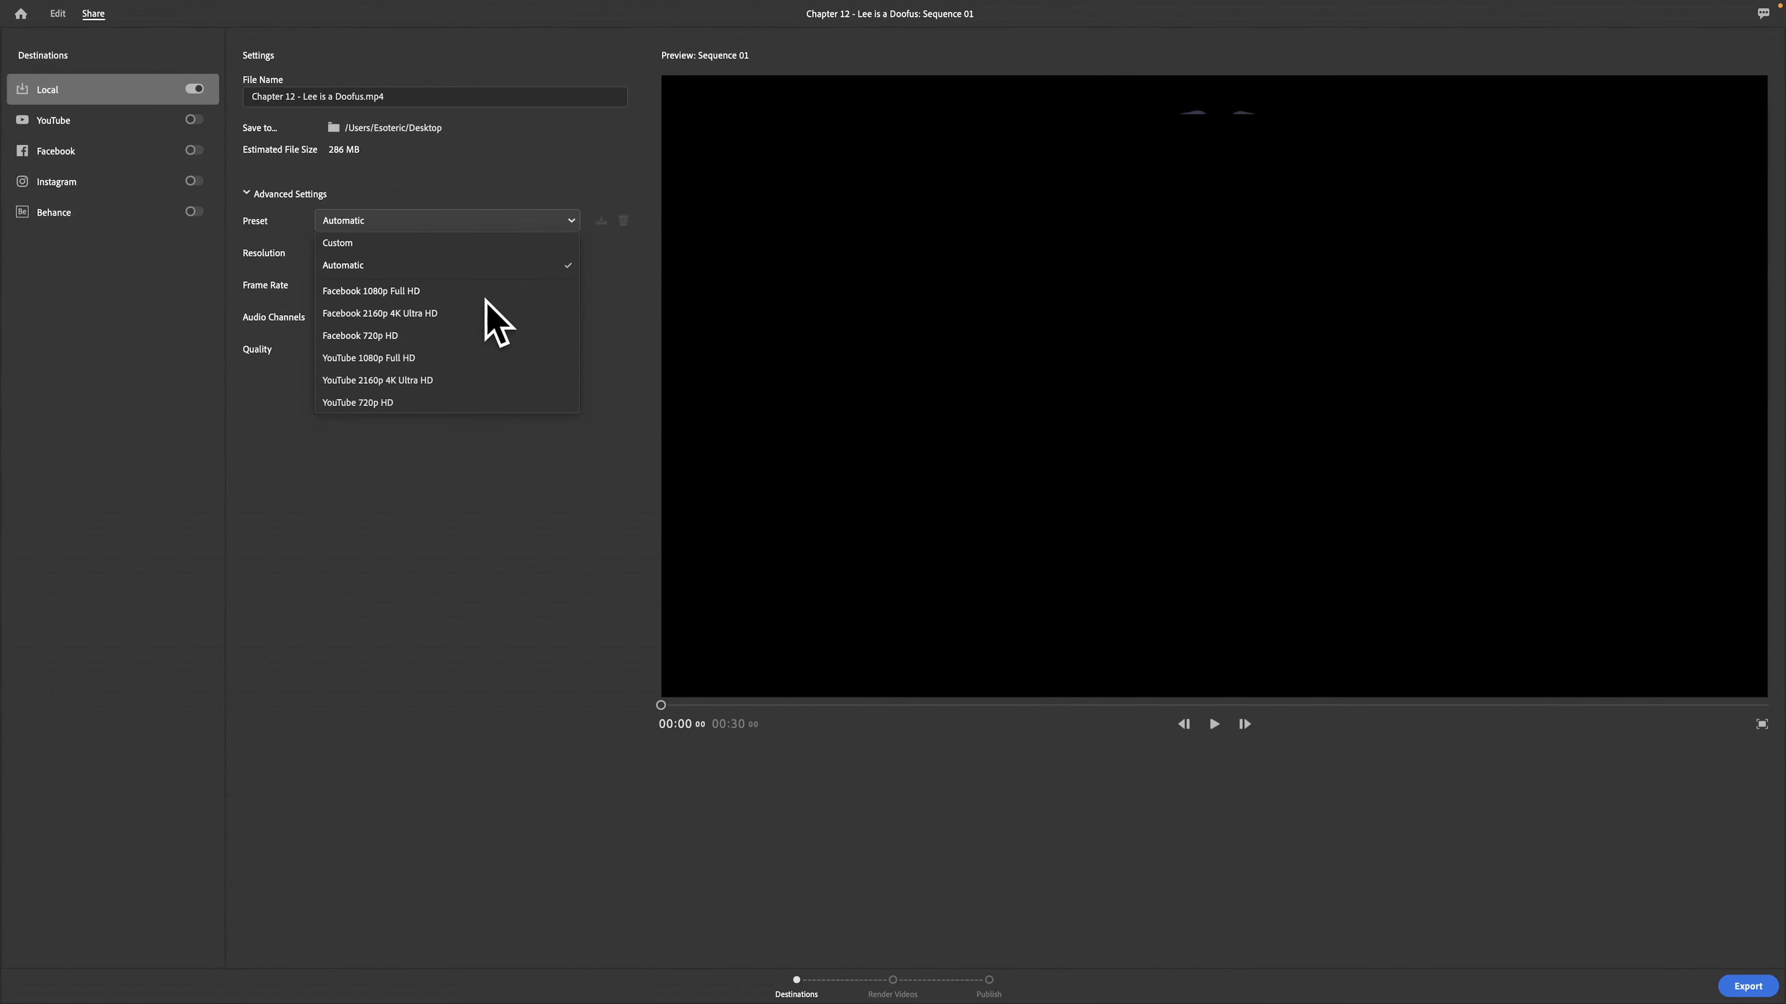
click(414, 481)
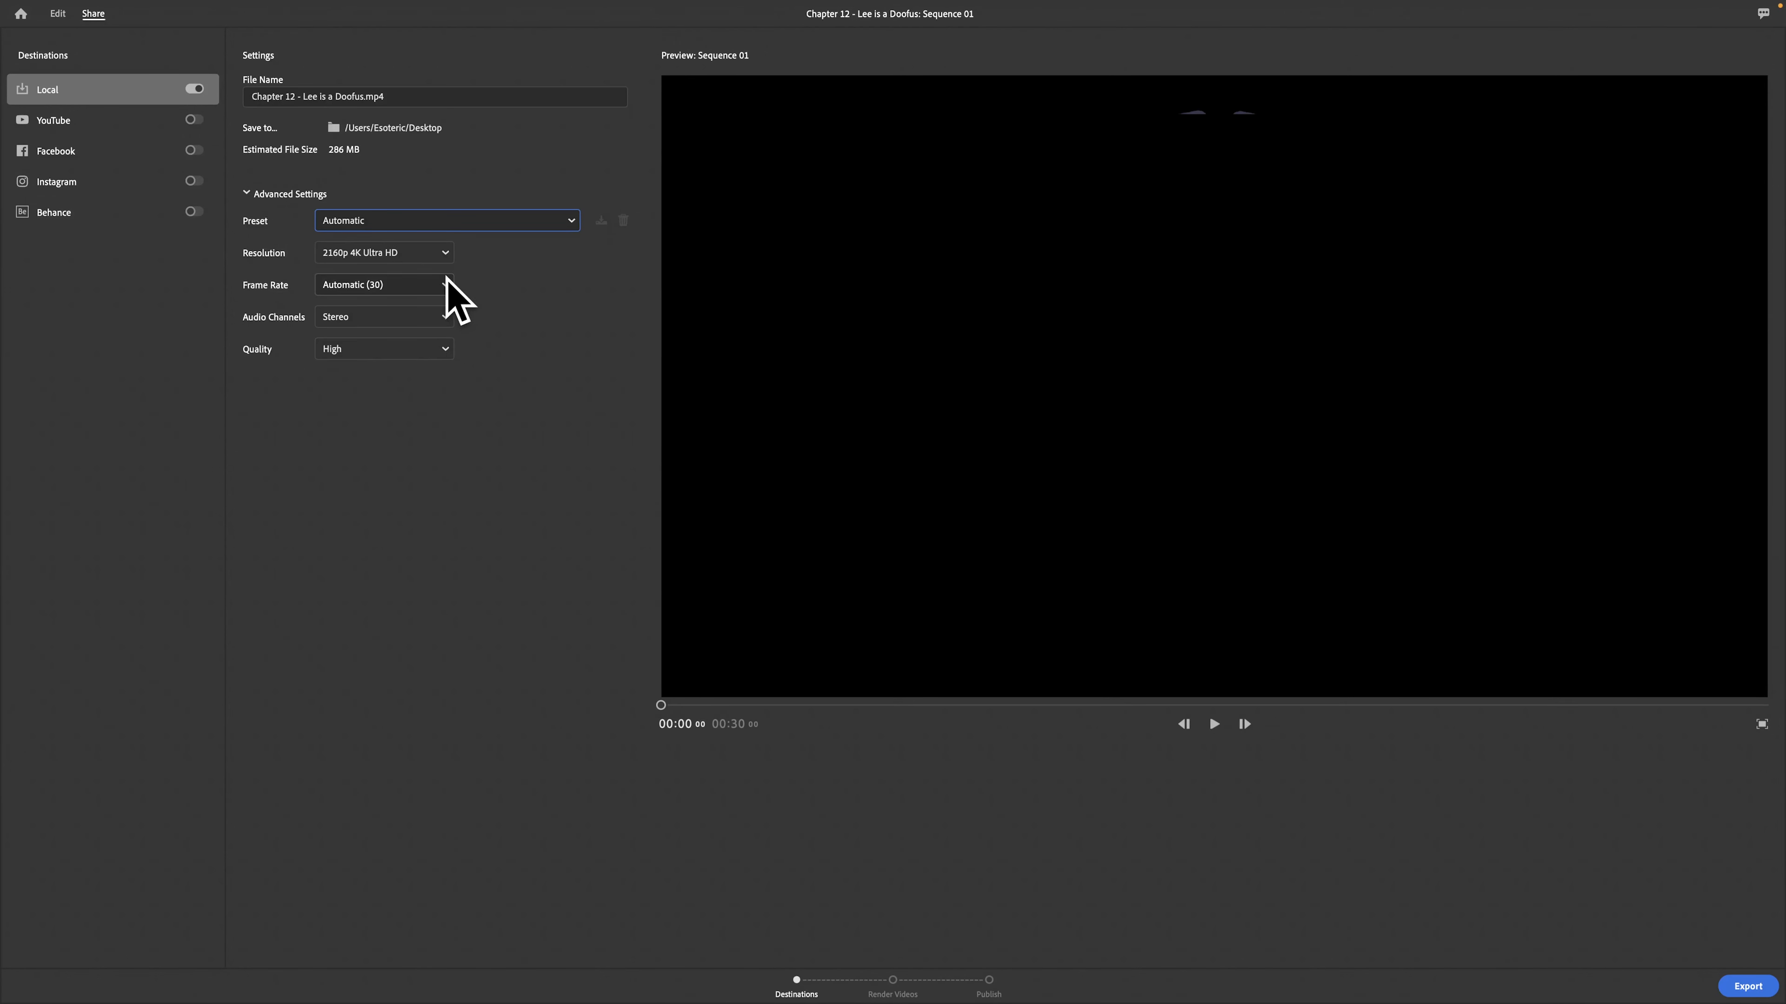
click(444, 255)
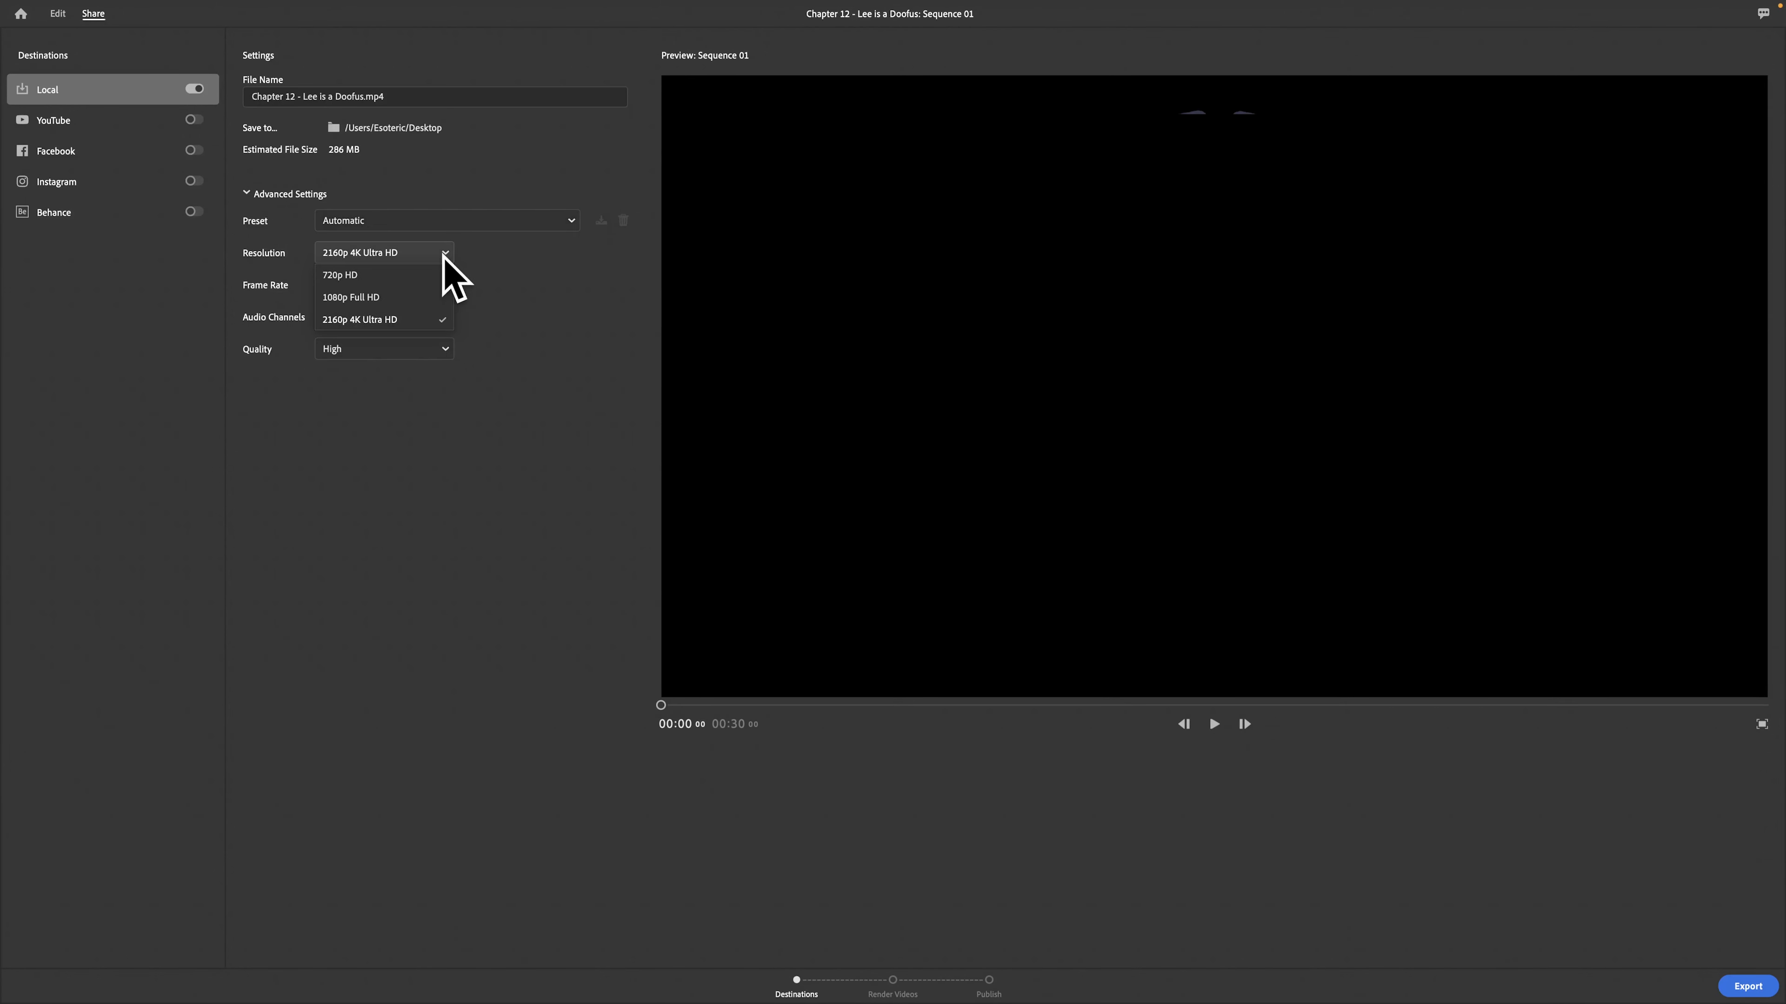
click(371, 276)
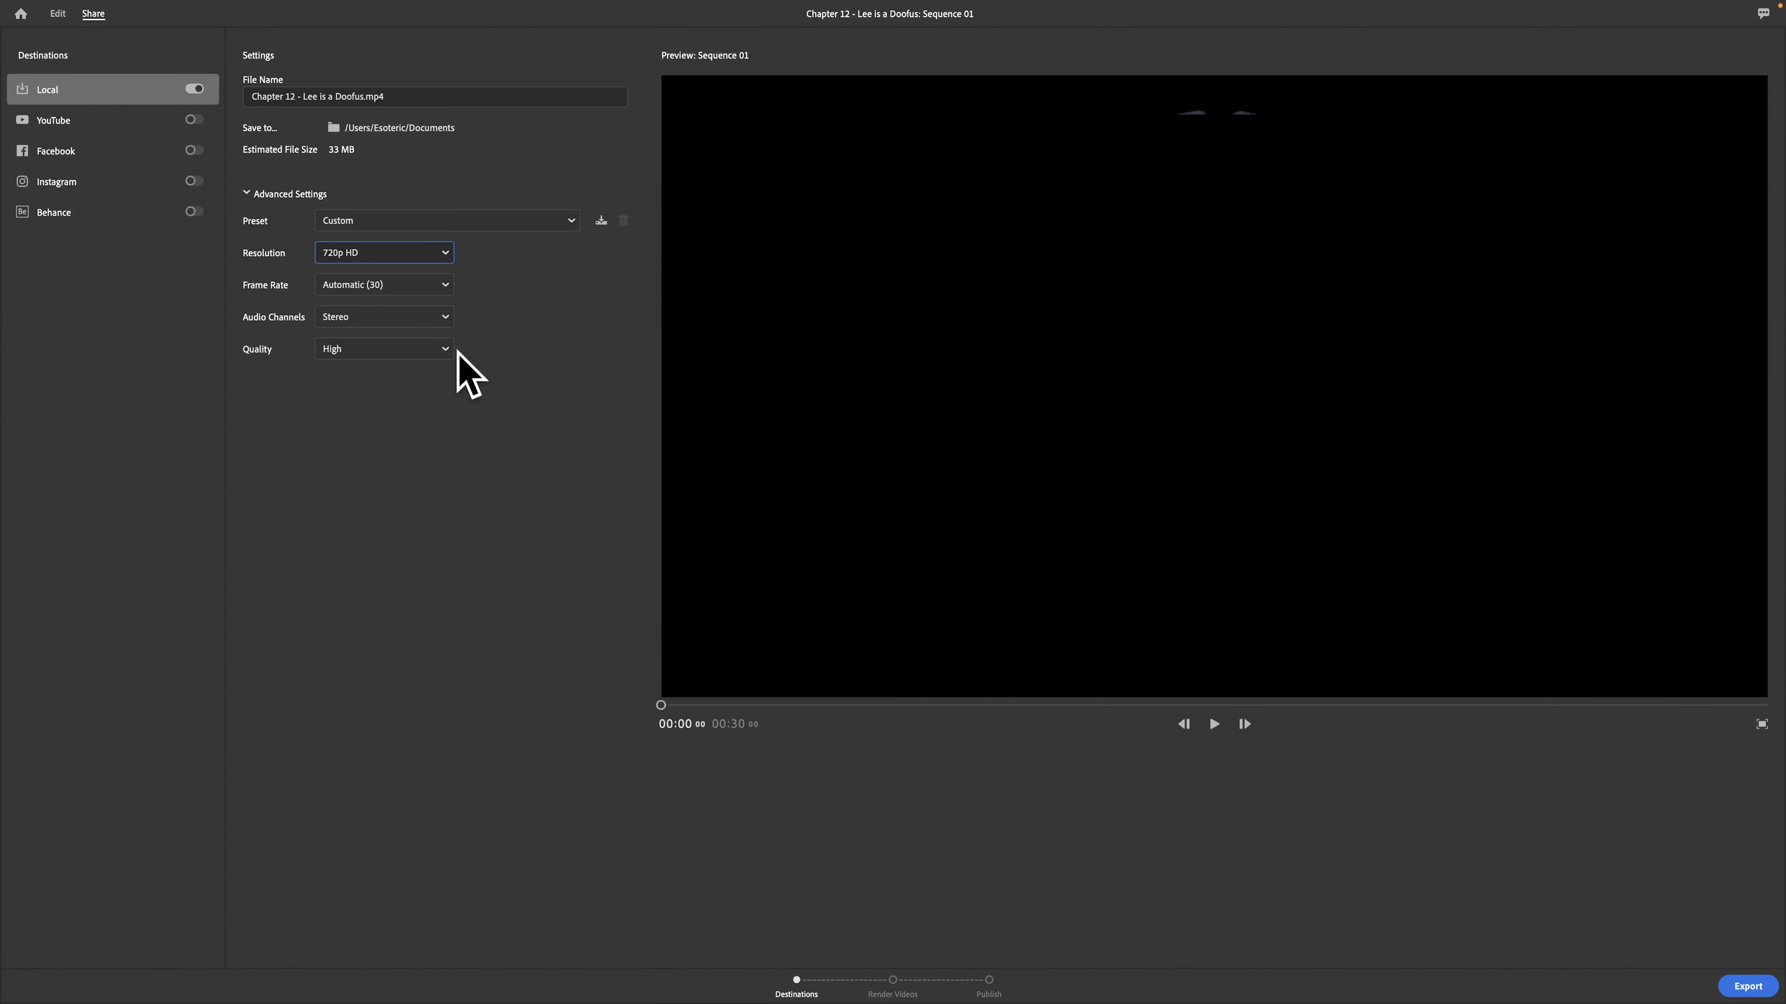
click(438, 349)
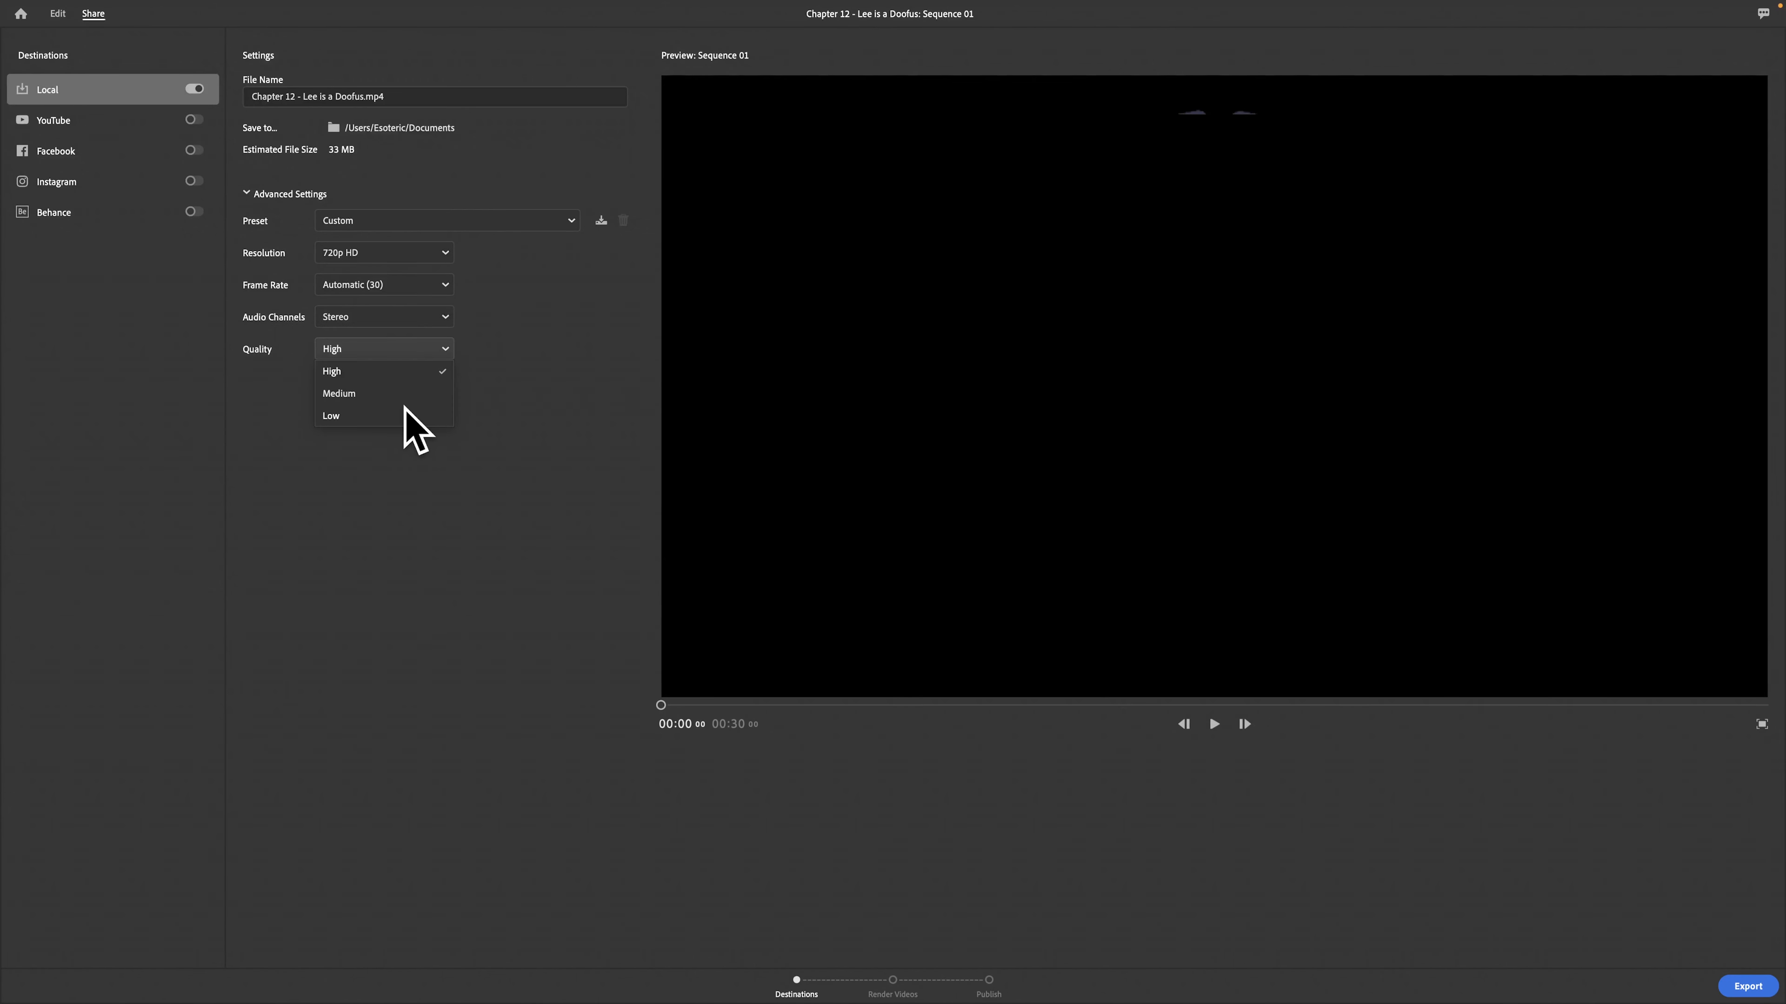